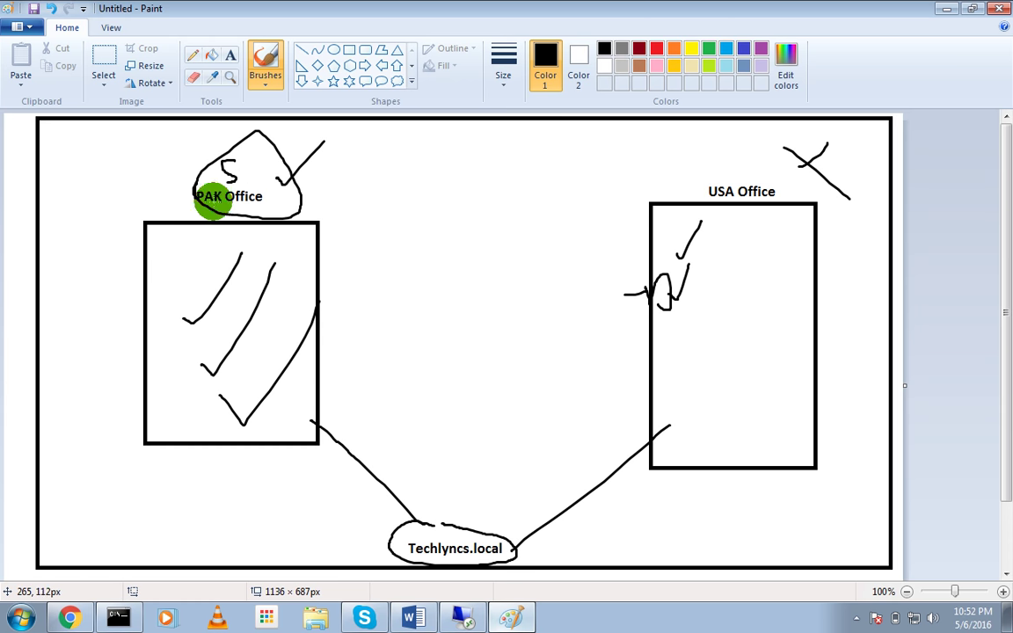
Step: Draw a freehand black stroke from the PAK Office label down into the left box
mouse_move(211, 212)
mouse_down()
mouse_move(194, 248)
mouse_move(229, 244)
mouse_up()
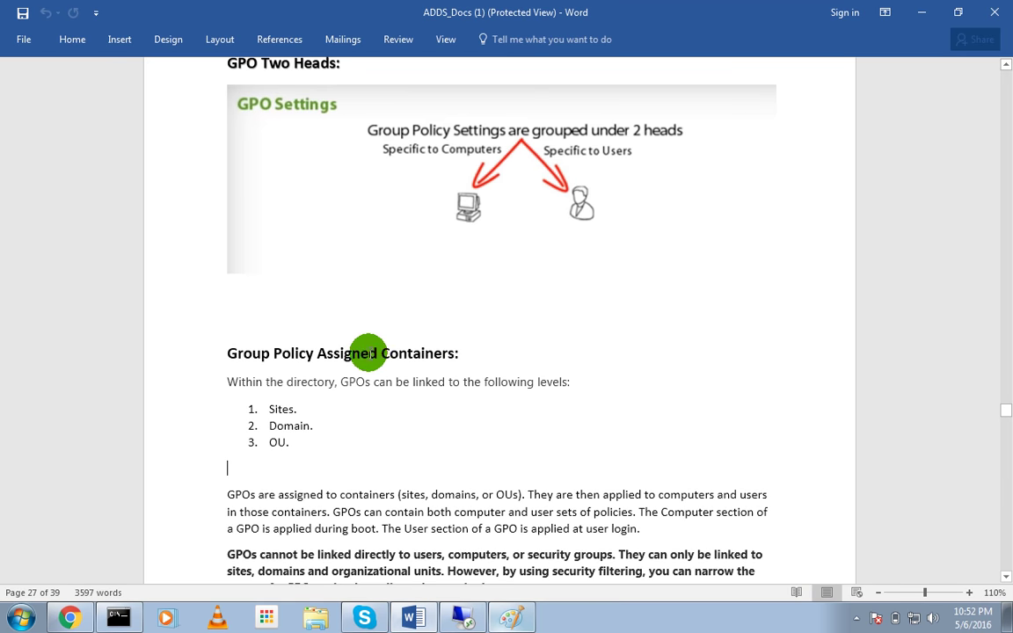
Step: Go through the Sites, Domain and OU link levels under the containers heading, then scroll on
click(465, 353)
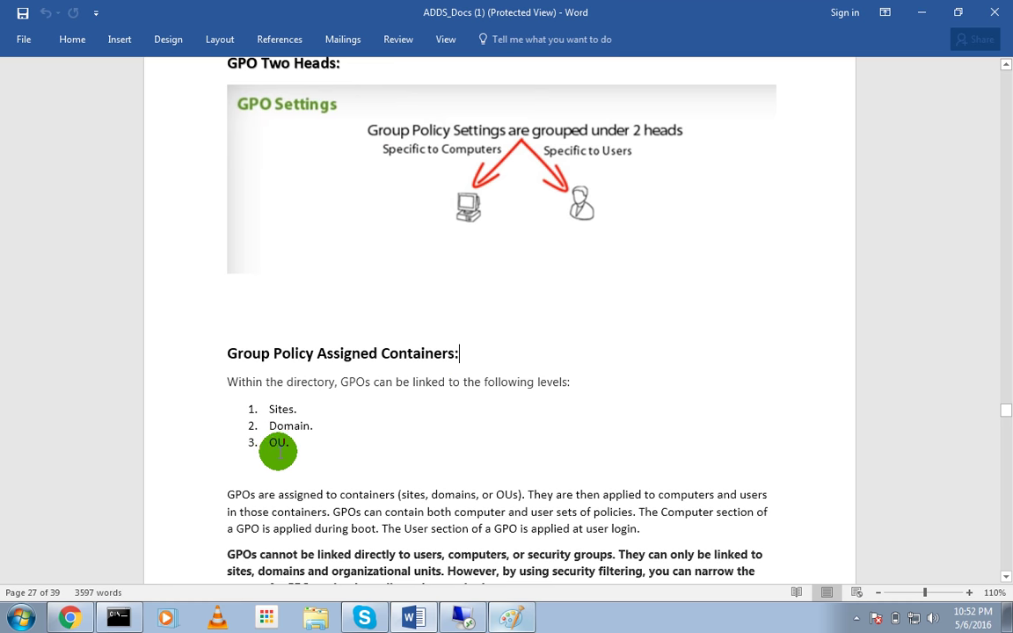
click(311, 409)
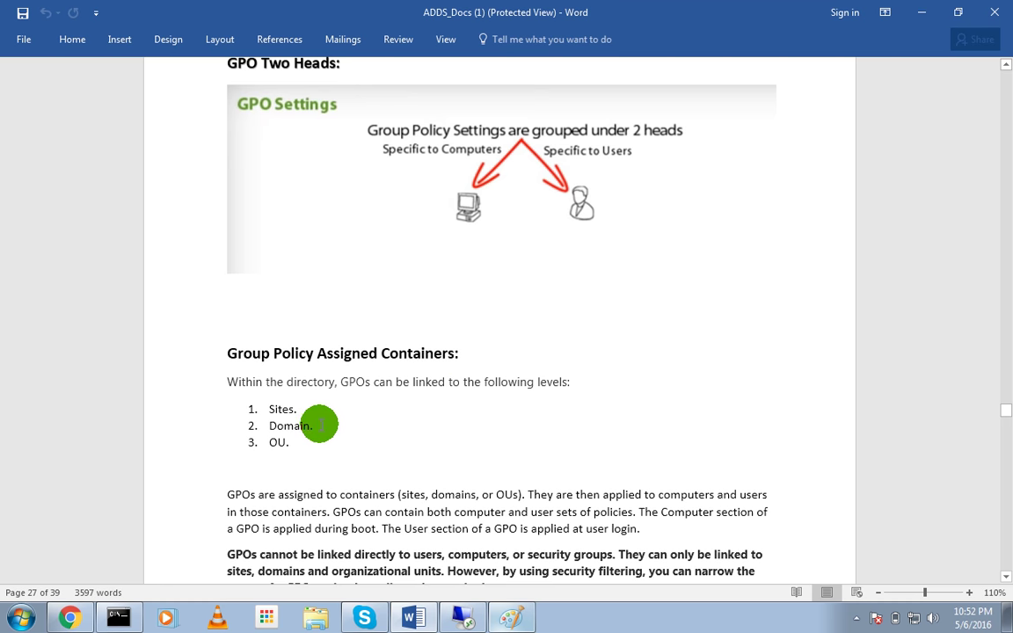
triple_click(285, 426)
click(339, 445)
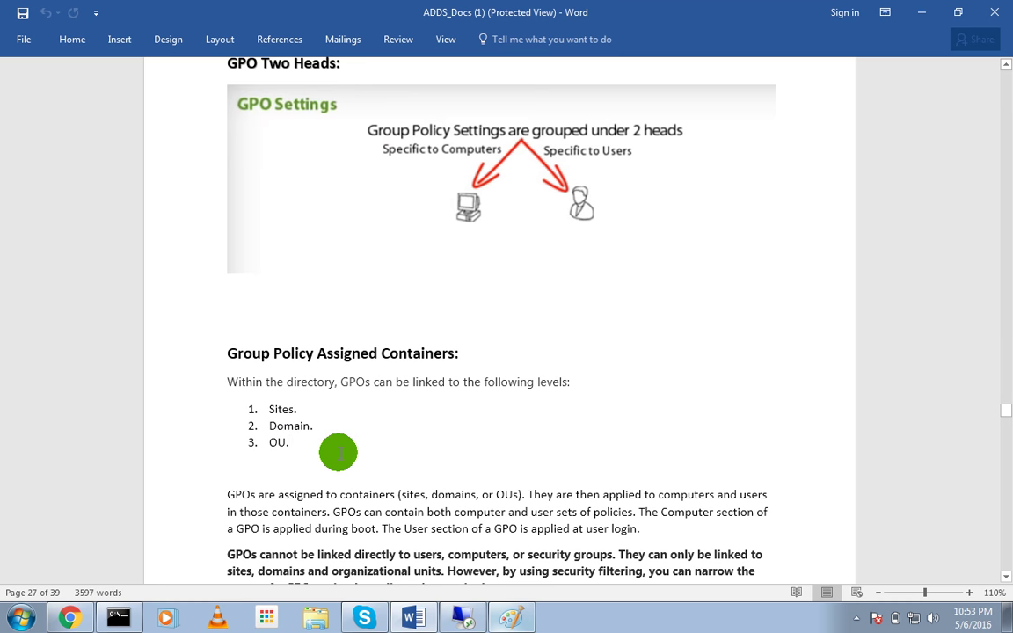
scroll(310, 454, down, 1)
scroll(311, 451, down, 2)
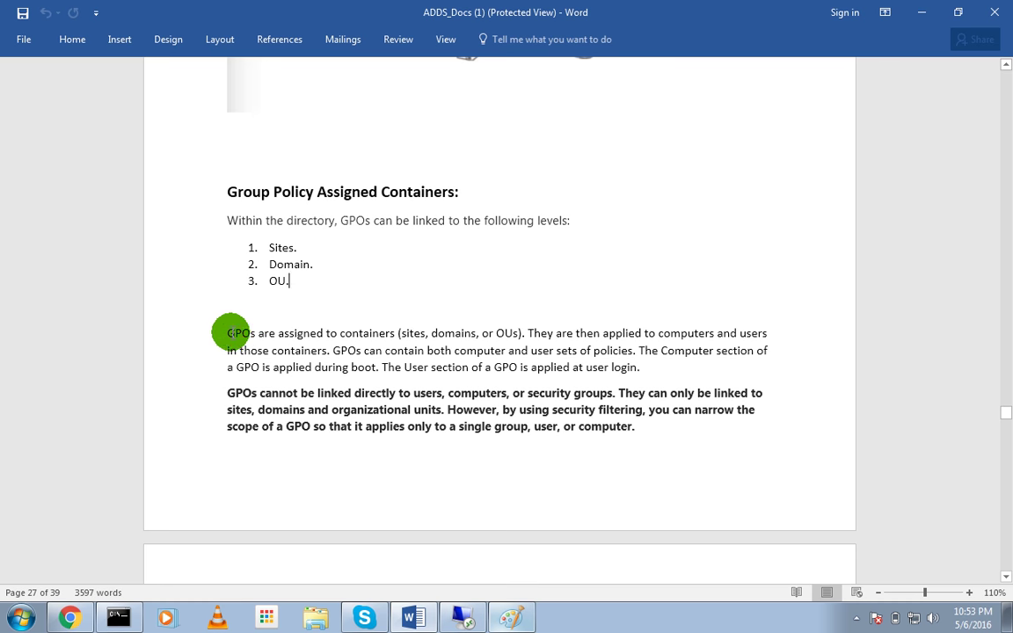
drag(288, 281, 270, 247)
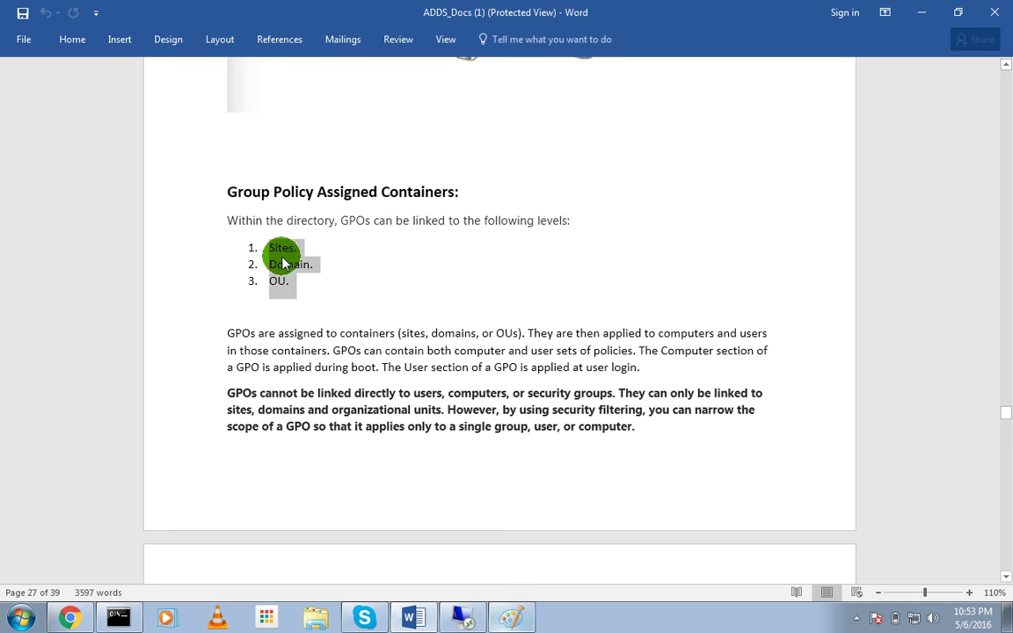
click(322, 279)
drag(301, 282, 254, 248)
click(370, 278)
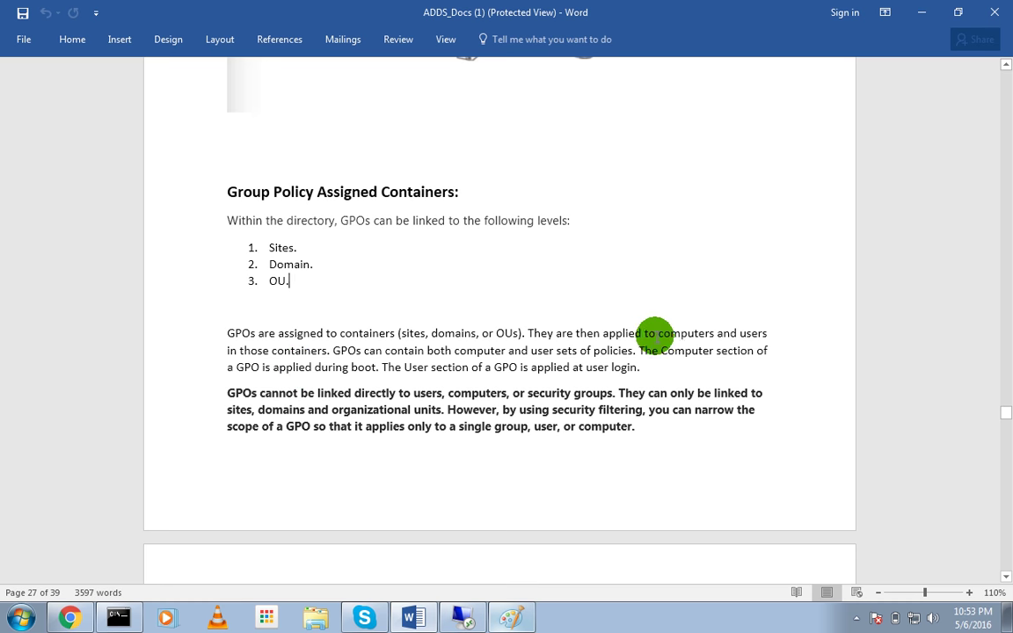
drag(650, 334, 753, 335)
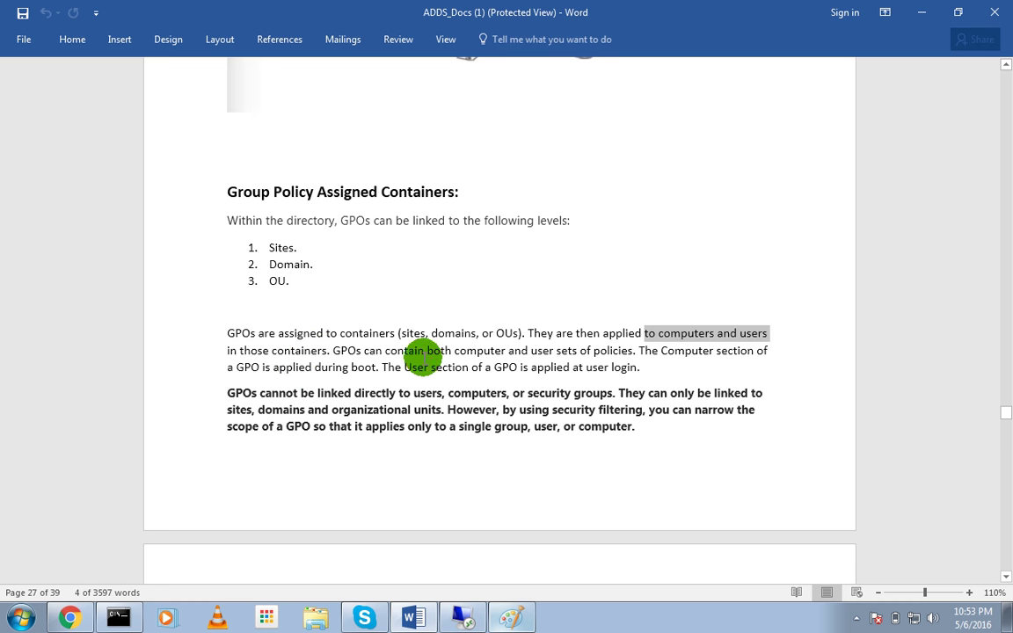
drag(632, 351, 454, 351)
click(589, 367)
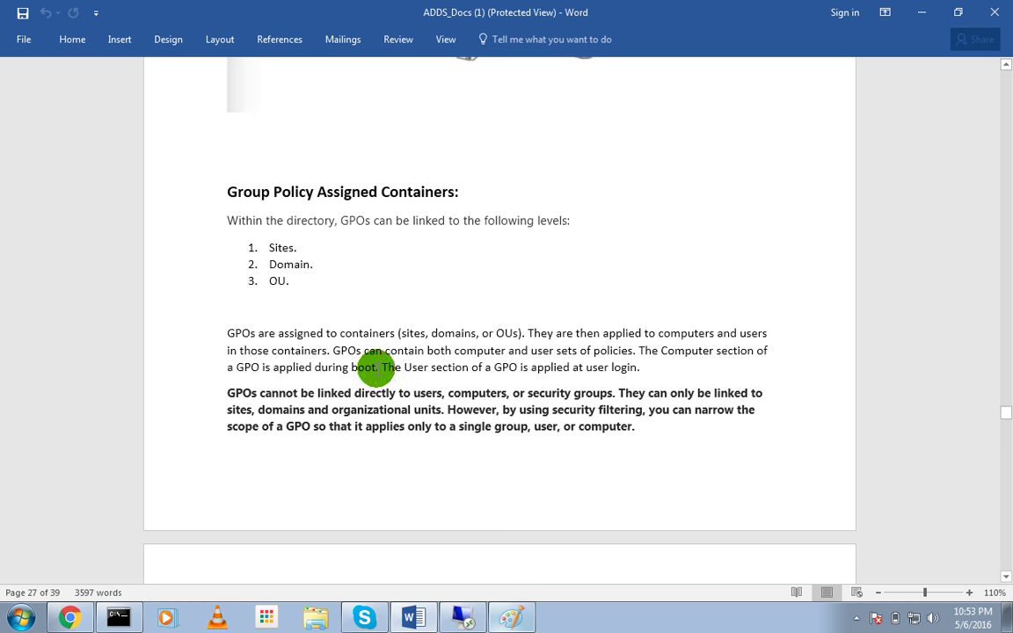
drag(639, 351, 514, 369)
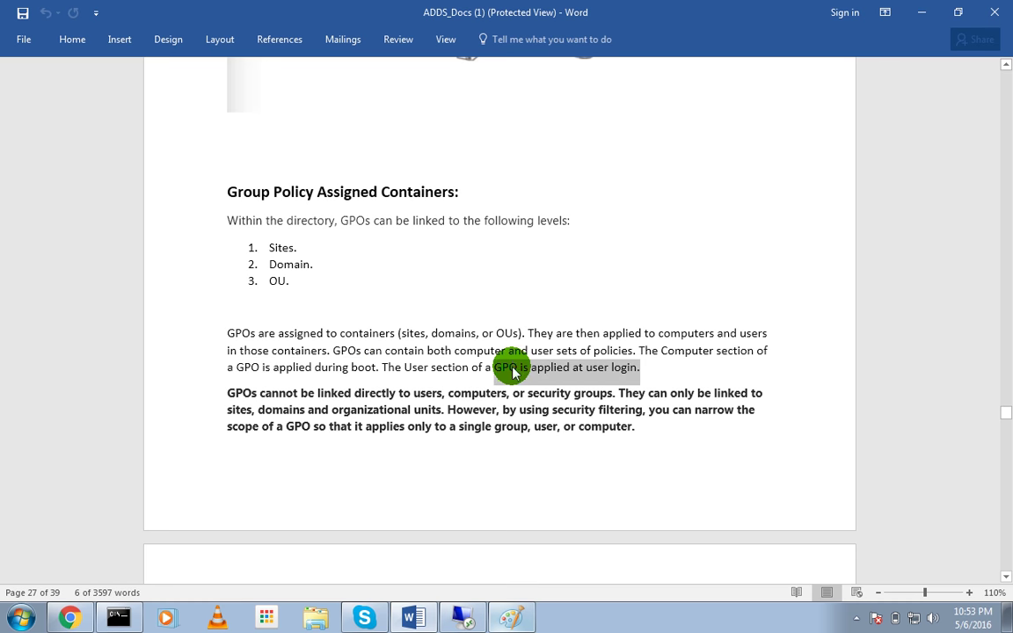
click(655, 366)
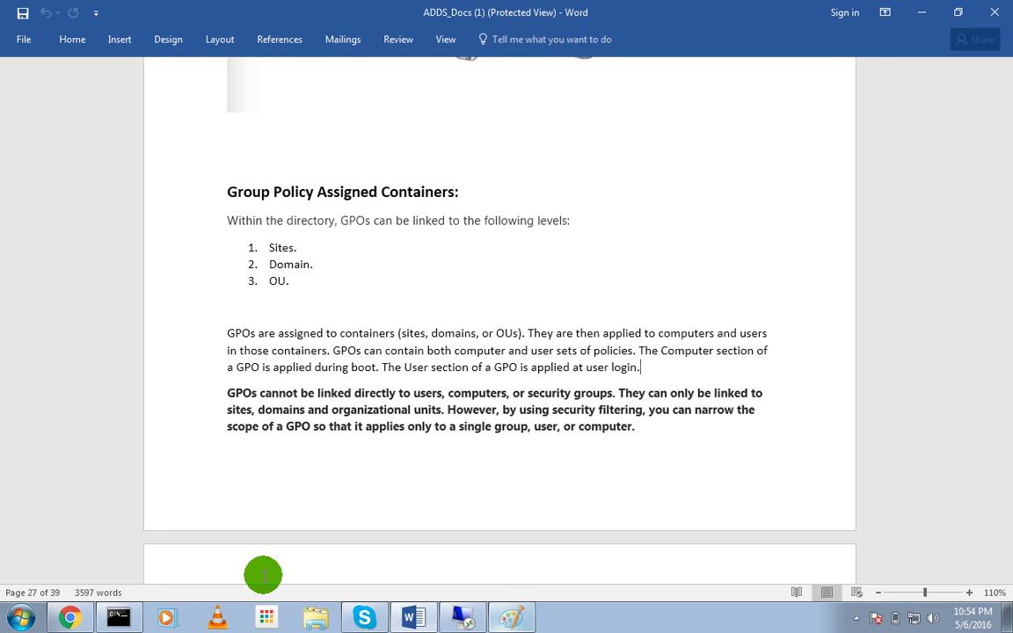
drag(674, 430, 180, 379)
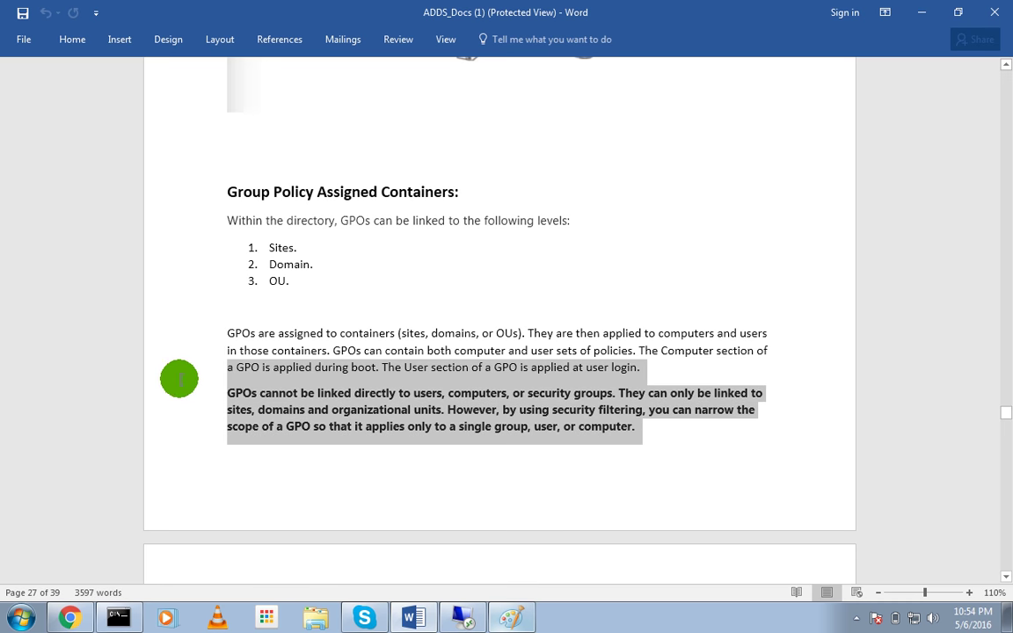
click(256, 450)
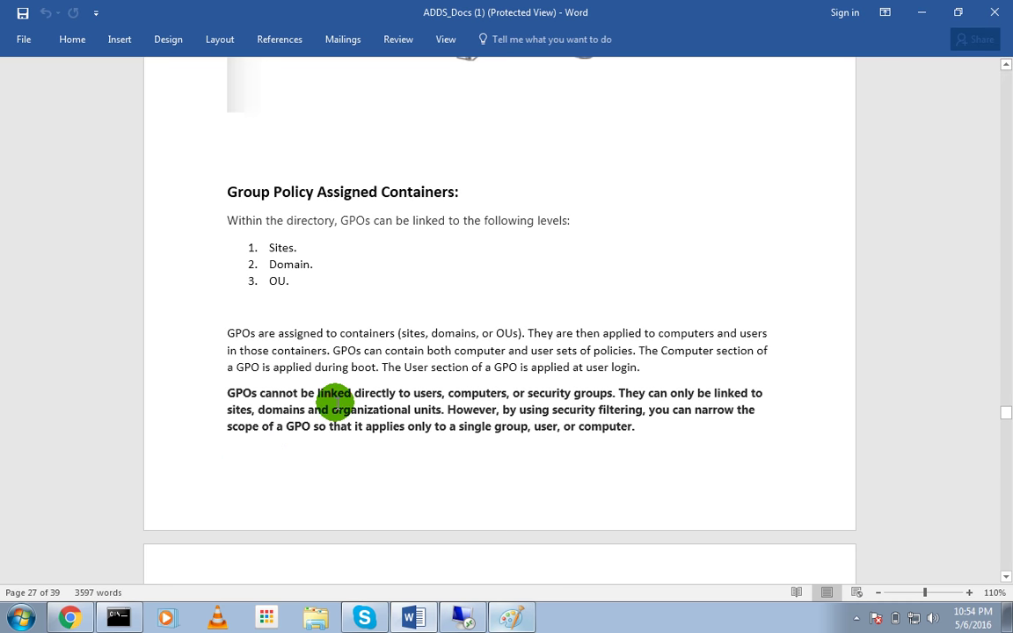
scroll(335, 403, down, 2)
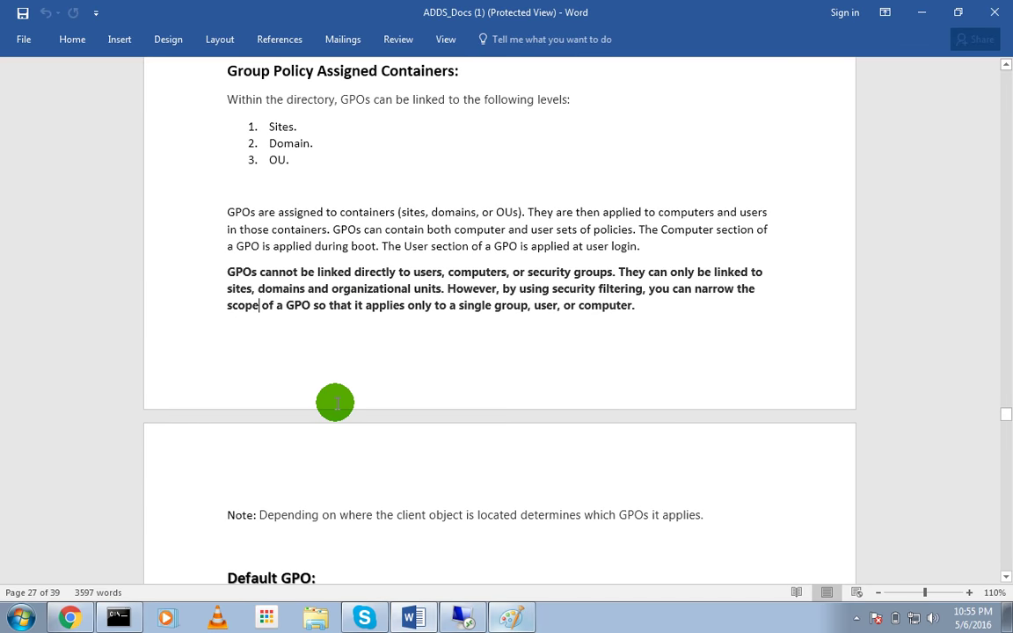
scroll(335, 403, down, 2)
scroll(335, 402, down, 1)
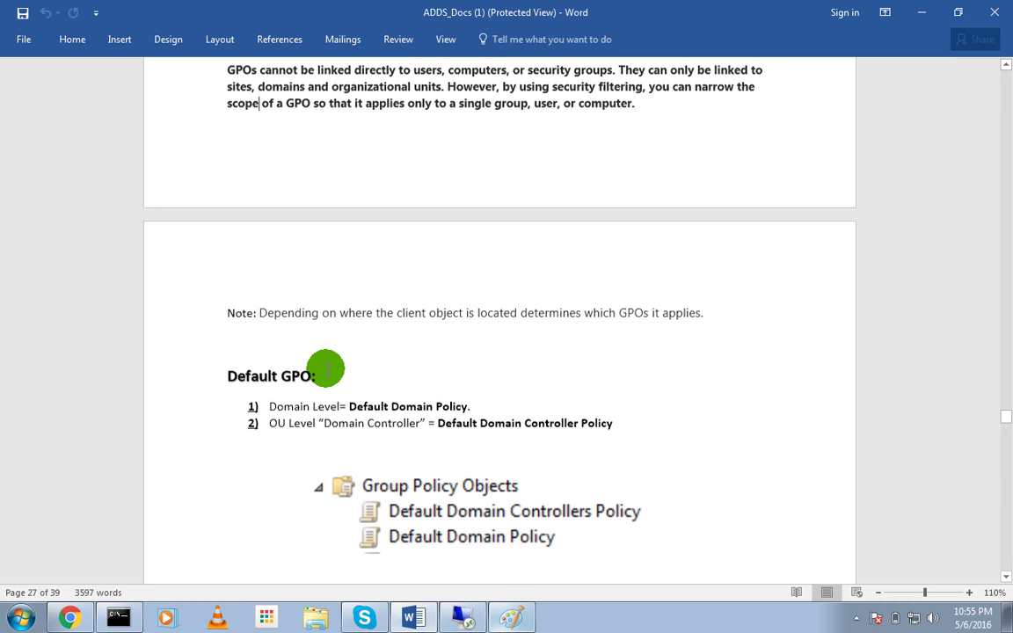
scroll(377, 330, down, 1)
scroll(379, 301, down, 2)
scroll(379, 301, down, 1)
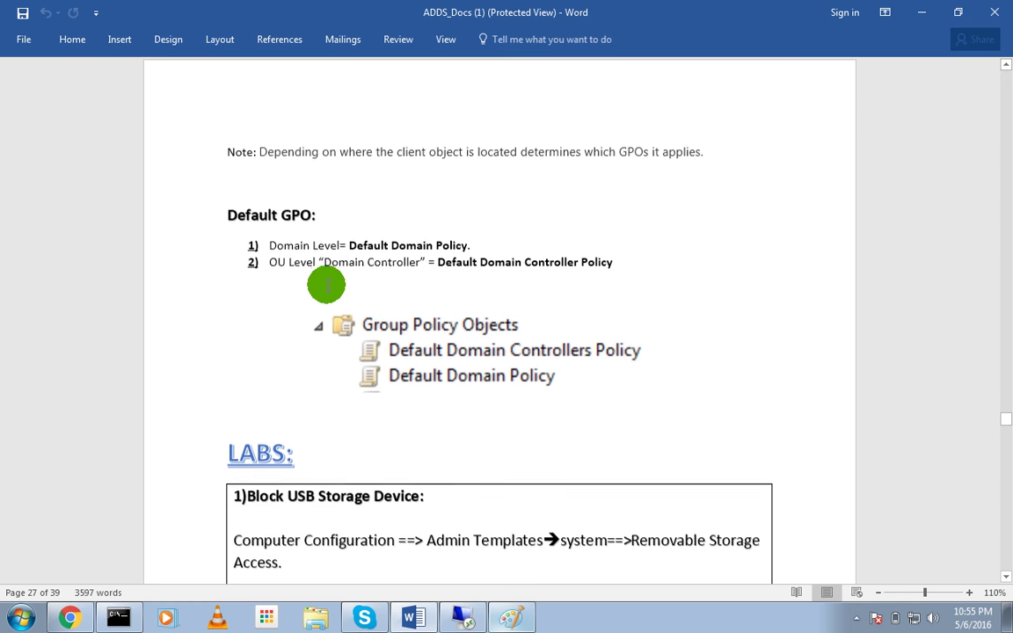
click(318, 215)
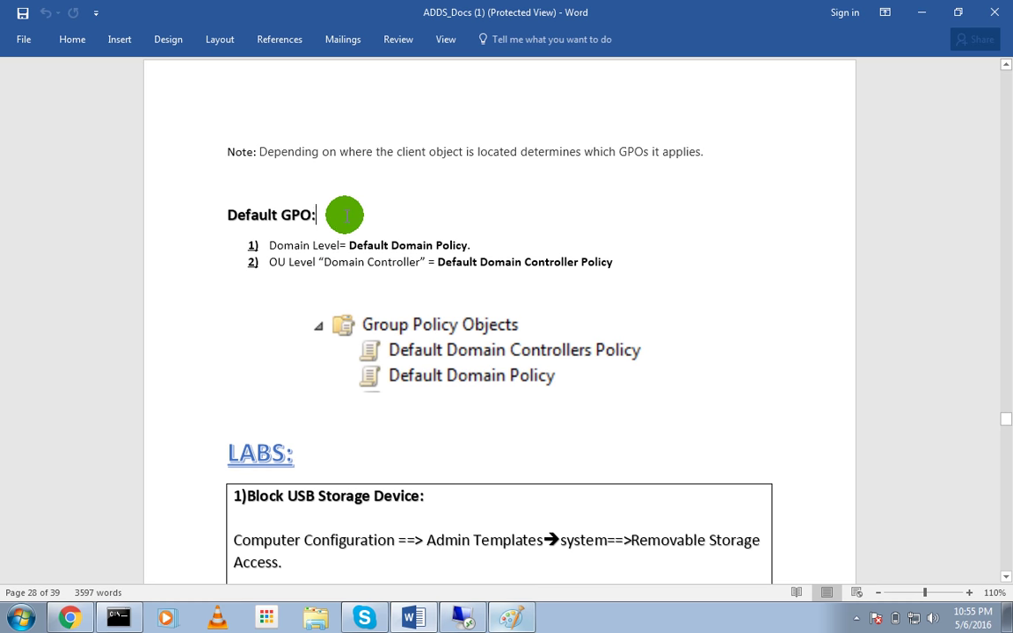
drag(253, 214, 312, 220)
click(315, 219)
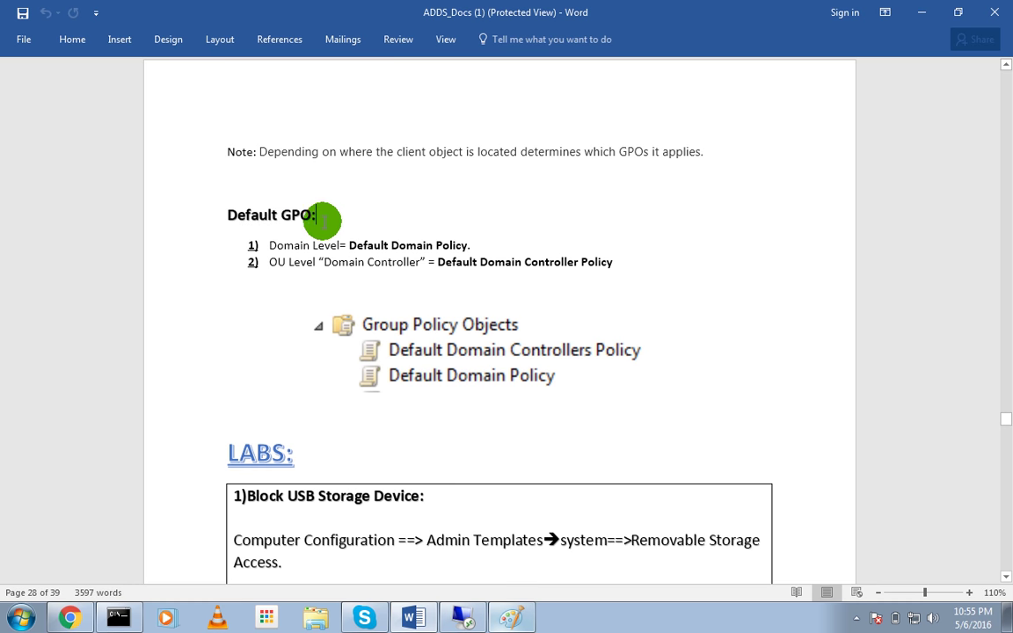
drag(467, 245, 351, 246)
drag(611, 263, 438, 263)
click(453, 208)
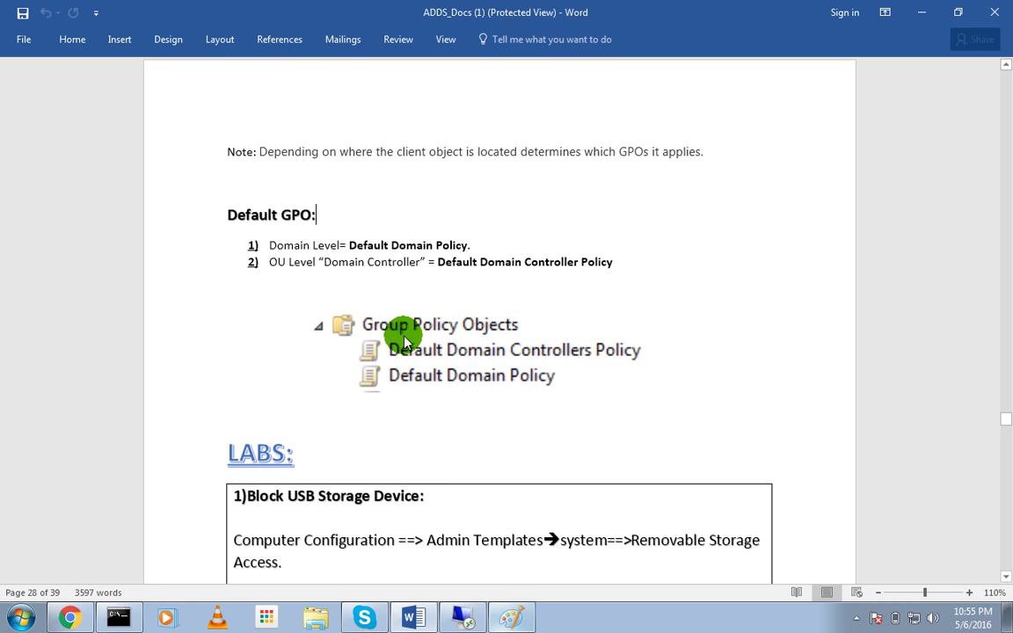
click(410, 354)
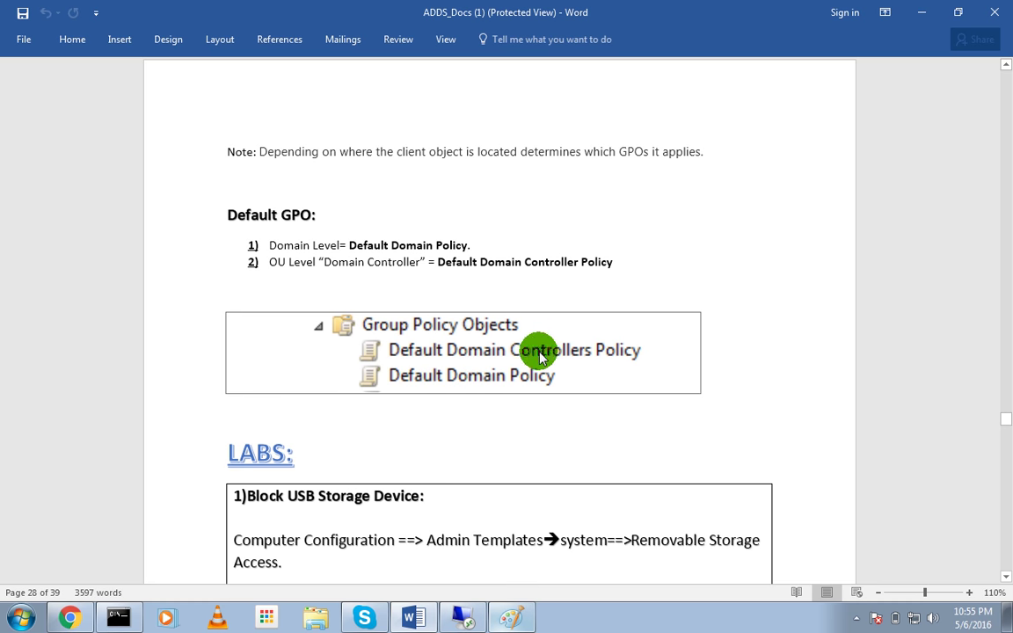
scroll(403, 333, up, 10)
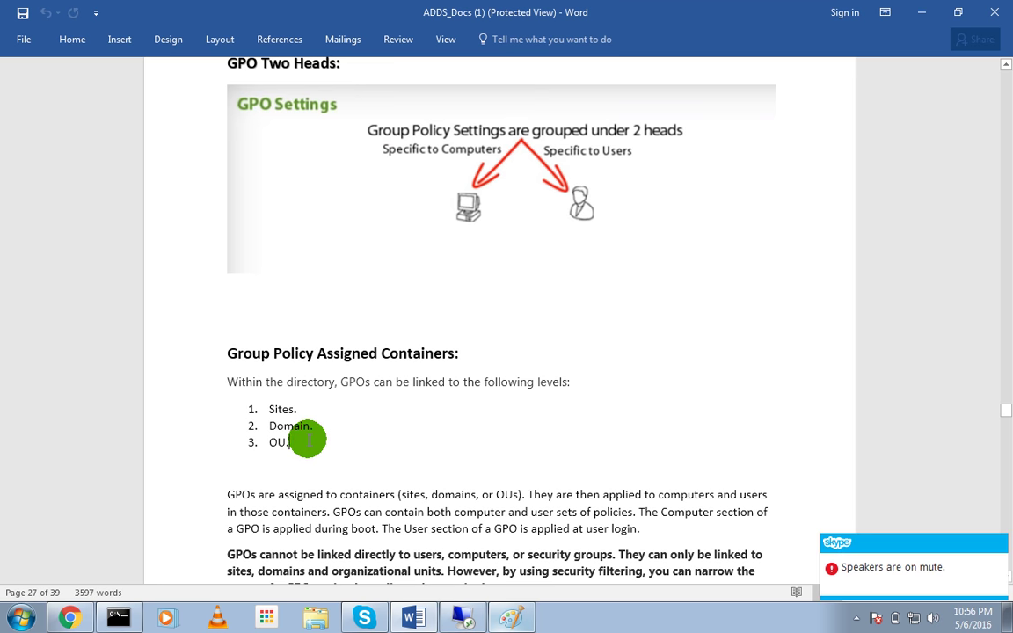
click(307, 438)
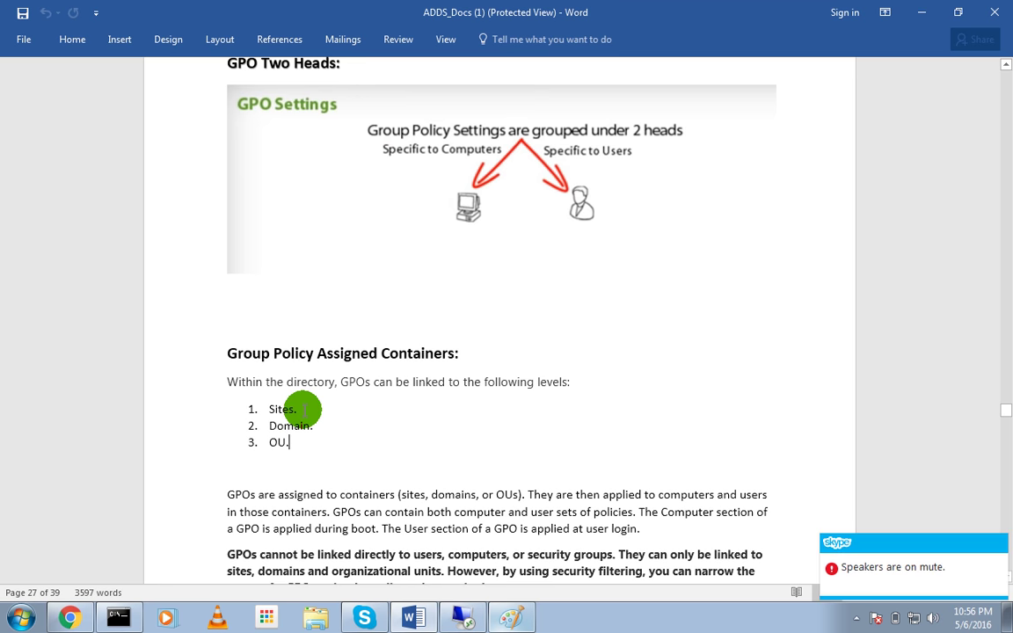
click(856, 618)
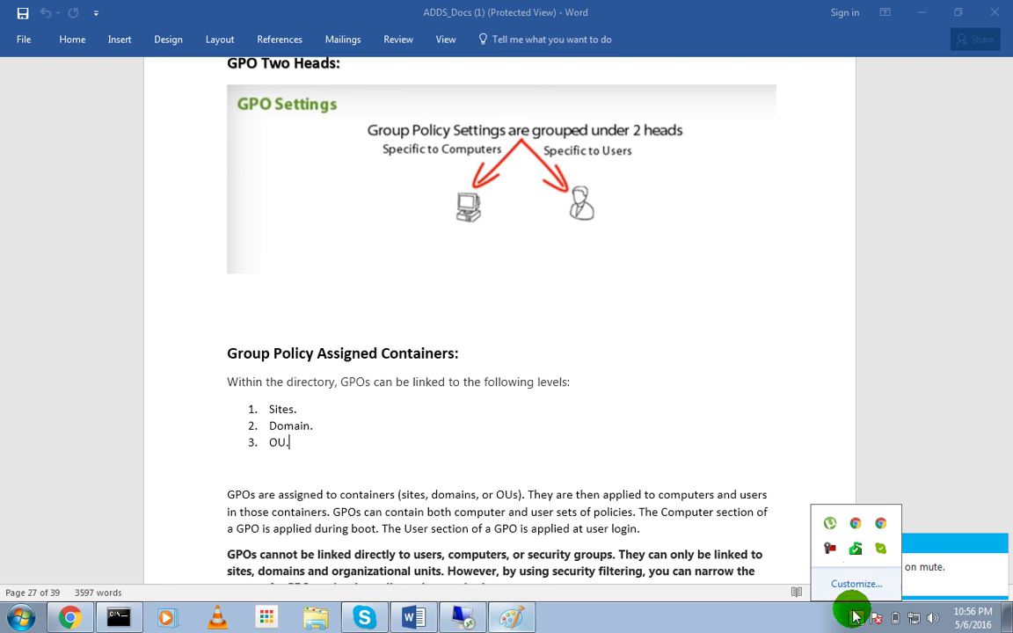
click(840, 551)
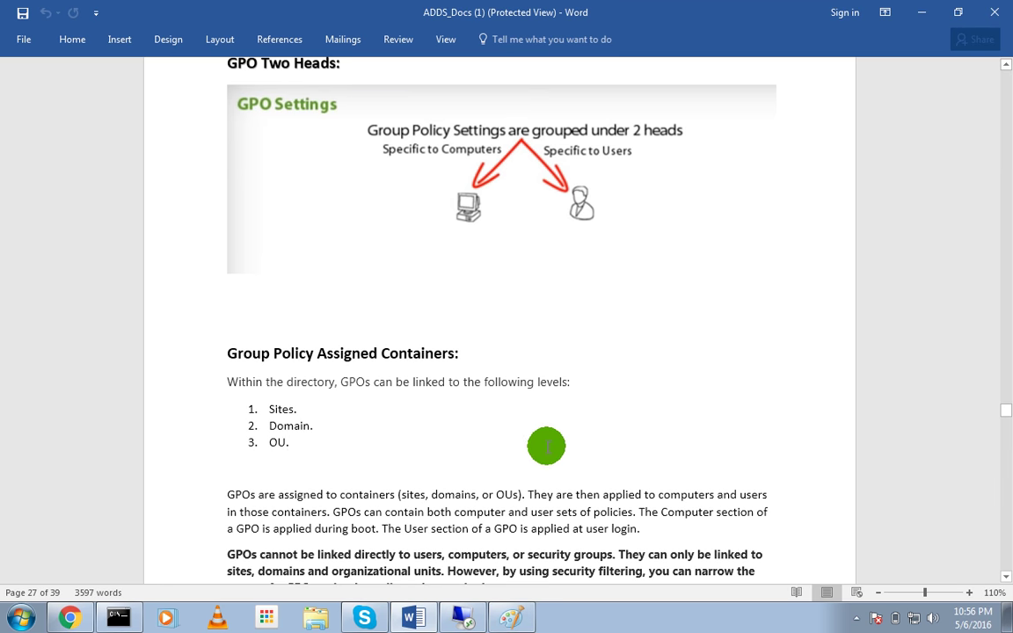
click(313, 425)
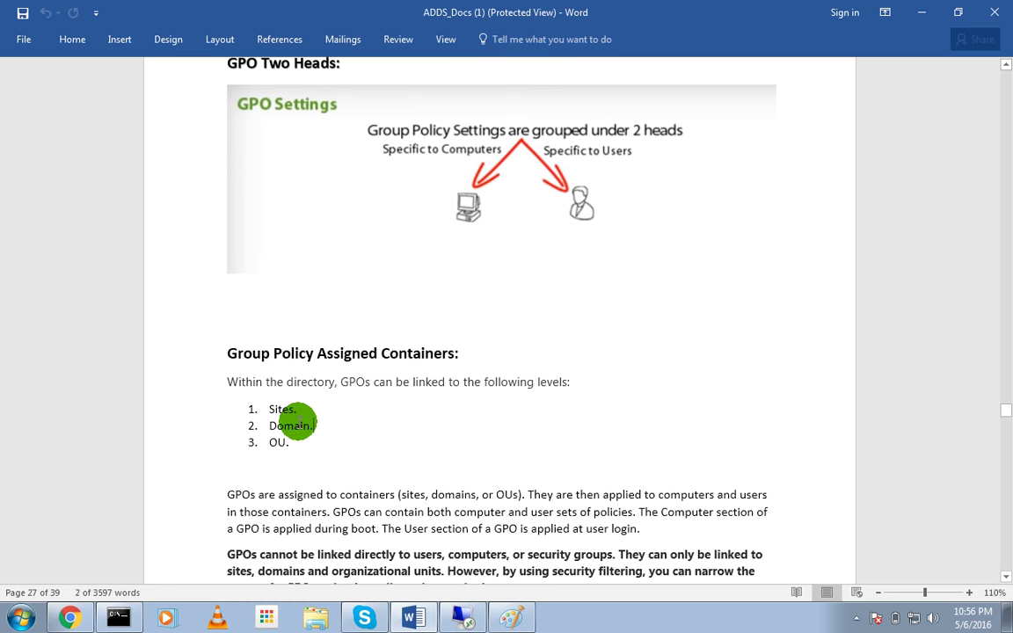
drag(297, 409, 257, 409)
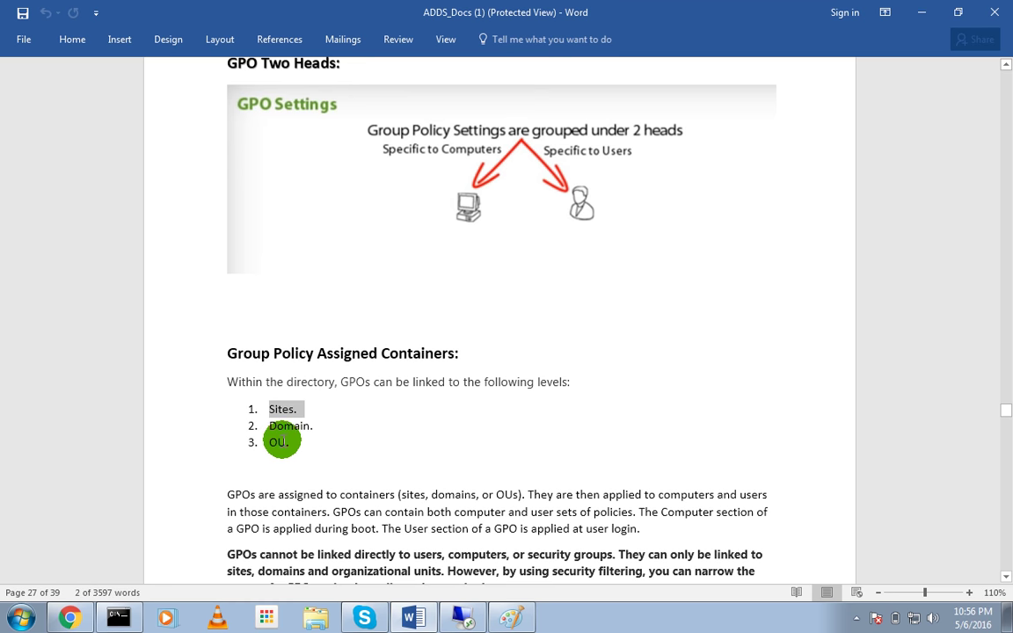
click(306, 409)
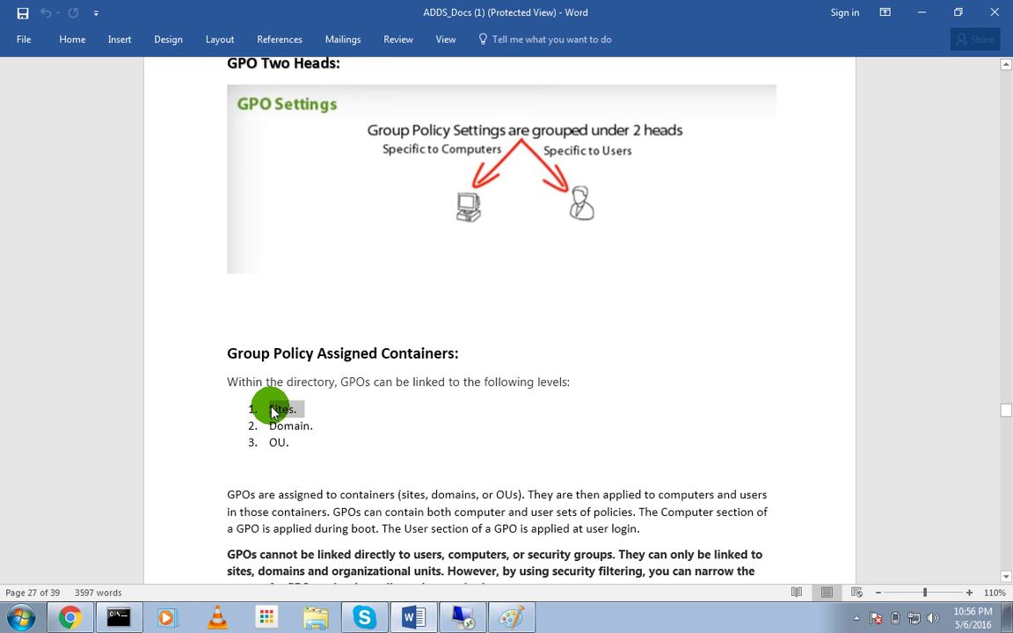
click(319, 426)
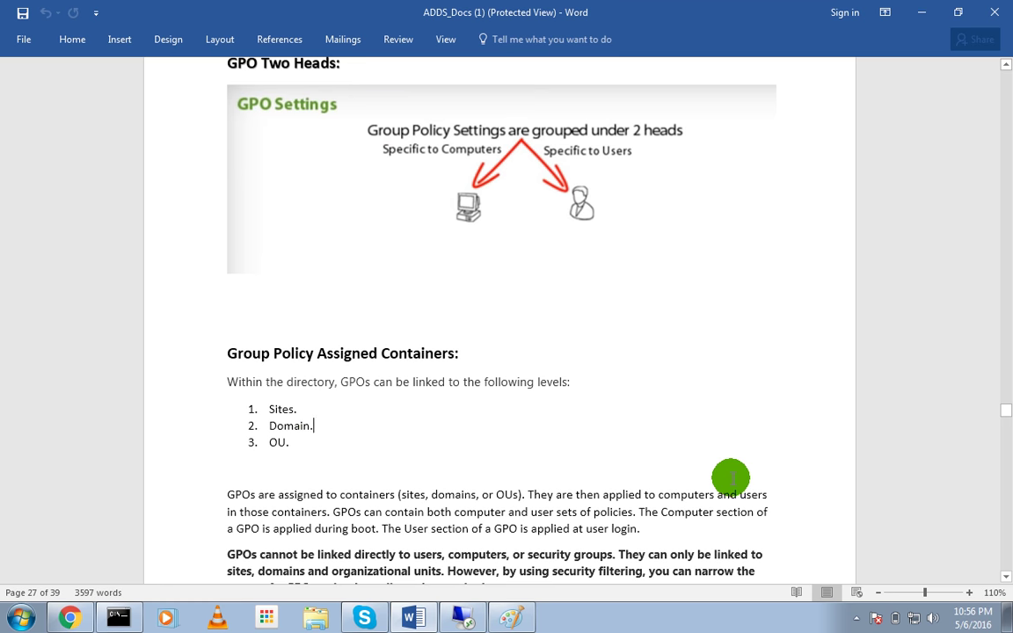
click(857, 616)
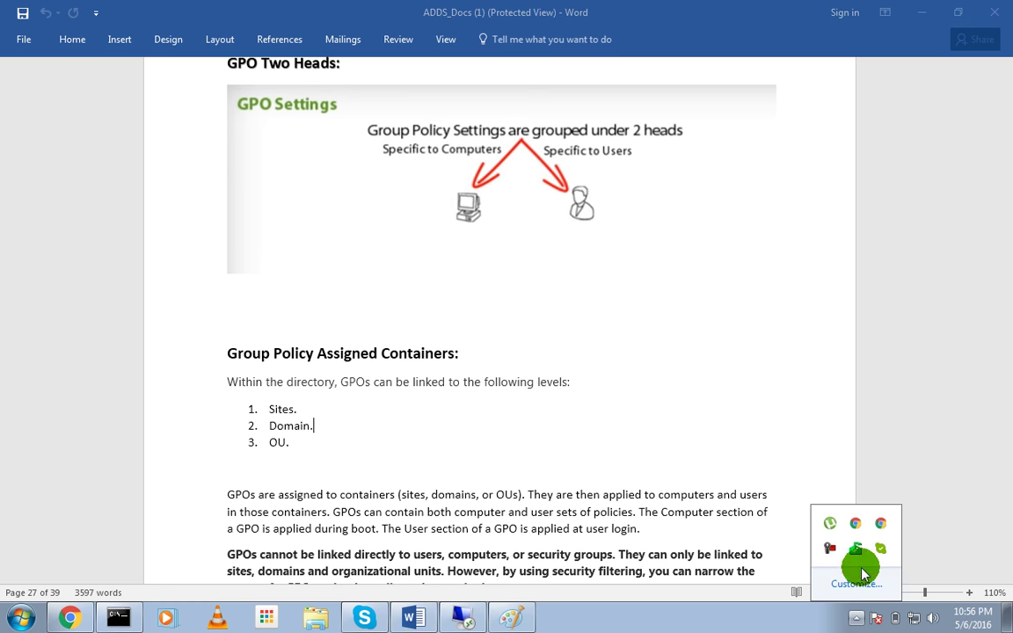
click(856, 547)
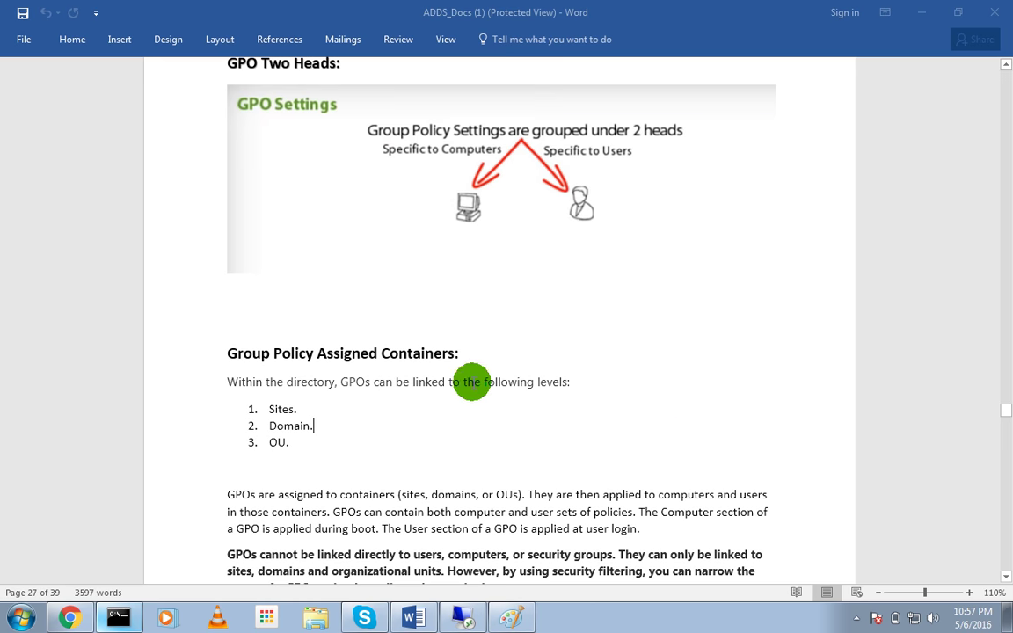
scroll(490, 394, down, 1)
scroll(490, 394, down, 7)
scroll(490, 394, up, 5)
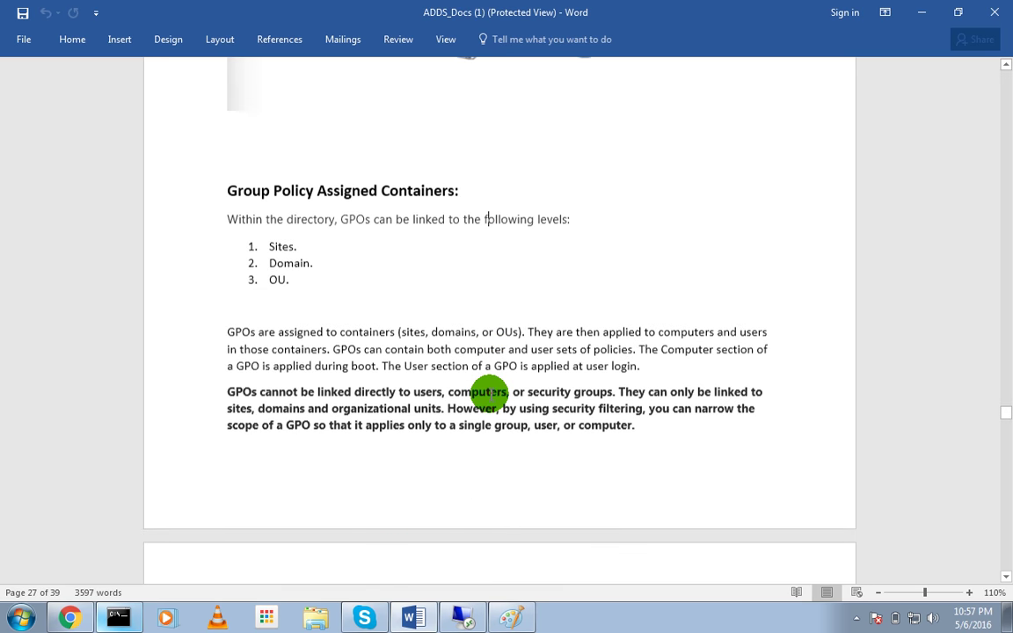
scroll(490, 392, up, 1)
drag(273, 323, 288, 298)
click(312, 334)
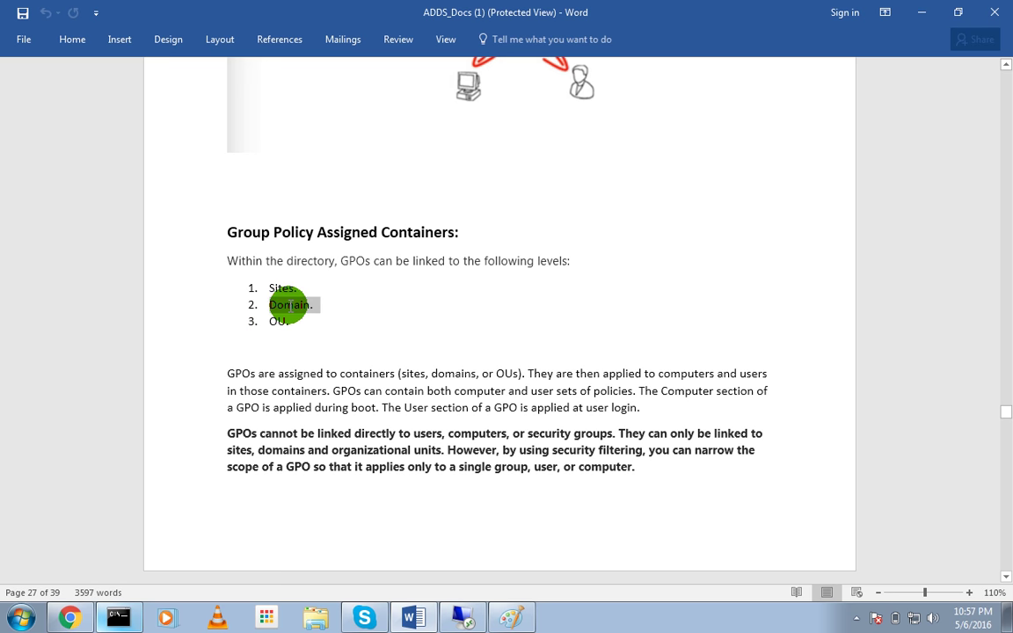
click(358, 333)
scroll(365, 343, down, 2)
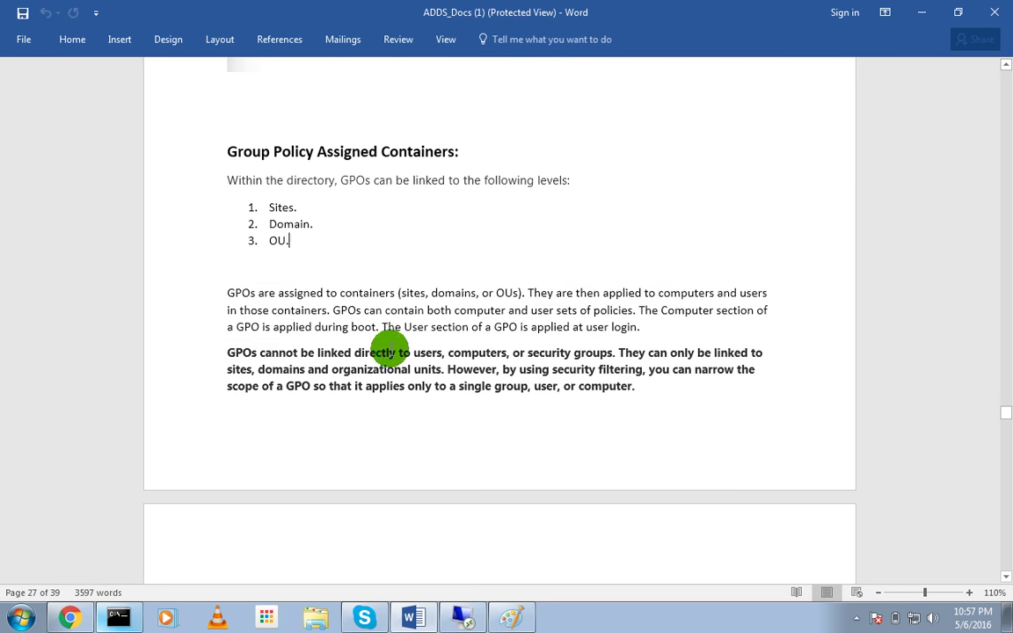
drag(635, 387, 220, 353)
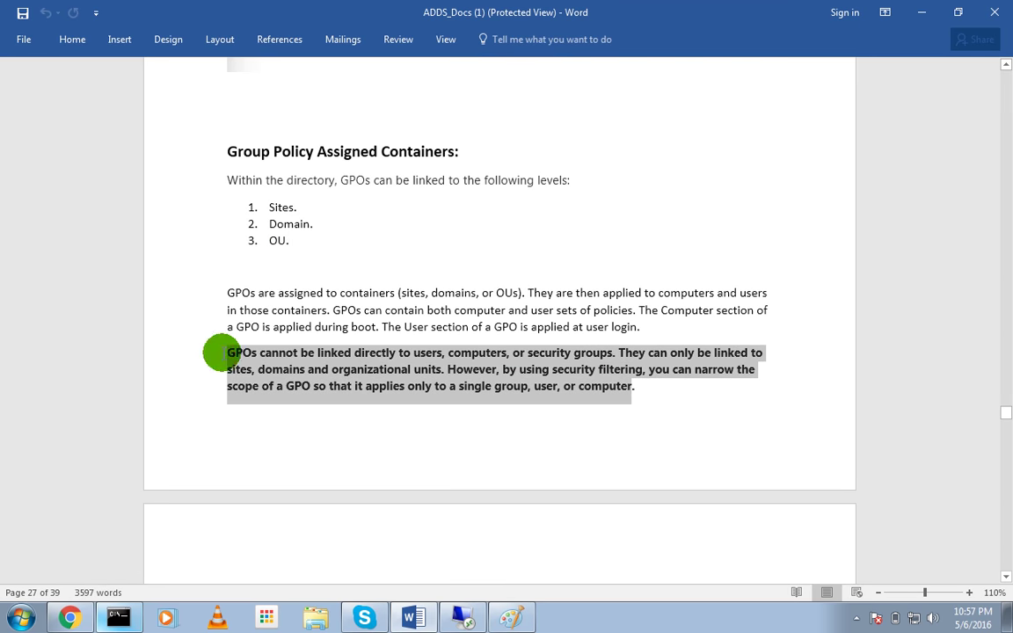
click(317, 387)
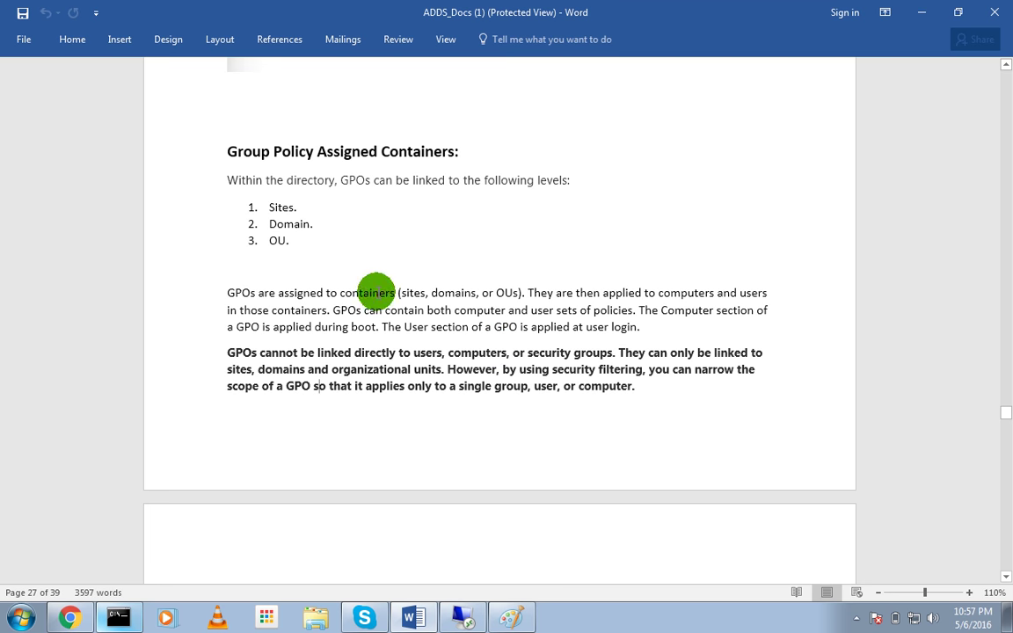
drag(290, 239, 263, 209)
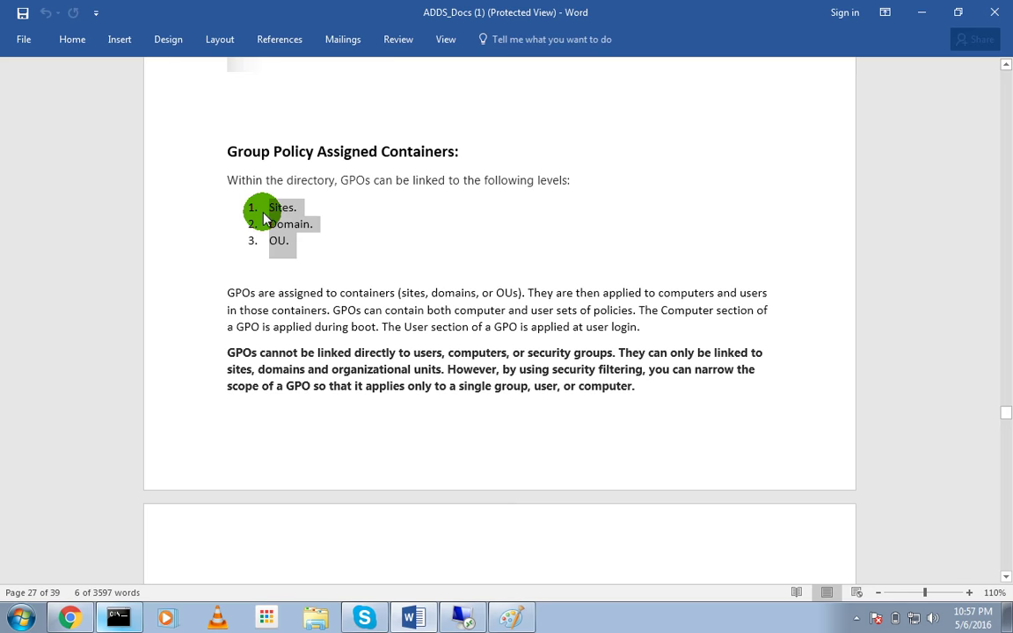
Step: Scroll down to the LABS table and highlight its first item
scroll(278, 380, down, 3)
scroll(278, 380, down, 10)
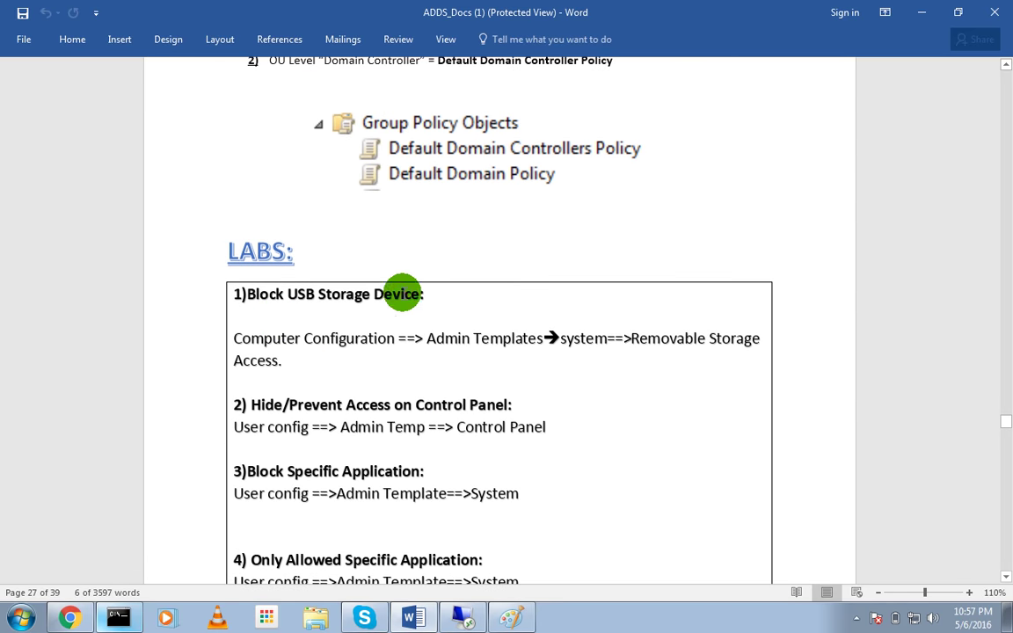
scroll(335, 266, down, 2)
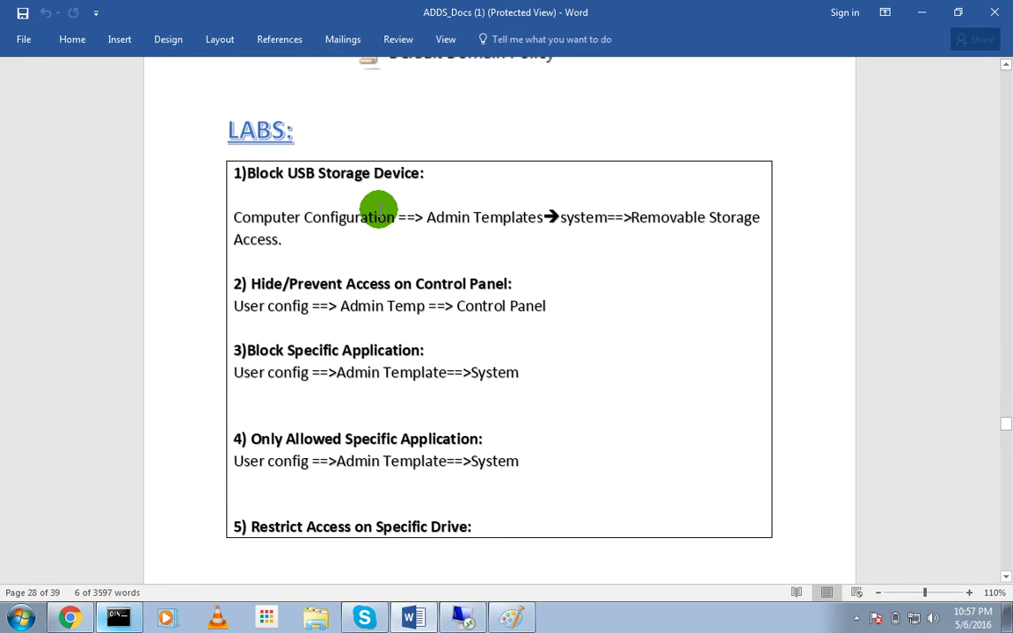
scroll(379, 210, down, 2)
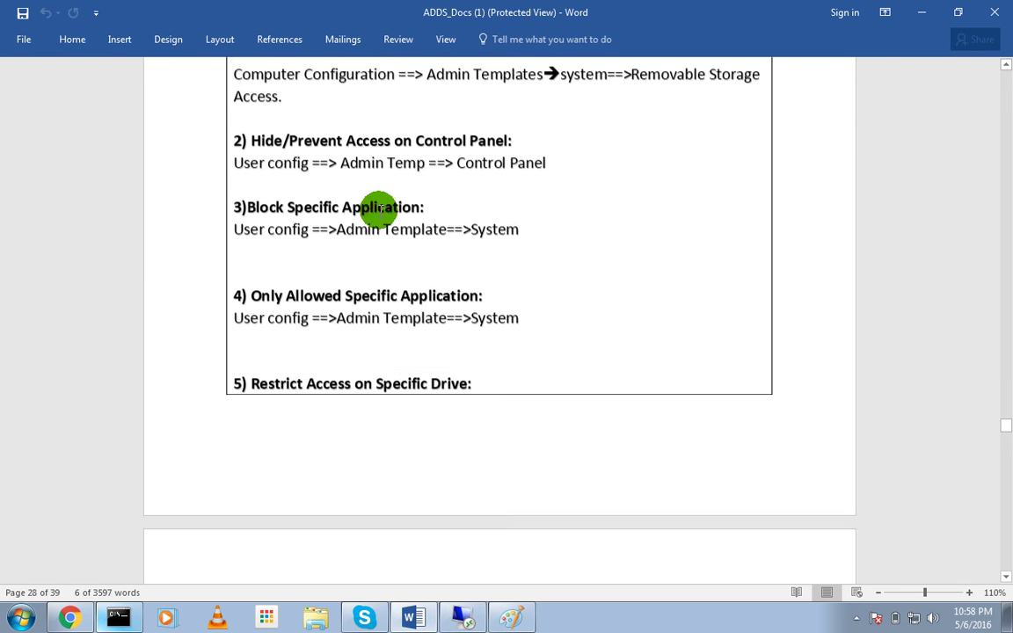
scroll(378, 206, up, 2)
drag(424, 173, 272, 158)
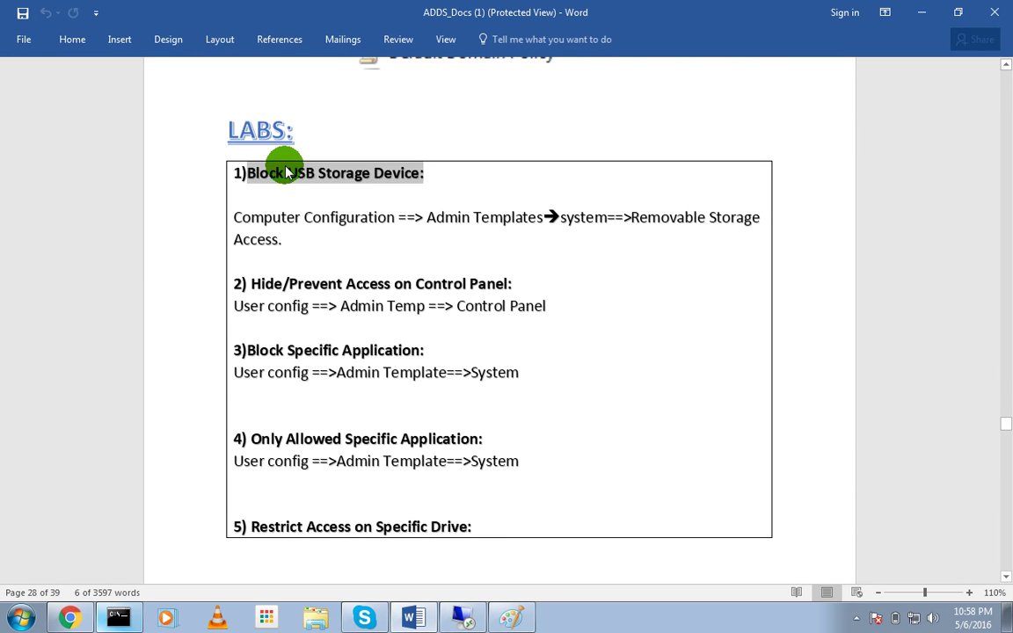
Step: Highlight lab item 2 about hiding Control Panel, then continue down to More LABS
scroll(301, 209, down, 4)
scroll(300, 210, down, 4)
scroll(301, 207, up, 6)
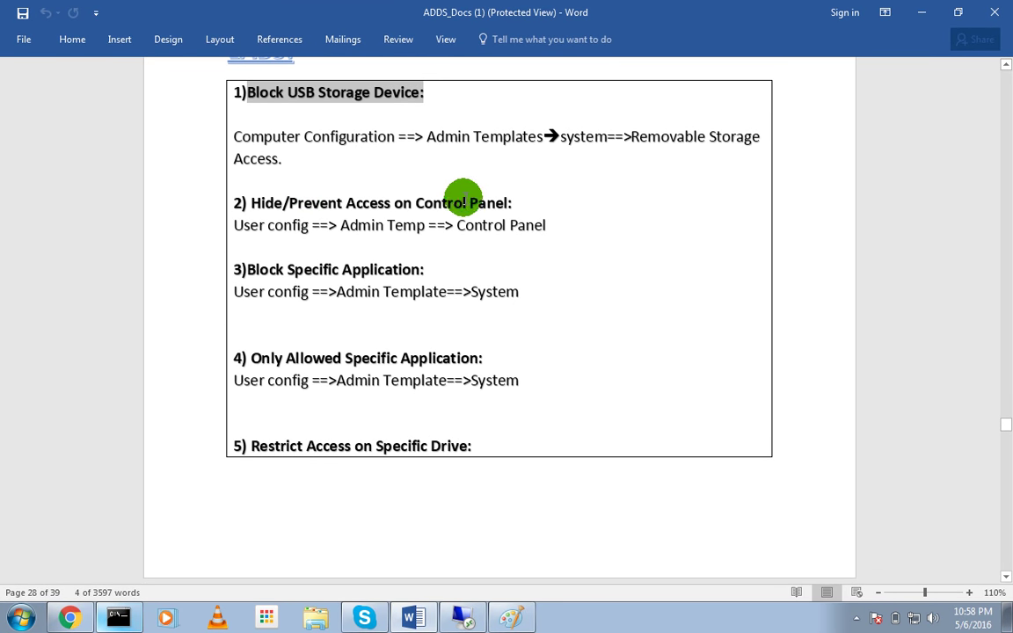
drag(513, 229, 277, 201)
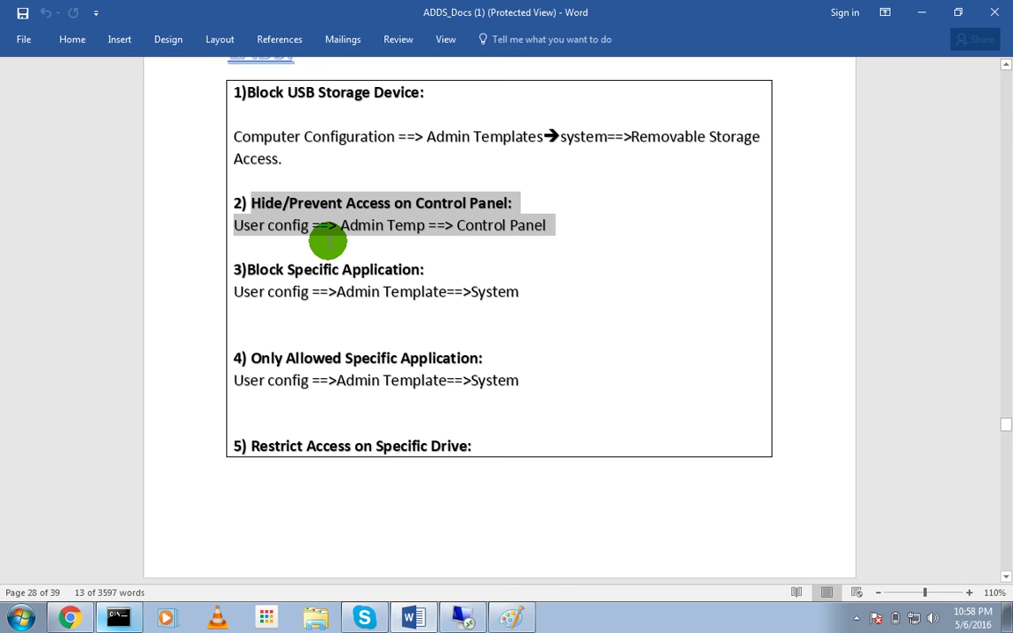
scroll(328, 241, down, 5)
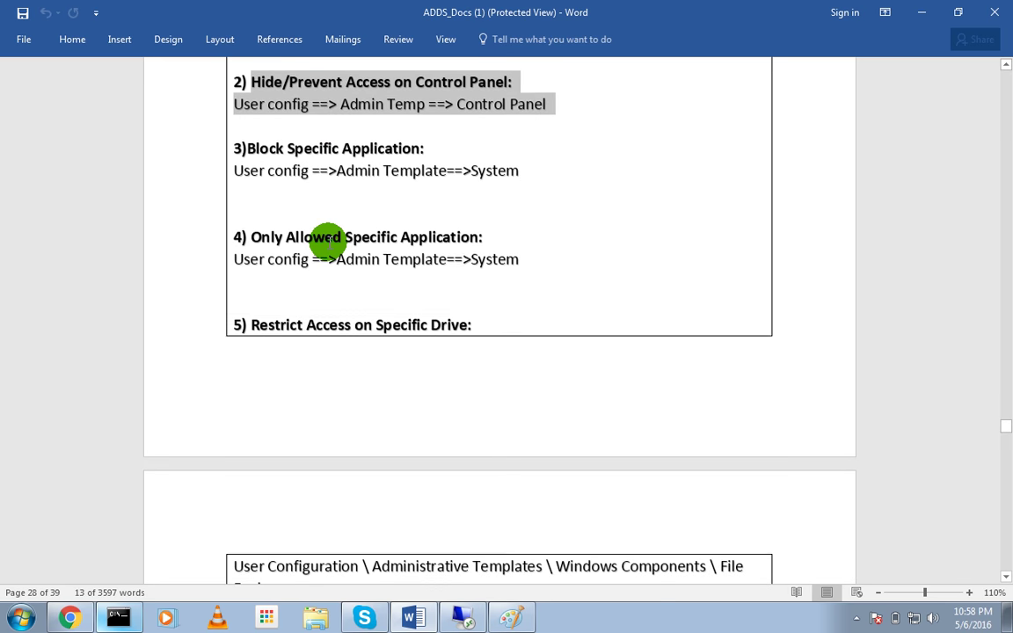
scroll(328, 241, down, 2)
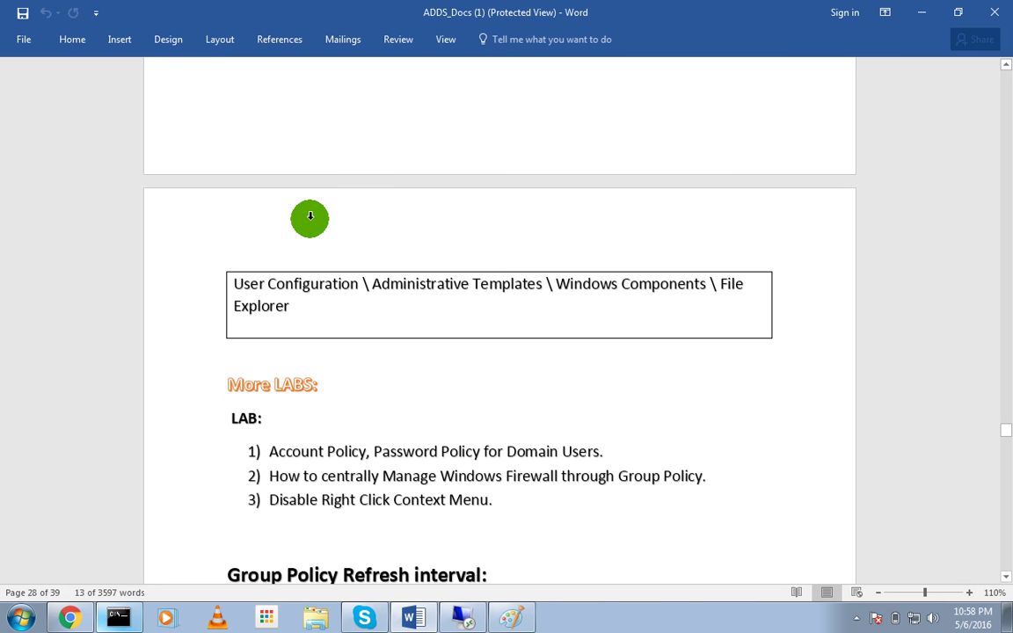
Step: In the remote session, launch the Remote Desktop client by running mstsc
click(462, 618)
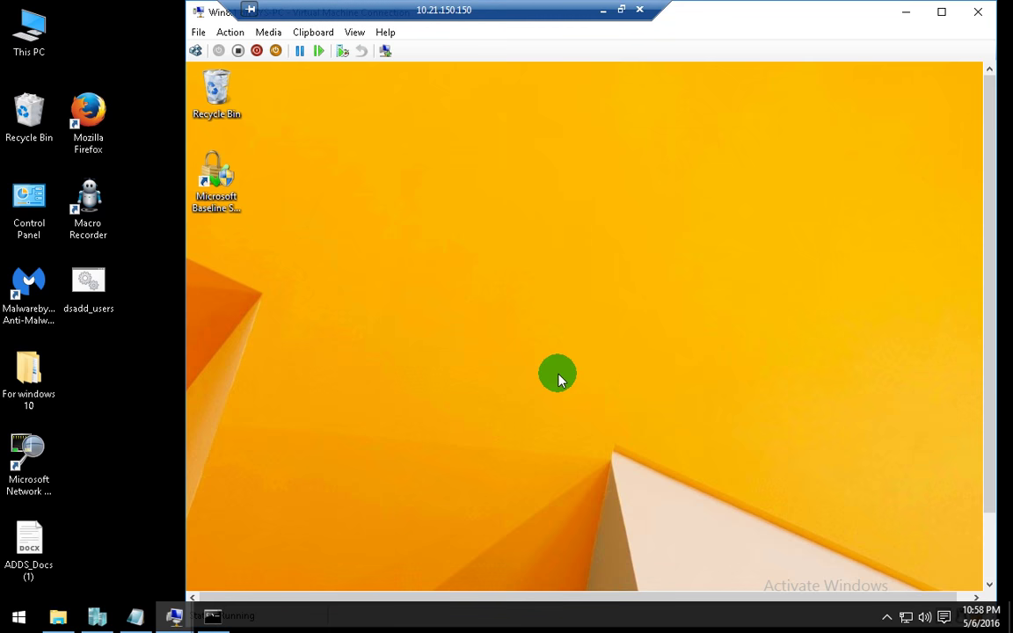
mouse_move(118, 621)
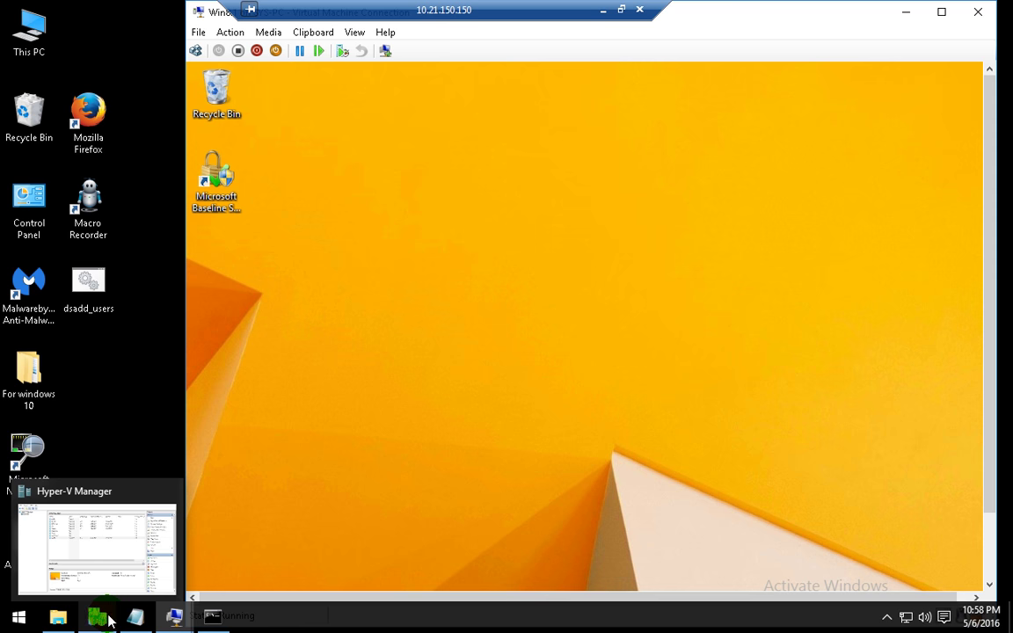
click(102, 618)
right_click(17, 618)
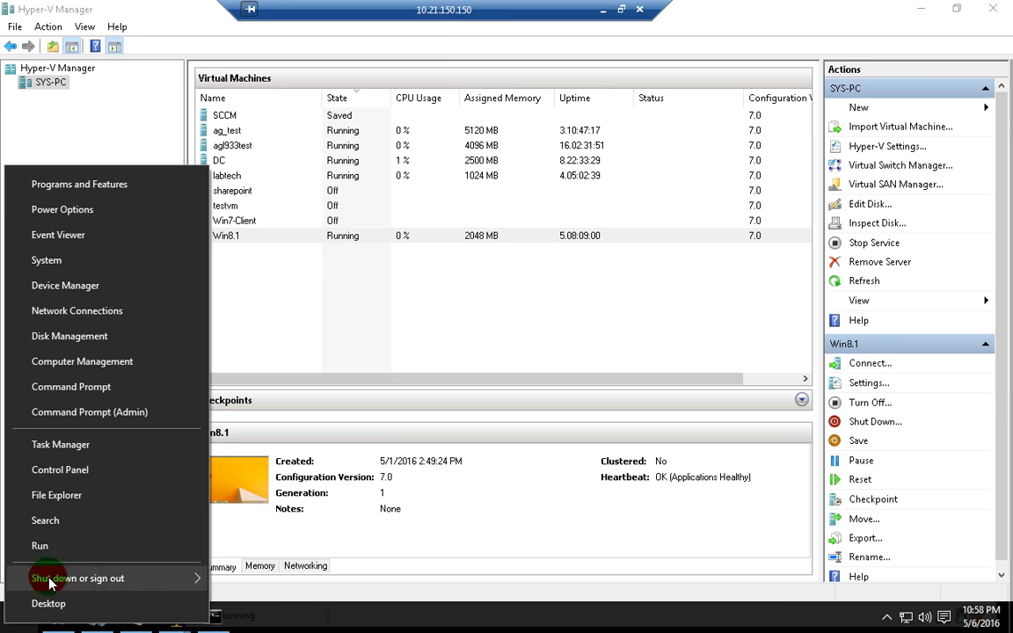
click(39, 546)
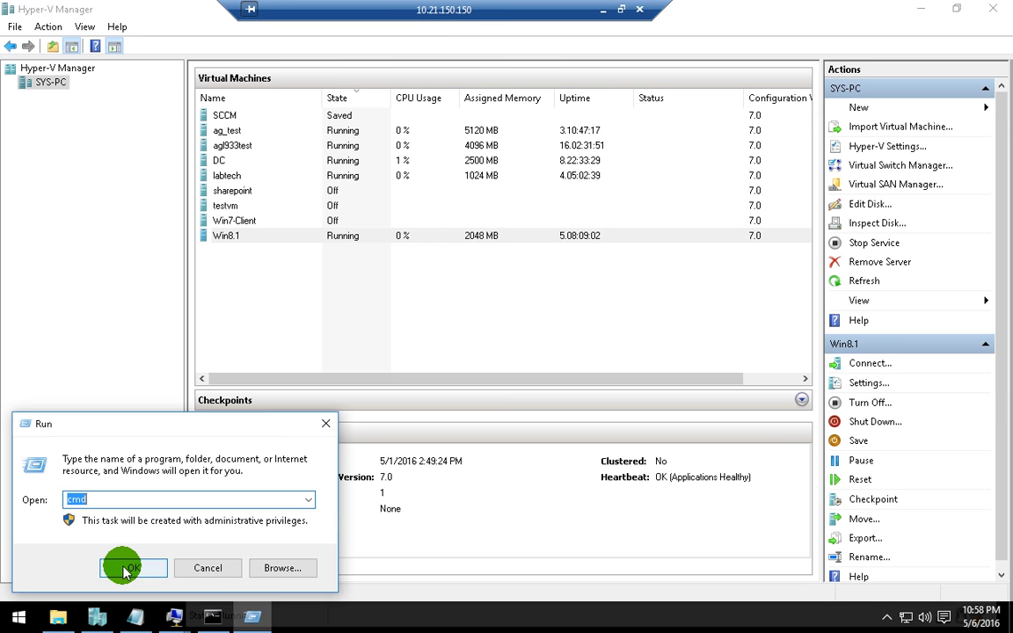
text(mstsc)
click(131, 568)
Step: Connect to 10.21.80.70 with the administrator password and accept the untrusted certificate
key(Return)
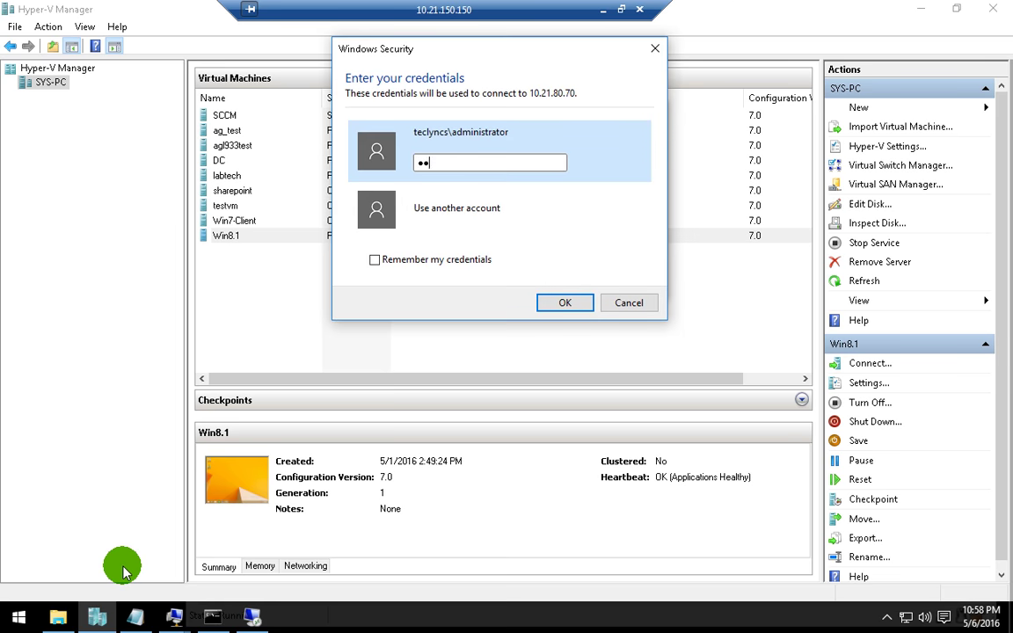
key(Return)
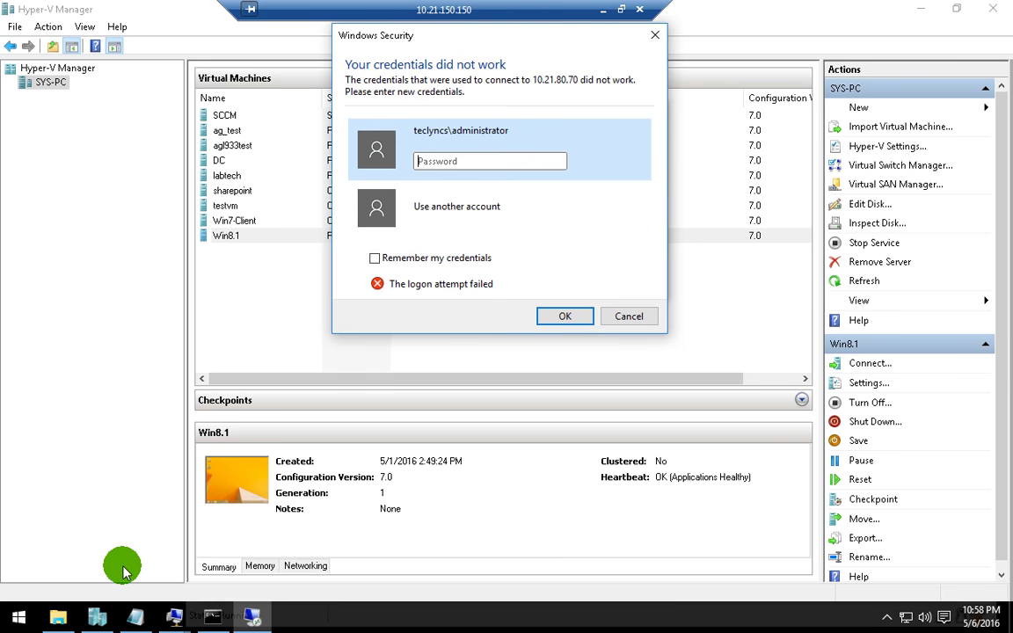
key(Return)
key(Return)
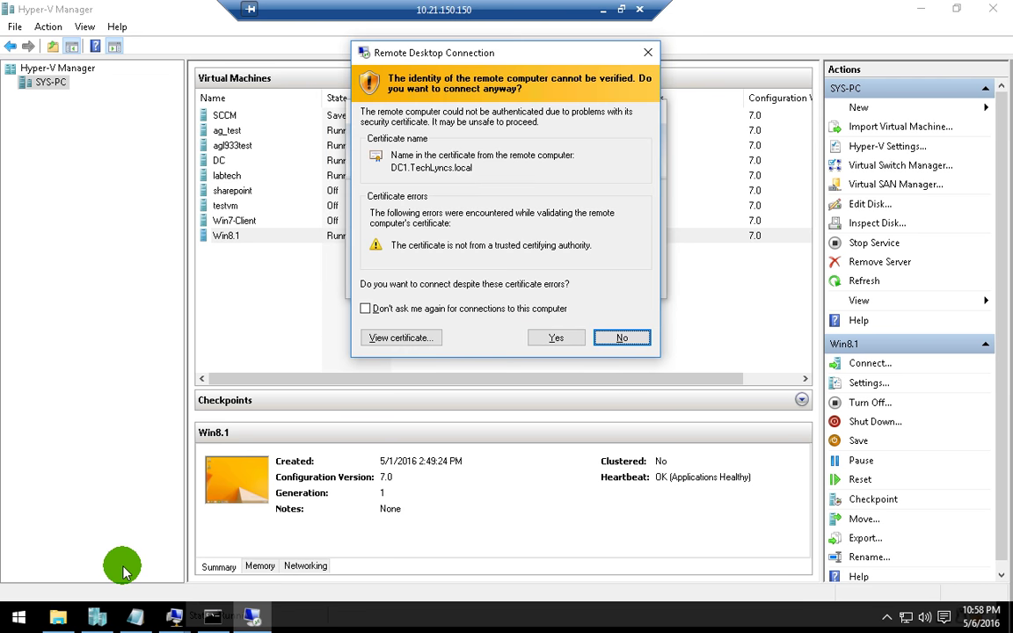
key(Left)
key(Return)
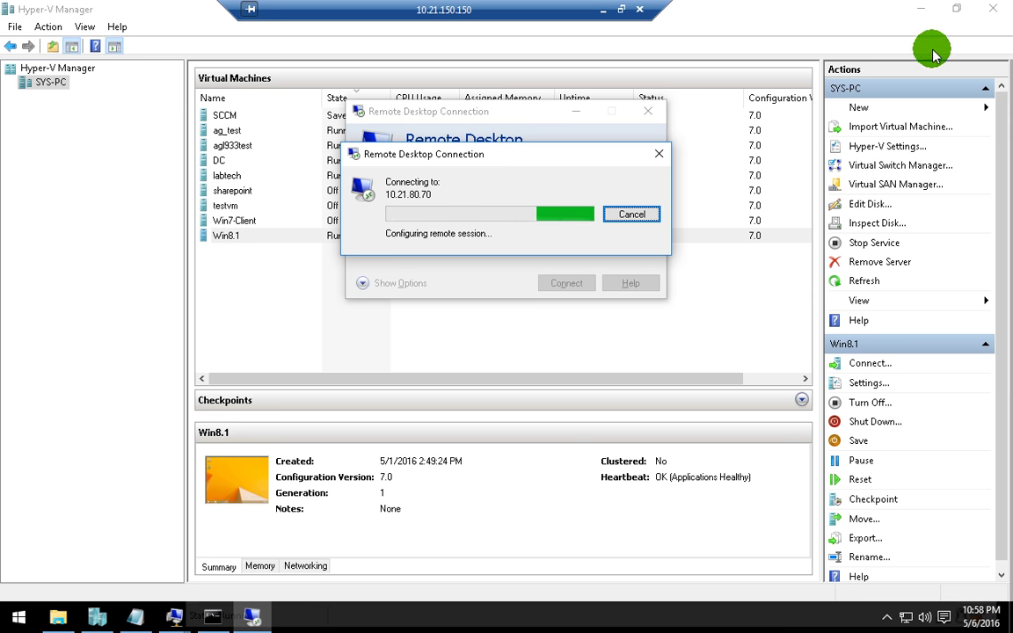
Step: Minimize Hyper-V Manager and bring the DC virtual machine window forward
click(924, 11)
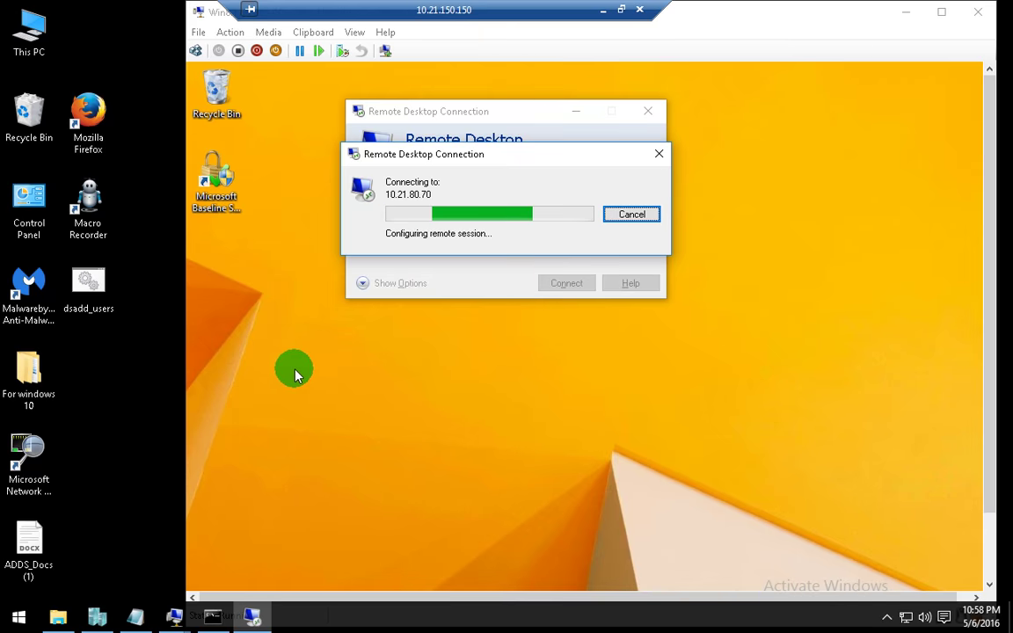
click(250, 617)
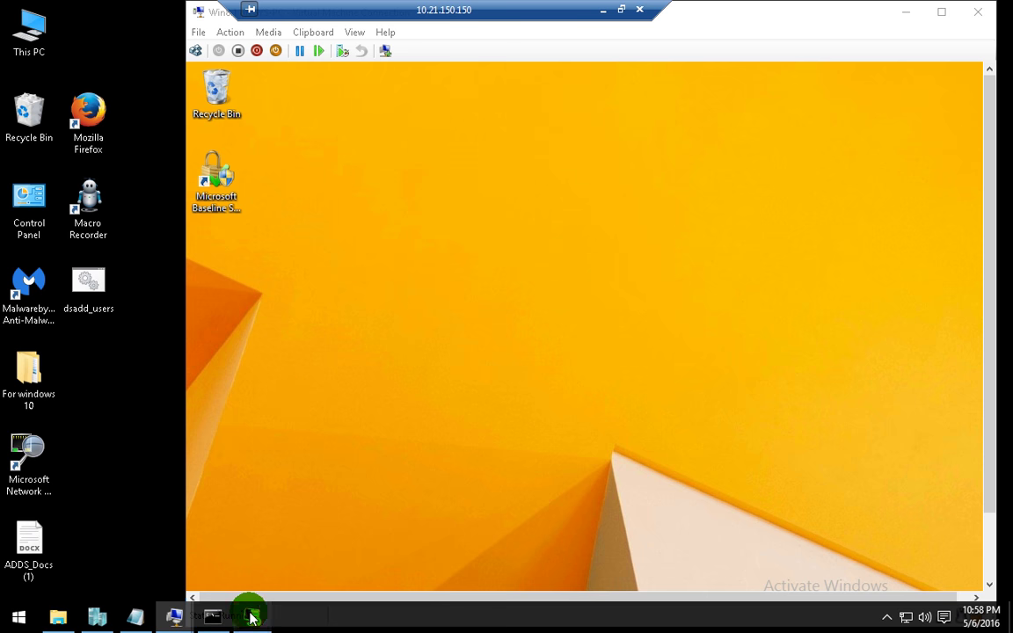
click(251, 617)
mouse_move(179, 613)
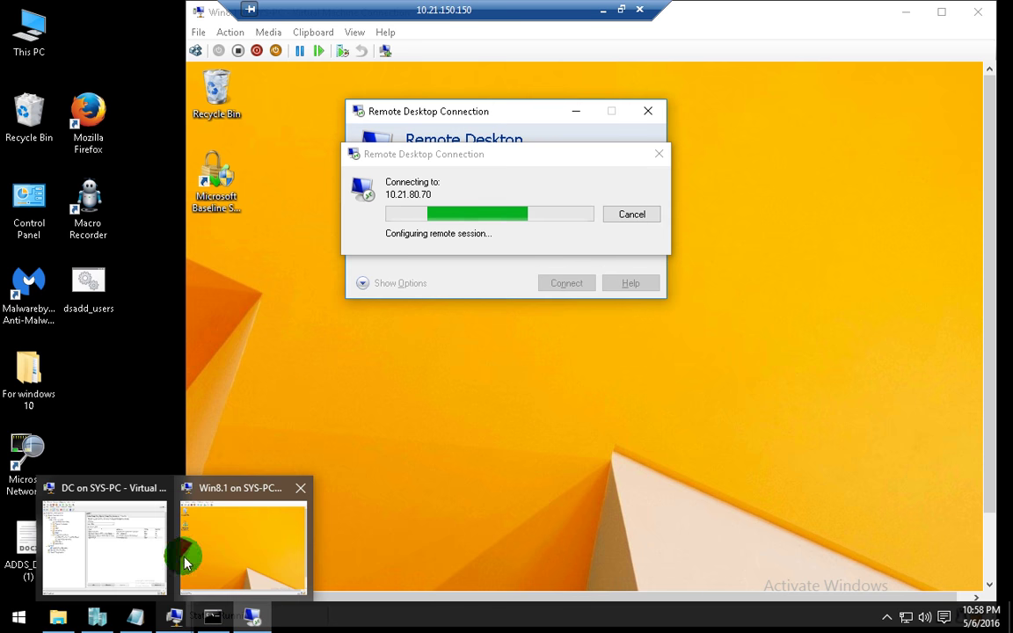
click(132, 563)
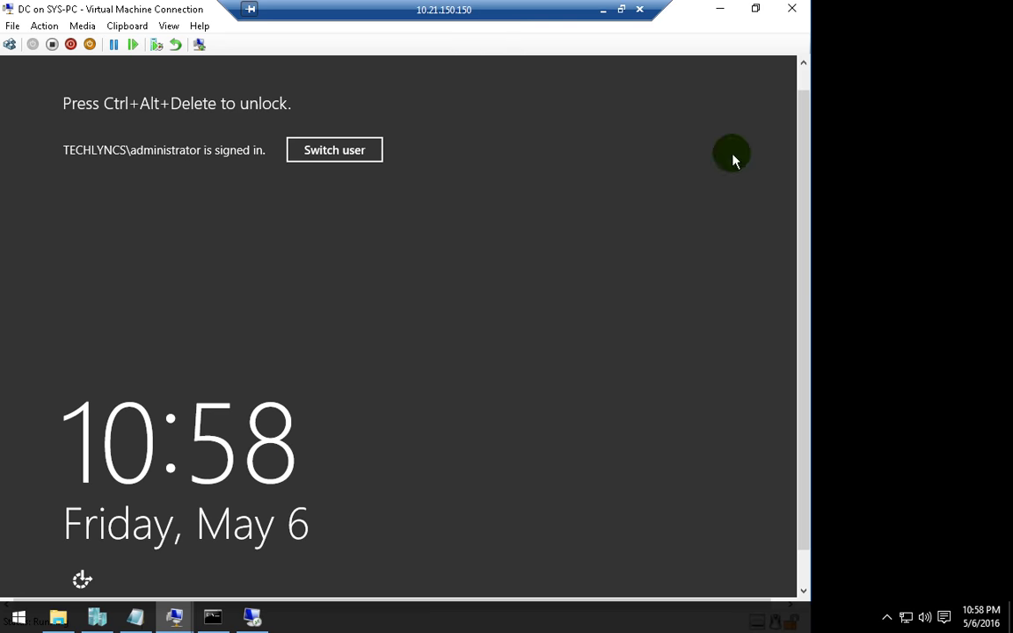
Step: Maximize the DC window and close both Group Policy Management Editor windows
click(749, 16)
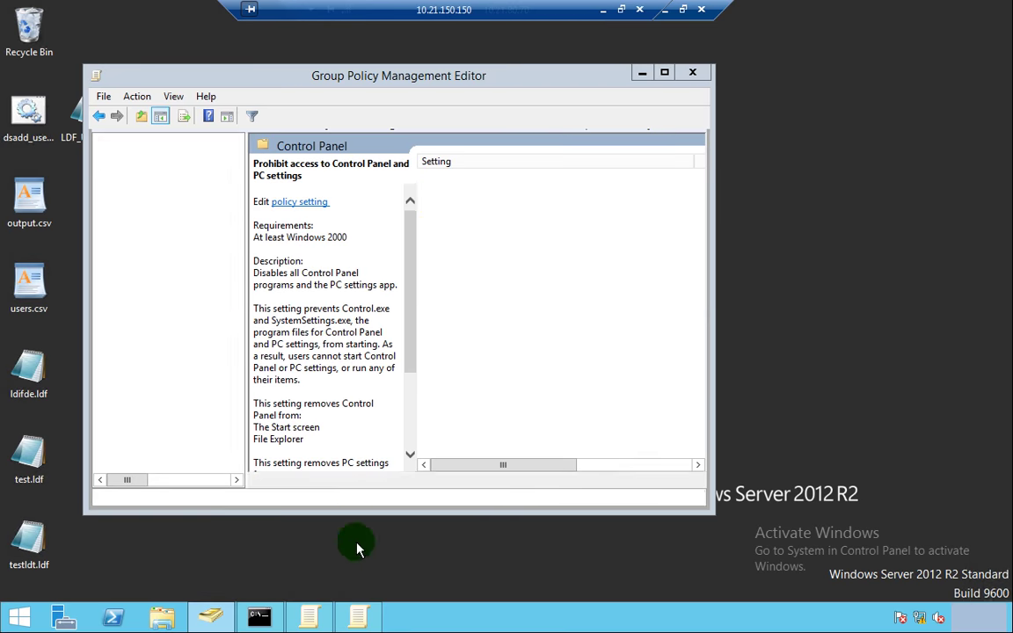
click(684, 75)
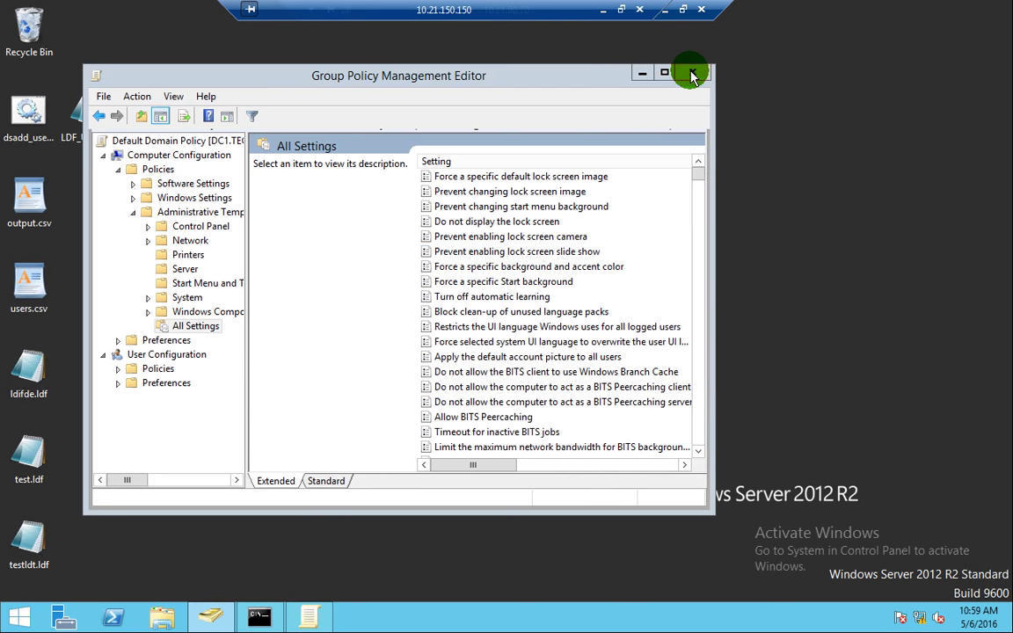
click(691, 77)
click(208, 614)
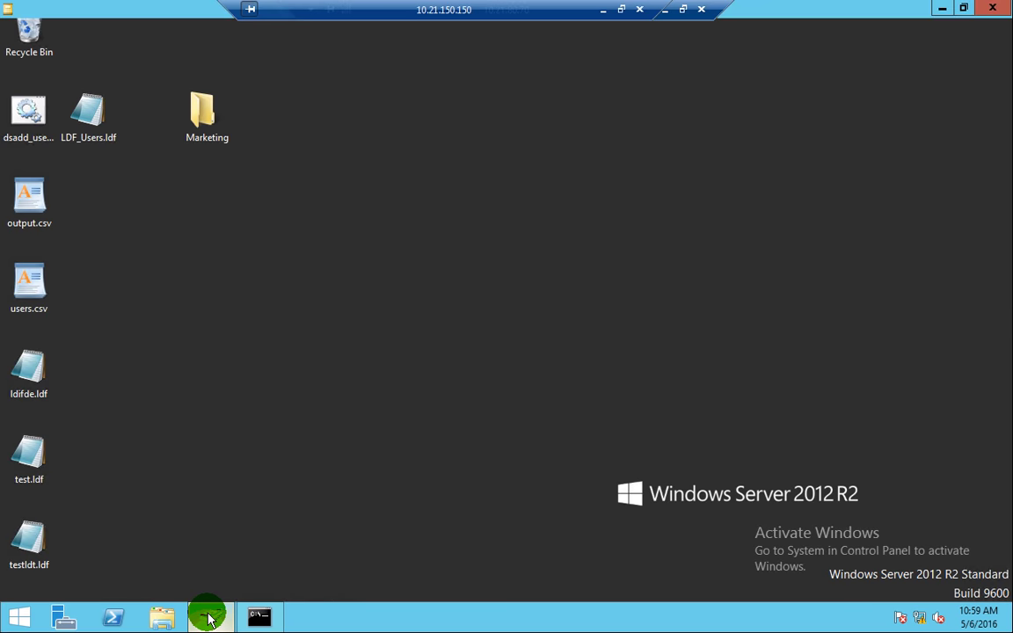
Step: Search the Start screen for 'group' and launch Group Policy Management
click(14, 616)
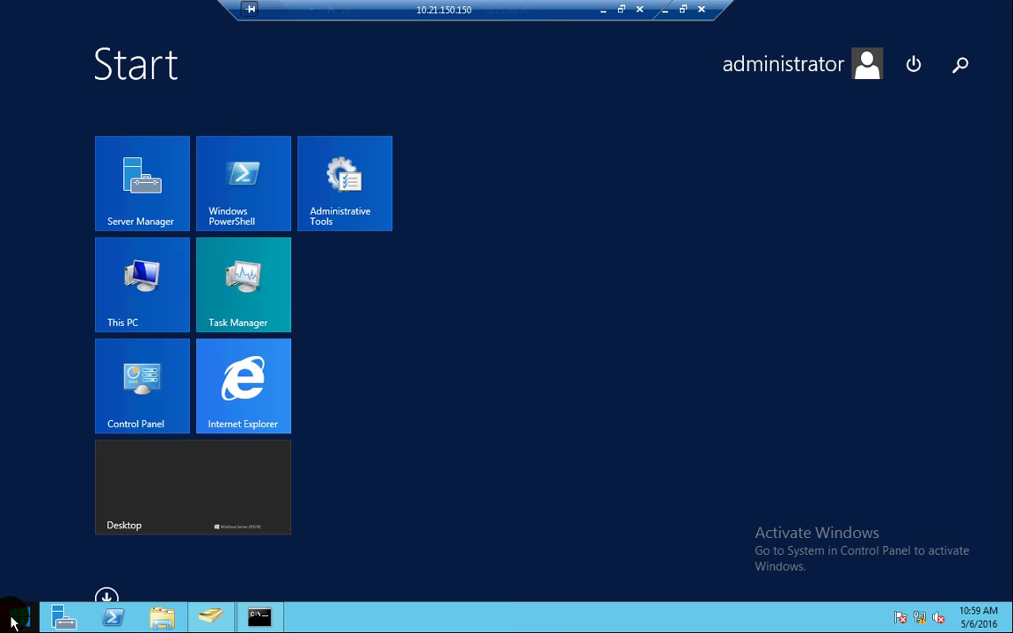
text(group Policy Management)
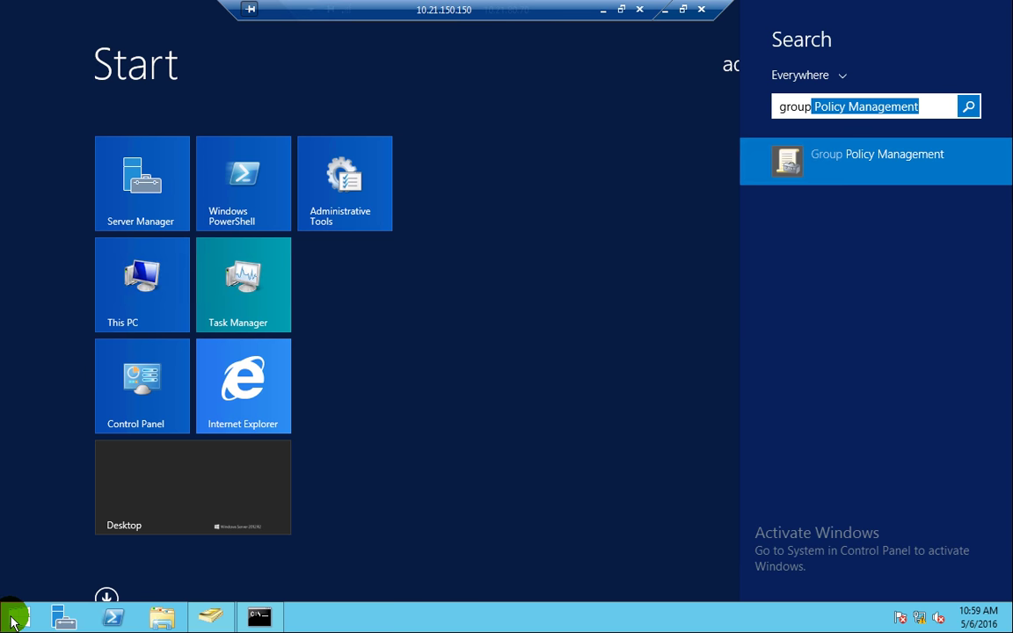
click(856, 180)
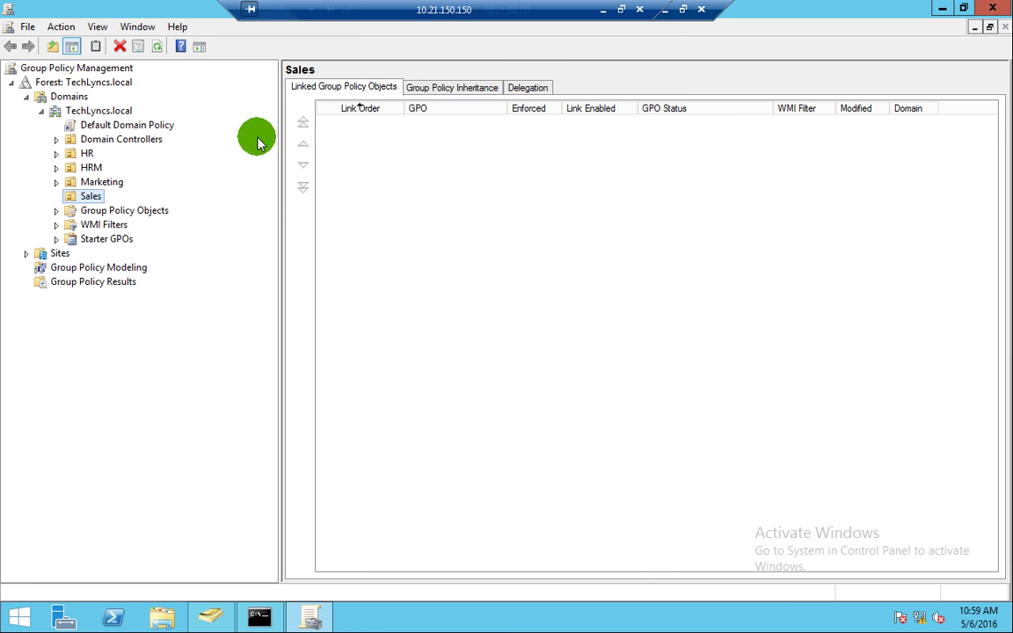
Step: Maximize the console and compare the TechLyncs.local domain with the Default Domain Policy's scope
double_click(758, 10)
drag(680, 166, 588, 141)
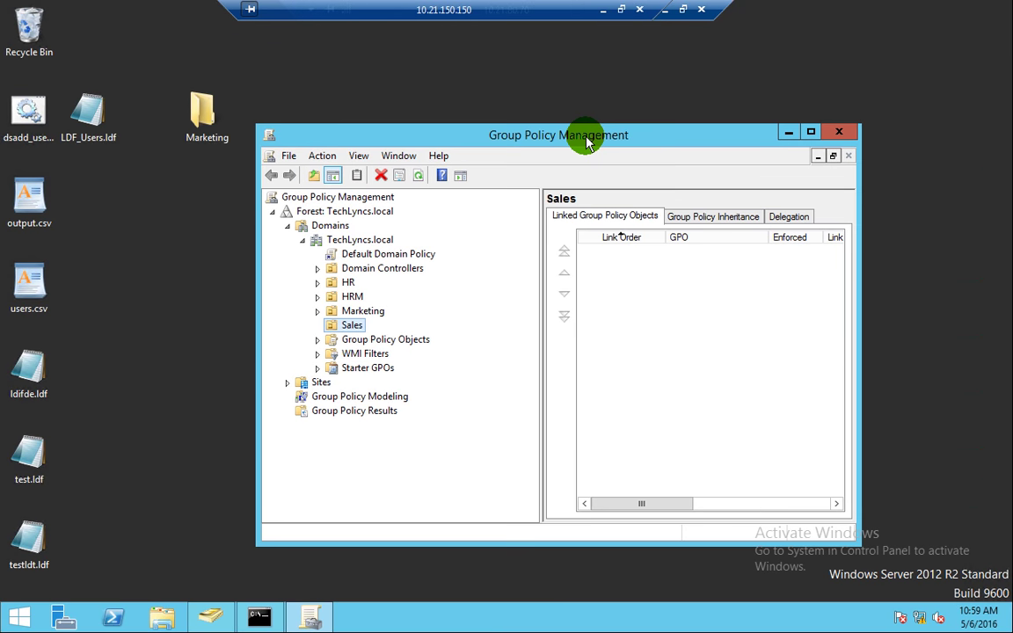
double_click(587, 141)
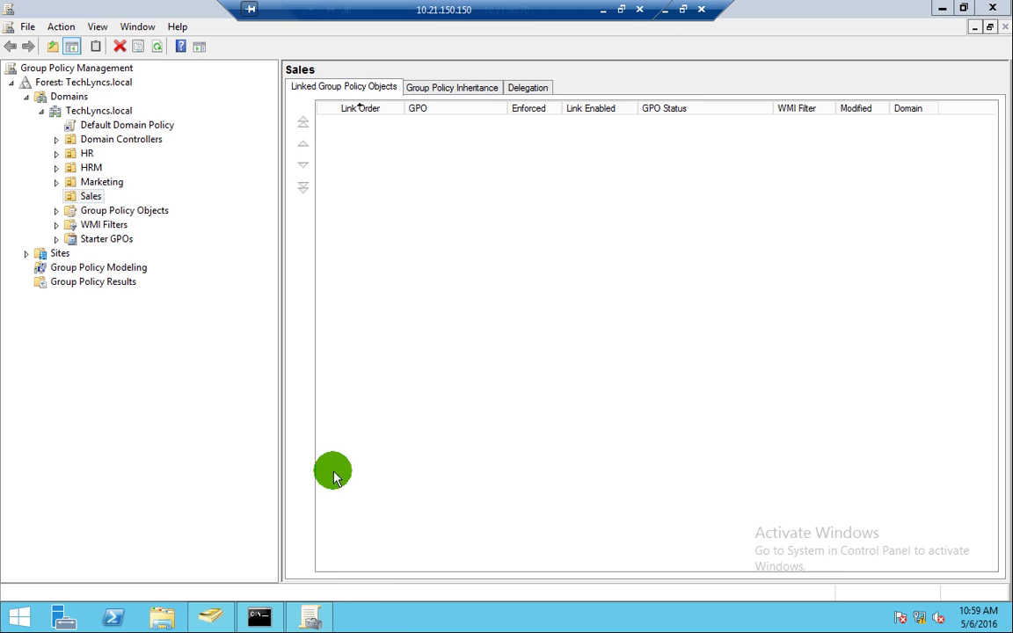
click(104, 112)
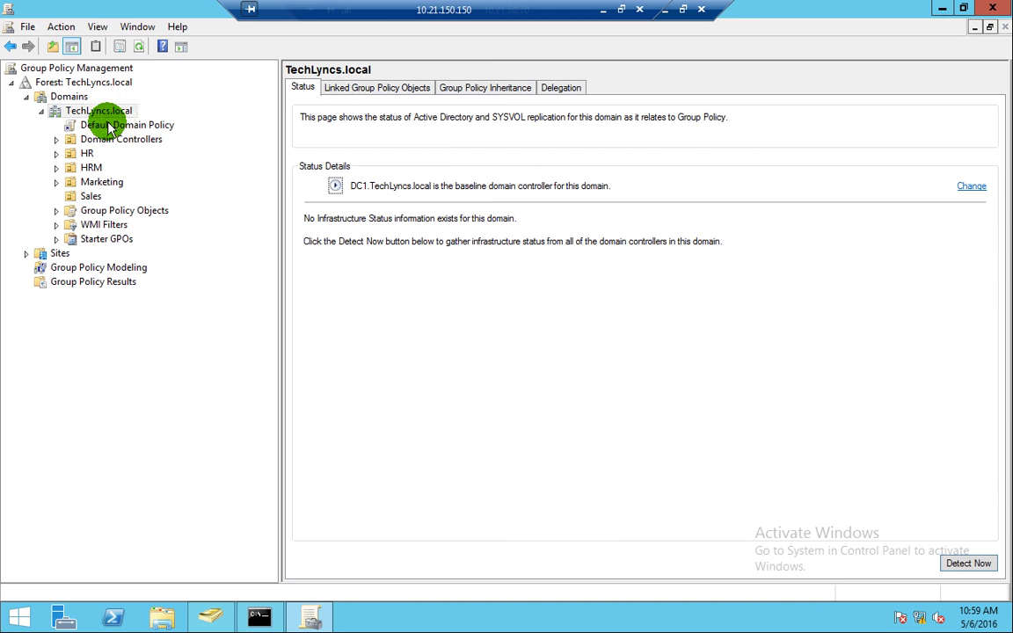
click(107, 127)
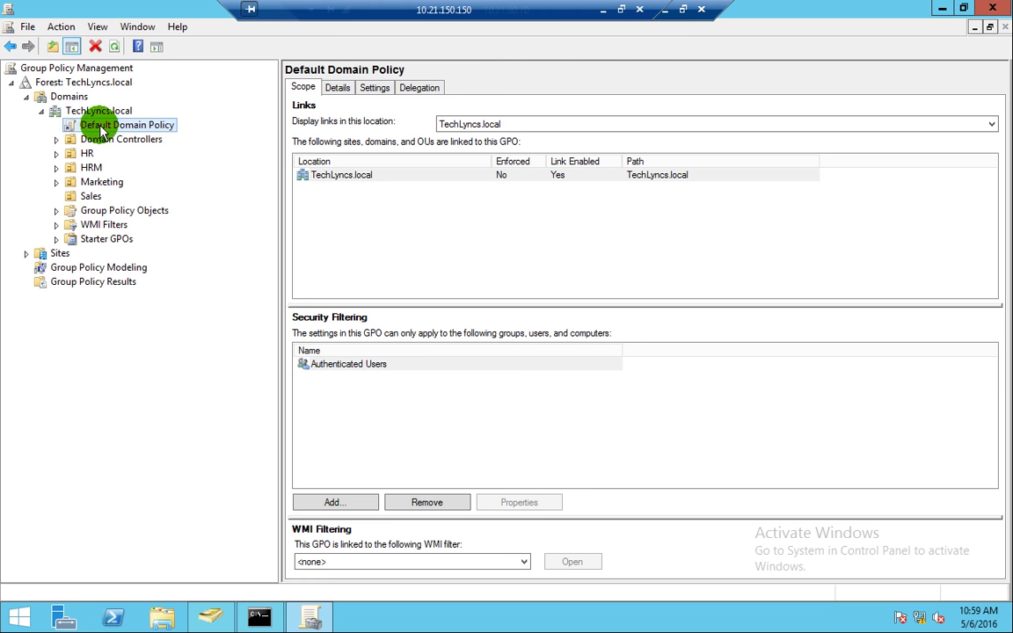
click(108, 112)
click(114, 125)
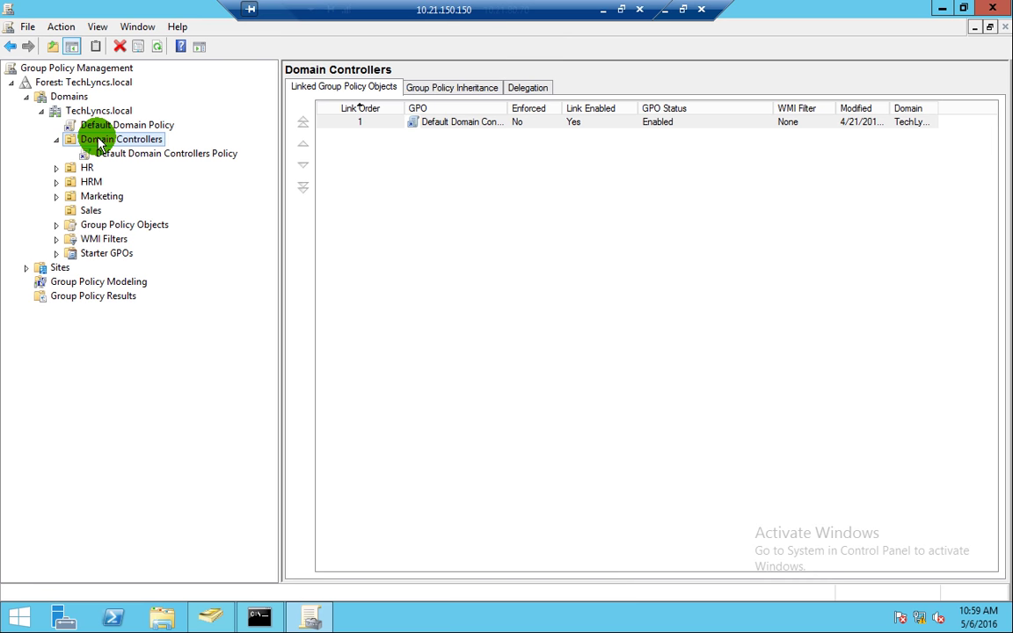
click(103, 113)
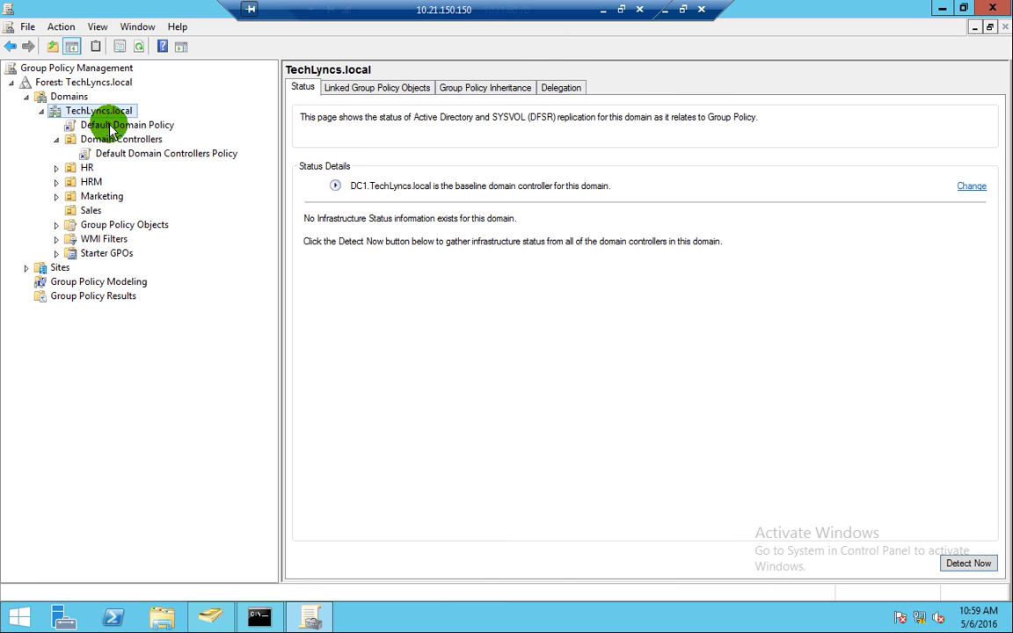
click(108, 125)
click(109, 140)
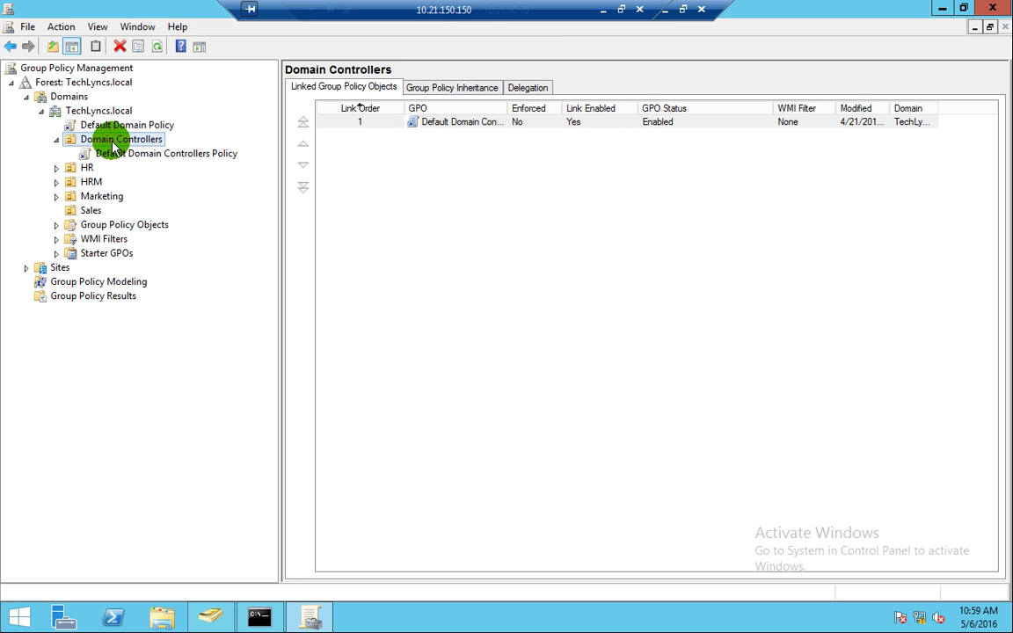
click(113, 127)
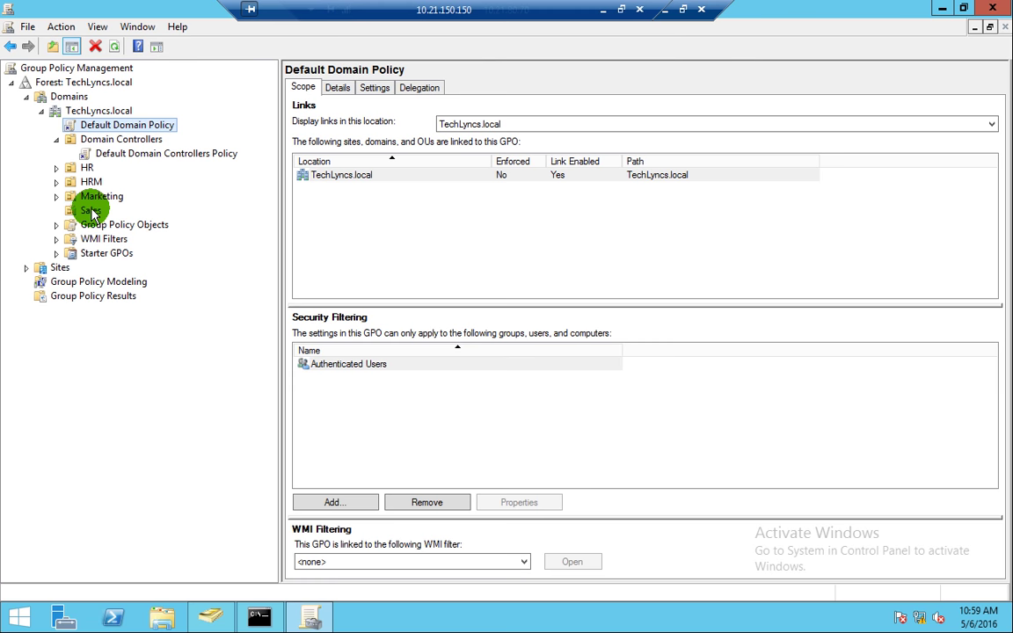
Step: Check the Default Domain Controllers Policy scope, then open the Default Domain Policy Settings tab
click(120, 155)
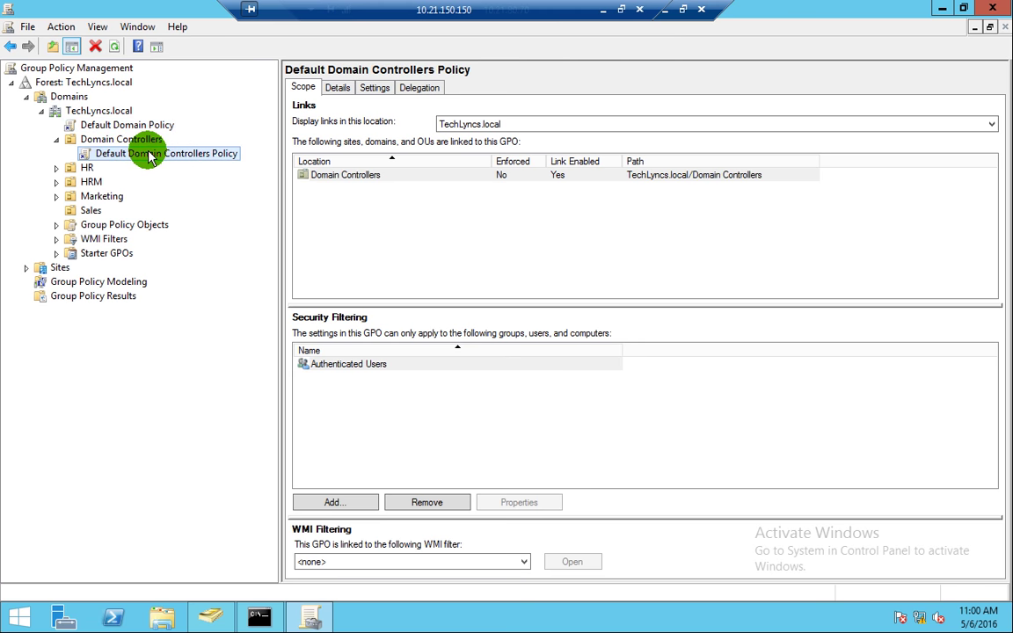
click(132, 141)
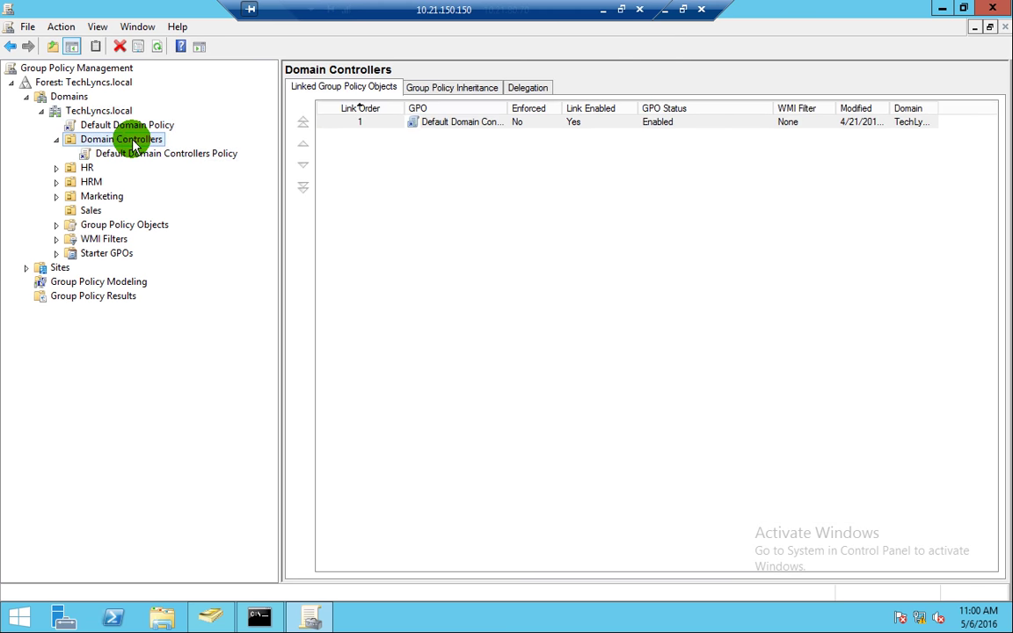
click(133, 154)
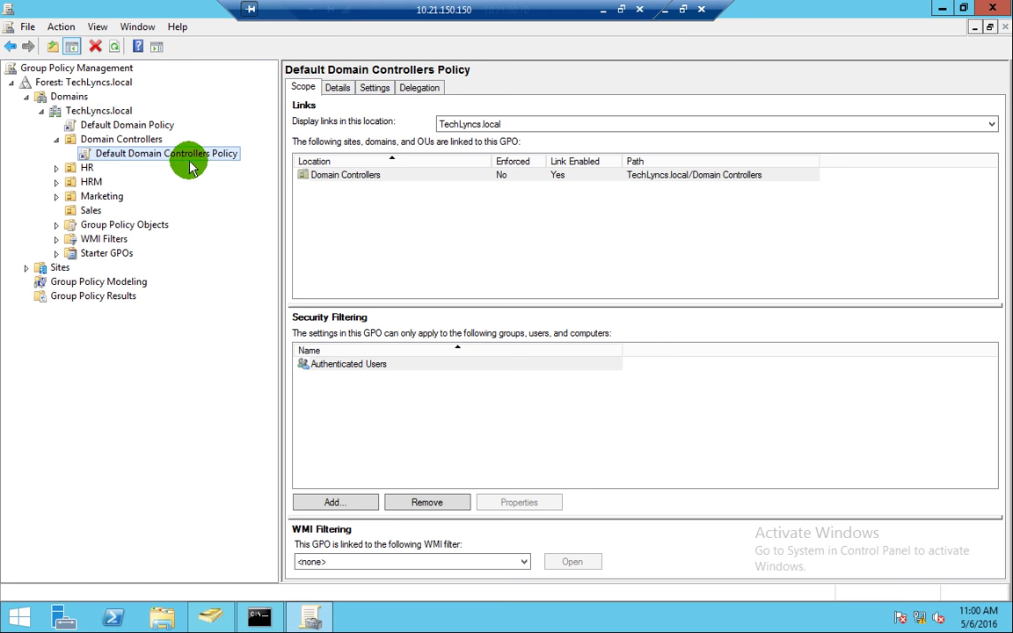
click(146, 129)
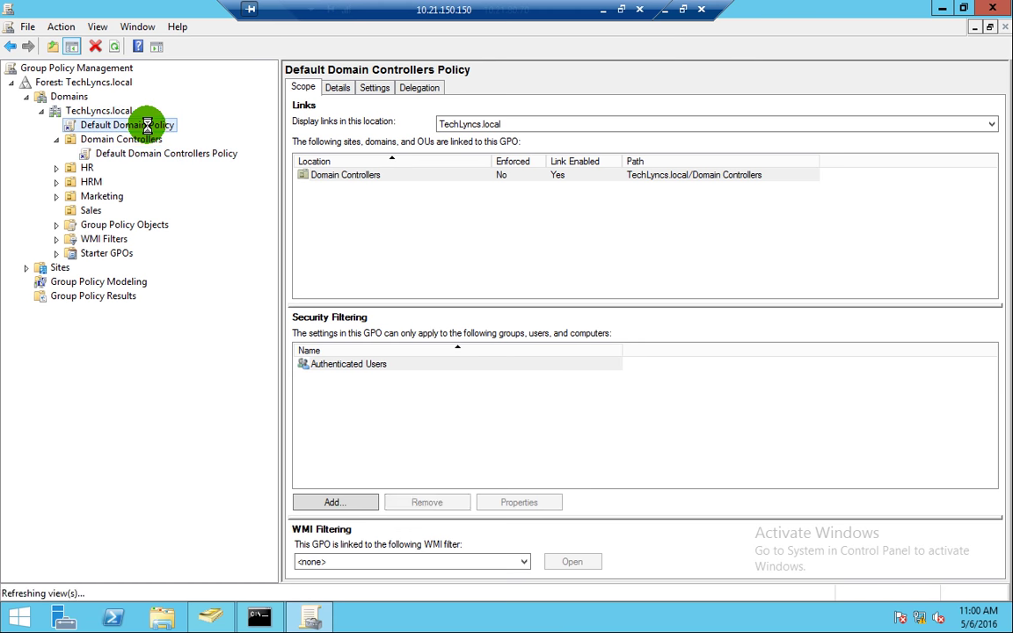
click(373, 88)
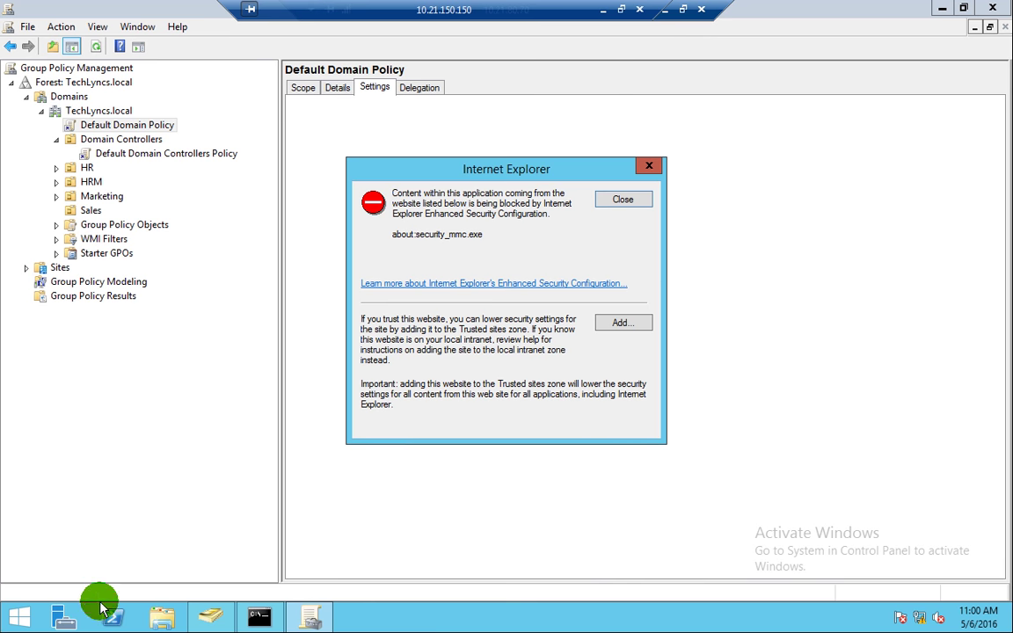
Step: Close the Internet Explorer Enhanced Security warning and scroll the Default Domain Policy report
click(379, 561)
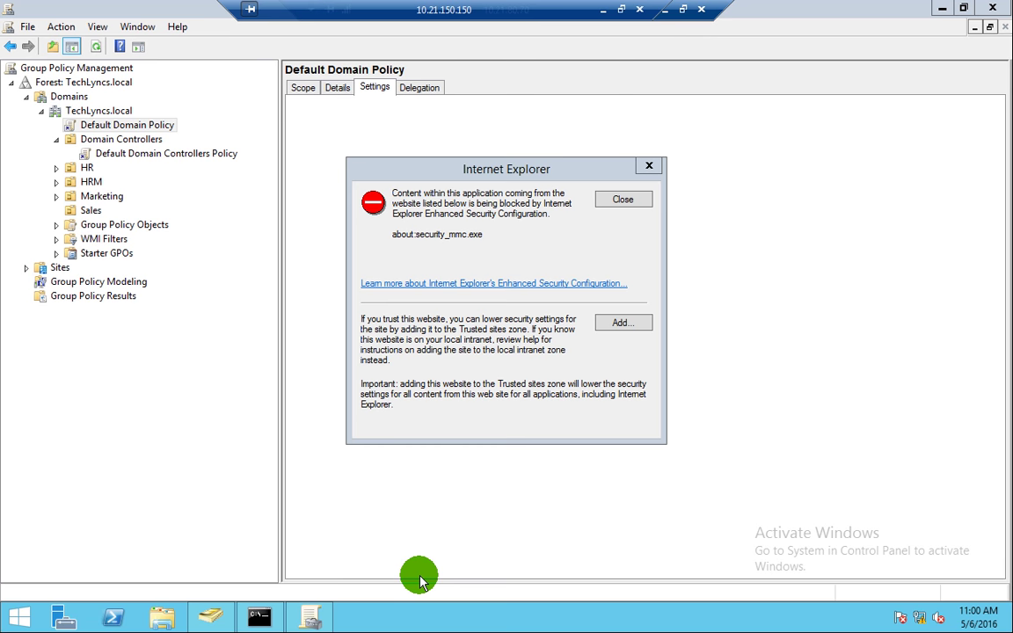
click(603, 10)
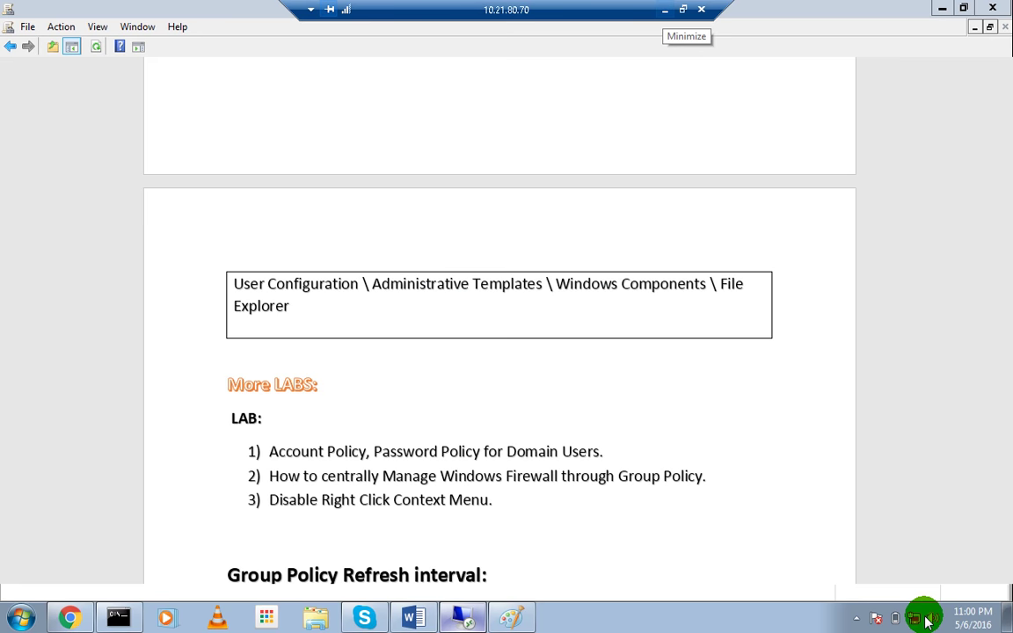
click(856, 619)
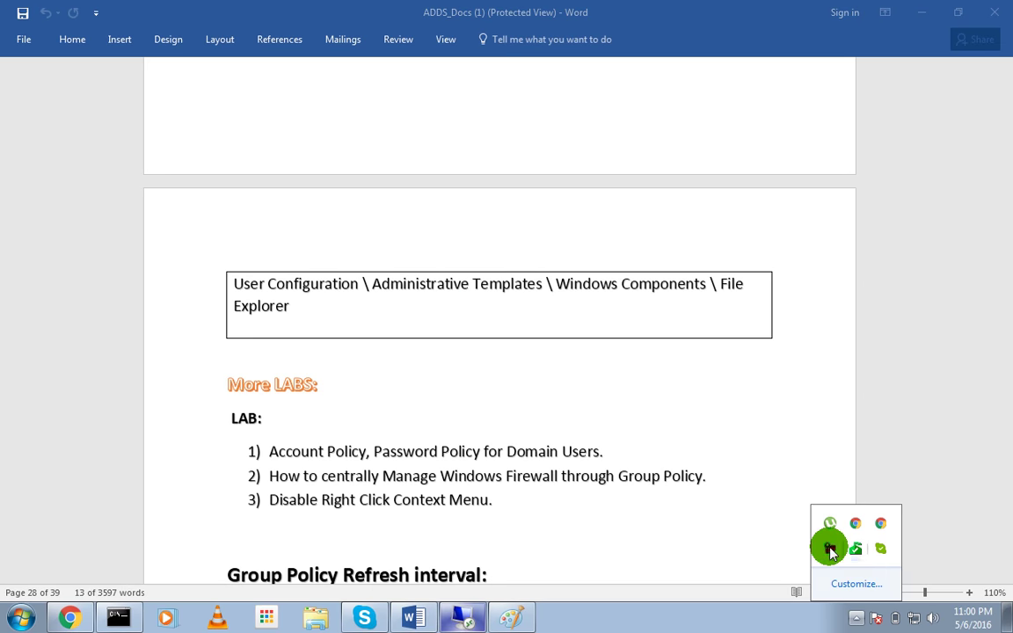
click(831, 551)
click(474, 617)
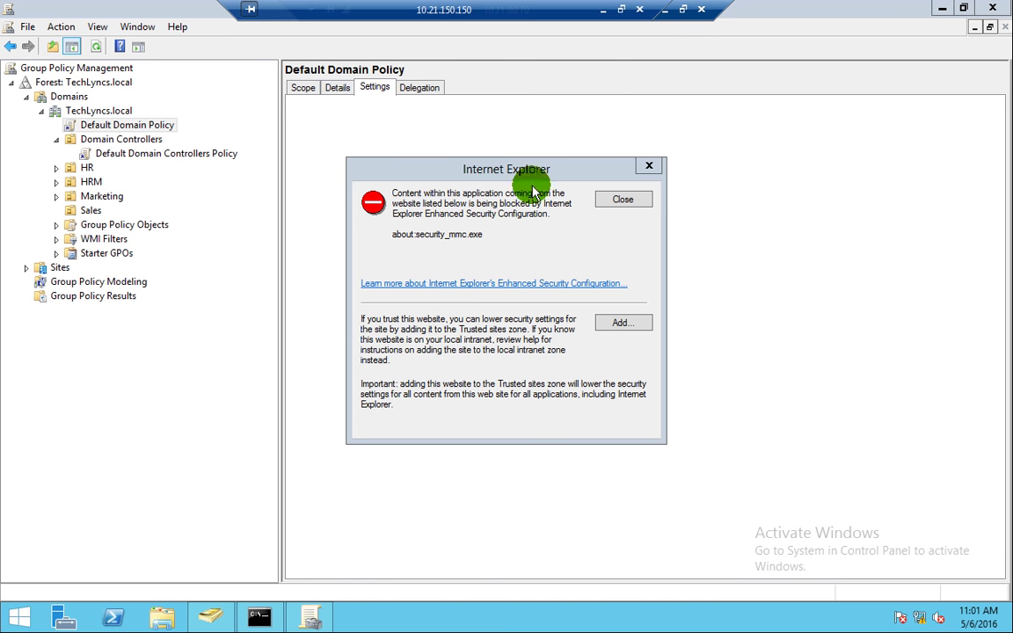
click(501, 235)
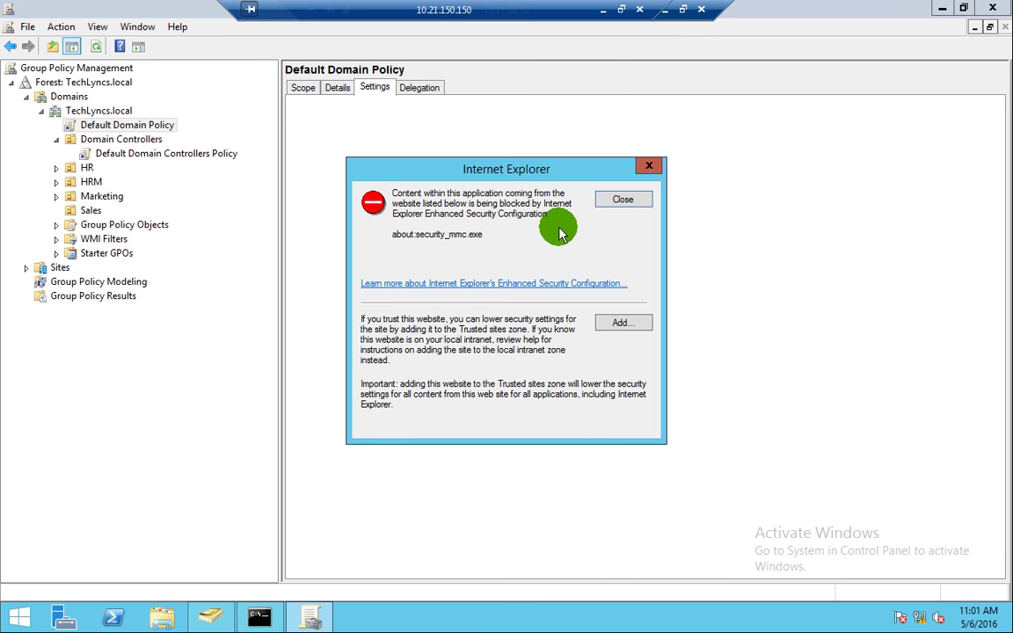
click(622, 201)
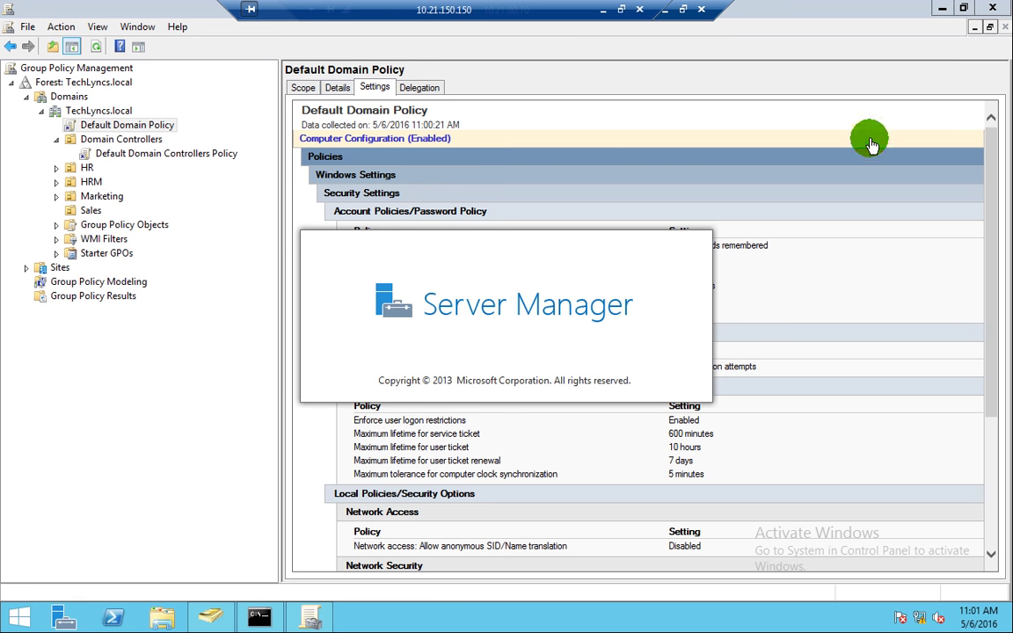
mouse_move(988, 210)
mouse_down()
mouse_move(989, 352)
mouse_move(999, 208)
mouse_move(989, 249)
mouse_move(995, 462)
mouse_move(989, 316)
mouse_move(1003, 200)
mouse_up()
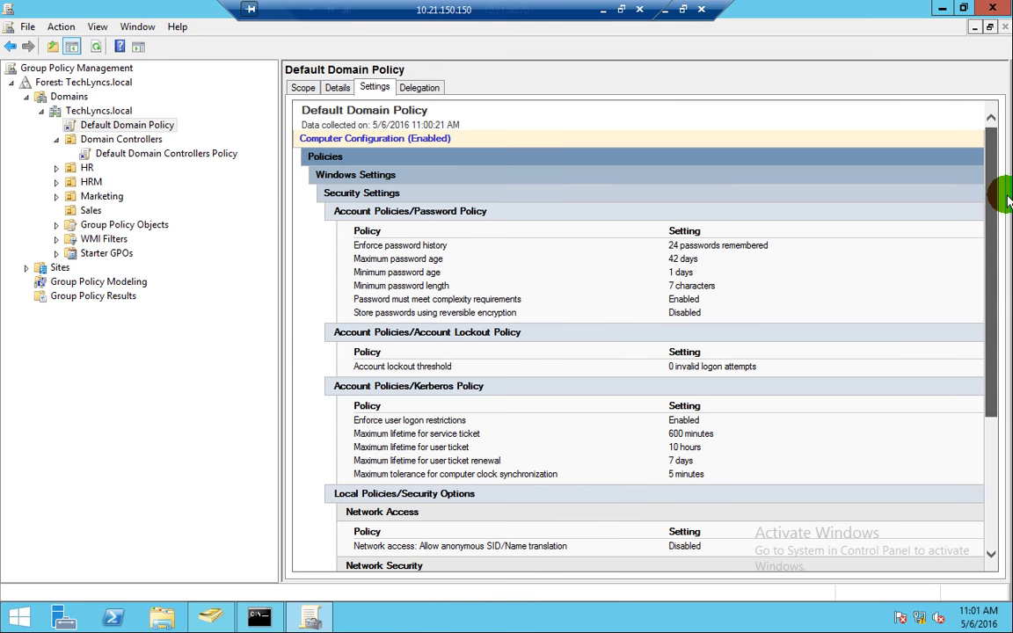
Step: Turn IE Enhanced Security Configuration off for Administrators in Server Manager's local server properties
click(941, 16)
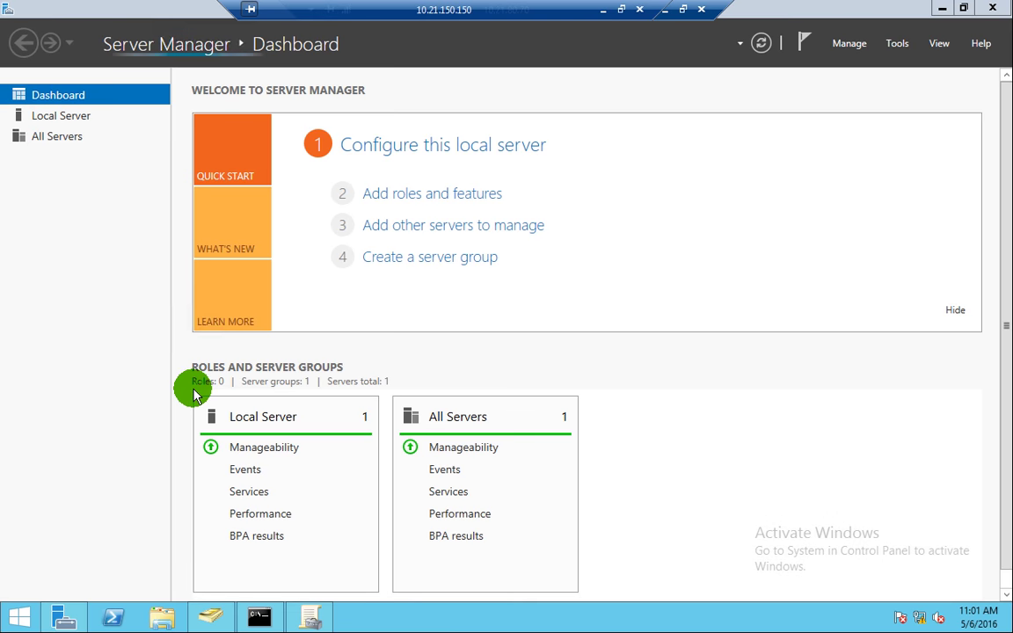
click(85, 123)
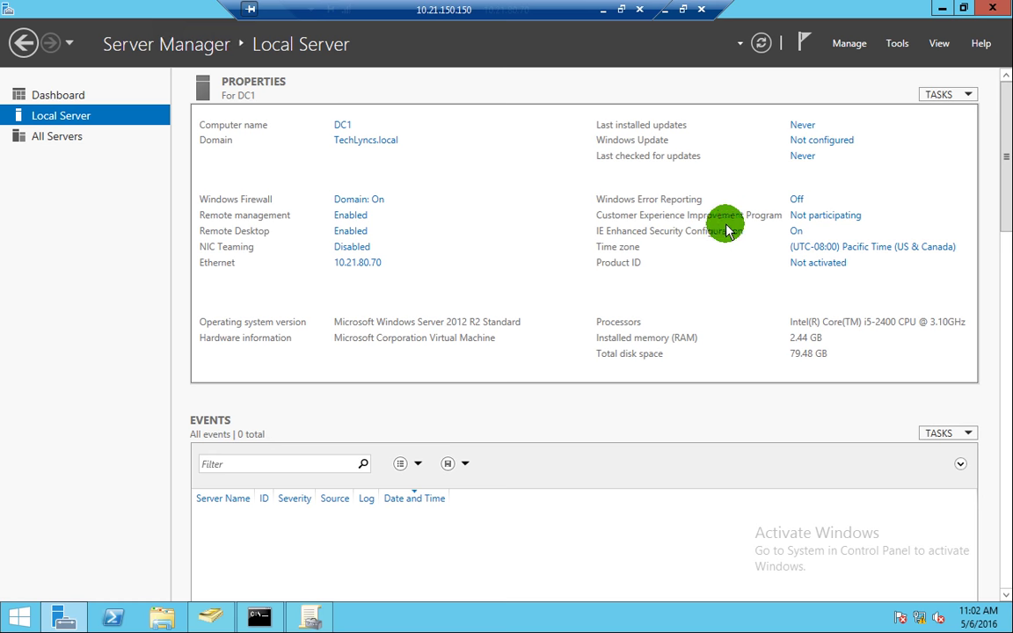
click(799, 233)
click(407, 286)
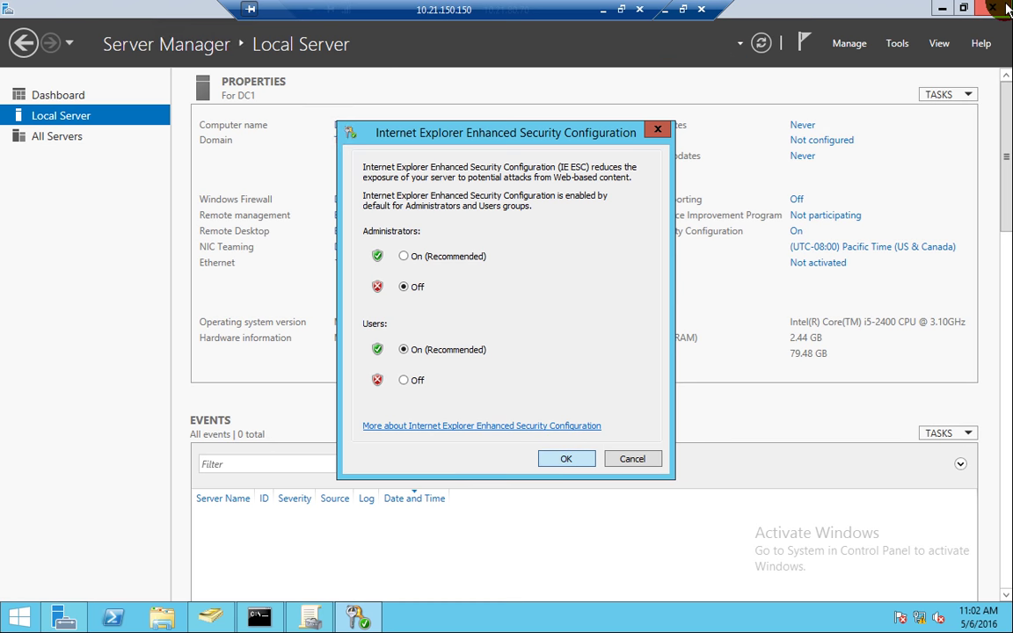
mouse_move(1008, 9)
key(Return)
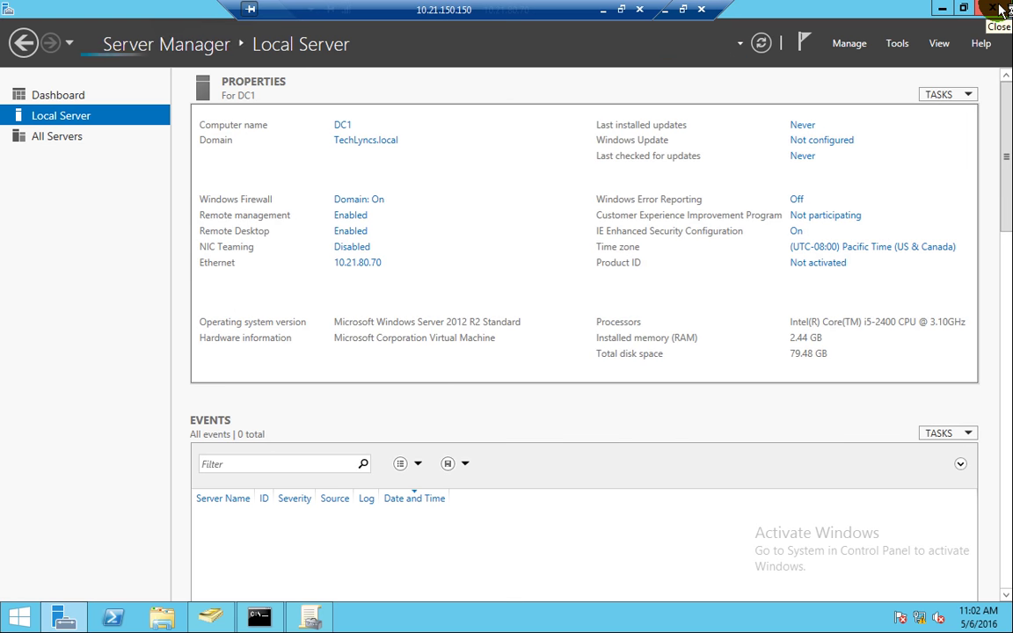
click(1000, 8)
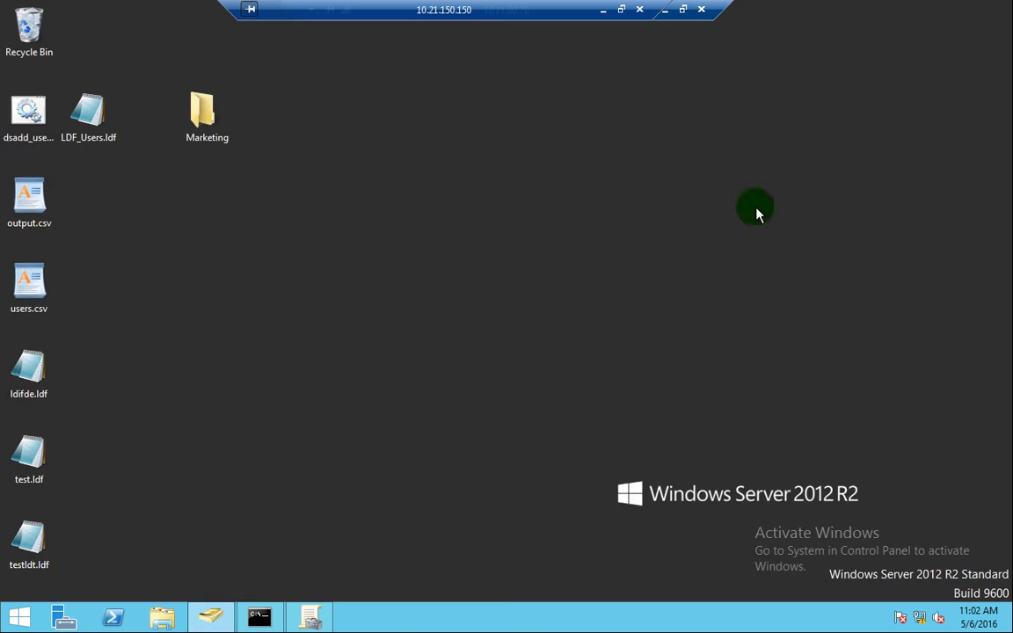
click(308, 616)
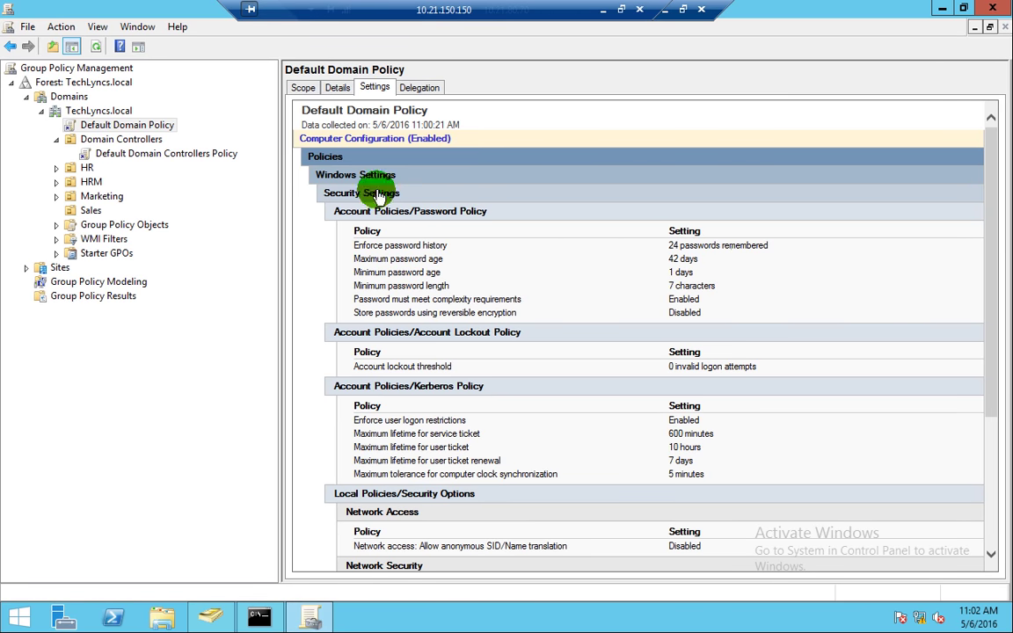
Step: Scroll the Default Domain Policy report, highlight the LAN Manager hash setting, then select Default Domain Controllers Policy
drag(988, 268, 1003, 211)
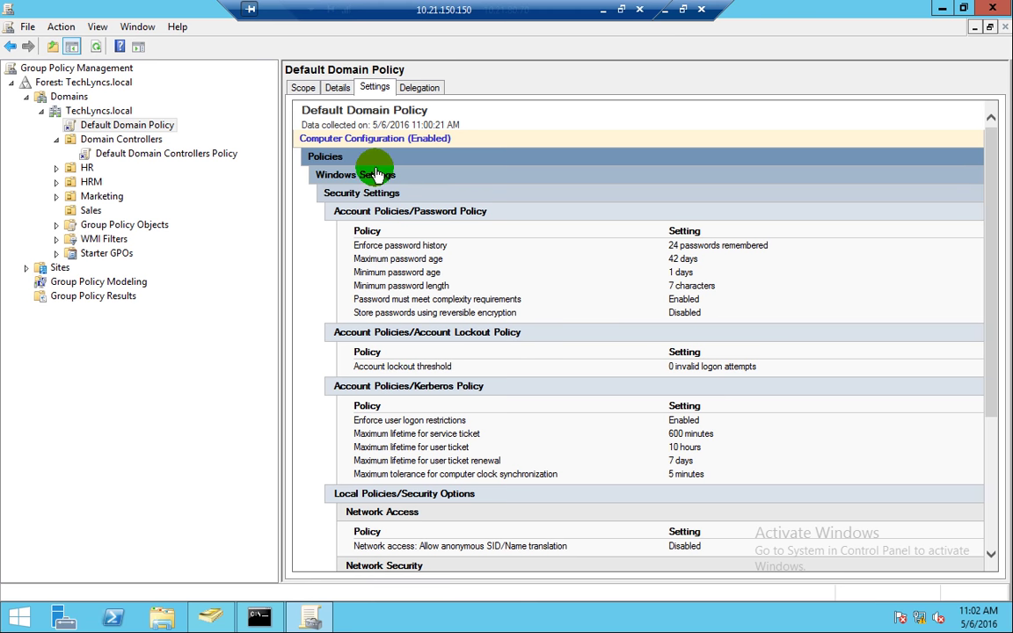
drag(993, 317, 993, 443)
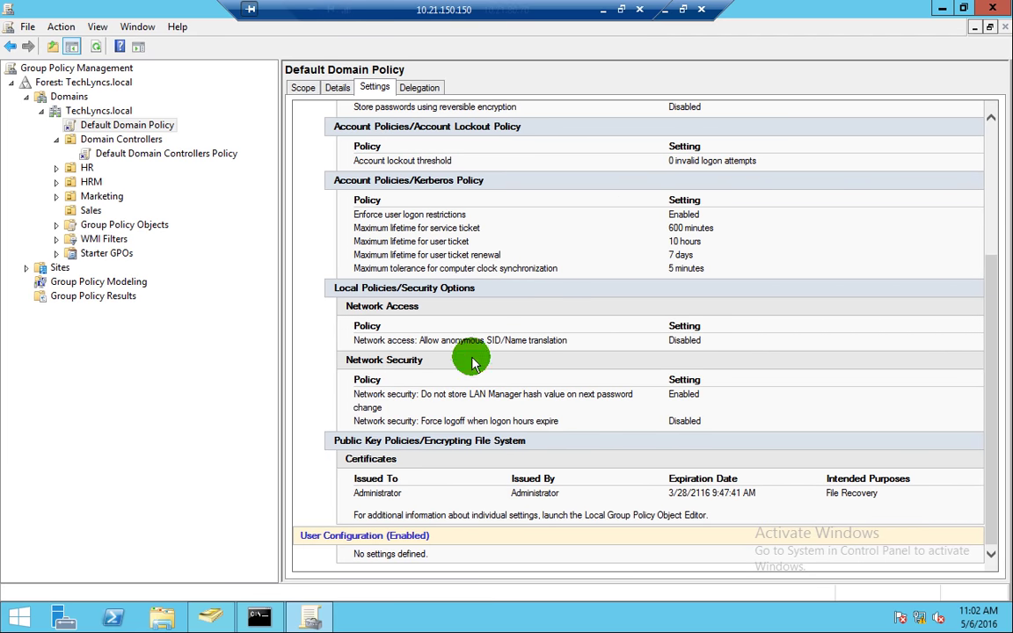
drag(434, 395, 578, 396)
drag(989, 385, 830, 203)
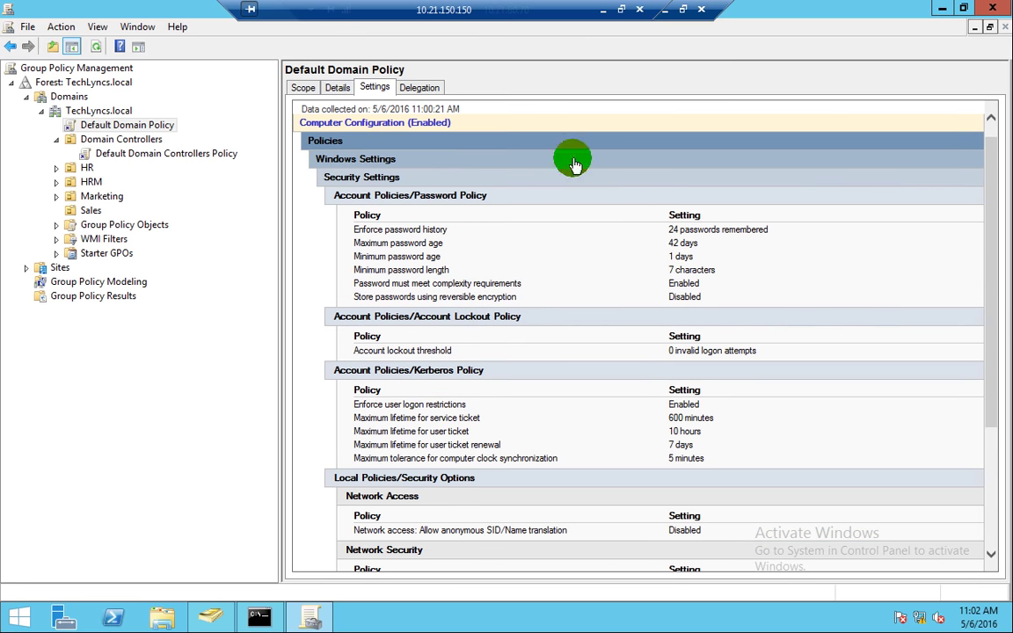
click(141, 153)
Step: Dismiss the warning, scroll the Domain Controllers report, and reselect Default Domain Policy
click(620, 202)
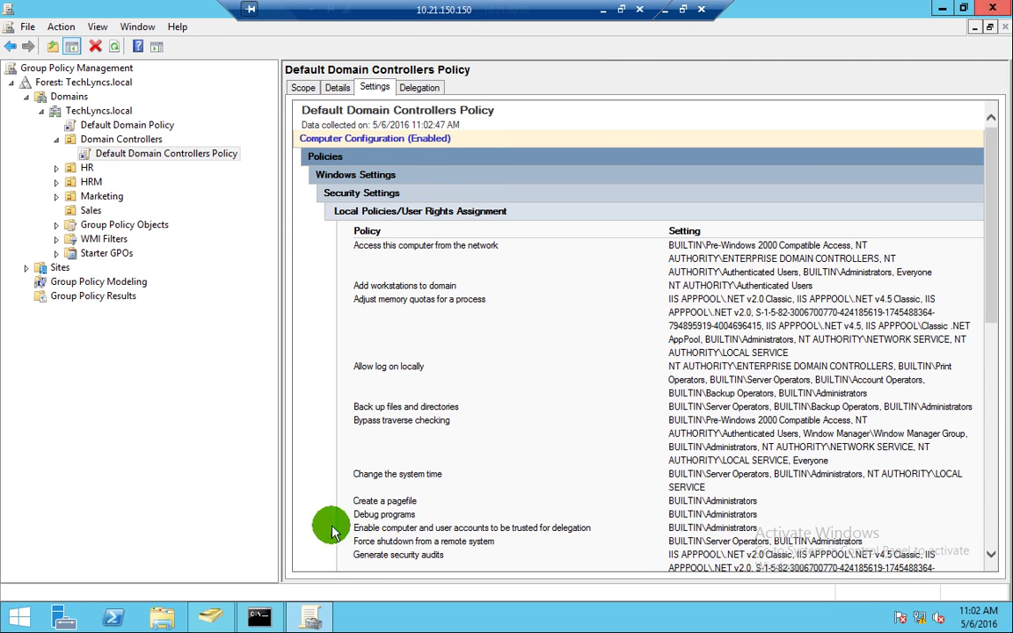
drag(994, 275, 222, 74)
click(132, 124)
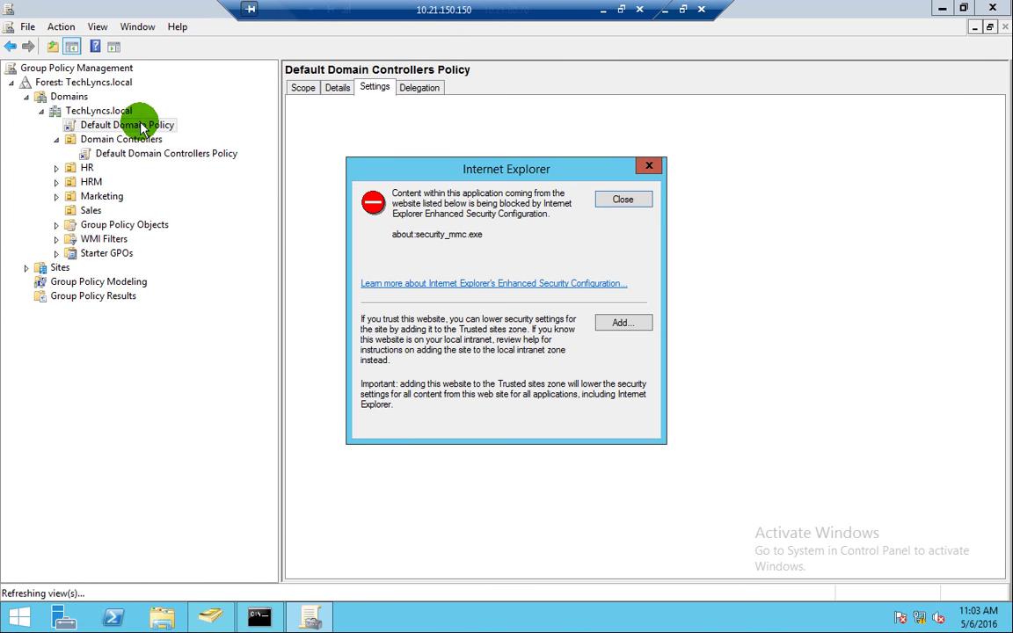
Step: Add about:security_mmc.exe to trusted sites with server verification (https) no longer required
click(625, 324)
click(609, 270)
click(584, 313)
click(551, 377)
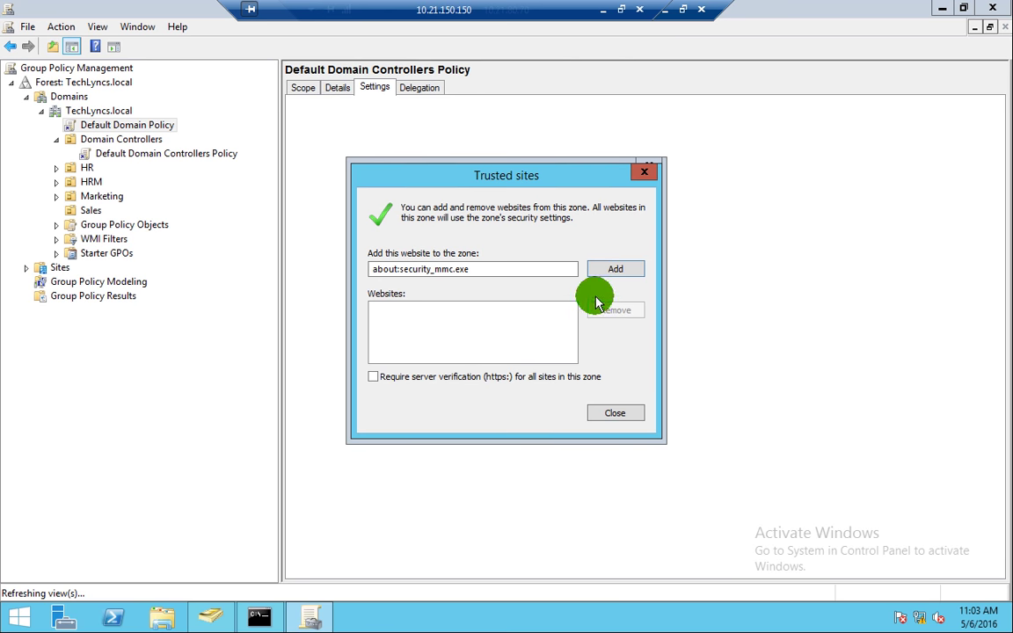
click(607, 268)
click(604, 411)
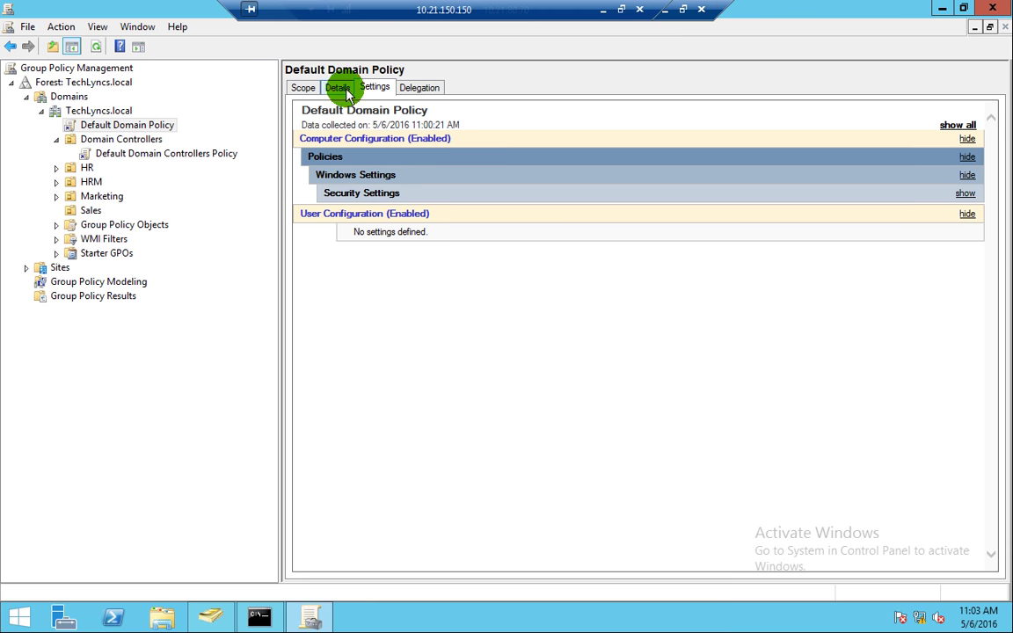
Step: Expand Security Settings and Password Policy in the report and highlight the 24 passwords remembered value
click(404, 196)
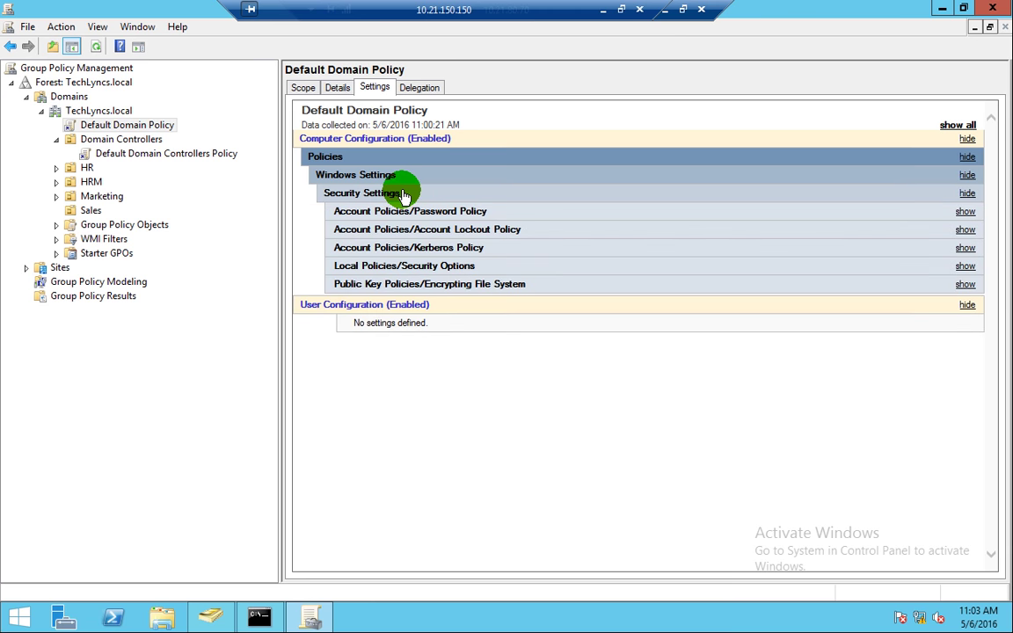
click(414, 211)
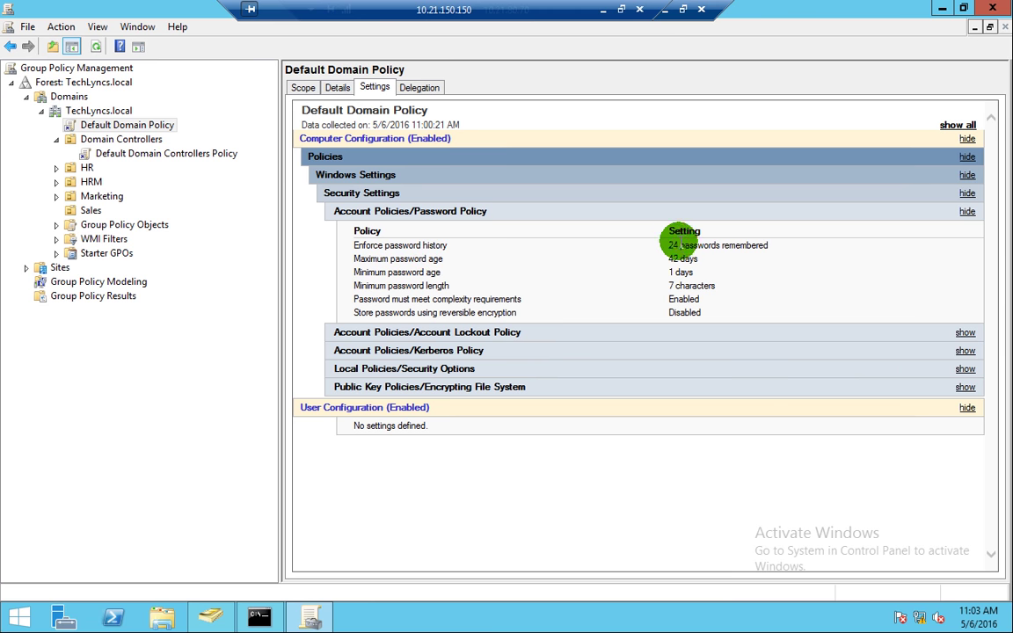
drag(668, 245, 764, 245)
drag(668, 248, 746, 247)
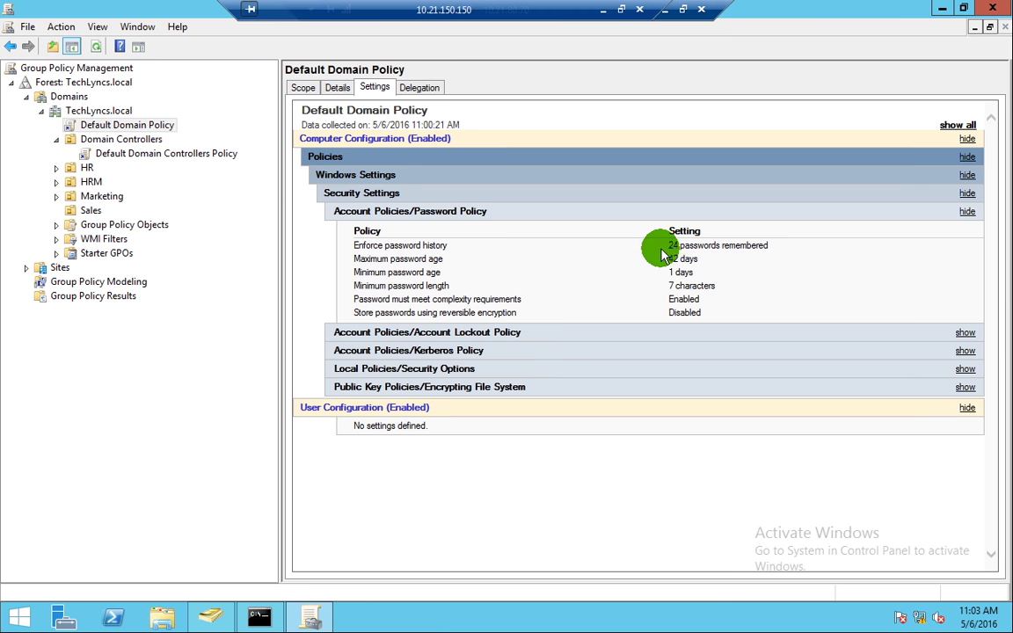
drag(669, 247, 760, 245)
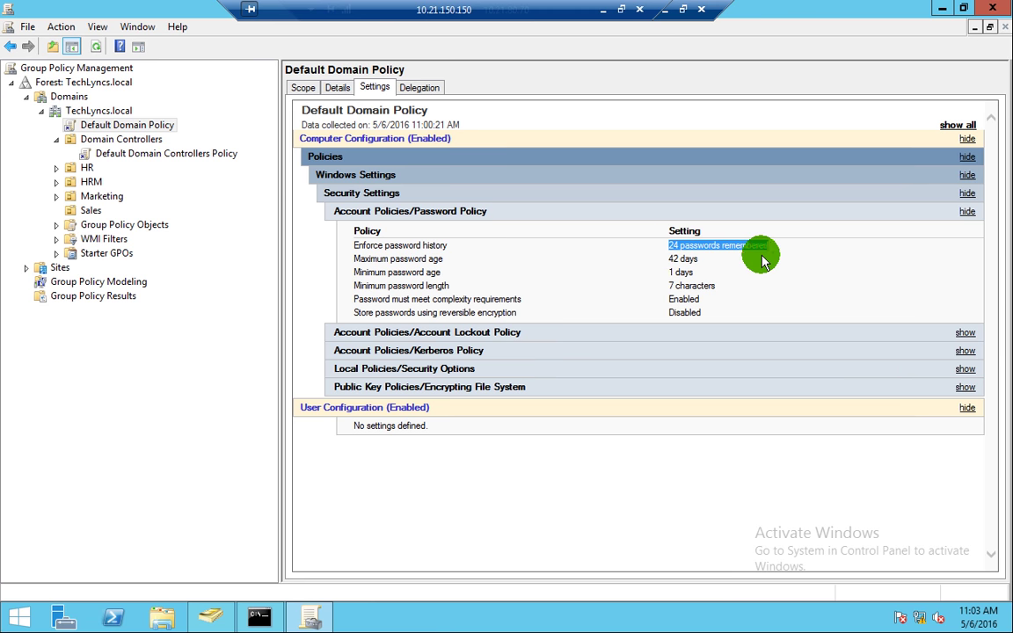
click(764, 260)
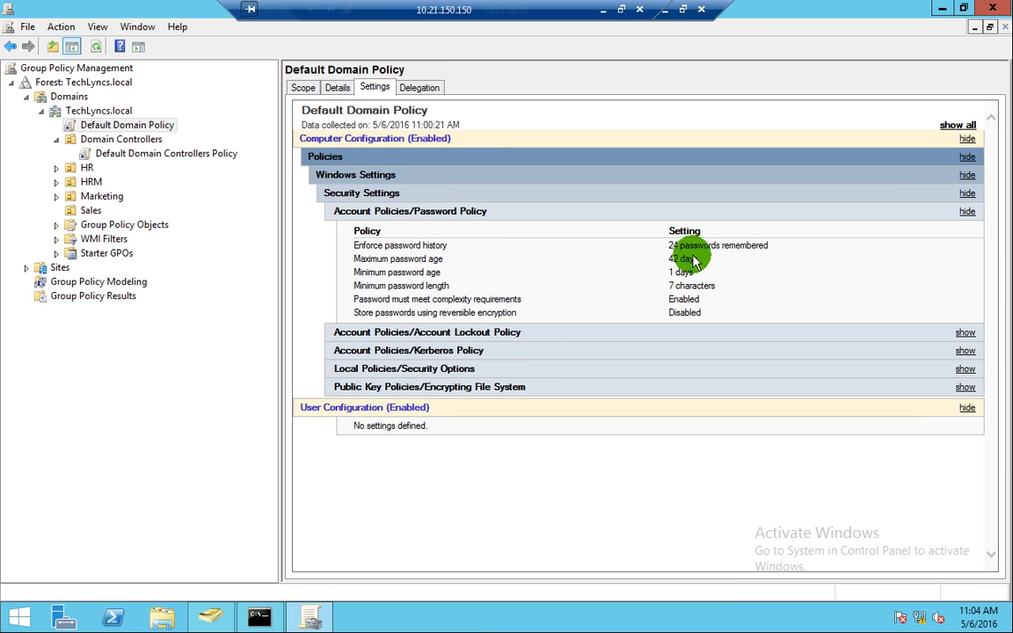
drag(669, 246, 740, 246)
click(740, 255)
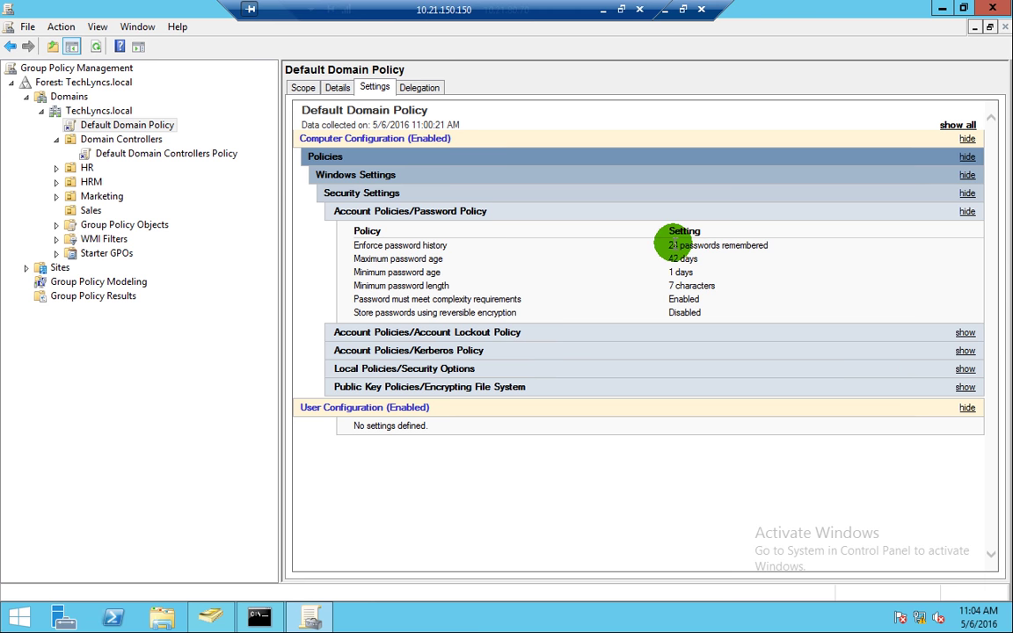
drag(673, 246, 709, 243)
click(693, 246)
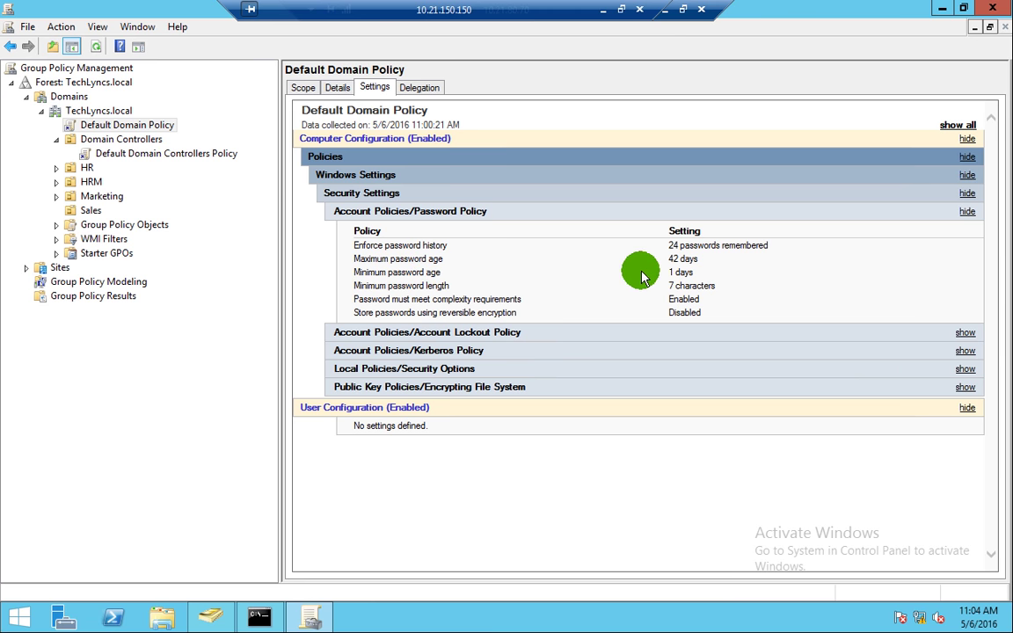
mouse_move(665, 261)
mouse_down()
mouse_move(703, 263)
mouse_move(673, 264)
mouse_up()
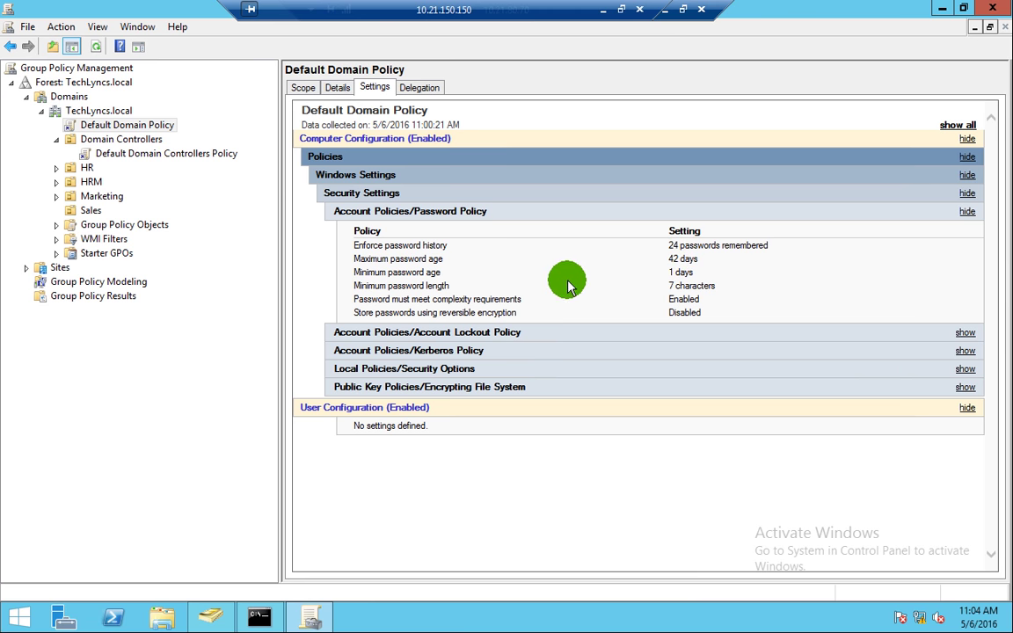
drag(671, 280, 696, 278)
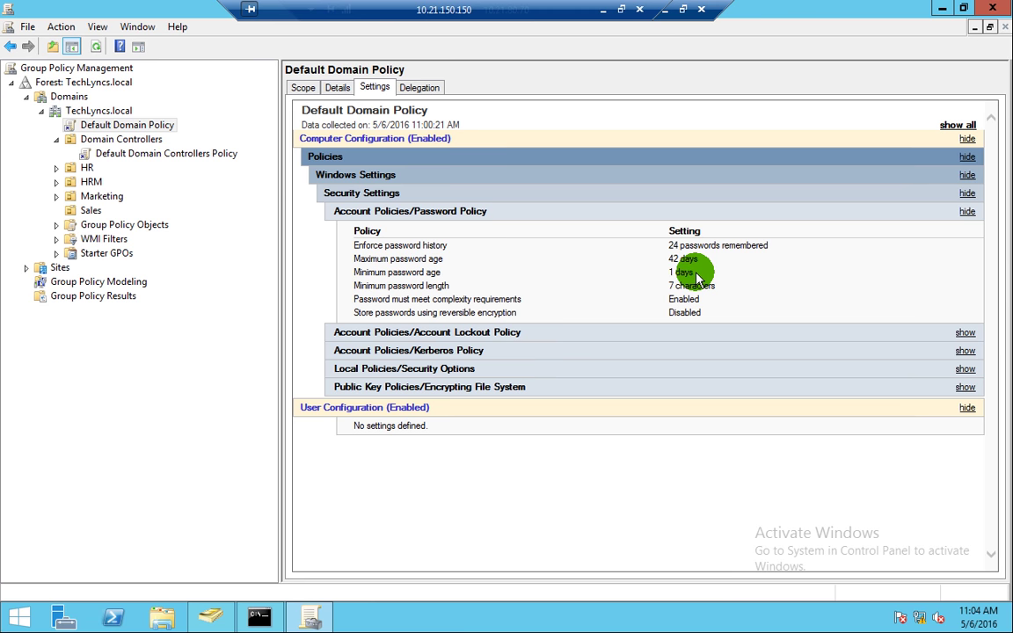
drag(673, 280, 611, 266)
click(679, 268)
drag(673, 273, 479, 281)
click(712, 286)
drag(715, 285, 664, 284)
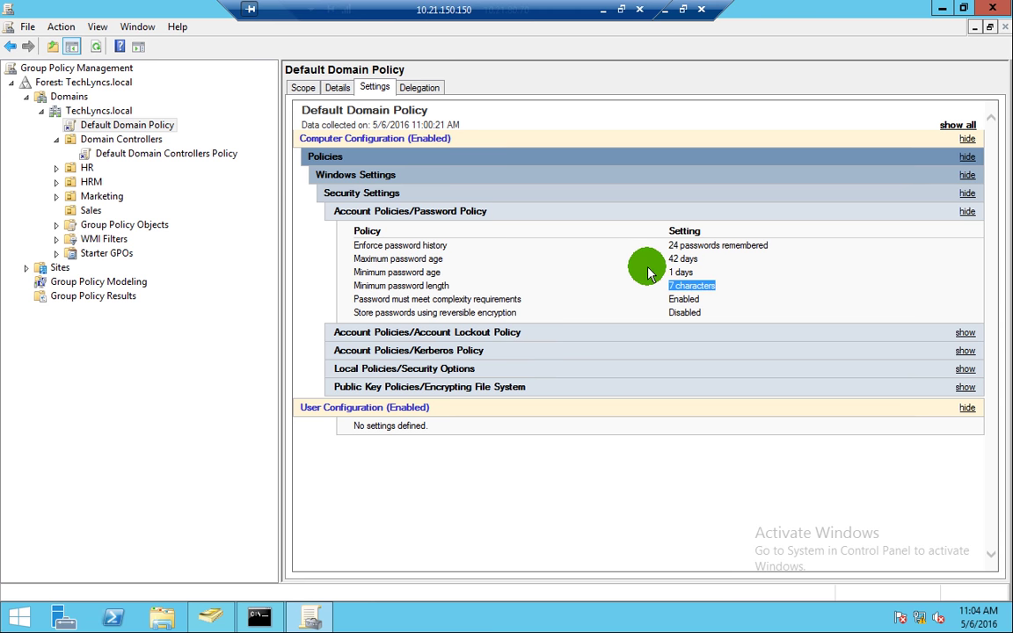
click(717, 301)
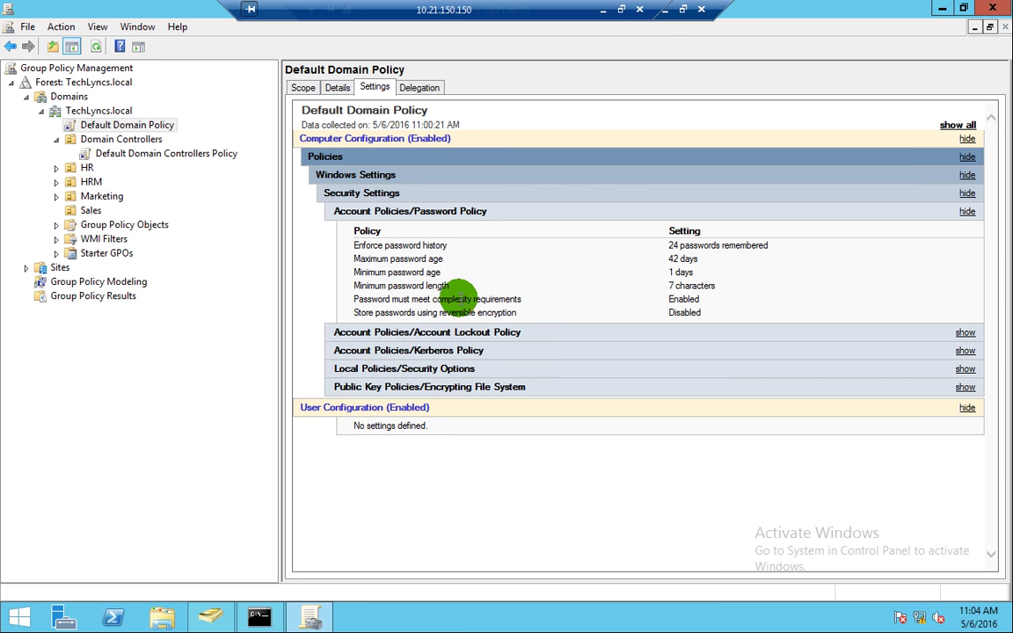
drag(432, 299, 515, 300)
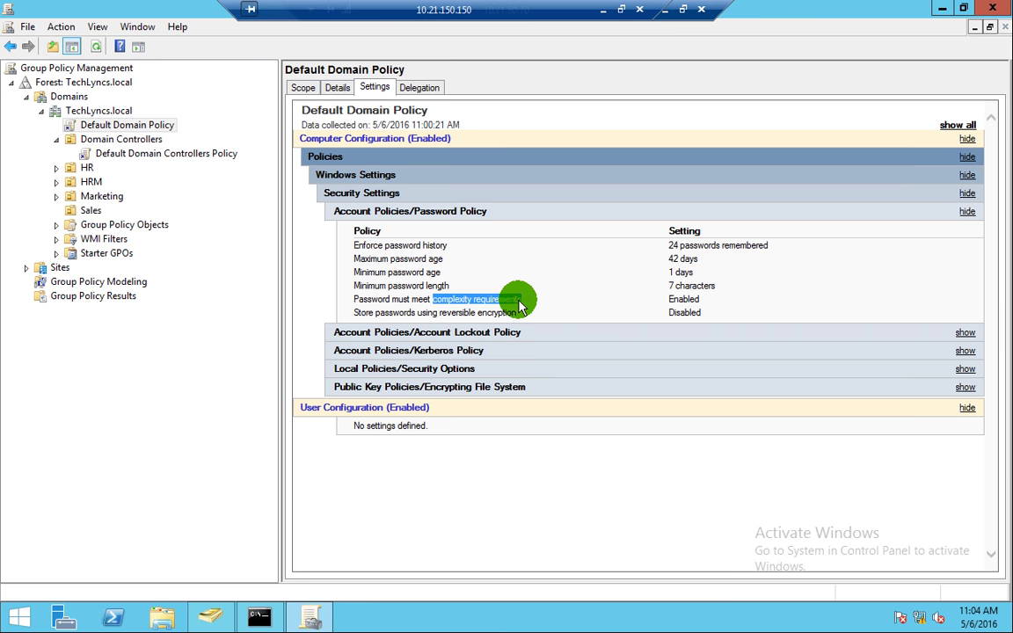
click(519, 305)
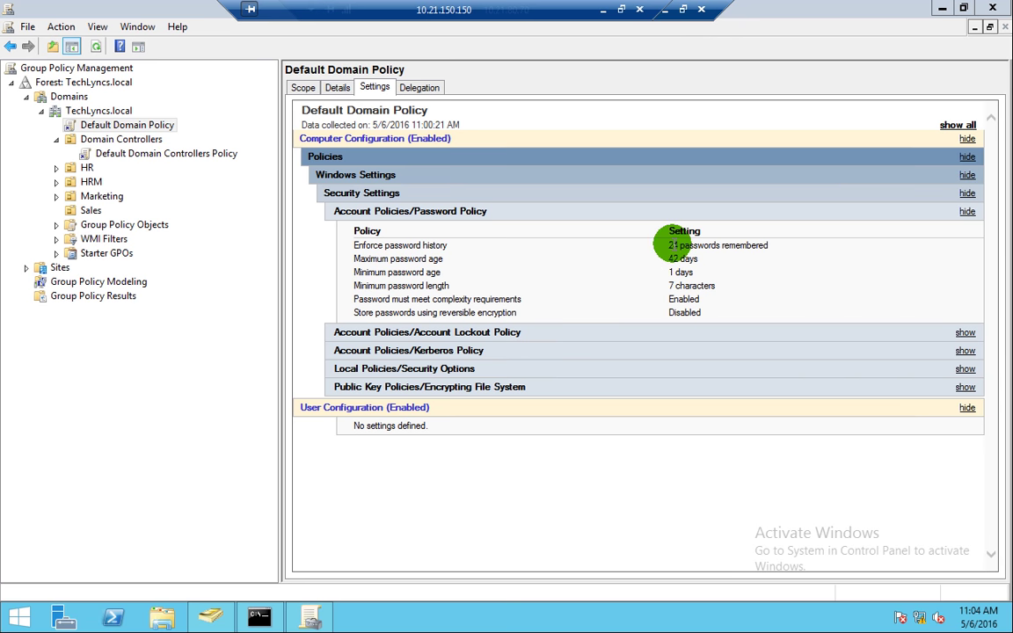
drag(806, 249, 753, 256)
click(753, 255)
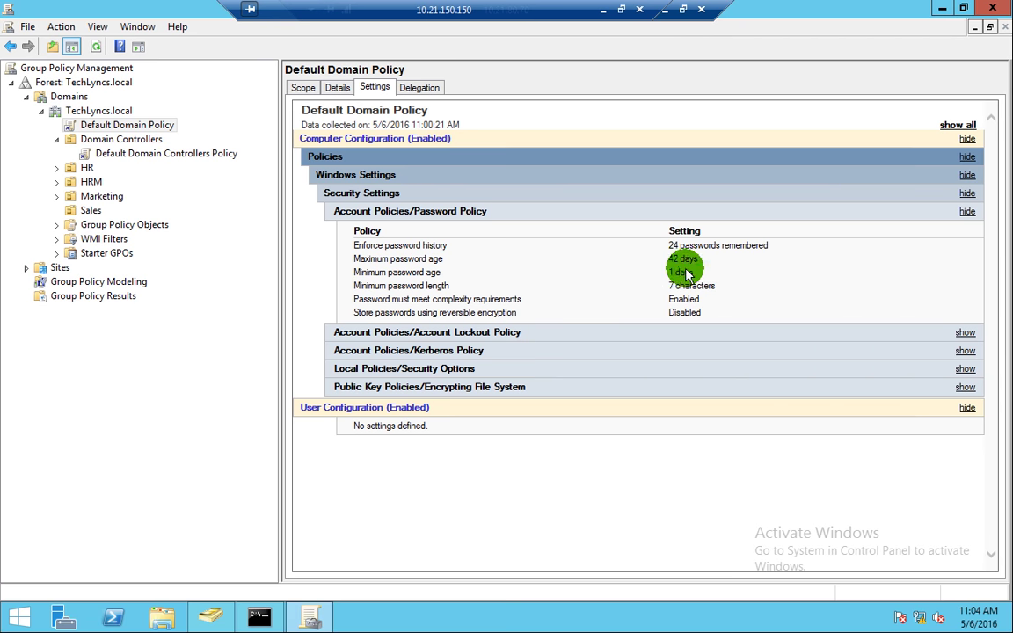
mouse_move(685, 256)
mouse_down()
mouse_move(673, 244)
mouse_move(763, 246)
mouse_move(691, 242)
mouse_up()
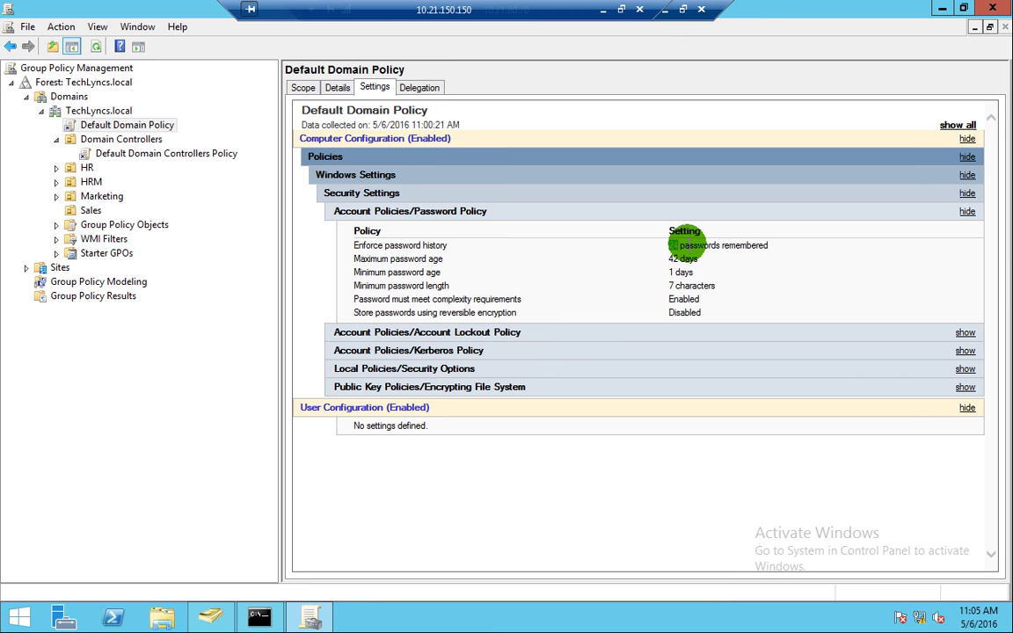
click(690, 253)
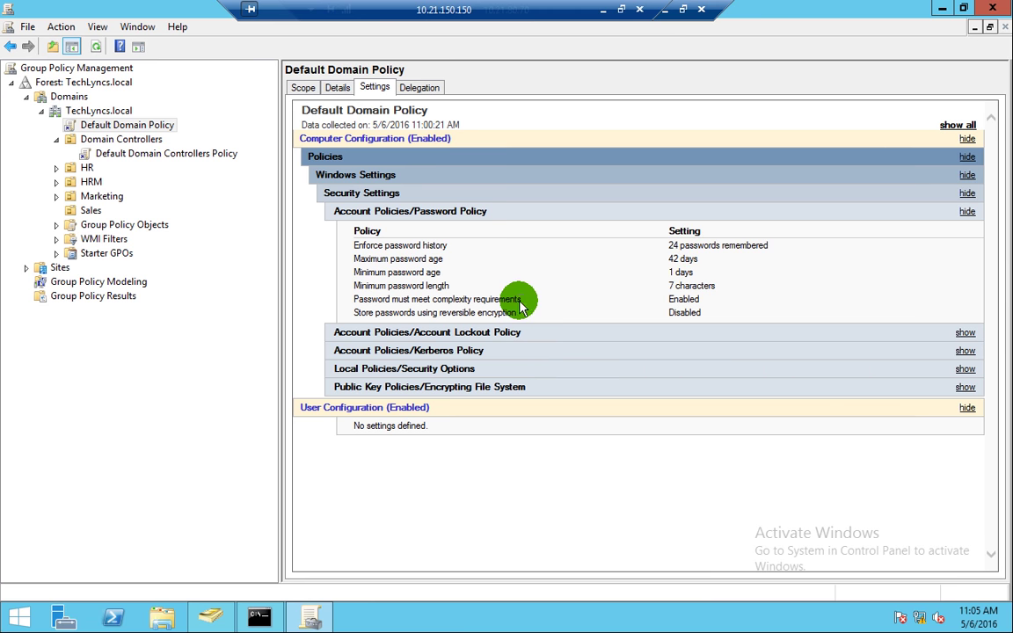
drag(519, 300, 457, 295)
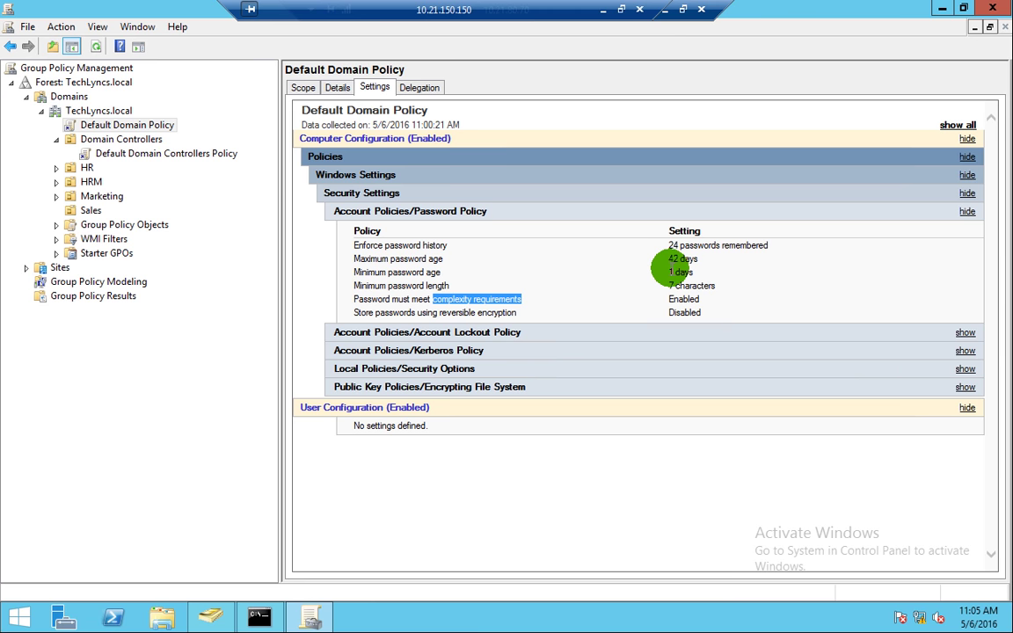
click(673, 271)
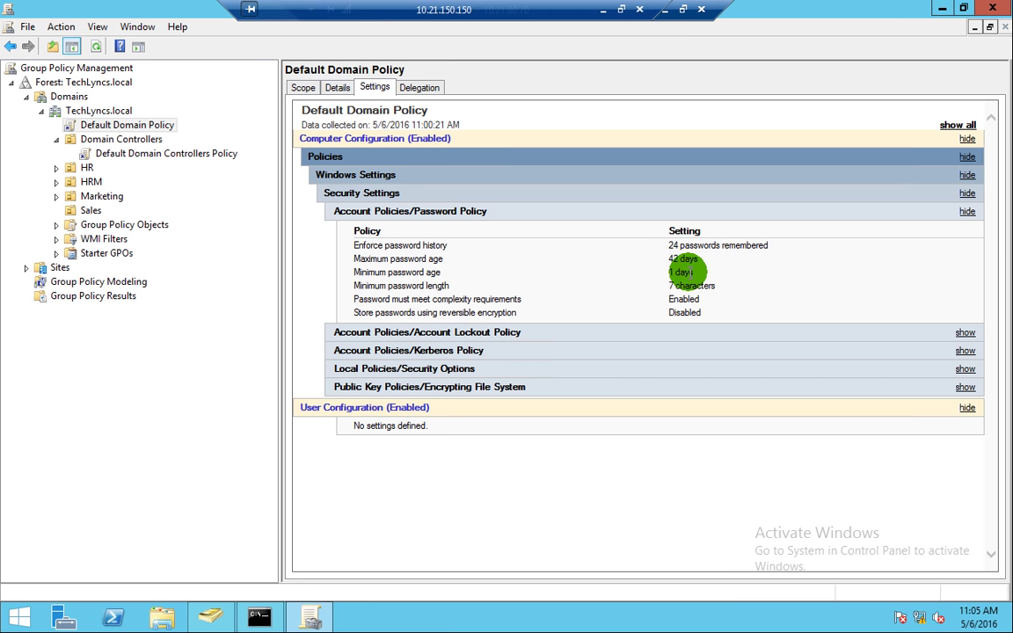
drag(687, 272, 670, 272)
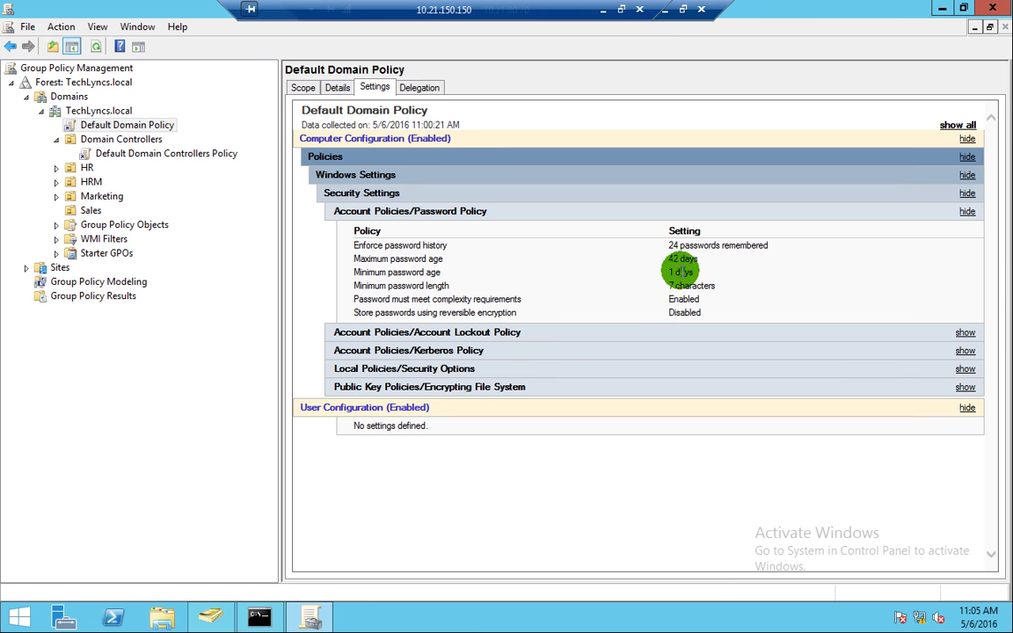
drag(449, 286, 405, 287)
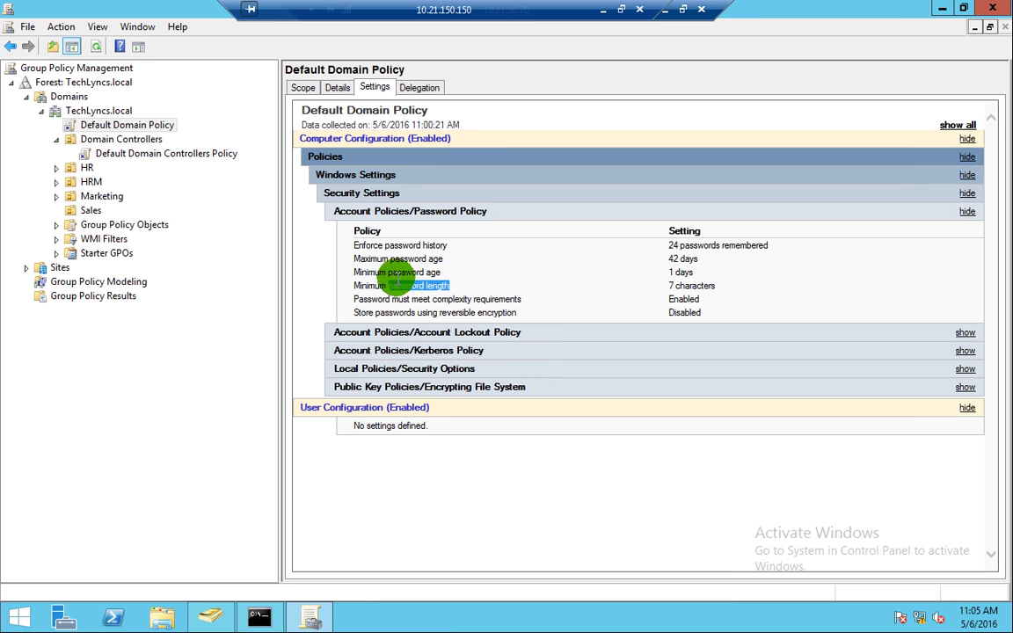
right_click(113, 127)
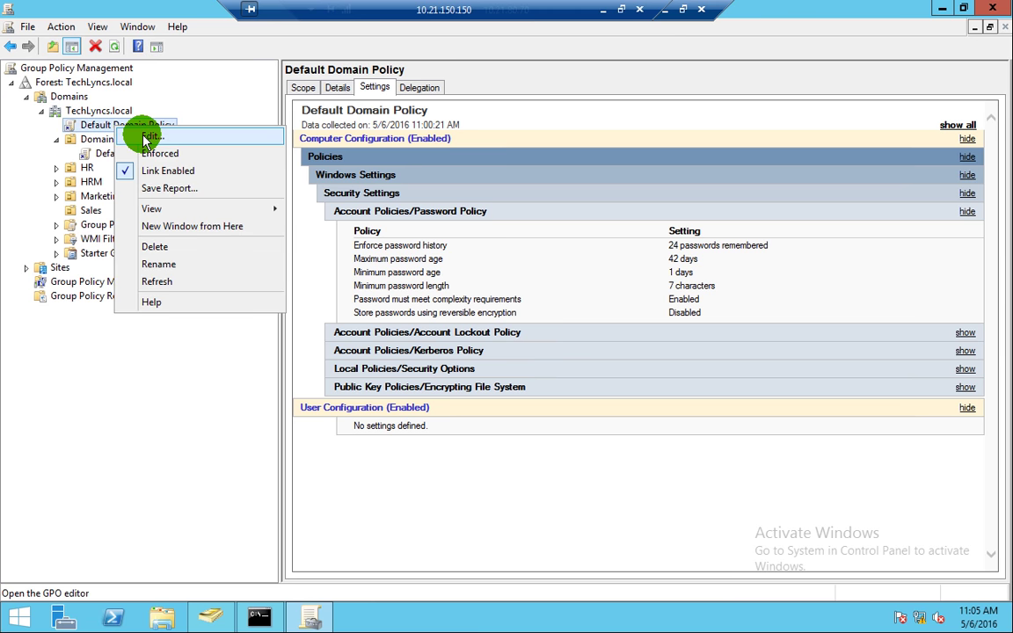
Step: Open the Default Domain Policy for editing and minimize the management console behind the editor
click(106, 300)
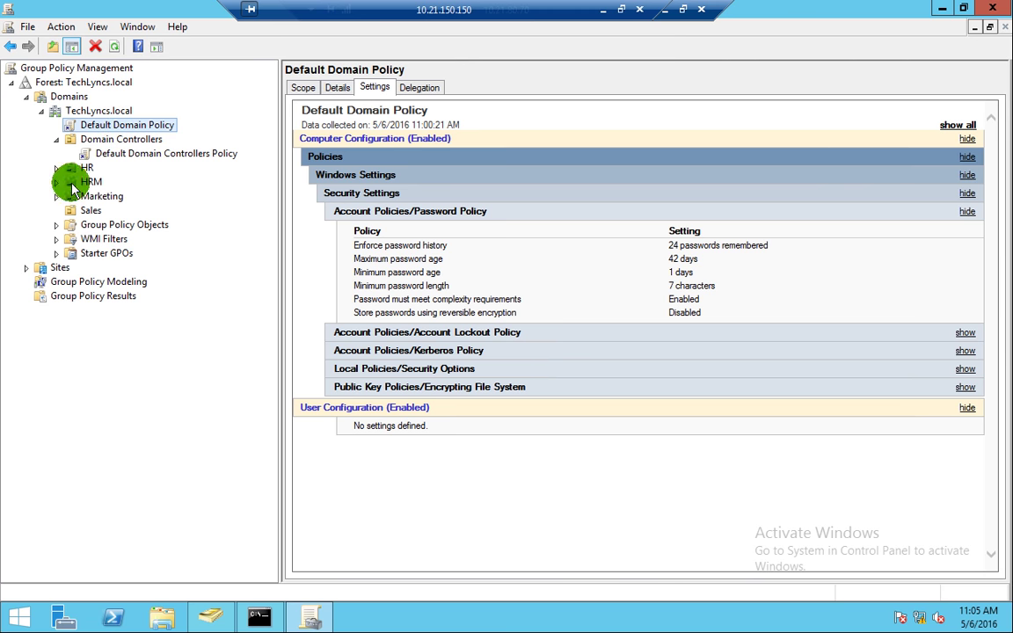
right_click(148, 130)
click(169, 139)
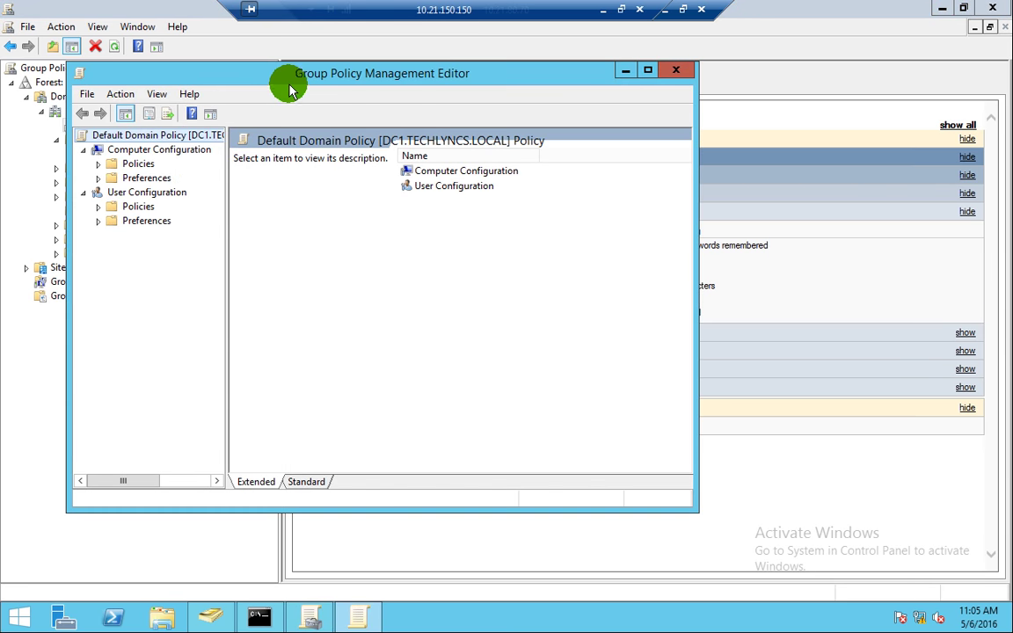
drag(364, 81, 423, 84)
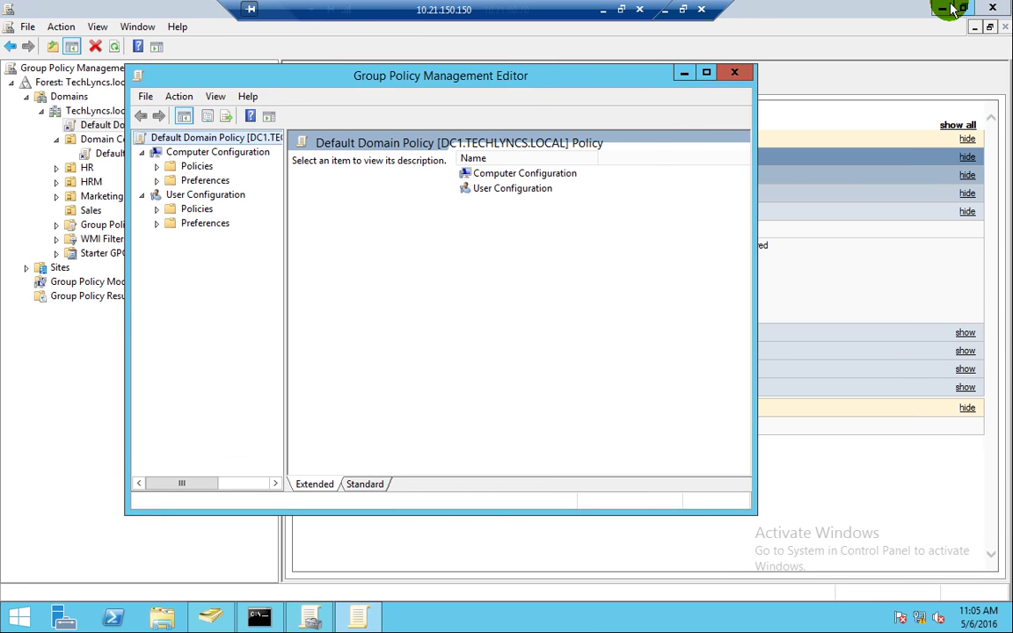
click(942, 7)
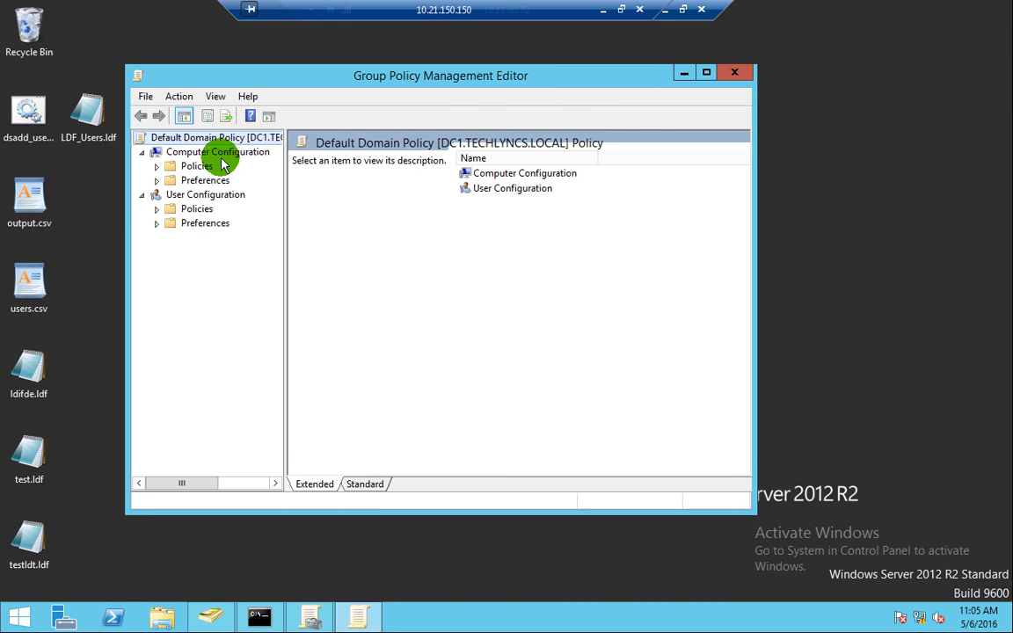
Step: Expand User Configuration > Policies > Windows Settings > Security Settings and widen the tree pane
double_click(185, 209)
double_click(233, 239)
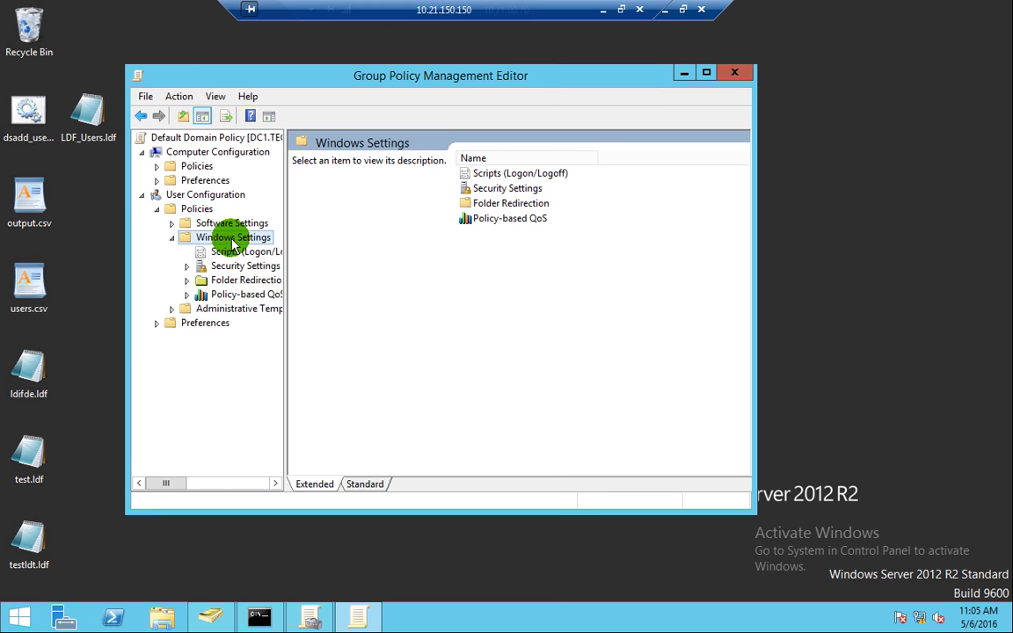
double_click(262, 273)
drag(286, 277, 344, 276)
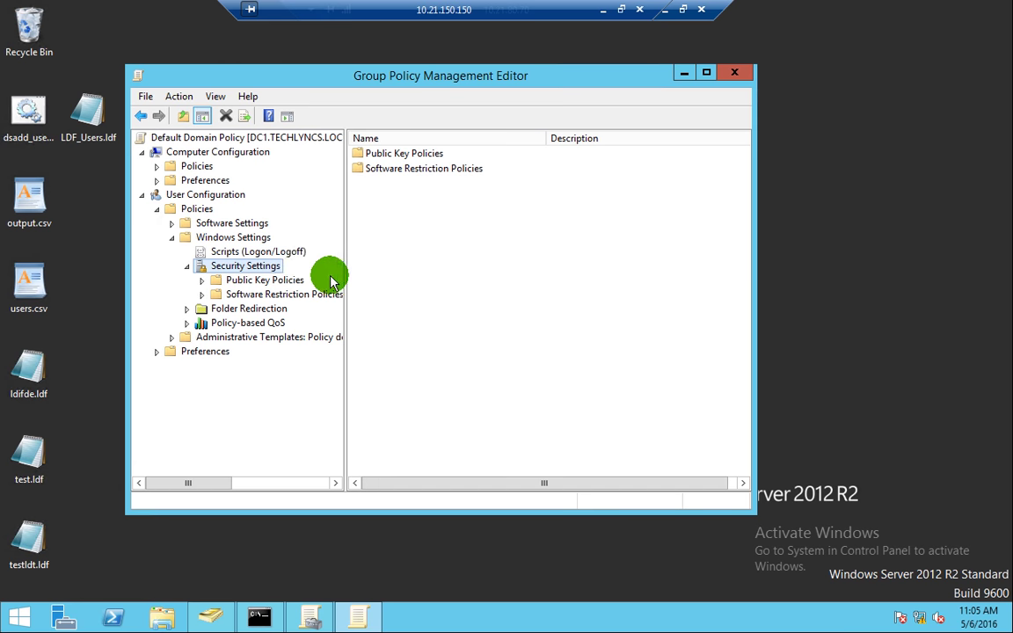
click(603, 9)
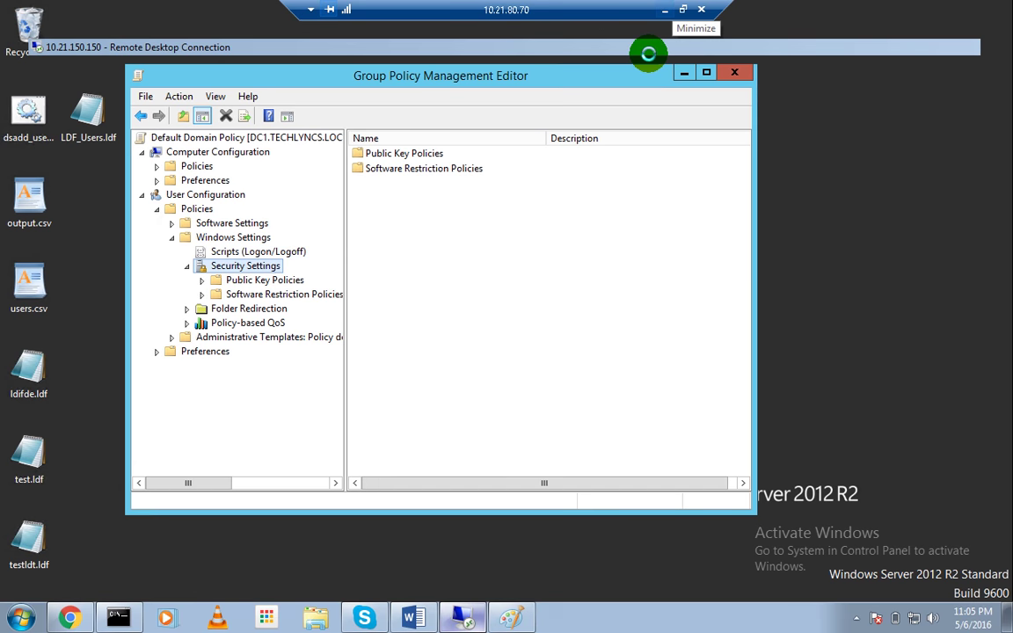
click(856, 618)
click(830, 548)
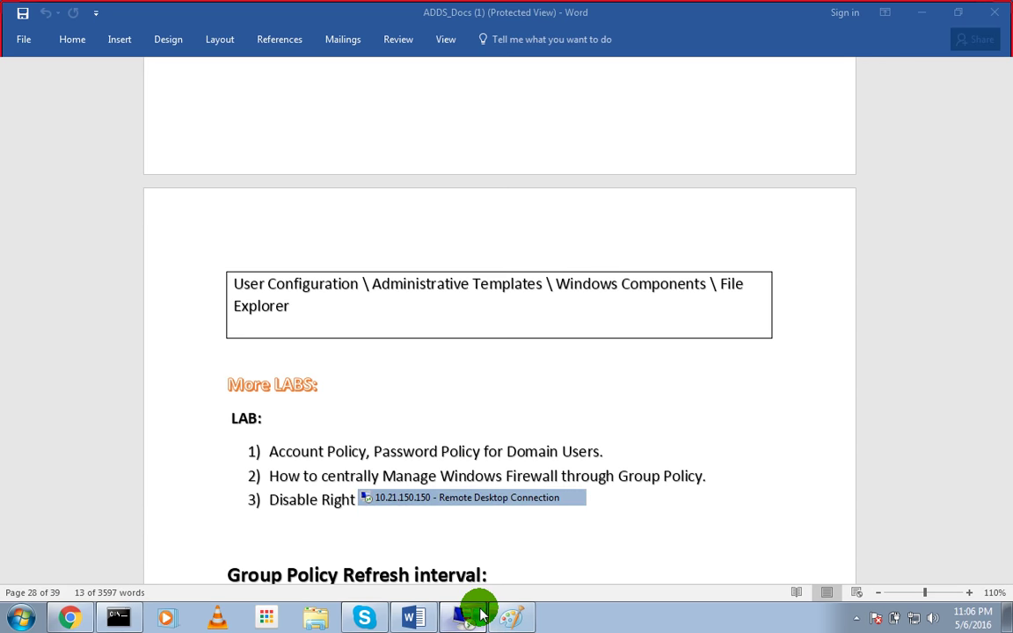
click(469, 616)
click(943, 303)
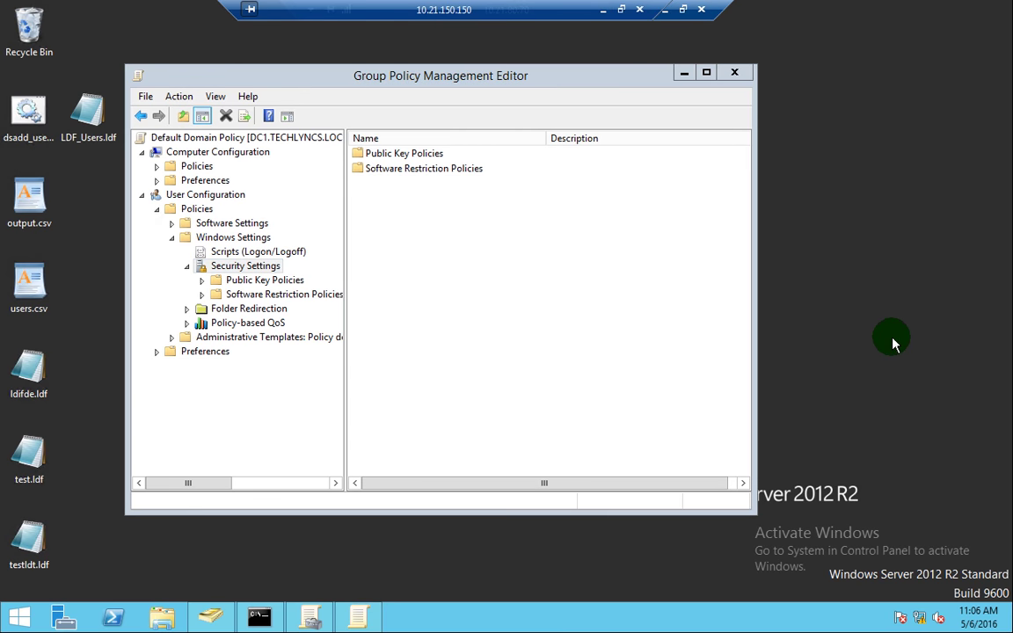
Step: Maximize the editor and expand Computer Configuration > Policies > Windows Settings > Security Settings > Account Policies > Password Policy
click(157, 209)
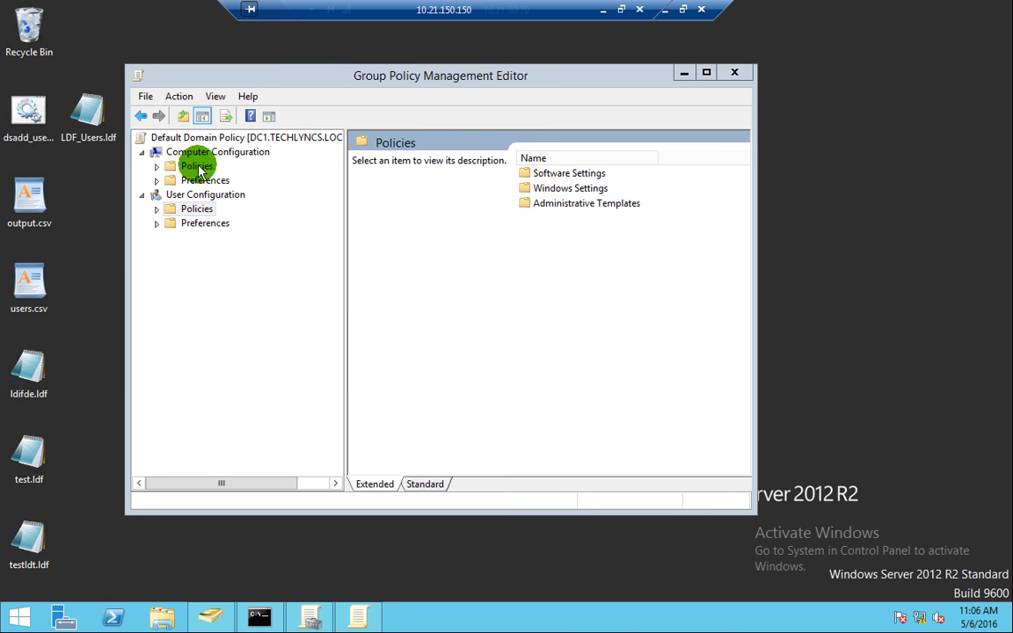
double_click(310, 76)
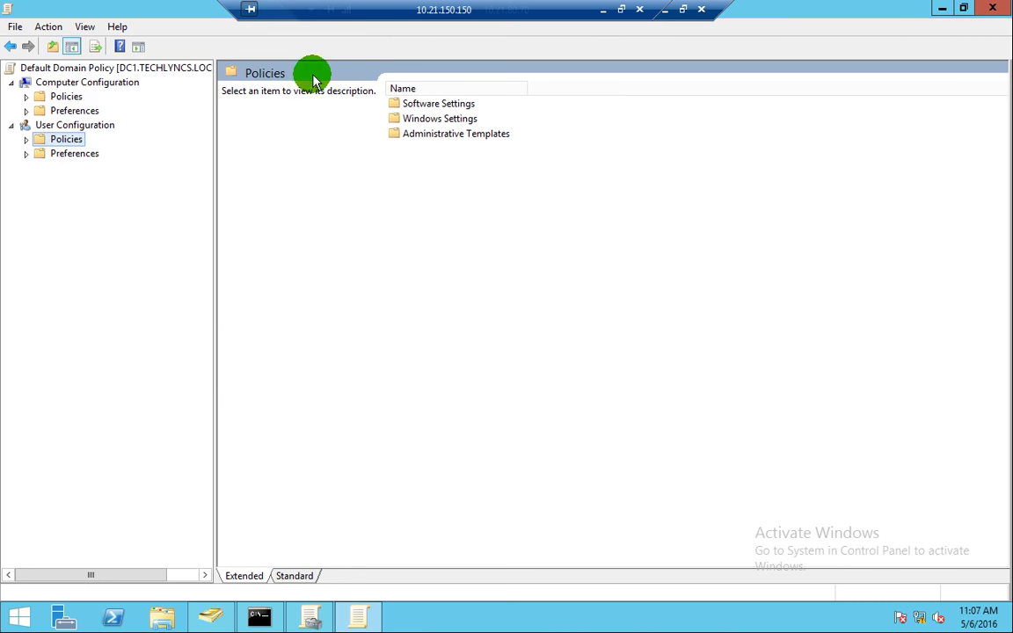
double_click(78, 112)
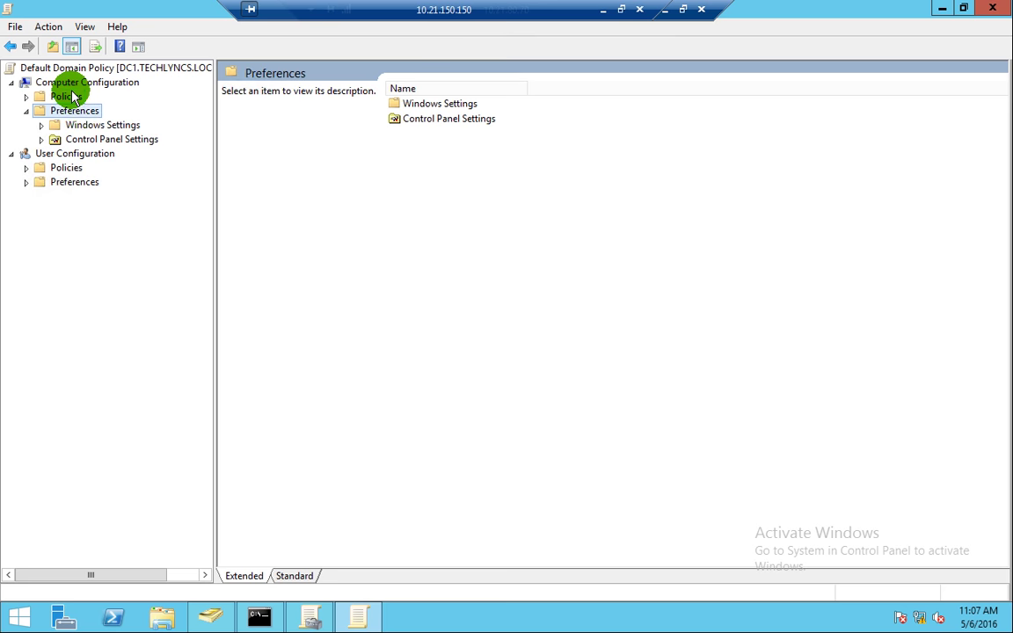
double_click(67, 96)
double_click(96, 128)
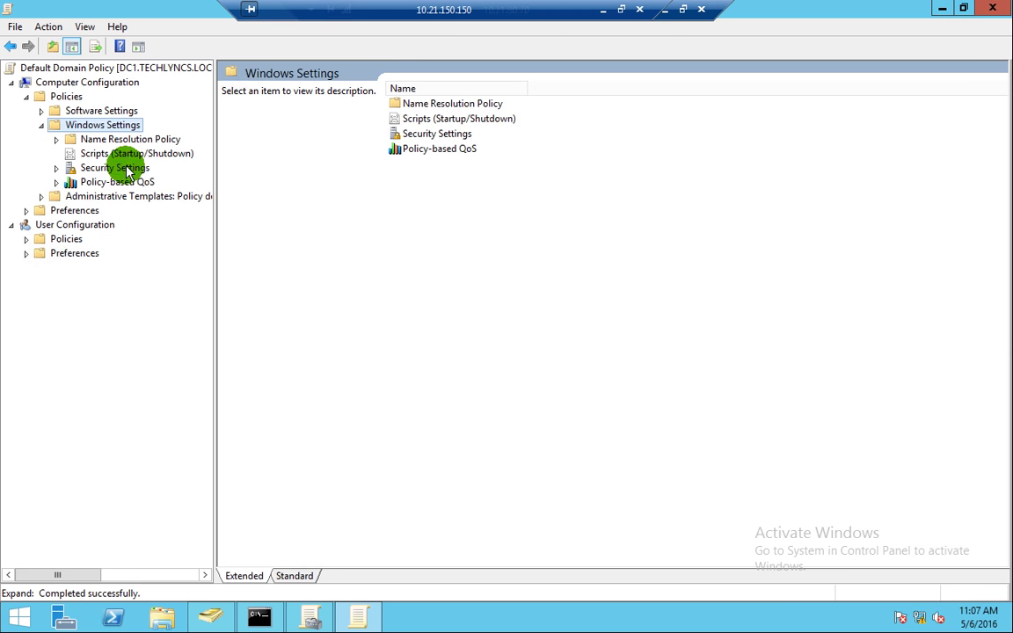
click(123, 167)
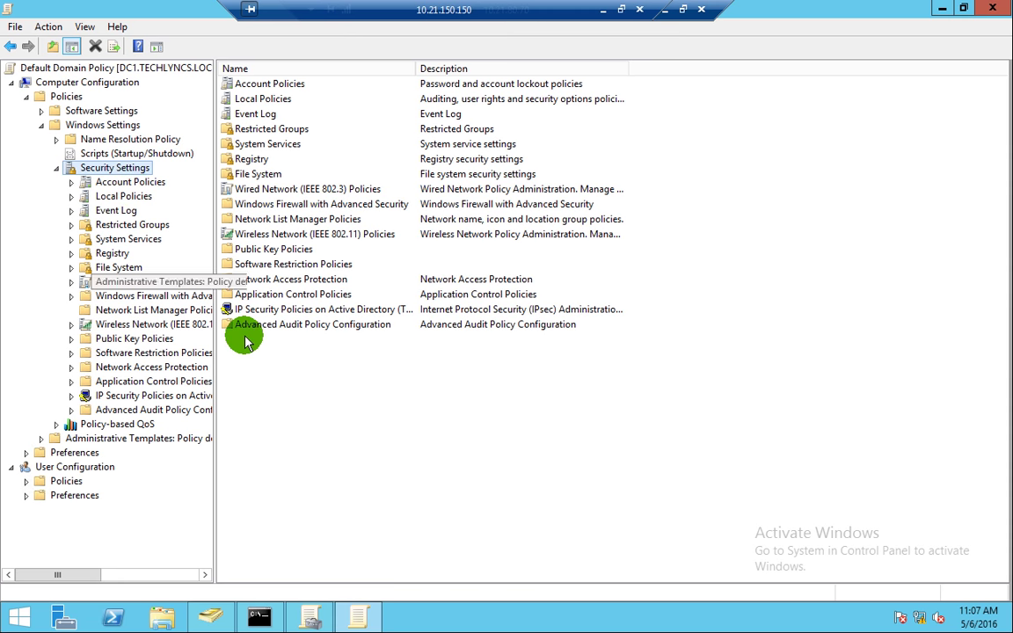
double_click(134, 182)
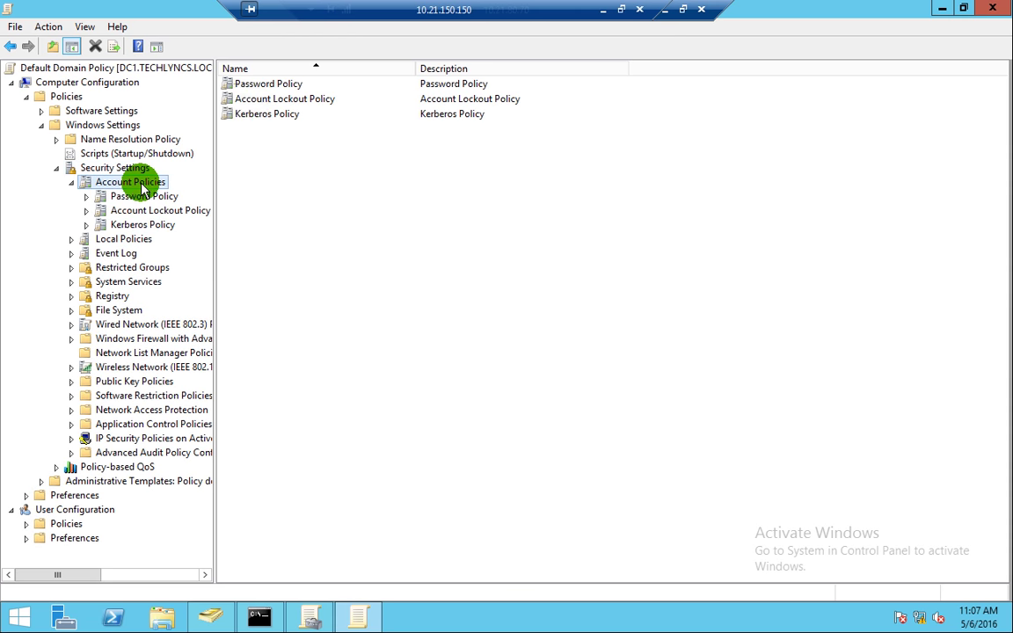
double_click(253, 88)
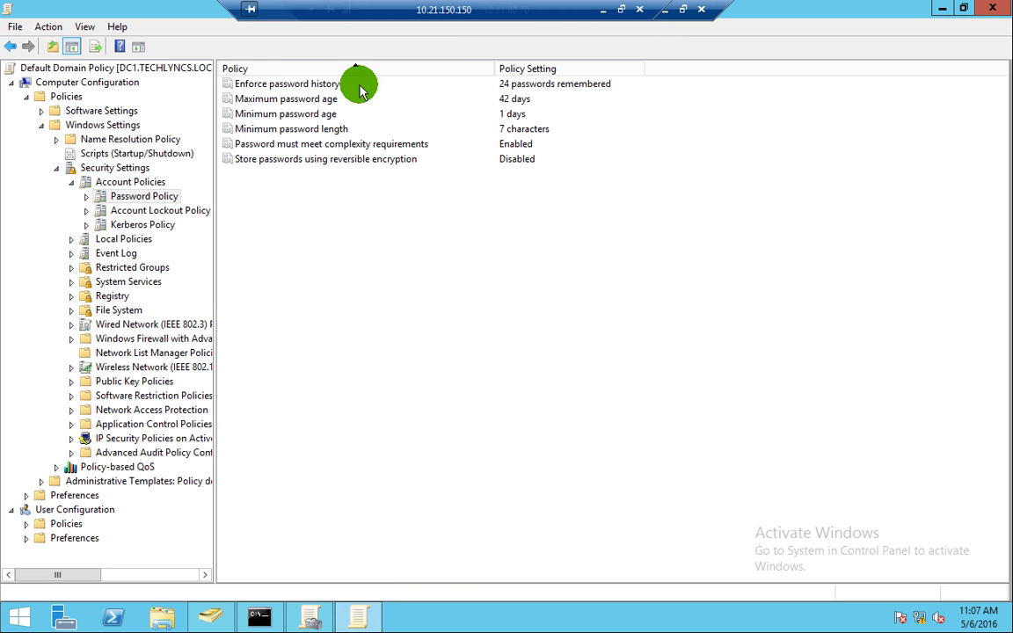
Step: Open Enforce password history and review its explanation, including the 24 and 0 defaults
double_click(325, 83)
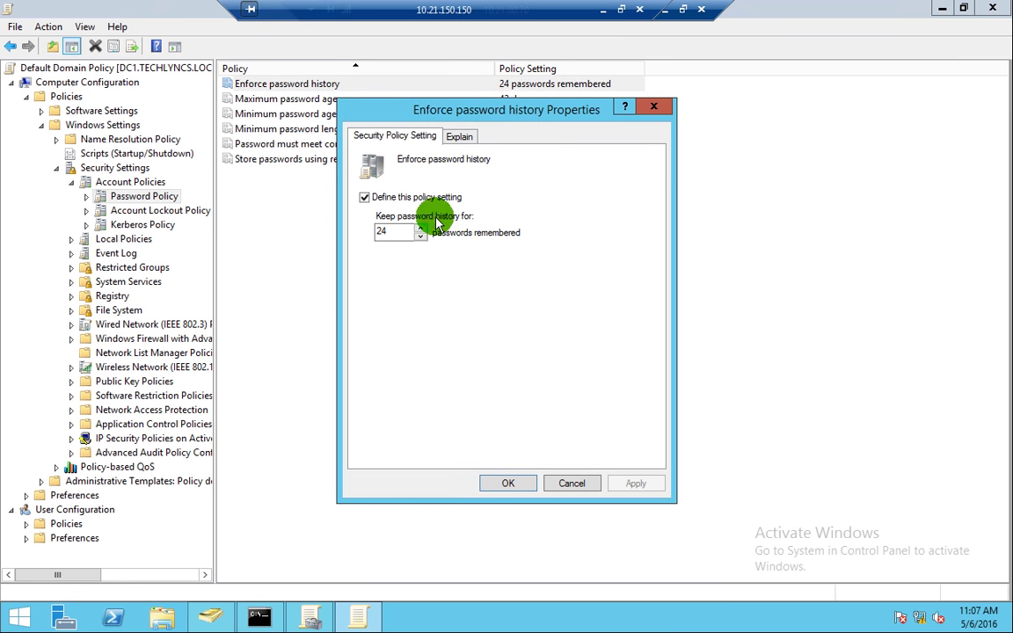
click(459, 134)
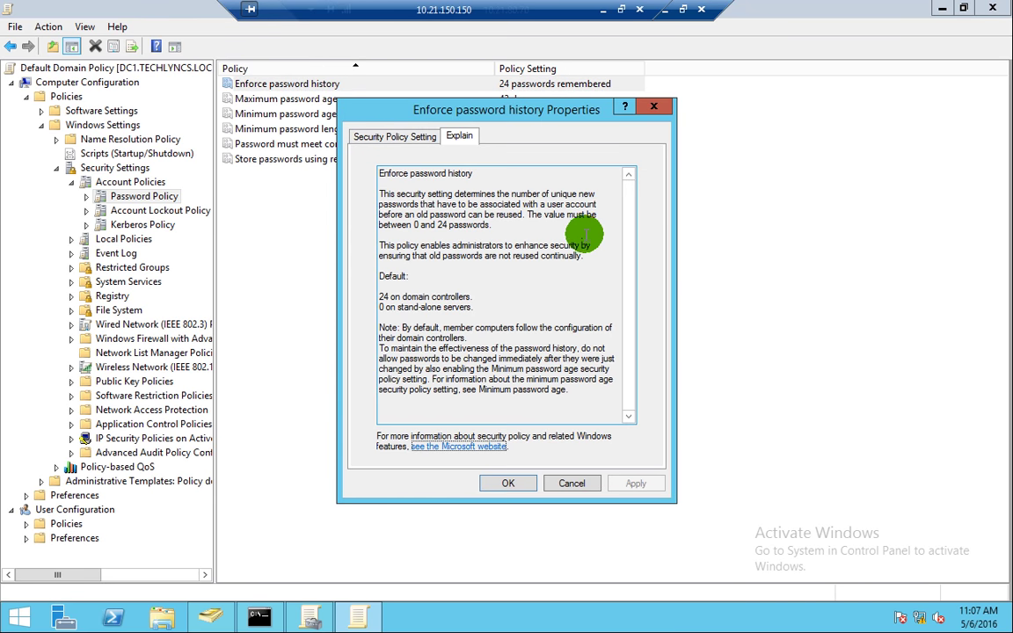
click(567, 389)
drag(350, 190, 479, 253)
click(475, 305)
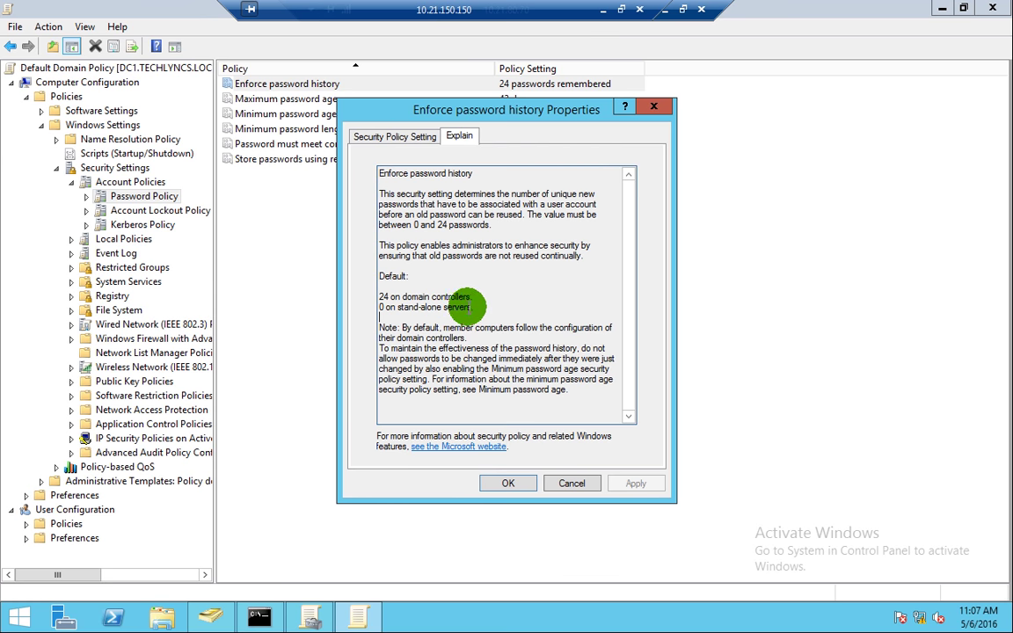
drag(464, 297, 382, 297)
click(464, 304)
drag(464, 307, 380, 310)
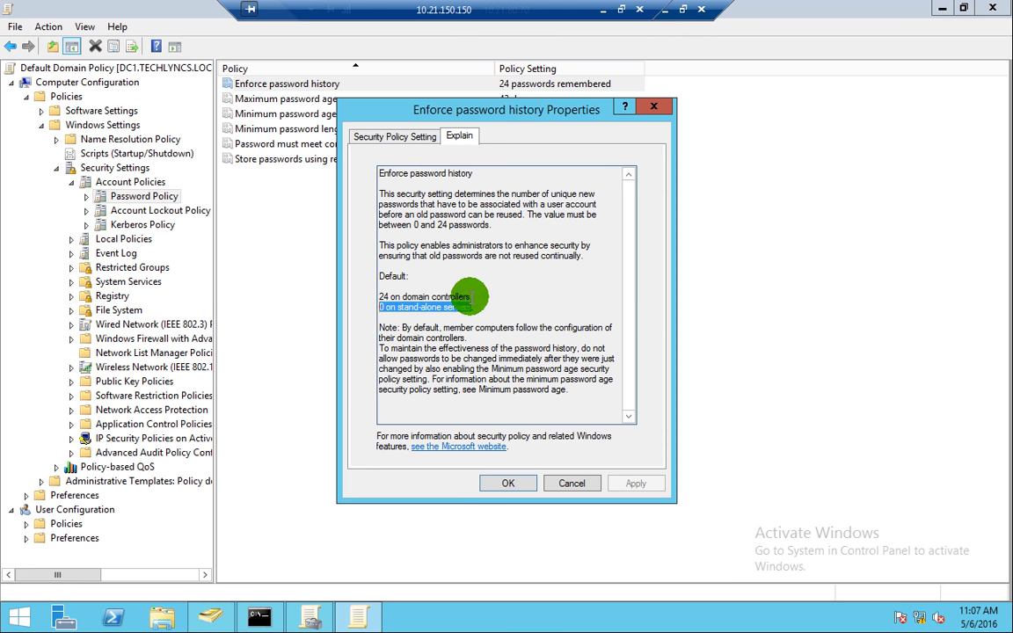
drag(401, 330, 466, 359)
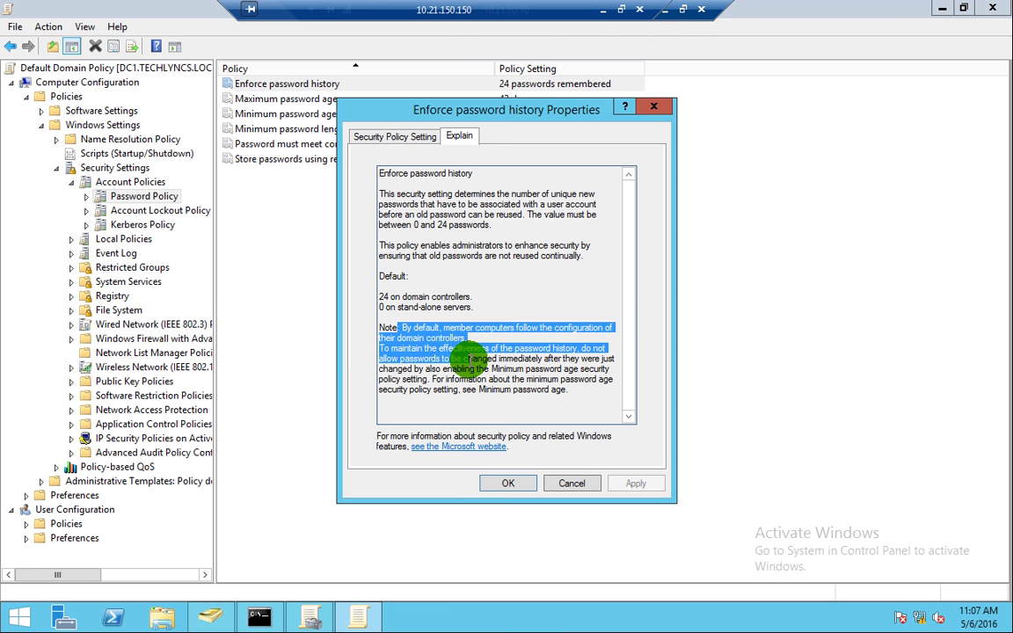
drag(539, 389, 395, 193)
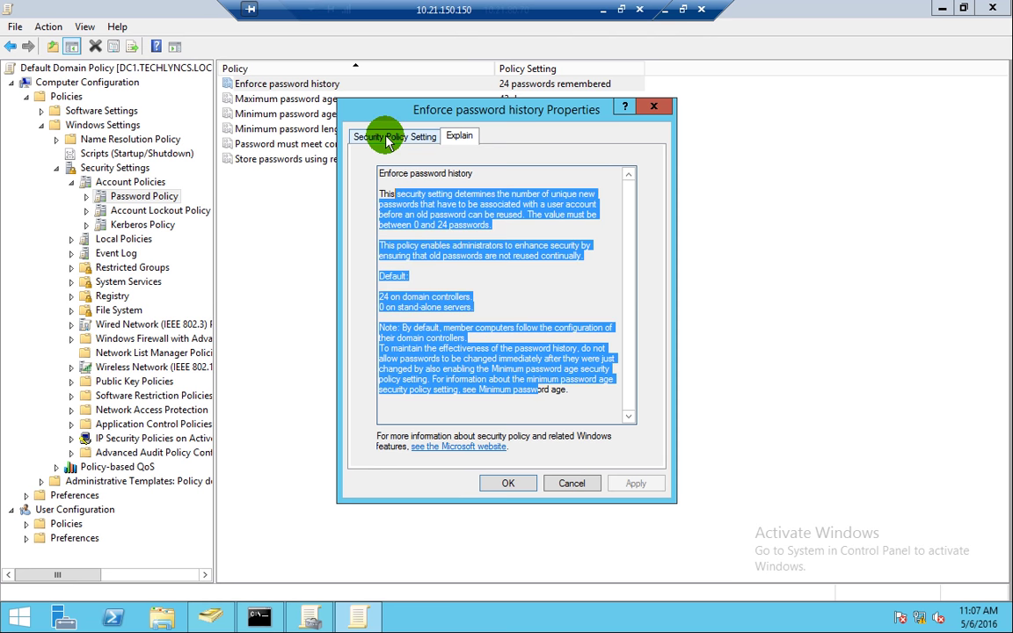
click(388, 138)
Step: Change Keep password history from 24 to 1 password remembered and confirm
double_click(384, 232)
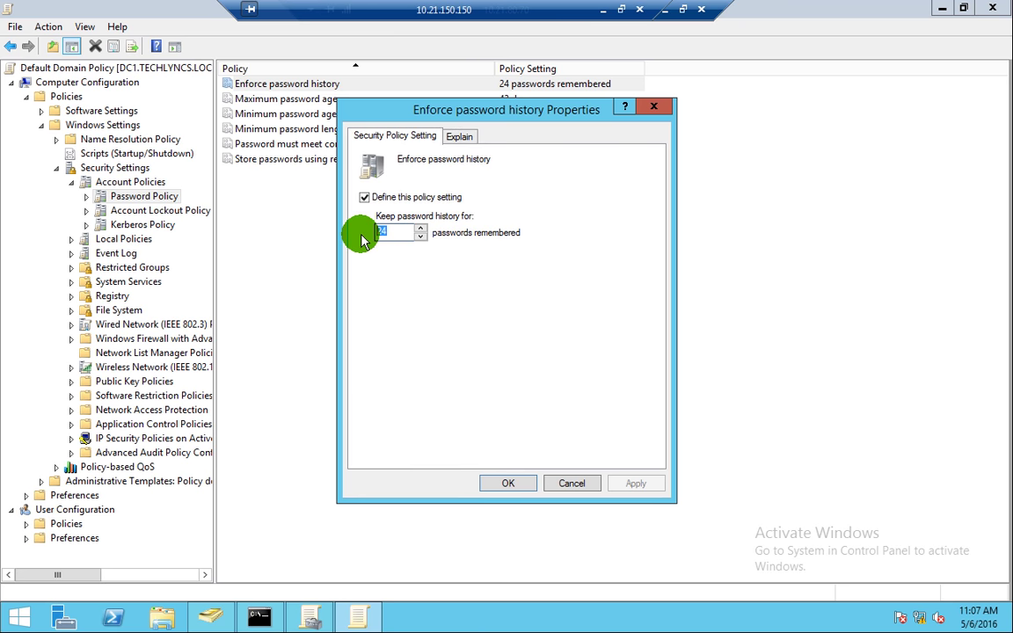
text(1)
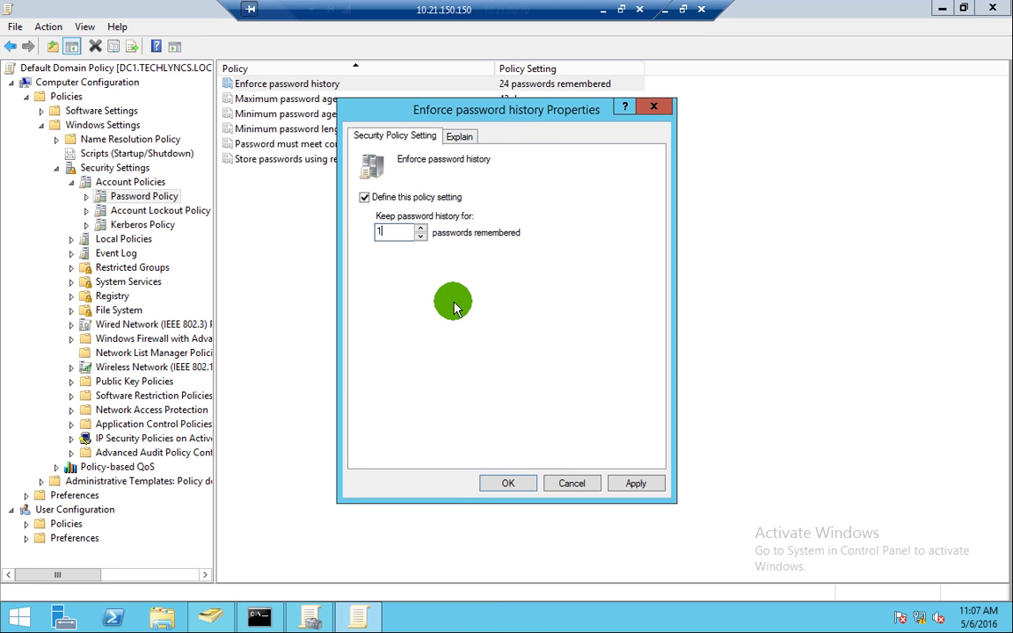
click(450, 136)
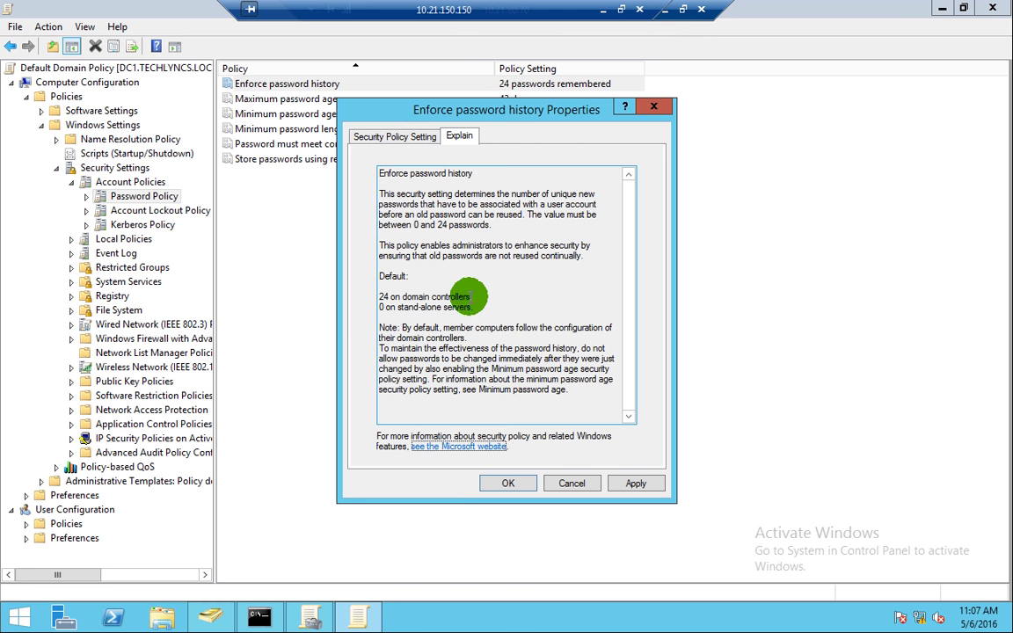
click(392, 139)
click(394, 233)
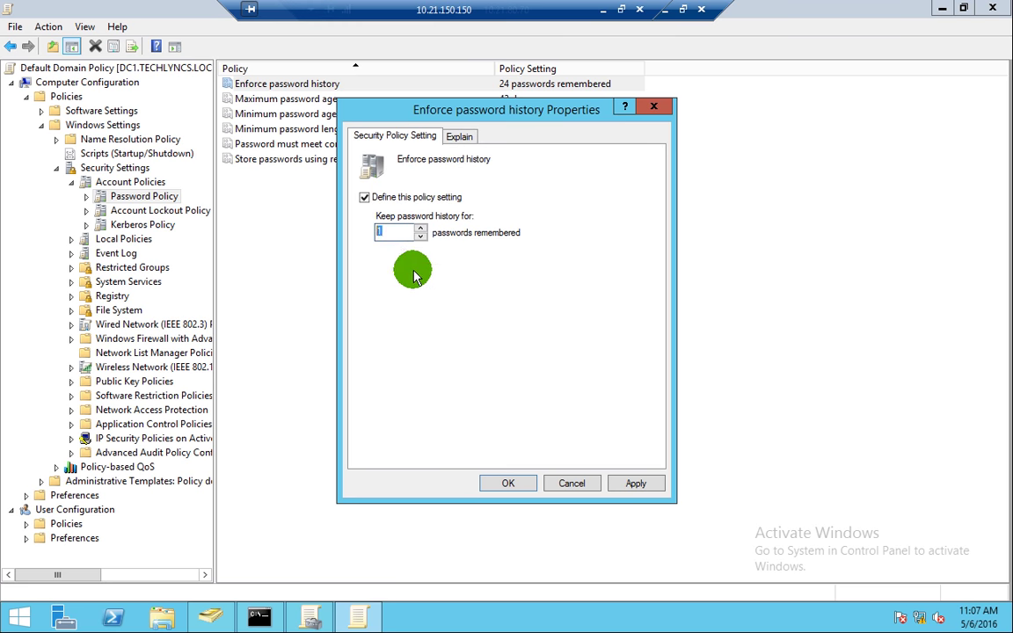
click(380, 231)
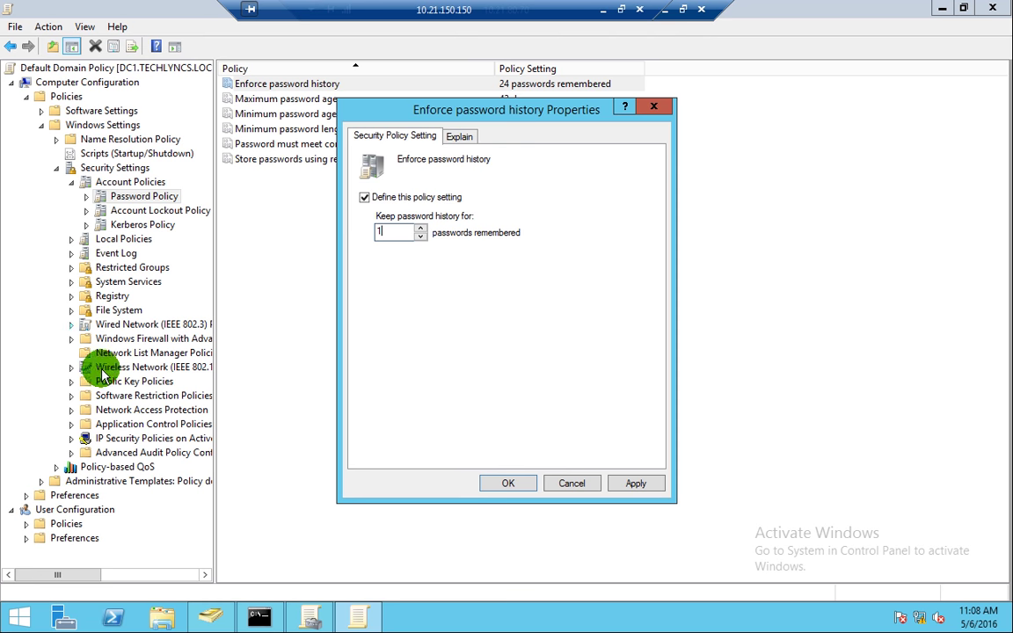
click(506, 485)
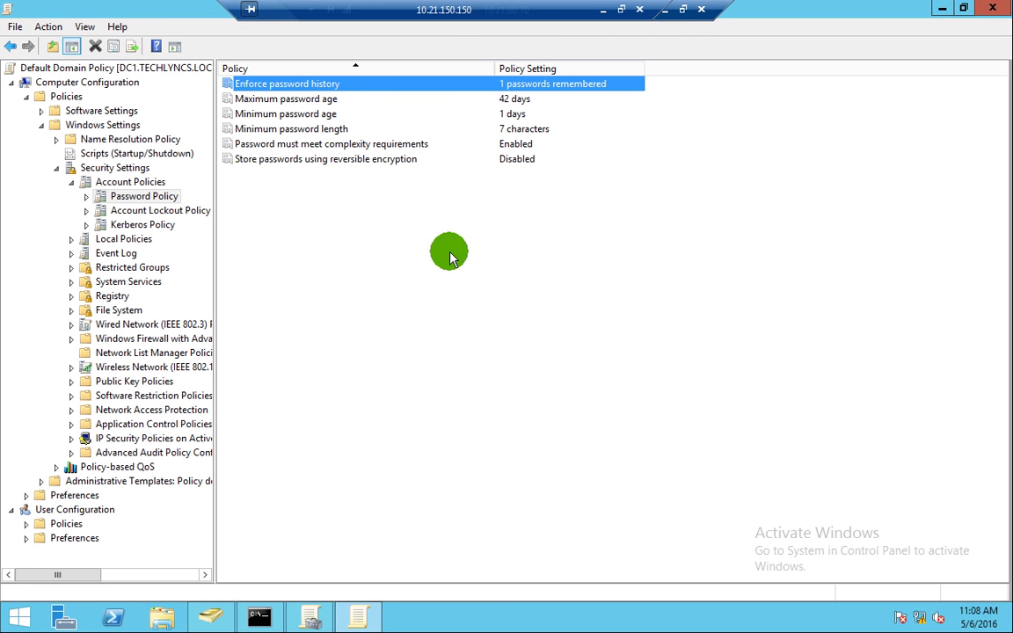
Step: Enter 15 days for Maximum password age and review the 0–998 range and 30–90 day recommendation
double_click(321, 102)
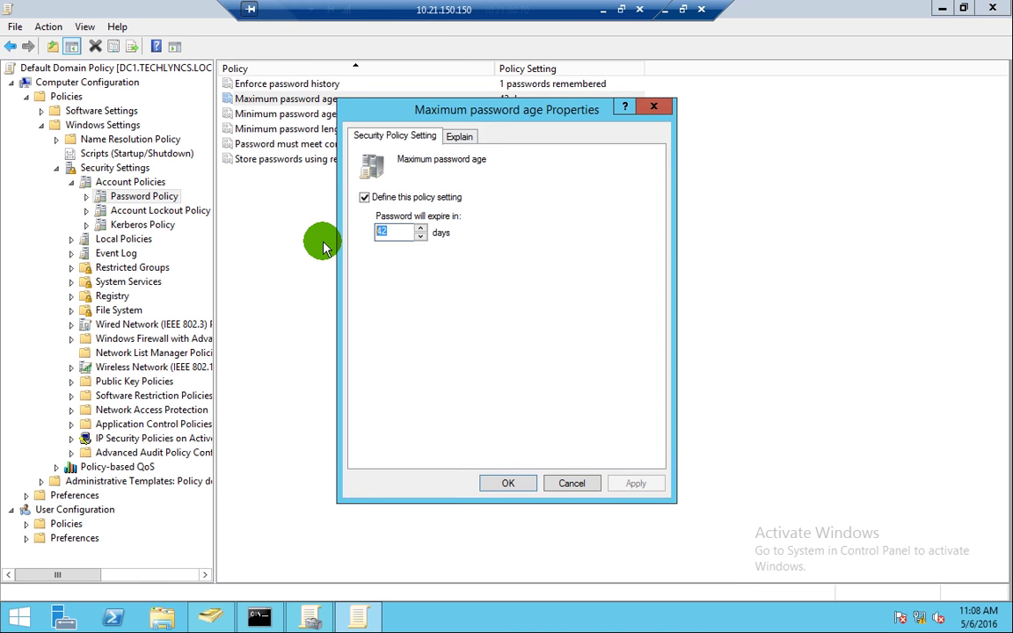
text(15)
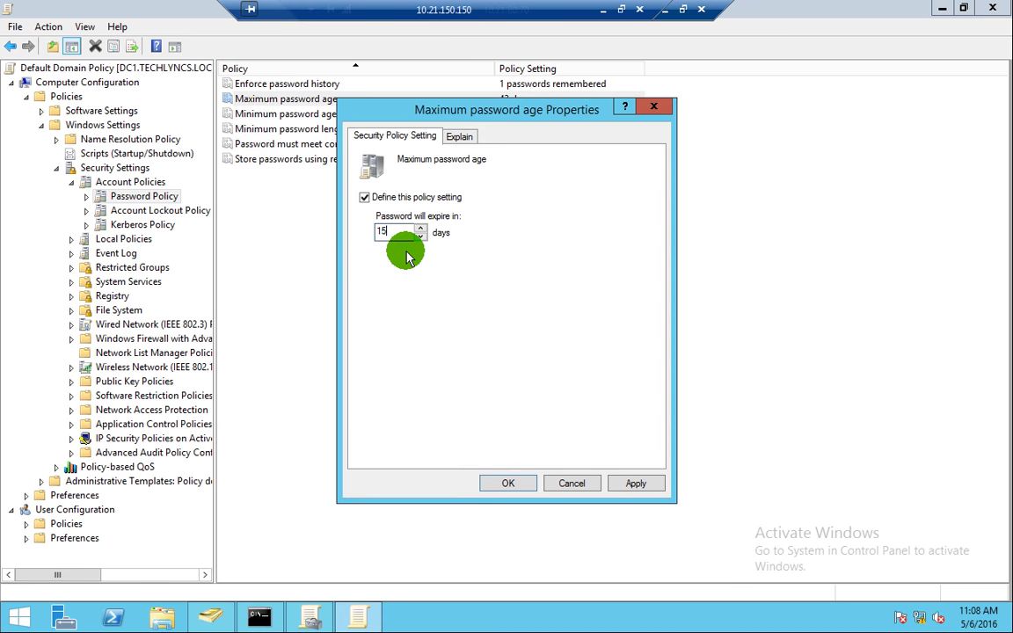
click(459, 136)
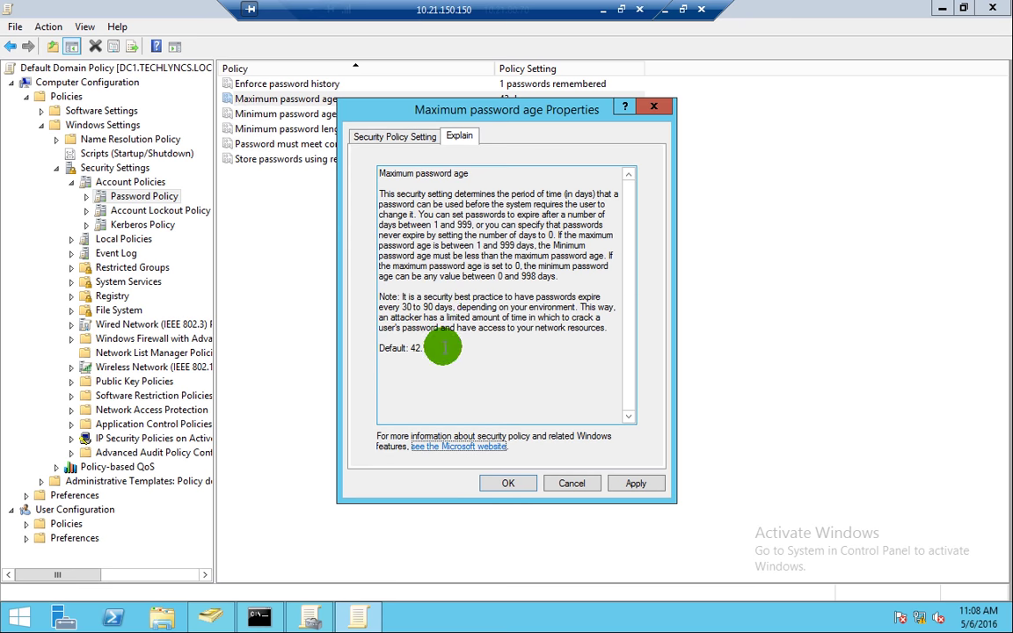
mouse_move(523, 266)
mouse_down()
mouse_move(550, 282)
mouse_move(523, 278)
mouse_up()
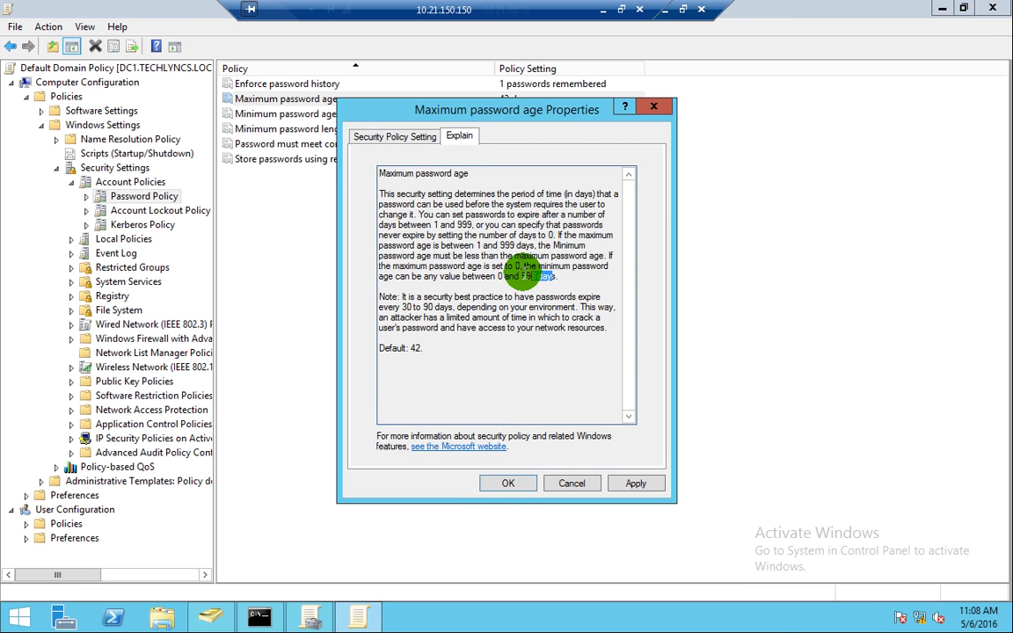
click(507, 275)
drag(462, 276, 509, 275)
click(549, 279)
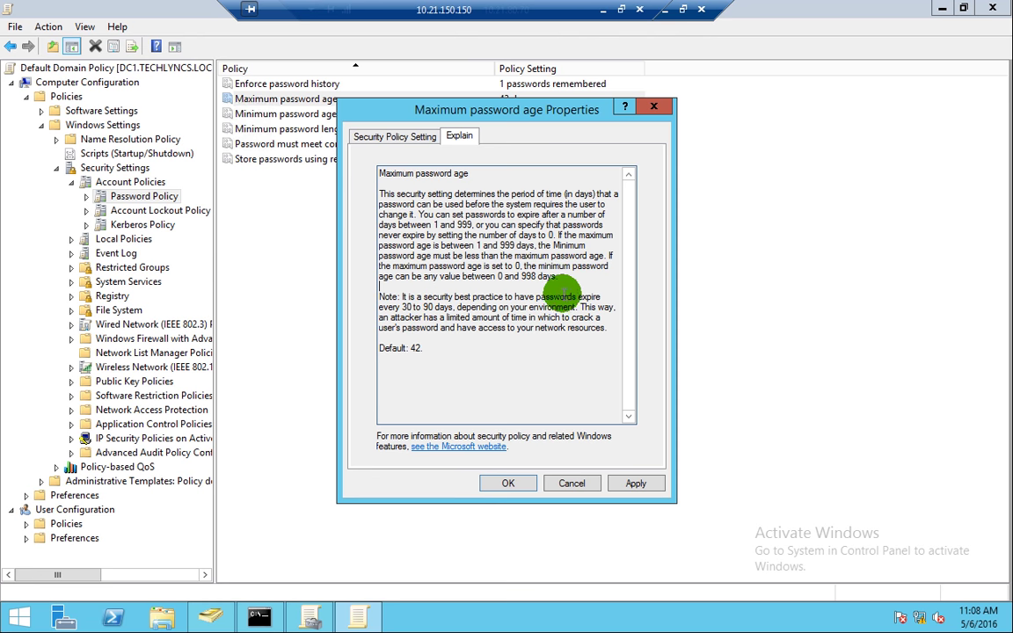
drag(447, 307, 387, 306)
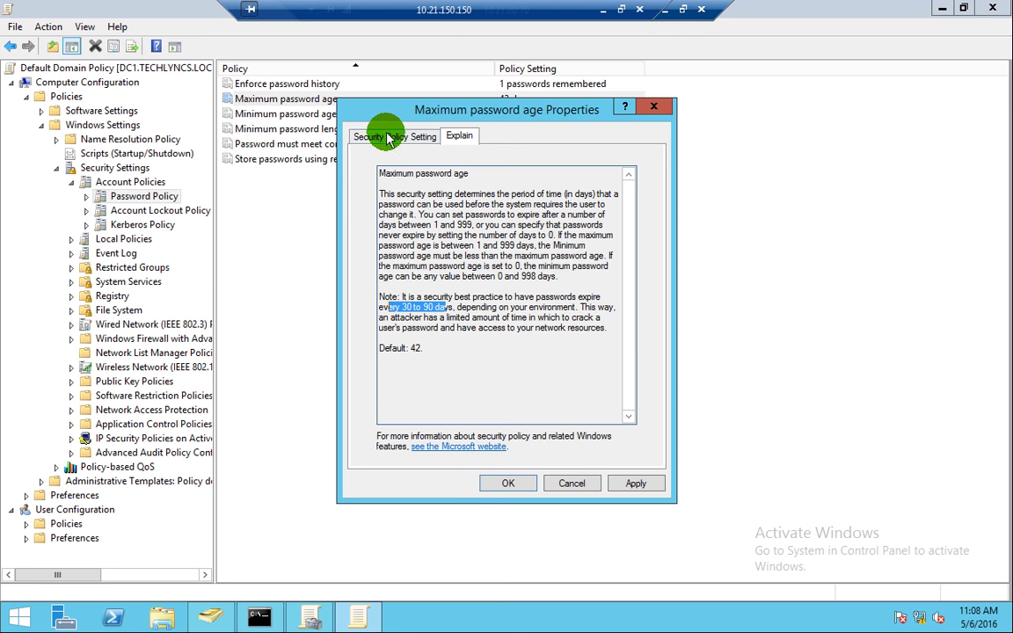
Step: Confirm the 15-day maximum password age
click(387, 135)
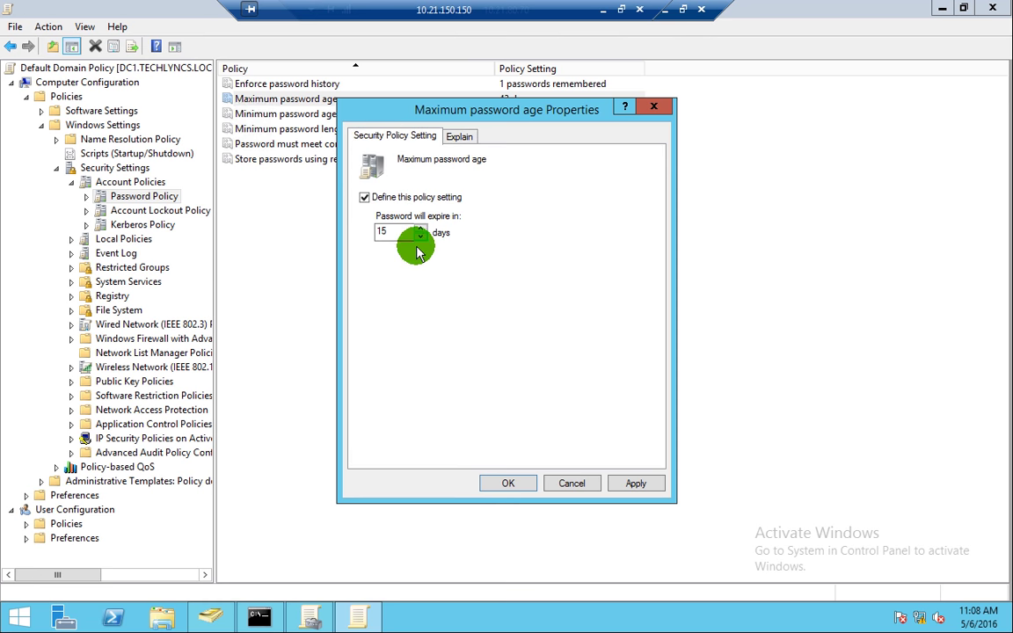
drag(398, 230, 355, 230)
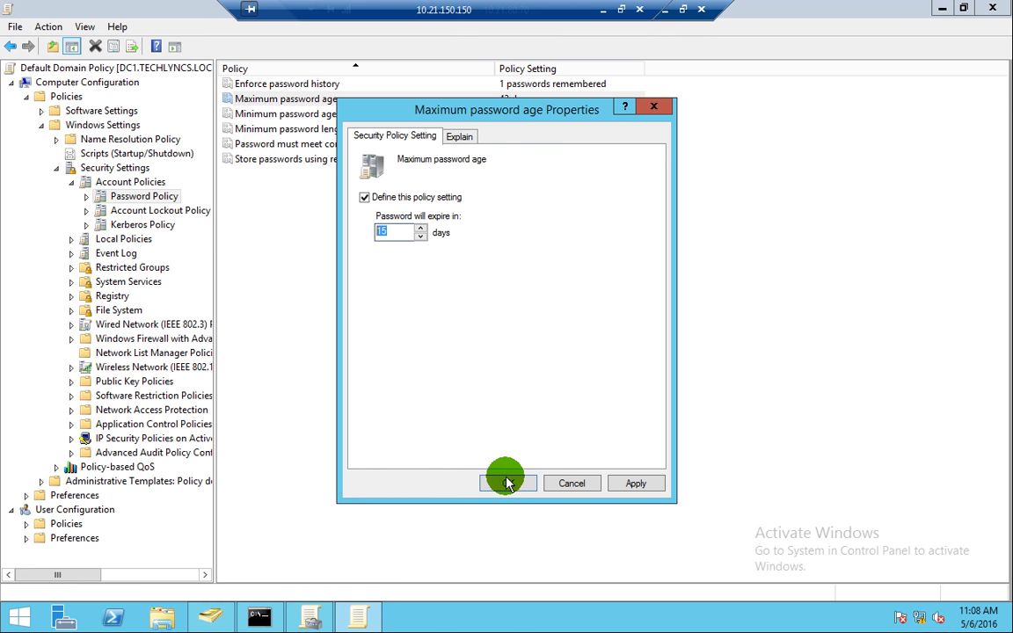
click(503, 480)
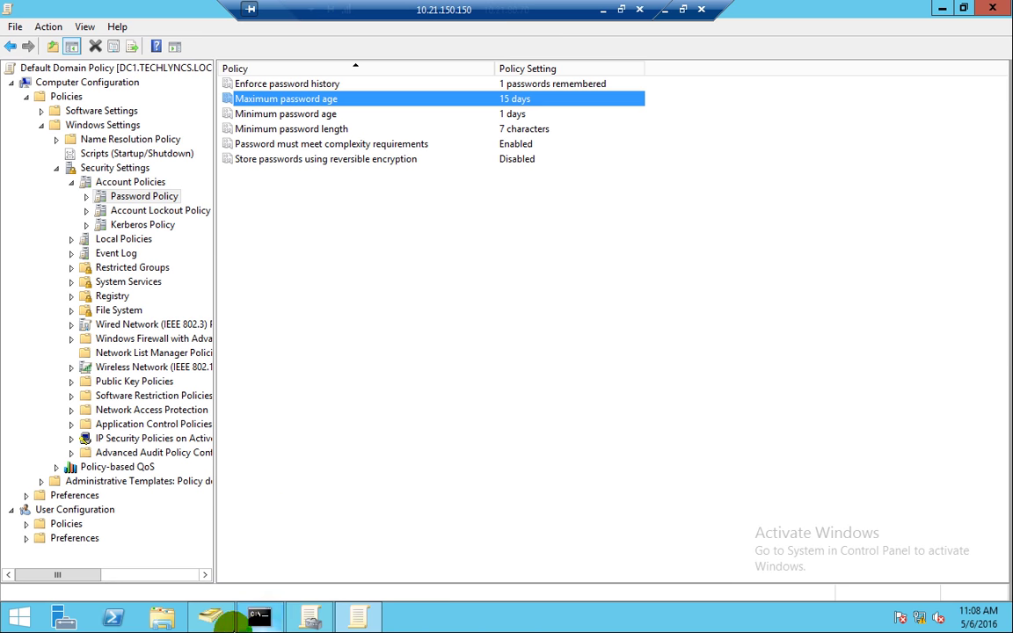
click(212, 616)
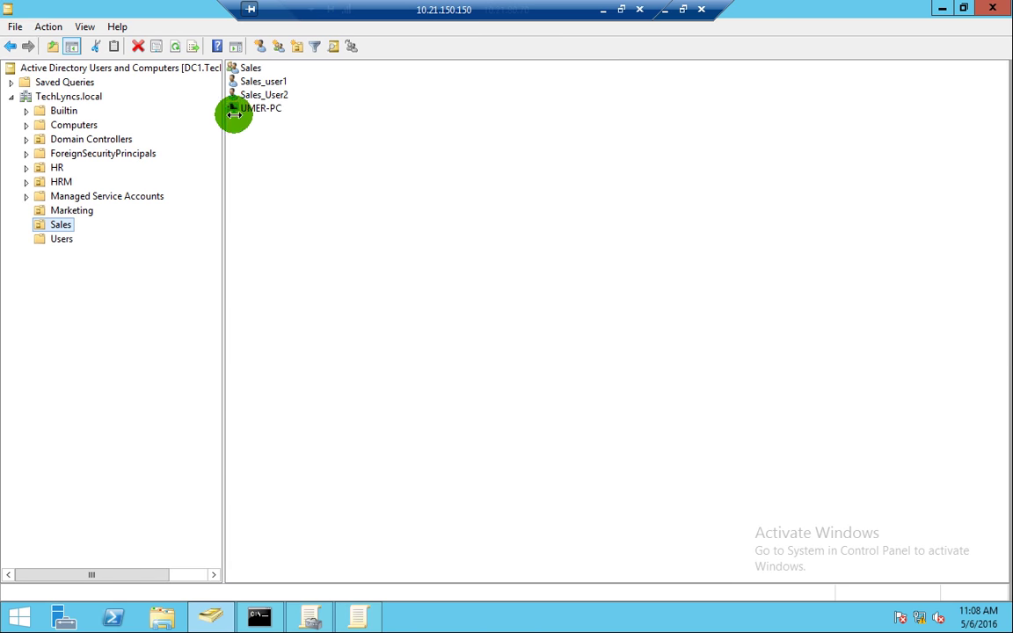
right_click(252, 82)
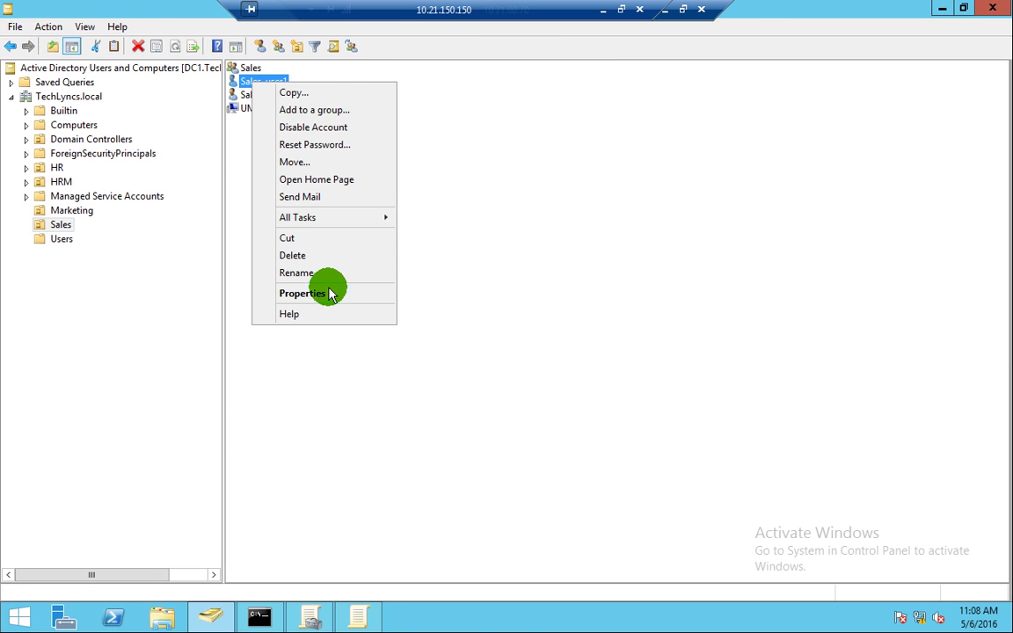
click(325, 292)
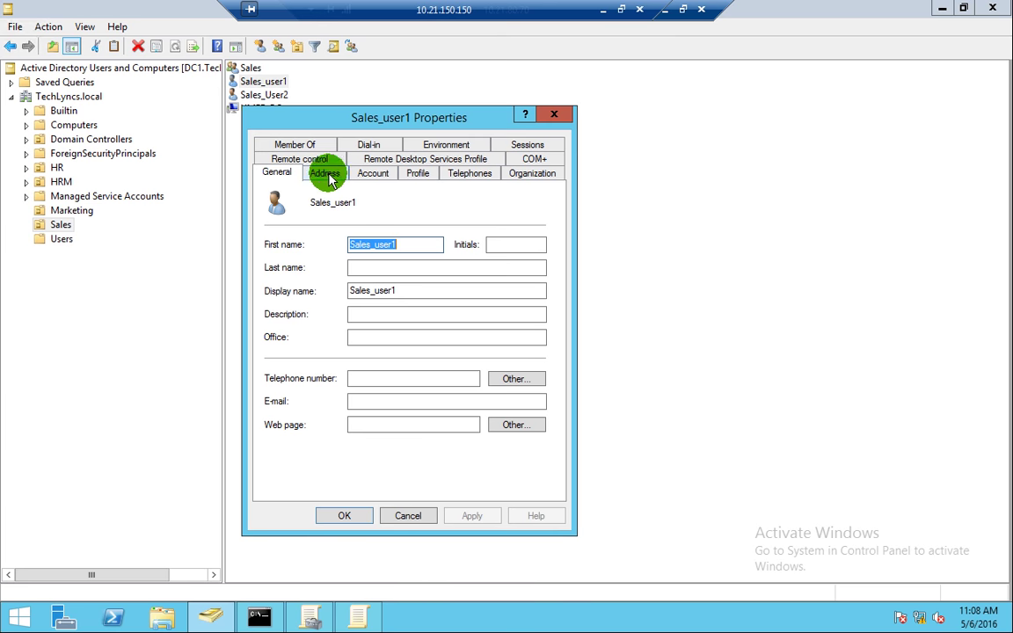
click(369, 171)
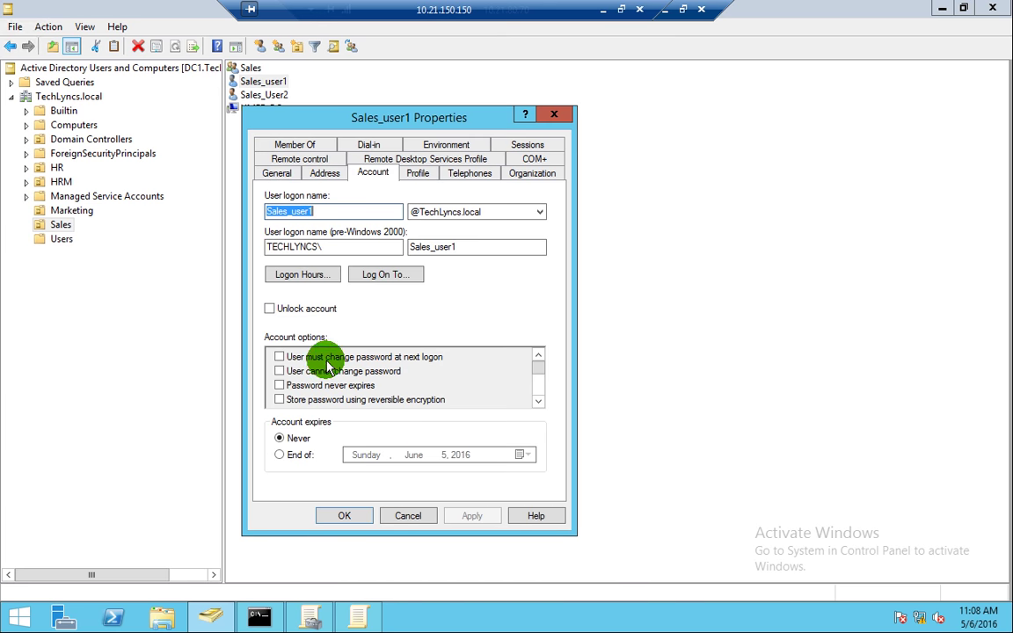
click(278, 387)
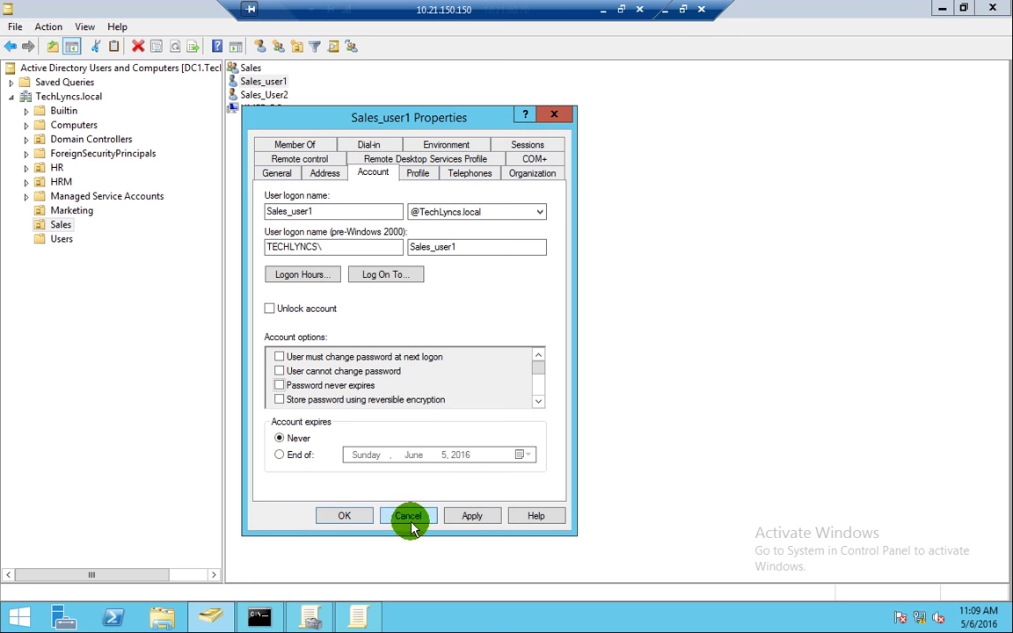
click(407, 517)
click(945, 10)
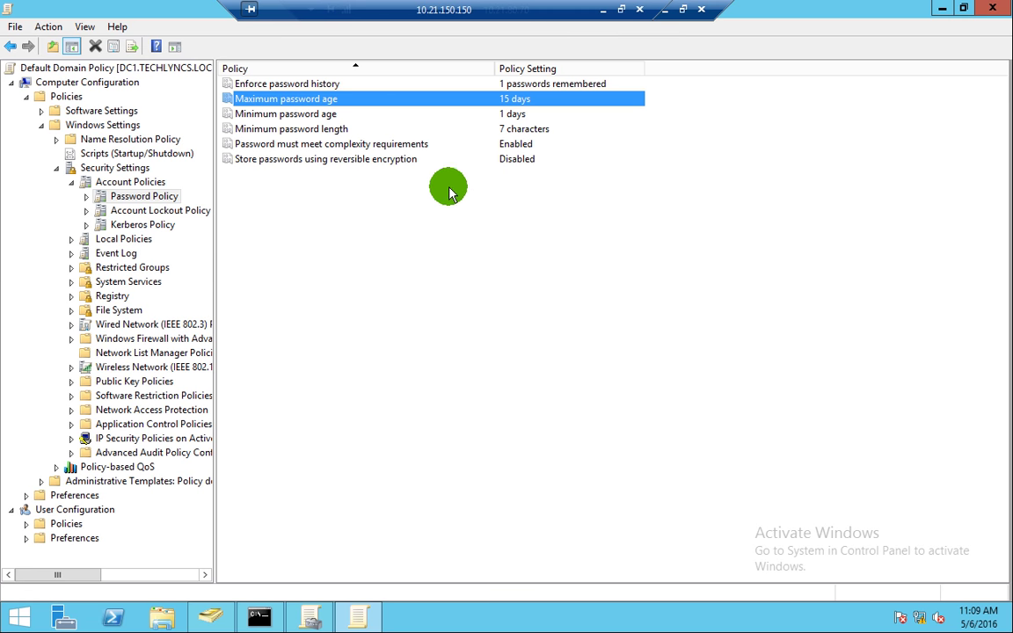
Step: Replace the Minimum password length of 7 with 3 characters and confirm
double_click(327, 132)
double_click(391, 234)
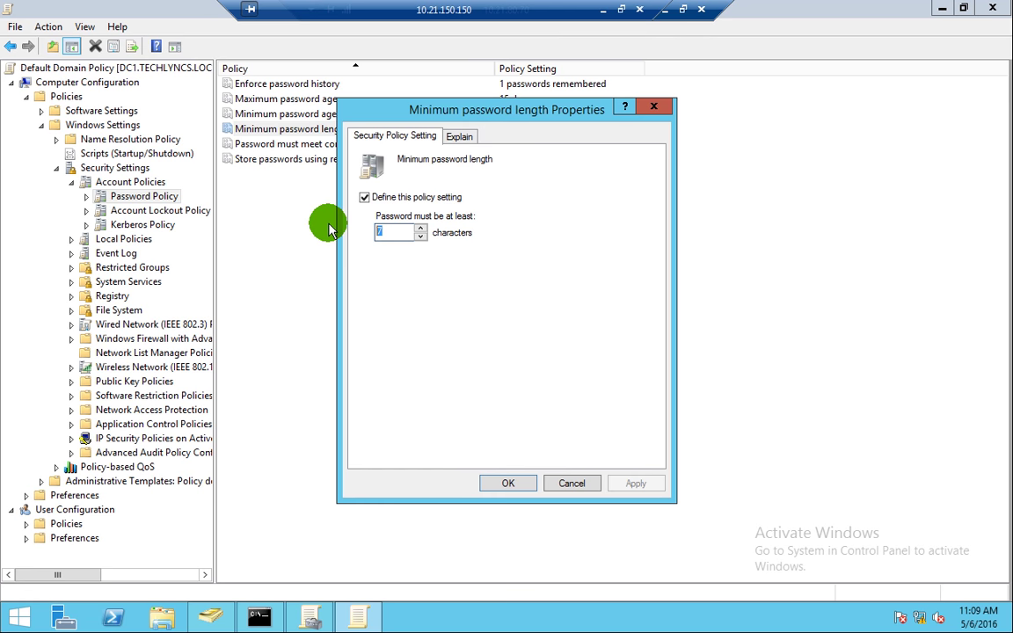
text(3)
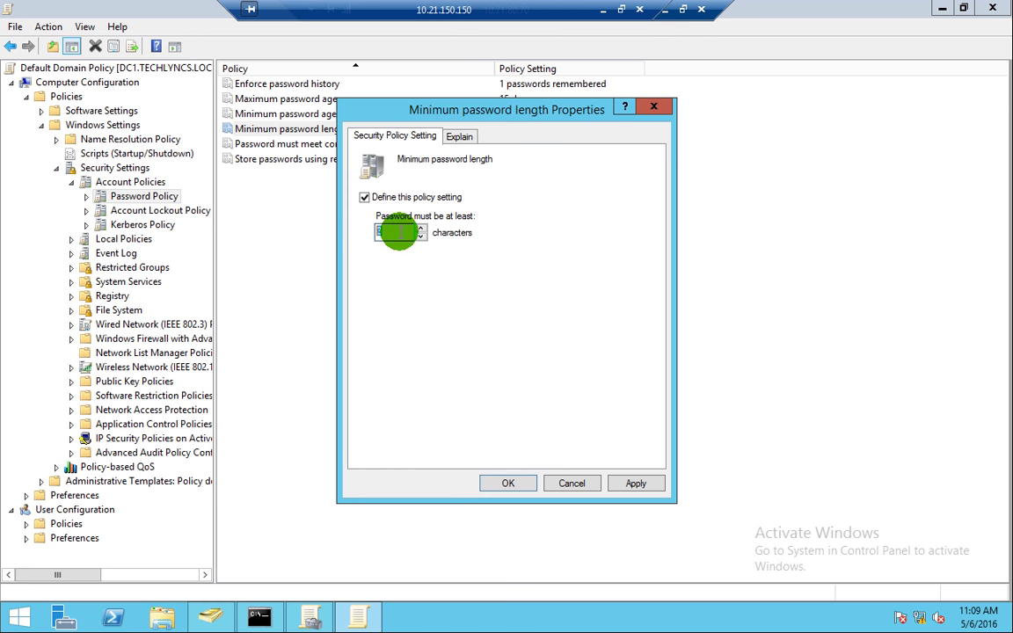
click(521, 484)
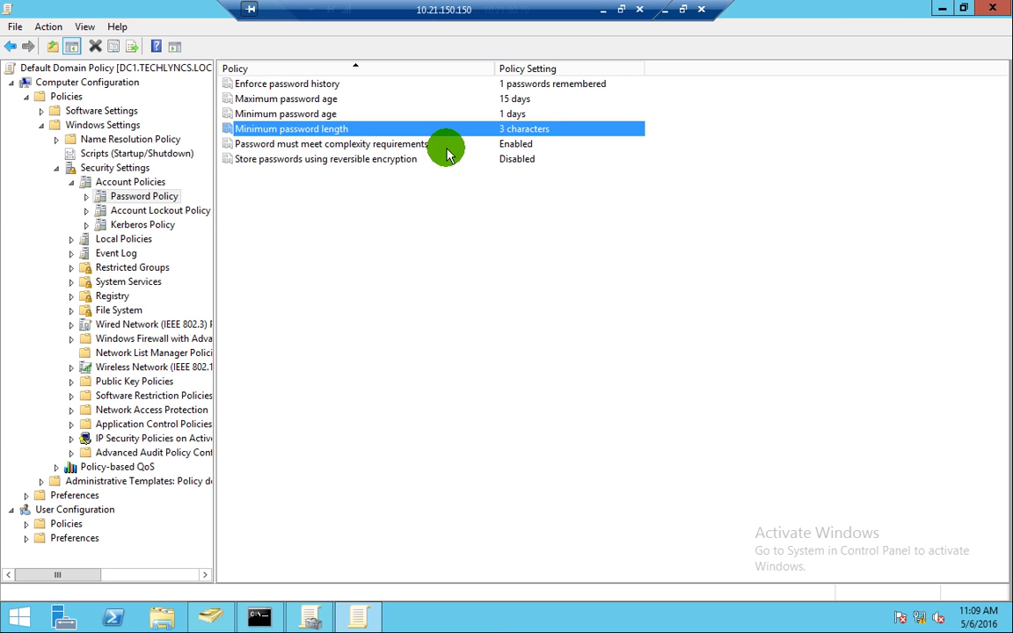
Step: Review the complexity rules and set Password must meet complexity requirements to Disabled
double_click(411, 145)
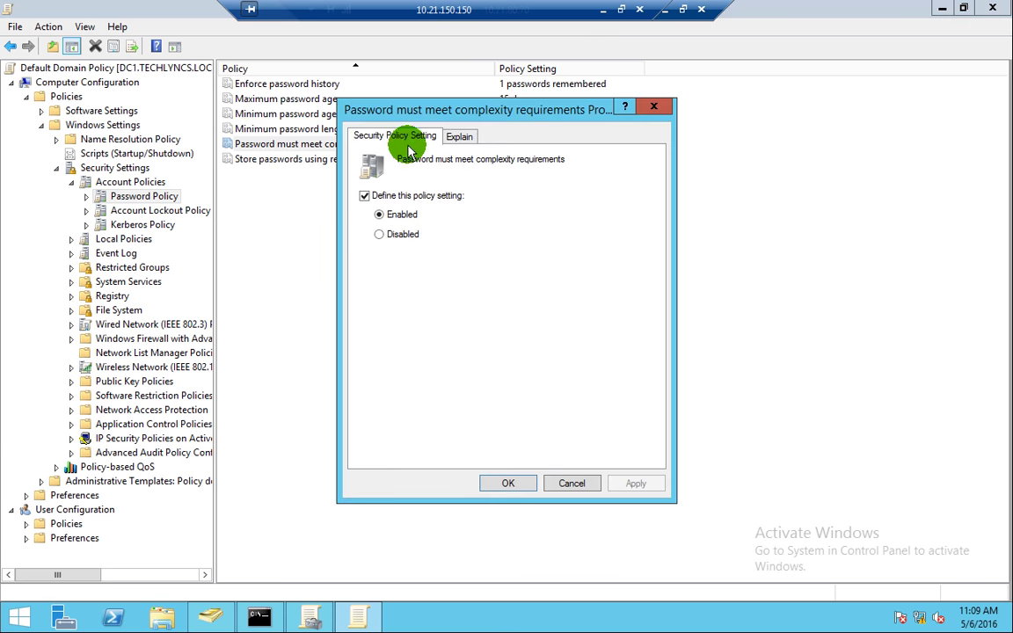
click(453, 135)
drag(609, 322, 429, 287)
click(431, 299)
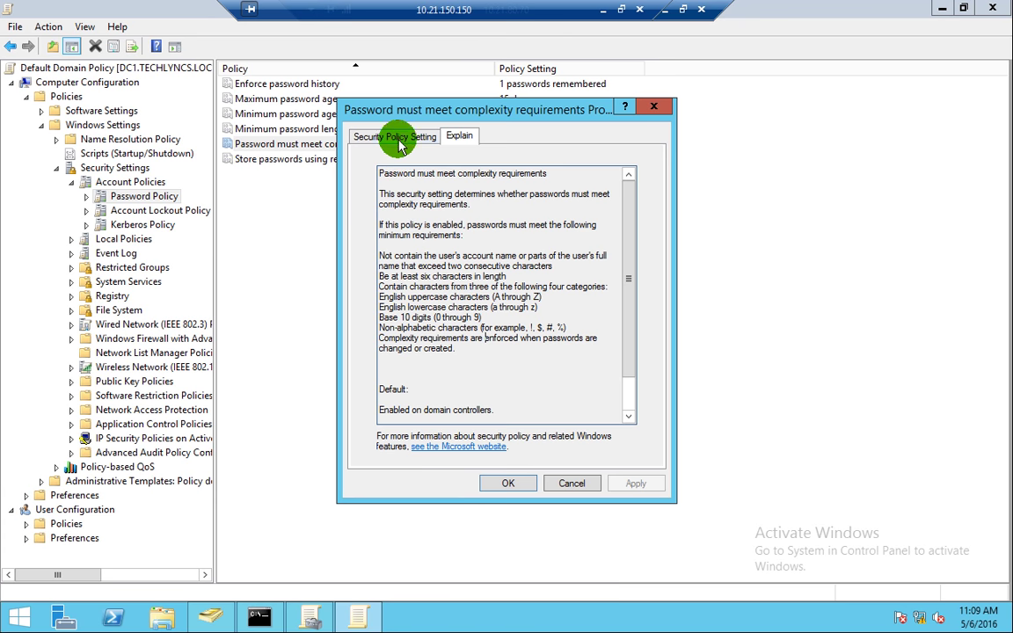
click(403, 141)
click(380, 234)
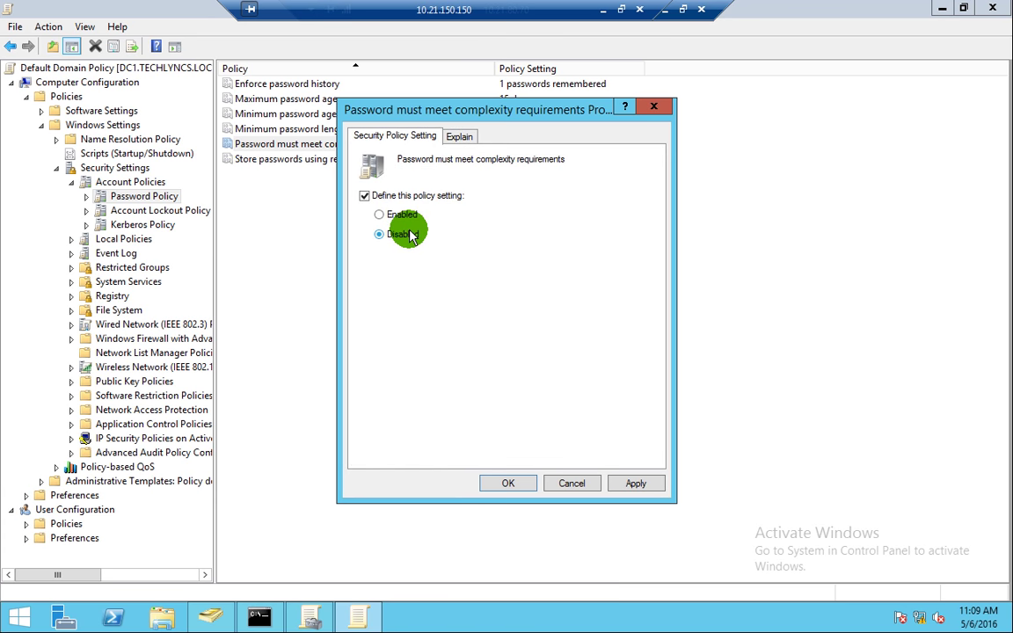
click(508, 484)
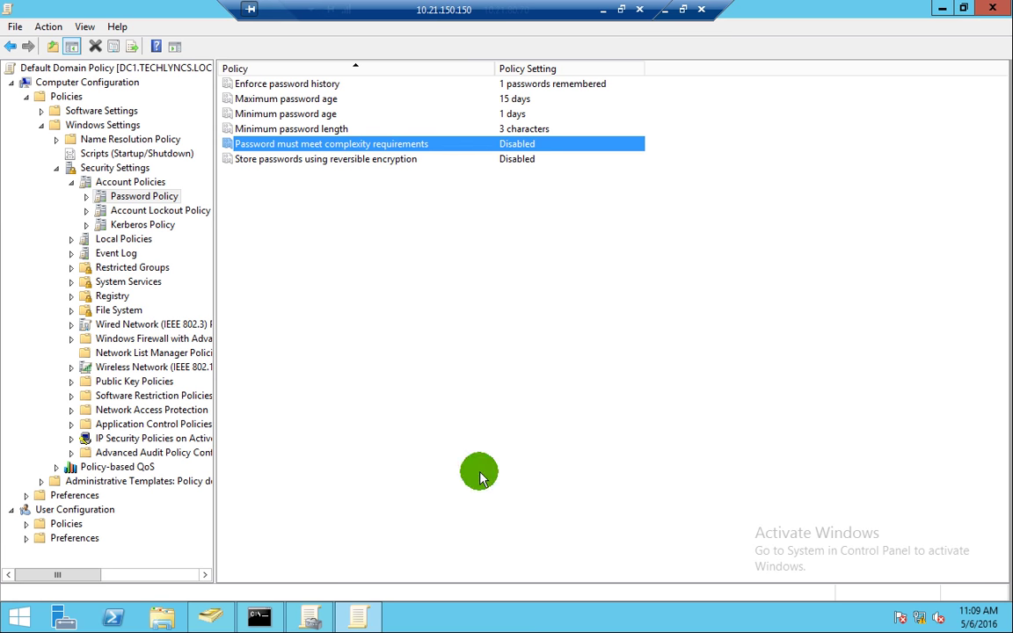
double_click(356, 161)
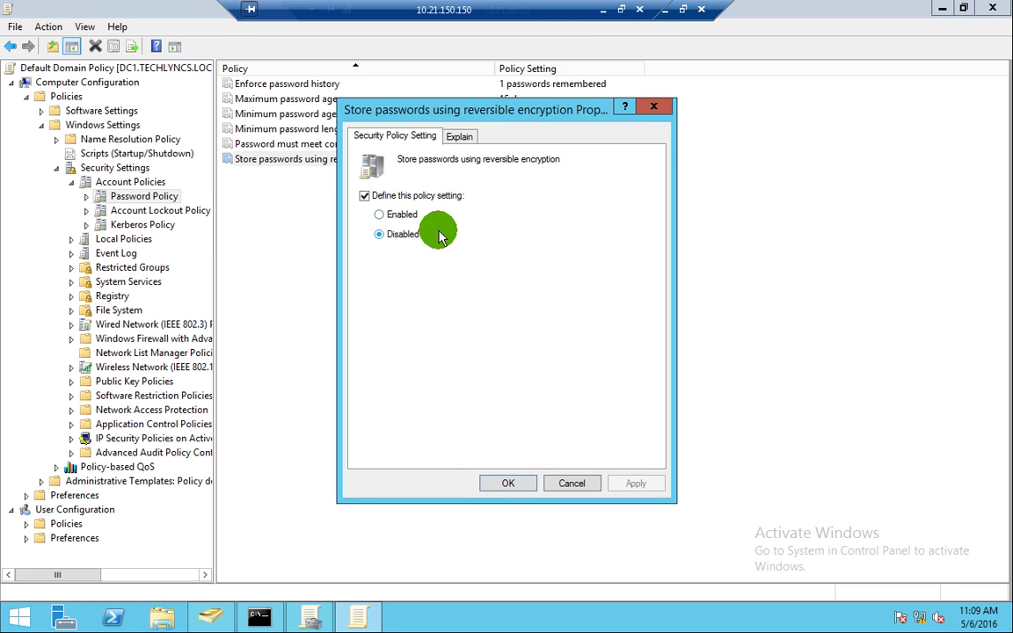
Step: Review the reversible encryption explanation about plaintext passwords and close it, leaving it Disabled
click(459, 136)
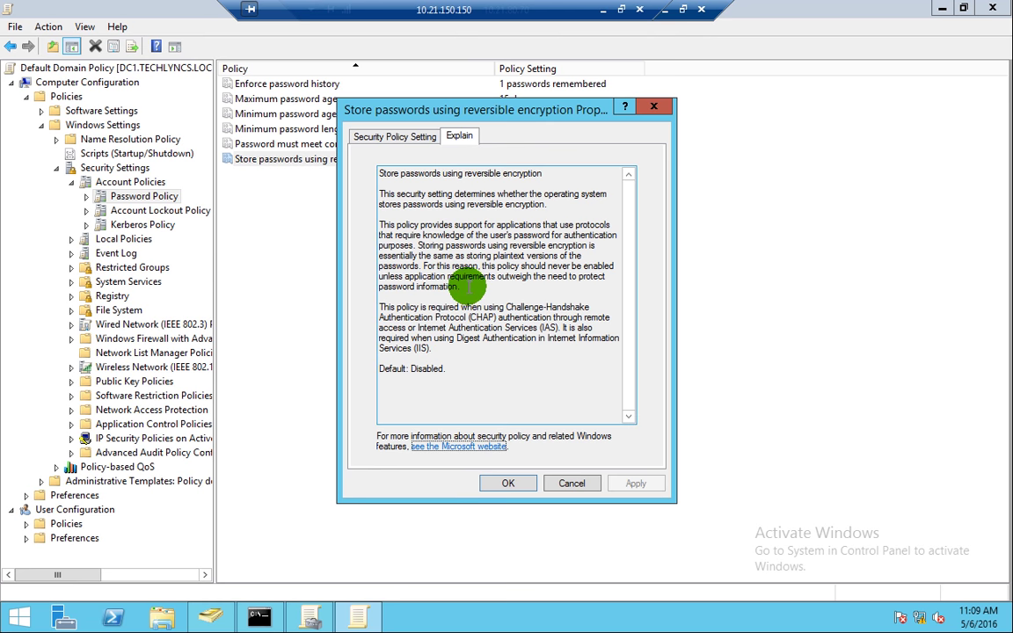
drag(413, 205, 483, 265)
click(483, 266)
drag(572, 255, 502, 255)
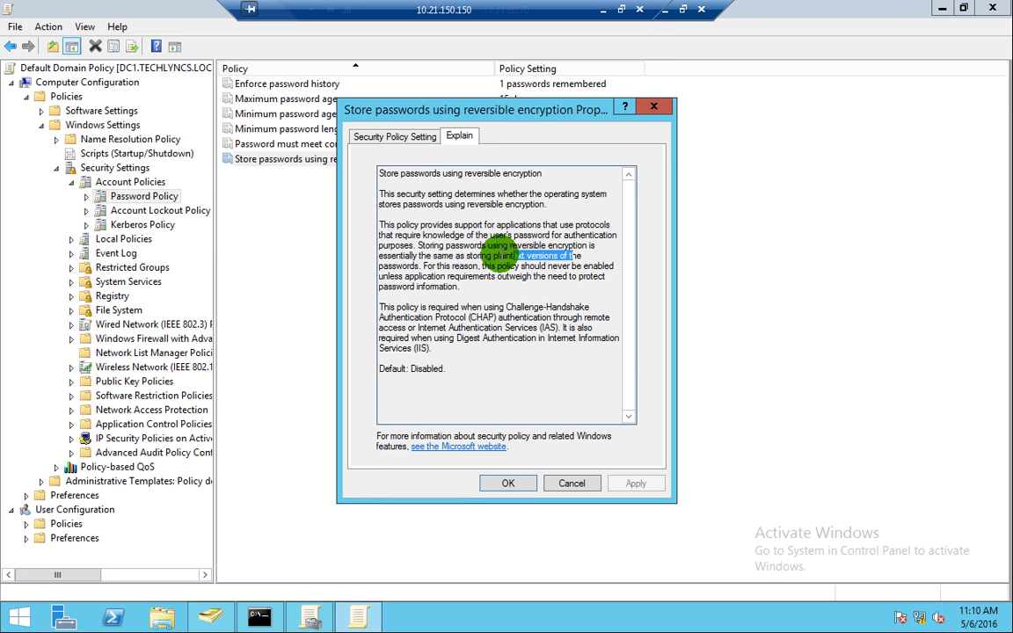
click(420, 239)
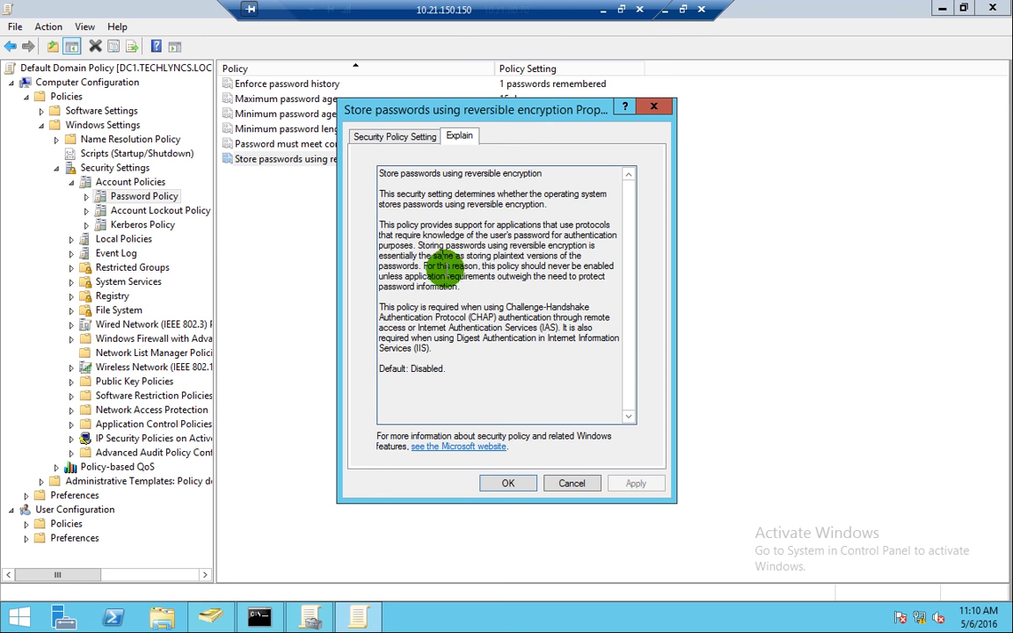
drag(460, 256, 489, 252)
click(491, 256)
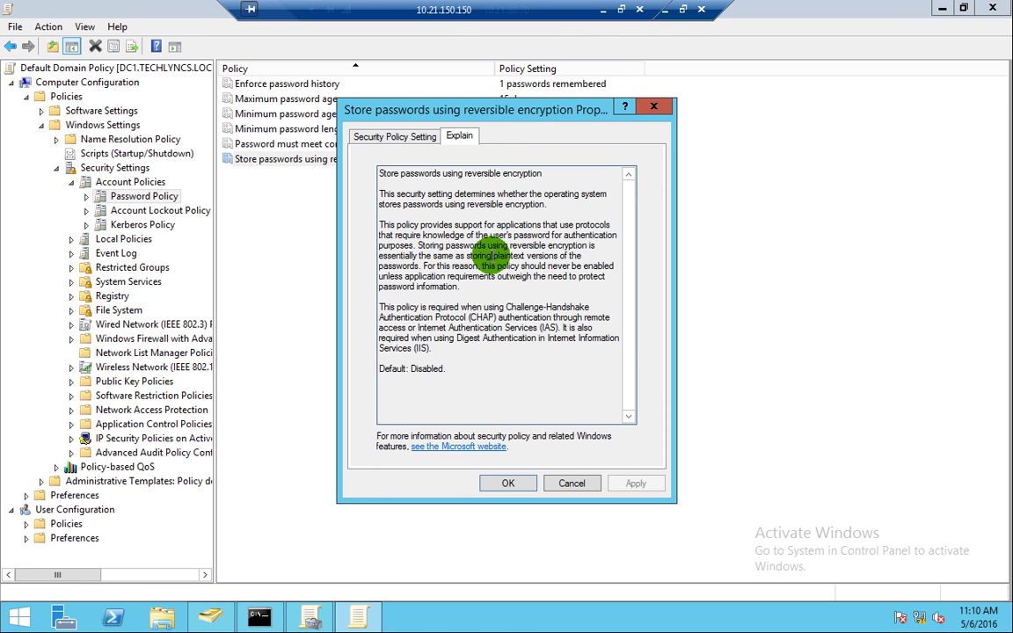
double_click(506, 255)
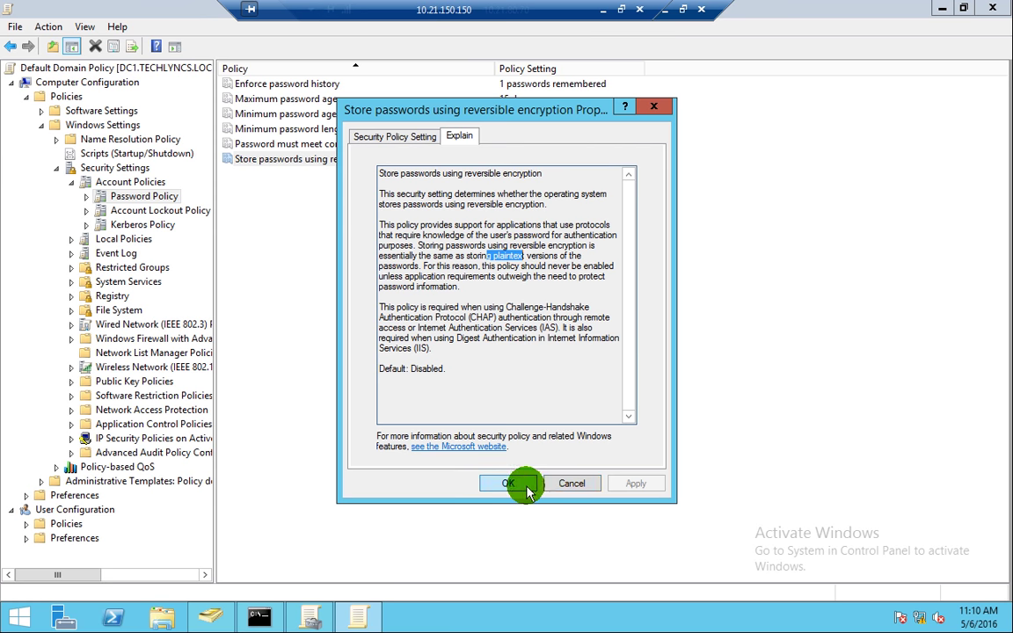
click(519, 485)
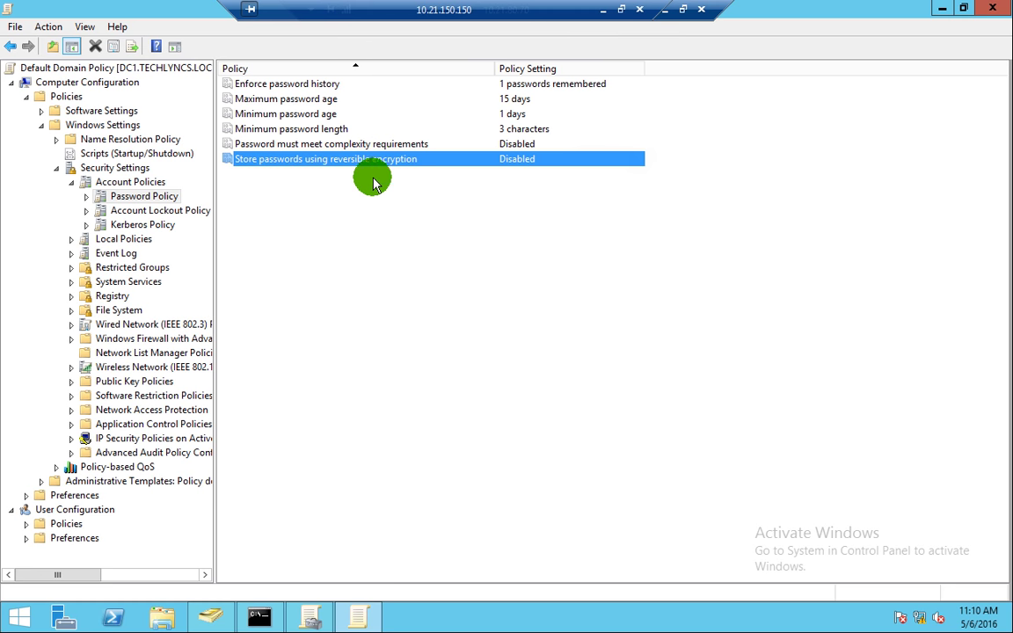
click(382, 104)
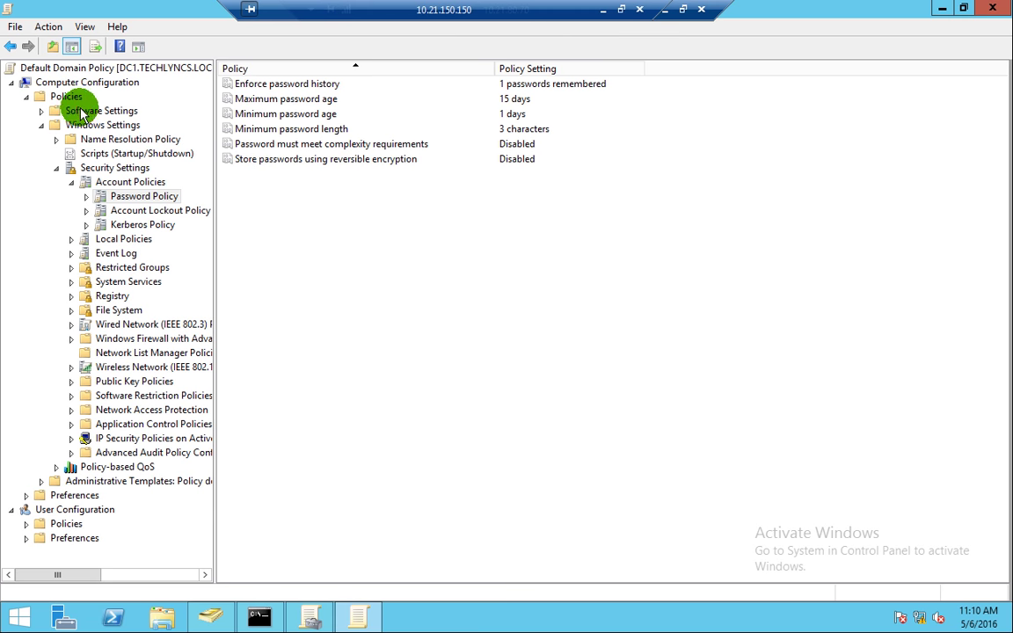
Step: Restore the editor window, move it right, and minimize it to show the desktop
double_click(138, 11)
drag(340, 117, 431, 105)
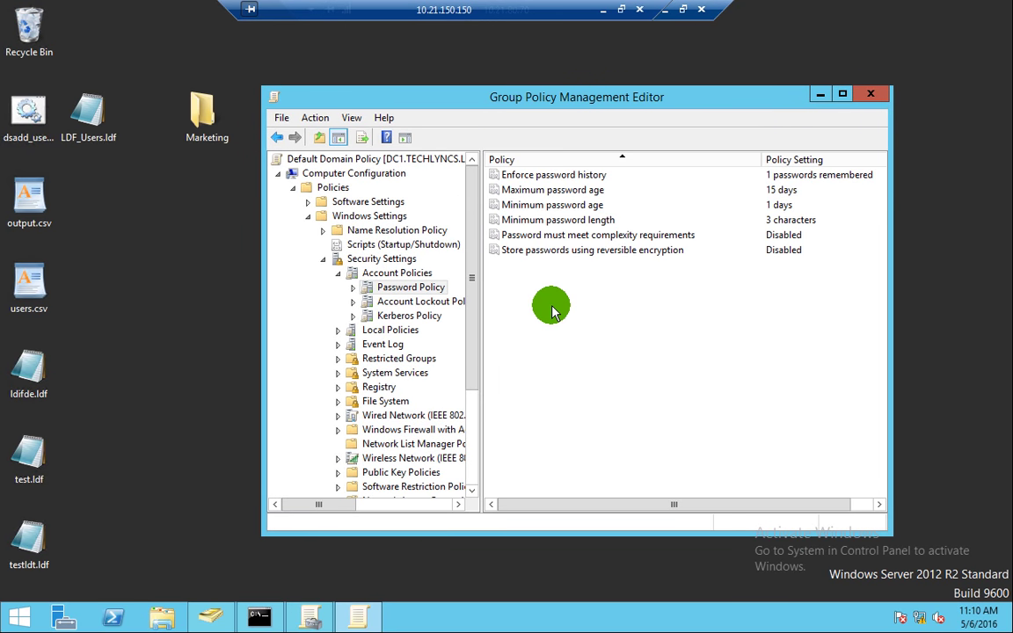
click(828, 110)
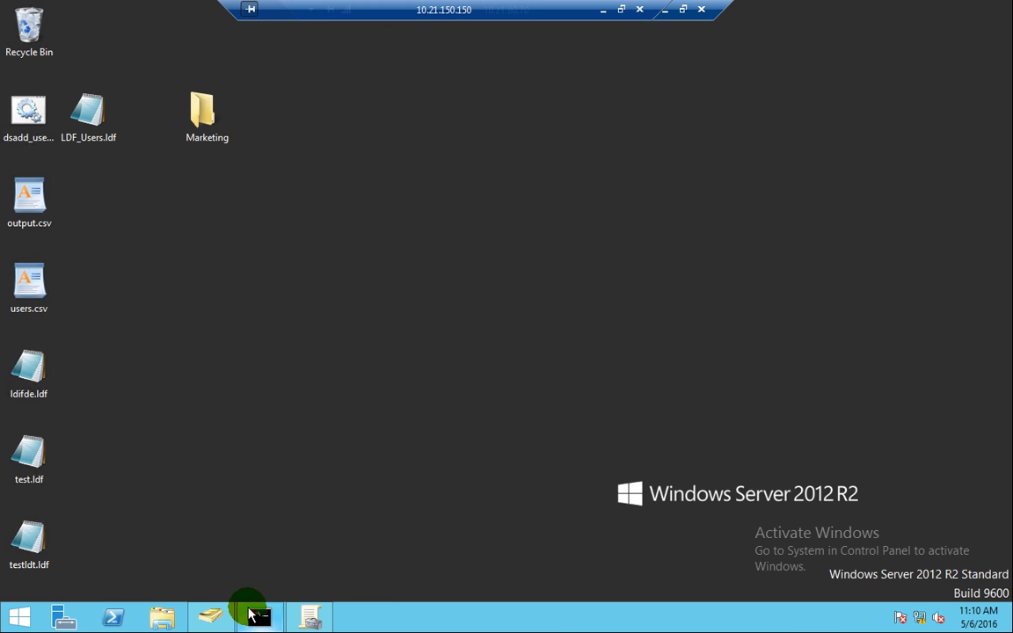
Step: Switch past Active Directory Users and Computers to put the Command Prompt with earlier gpupdate results in front
click(255, 615)
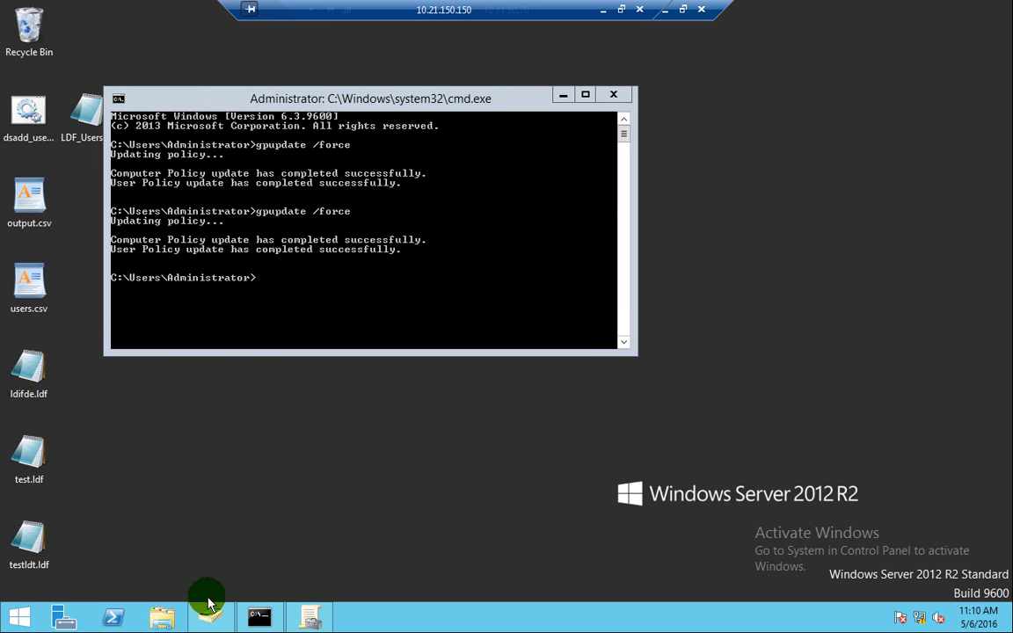
click(210, 615)
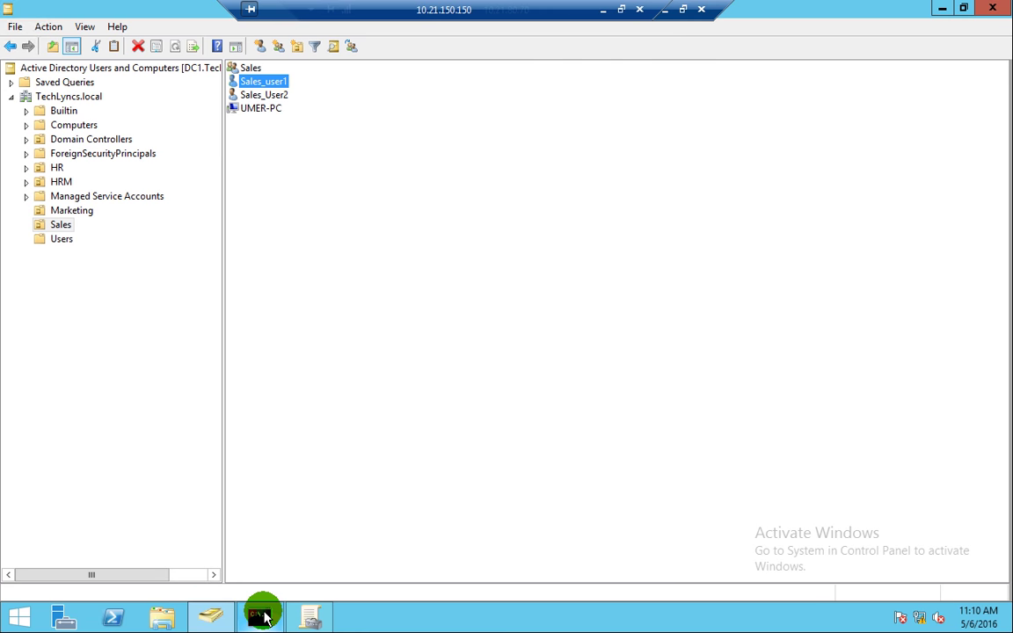
click(264, 619)
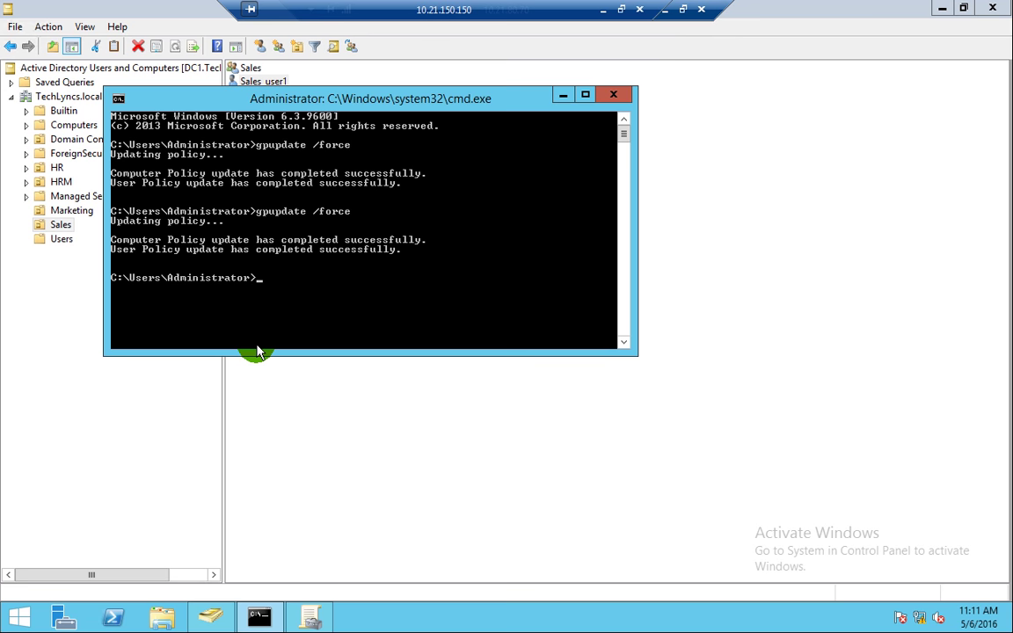
Step: Rerun gpupdate /force, move the console aside, and show the Users container in ADUC
key(Up)
key(Return)
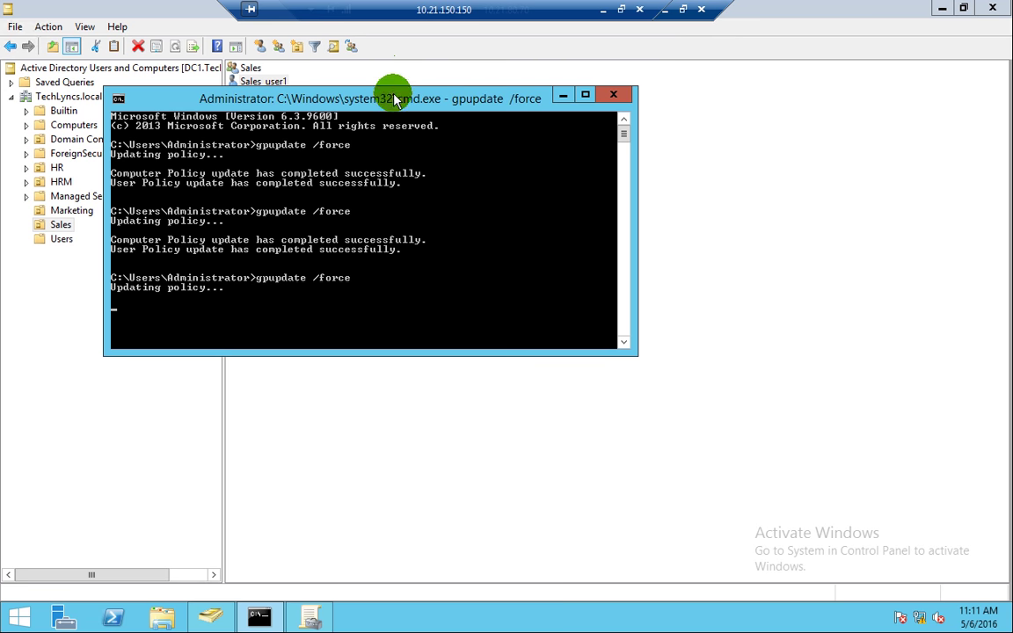
drag(342, 102, 429, 137)
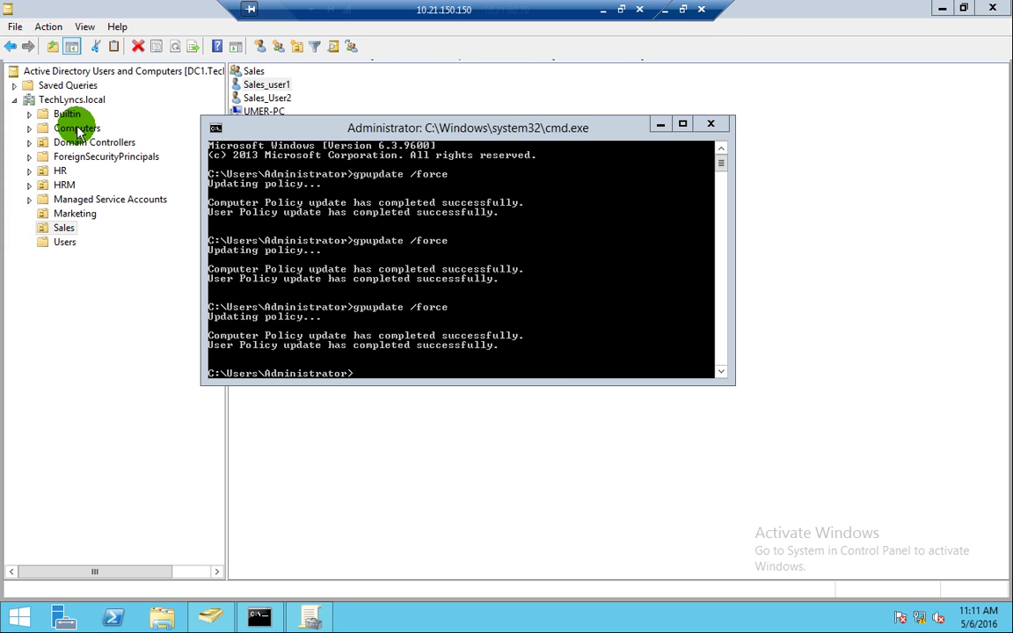
click(66, 243)
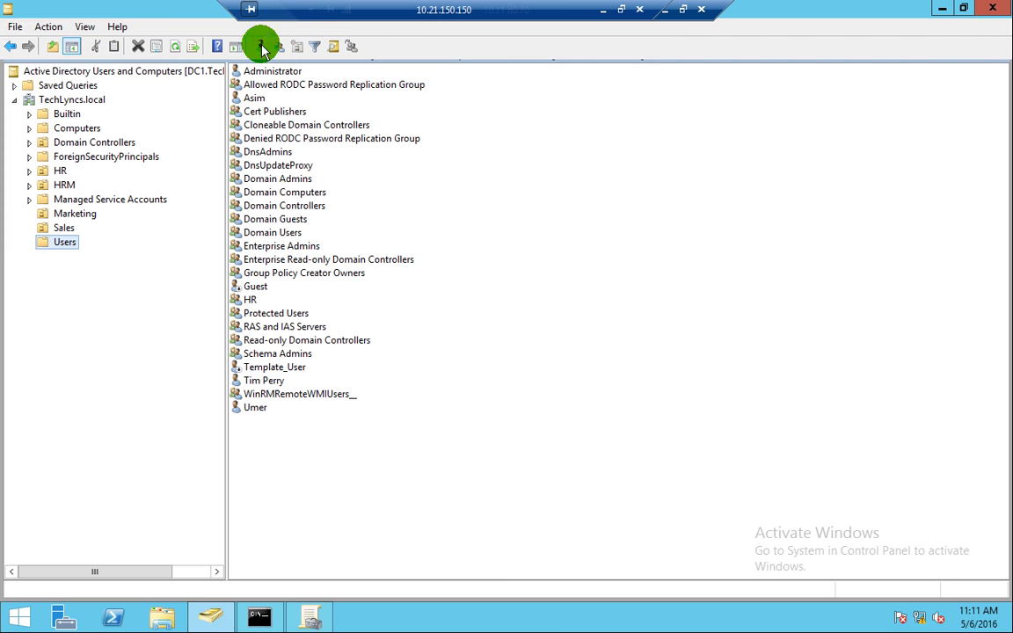
Step: Start a new user 'testuser1' in the Sales unit with logon name 't' and enter its password
click(62, 228)
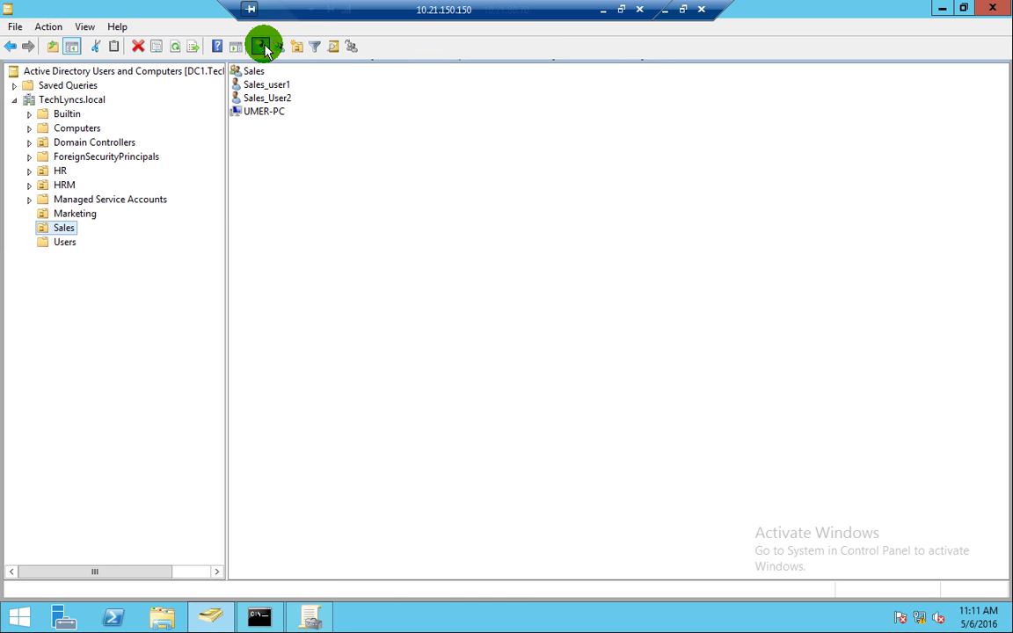
click(262, 46)
drag(189, 26, 445, 207)
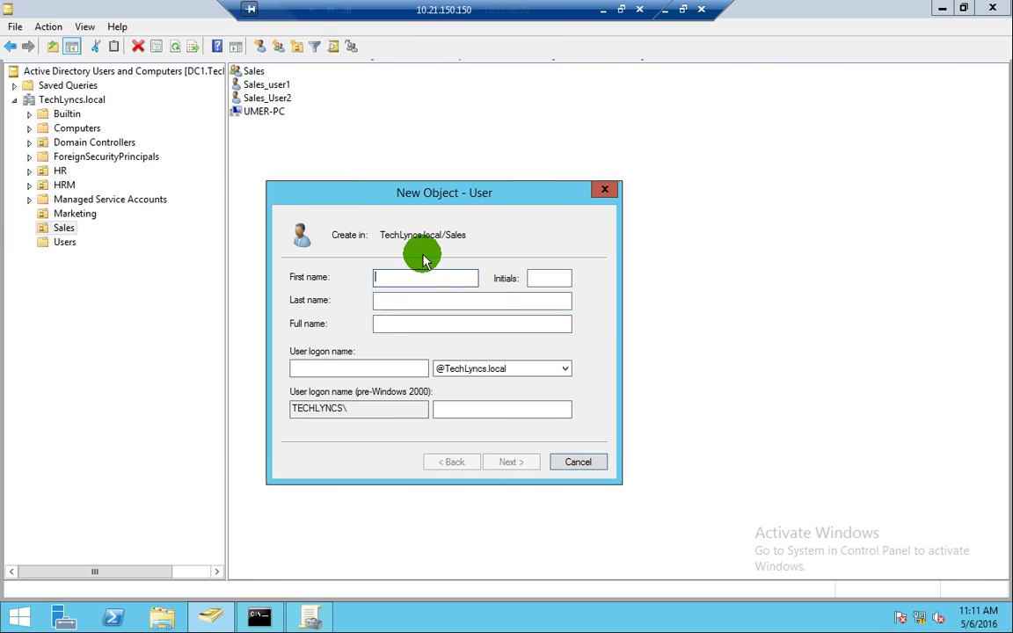
text(test)
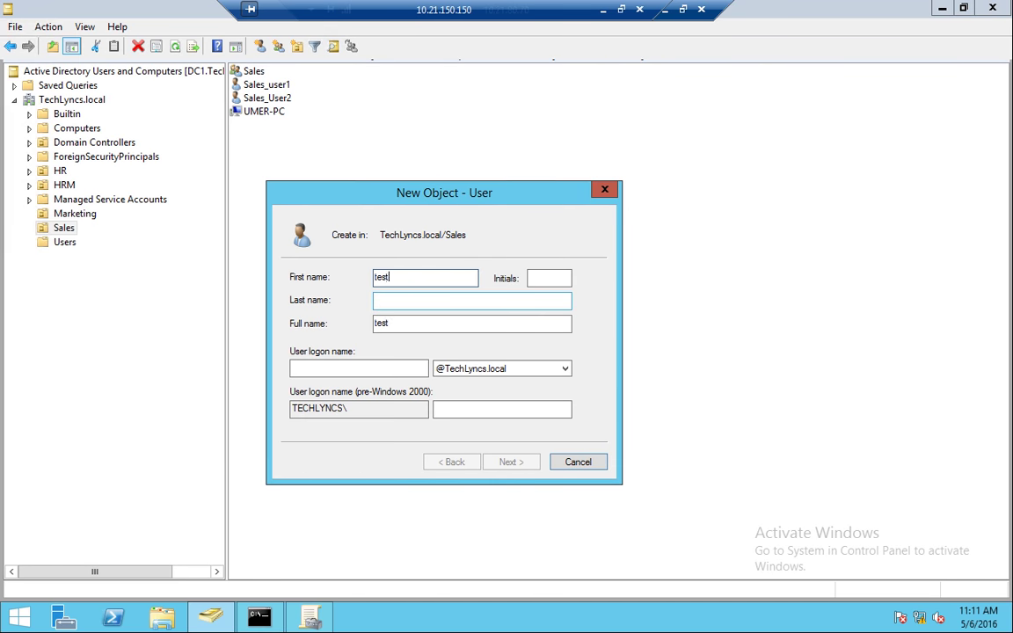
text(user1)
key(Tab)
key(Tab)
key(Tab)
key(Tab)
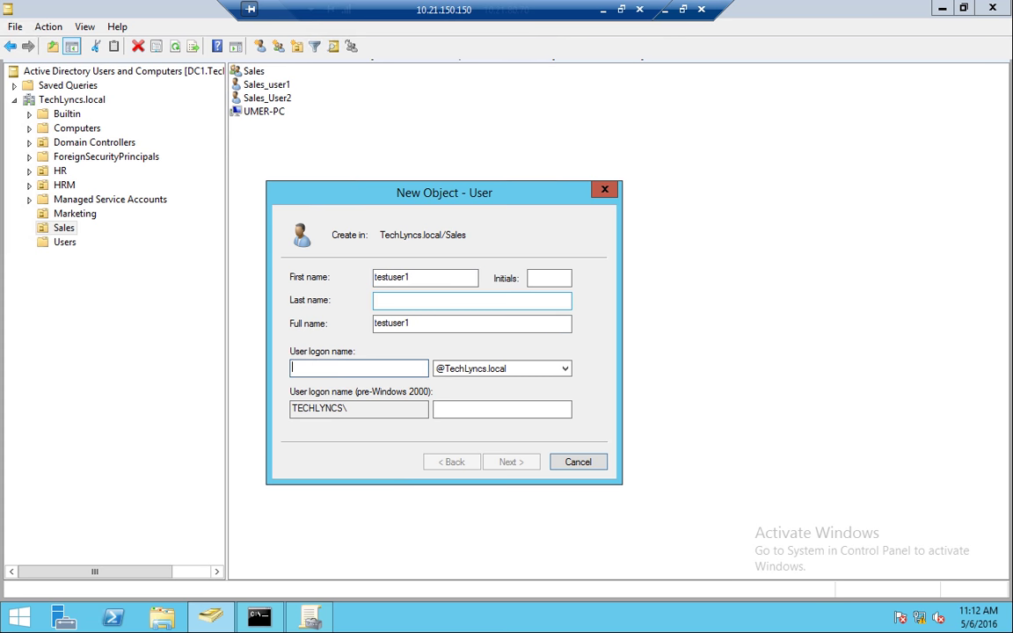
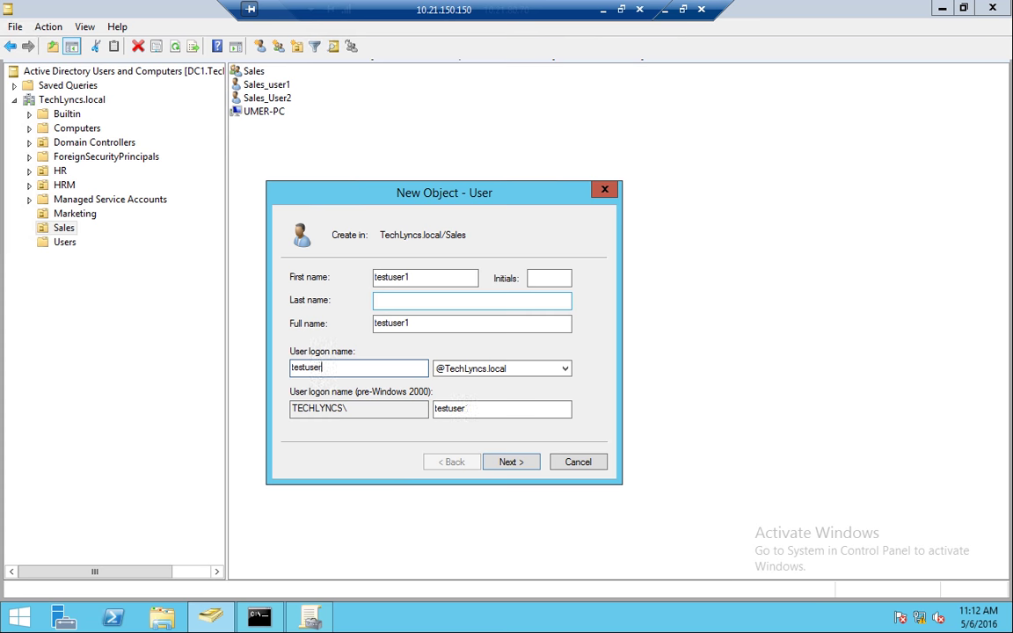
key(Return)
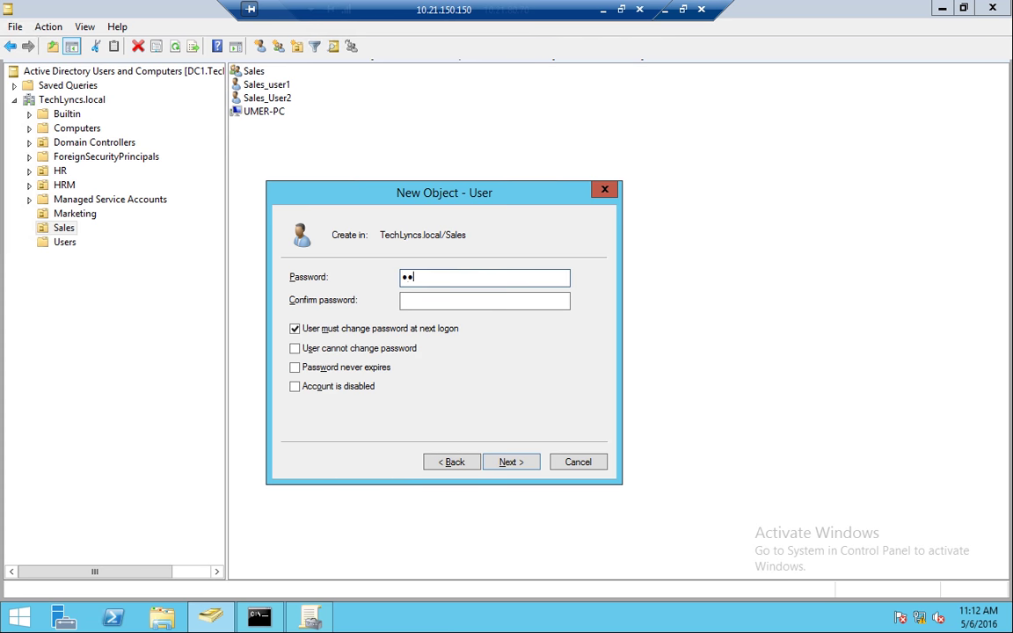
click(484, 301)
Step: Bring the Group Policy Management window to the front
click(329, 620)
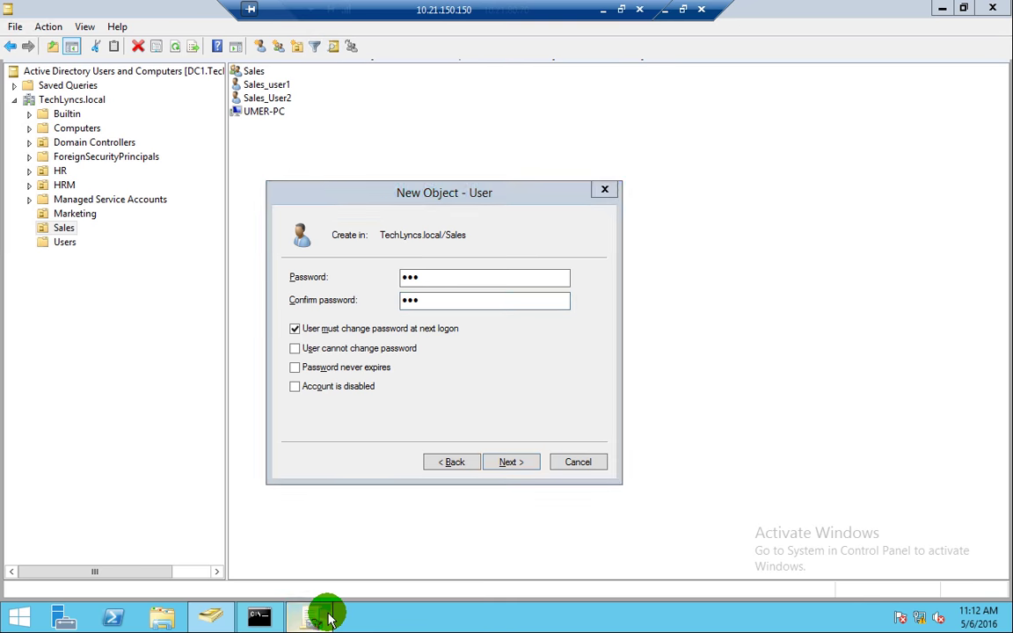
click(328, 620)
click(328, 619)
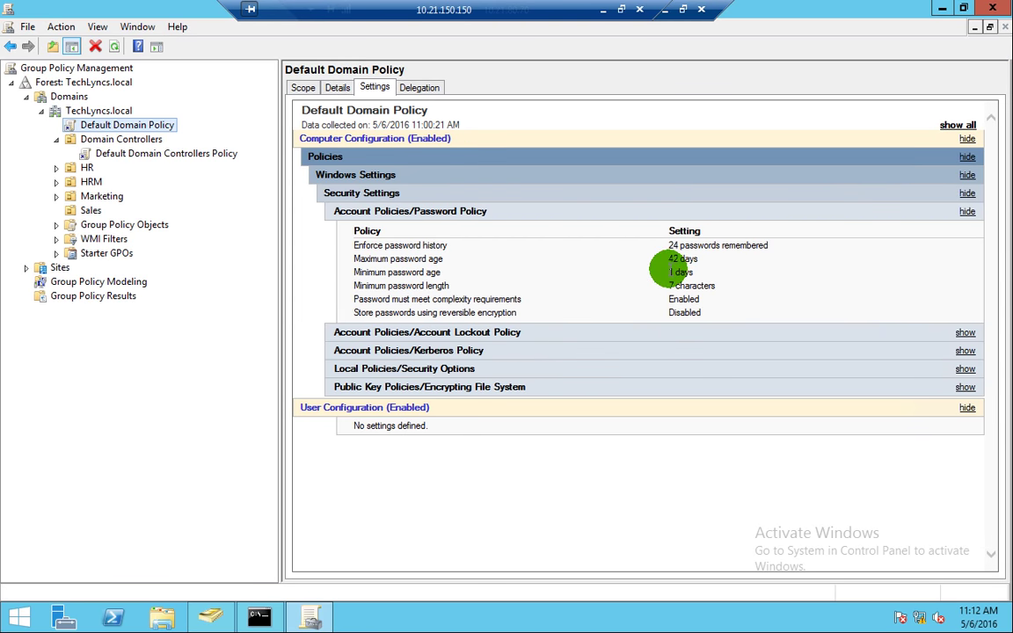
Step: Refresh the Default Domain Policy report and highlight the updated Password Policy values
right_click(130, 128)
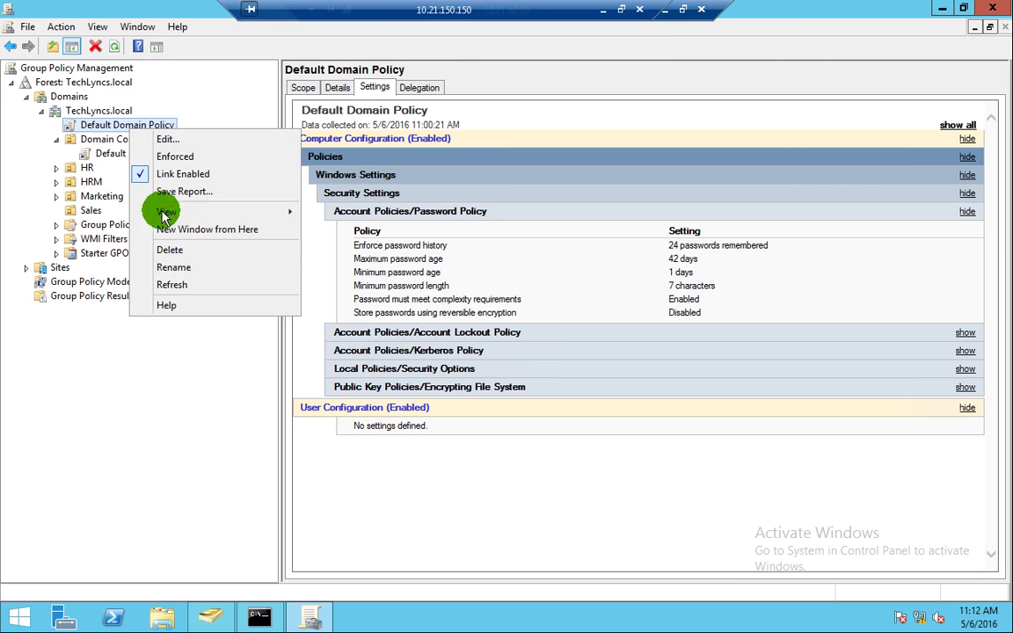
click(174, 283)
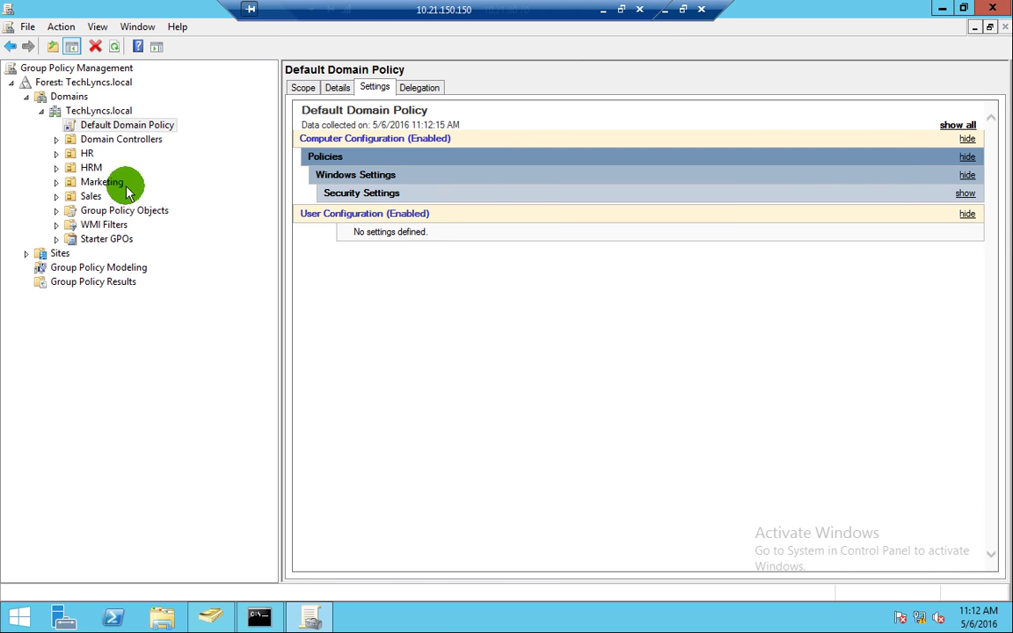
click(396, 175)
click(393, 178)
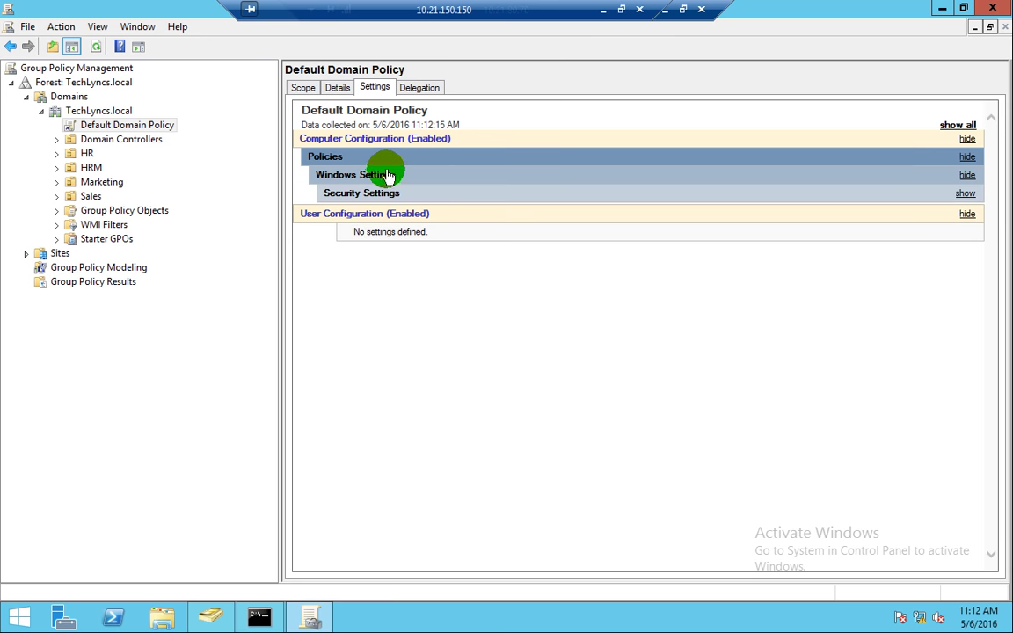
click(387, 195)
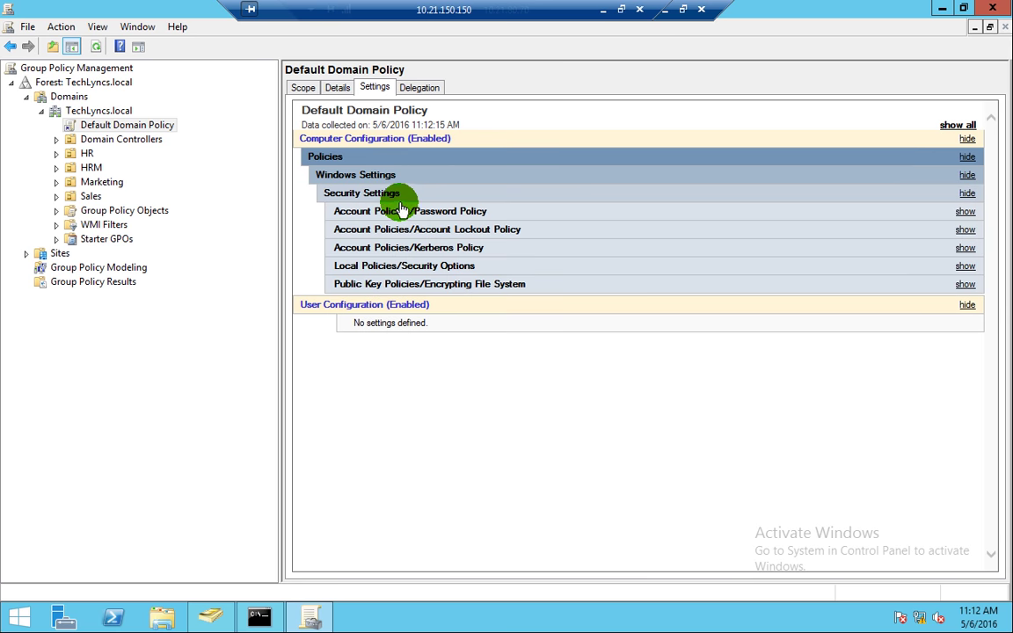
click(402, 210)
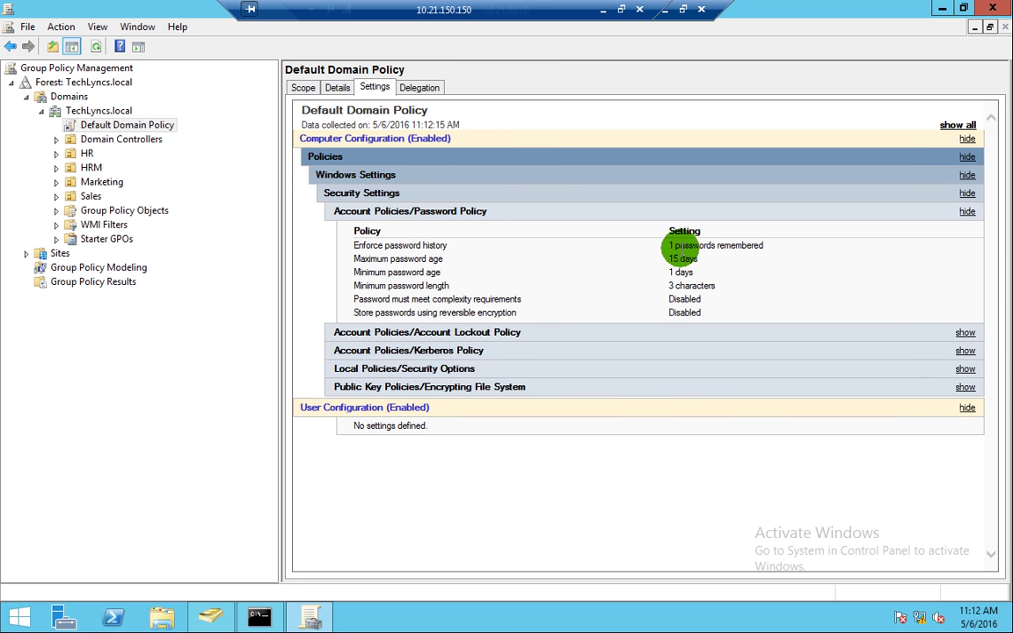
double_click(685, 247)
double_click(691, 286)
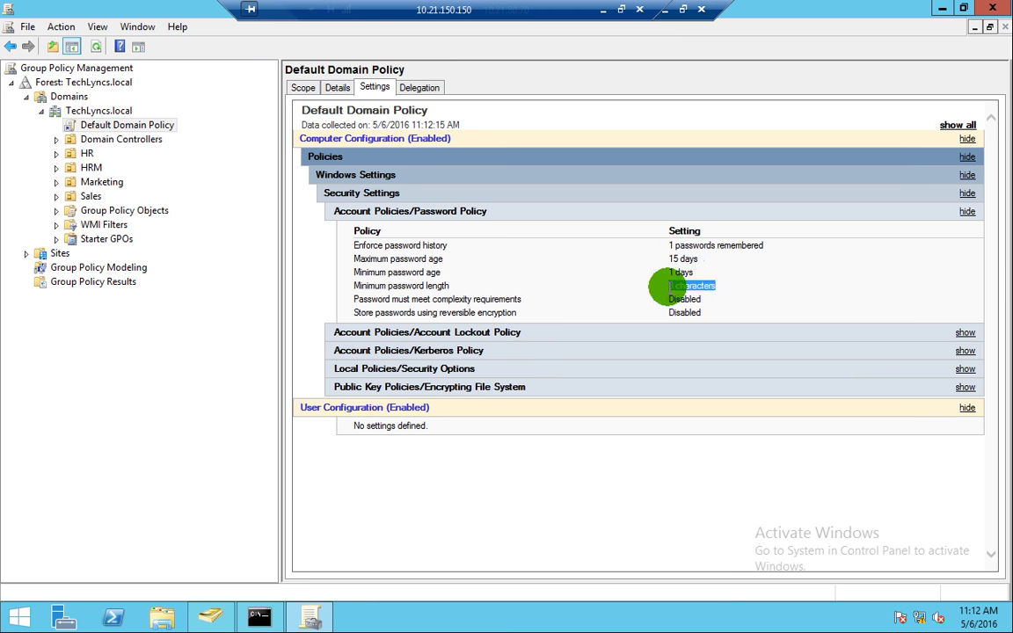
drag(708, 285, 595, 244)
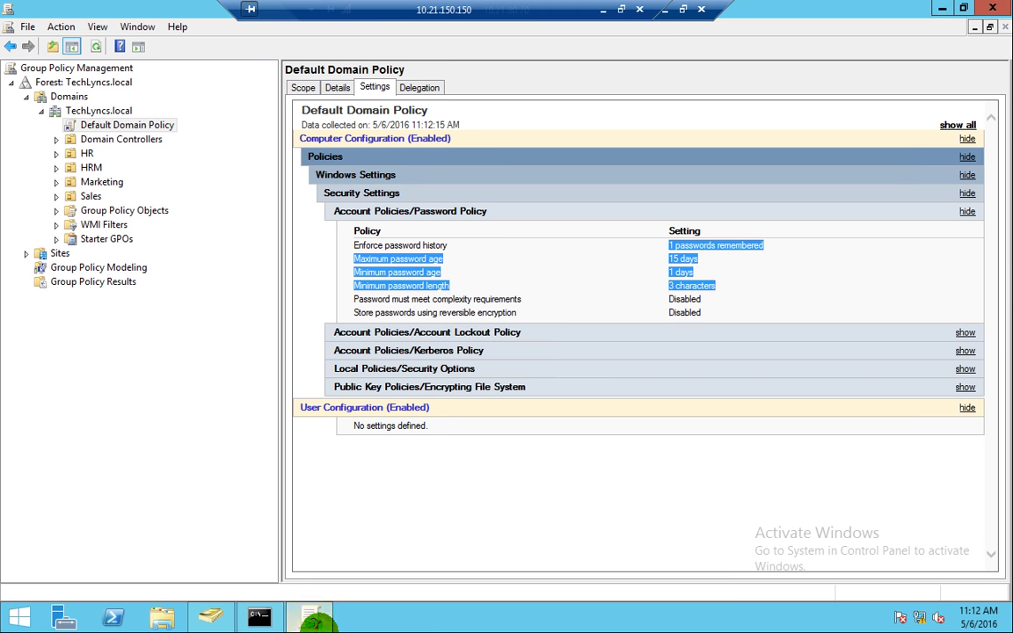
Step: Finish creating testuser1 without requiring a password change at next logon
click(210, 618)
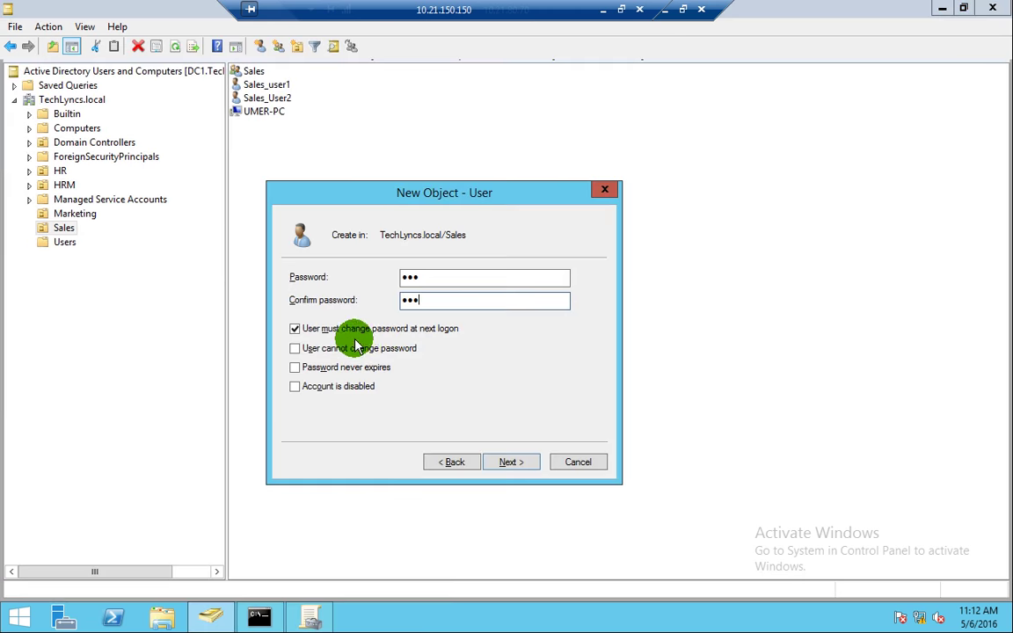
click(427, 329)
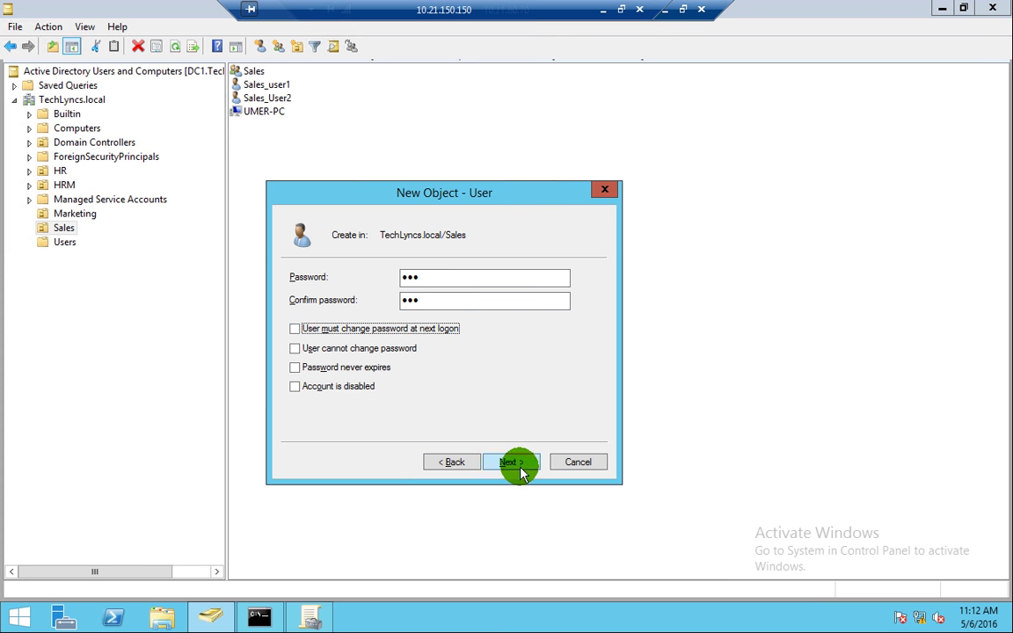
click(516, 463)
click(516, 461)
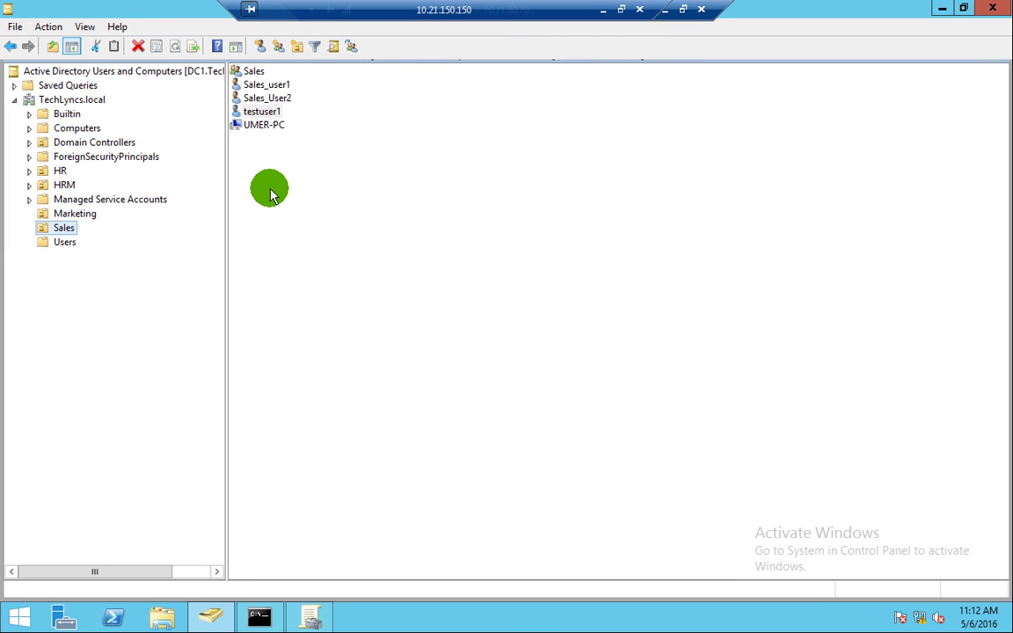
click(327, 314)
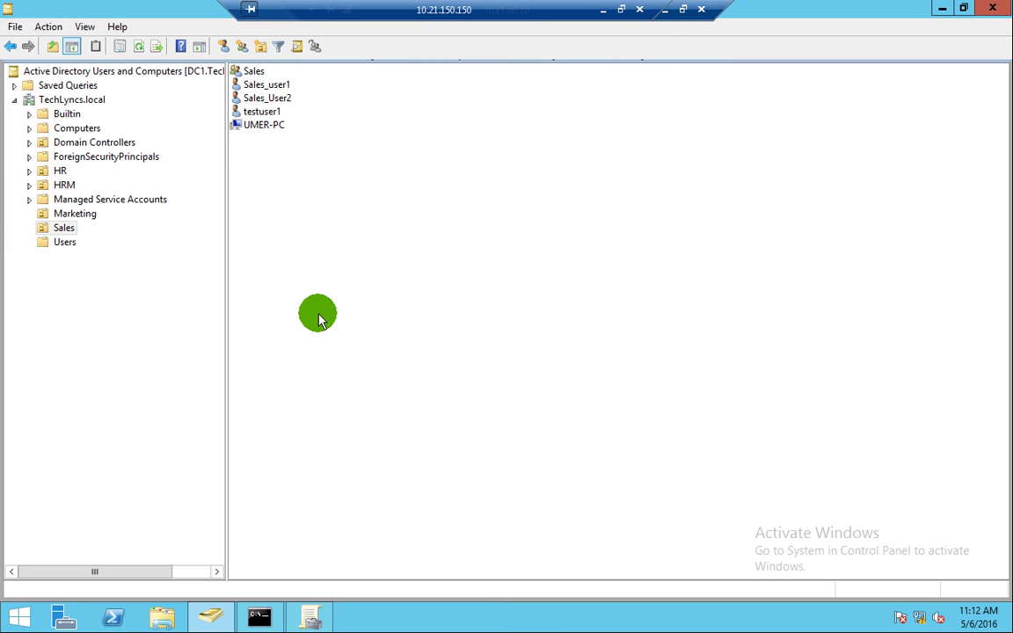
Step: Edit Default Domain Policy in a maximized Group Policy Management Editor with a wider tree pane
click(299, 620)
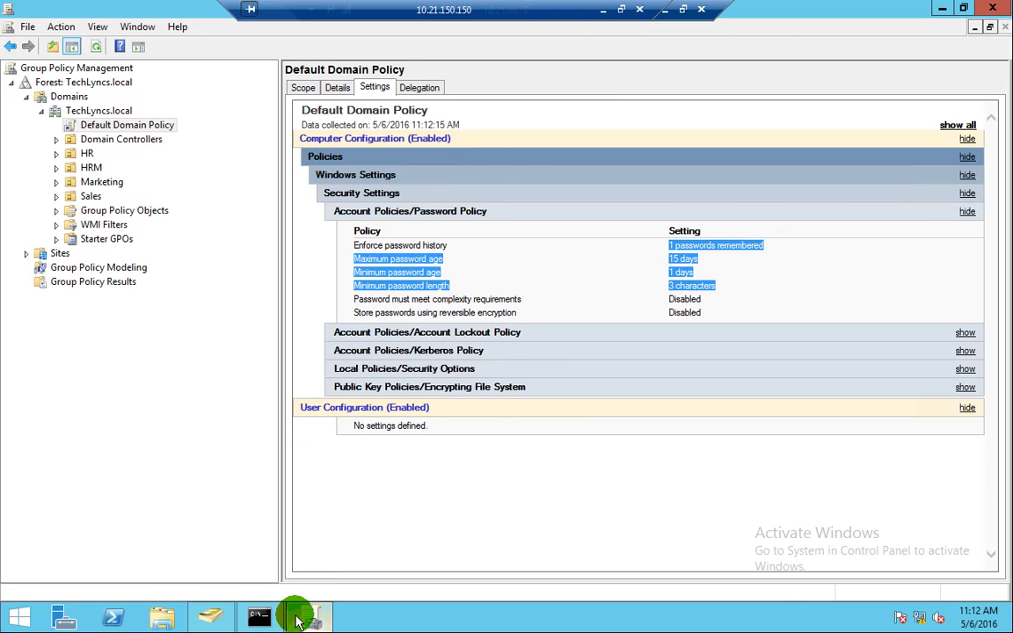
right_click(118, 129)
click(128, 135)
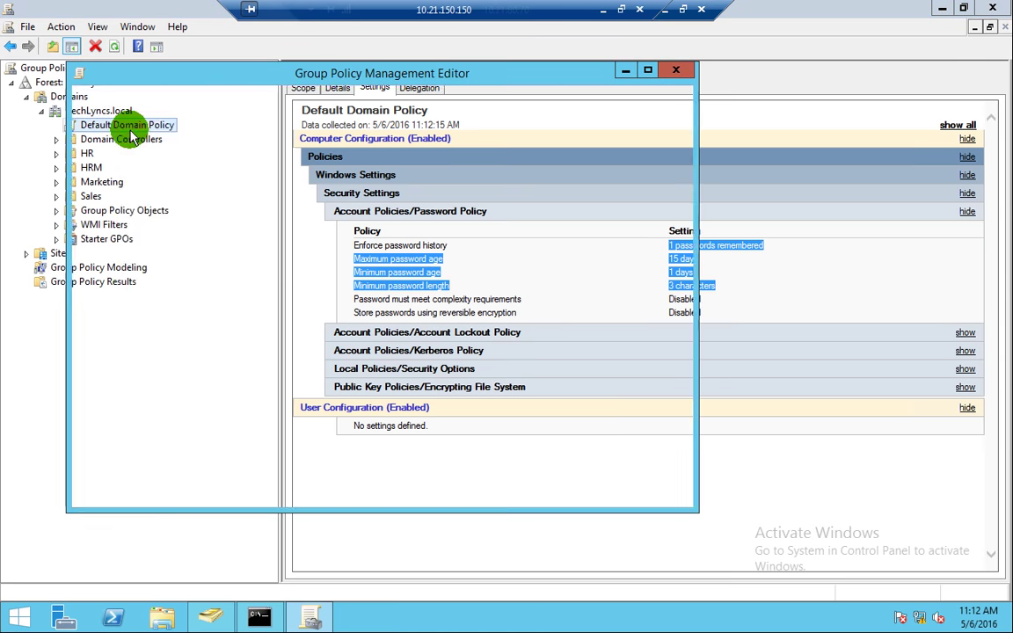
double_click(329, 74)
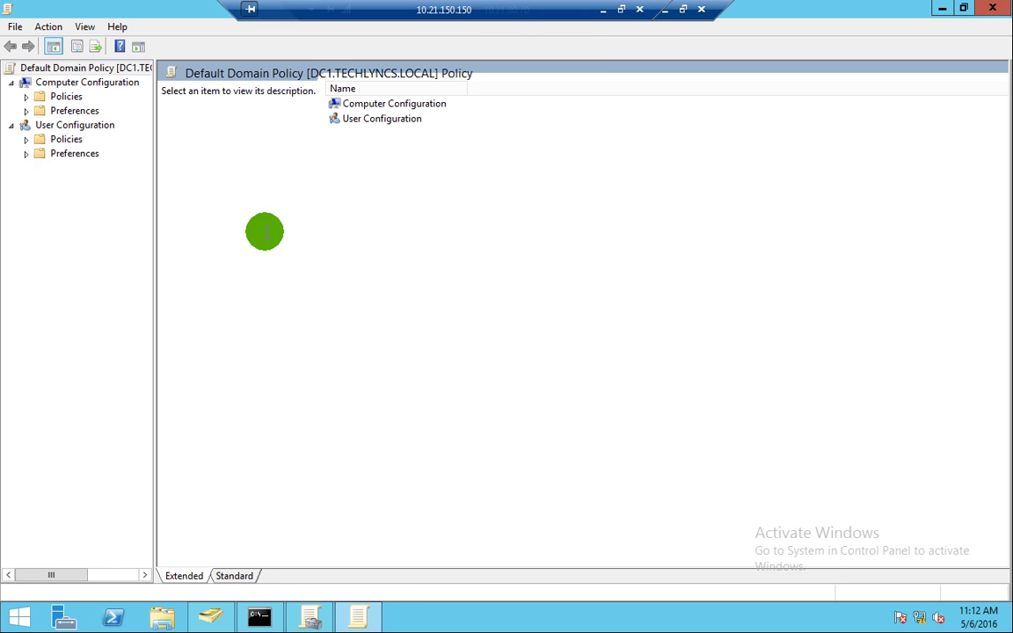
drag(158, 183, 186, 190)
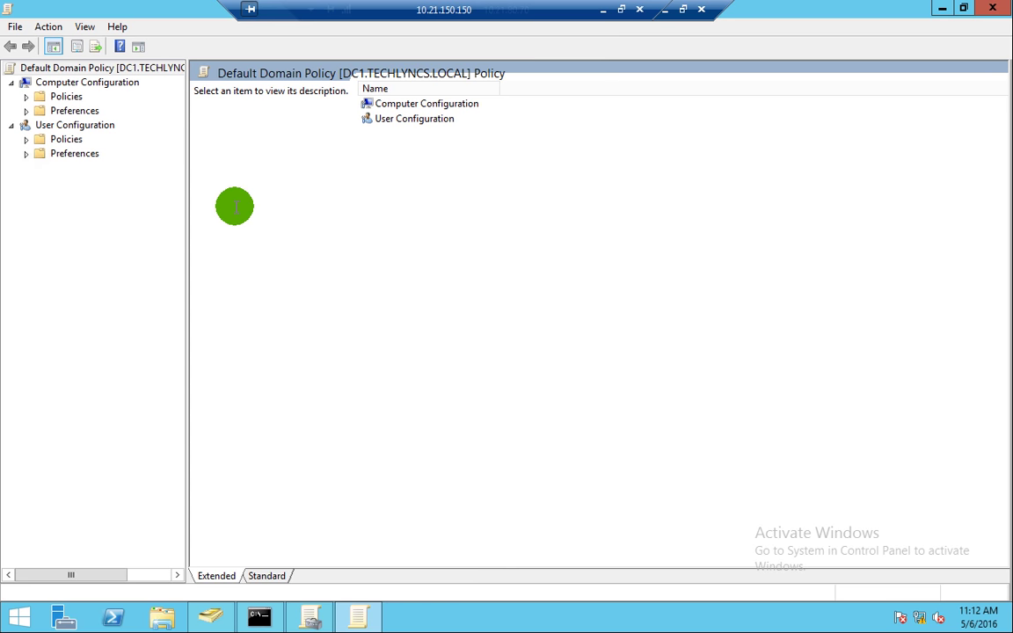
Step: Expand Policies > Windows Settings > Security Settings > Account Policies down to Account Lockout Policy
double_click(67, 98)
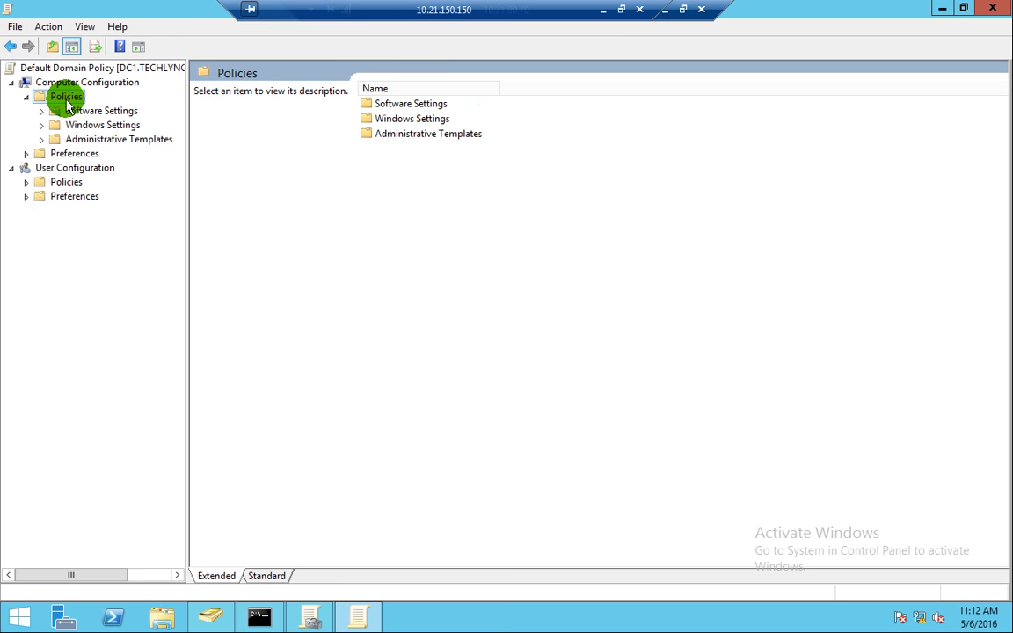
click(104, 138)
double_click(103, 126)
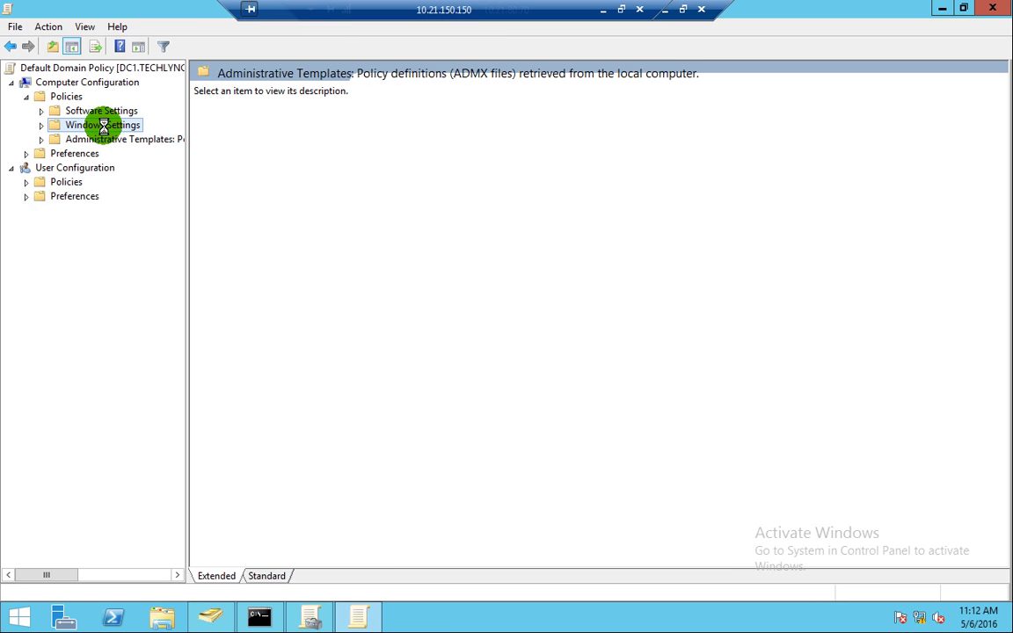
click(132, 168)
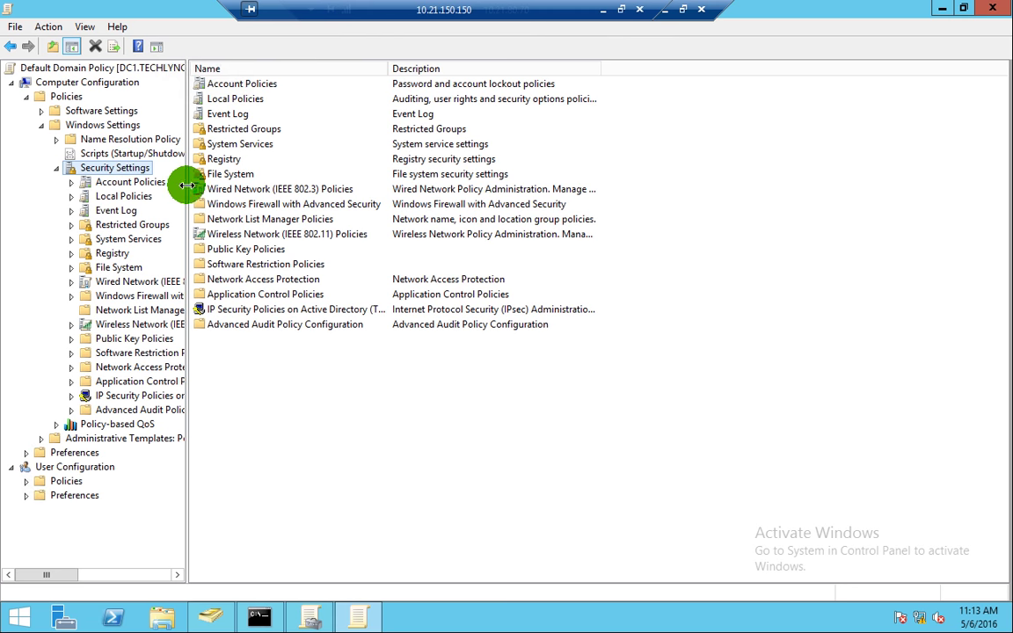
drag(187, 89, 252, 89)
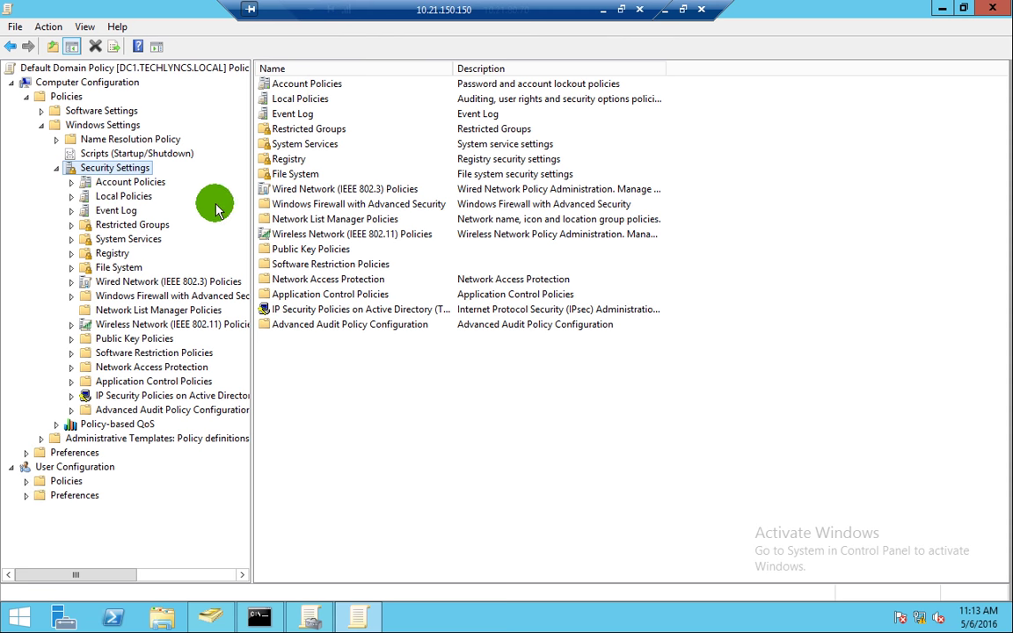
double_click(132, 196)
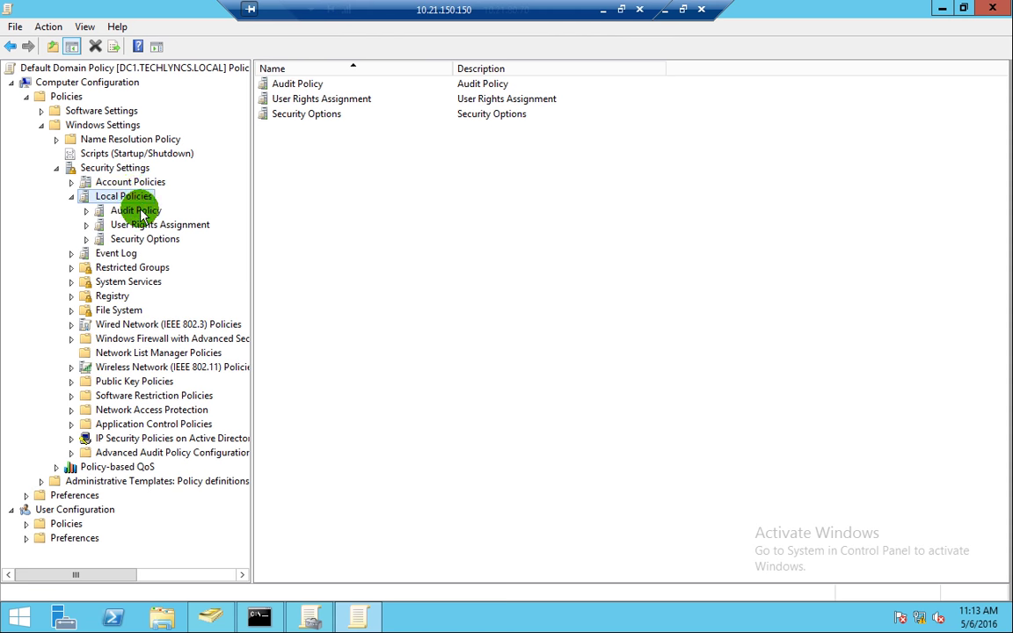
double_click(130, 183)
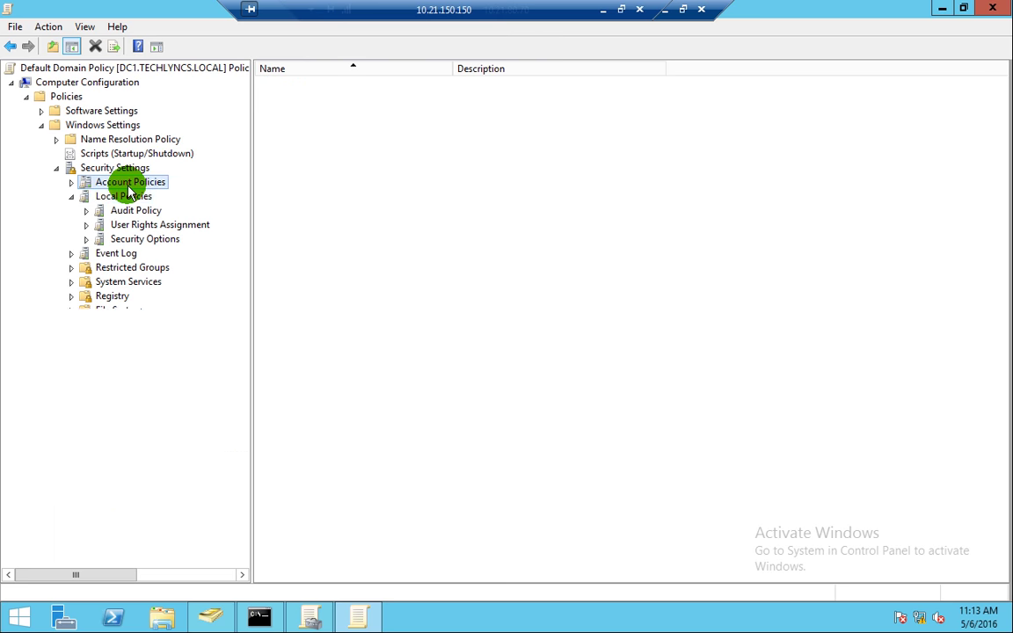
click(308, 147)
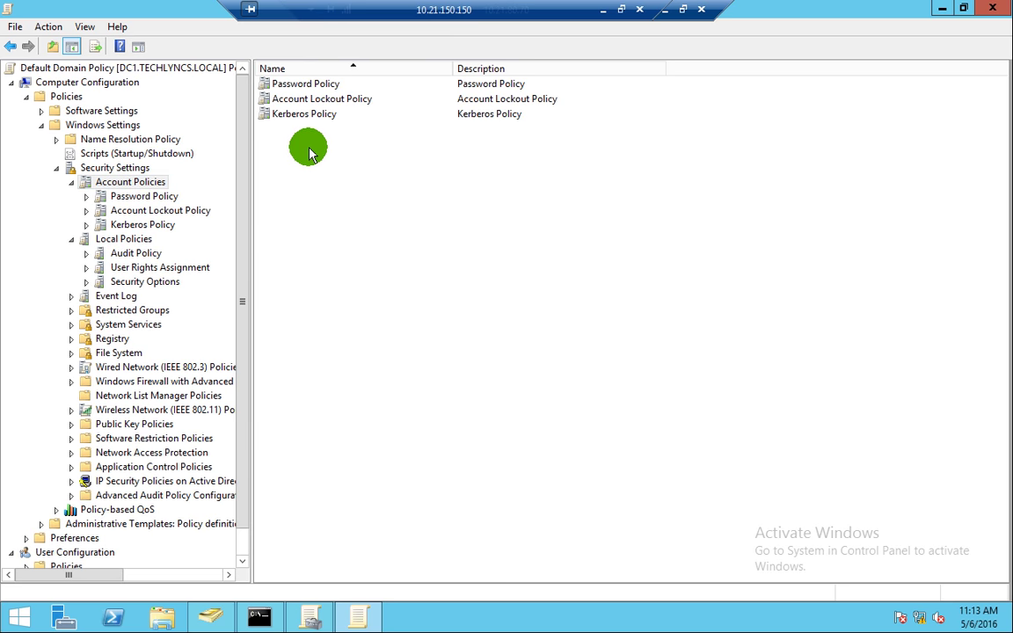
double_click(321, 100)
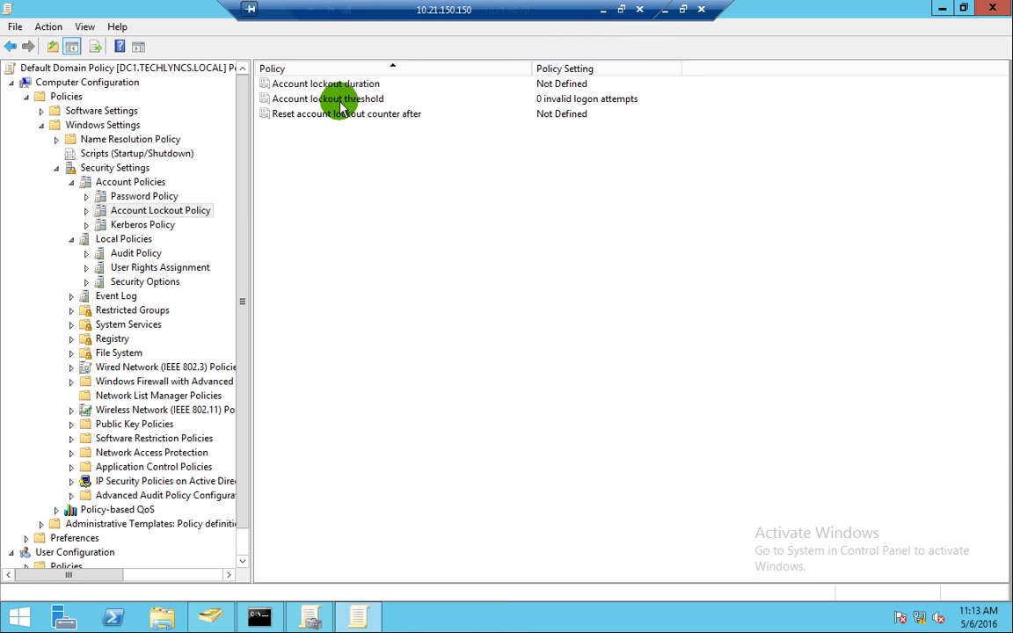
Step: Set Account lockout threshold to 3 attempts, accepting suggested 30-minute duration and reset counter
double_click(342, 102)
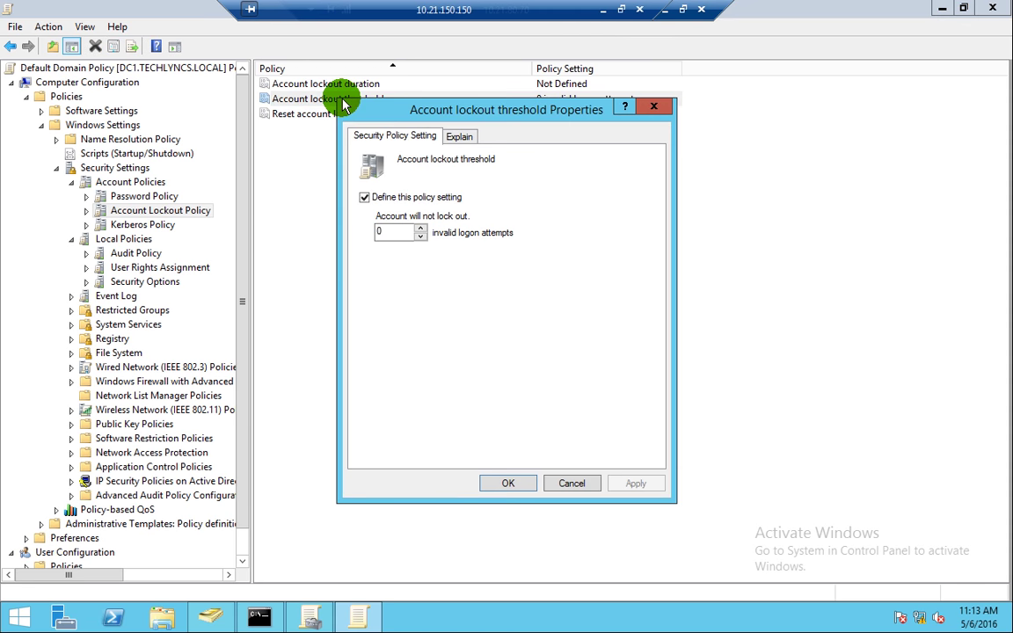
double_click(398, 233)
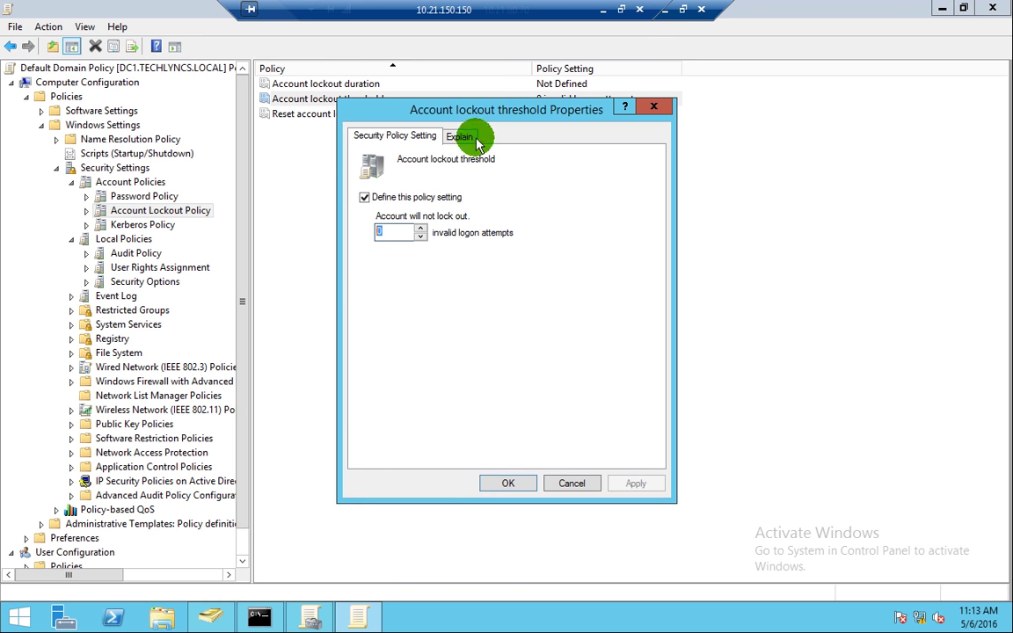
drag(475, 109, 533, 114)
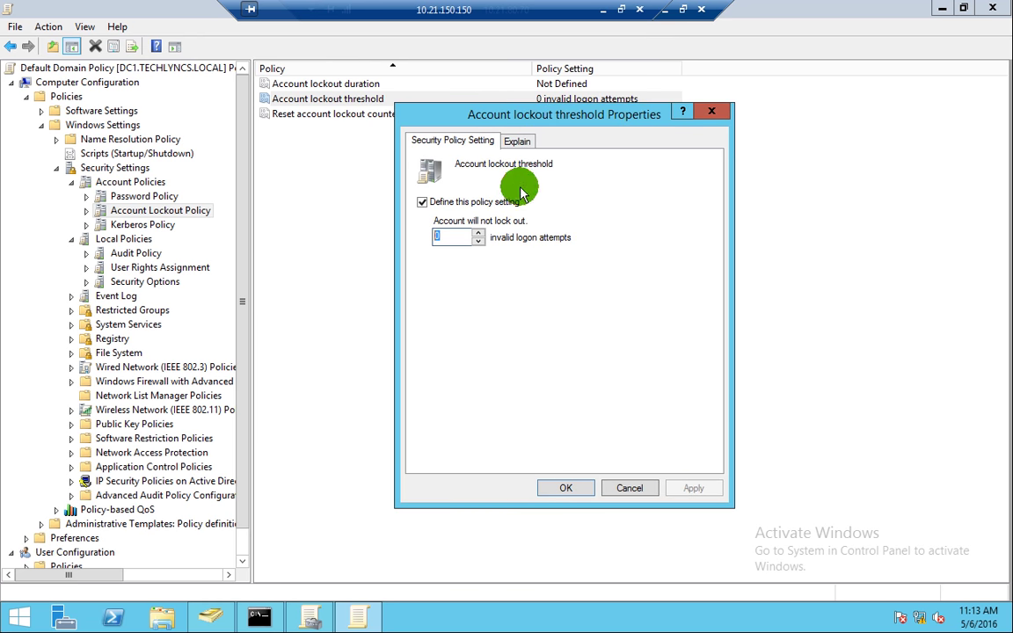
text(3)
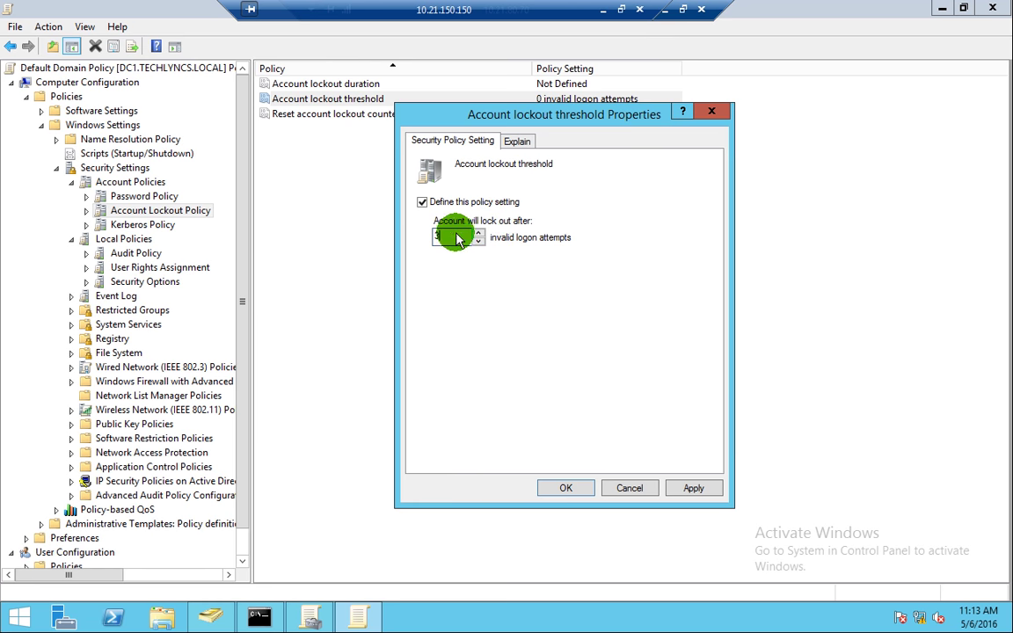
drag(435, 237, 560, 239)
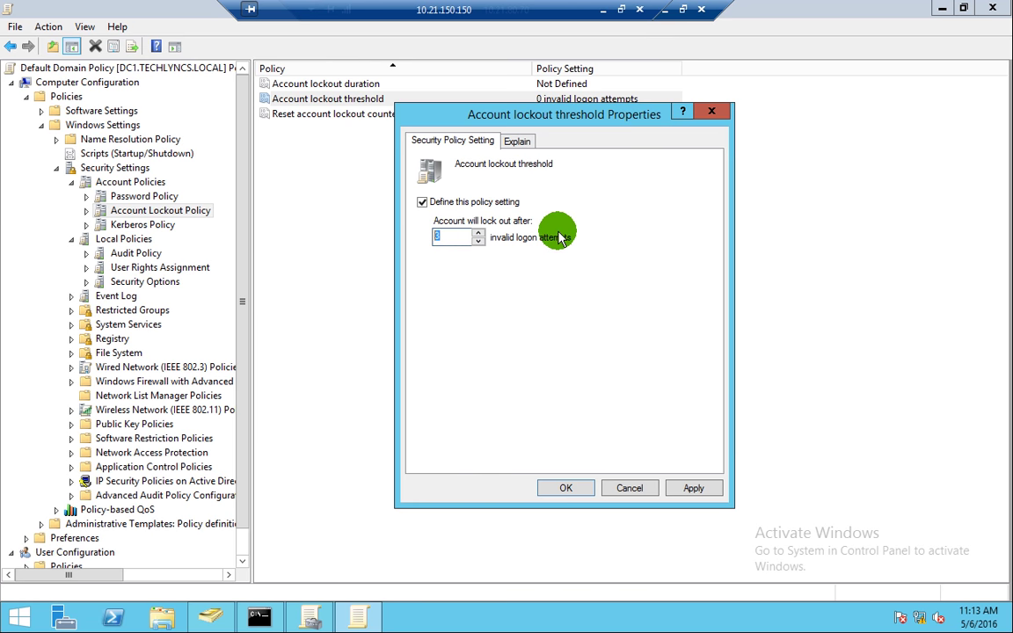
drag(422, 235, 457, 238)
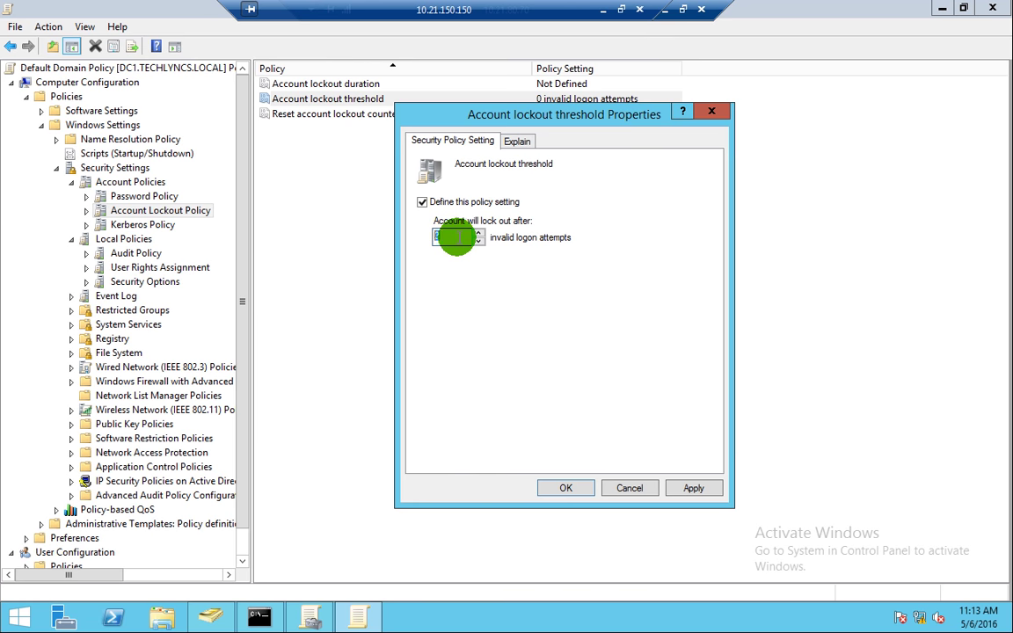
click(573, 487)
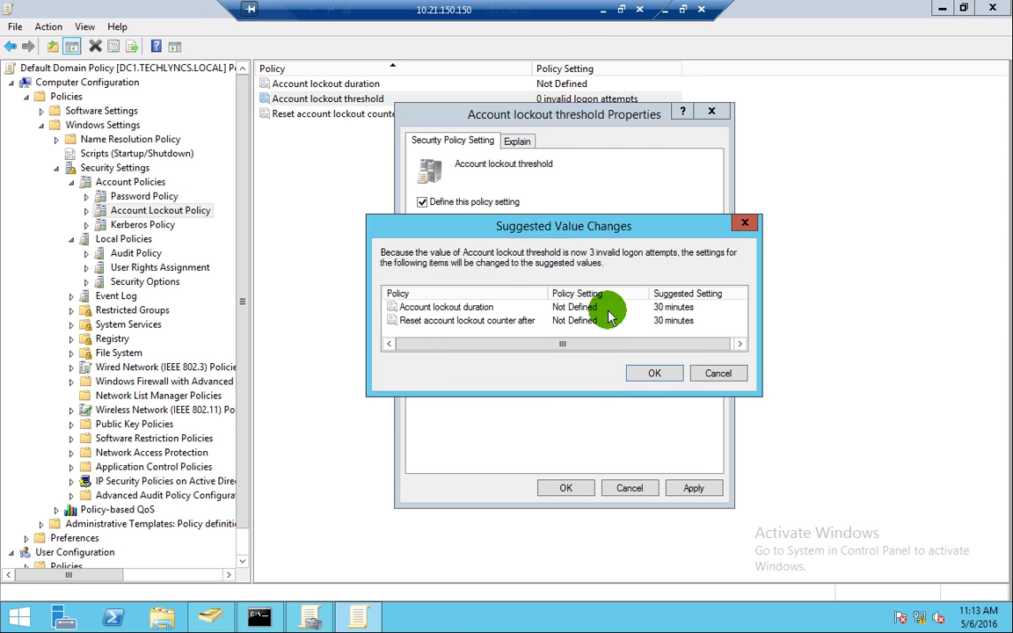
click(602, 308)
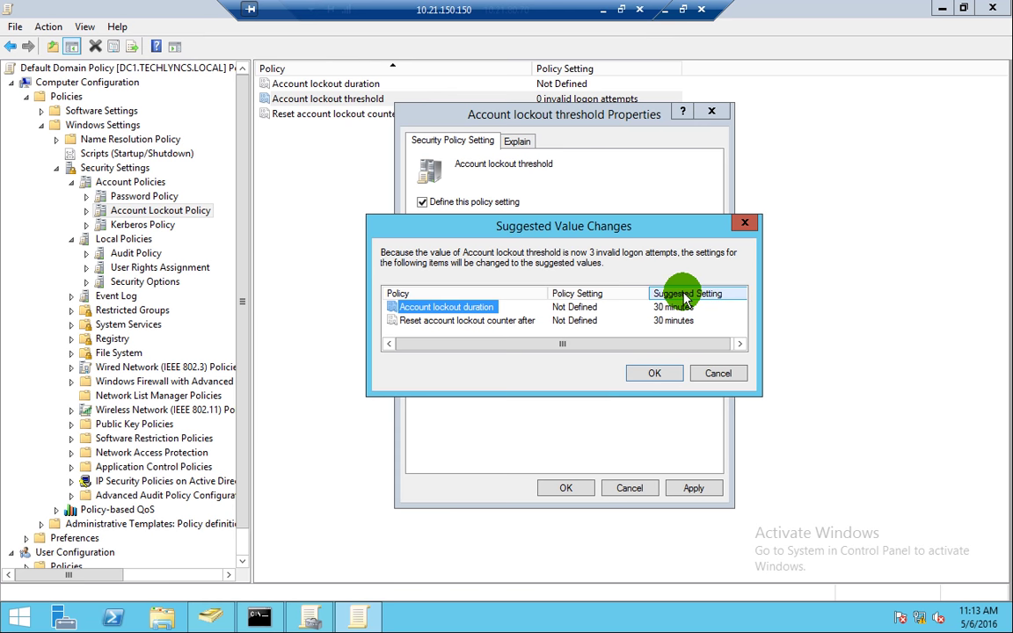
click(494, 321)
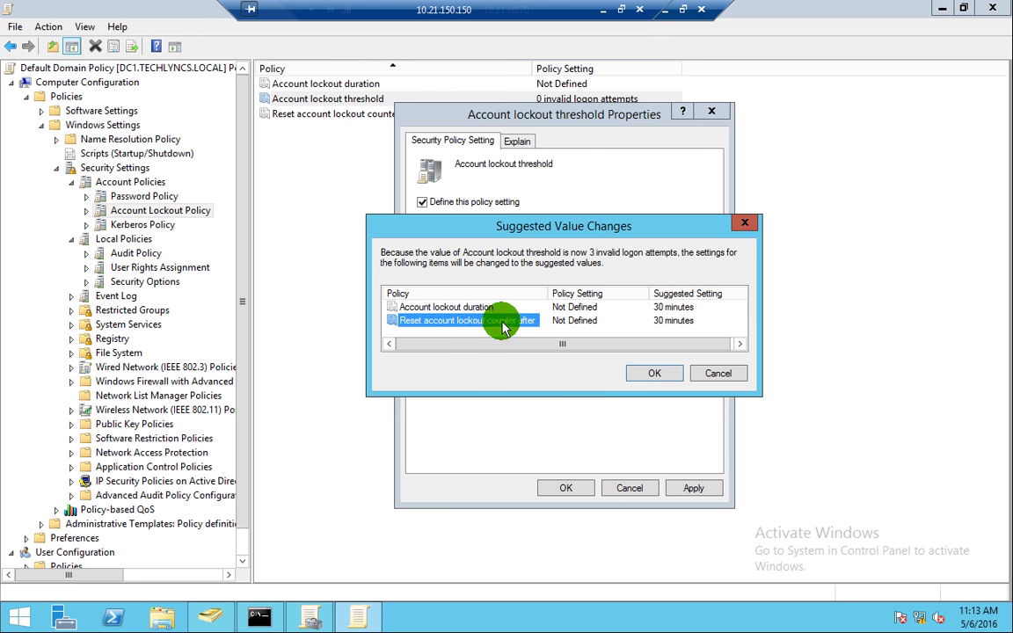
click(655, 370)
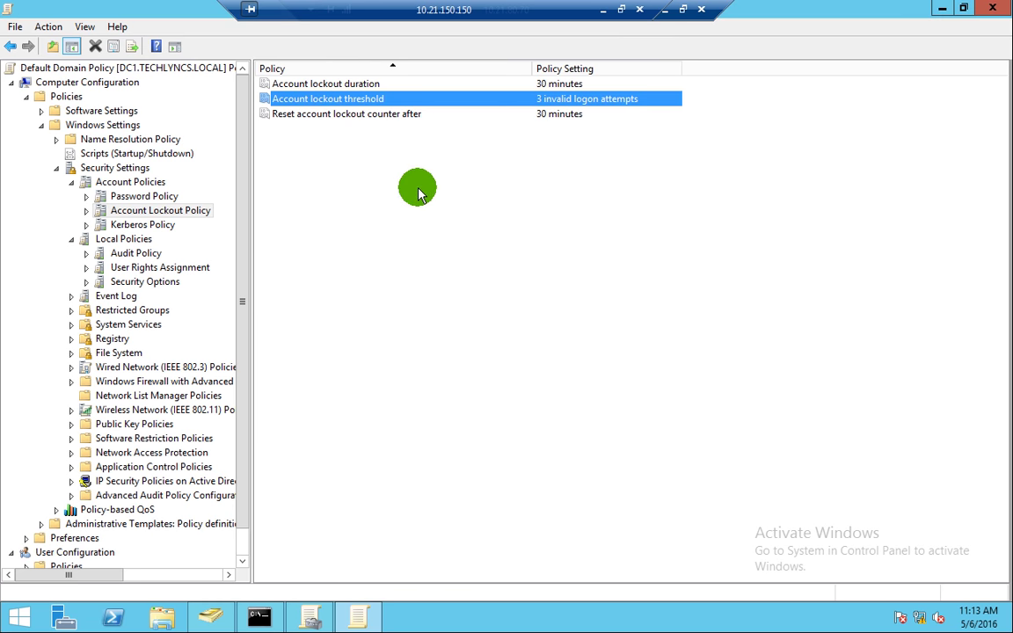
Step: Change Account lockout duration to 15 minutes and accept the matching 15-minute reset counter
double_click(350, 84)
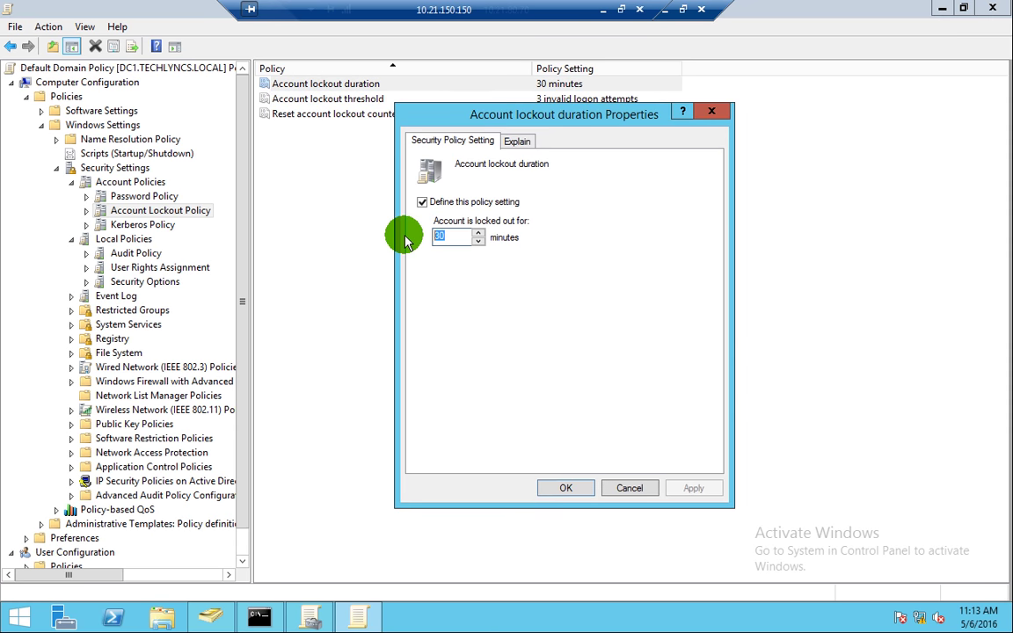
text(15)
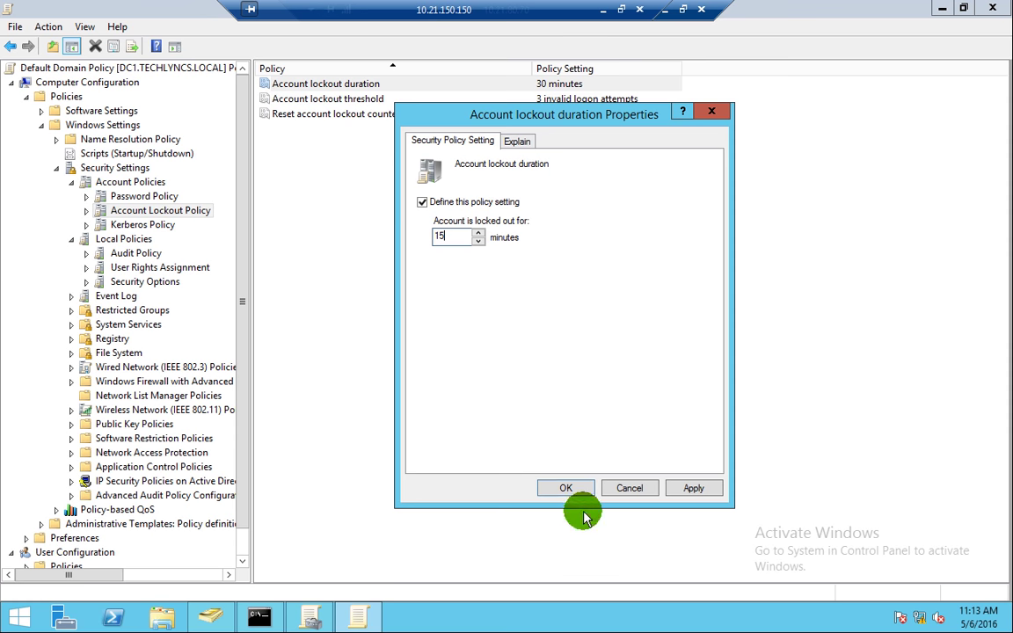
click(570, 485)
click(647, 375)
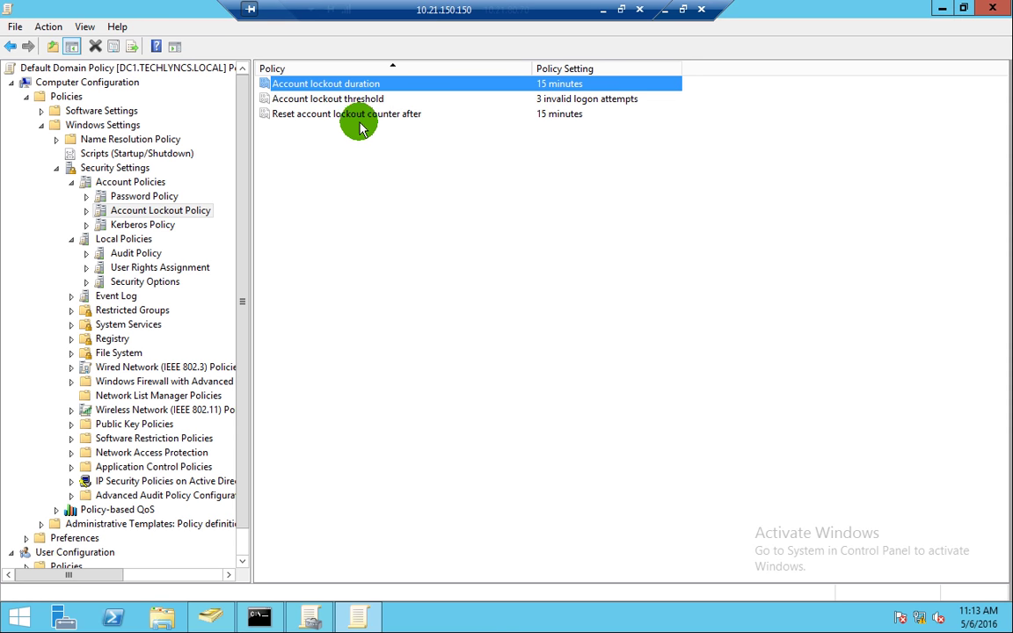
Step: Compare the lockout duration and reset counter settings, then reopen Account lockout duration properties
click(355, 115)
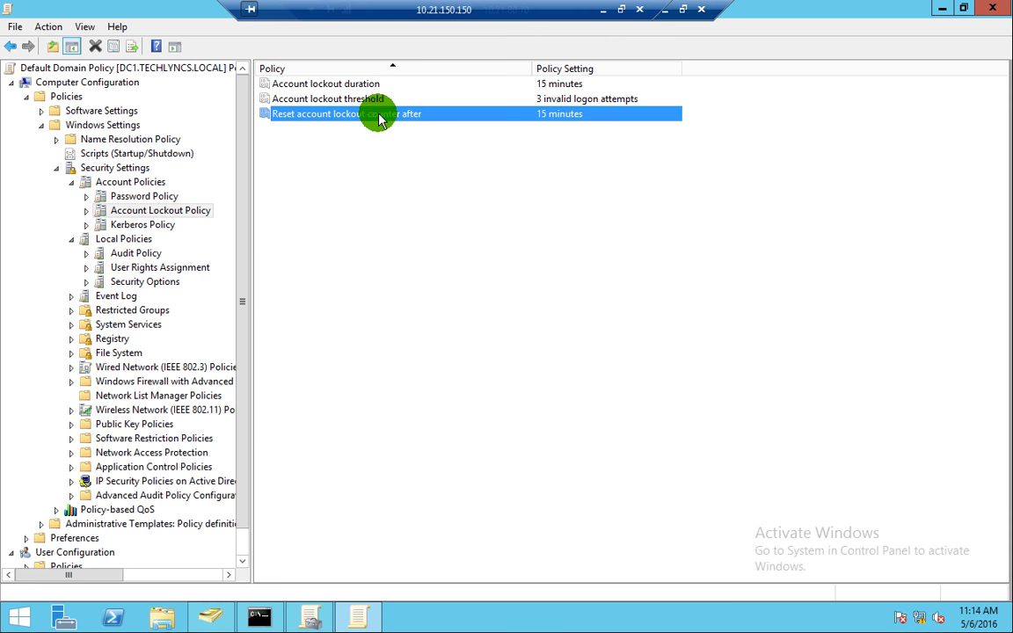
click(363, 85)
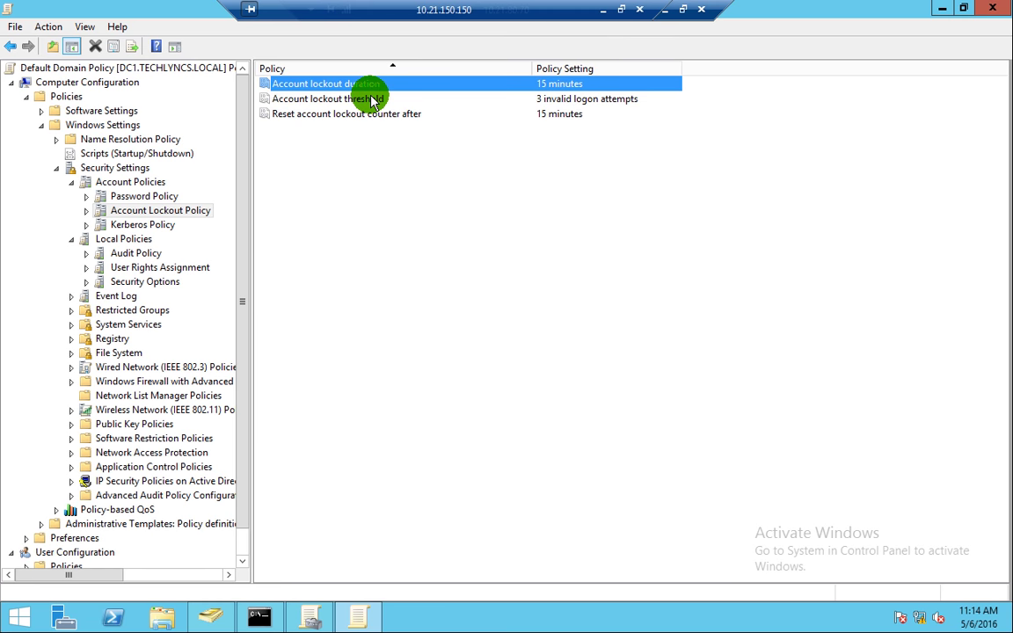
click(381, 115)
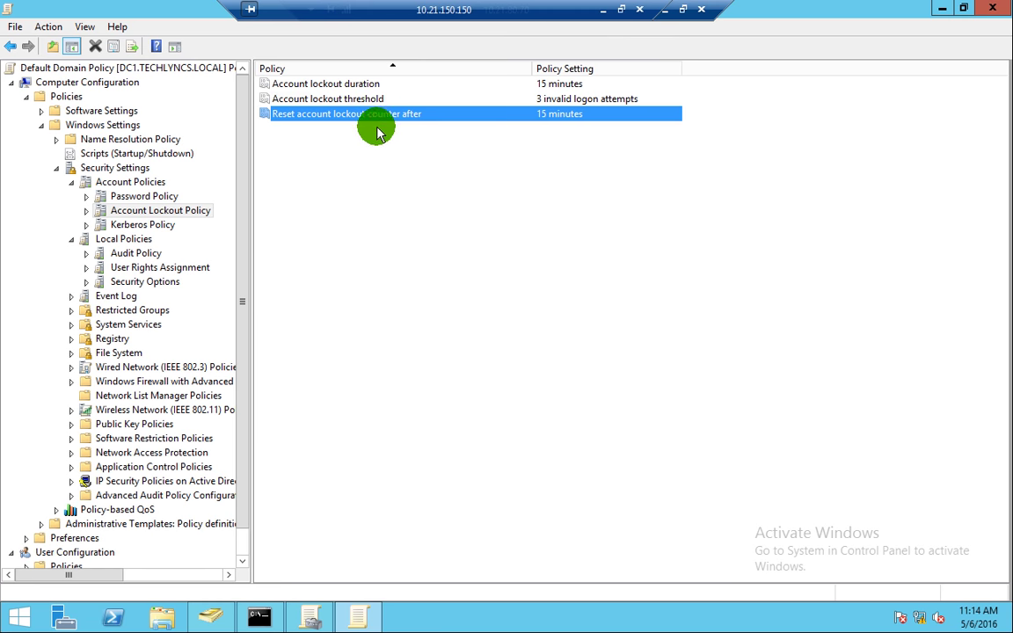
click(501, 84)
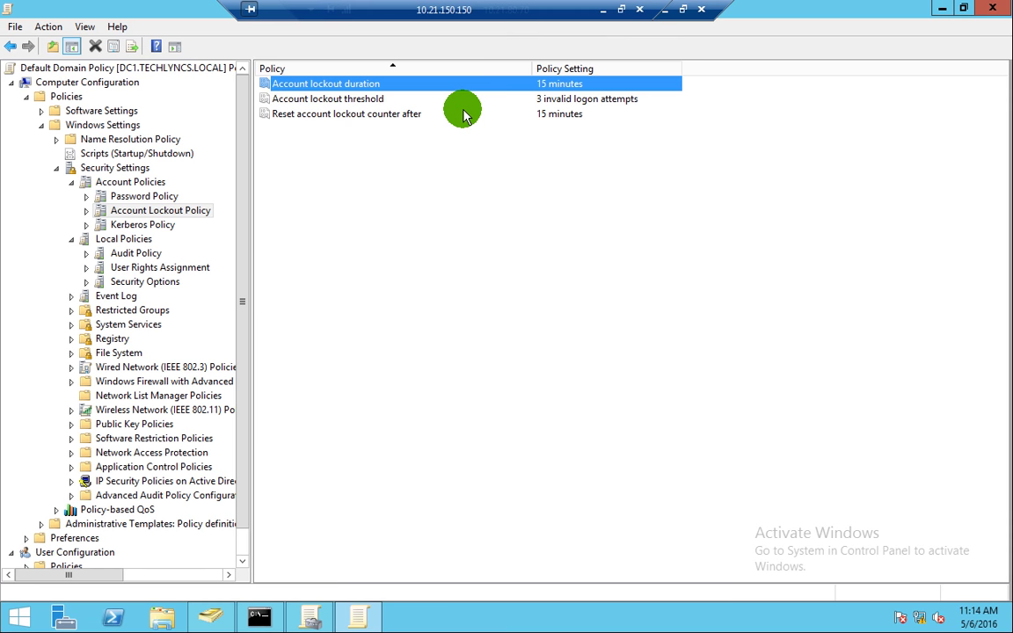
click(465, 116)
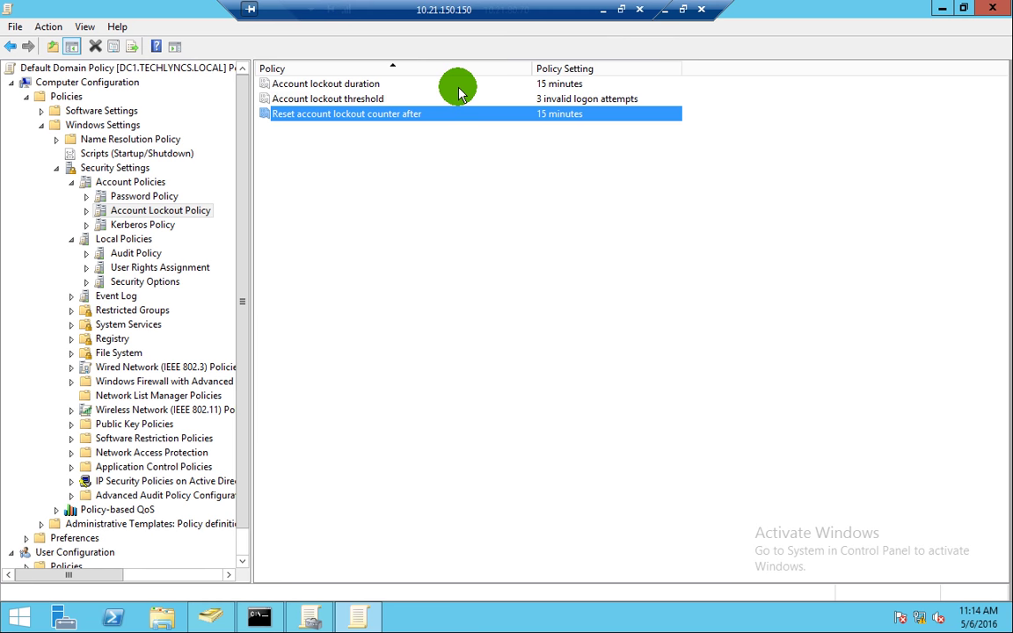
click(459, 87)
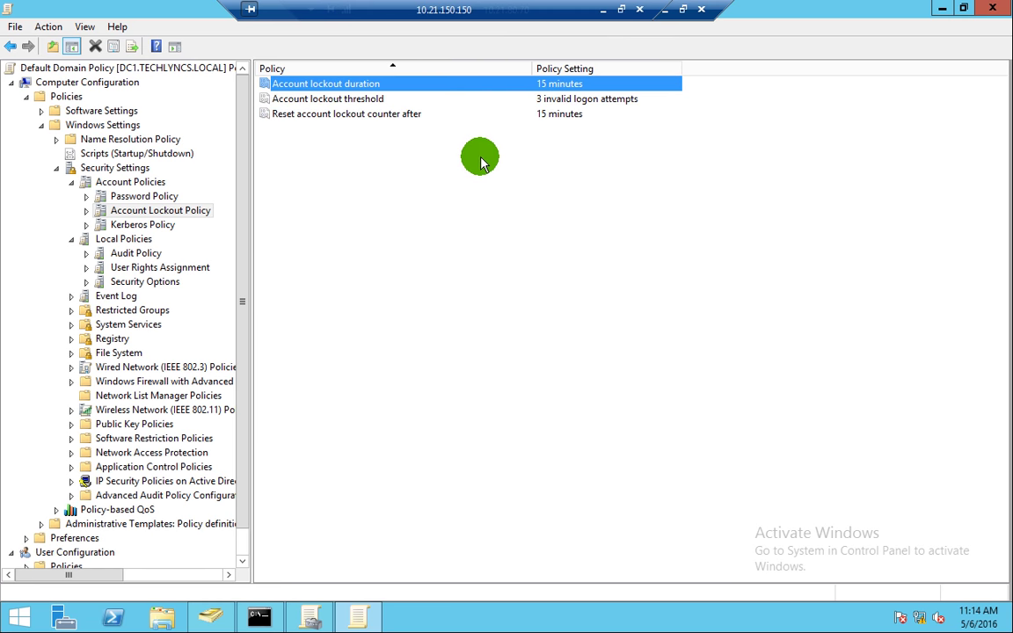
double_click(435, 86)
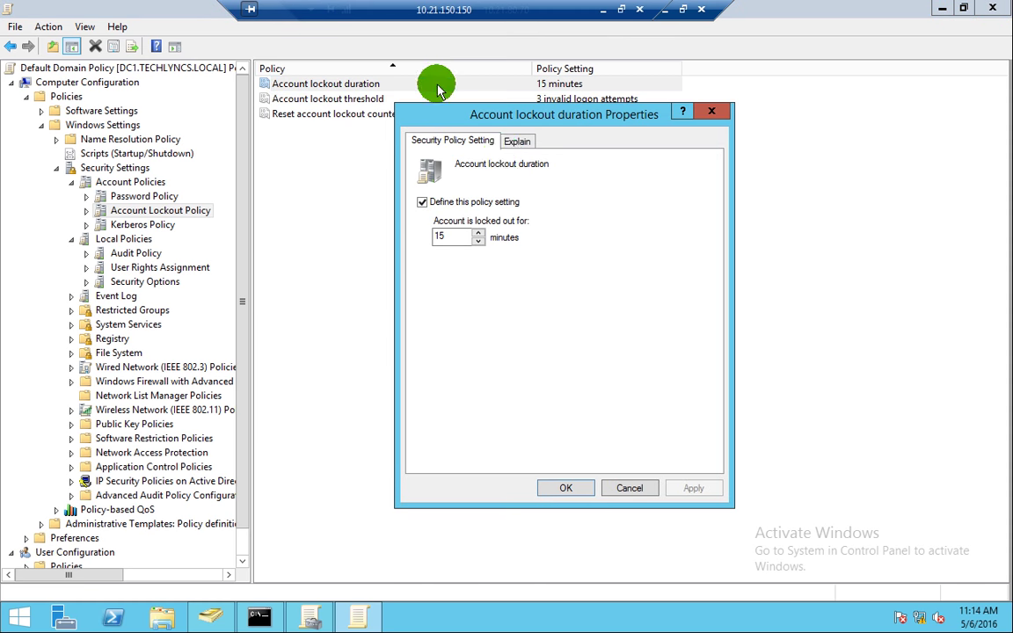
click(518, 140)
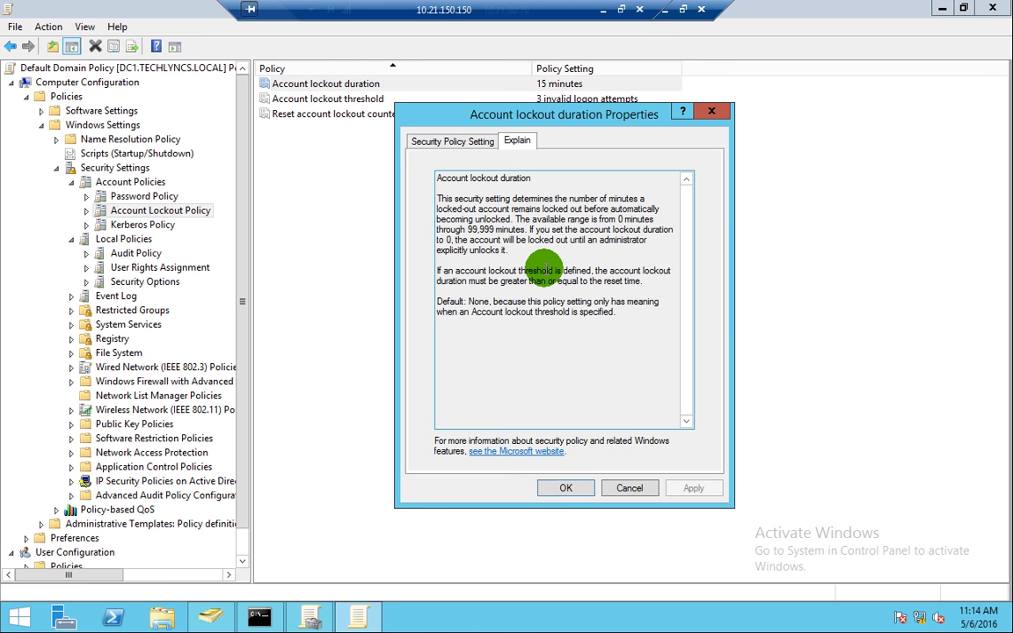
drag(514, 219, 605, 216)
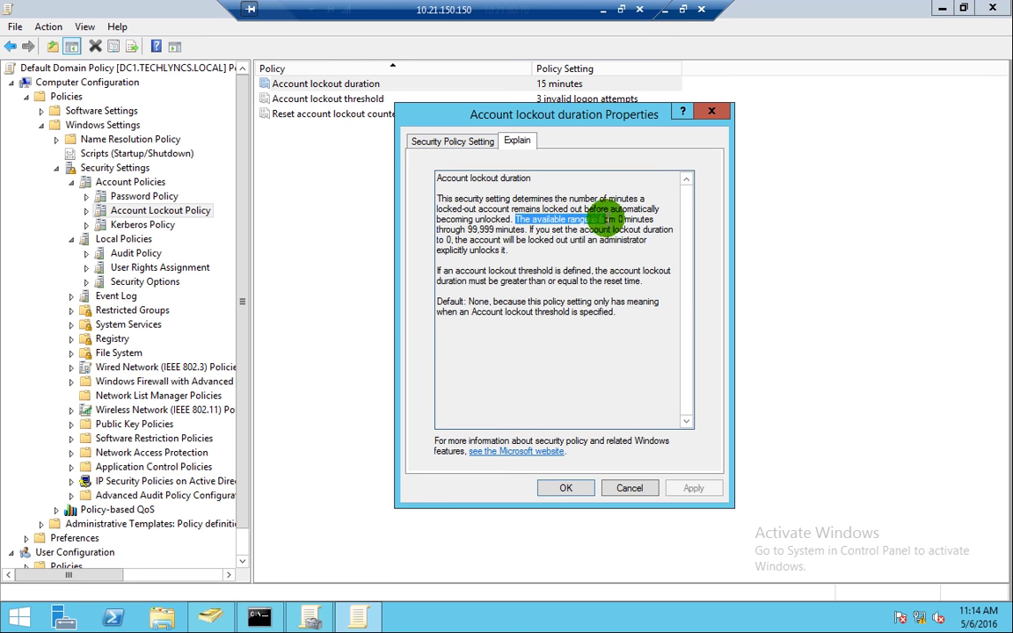
drag(469, 229, 538, 235)
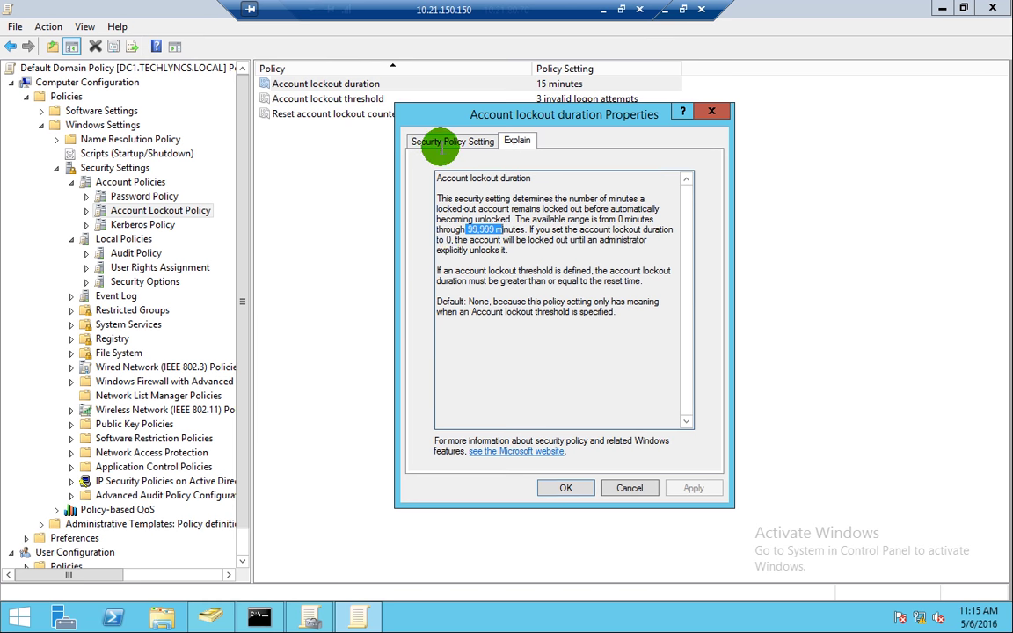
click(438, 143)
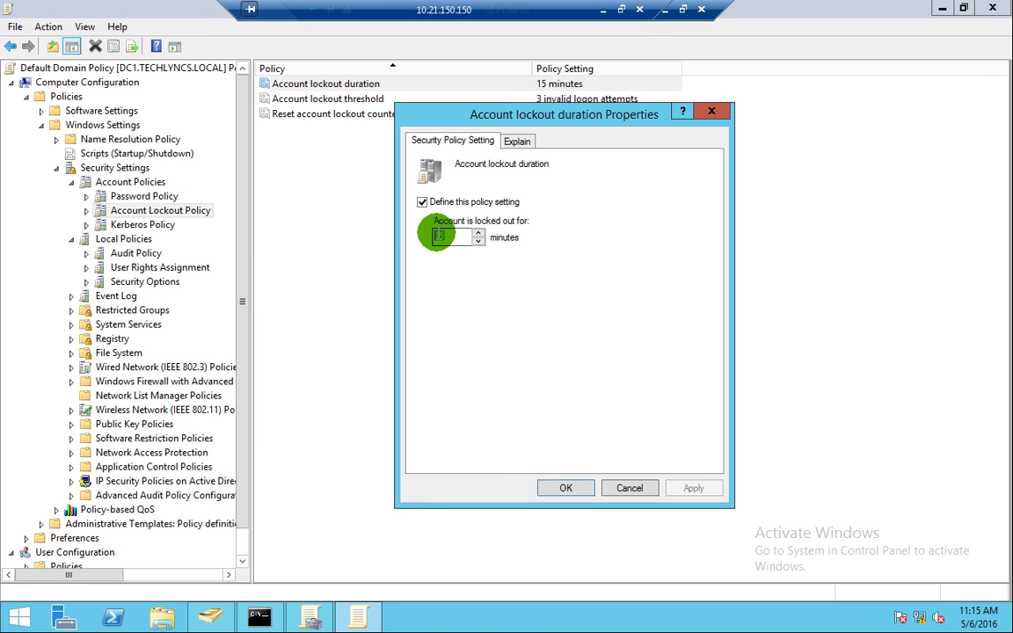
drag(438, 235, 451, 236)
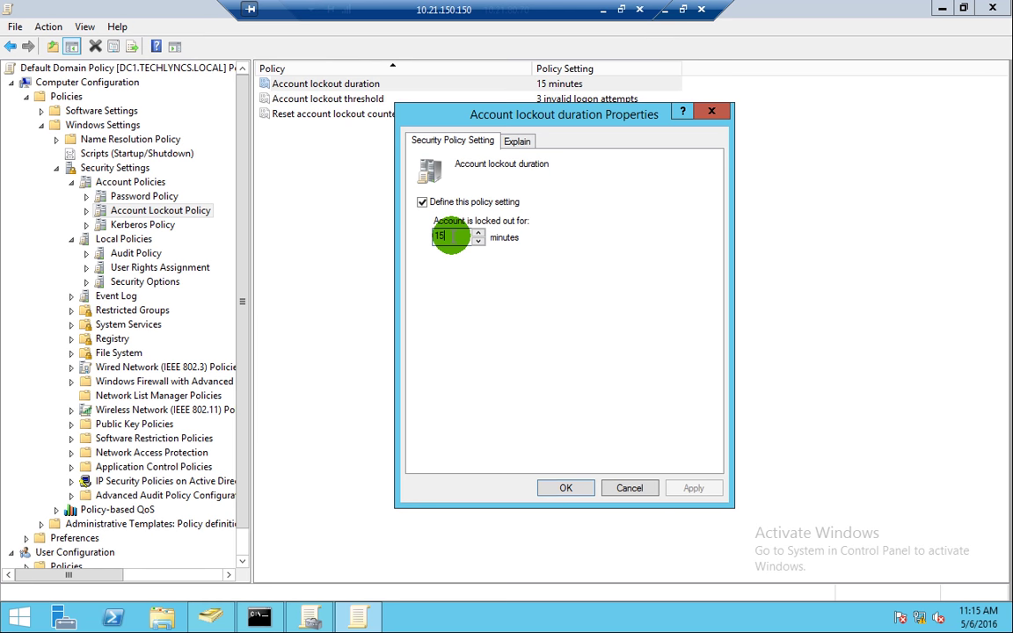
Step: Tick Unlock account on testuser1's Account tab in Sales and apply the change
click(216, 616)
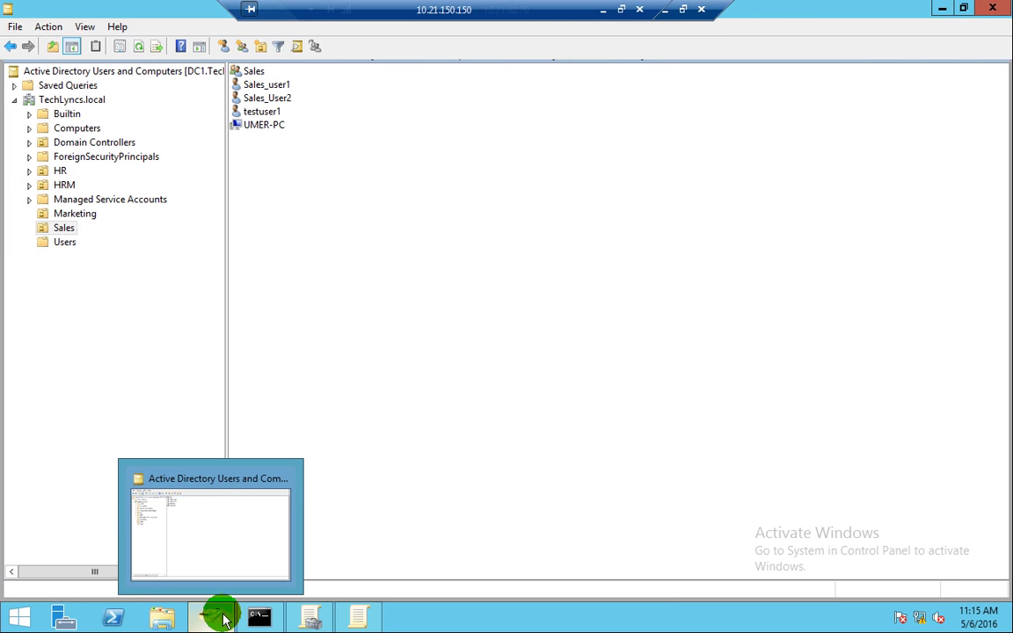
click(267, 112)
right_click(269, 115)
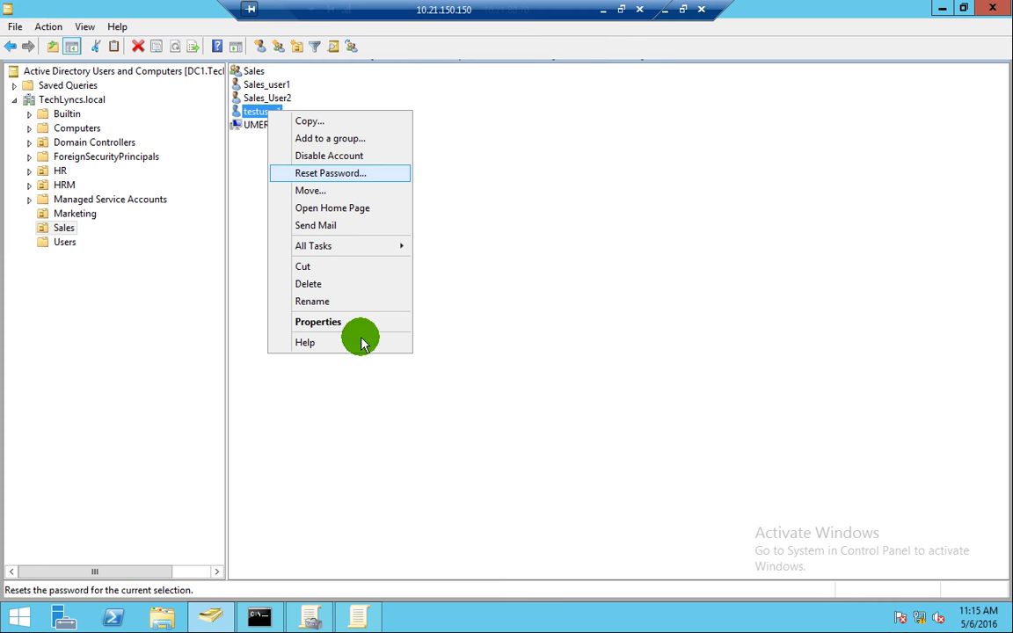
click(350, 322)
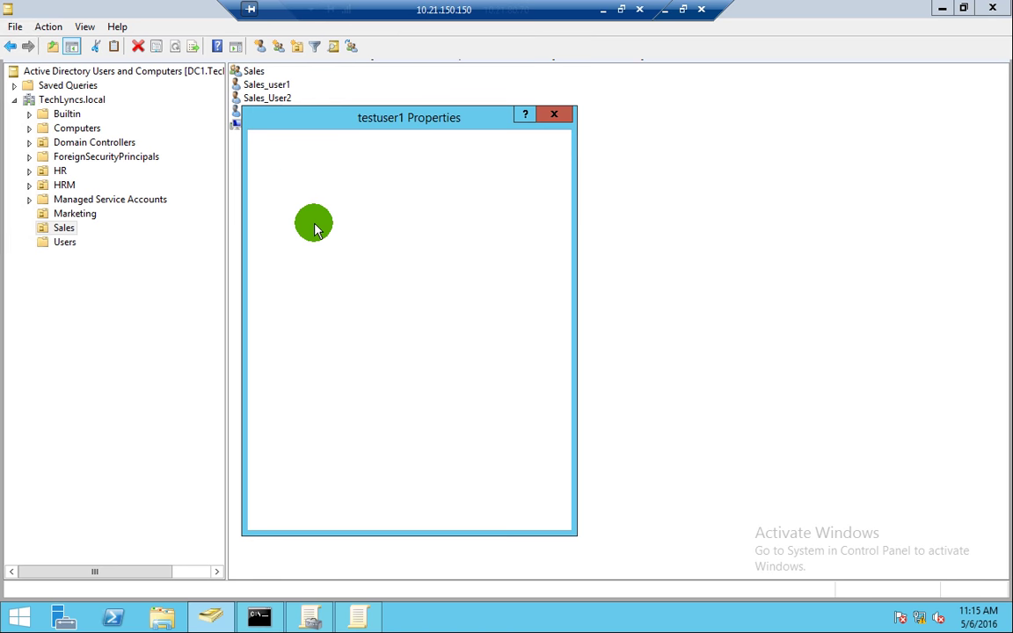
click(340, 173)
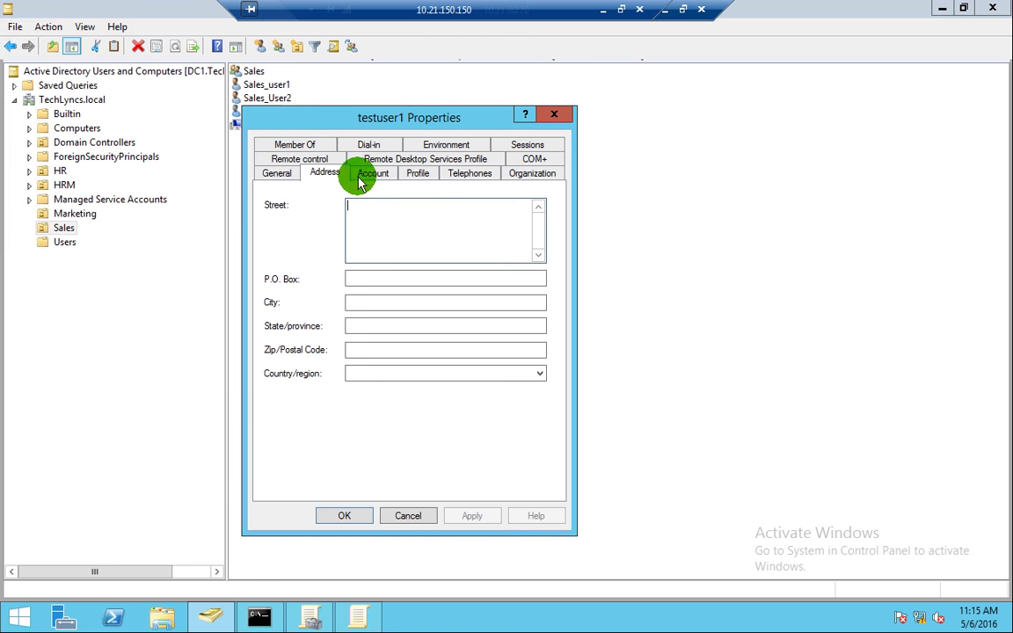
click(368, 174)
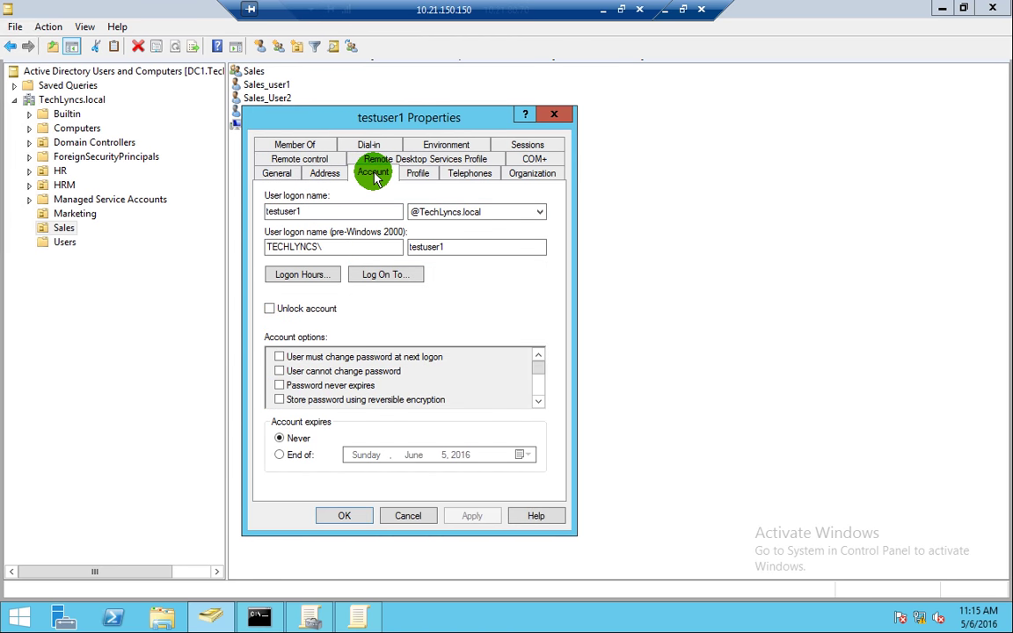
click(331, 314)
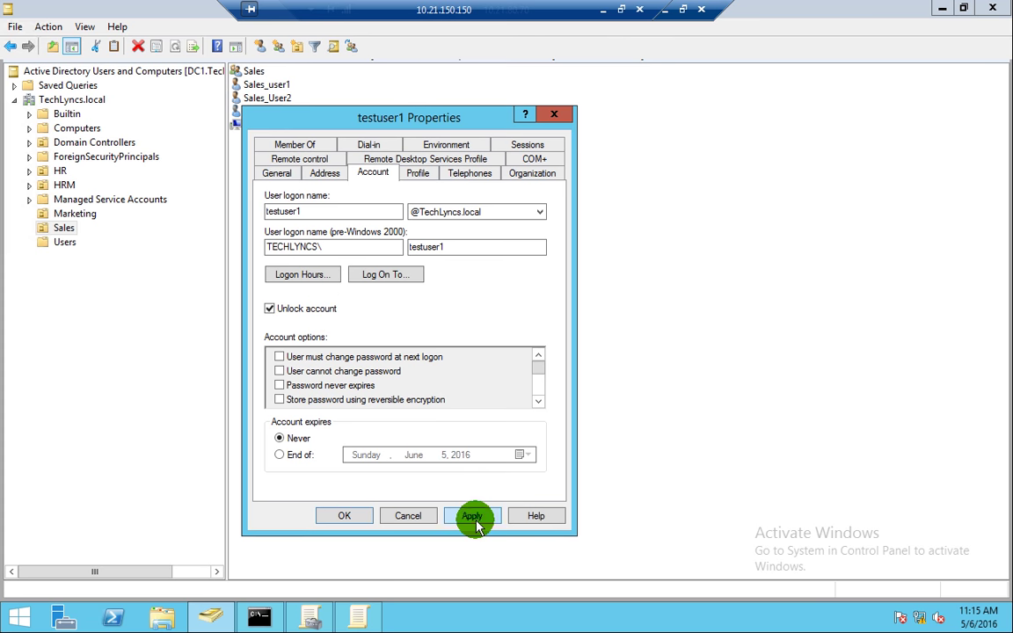
click(417, 522)
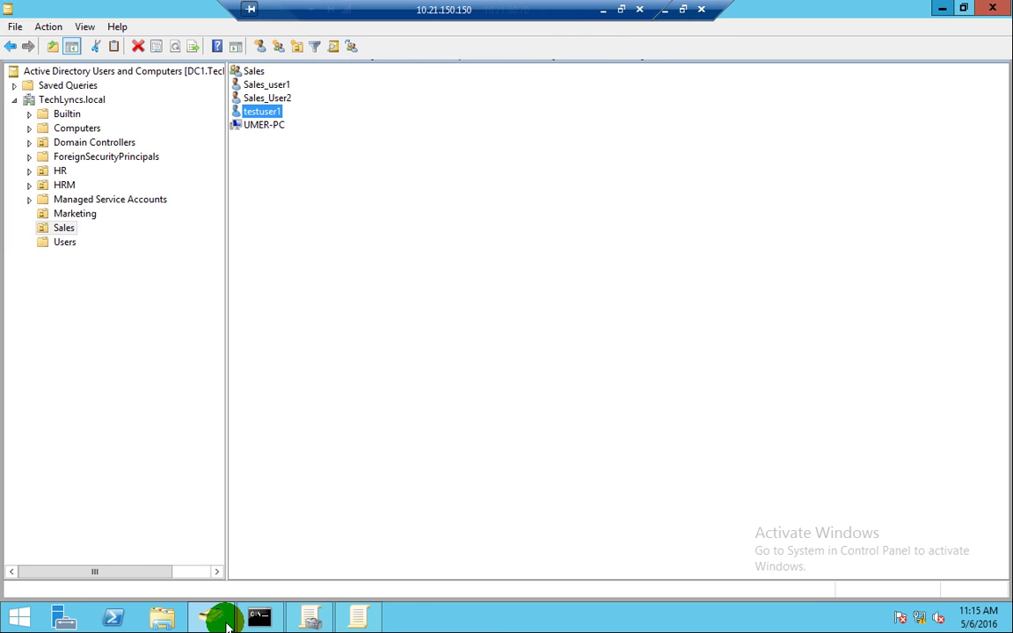
Step: Switch between Group Policy Management and the editor, selecting the Account lockout threshold policy
click(319, 619)
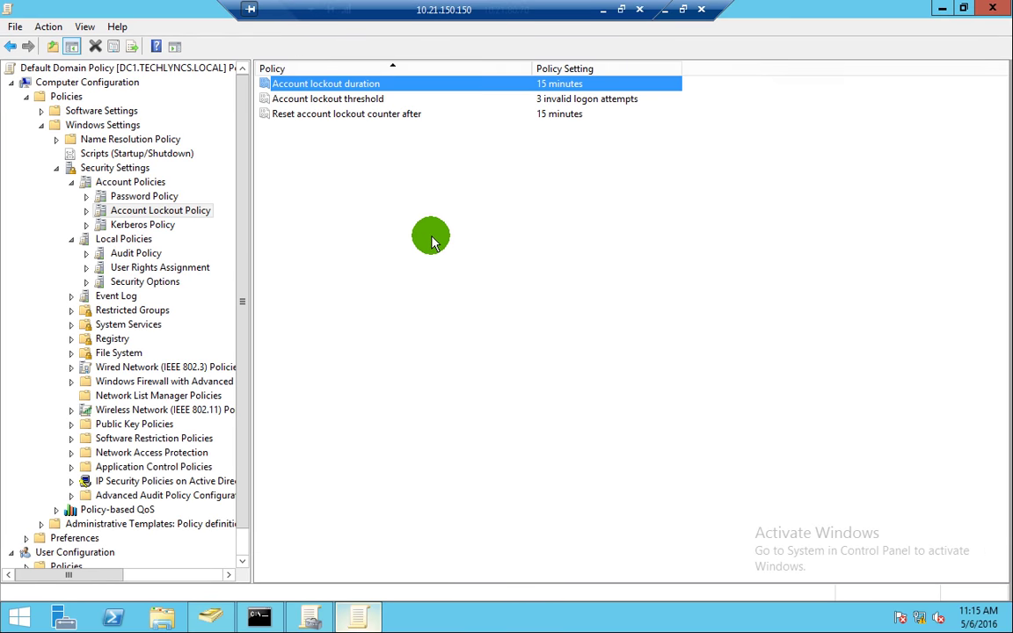
click(309, 615)
click(361, 616)
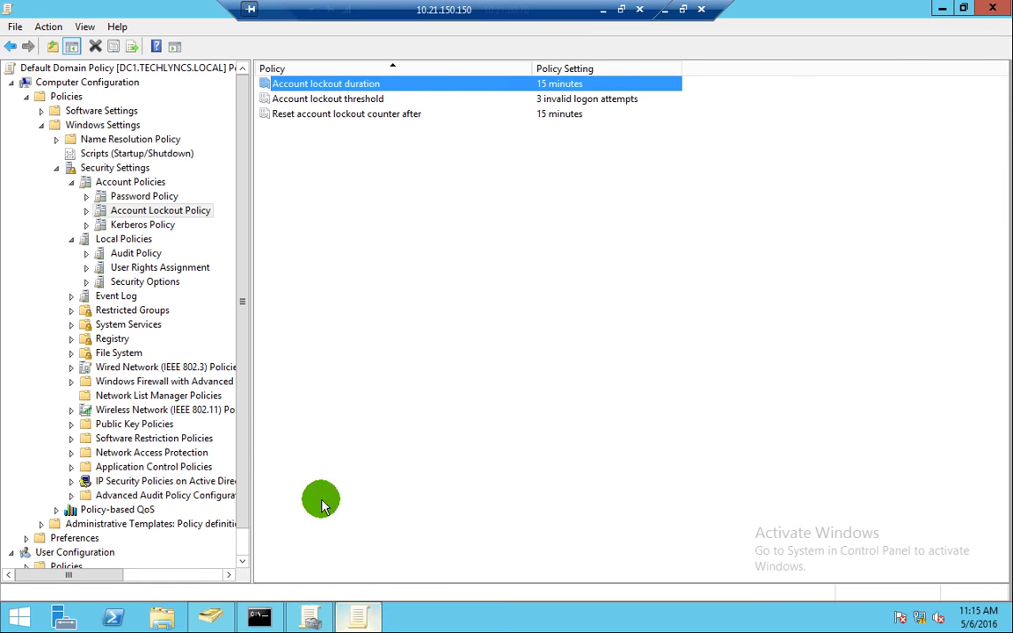
click(307, 618)
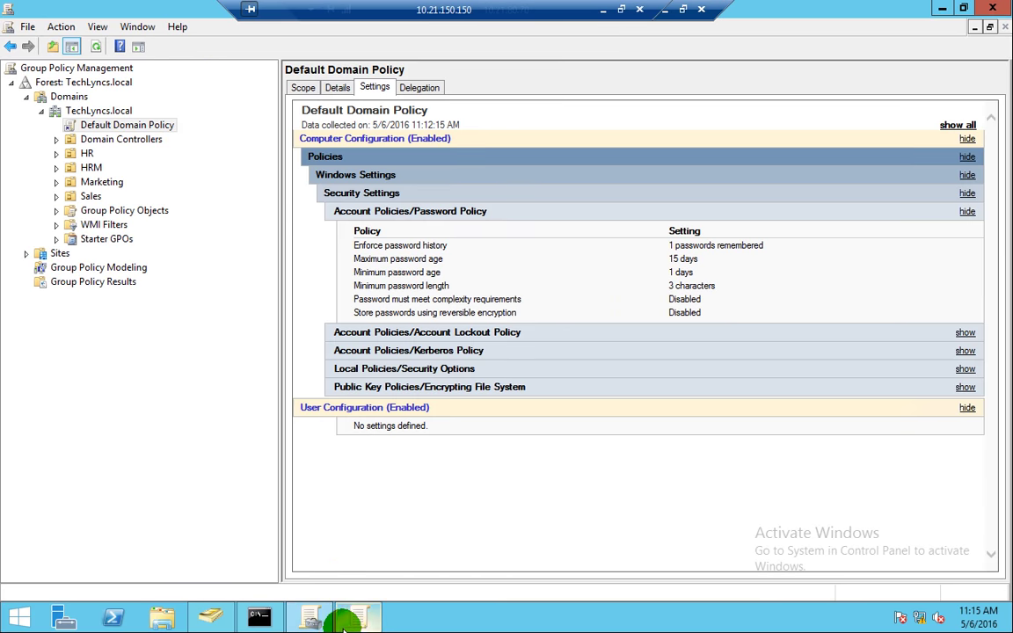
click(358, 617)
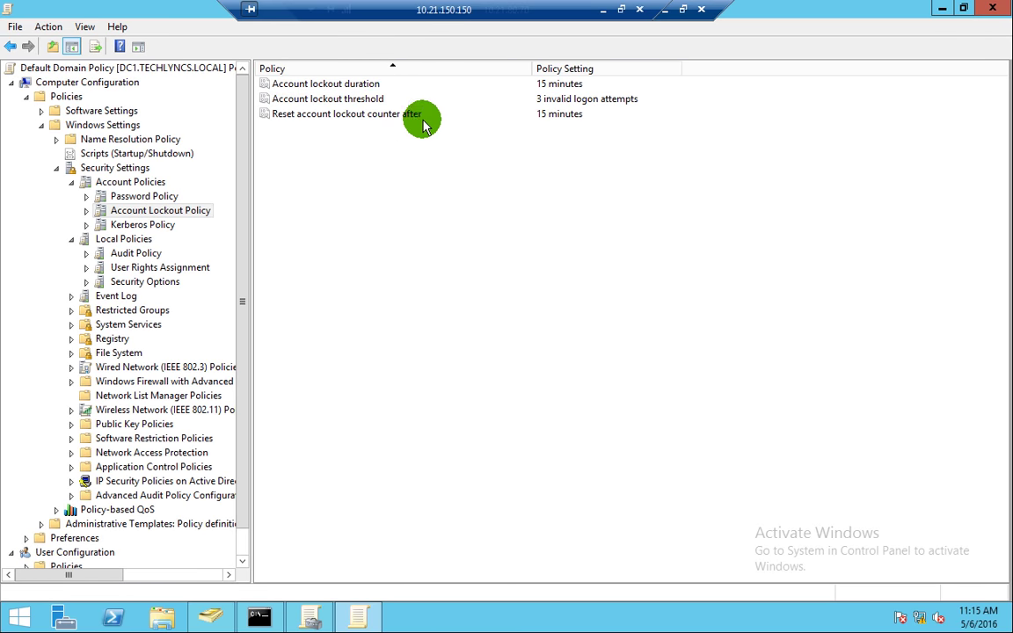
click(391, 101)
Step: Rerun gpupdate /force in Command Prompt, then minimize the console
click(259, 616)
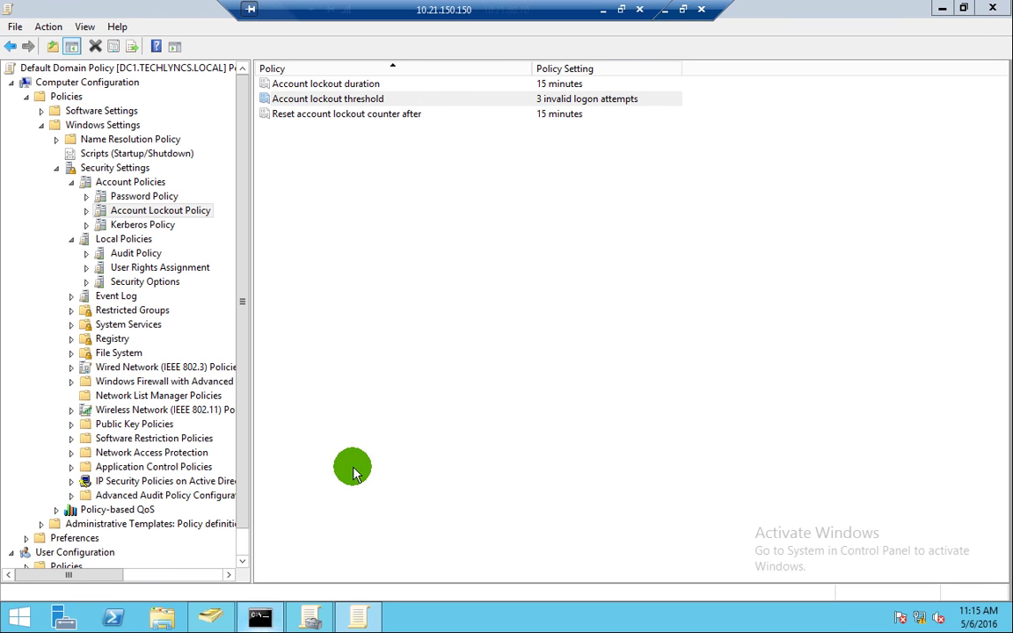
click(373, 370)
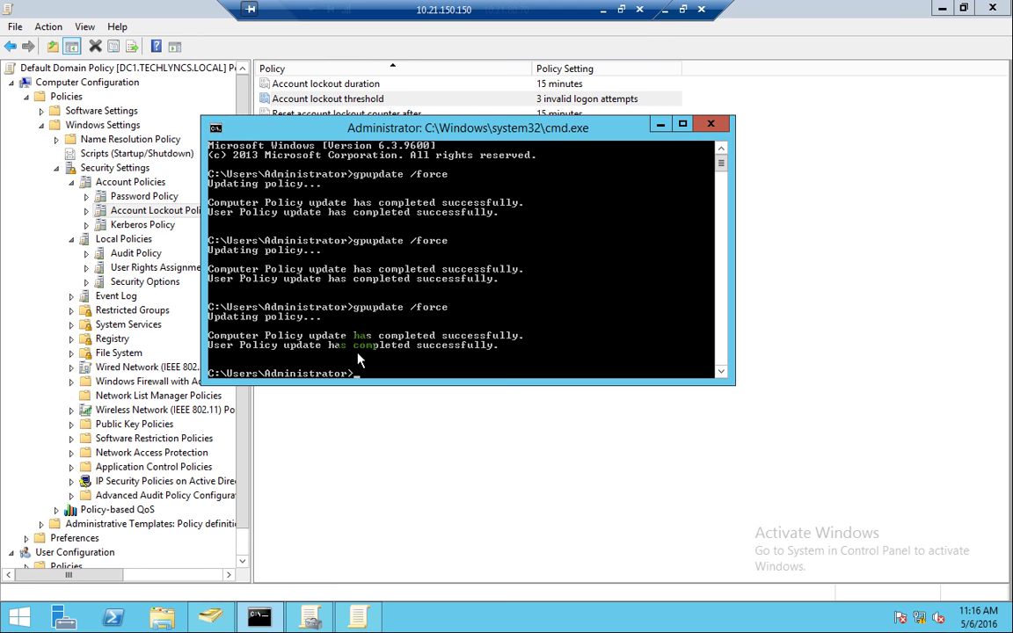
key(Up)
key(Return)
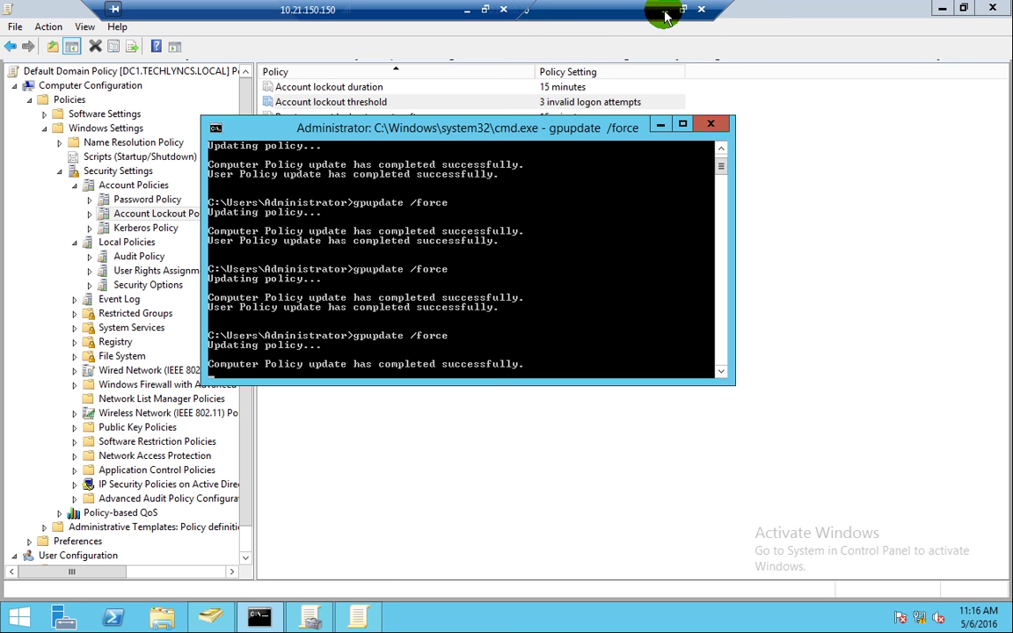
mouse_move(665, 16)
mouse_down()
mouse_move(389, 18)
mouse_move(682, 15)
mouse_up()
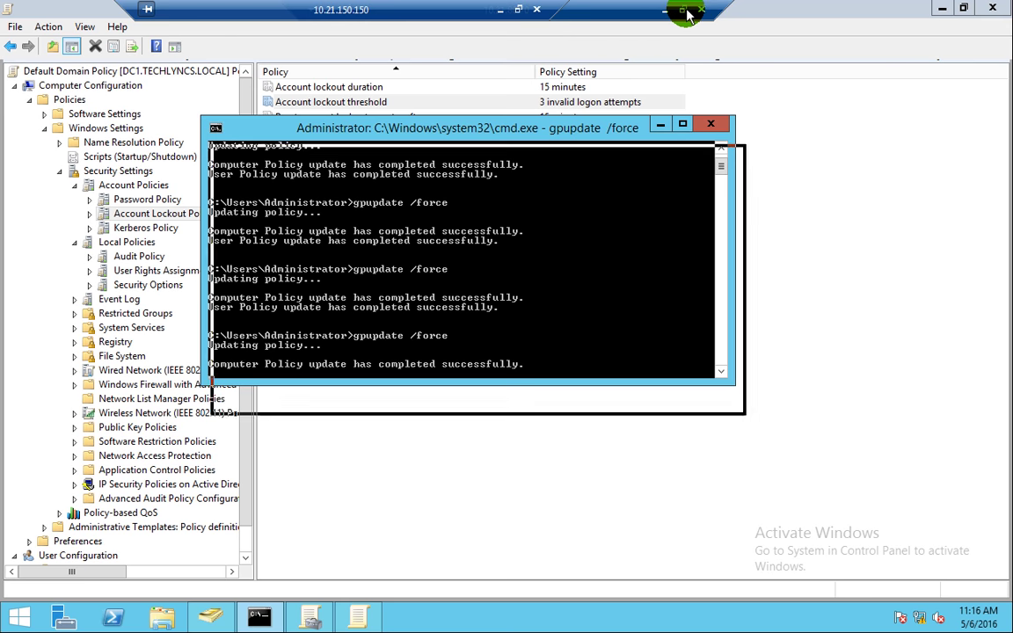
click(684, 11)
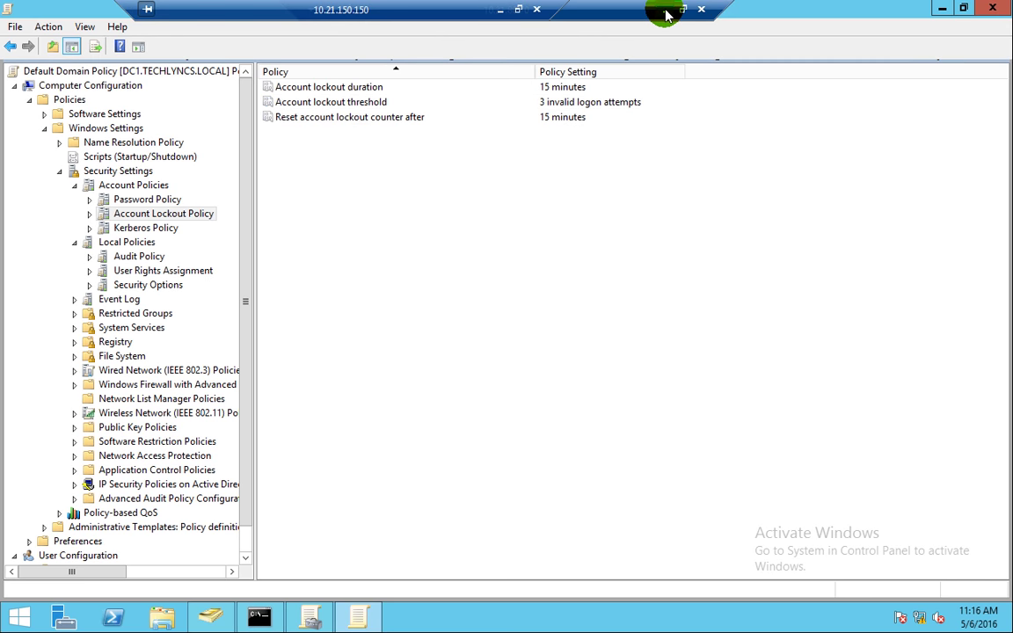
click(668, 13)
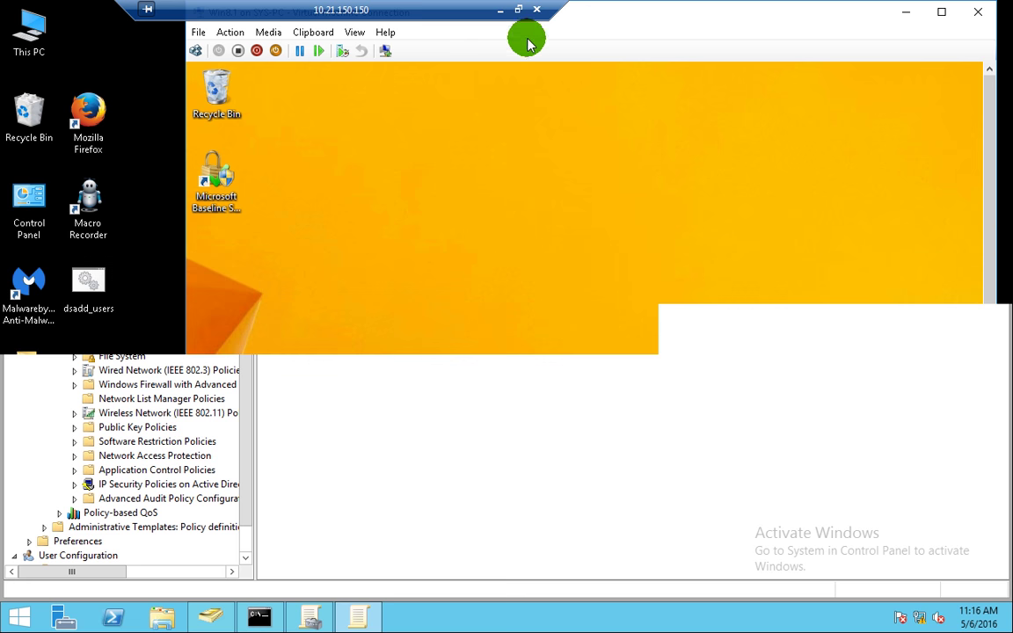
click(501, 13)
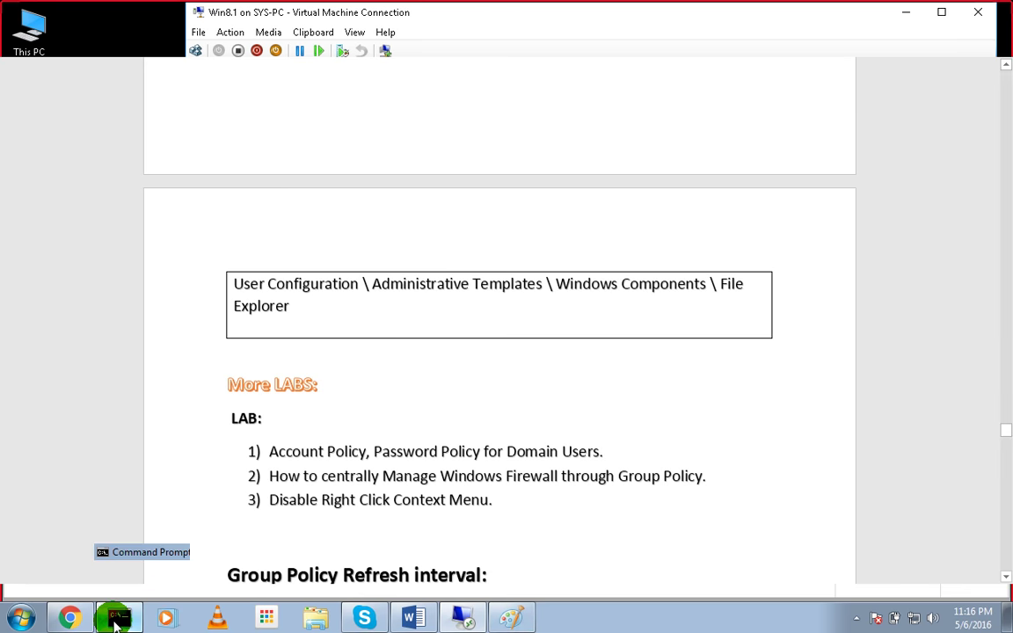
click(117, 620)
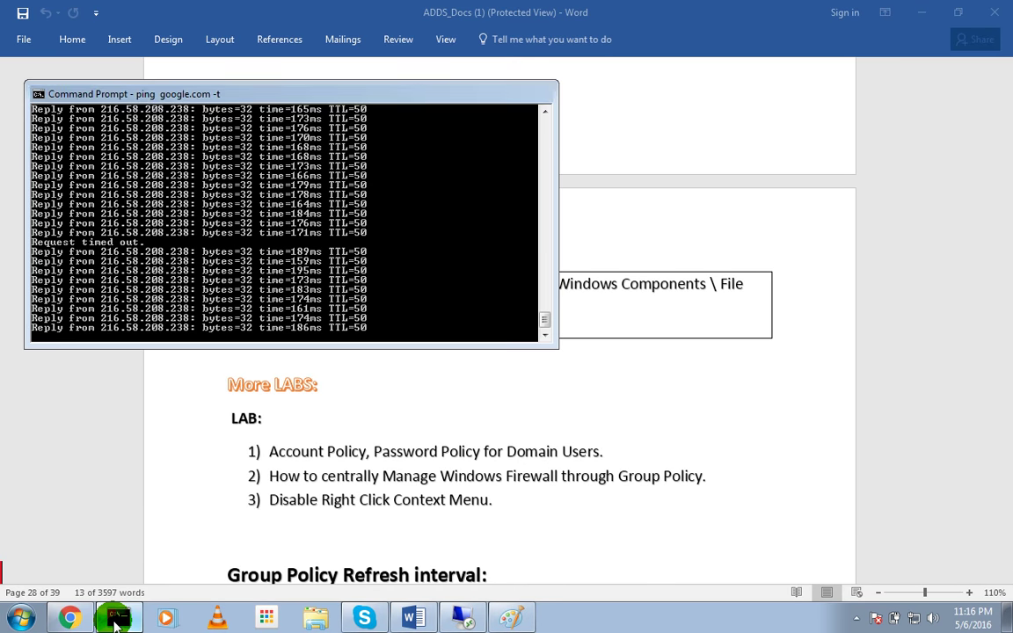
click(116, 619)
click(451, 621)
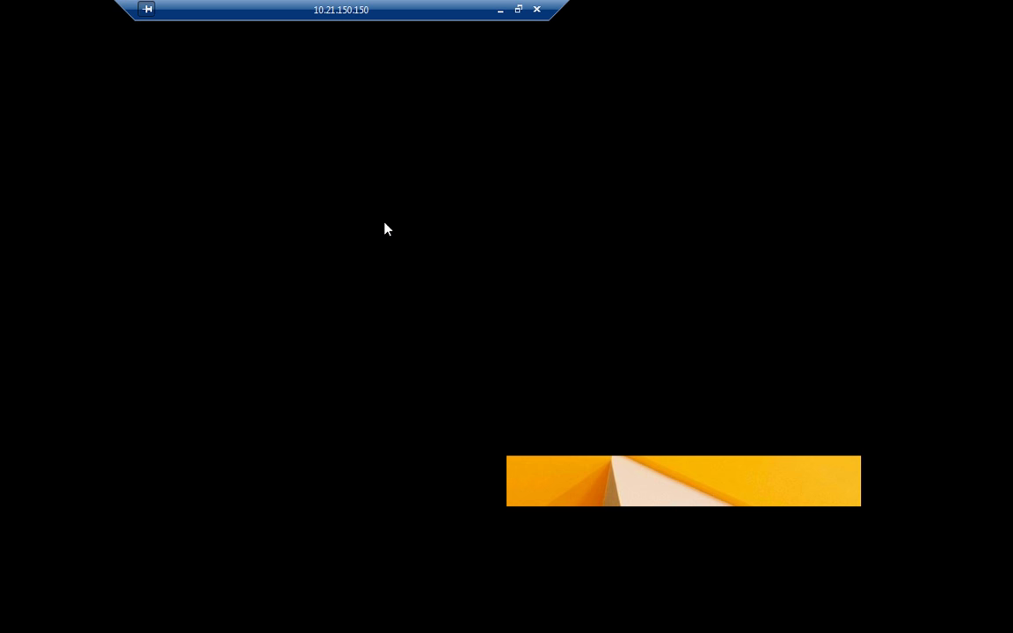
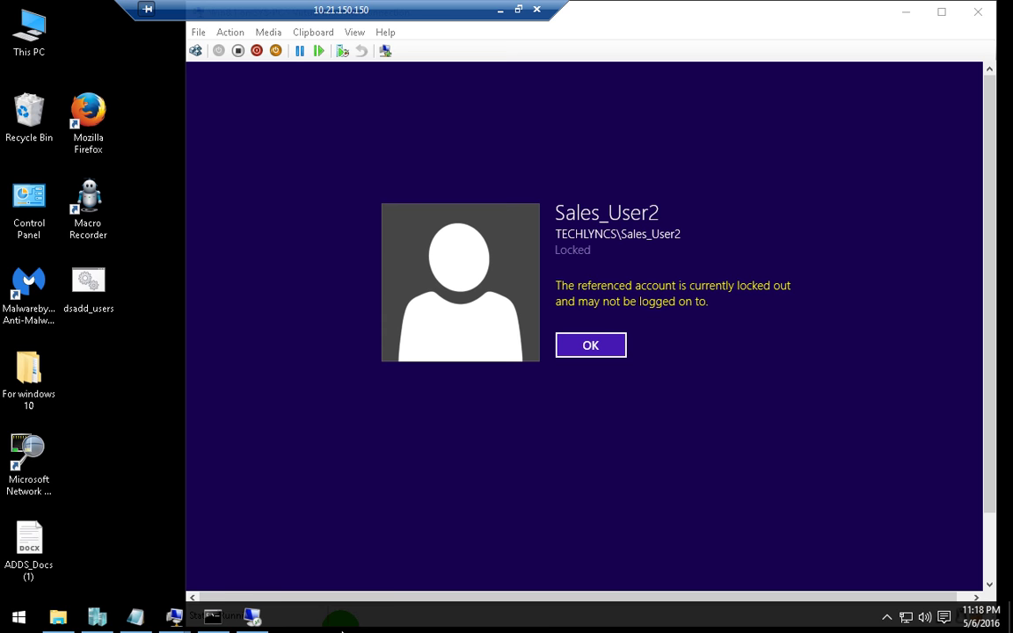
Step: Retry Sales_User2's logon with the account password and confirm it is still reported locked out
click(619, 346)
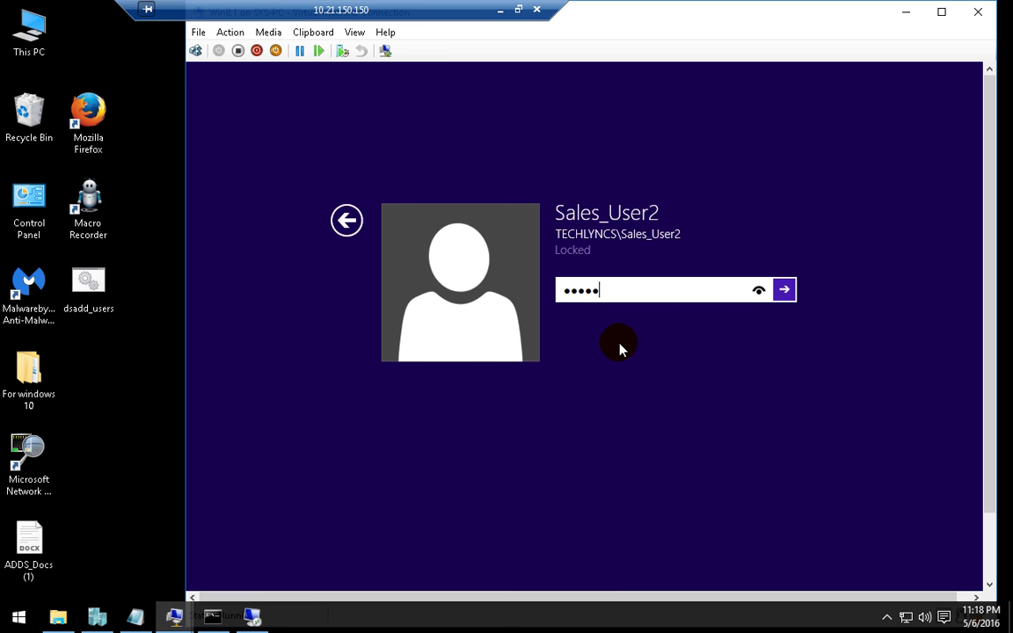
key(Return)
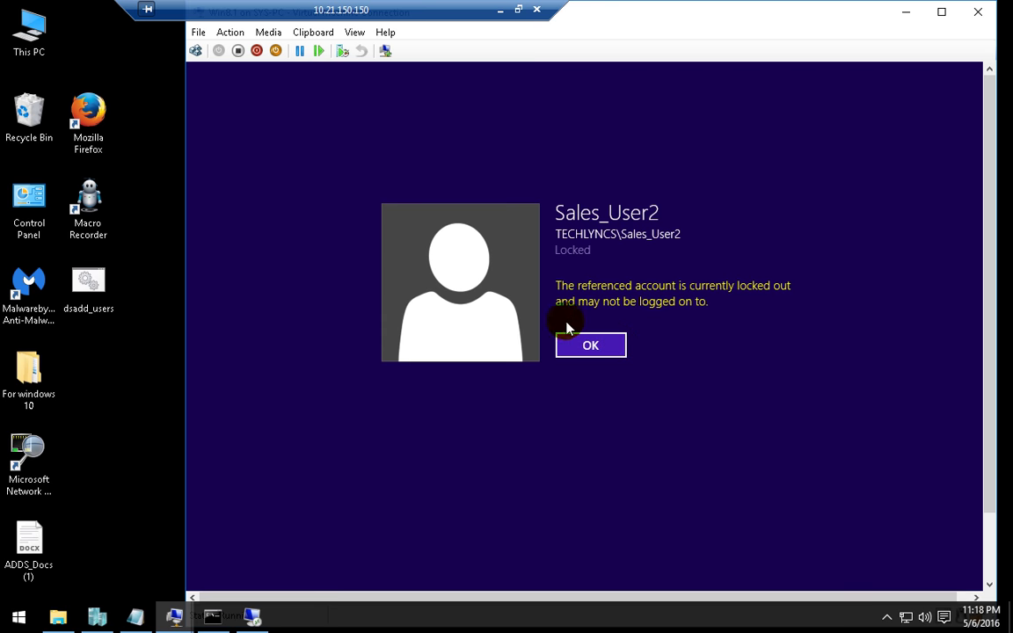
click(249, 617)
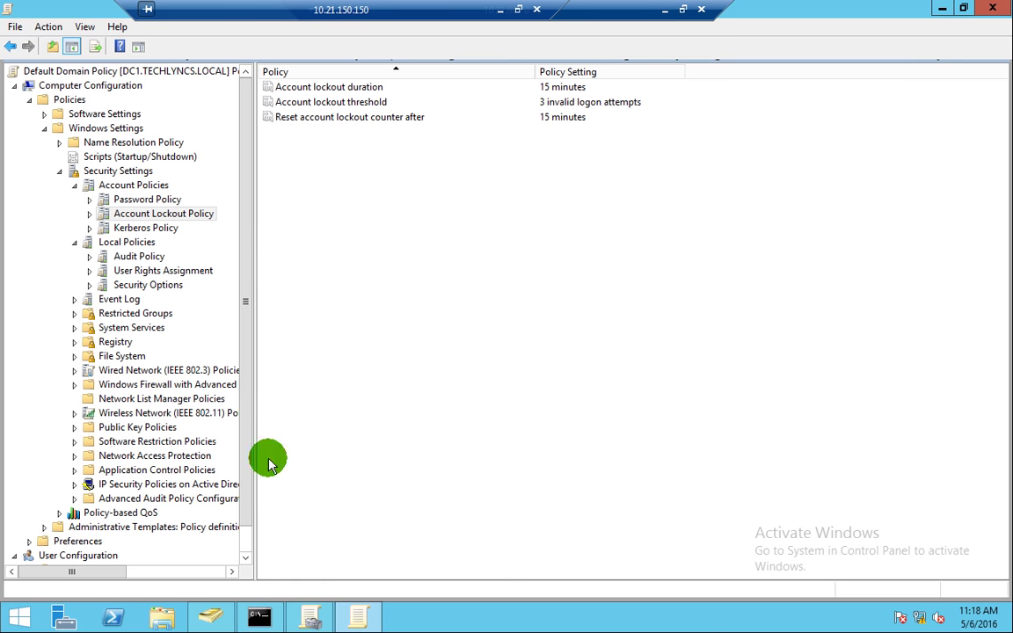
Step: Unlock testuser1's account from its Account tab properties and apply the change
click(226, 617)
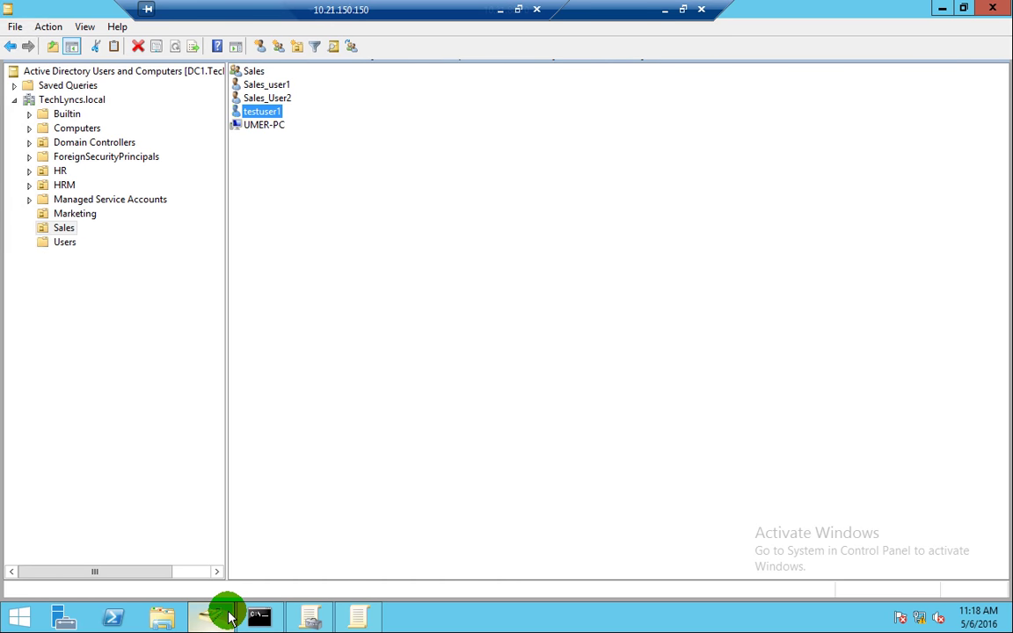
right_click(273, 118)
click(328, 318)
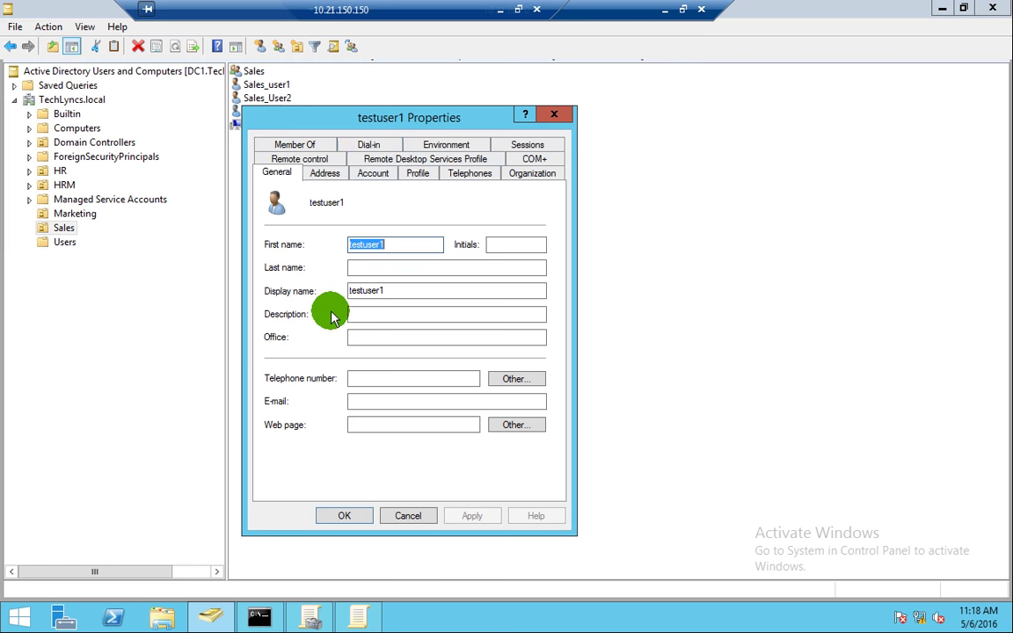
click(326, 172)
click(373, 174)
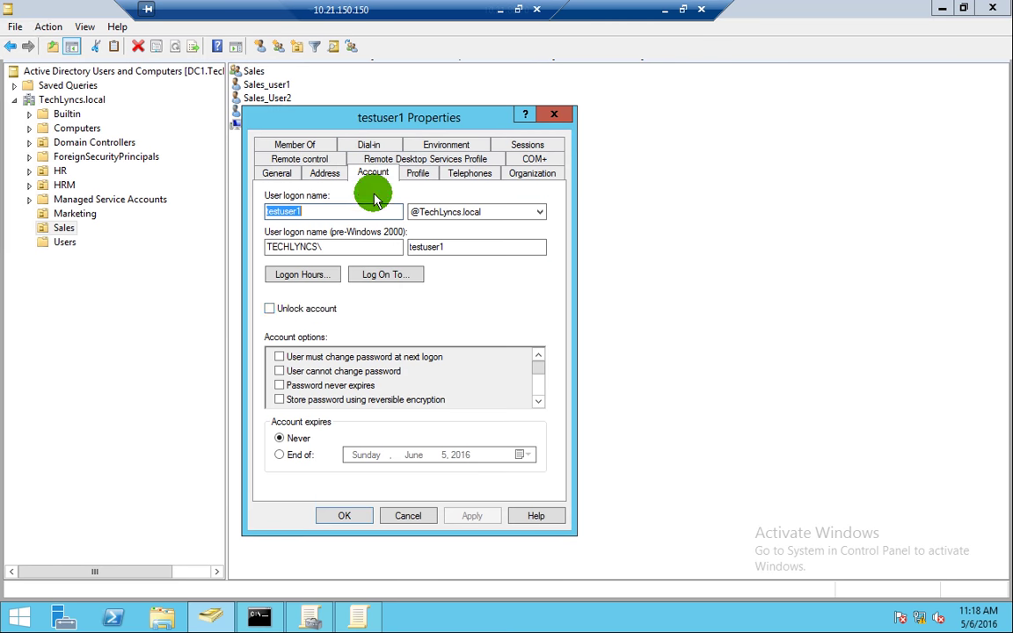
click(306, 315)
click(472, 516)
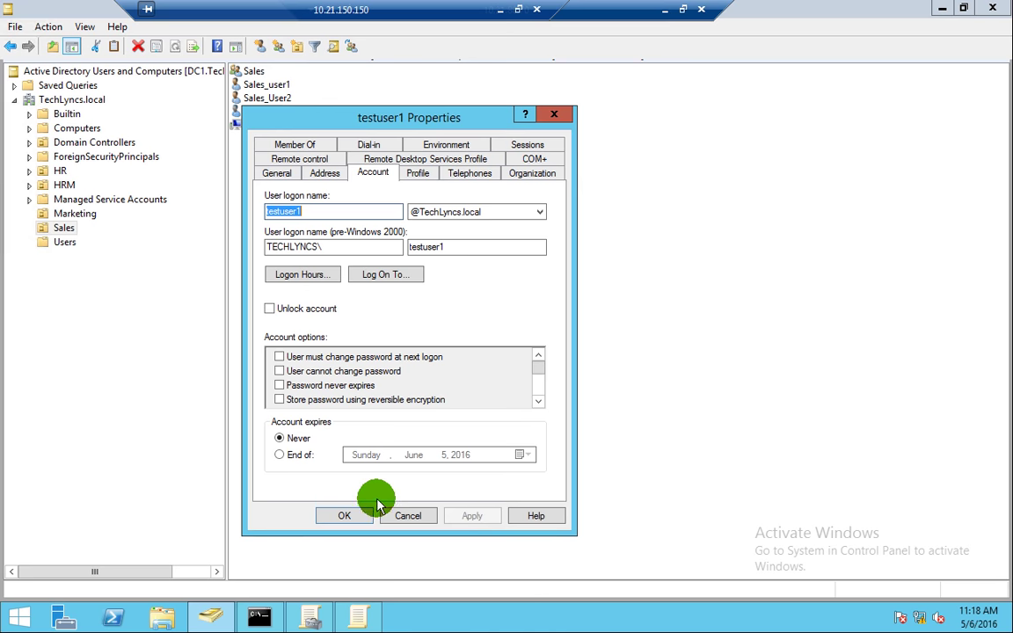
click(348, 516)
Step: Review the 3-attempt Account Lockout Policy, then re-enter the password at Sales_User2's locked logon screen
click(222, 613)
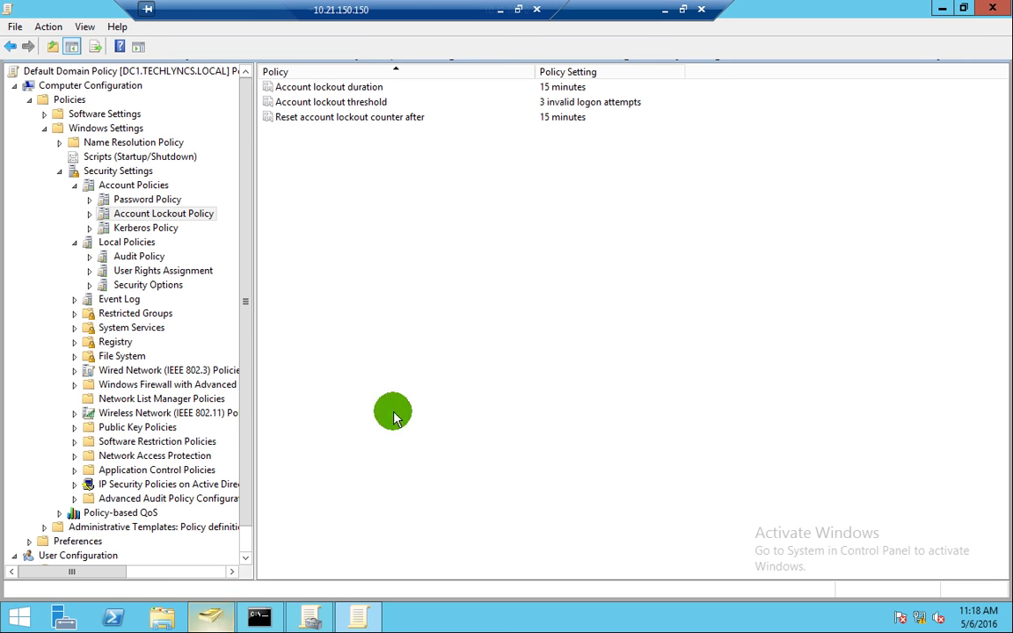
click(664, 10)
click(589, 345)
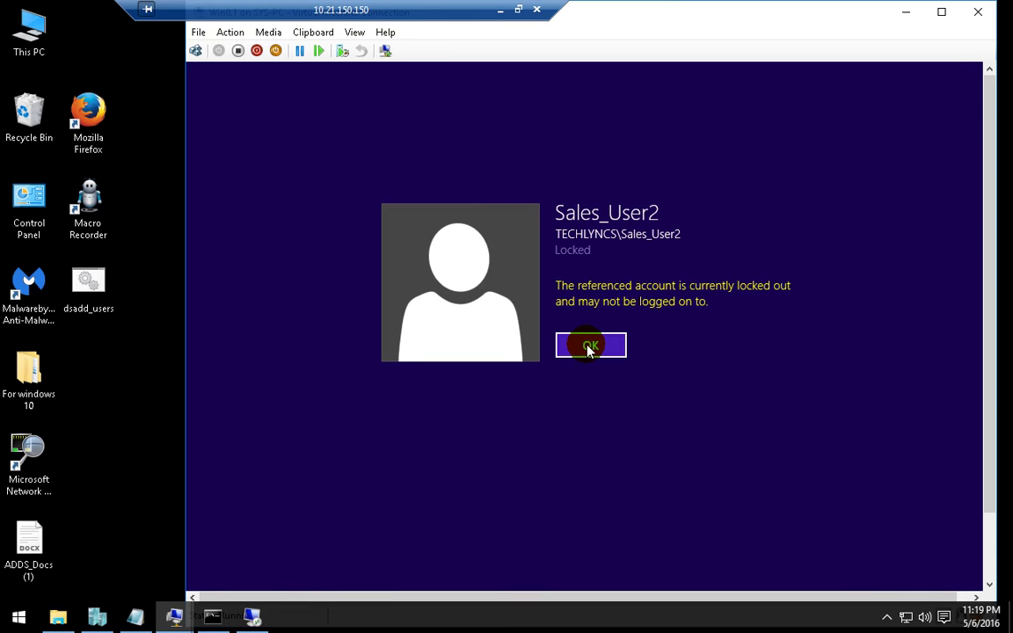
text(*******)
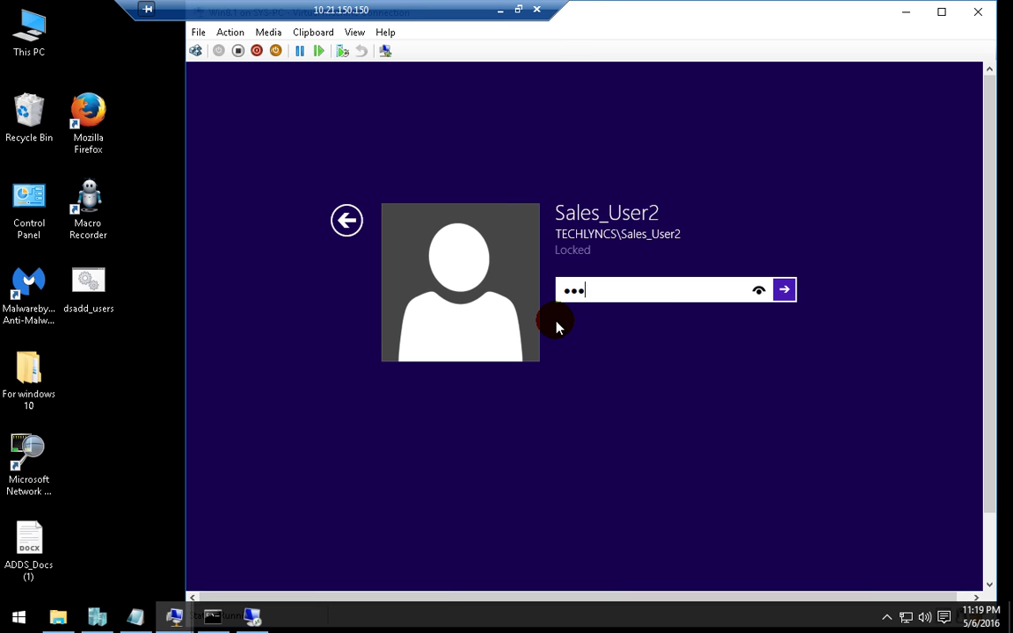
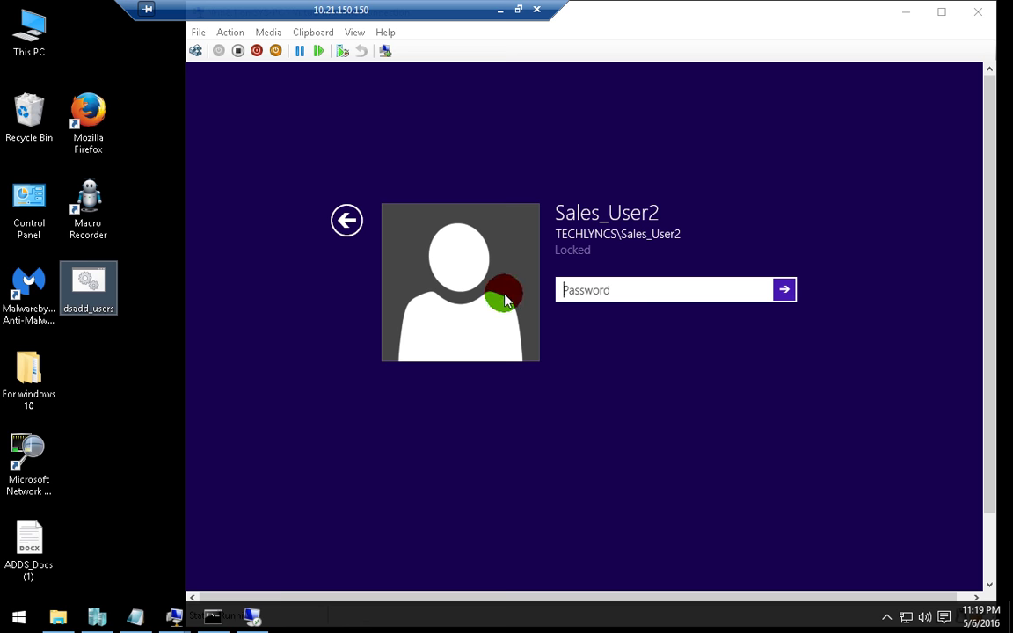
Step: Attempt the sales user's sign-in on the client with their password, then switch to the domain controller session
click(640, 288)
text(**)
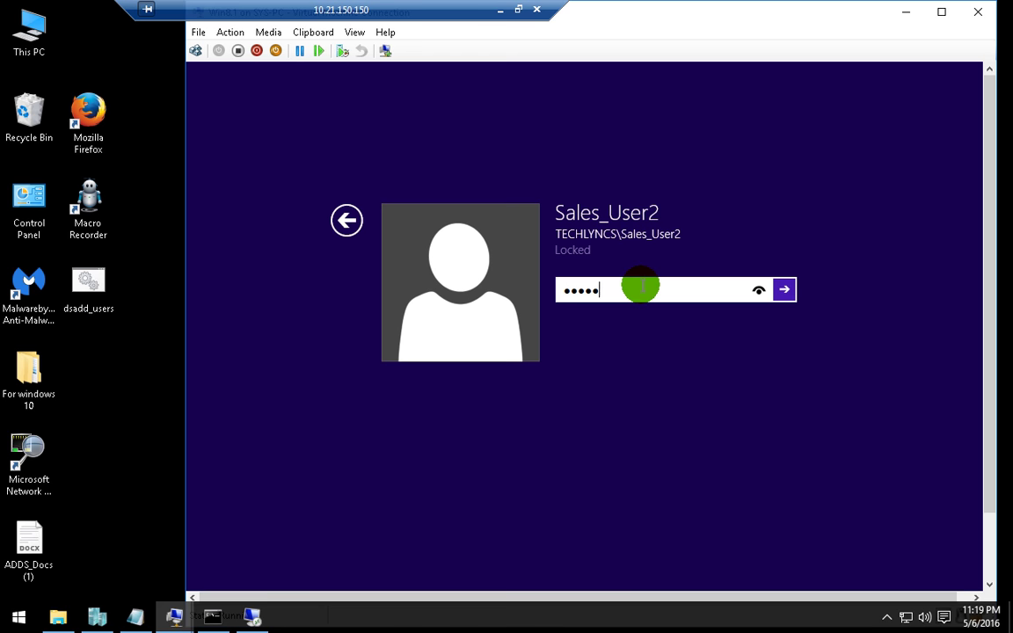
text(*****)
key(Return)
key(Return)
click(251, 615)
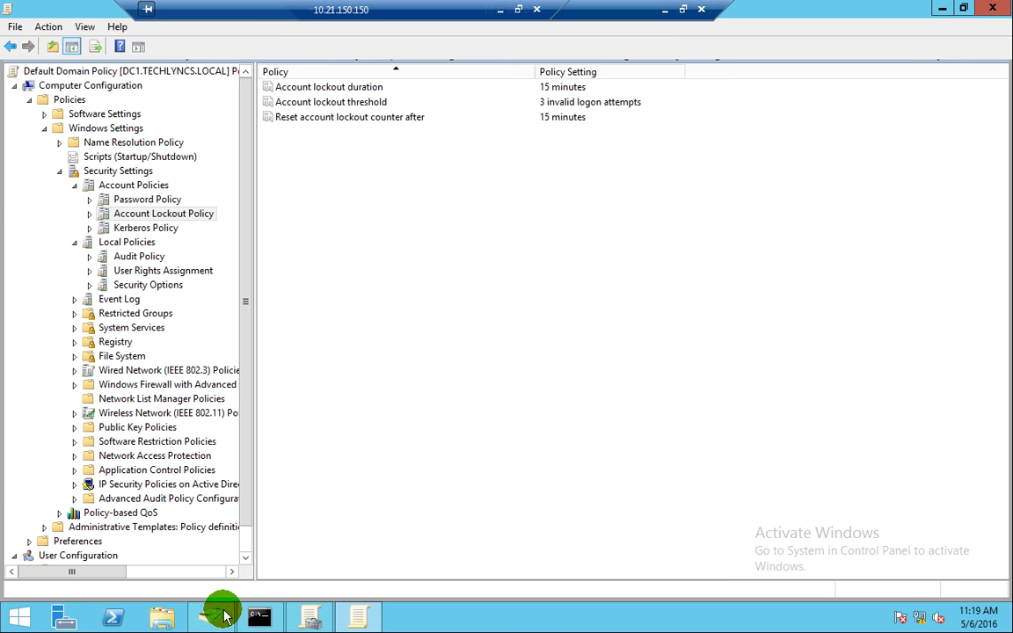
Step: Check the Sales accounts in Active Directory Users and Computers, then minimize the remote desktop session
click(220, 616)
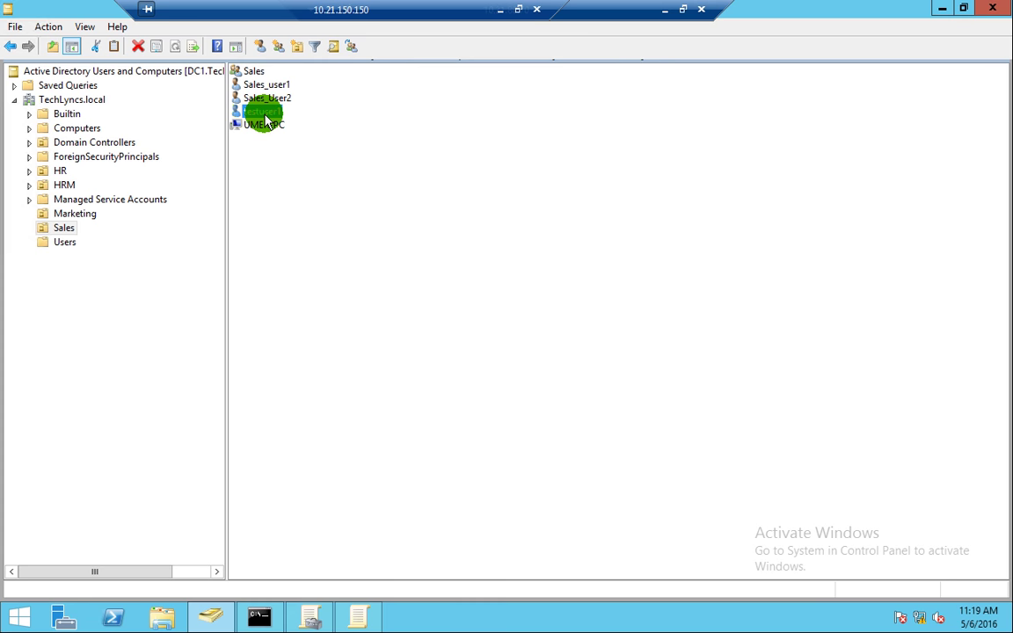
click(940, 9)
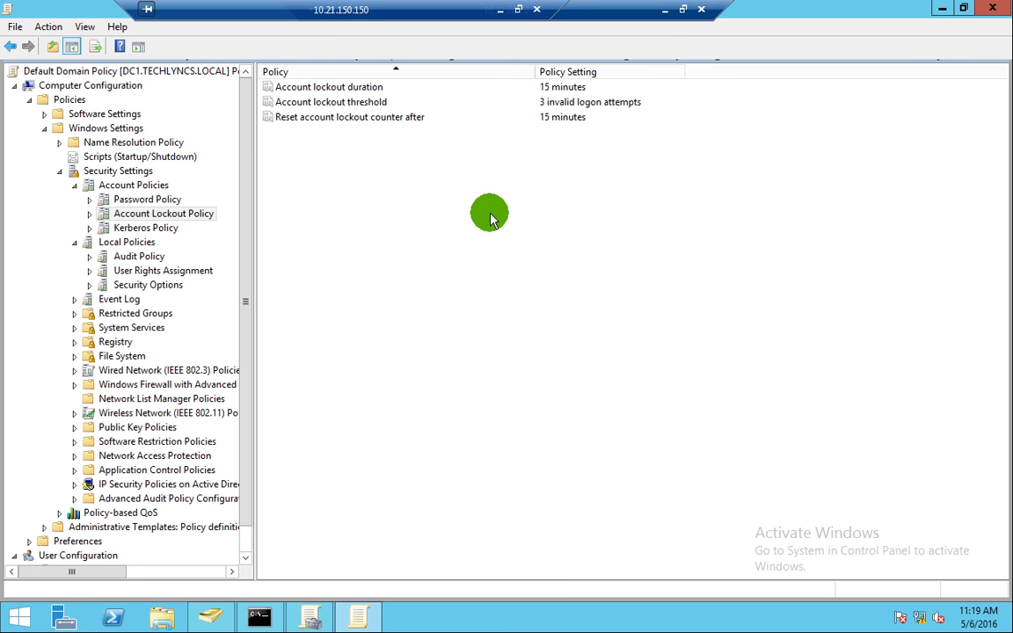
click(206, 615)
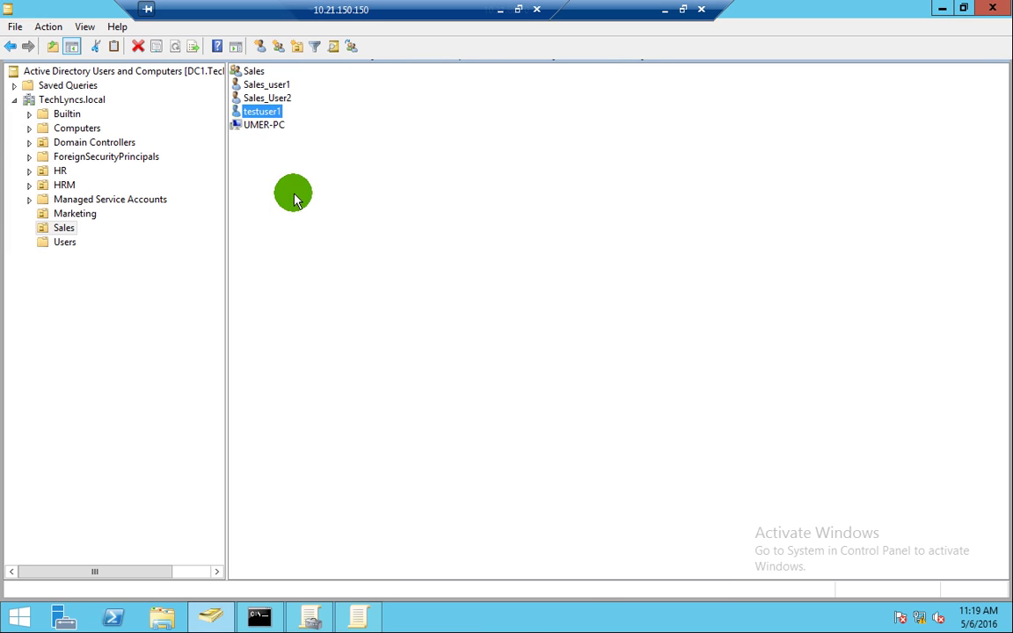
click(944, 9)
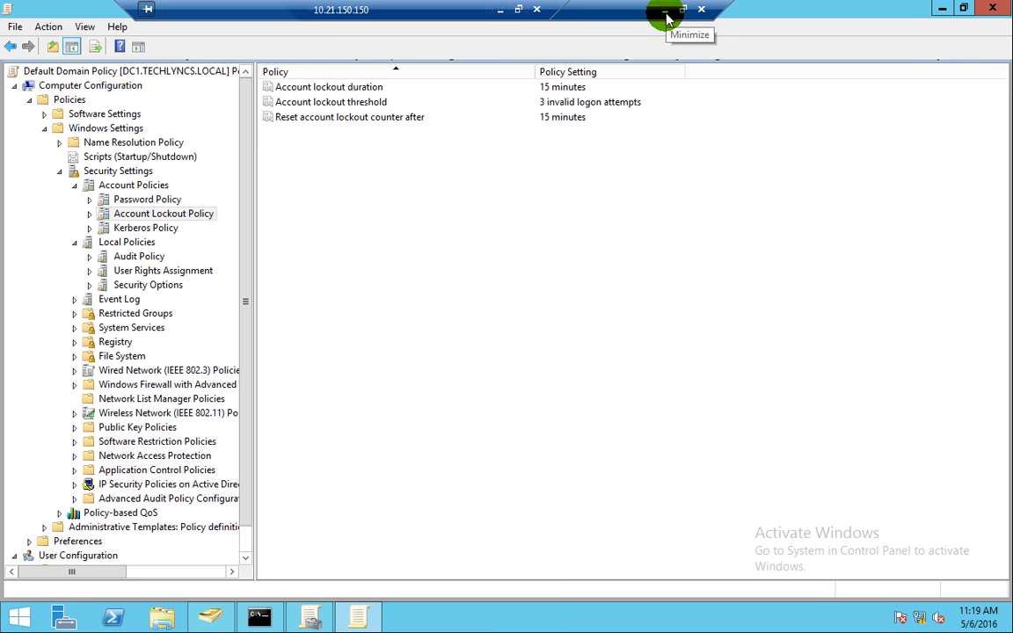
click(498, 10)
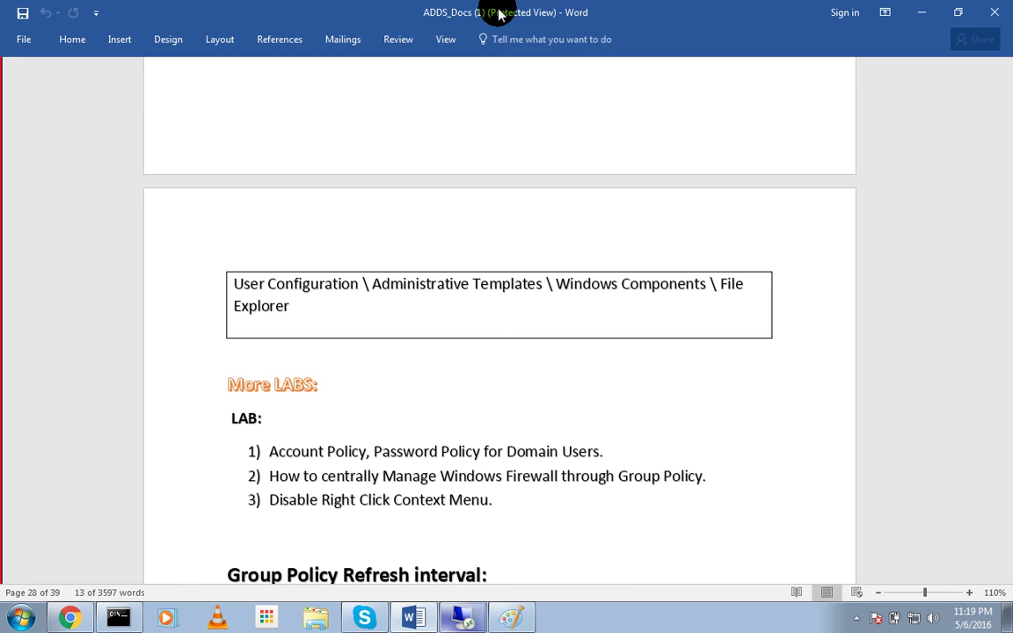
Step: Minimize Word and briefly bring up the remote server session before setting it aside again
click(925, 12)
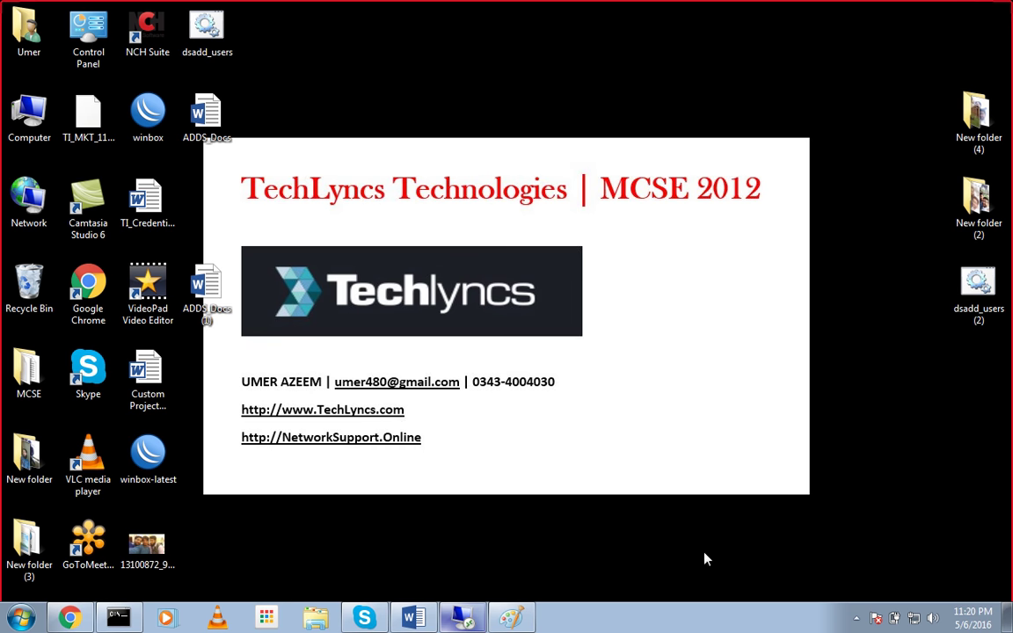
click(457, 618)
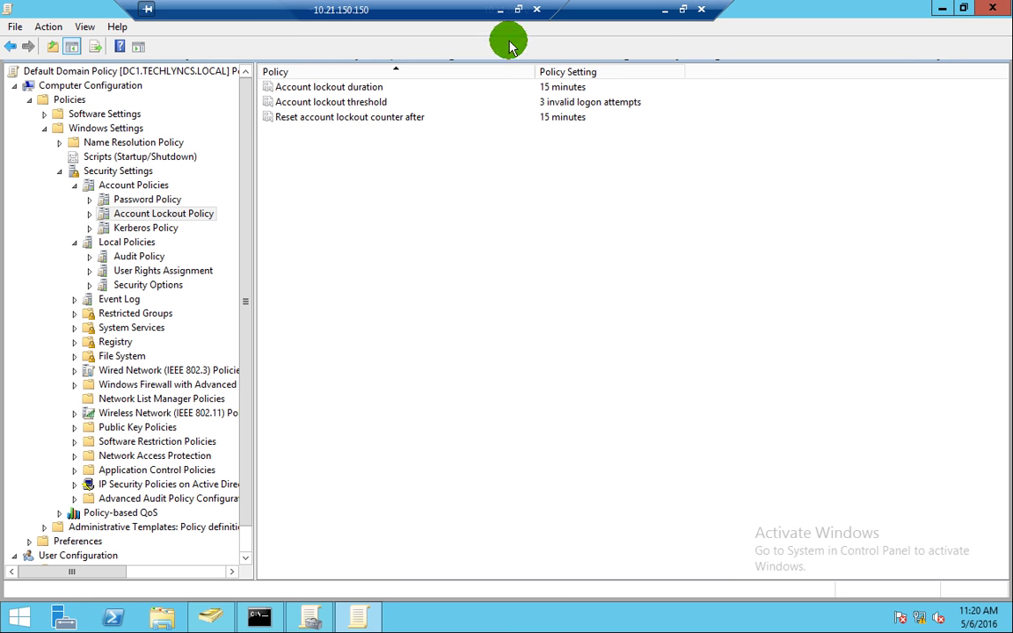
click(500, 9)
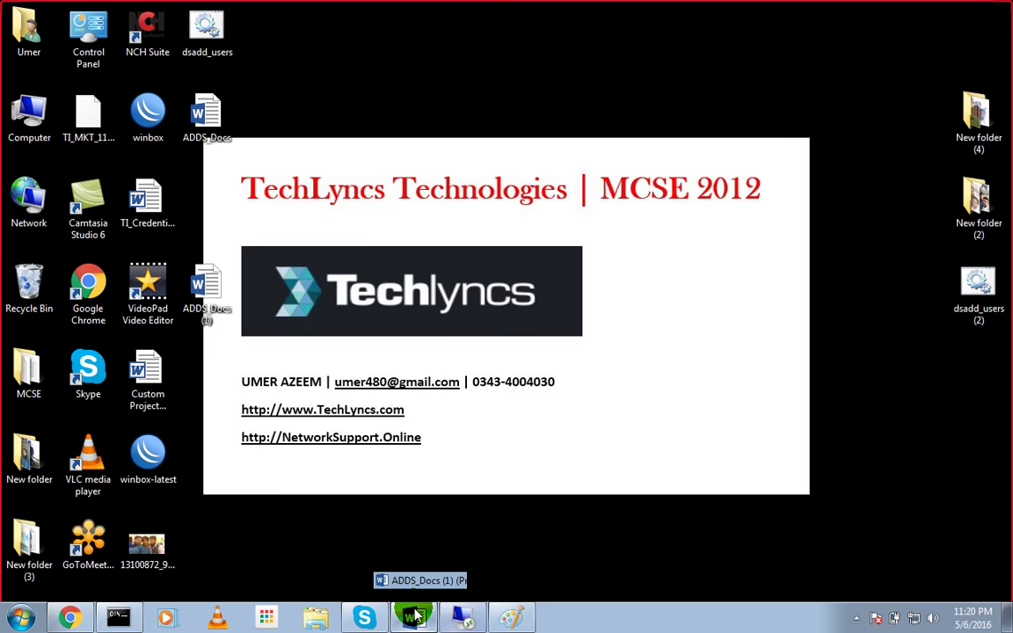
Step: Scroll through the ADDS_Docs lab notes in Word, then return to the remote server session
click(410, 619)
scroll(435, 321, up, 3)
scroll(434, 320, down, 3)
scroll(433, 318, up, 5)
scroll(434, 319, up, 5)
click(403, 214)
click(475, 607)
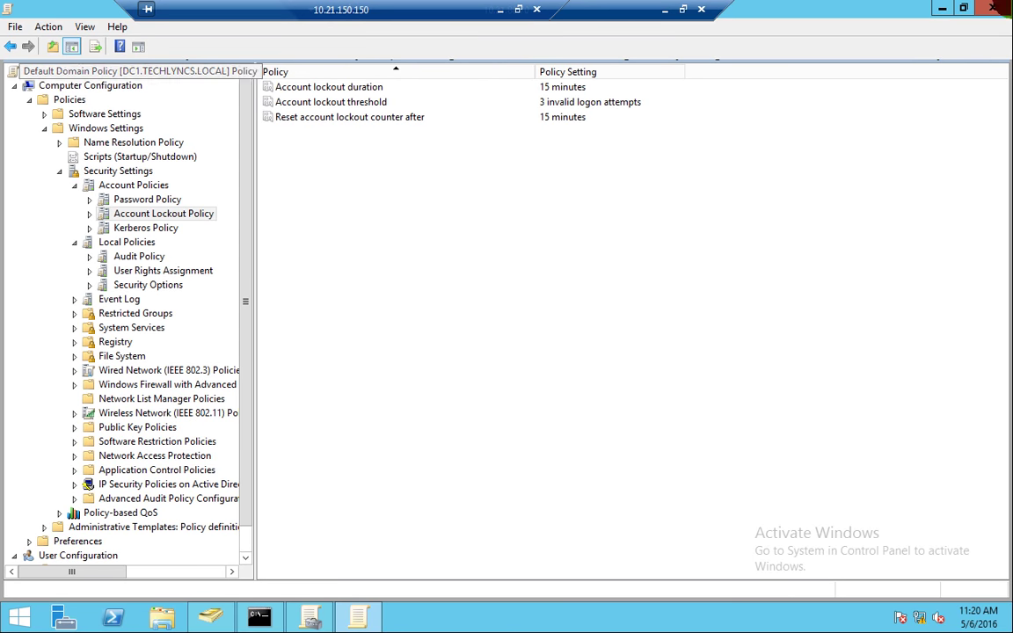
Step: Cancel the Account lockout duration dialog, close the editor, and review linked GPOs and the Default Domain Policy report
click(703, 346)
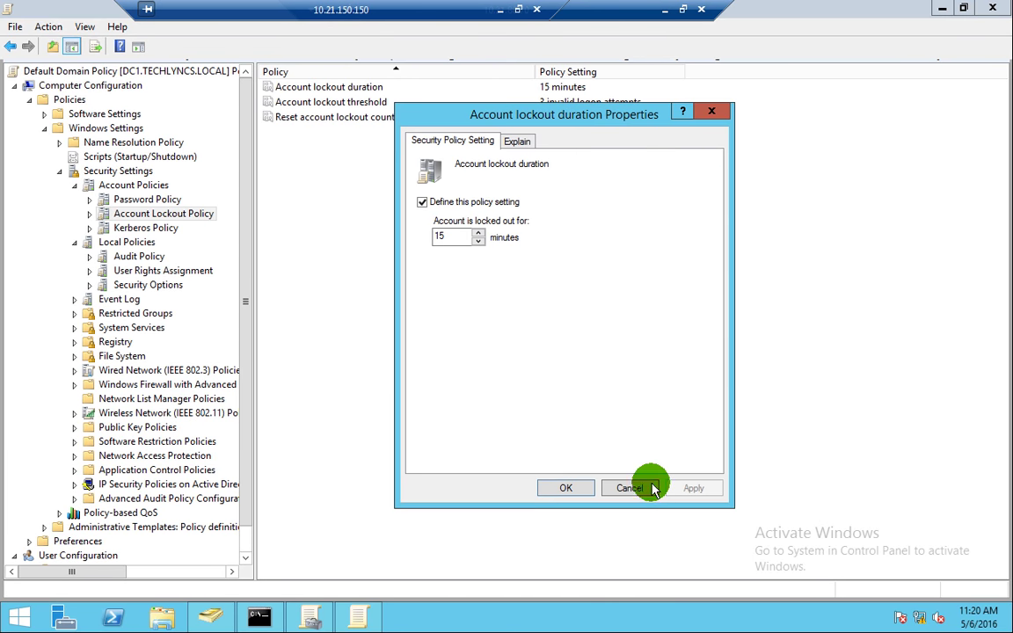
click(646, 486)
click(1002, 9)
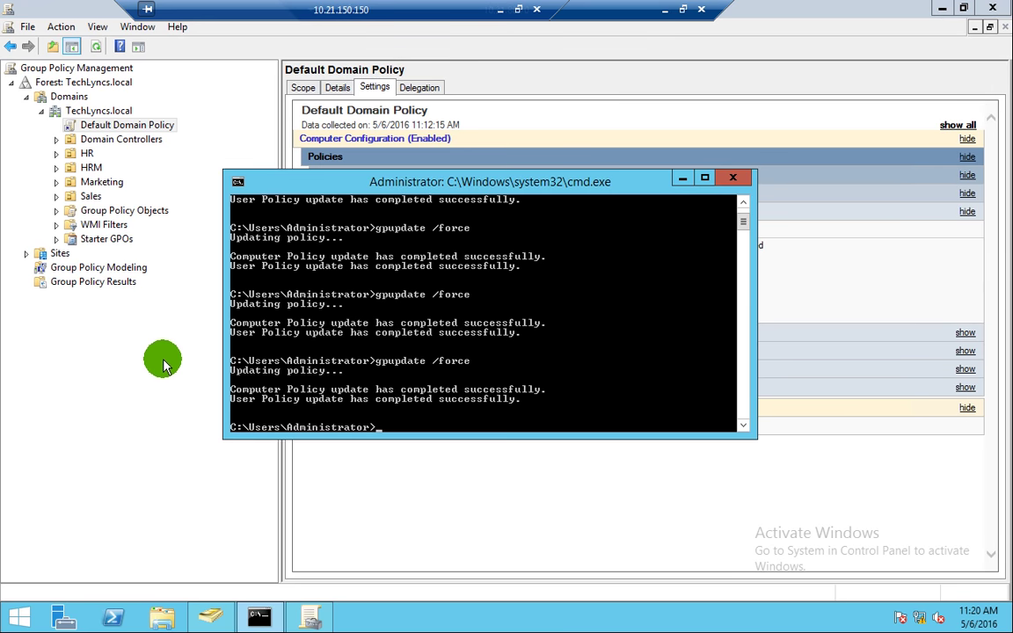
click(146, 322)
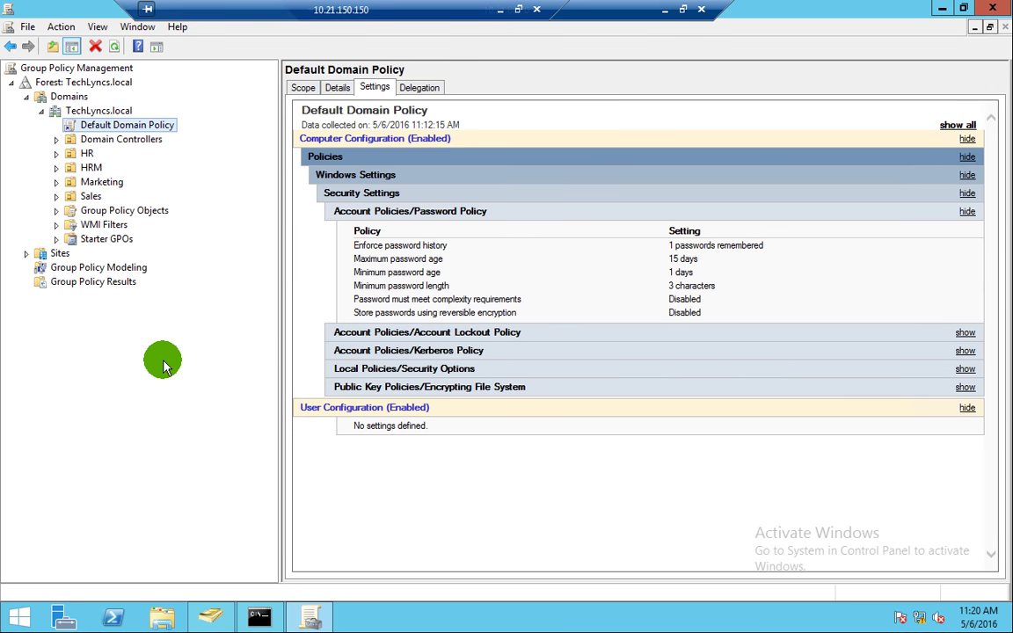
click(88, 196)
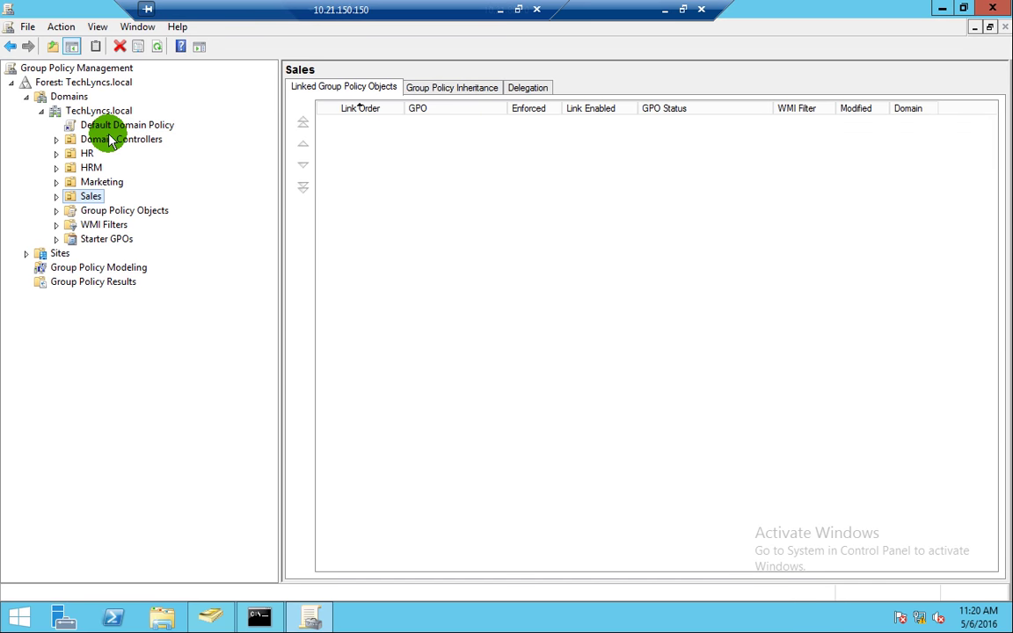
click(111, 140)
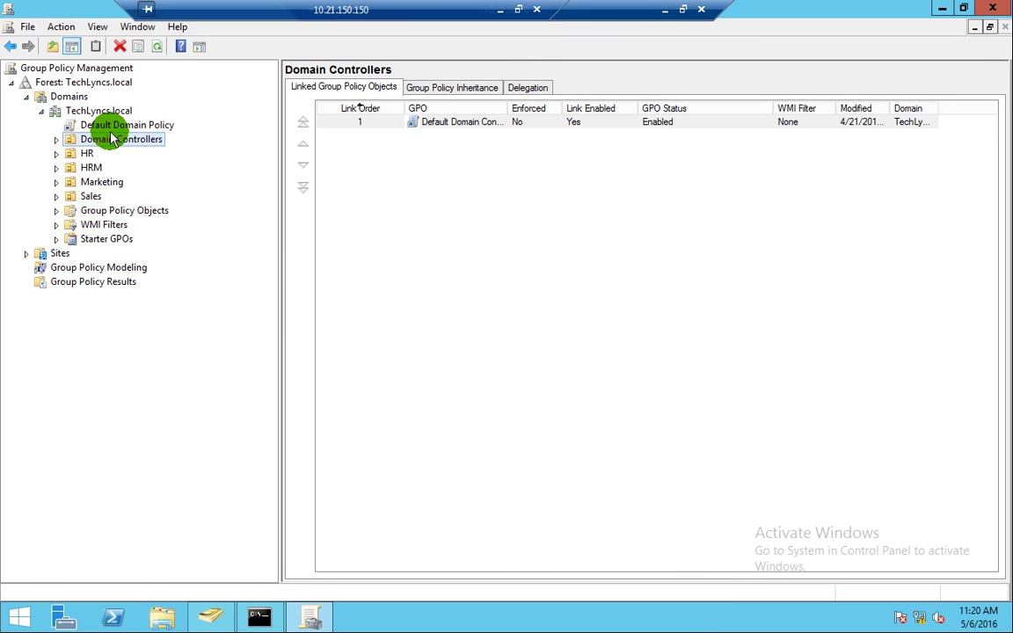
click(111, 128)
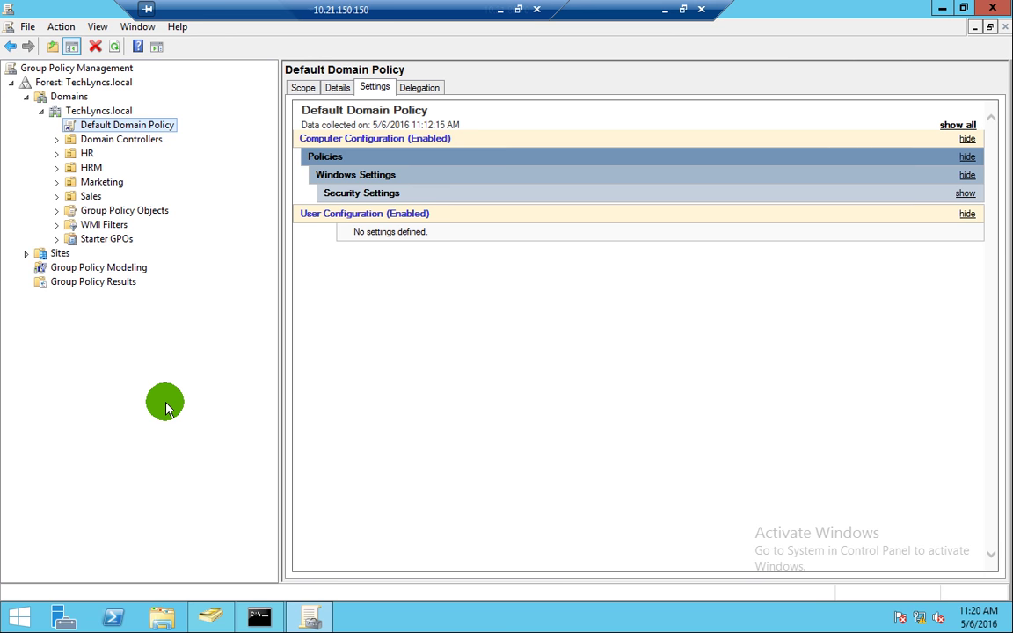
Step: Edit Default Domain Policy and open User Configuration's Control Panel policy 'Prohibit access to Control Panel and PC settings'
right_click(148, 126)
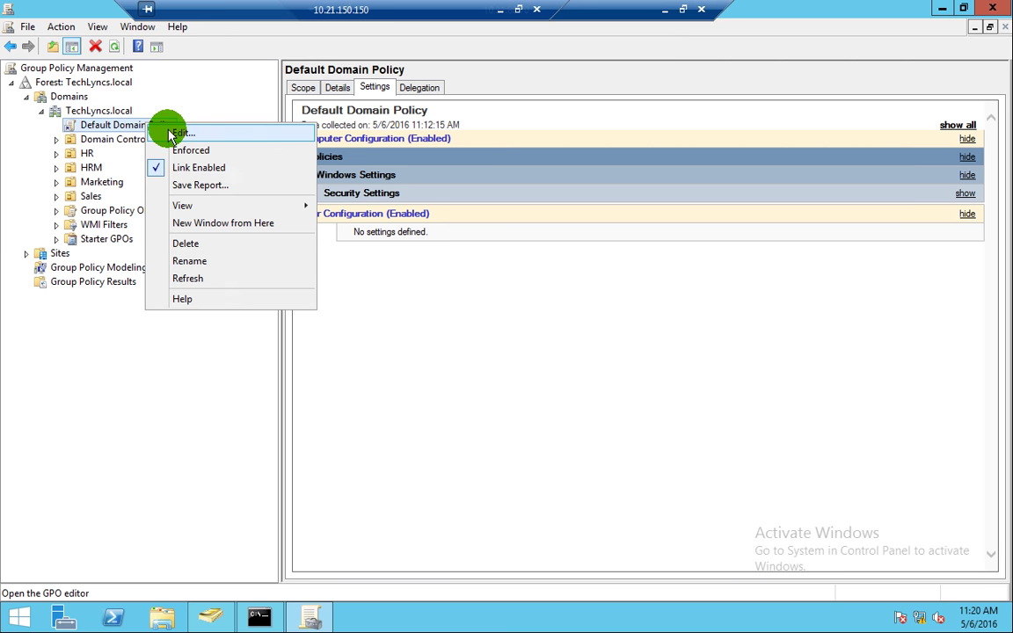
click(175, 133)
double_click(140, 209)
drag(272, 206, 273, 206)
double_click(197, 251)
double_click(187, 263)
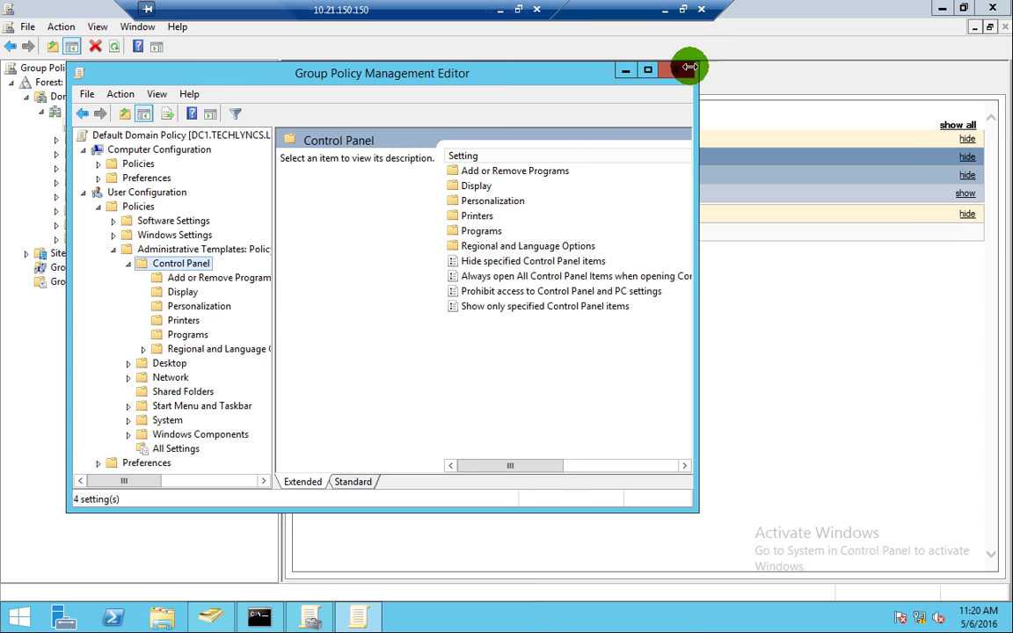
click(648, 69)
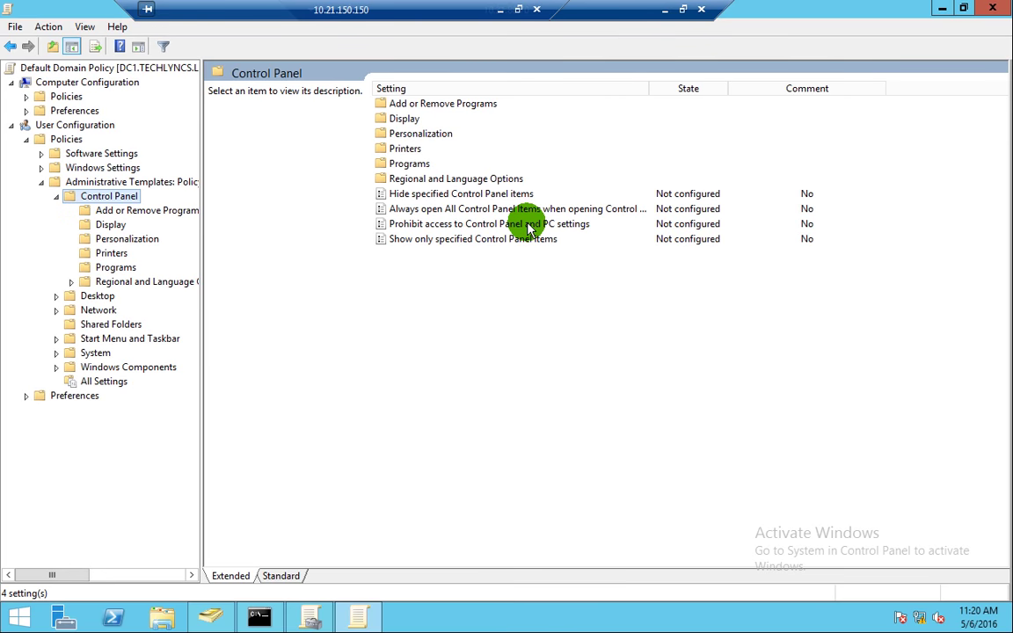
double_click(530, 225)
Step: Try the Enabled and Disabled states on the Control Panel policy while reading its help, then cancel
click(154, 224)
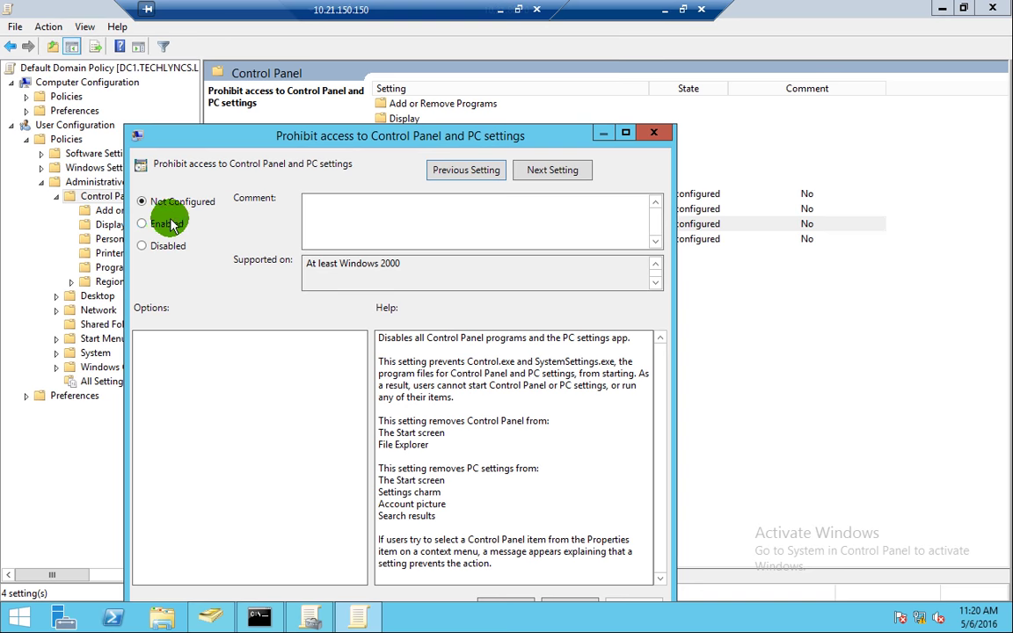
drag(284, 144, 284, 91)
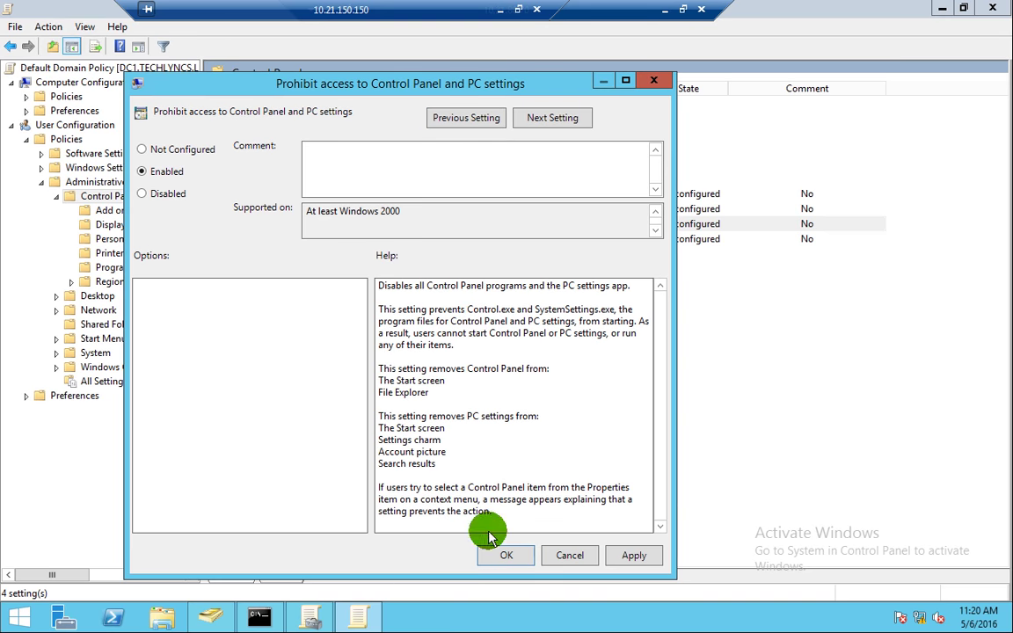
drag(396, 328, 452, 471)
click(452, 475)
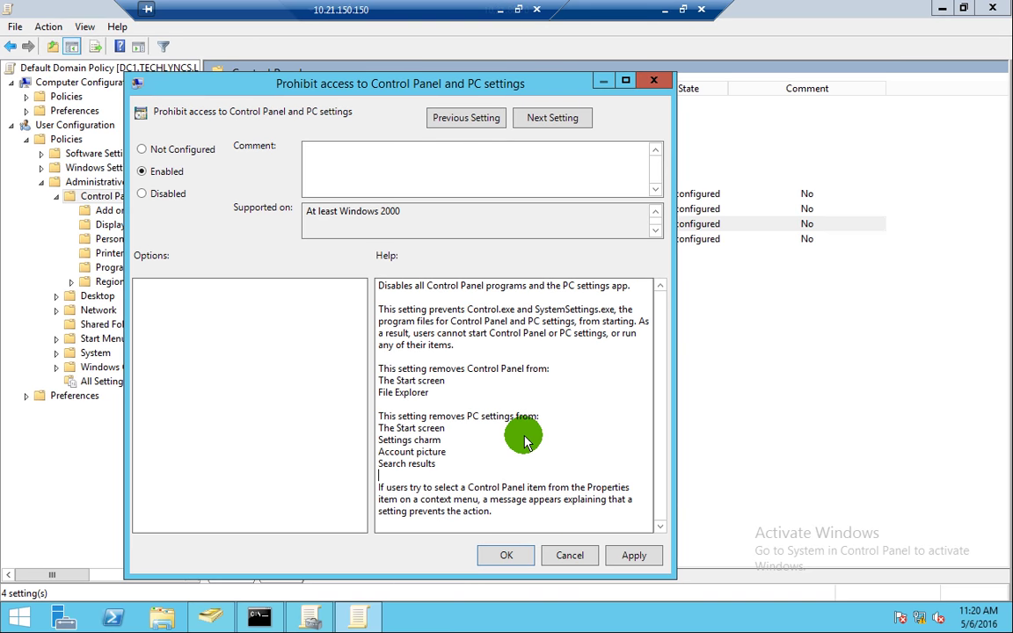
click(374, 156)
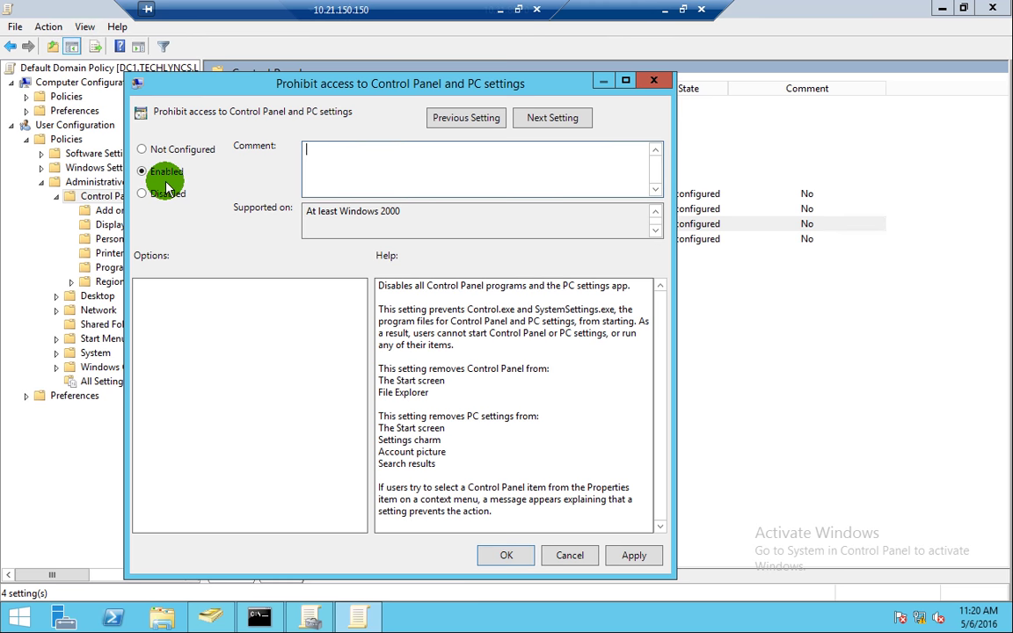
click(166, 194)
click(180, 150)
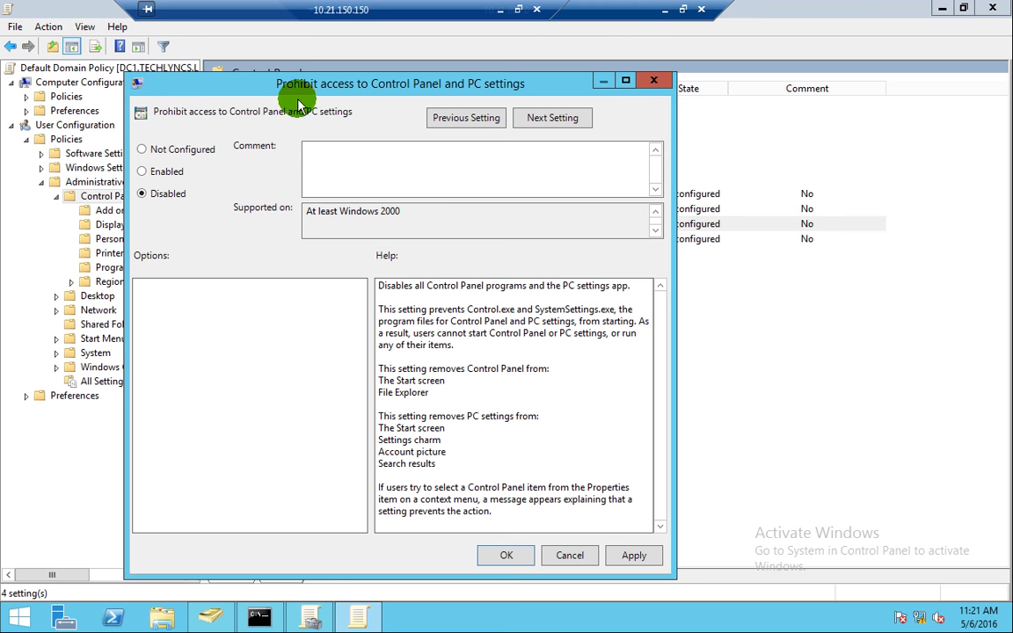
click(180, 149)
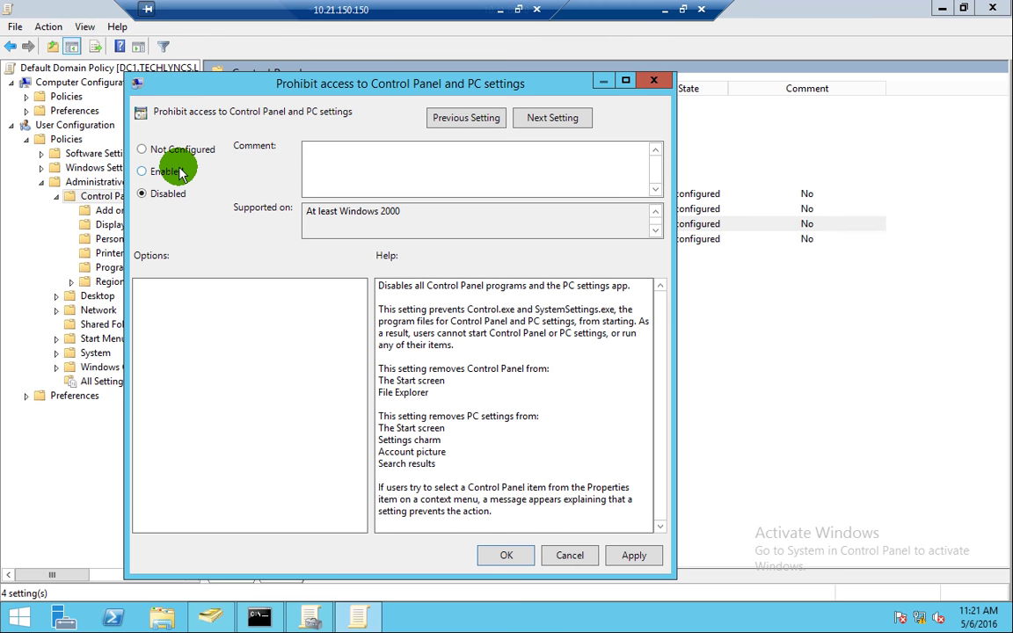
click(179, 173)
click(572, 557)
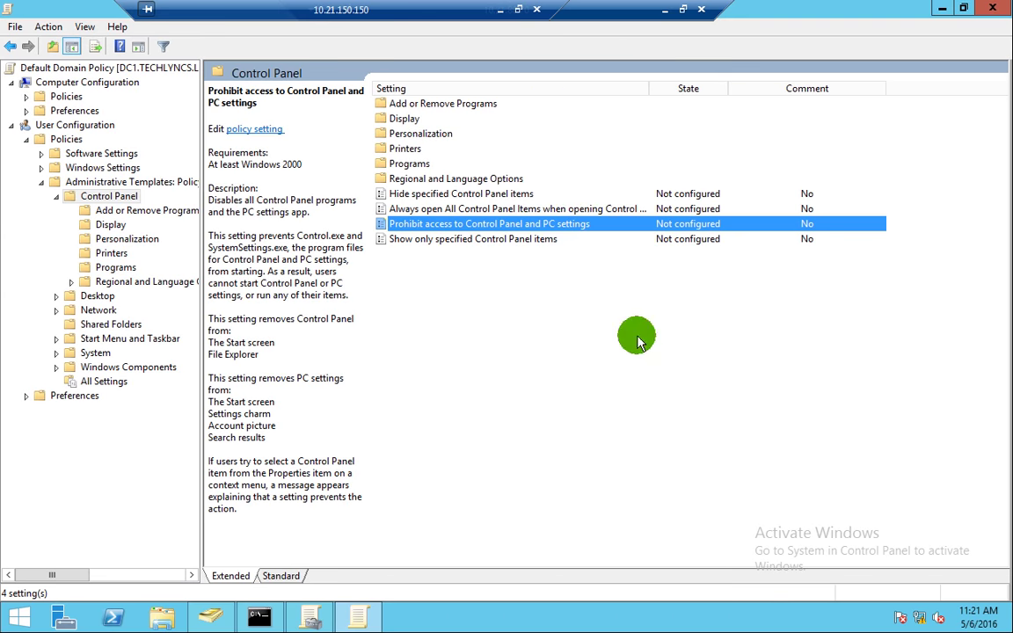
Step: Reopen the policy, review its help text, select Enabled, and close the dialog without saving
double_click(433, 226)
drag(462, 494, 414, 356)
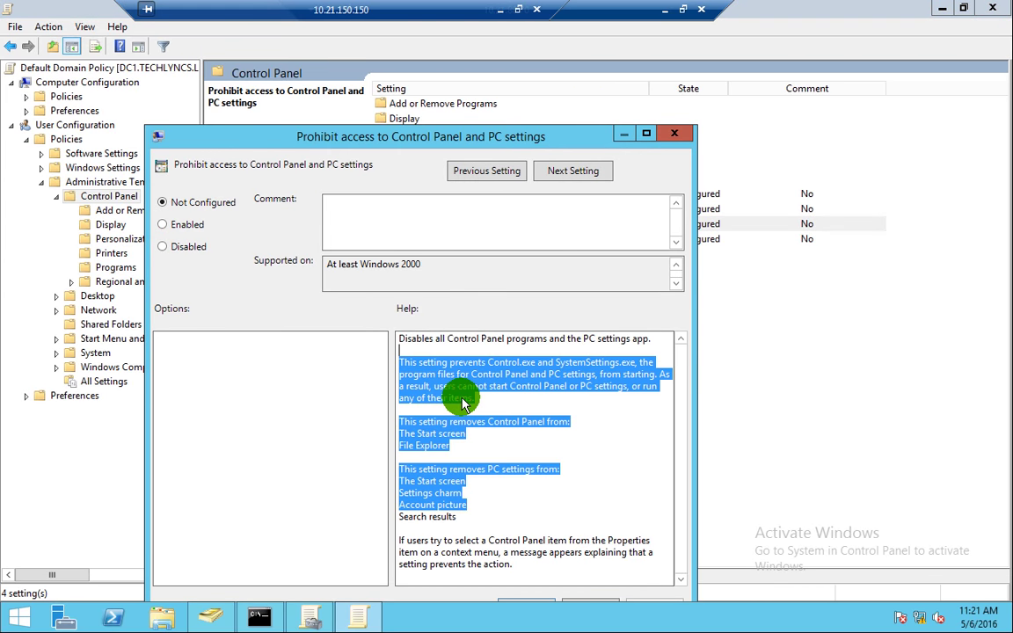
click(449, 398)
click(174, 225)
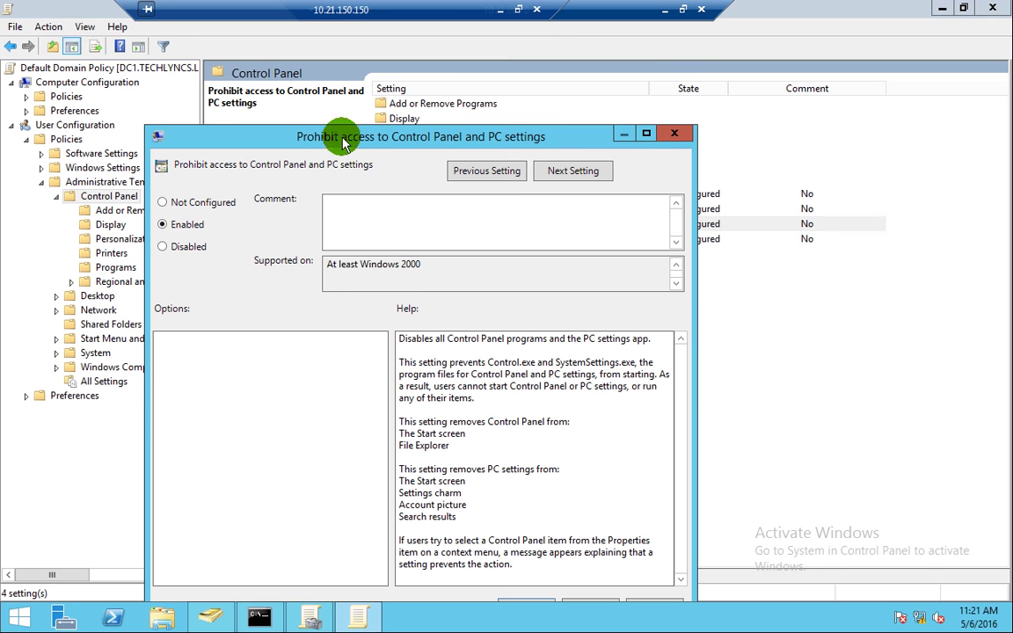
drag(340, 137, 343, 117)
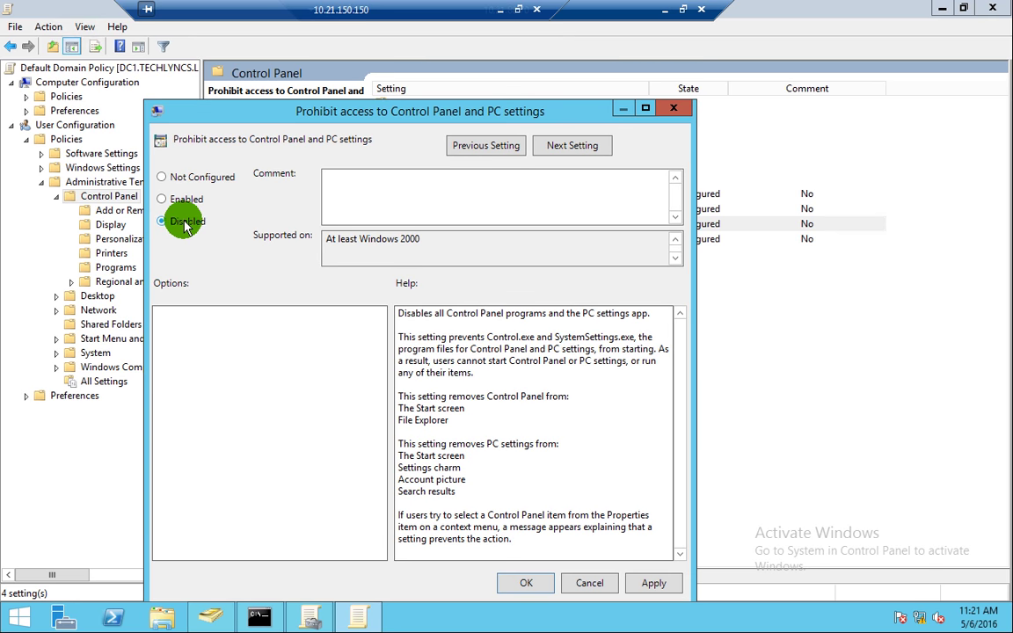
click(674, 108)
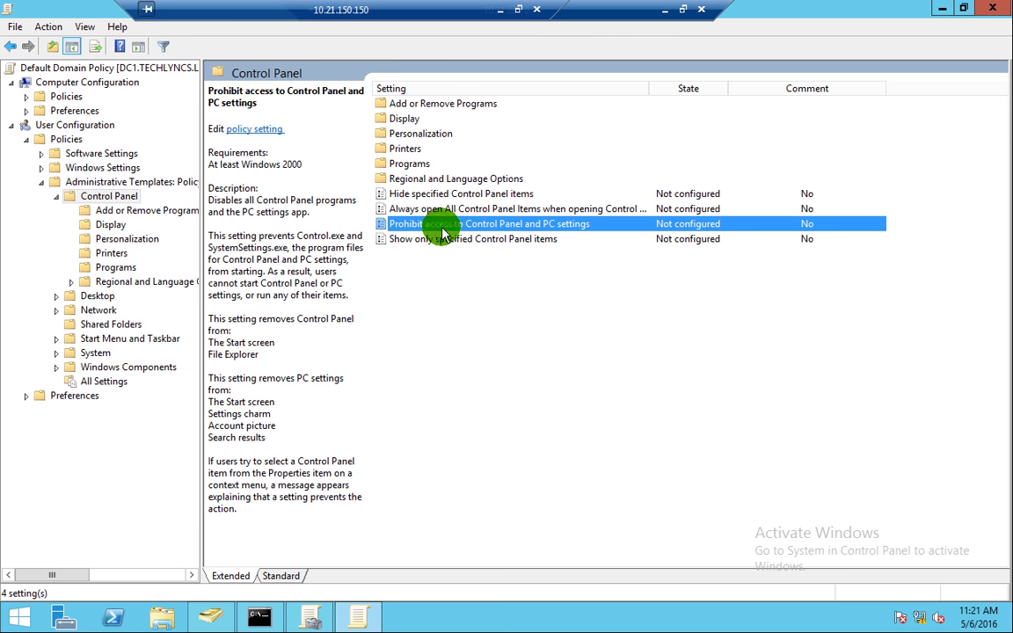
Step: Set 'Prohibit access to Control Panel and PC settings' to Enabled and confirm with OK
double_click(497, 231)
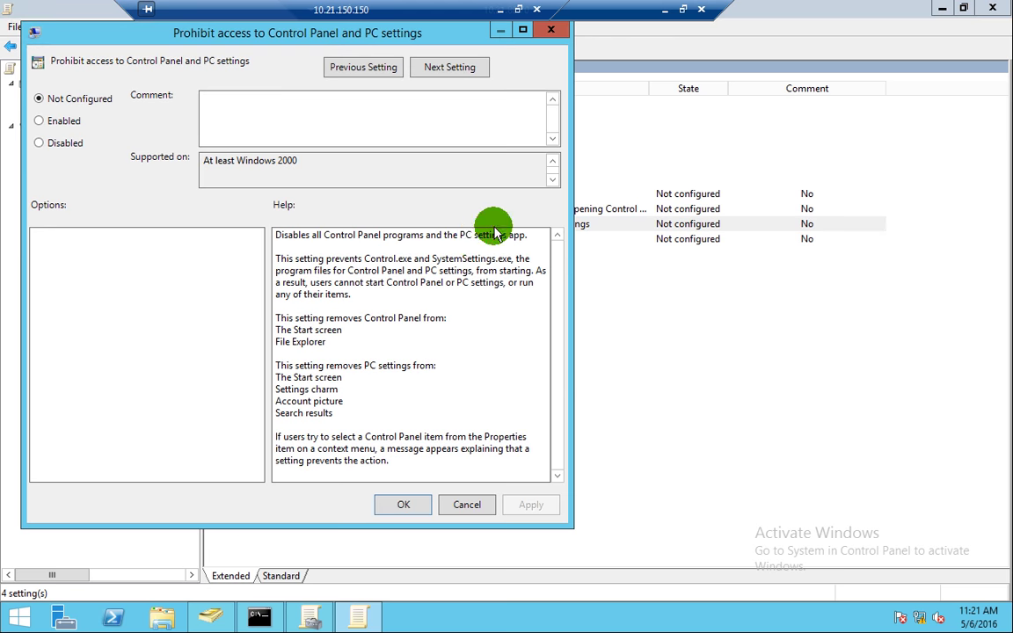
click(63, 132)
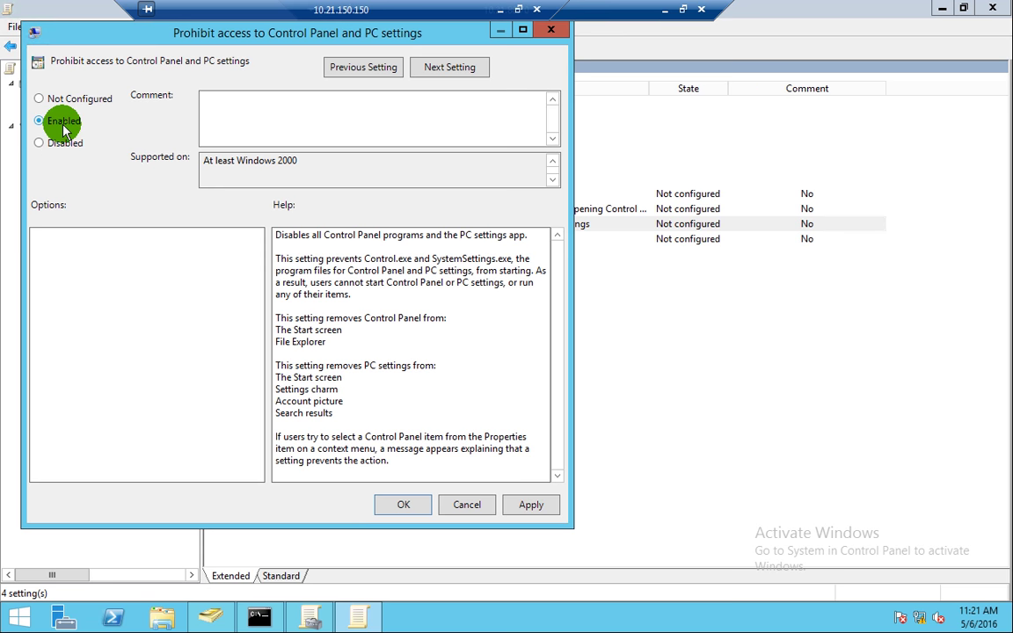
click(391, 503)
mouse_move(259, 619)
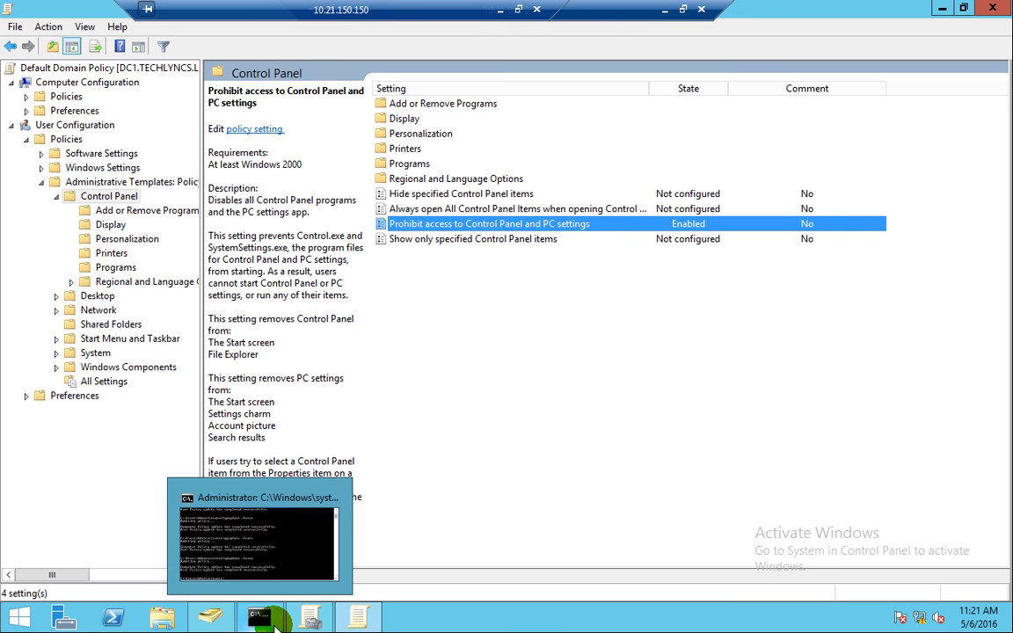
click(668, 12)
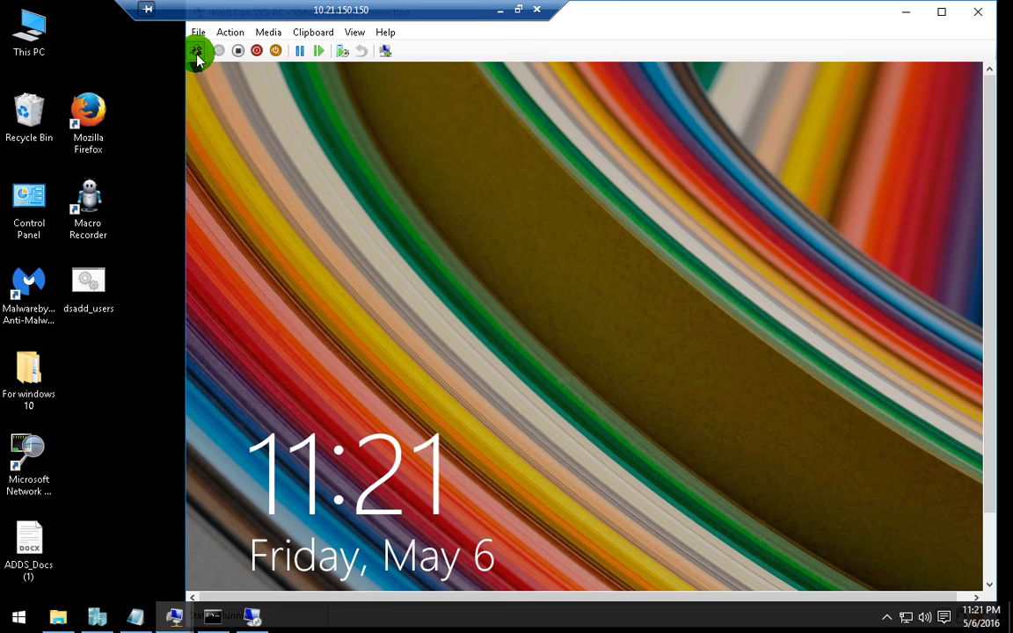
Step: Dismiss the client's lock screen, attempt a password sign-in, and go back to the account list
click(547, 244)
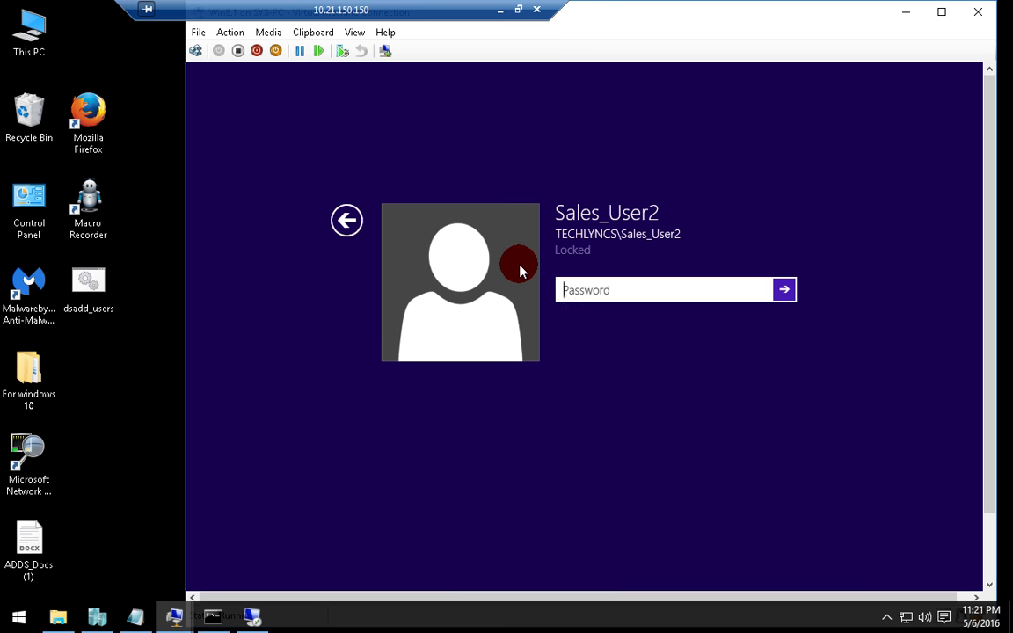
key(Return)
click(444, 236)
click(346, 220)
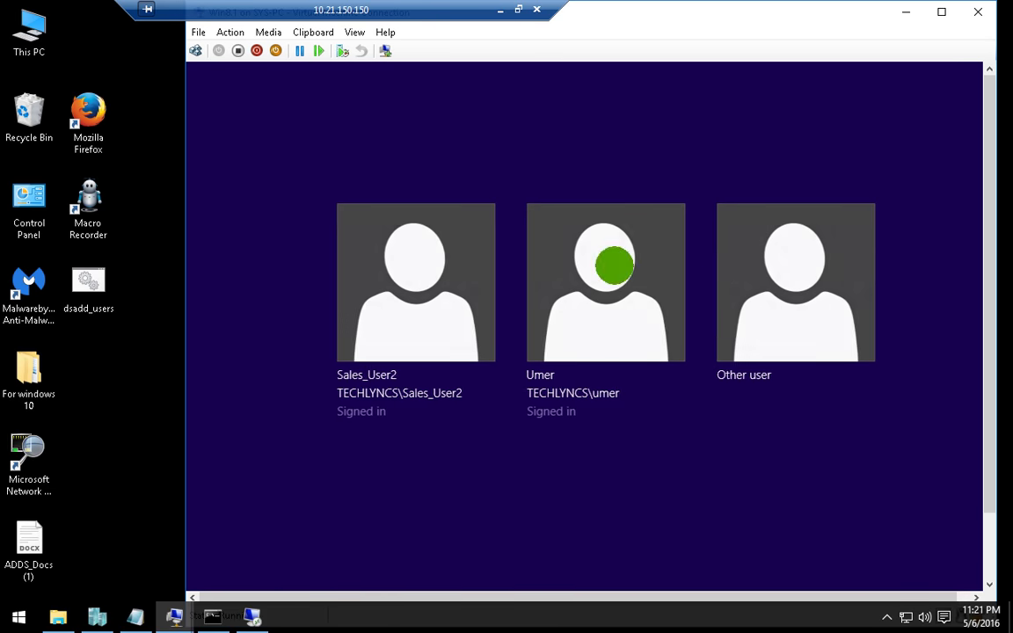
Step: Sign in to the client as Other user sales_user1 with the account password
click(994, 509)
click(769, 335)
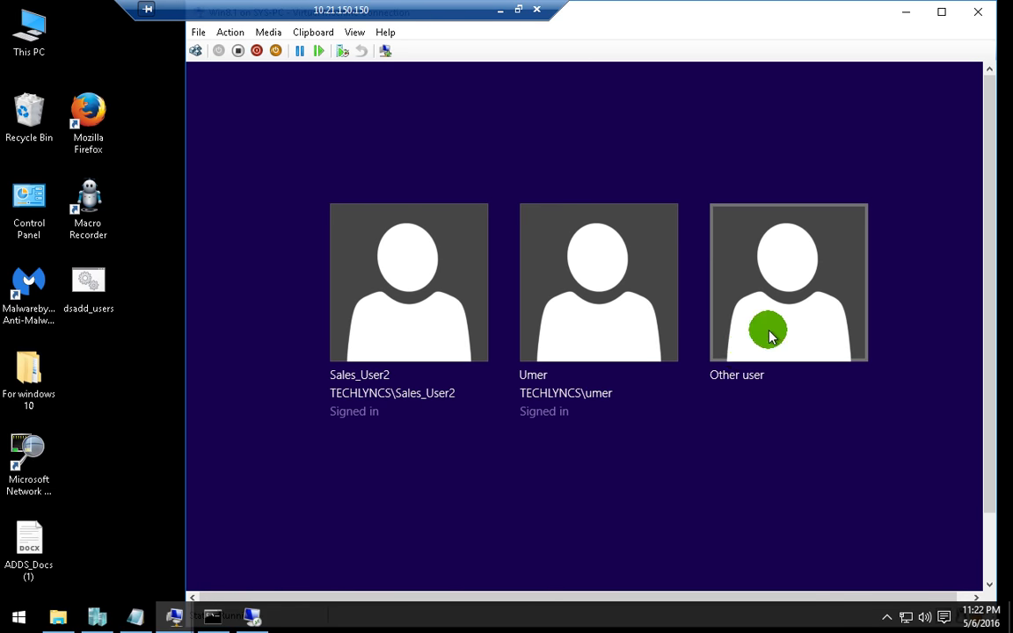
text(sales_user1)
key(Tab)
key(Return)
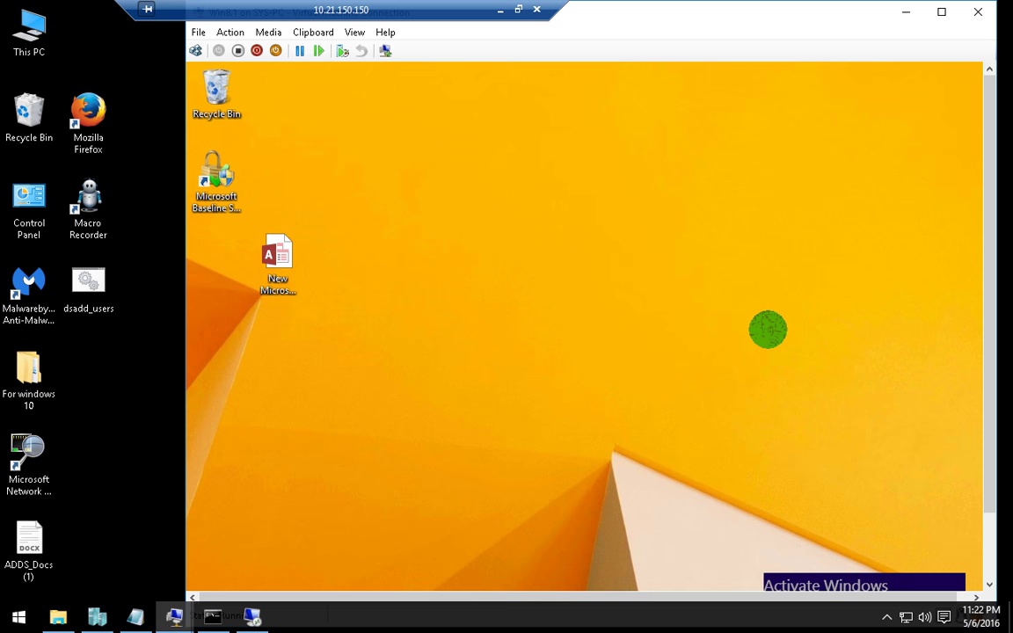
Step: Try opening Control Panel on the client, dismiss the Restrictions error, and go back to the desktop
drag(995, 263, 1004, 379)
right_click(220, 580)
click(283, 472)
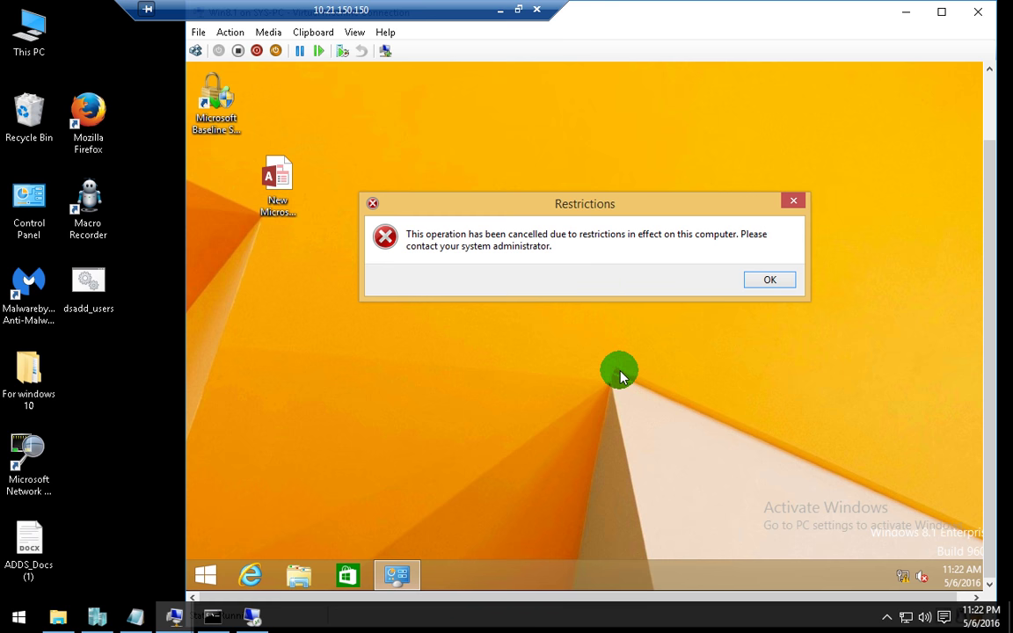
drag(352, 160, 847, 363)
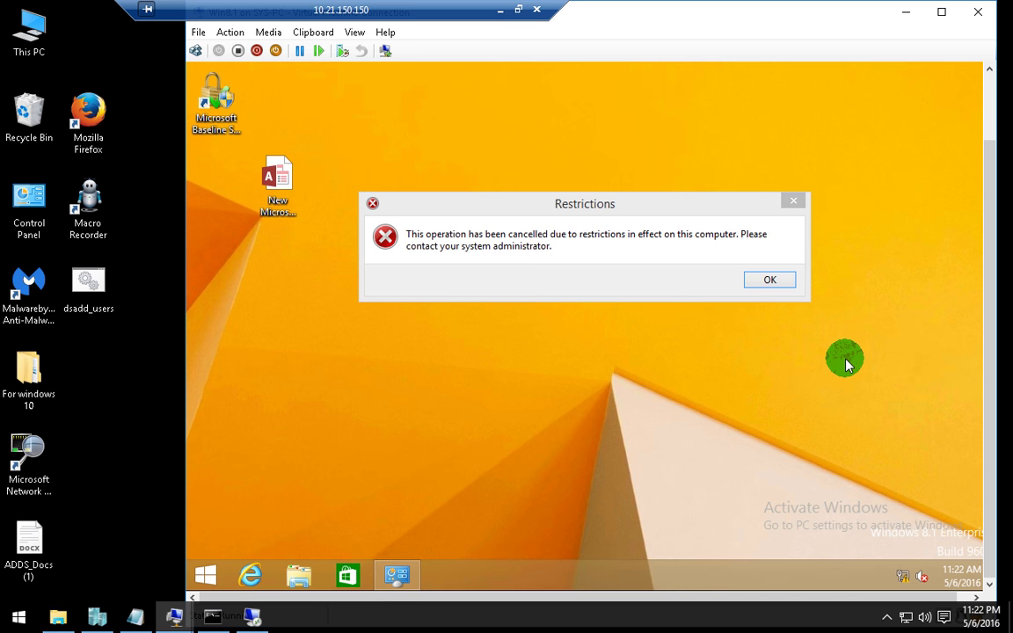
click(771, 280)
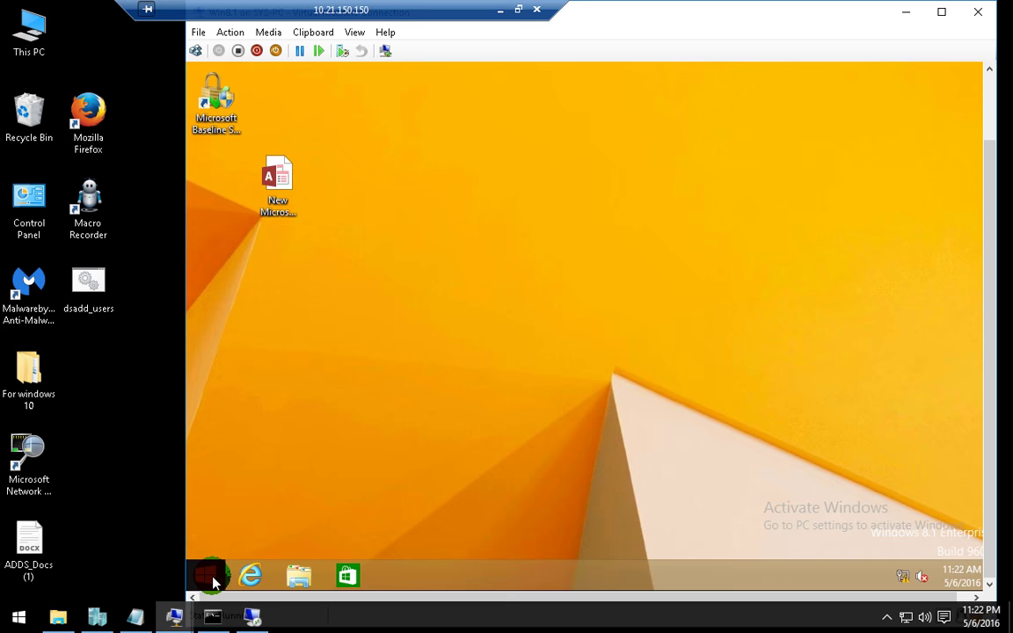
click(214, 583)
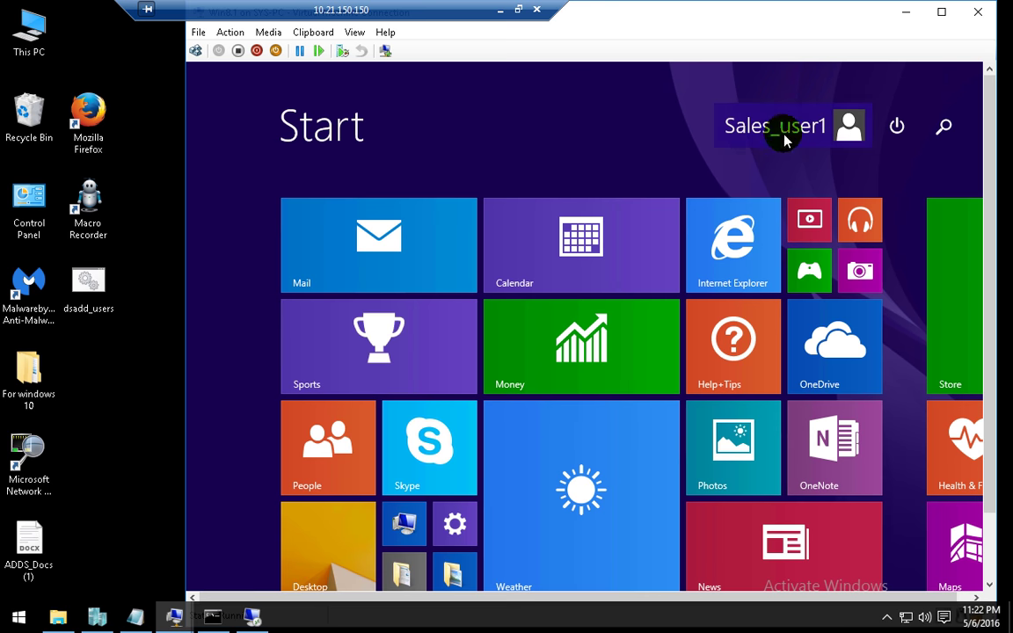
click(284, 572)
click(253, 615)
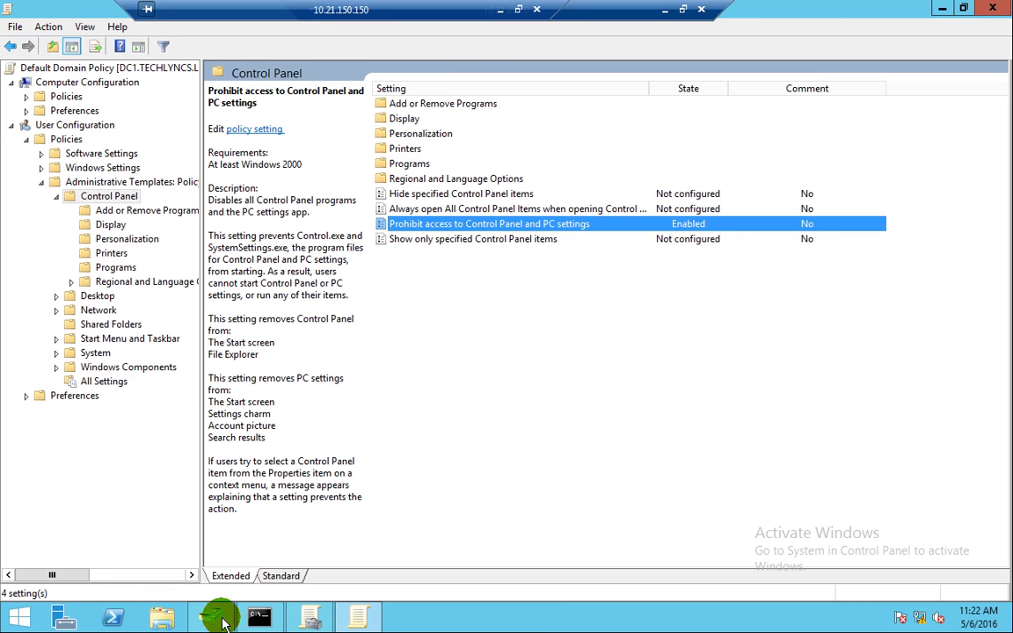
Step: Browse the Sales OU under TechLyncs.local and select the sales user accounts
click(211, 615)
click(64, 228)
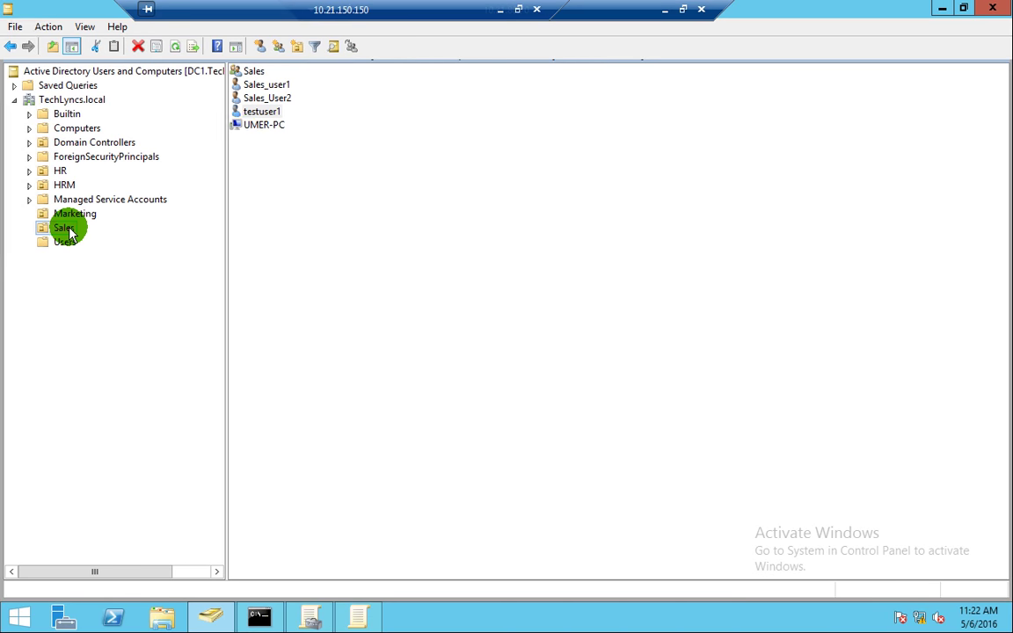
click(268, 98)
click(280, 85)
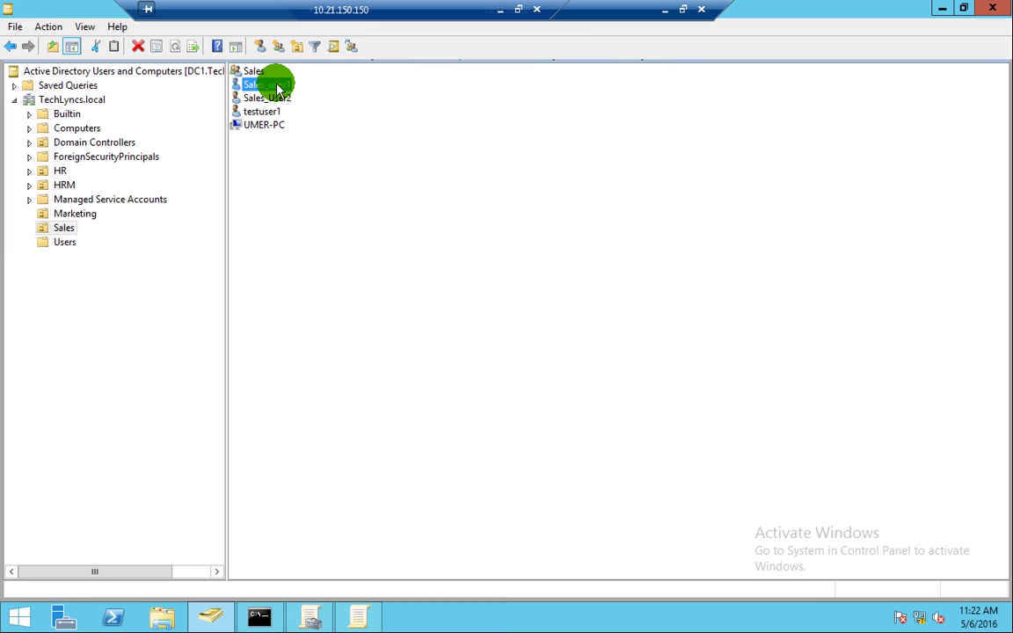
double_click(99, 102)
double_click(97, 102)
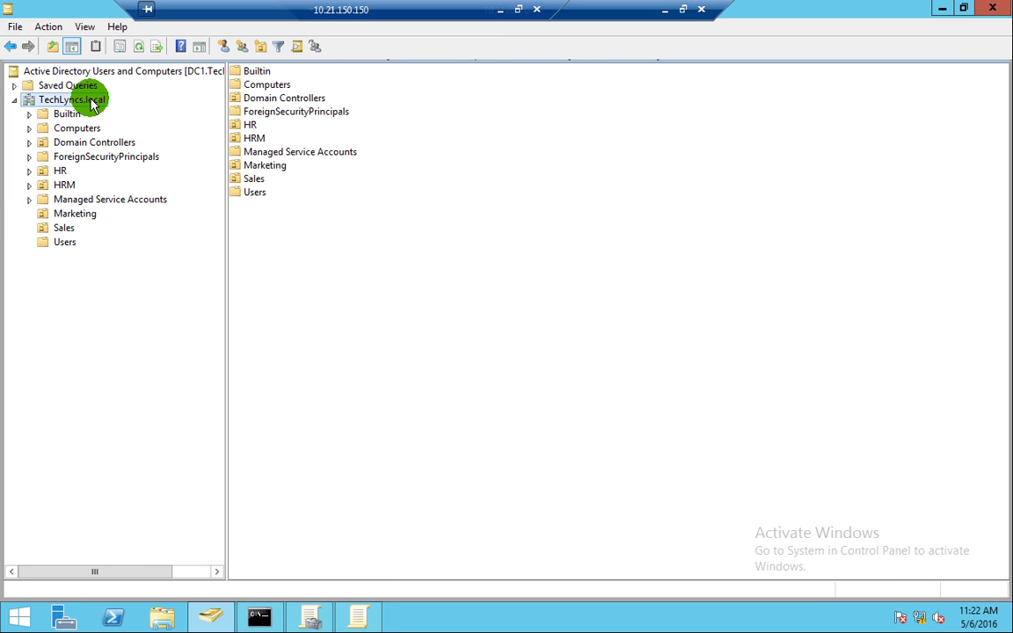
click(65, 229)
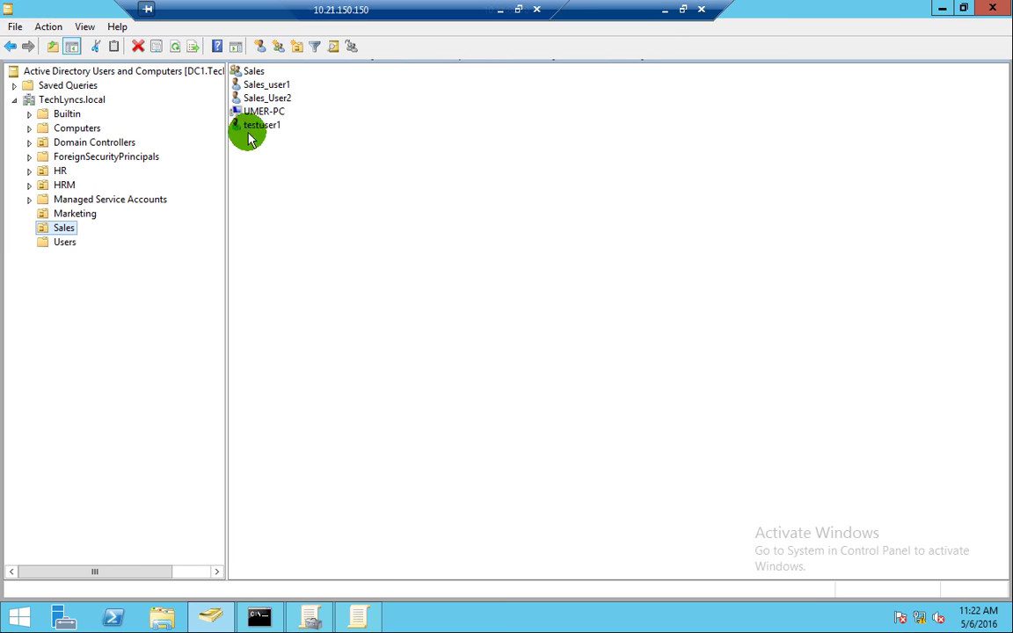
click(274, 86)
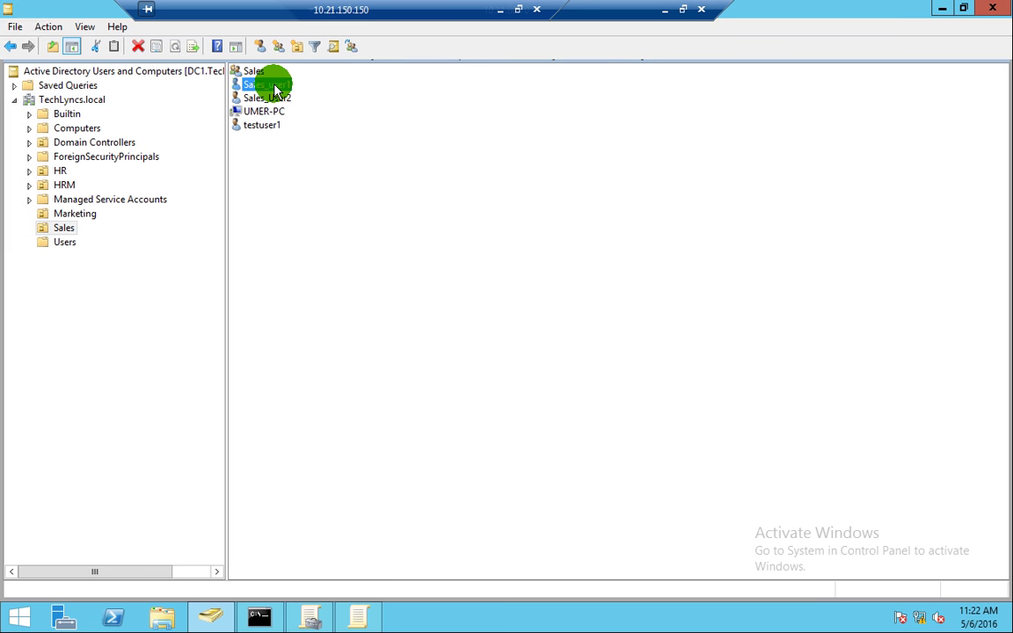
Step: Minimize ADUC, the Group Policy editor and the remote session to reach the client VM's security options
click(942, 8)
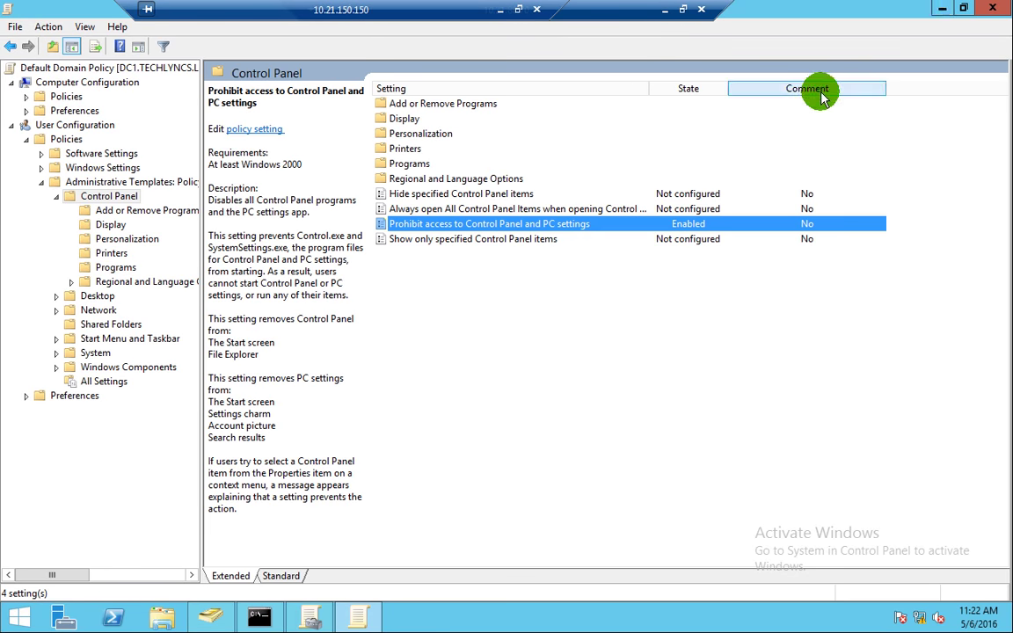
click(942, 8)
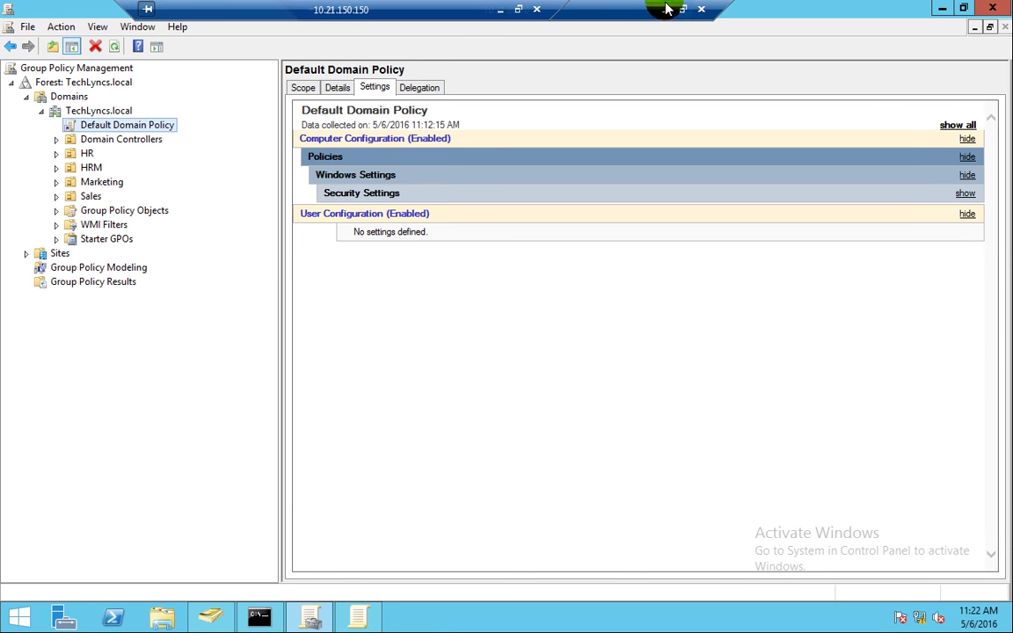
click(665, 8)
click(195, 50)
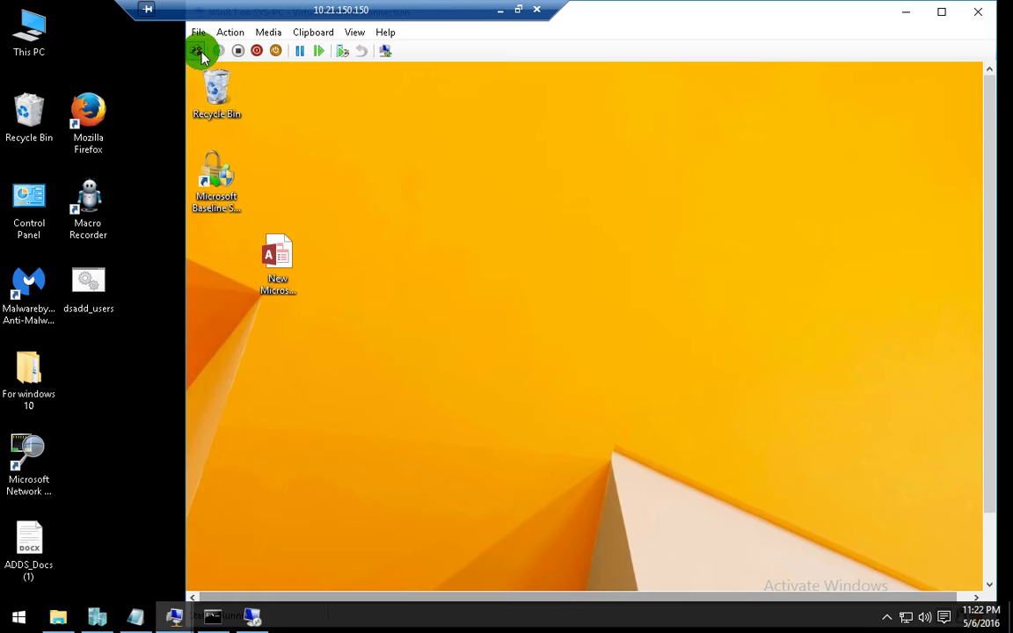
Step: Sign the sales user out of the client and enter the administrator login and password under Other user
click(570, 285)
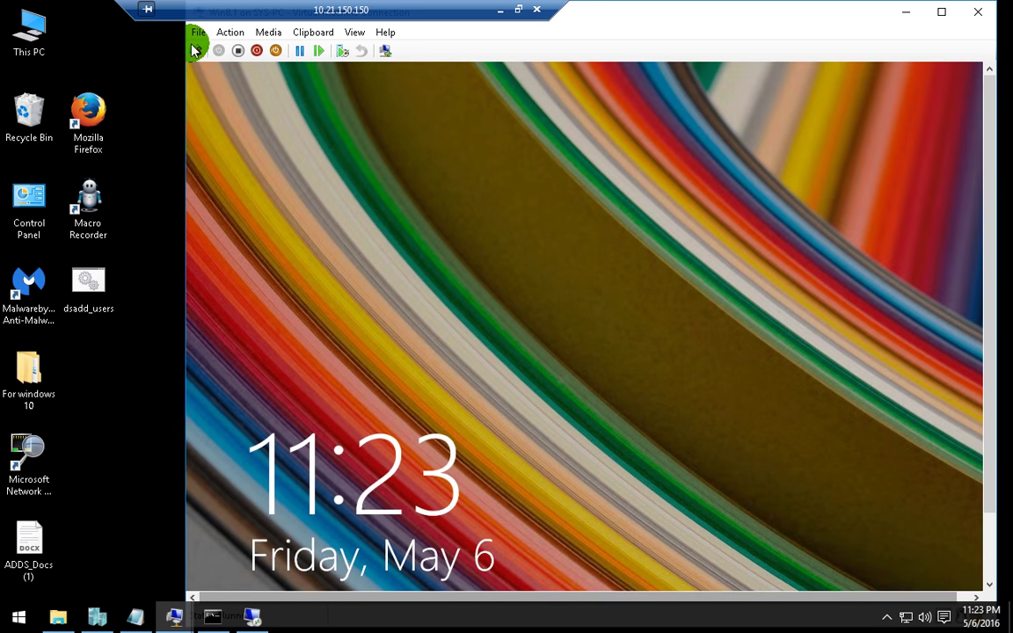
click(402, 208)
click(843, 309)
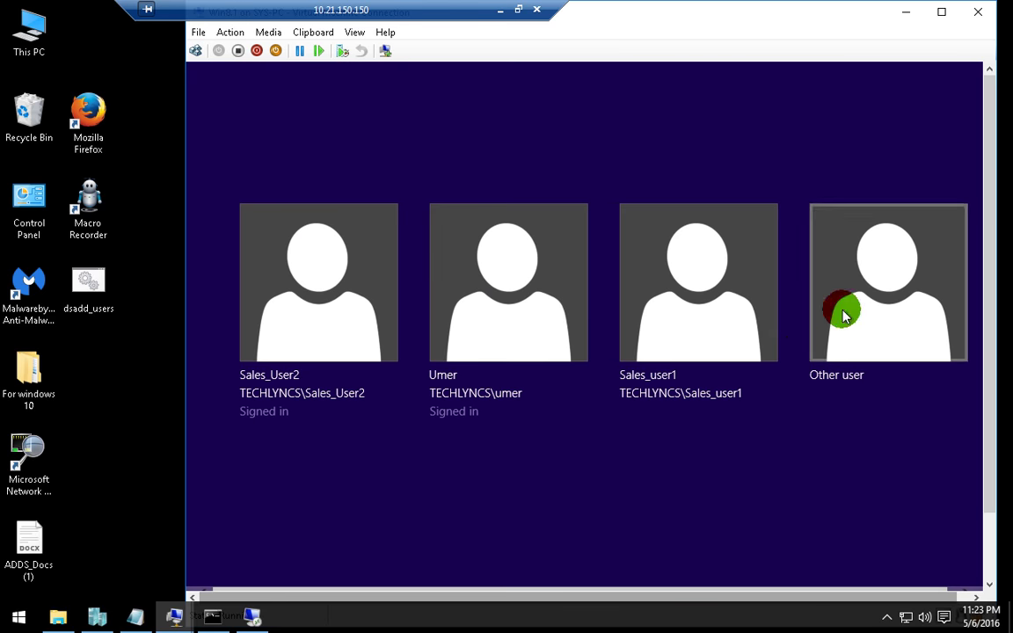
text(administrator)
key(Tab)
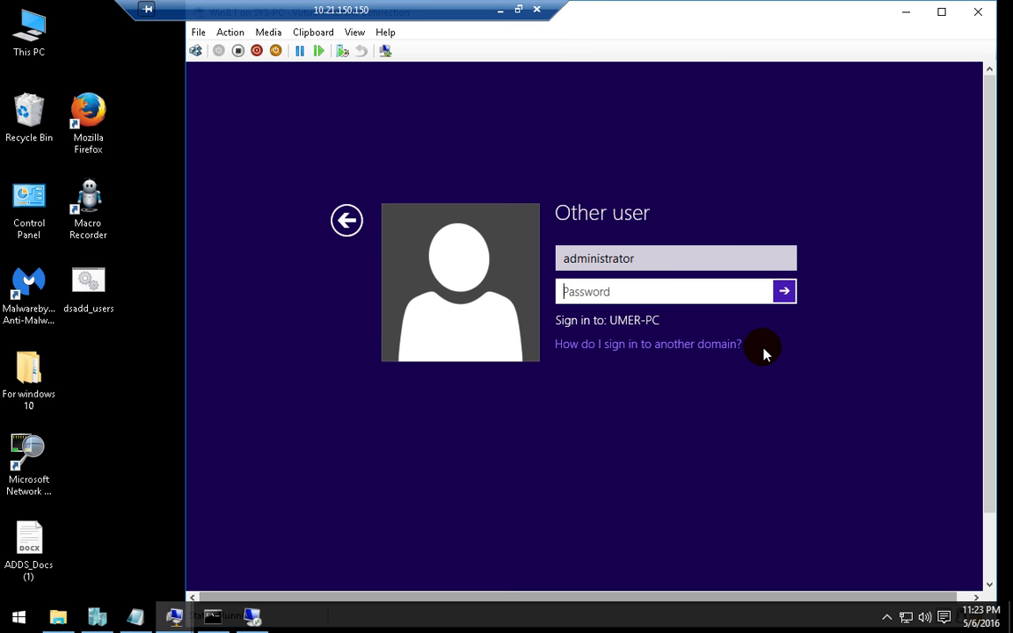
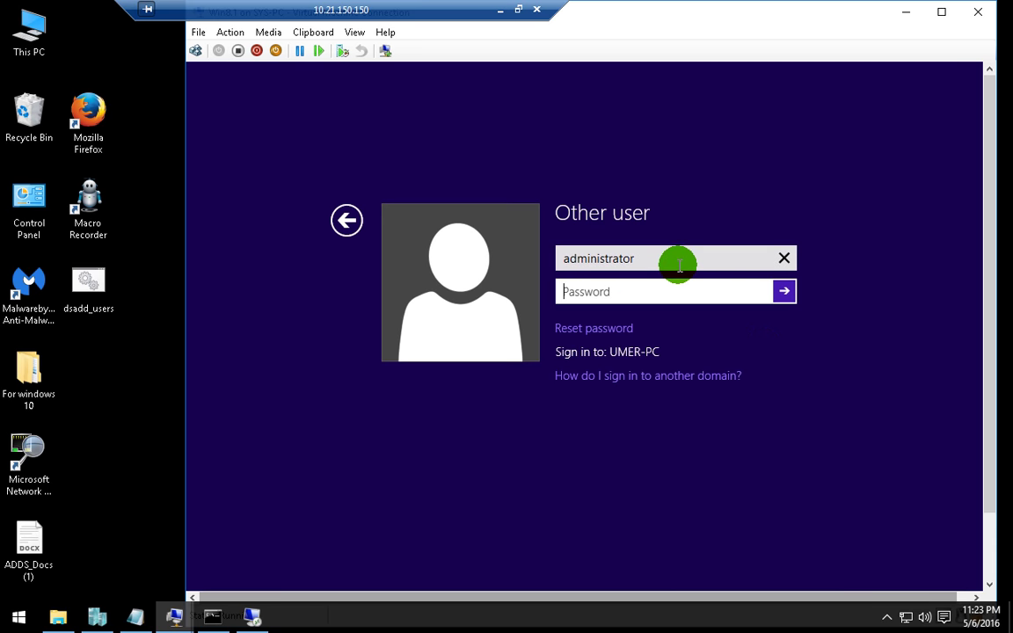
Step: Try signing in with the administrator password, then again with the teechlyncs\ domain prefix
click(673, 291)
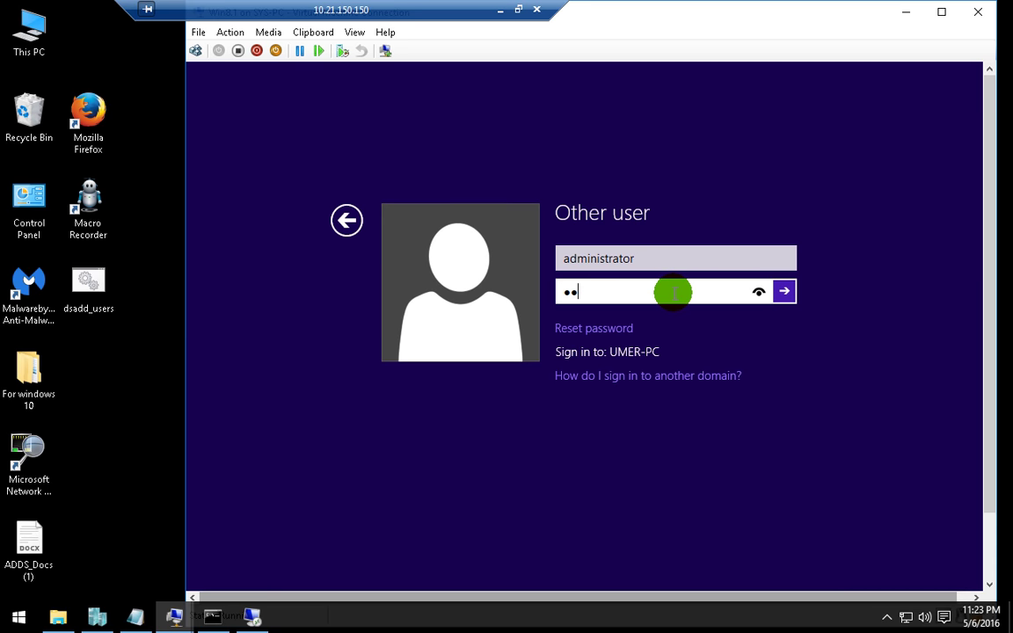
key(Return)
key(Return)
click(682, 267)
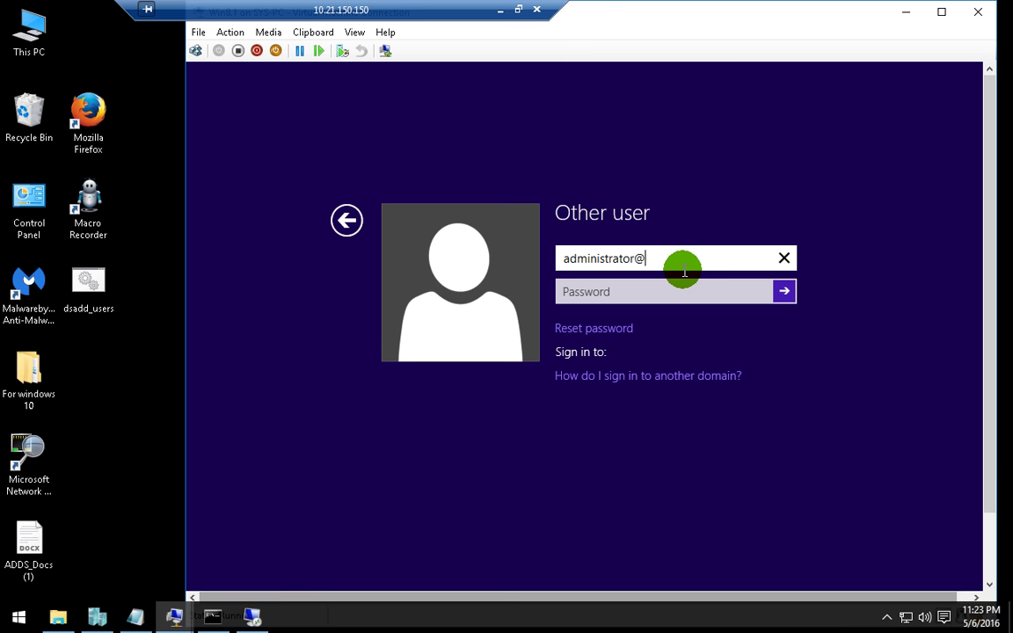
text(teechlyncs\)
key(Tab)
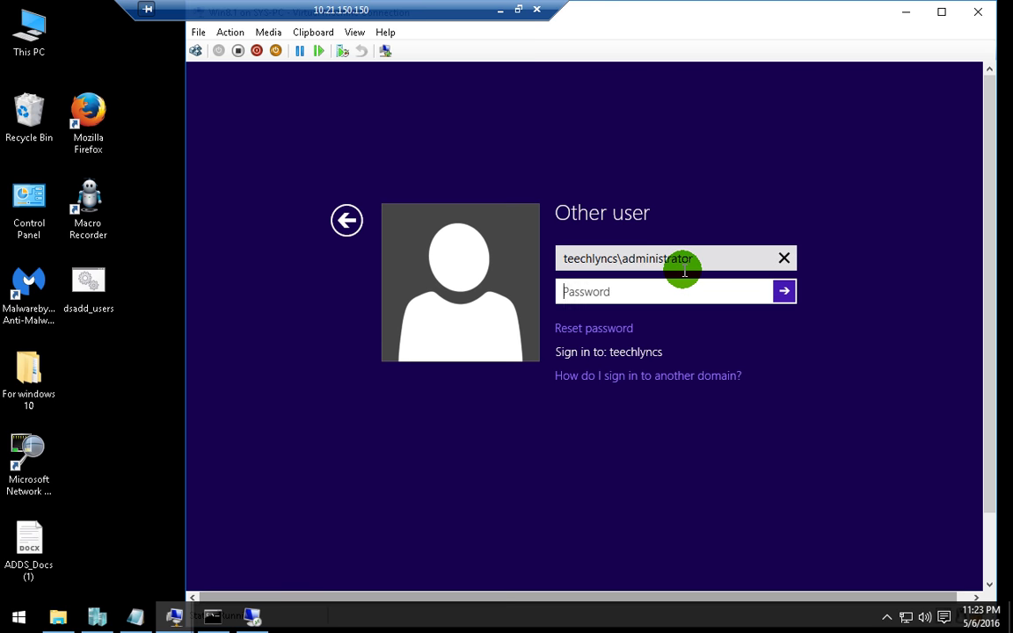
key(Return)
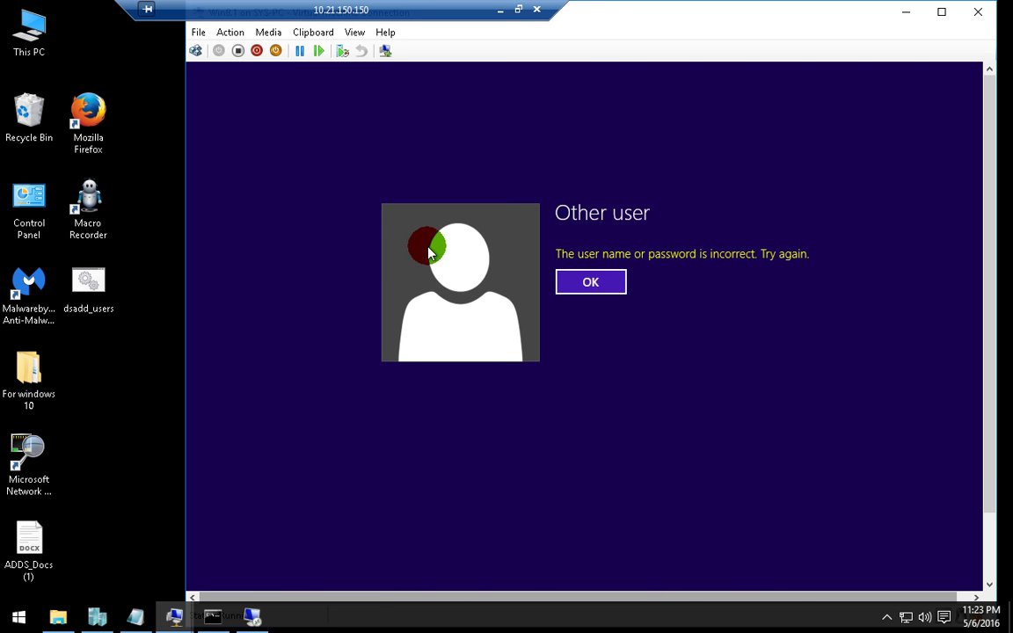
Step: Dismiss the sign-in error, fix the domain name and sign in with the retyped password
click(589, 289)
click(574, 260)
key(BackSpace)
key(Tab)
text(•••)
key(BackSpace)
key(BackSpace)
key(BackSpace)
text(•••)
key(Return)
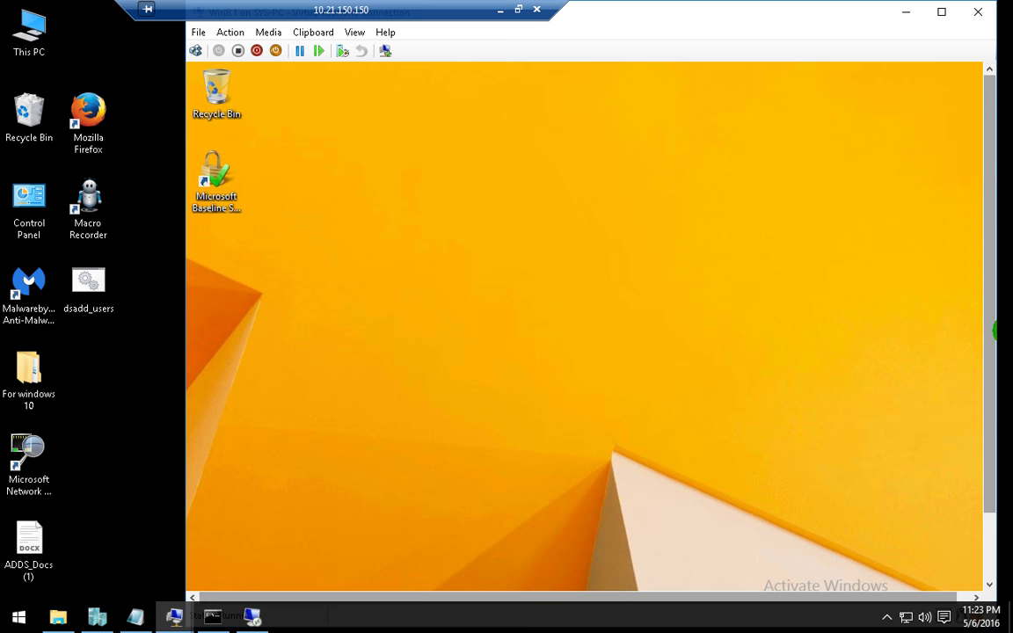
Step: Open Control Panel on the client from the Start button's context menu
scroll(995, 283, down, 2)
right_click(211, 583)
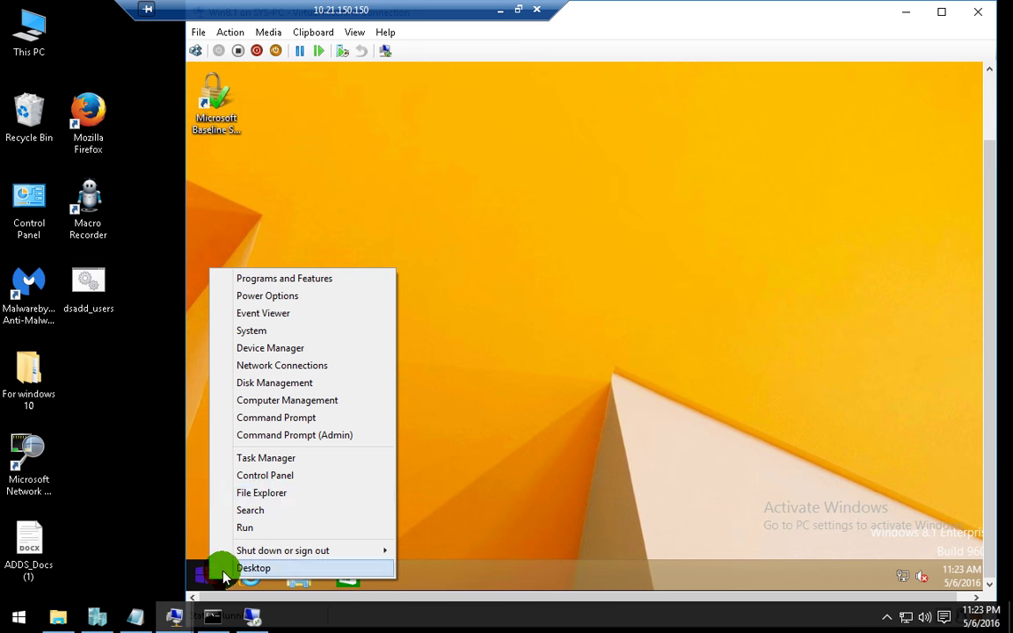
click(288, 476)
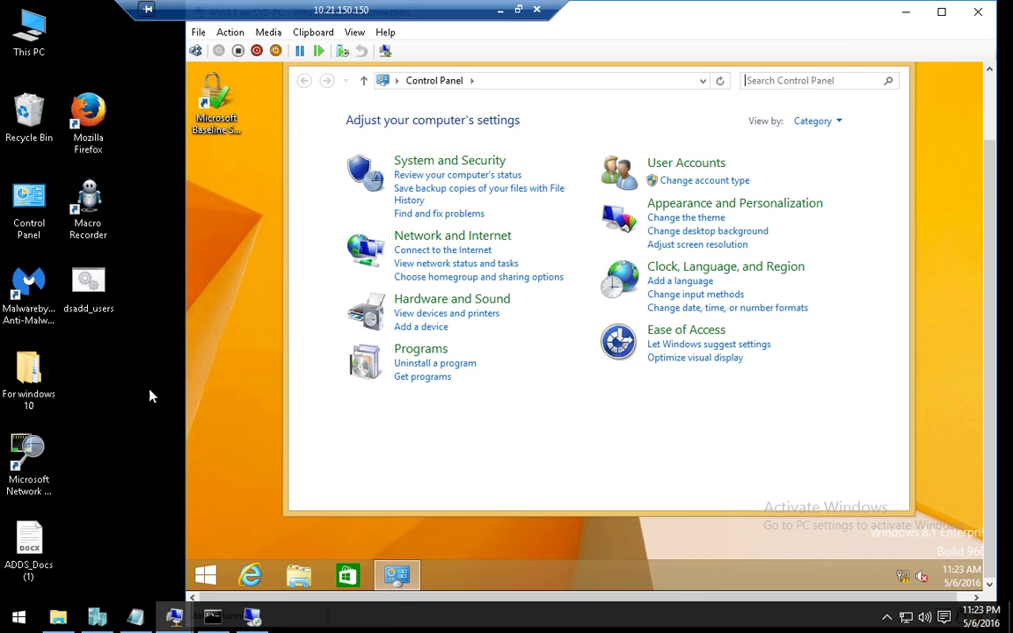
click(88, 286)
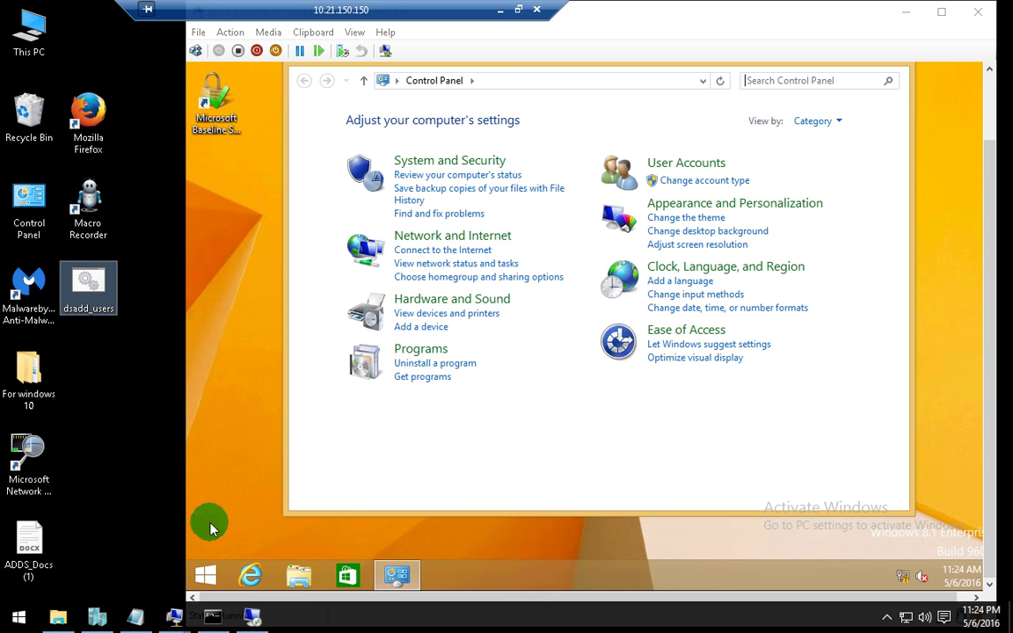
Step: Launch an administrator command prompt via Run with cmd and start gpupdate /force
click(211, 574)
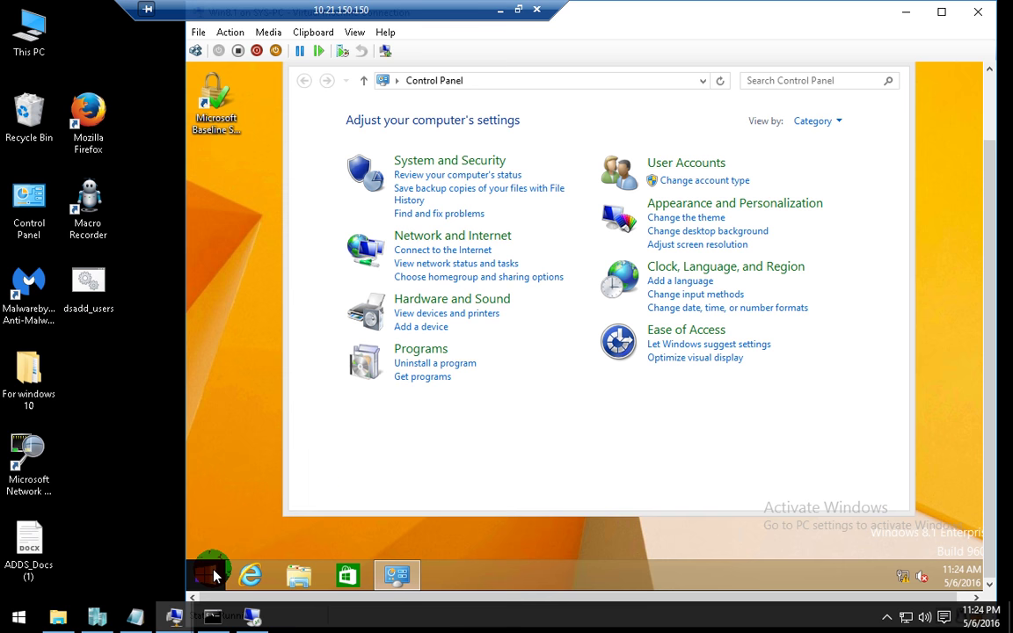
click(262, 519)
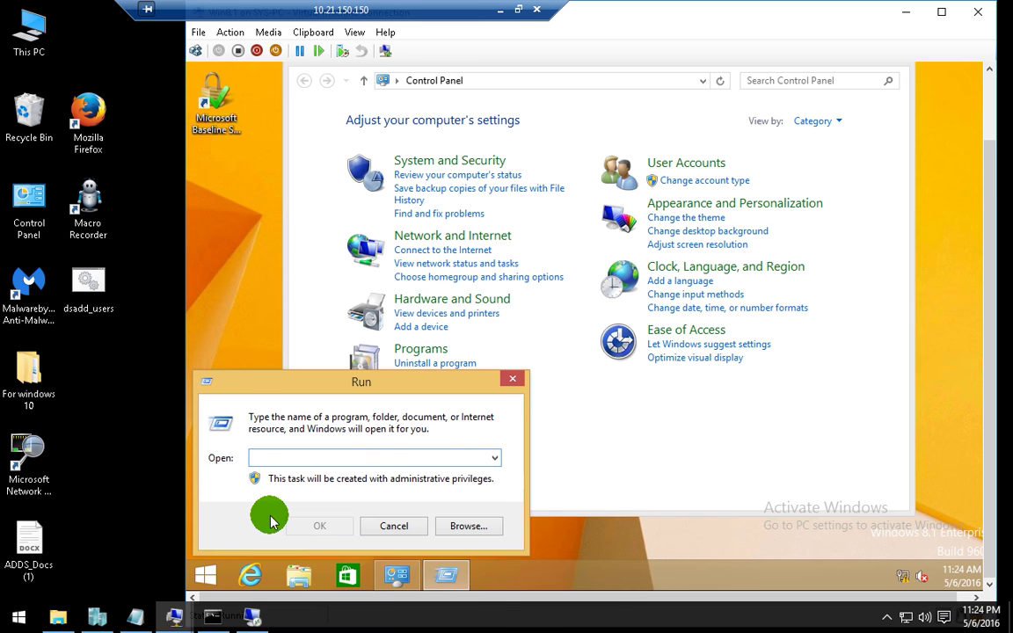
text(cmd)
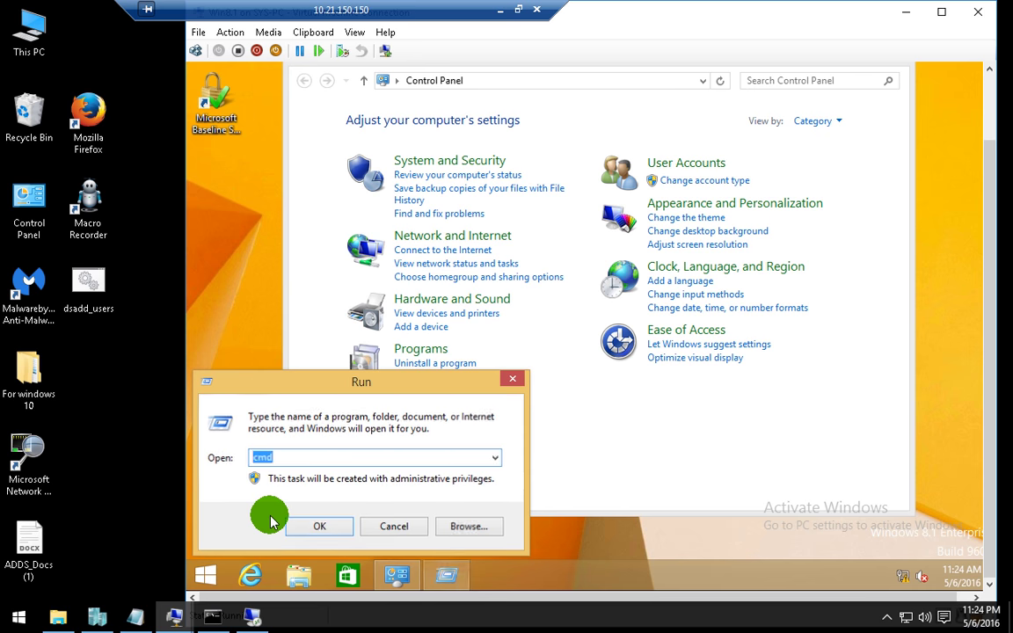
key(Return)
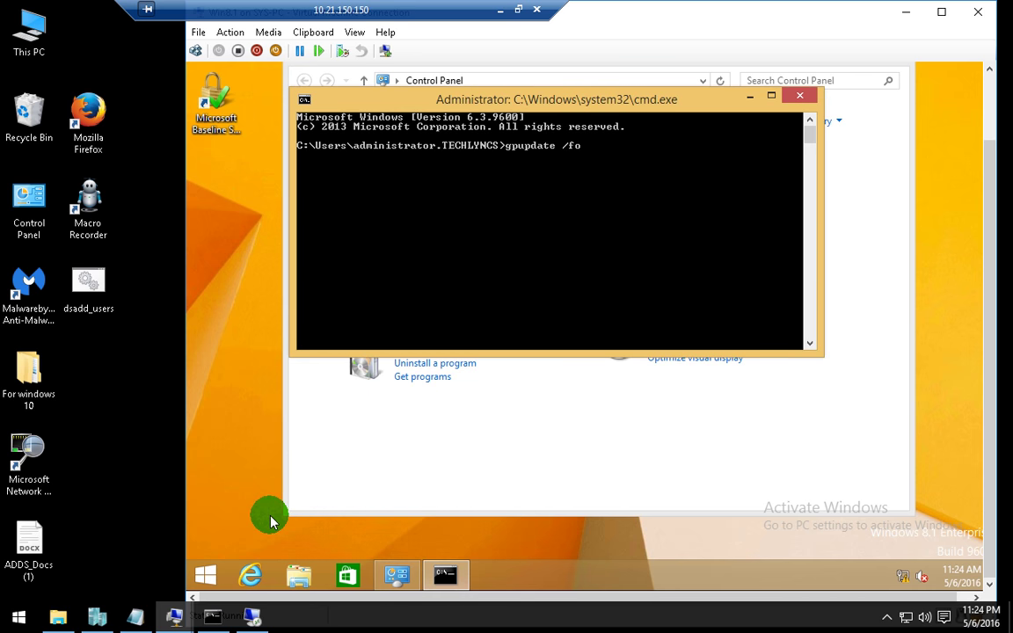
key(Return)
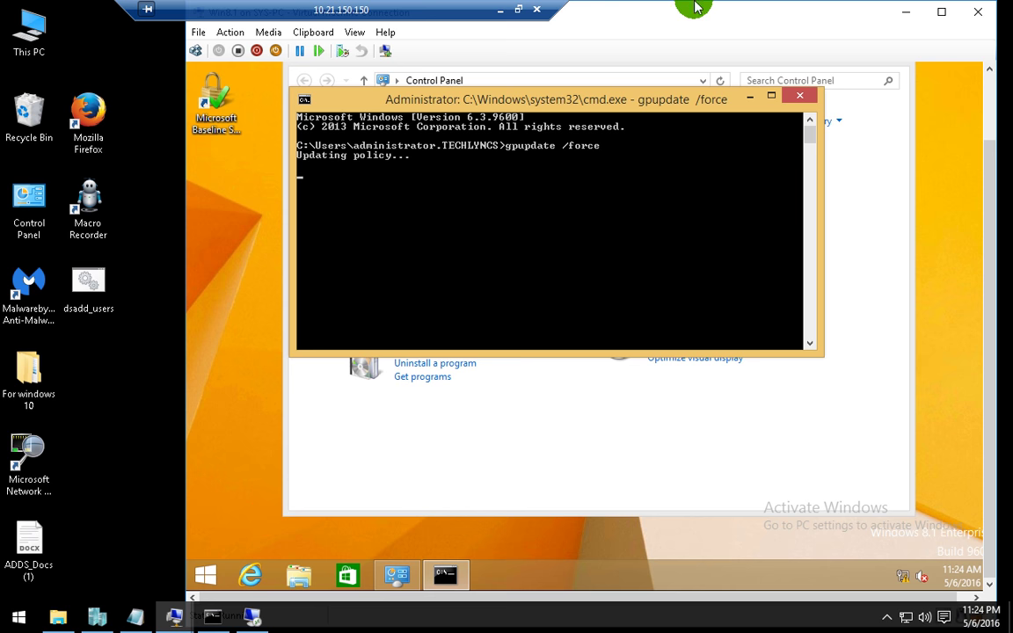
Step: On the domain controller, select Default Domain Policy, cancel the accidental rename, and bring up ADUC
click(251, 617)
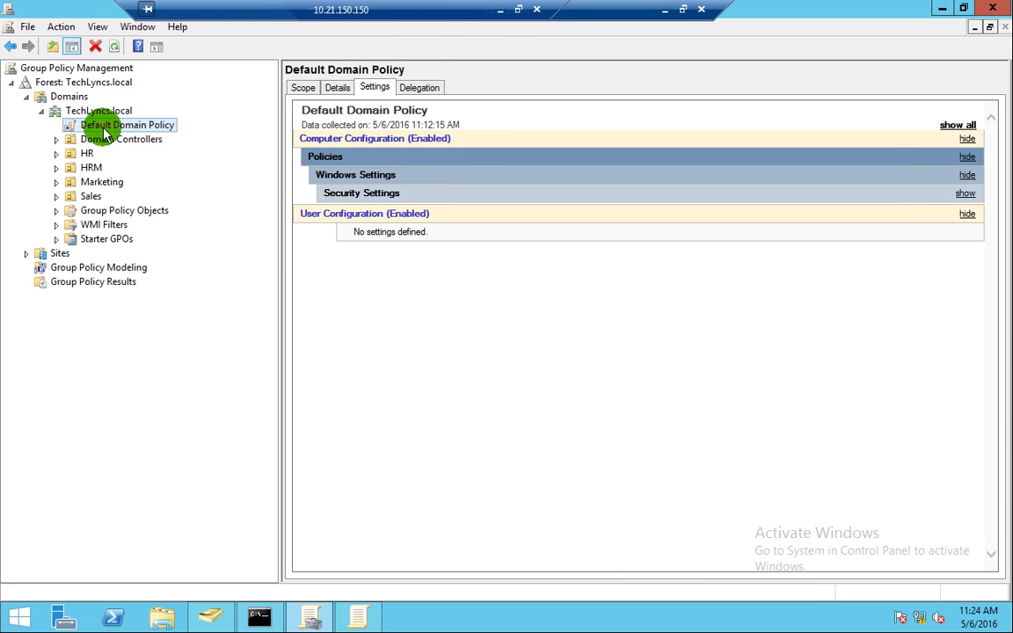
click(102, 120)
click(163, 361)
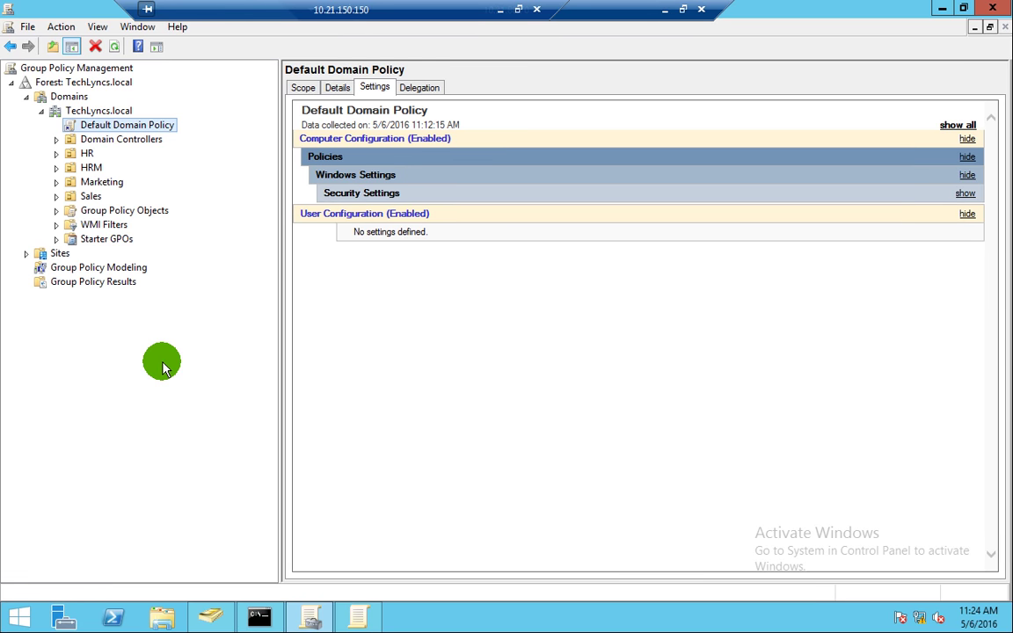
click(130, 126)
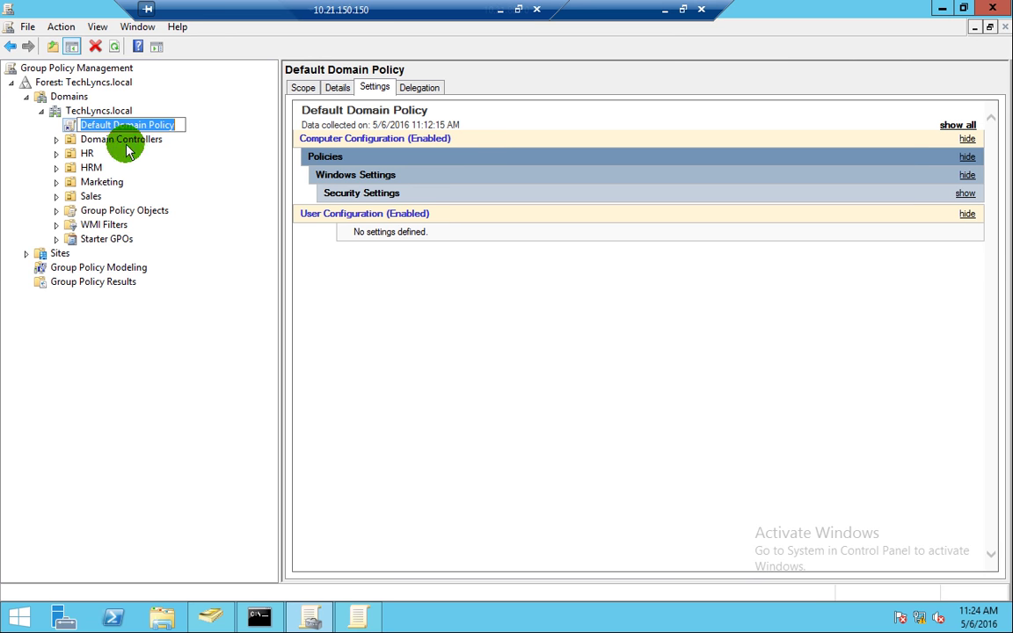
click(124, 354)
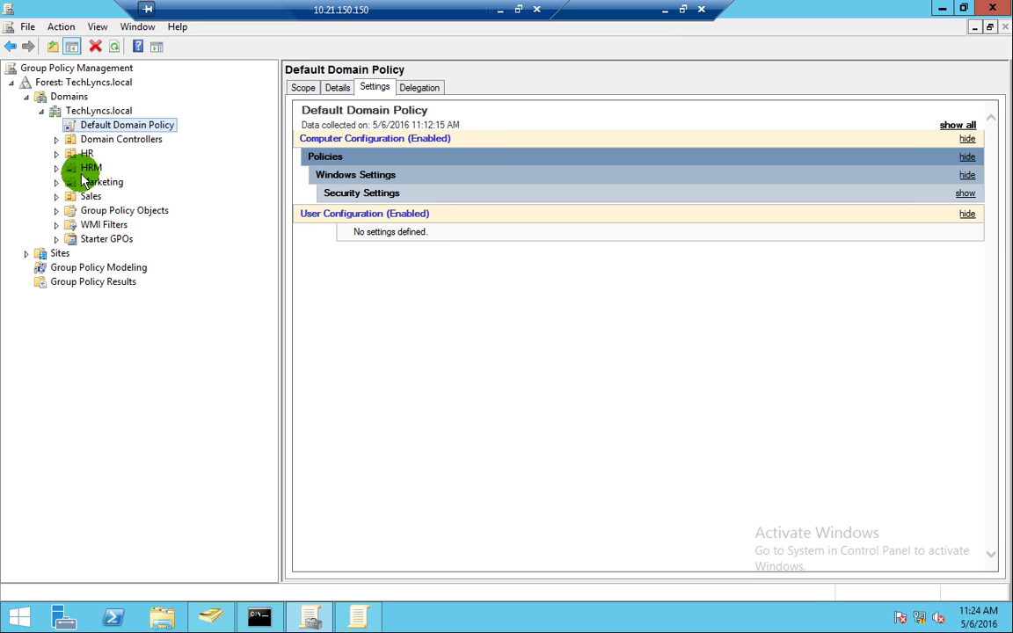
click(216, 620)
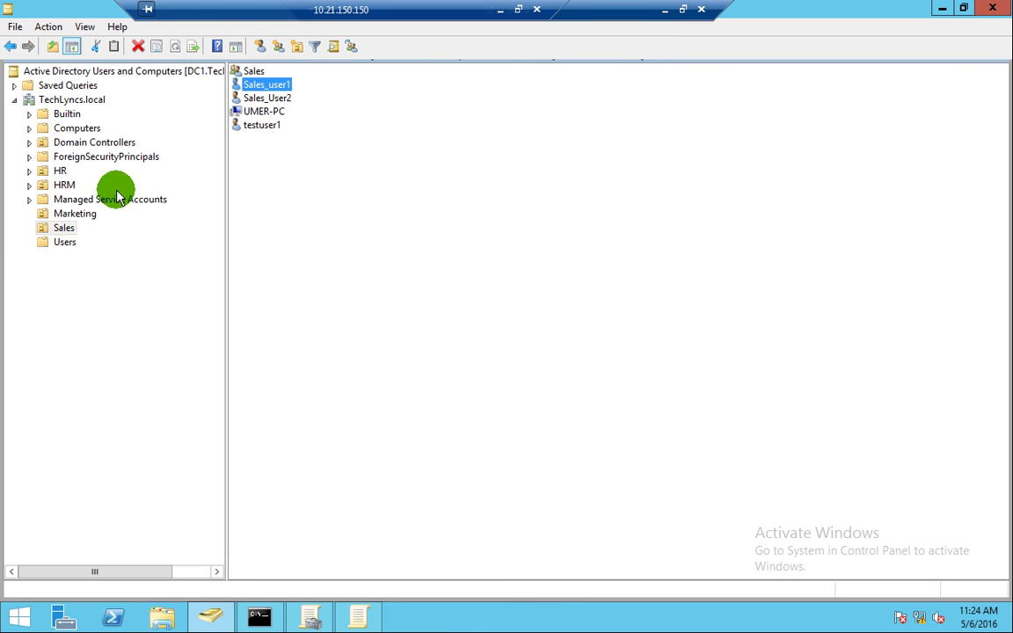
Step: List the Users container accounts, select Administrator, and minimize the domain controller session
click(62, 243)
click(266, 71)
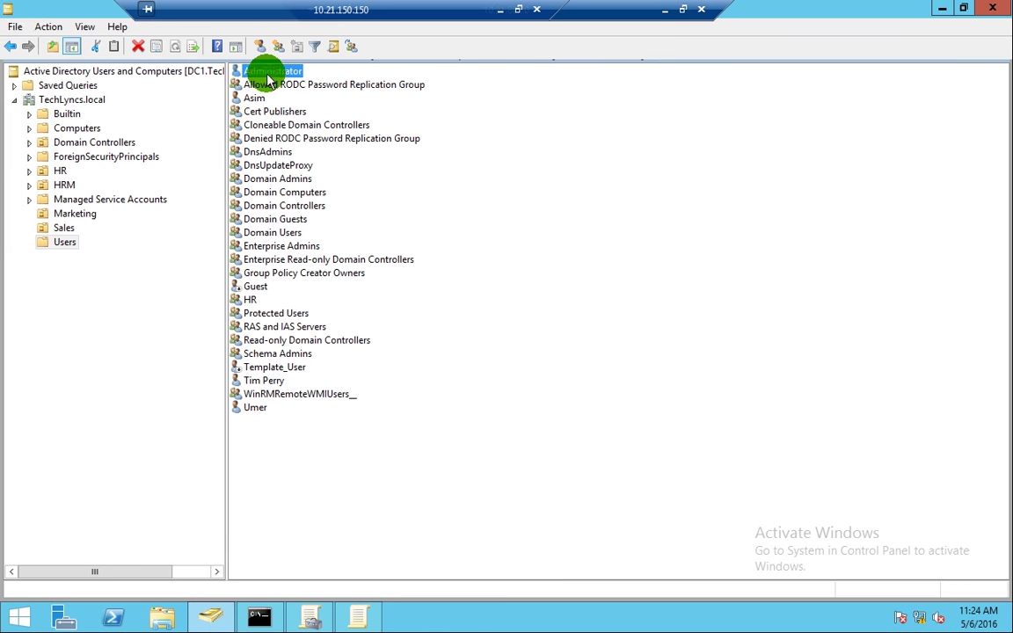
click(104, 281)
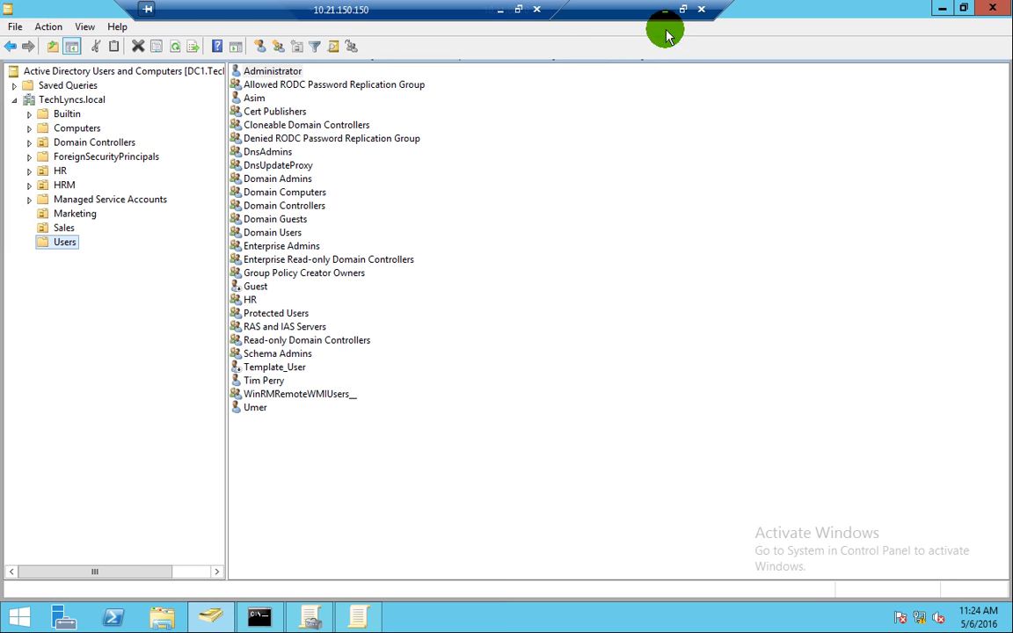
click(665, 9)
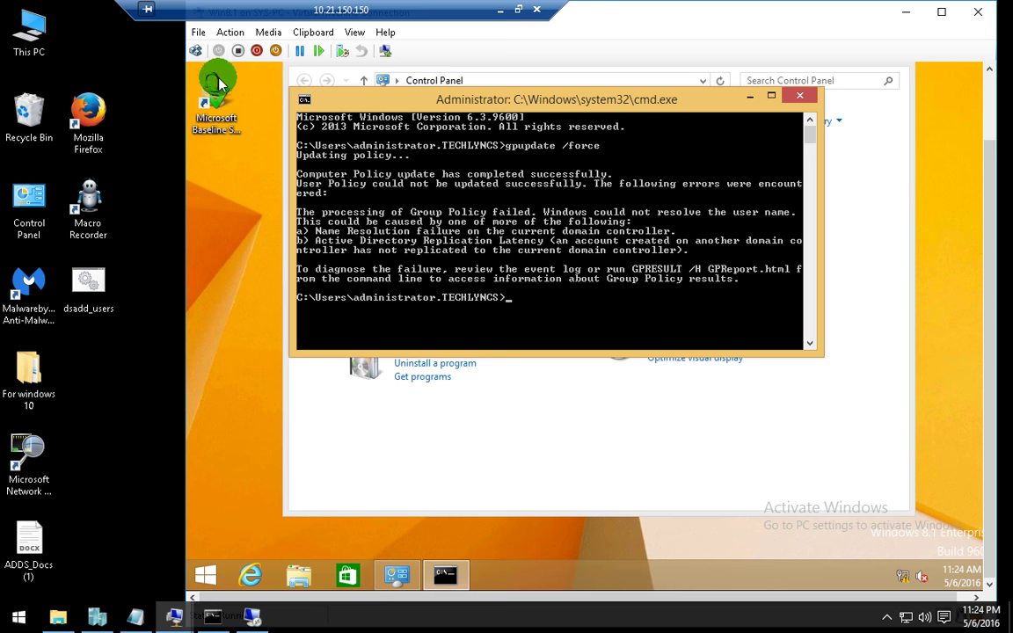
Step: Sign the client out through Ctrl+Alt+Delete and bring back its sign-in screen
click(197, 52)
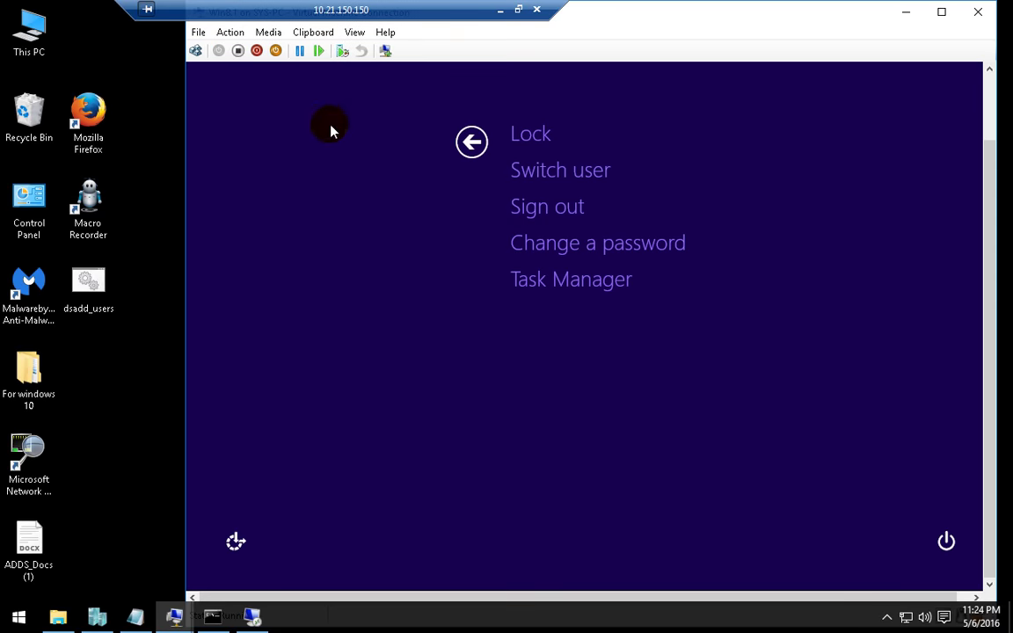
click(558, 215)
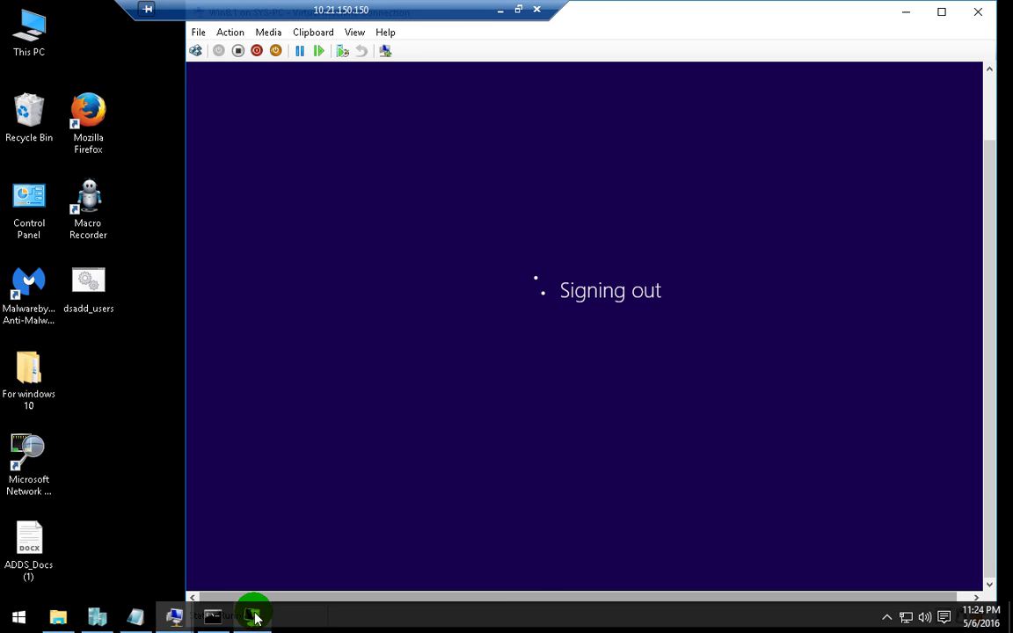
mouse_move(254, 618)
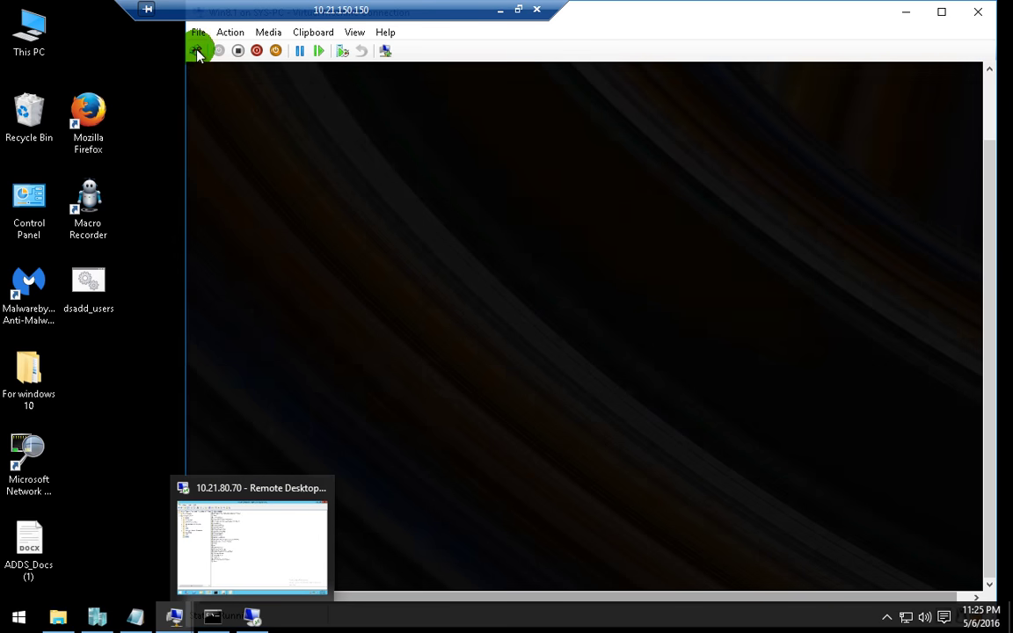
click(197, 53)
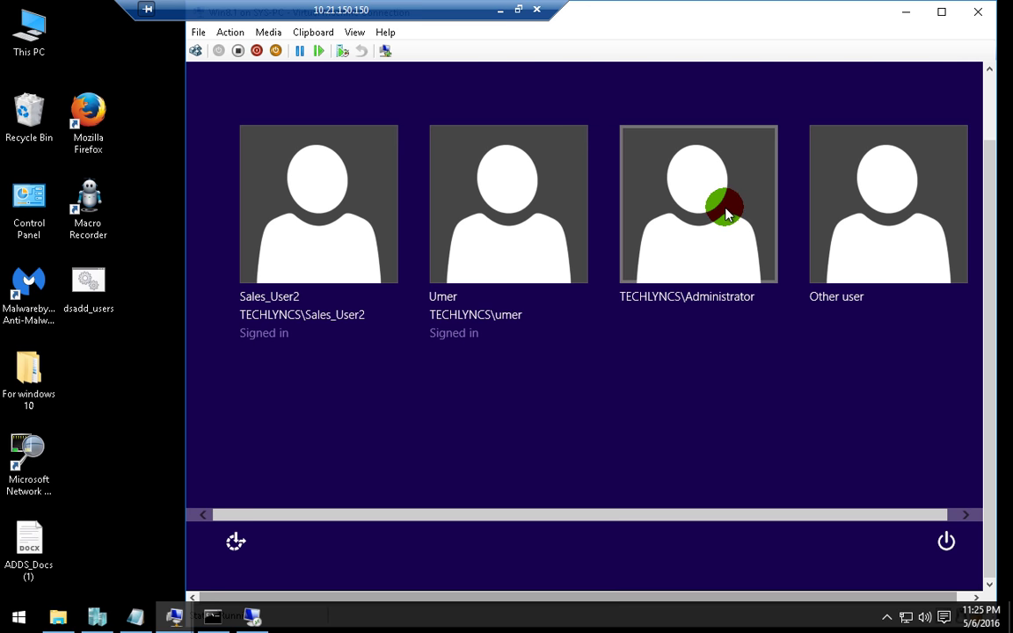
click(736, 213)
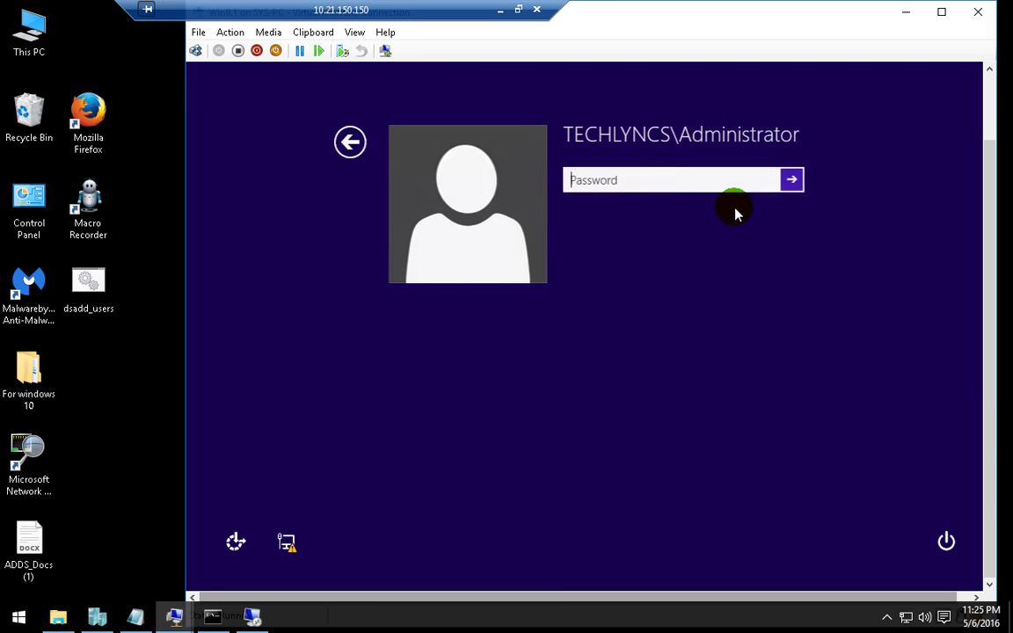
click(347, 144)
click(852, 238)
text(admini)
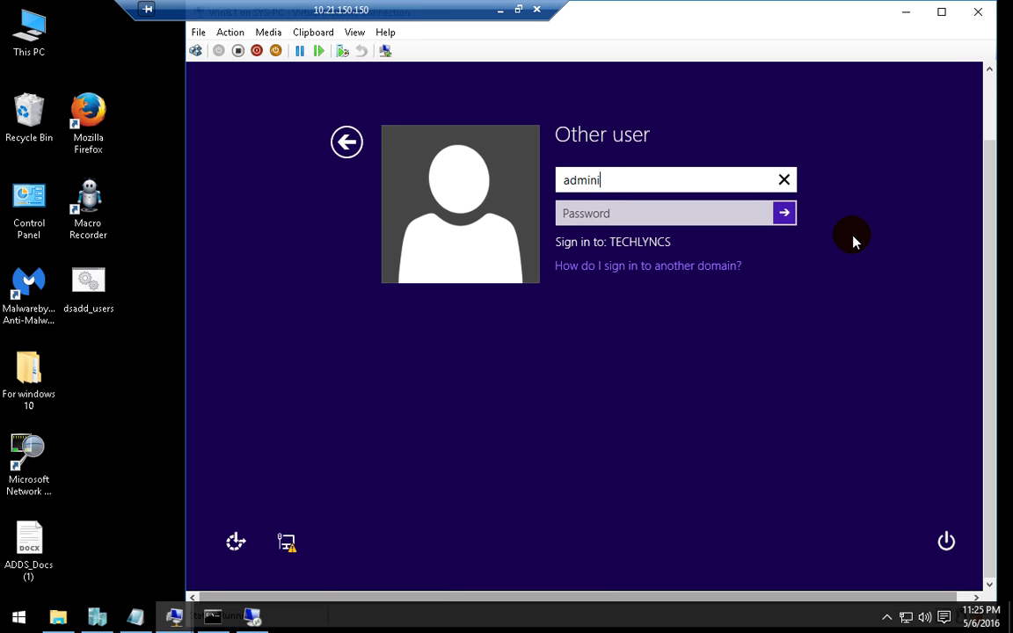
text(strator@)
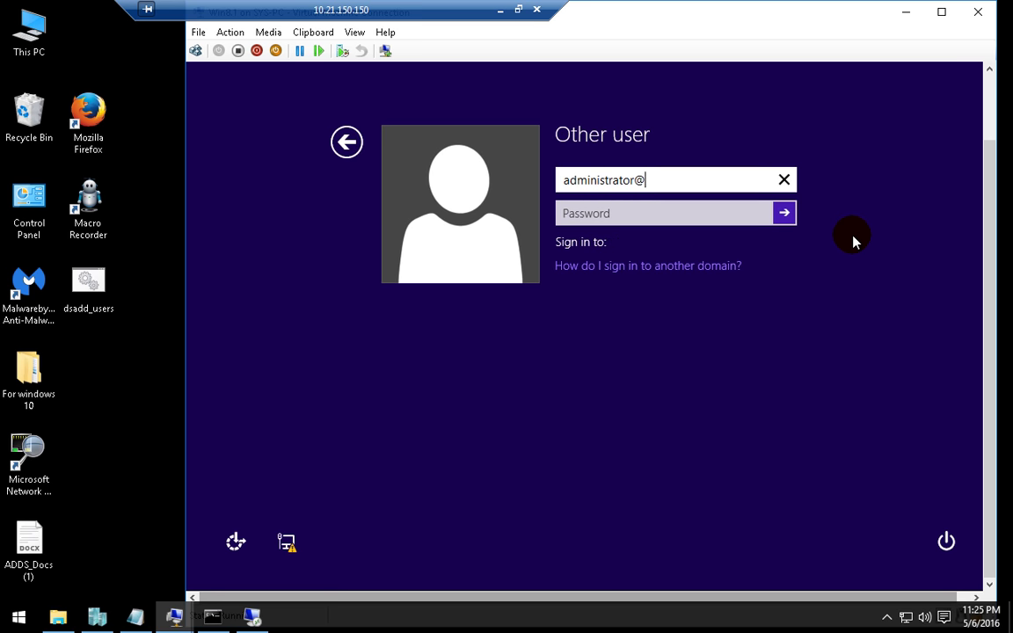
text(teeechlyn)
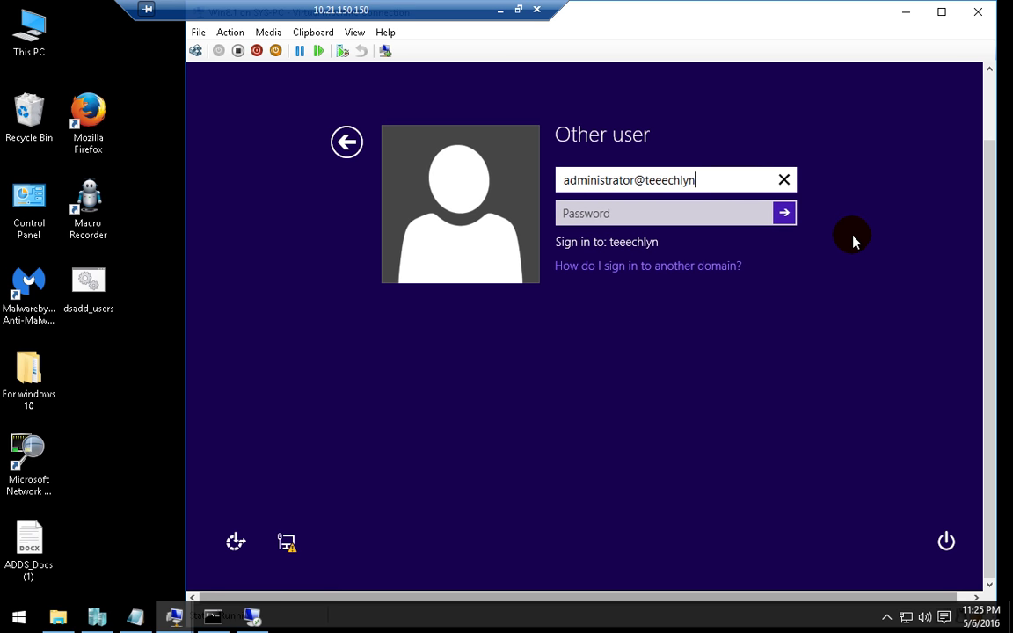
text(cs.local)
key(Tab)
text(********)
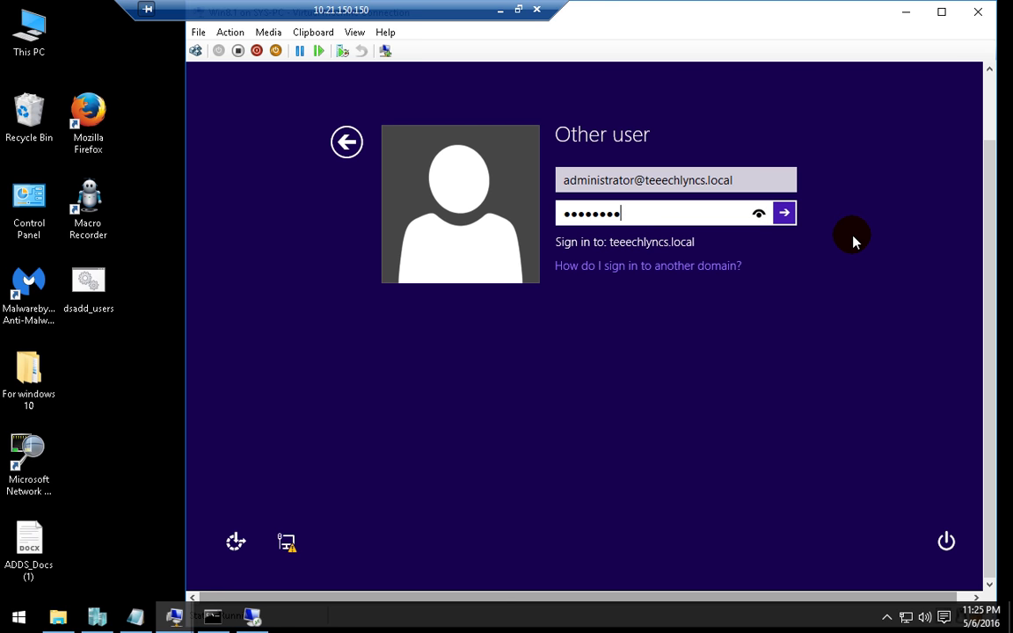
key(Return)
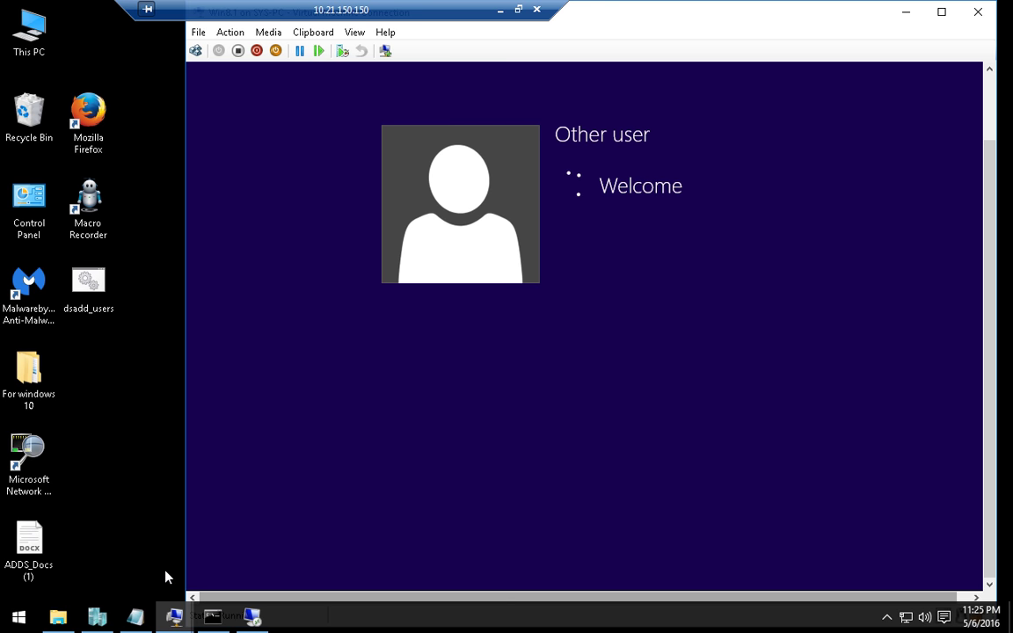
Step: Dismiss the error, correct the domain to techlyncs.local and re-enter the password
click(619, 203)
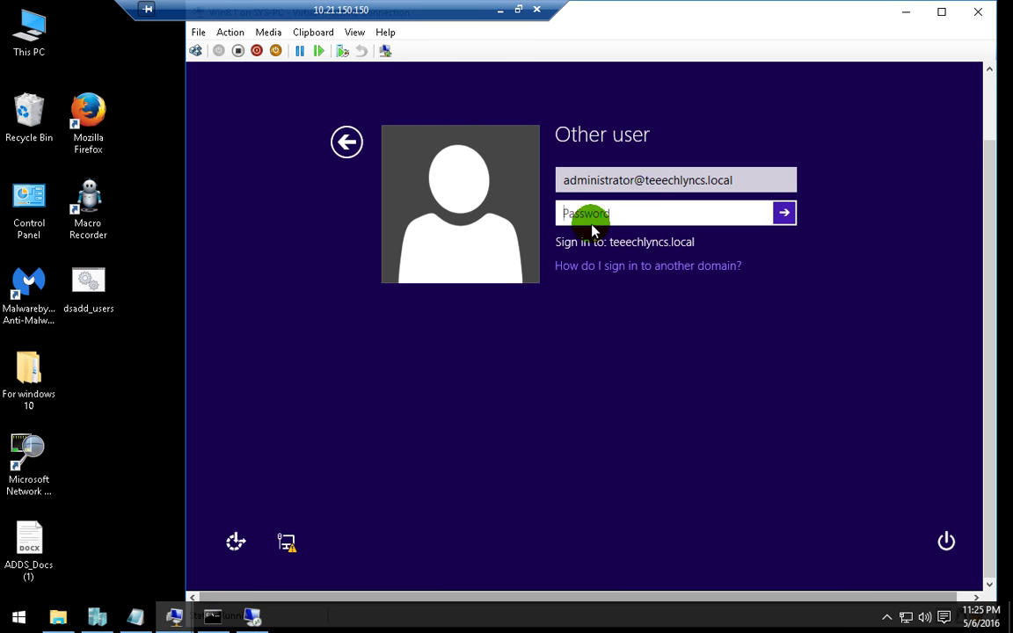
click(661, 179)
key(BackSpace)
key(BackSpace)
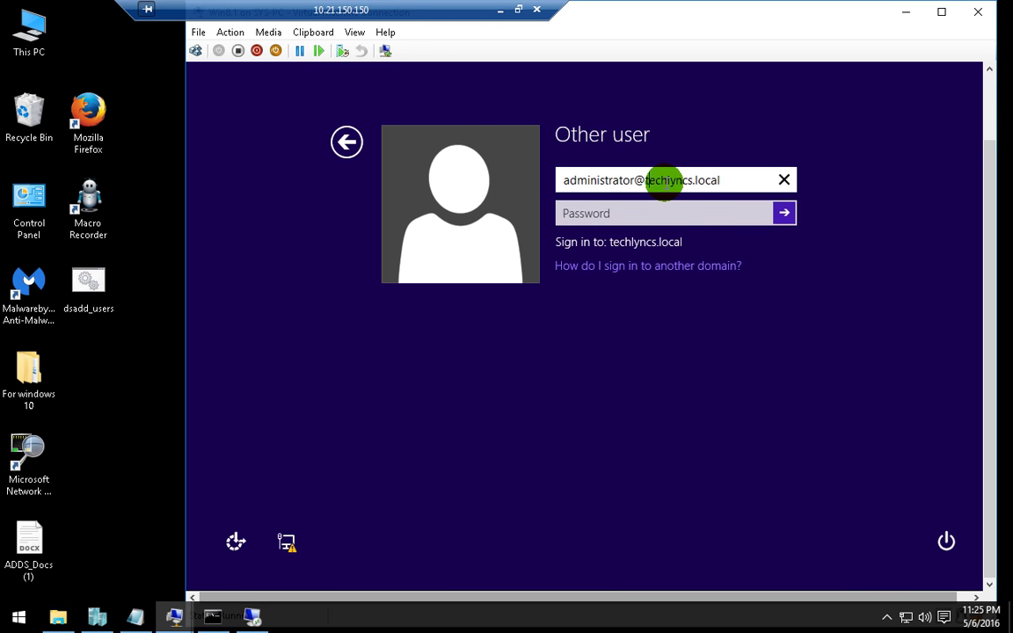
key(Tab)
text(Password)
Step: Submit the sign-in, accept the expired-password notice and try a new password, which fails complexity rules
key(Return)
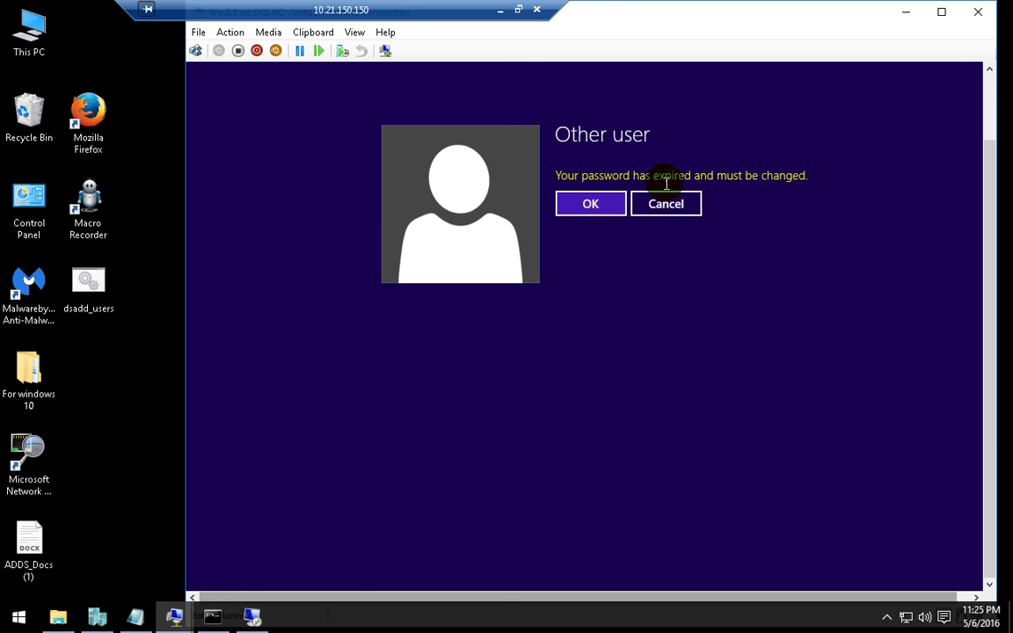
click(606, 207)
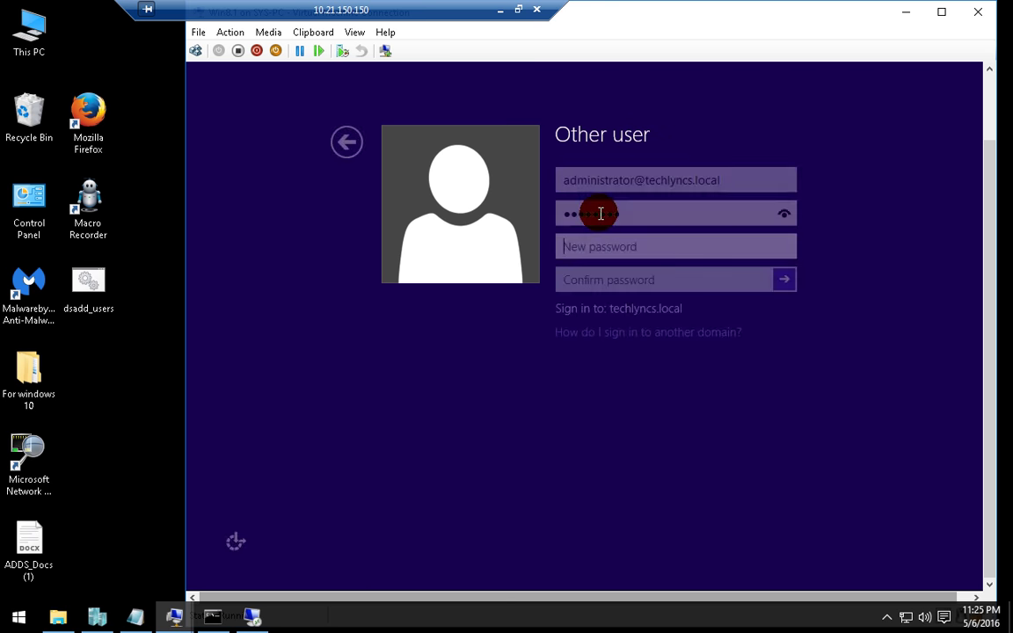
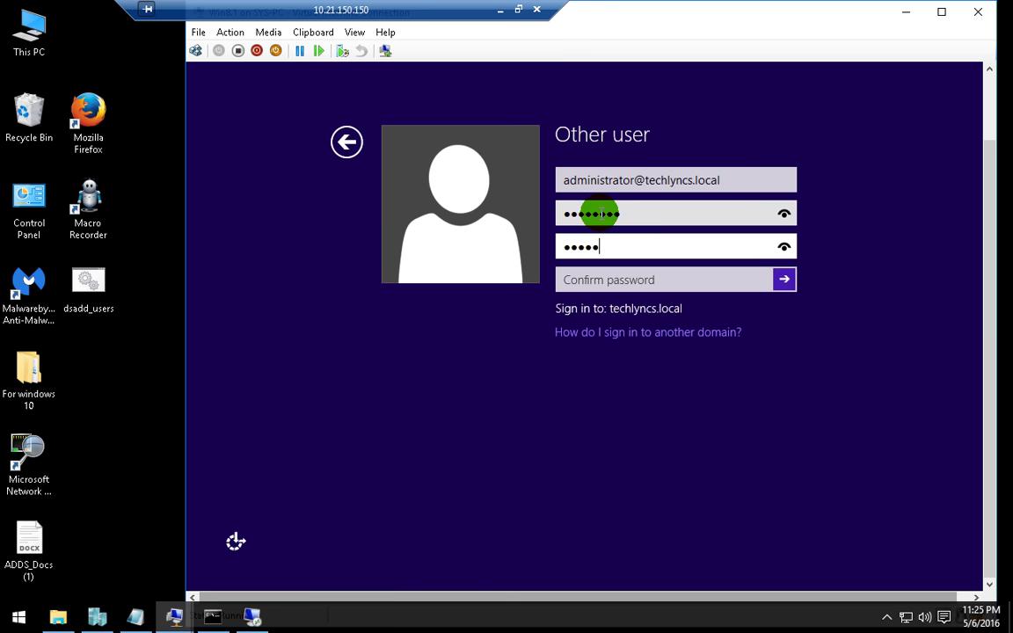
key(Tab)
key(Return)
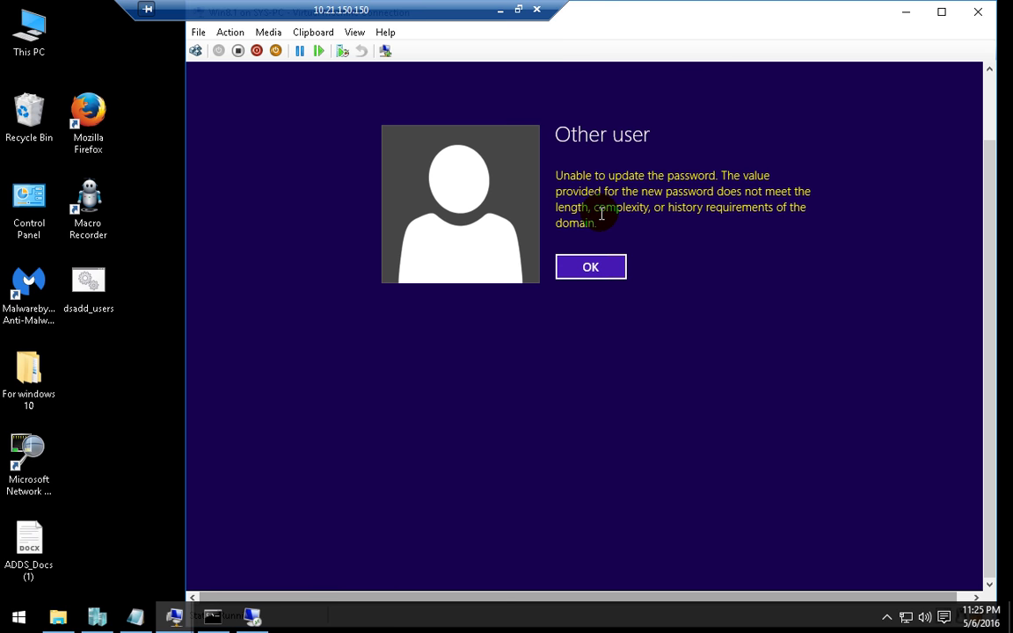
key(Return)
Step: Re-enter the current, new and confirmation passwords, then acknowledge the successful change
click(587, 213)
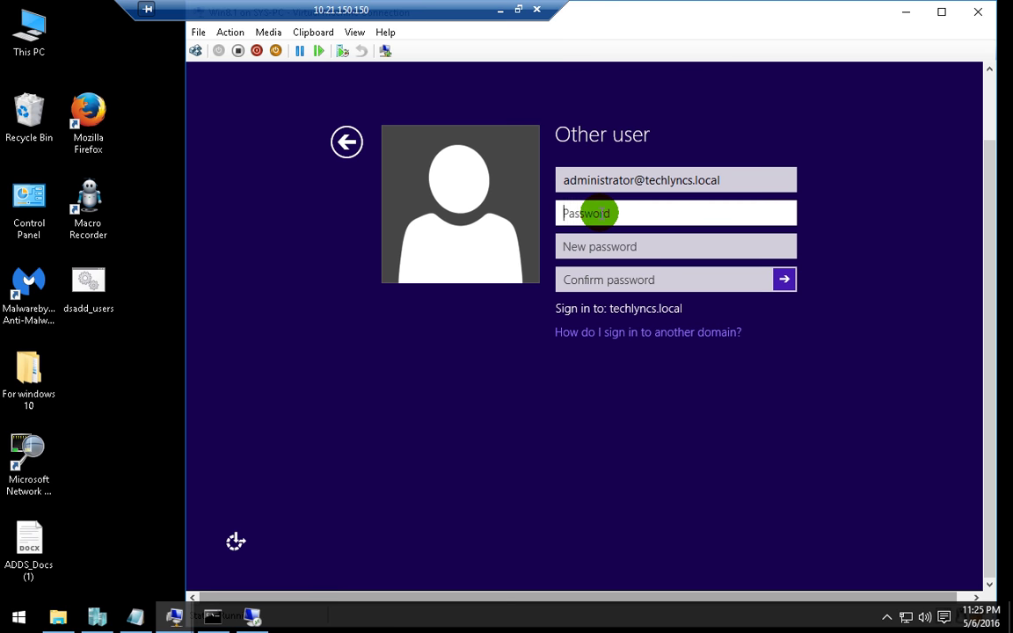
text(••)
key(Tab)
text(•••)
key(Tab)
text(•)
key(BackSpace)
text(•••)
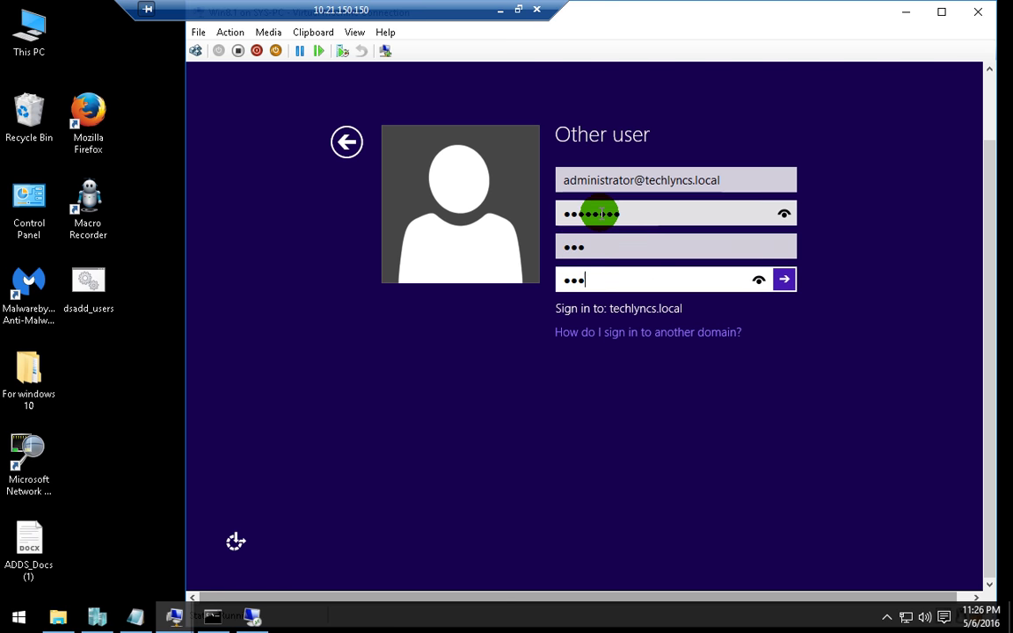
key(Return)
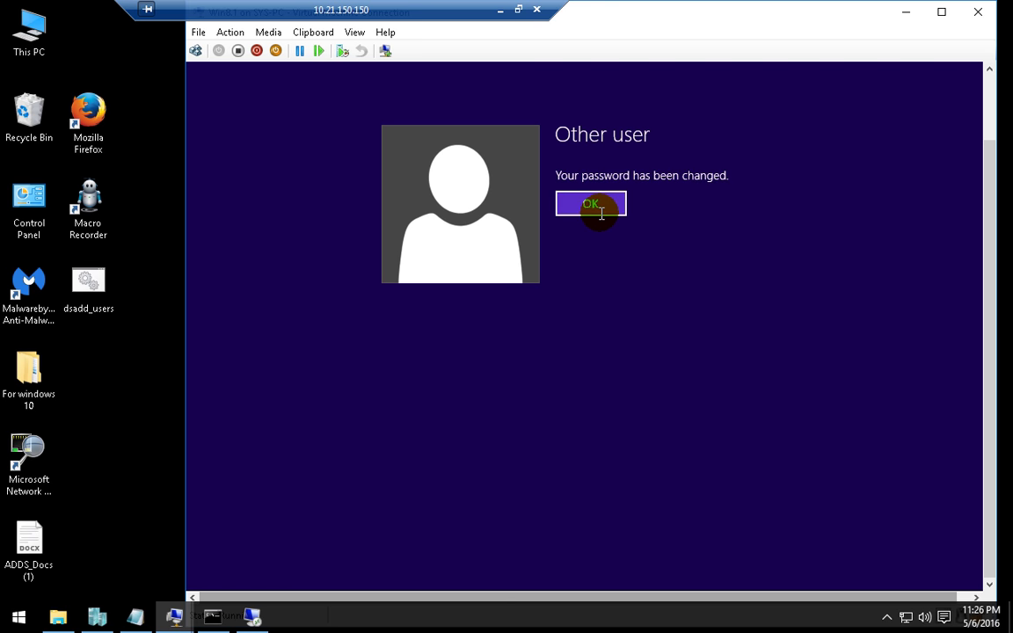
click(609, 216)
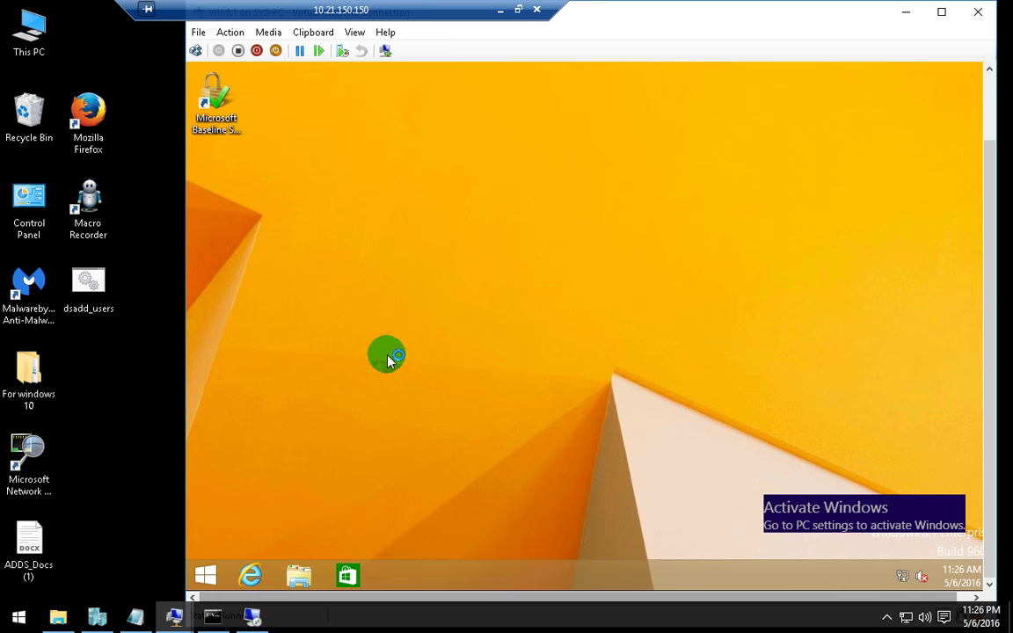
right_click(205, 575)
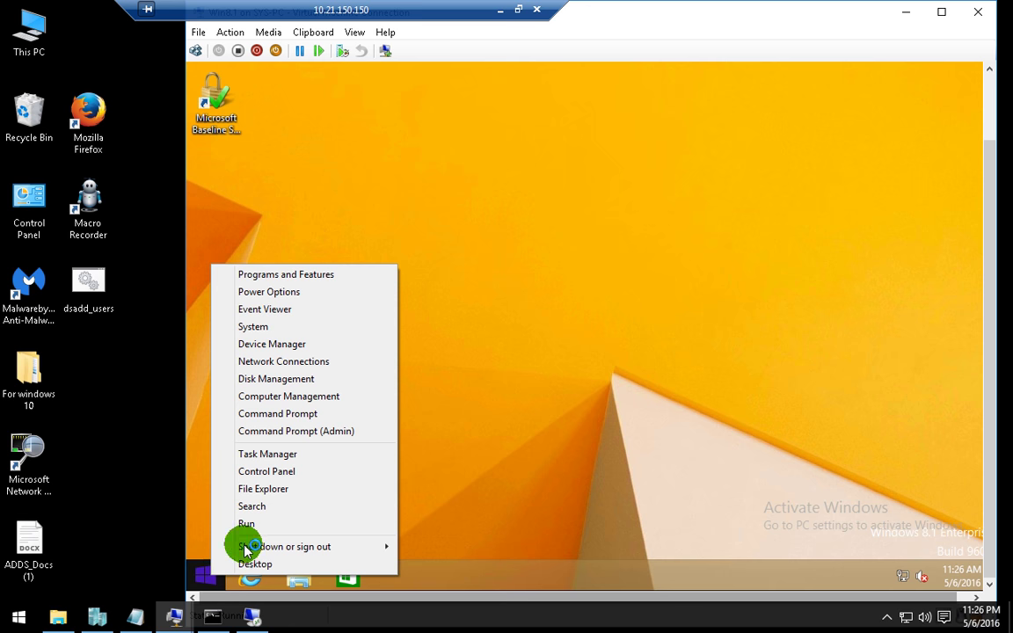
click(282, 472)
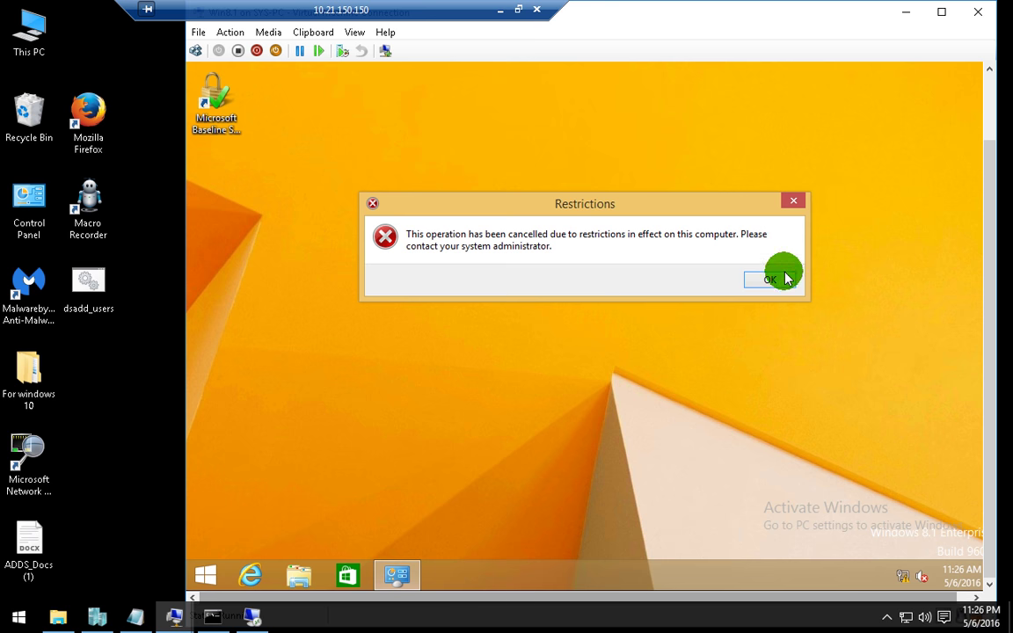
click(750, 291)
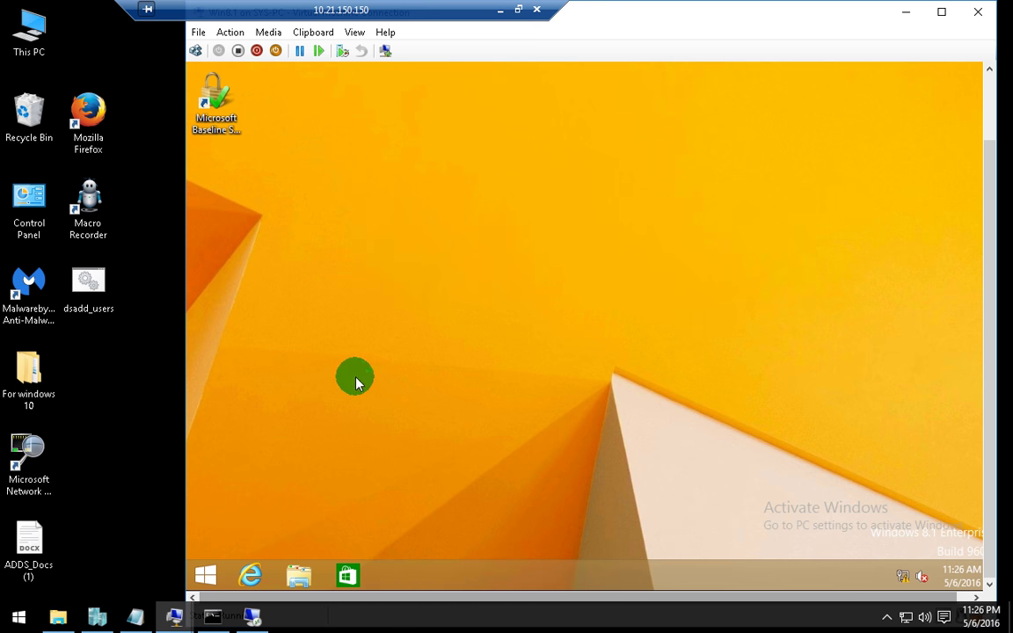
right_click(216, 579)
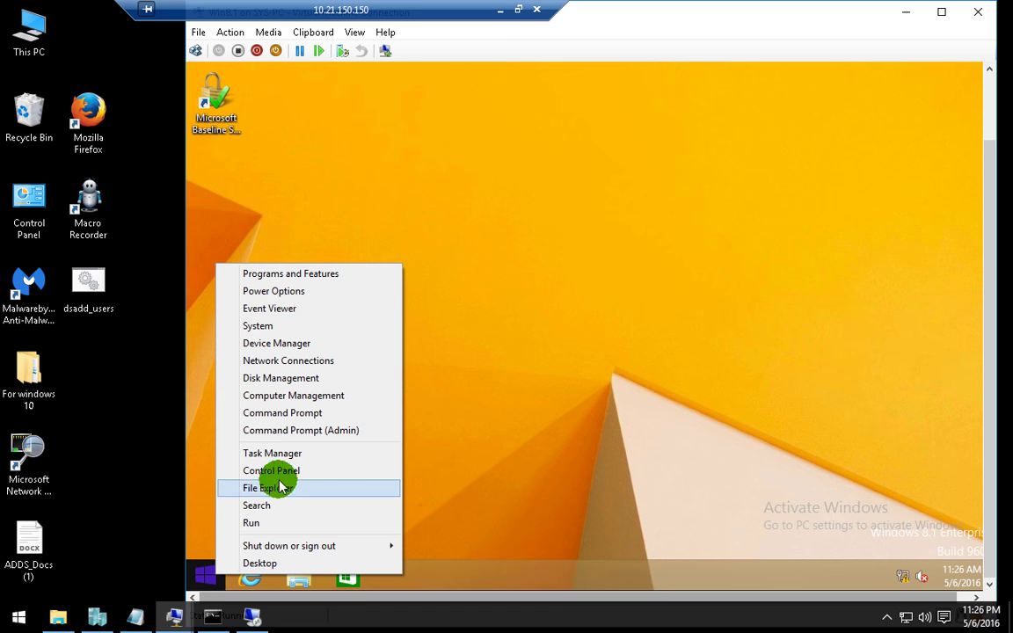
click(281, 473)
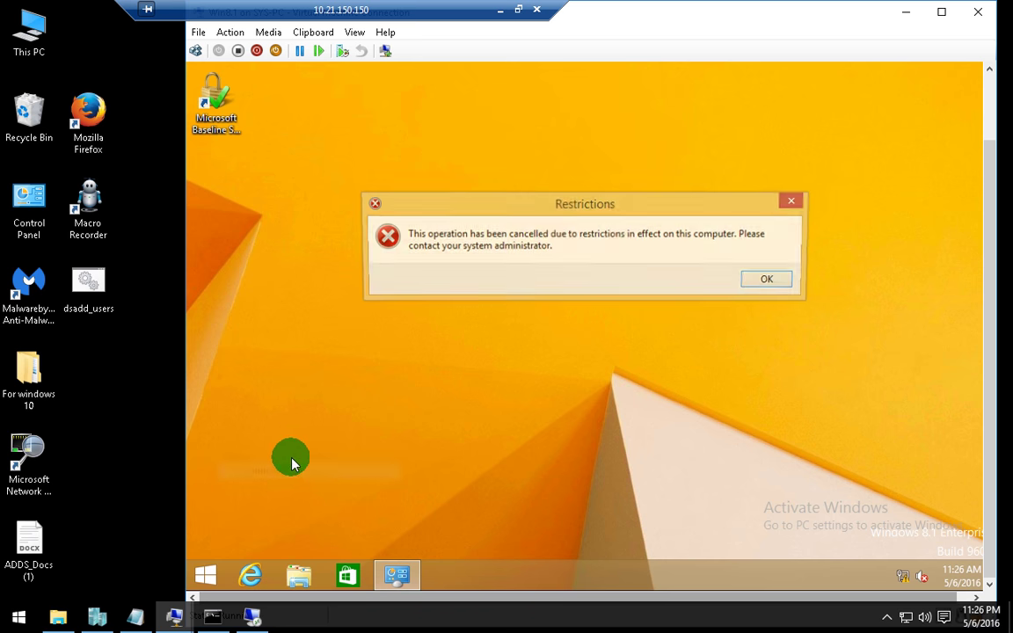
click(770, 279)
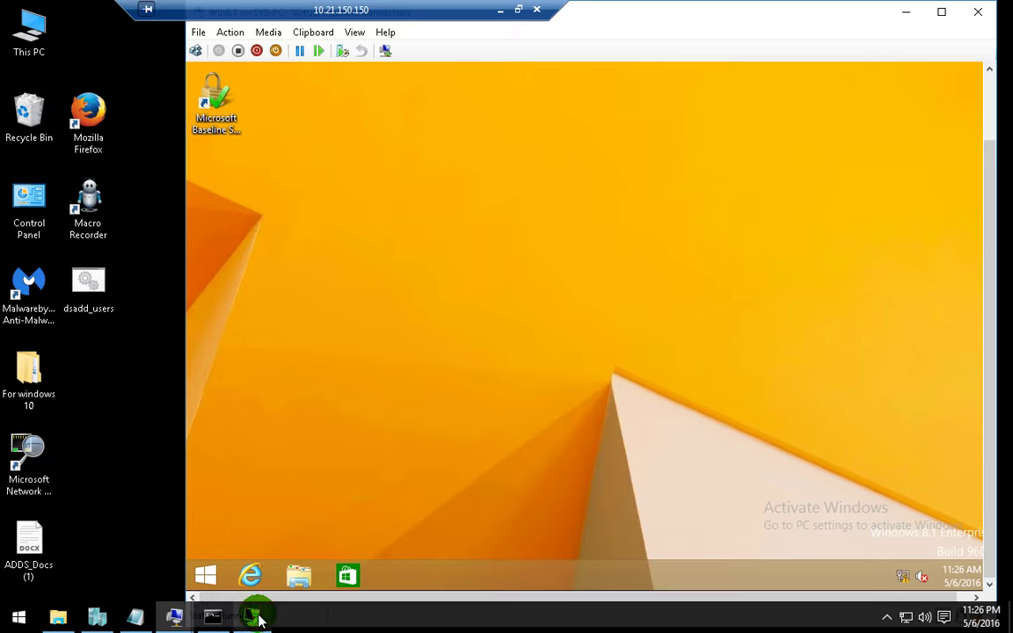
click(252, 616)
Step: Bring Group Policy Management forward on DC1, maximize it, and select the Default Domain Policy link
mouse_move(257, 620)
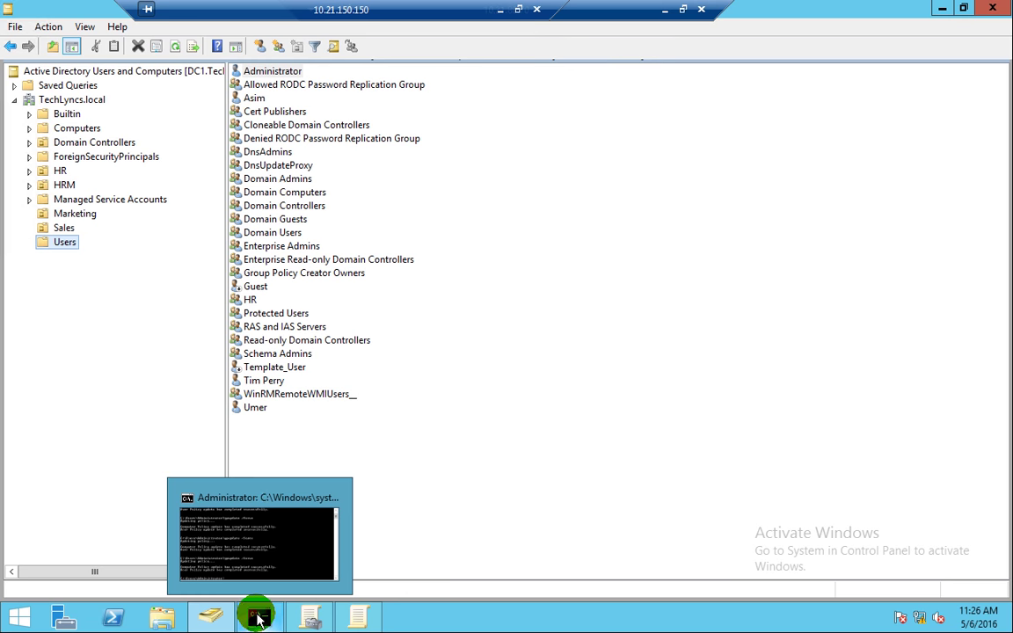
click(312, 621)
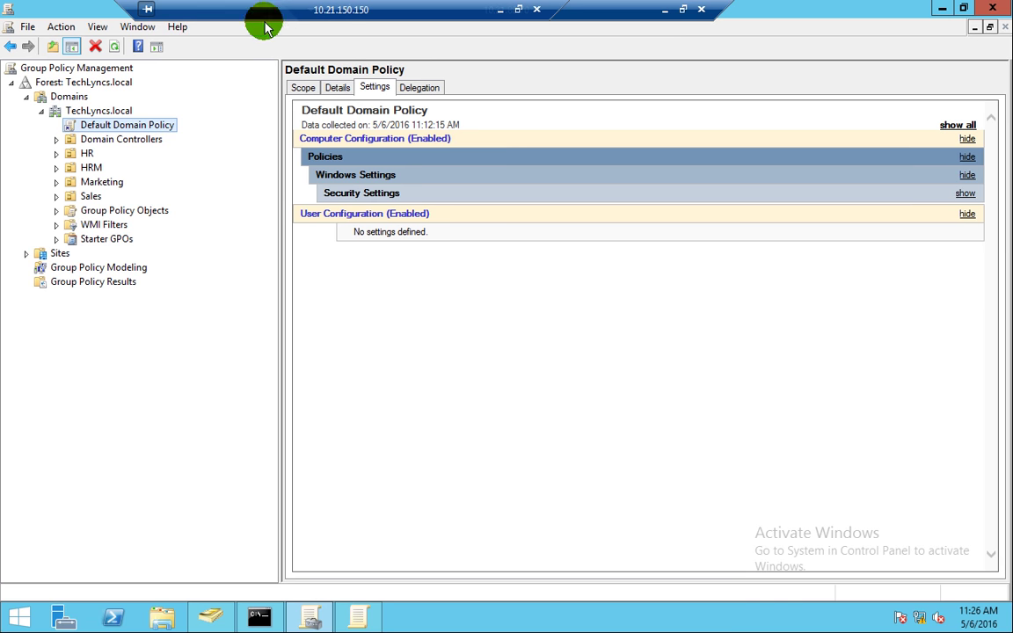
drag(108, 7, 152, 53)
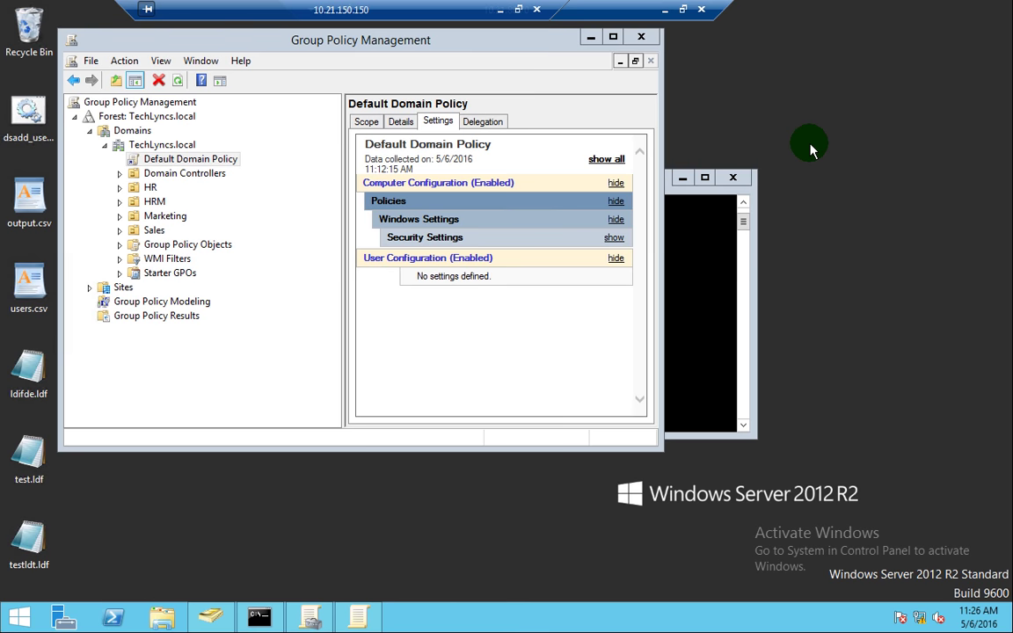
click(709, 185)
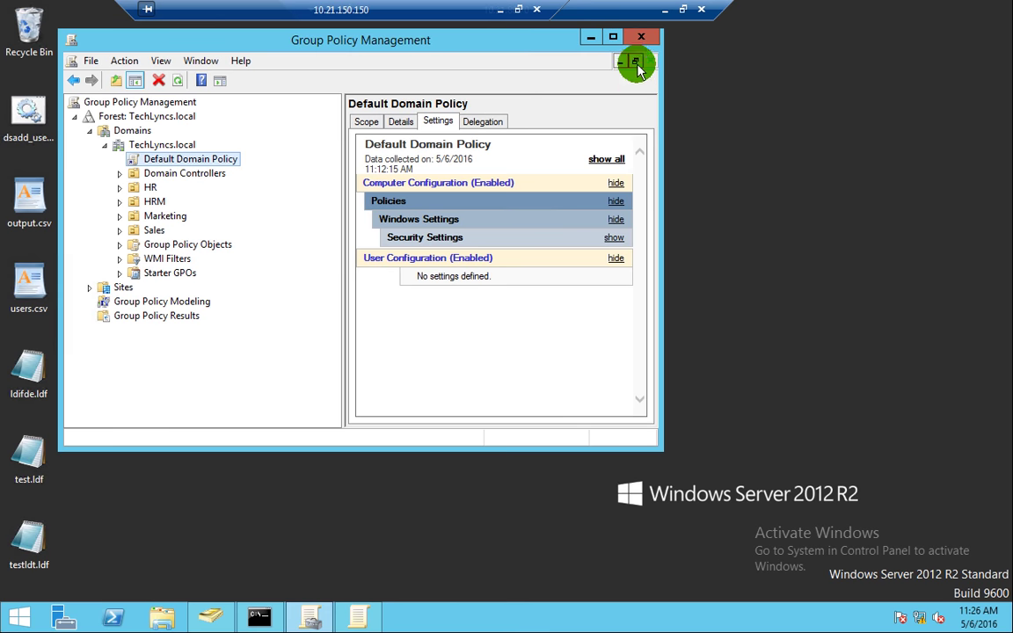
click(613, 36)
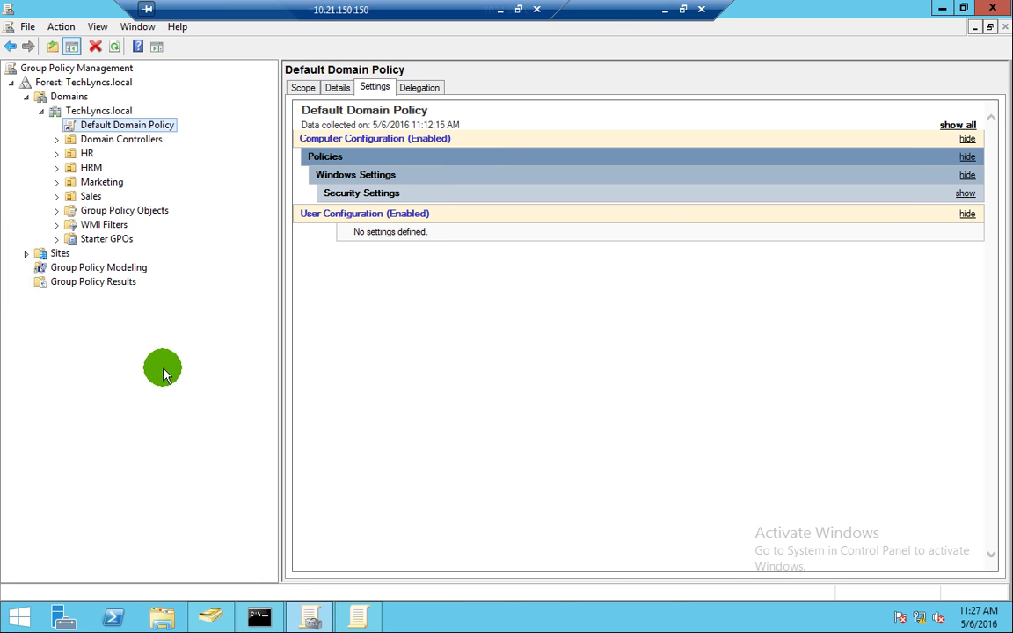
click(114, 129)
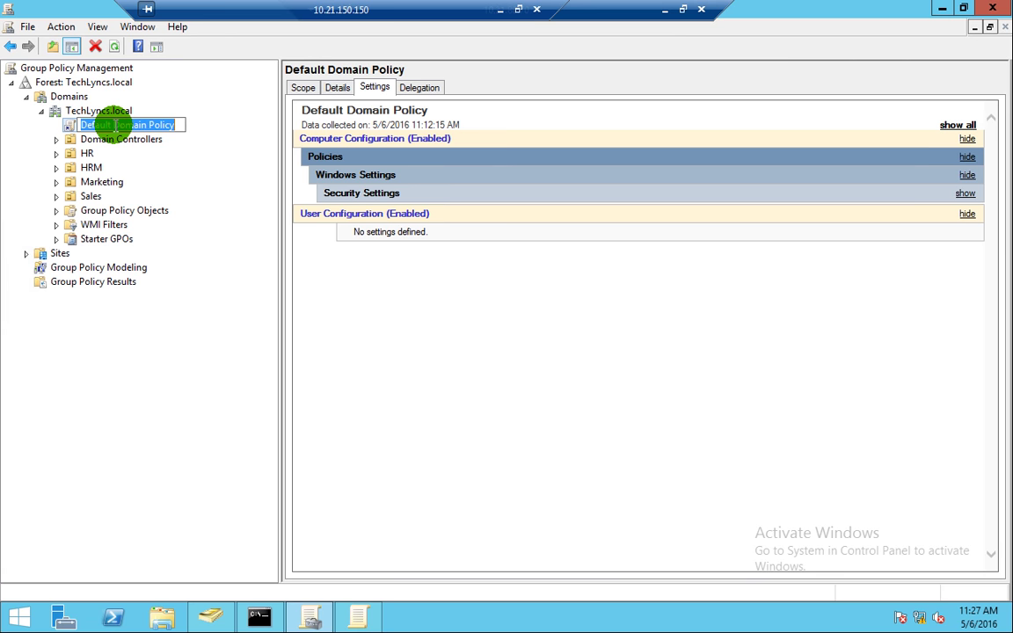
Step: Edit Default Domain Policy and set 'Prohibit access to Control Panel and PC settings' to Not Configured
click(174, 335)
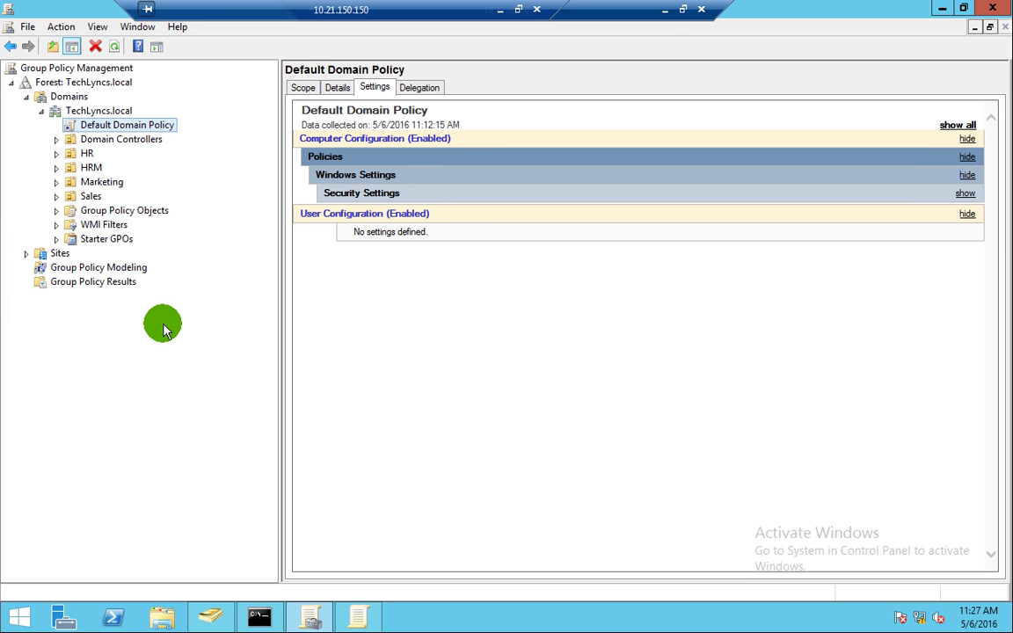
right_click(141, 125)
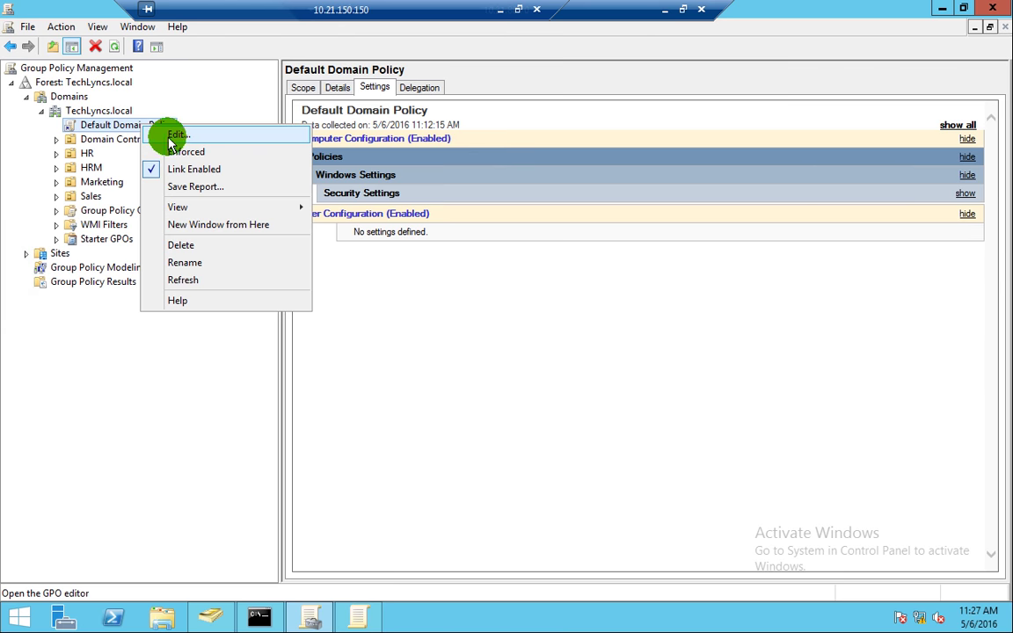
click(176, 134)
click(338, 612)
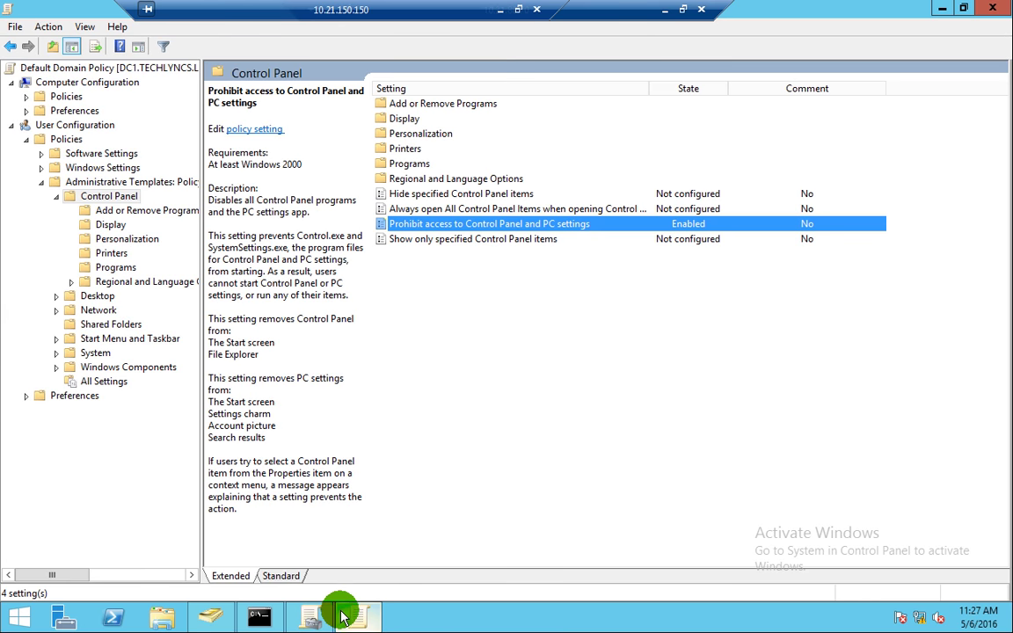
double_click(489, 223)
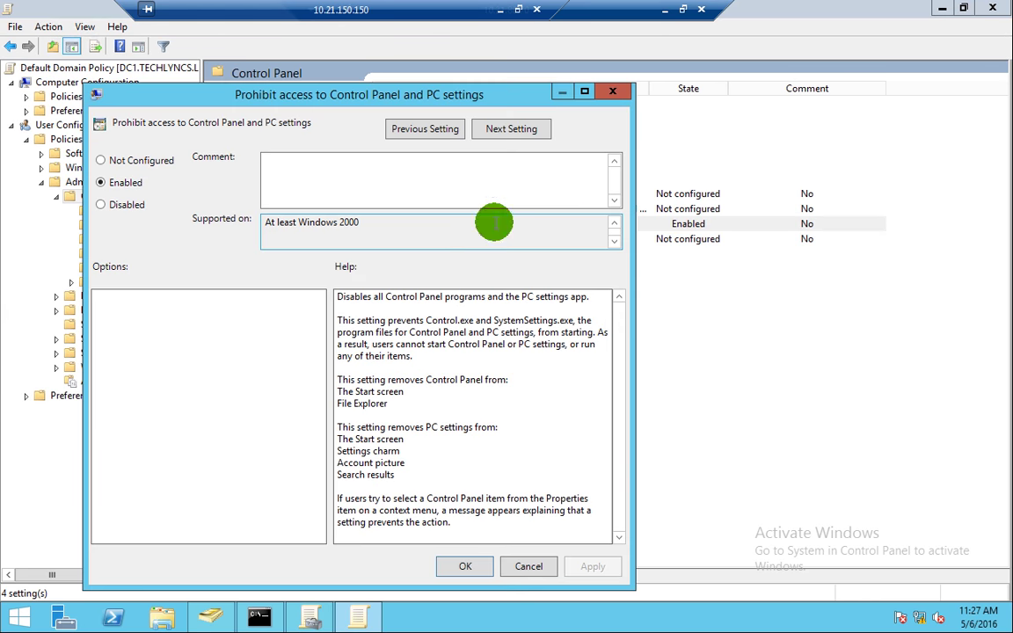
click(123, 160)
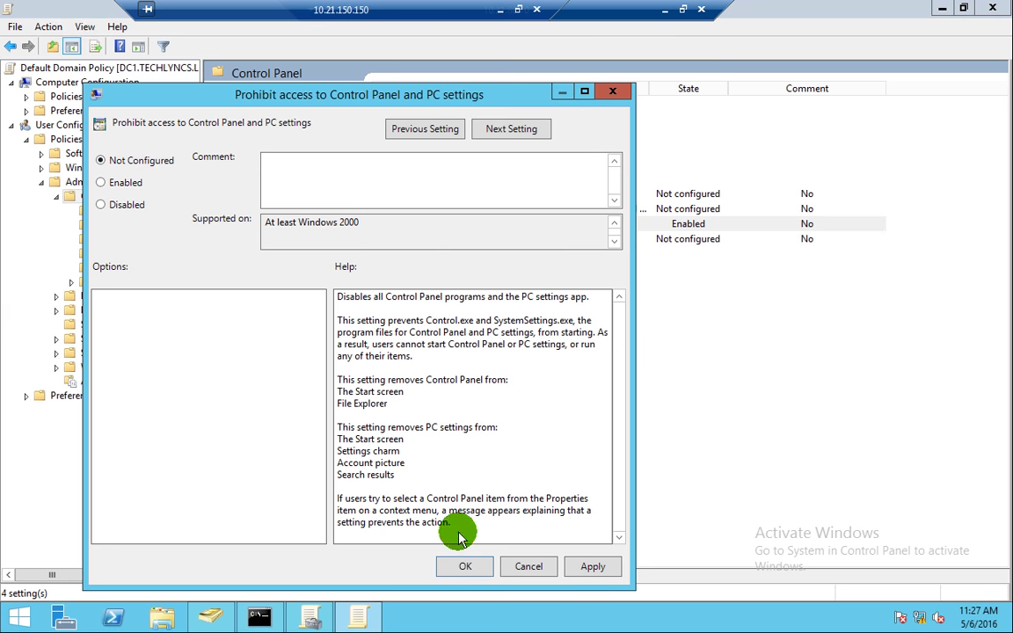
click(464, 567)
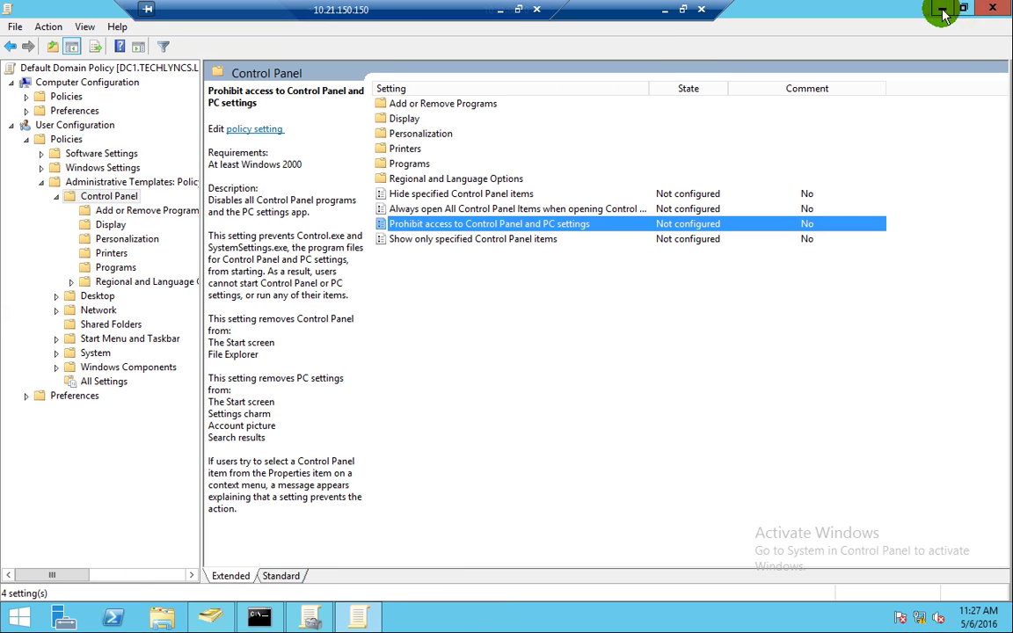
click(942, 8)
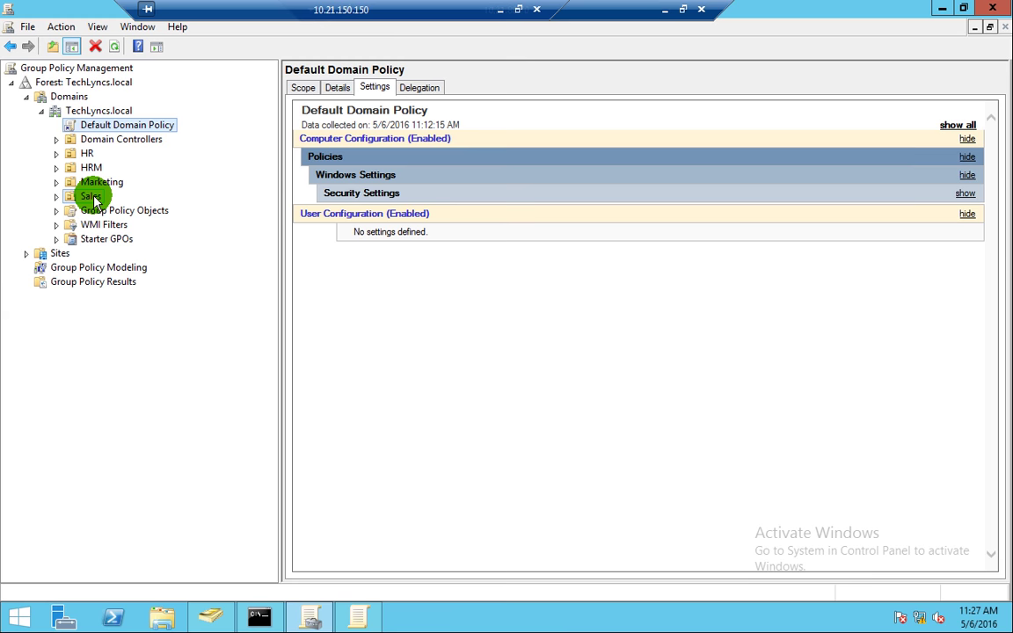
Step: View the Sales OU's linked GPOs, checking Marketing in between, then return to the client VM
click(92, 196)
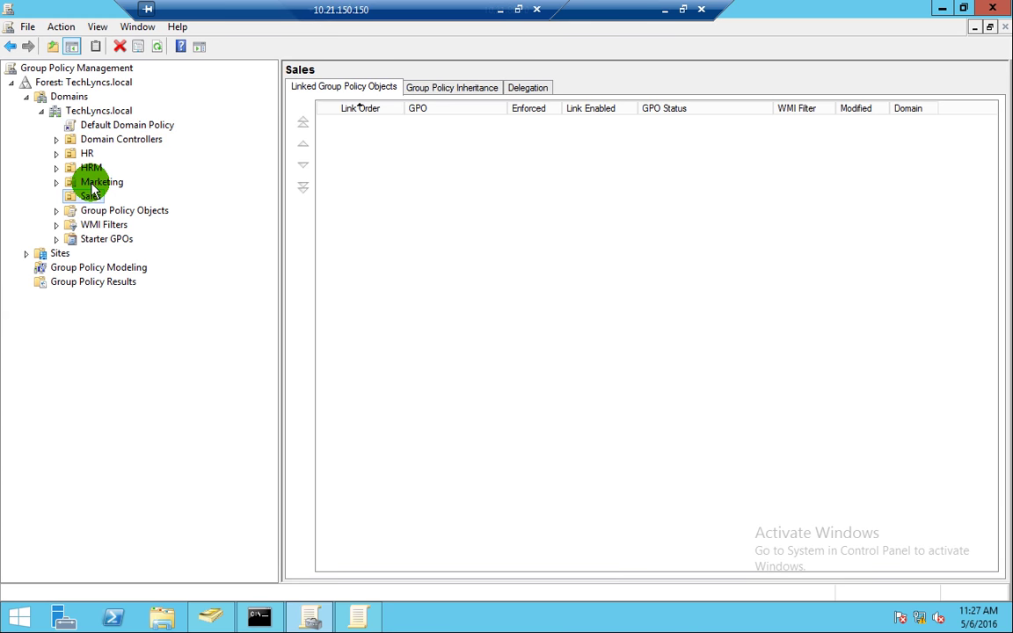
click(92, 184)
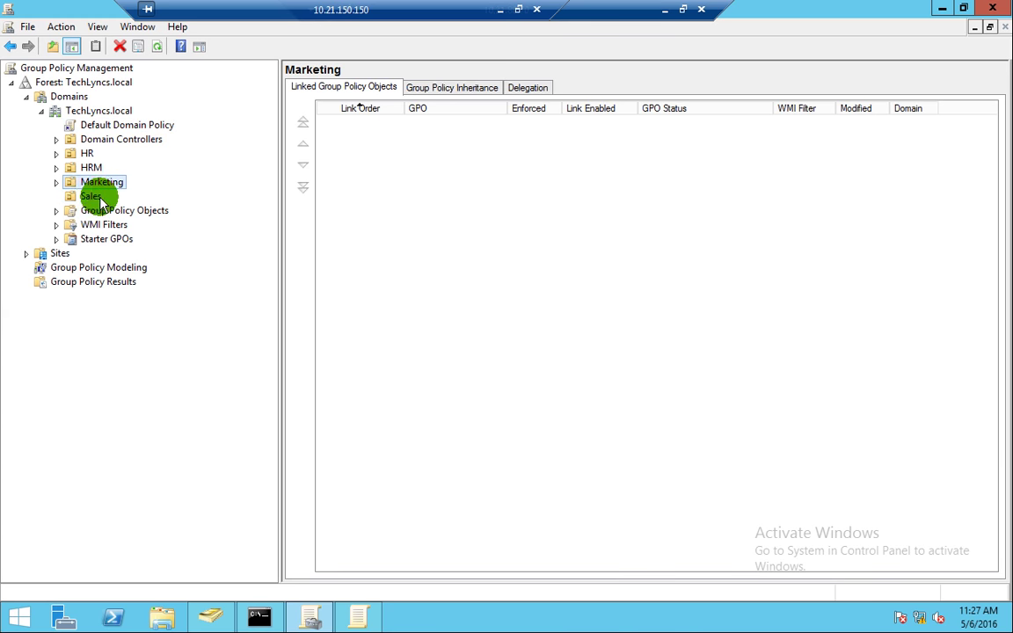
click(93, 198)
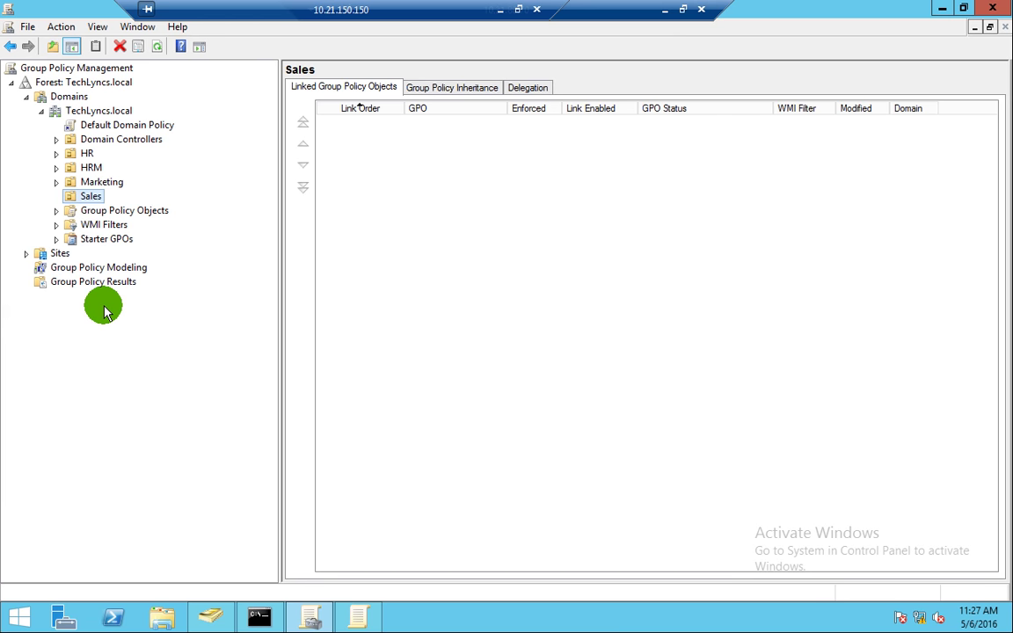
click(668, 14)
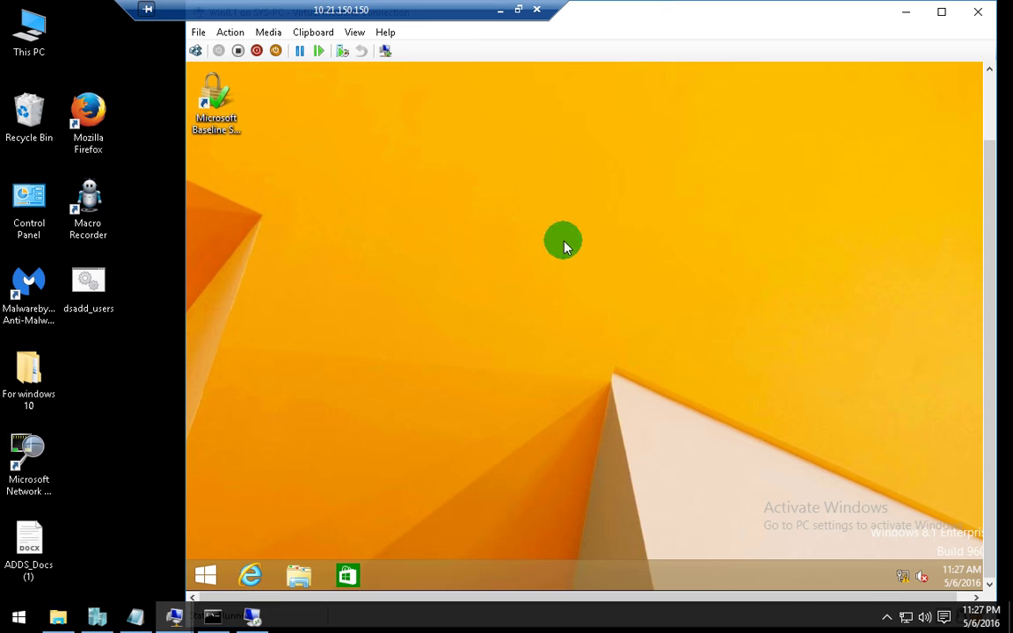
Step: Sign out of the client VM and choose to sign in as another user
click(196, 50)
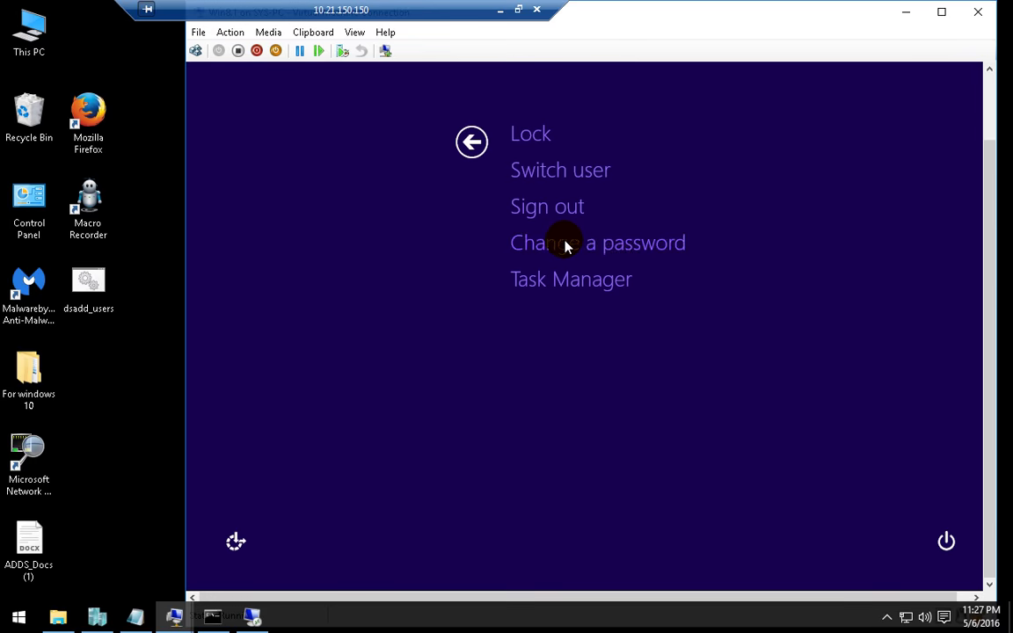
click(559, 217)
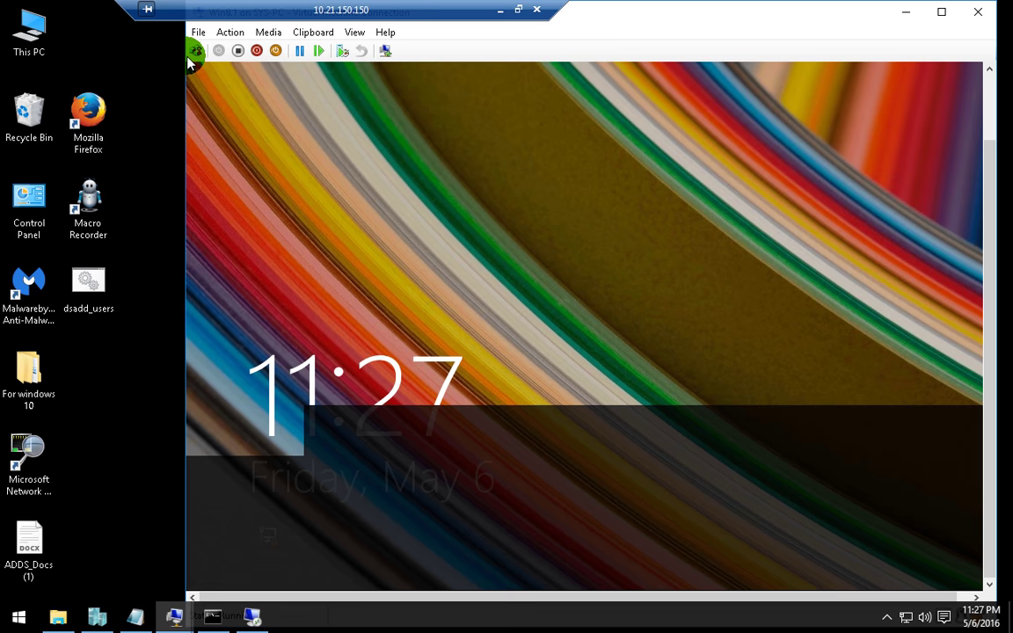
click(196, 50)
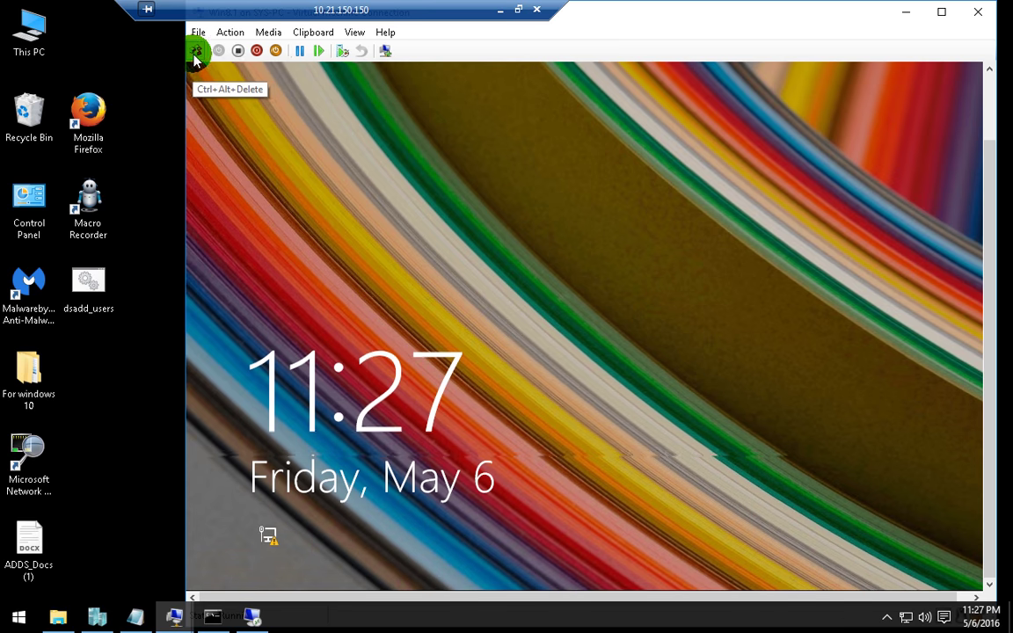
click(887, 236)
Step: Sign in with the local administrator account, entering its password
key(Tab)
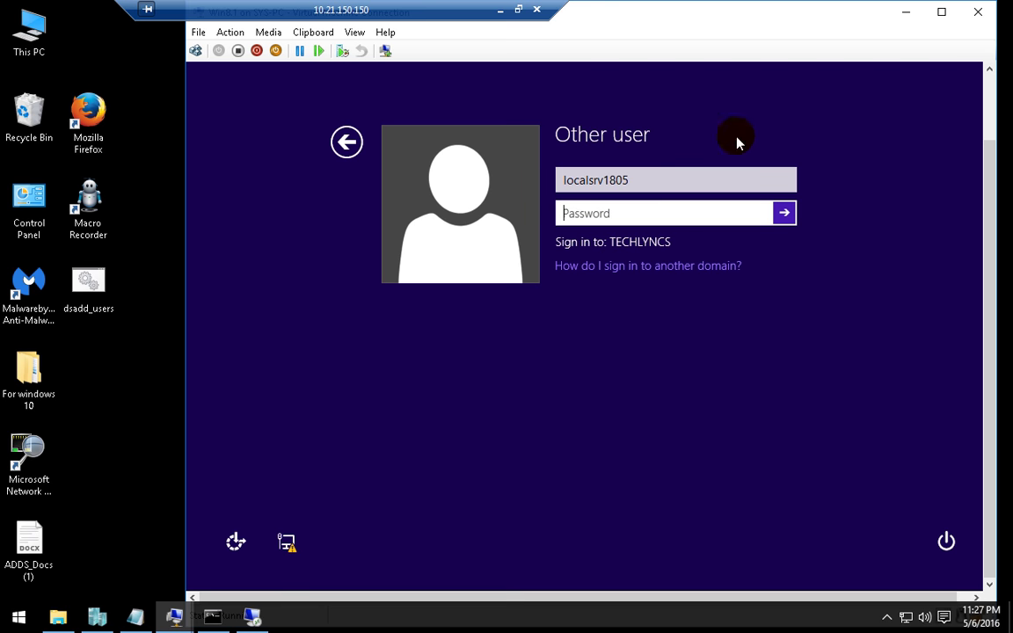
drag(658, 180, 445, 185)
text(admi)
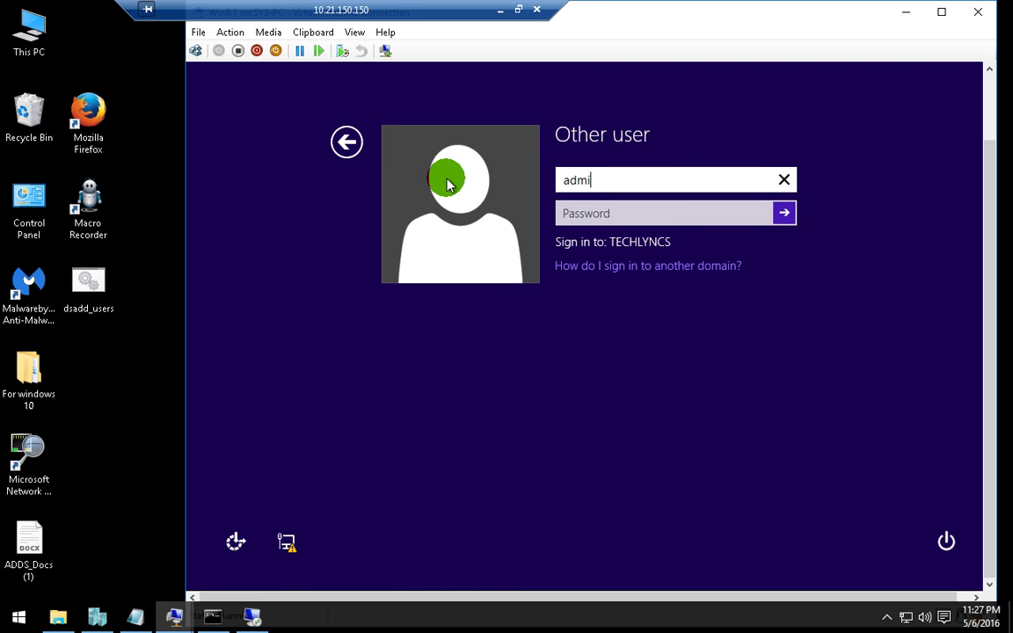
text(nistrator)
key(Tab)
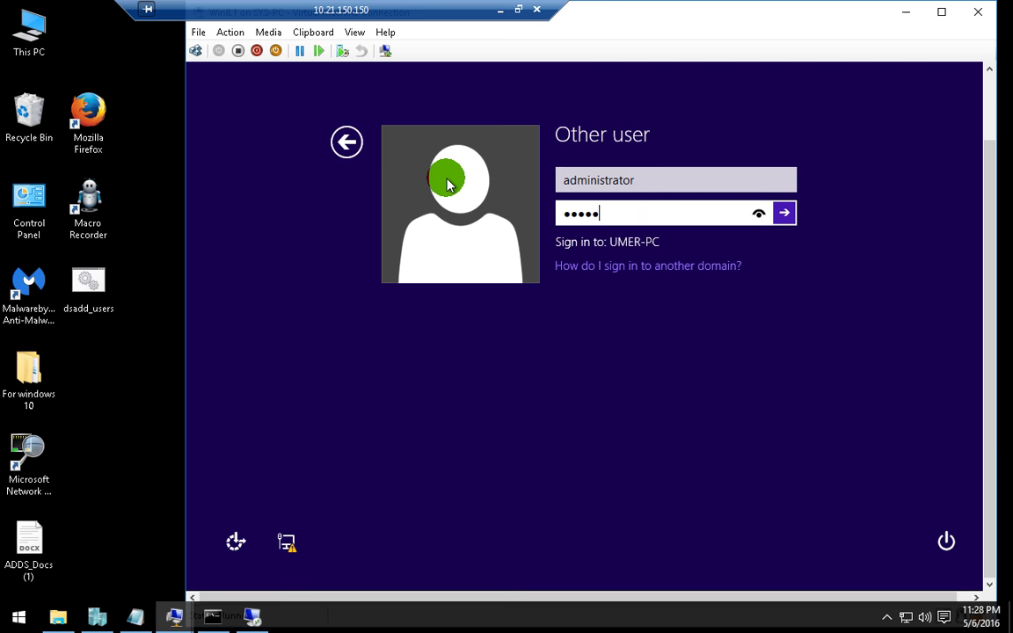
key(Return)
key(Return)
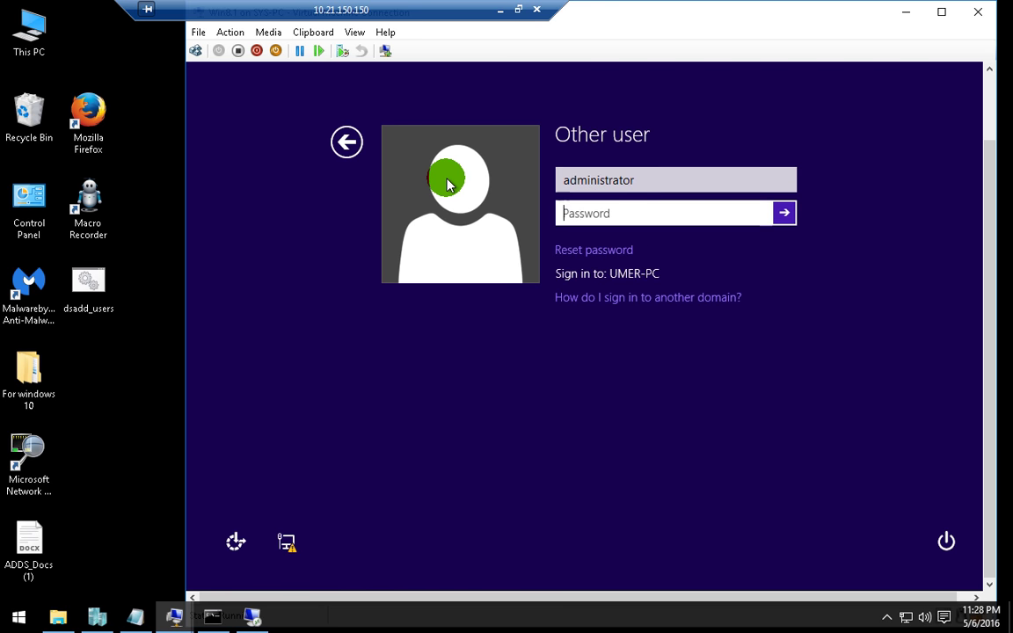
key(Return)
key(Return)
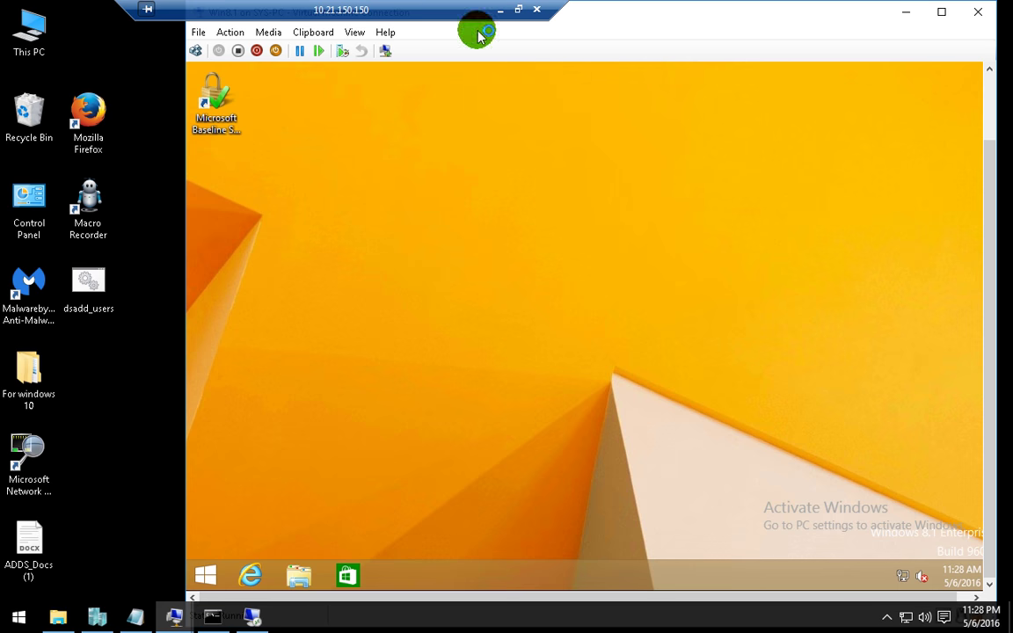
right_click(205, 575)
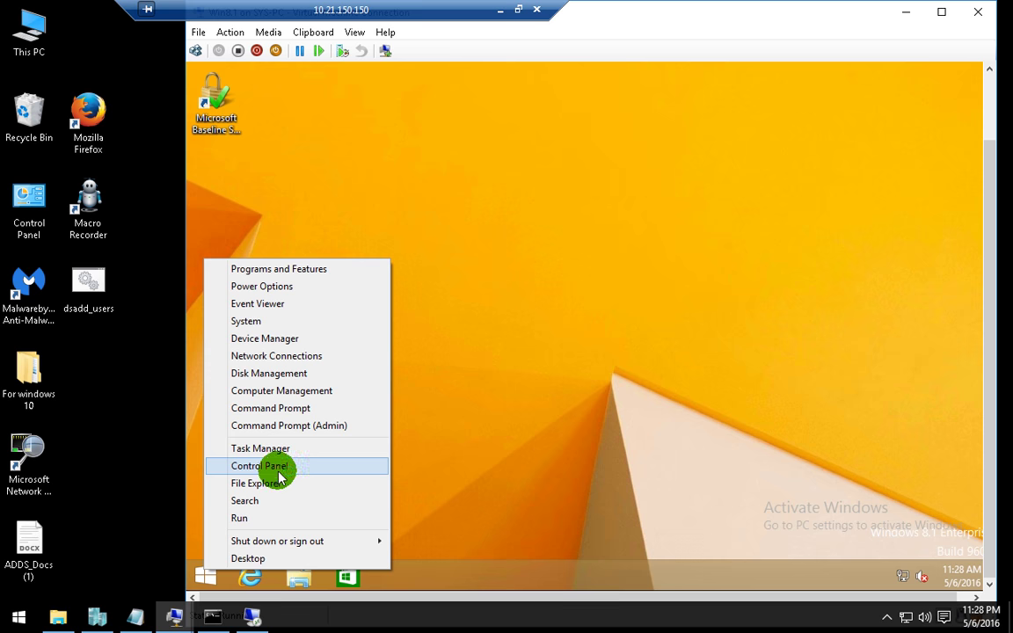
Step: Open the client's Control Panel, check it, and return to the server's Group Policy session
click(279, 472)
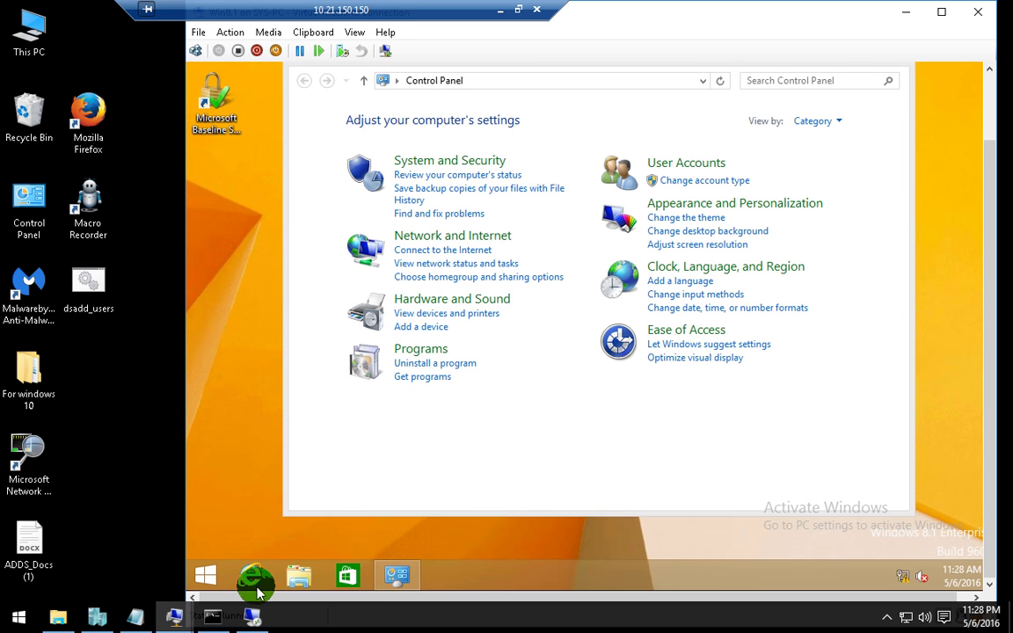
click(252, 616)
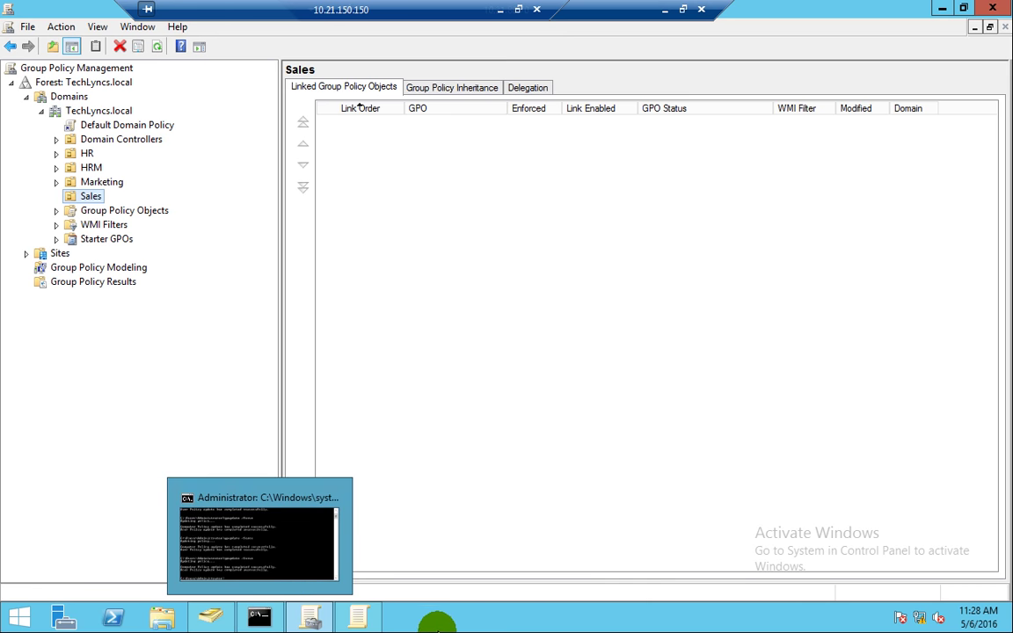
click(665, 12)
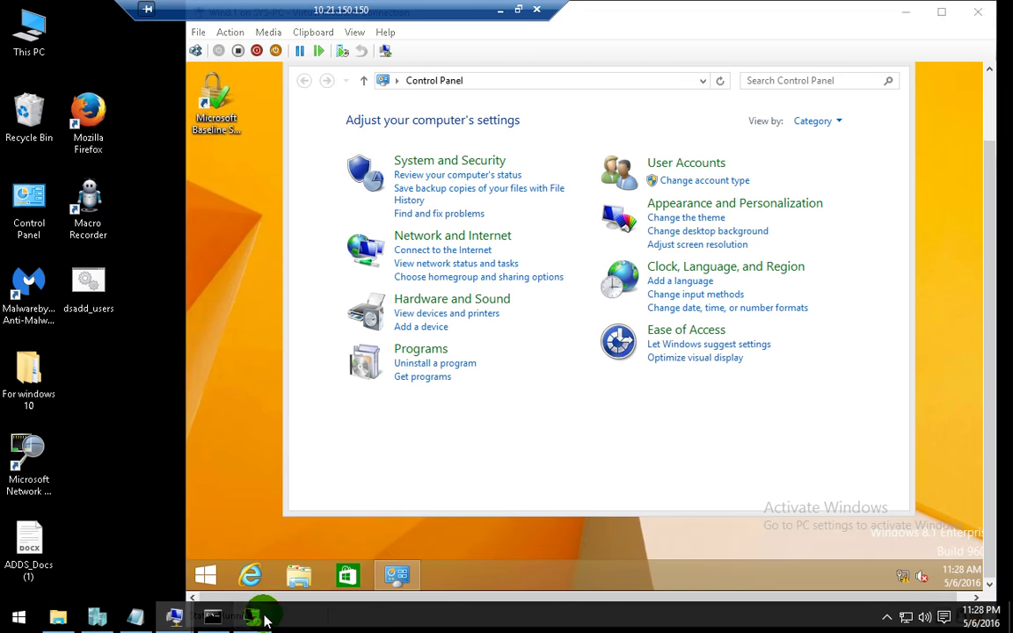
click(264, 618)
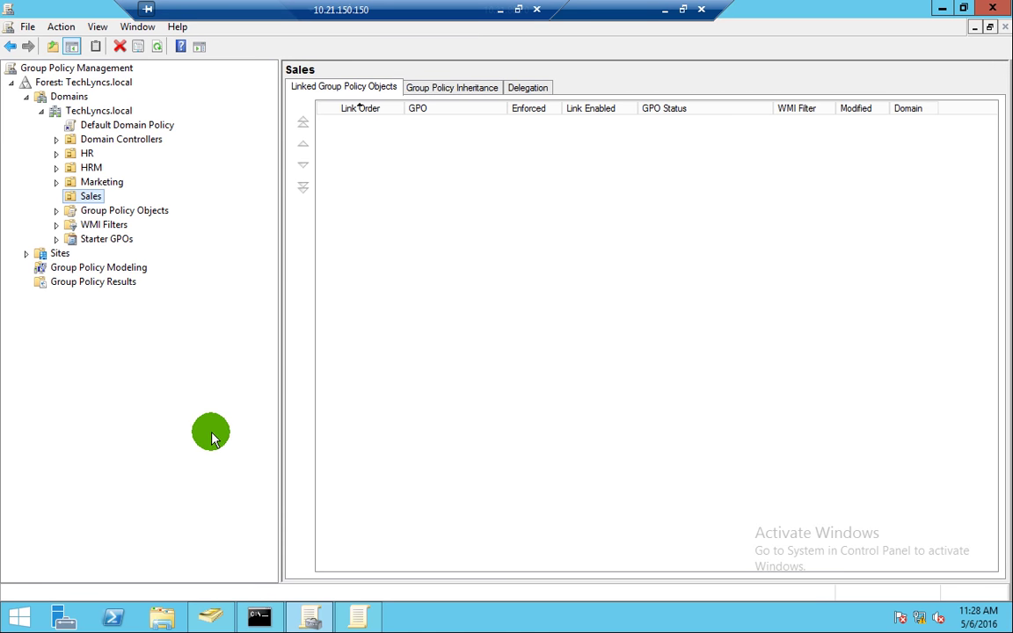
Step: Review Default Domain Policy's User and Computer Configuration, then minimize the editor to view the client
click(362, 616)
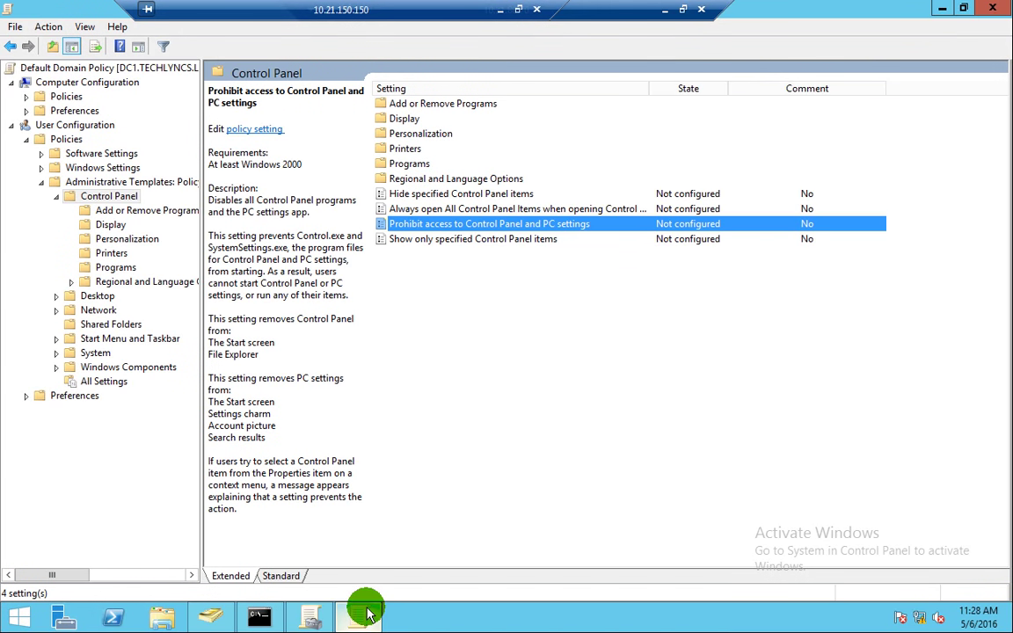
click(76, 125)
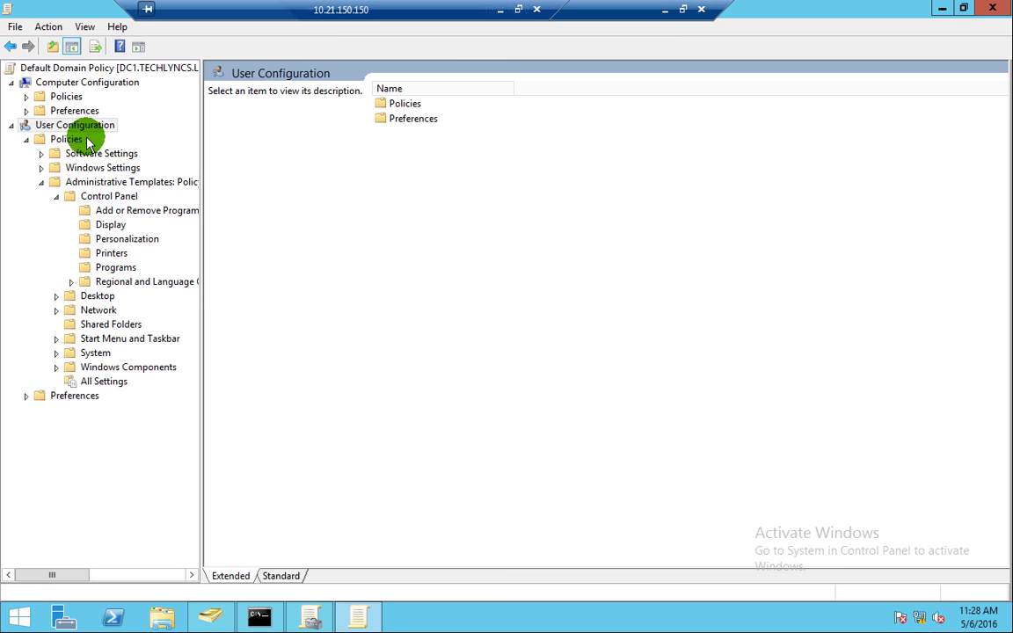
click(99, 88)
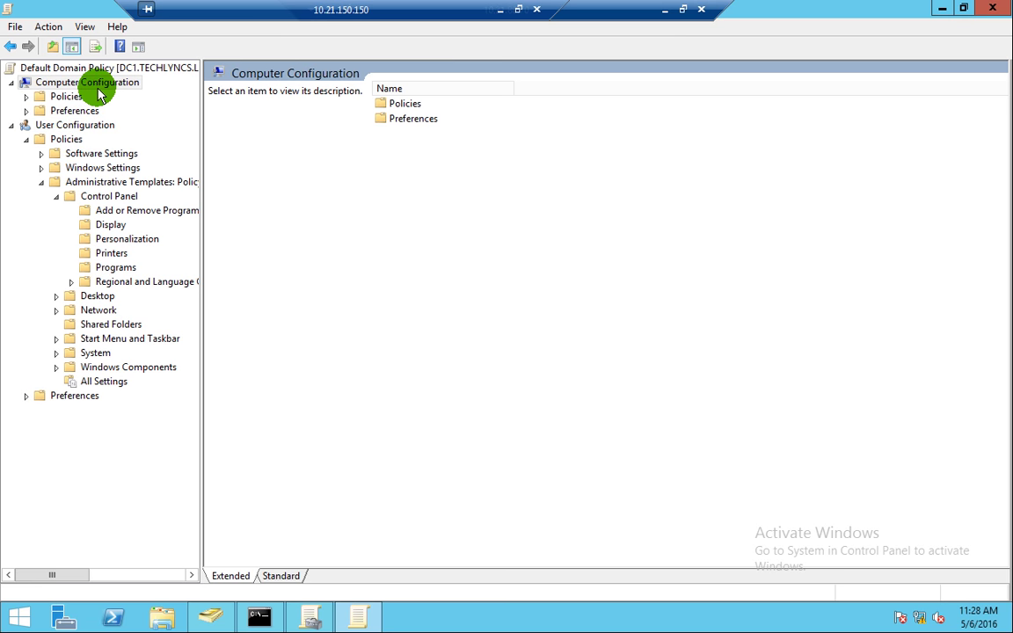
click(665, 10)
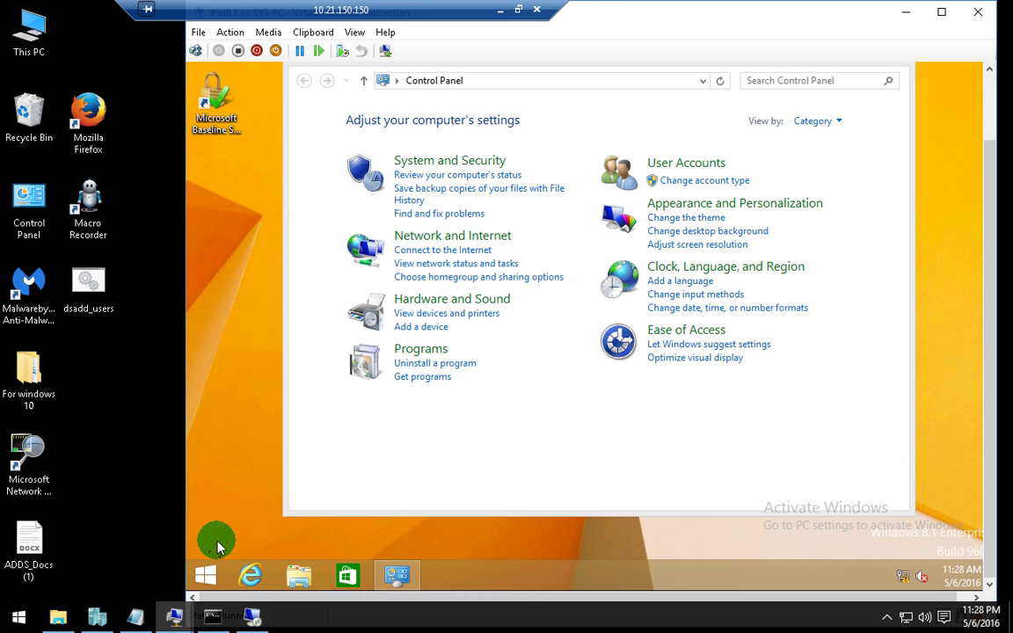
Step: Close the client's Control Panel with Alt+F4 and return to the server's remote session
drag(989, 265, 987, 228)
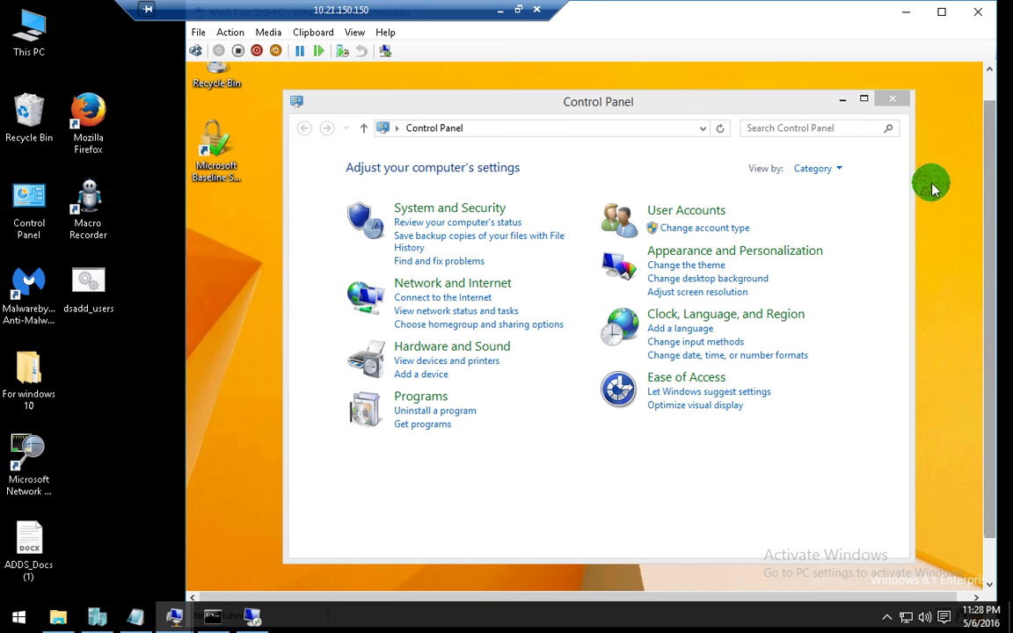
click(591, 390)
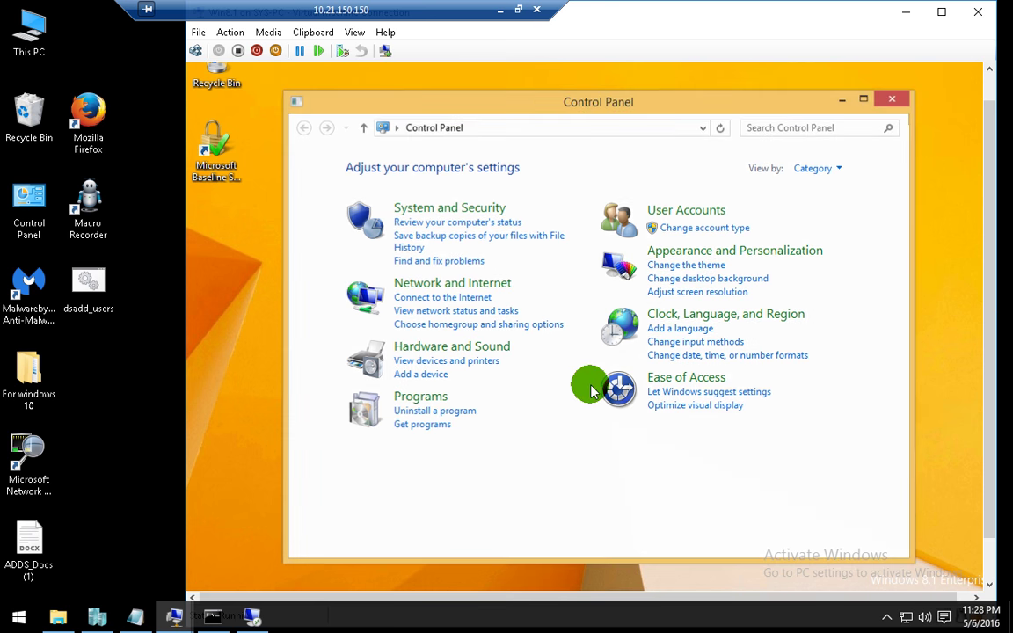
key(alt+F4)
click(252, 616)
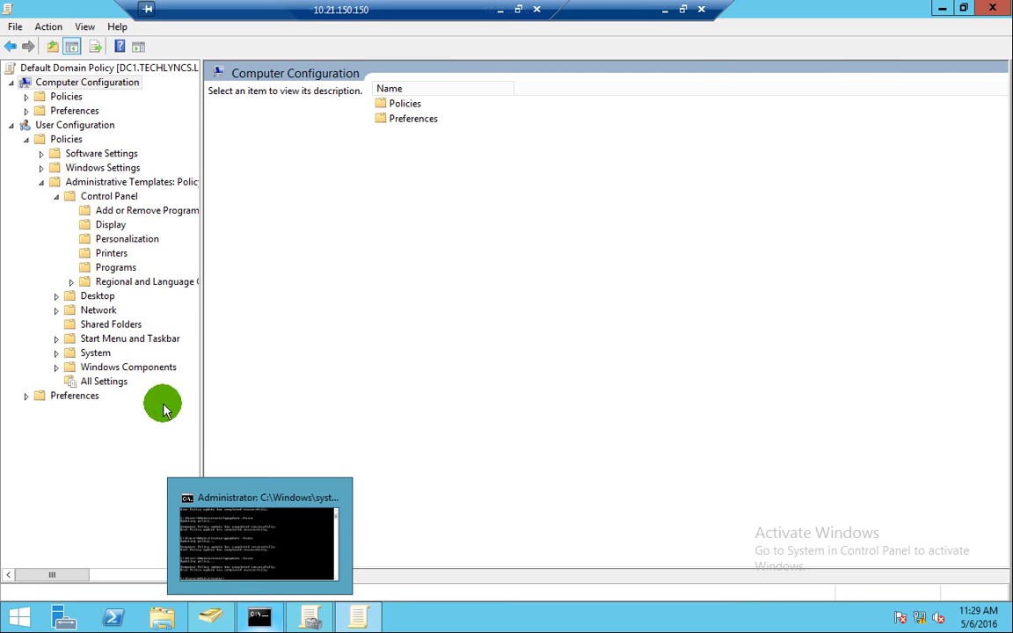
Step: Widen the policy tree pane and review the User and Computer Configuration nodes
drag(202, 396, 283, 397)
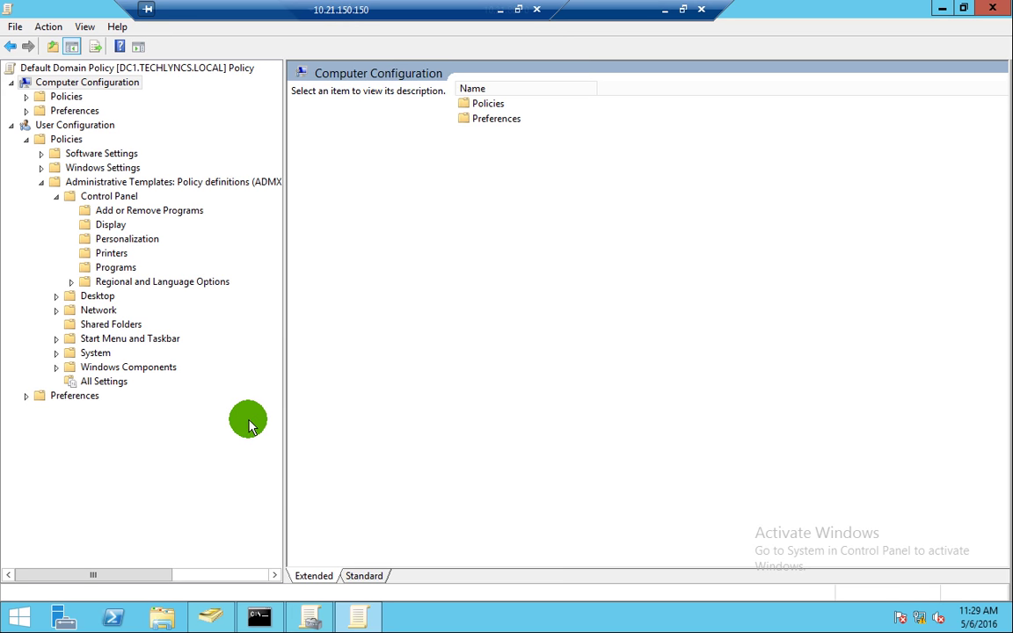
click(79, 125)
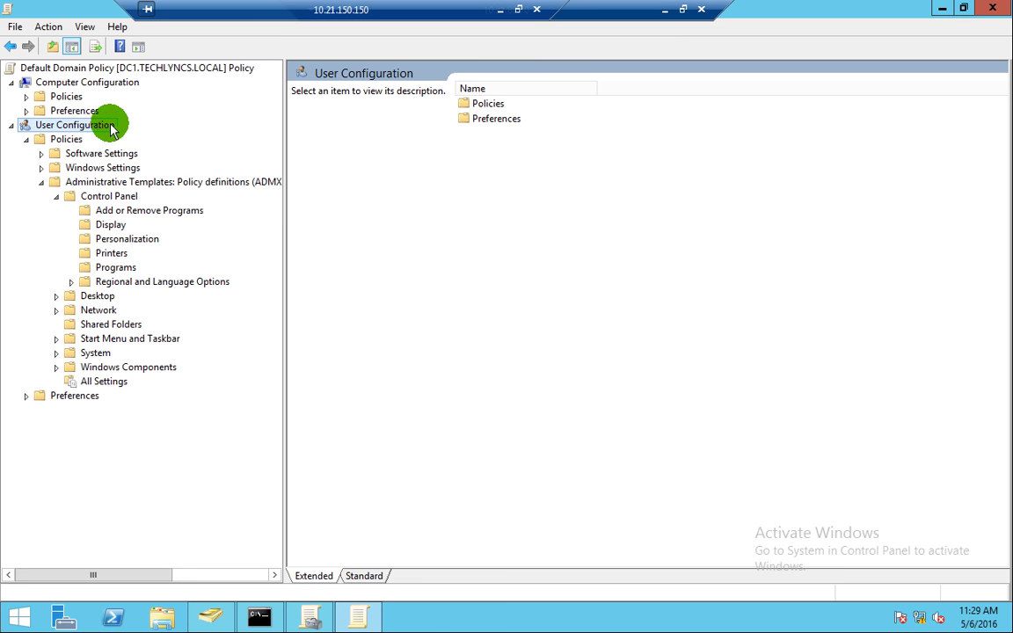
click(102, 82)
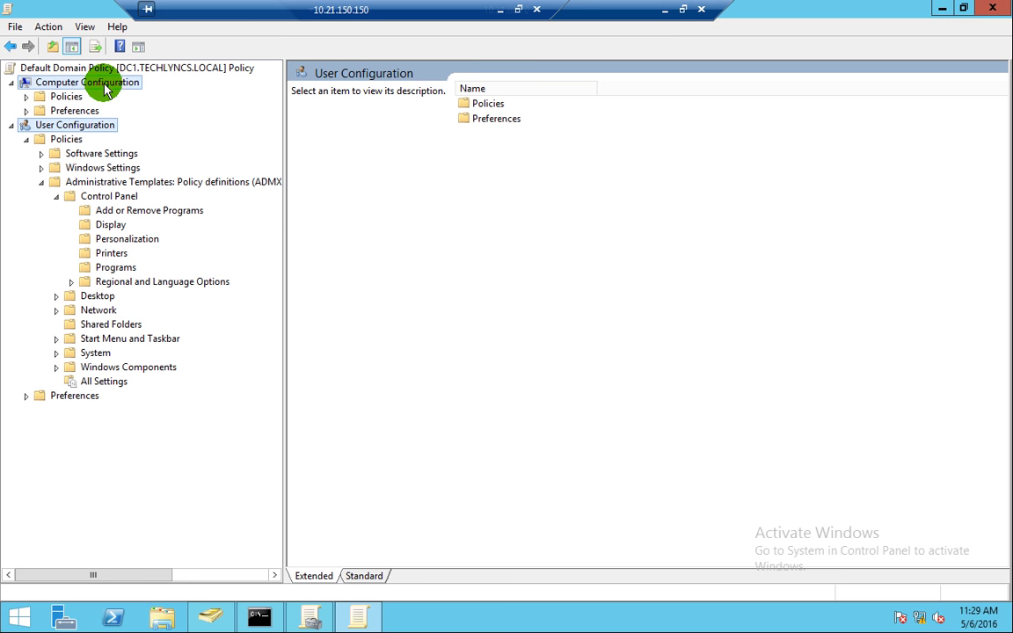
Step: Minimize the policy windows and bring up the administrator command prompt with gpupdate results
click(942, 9)
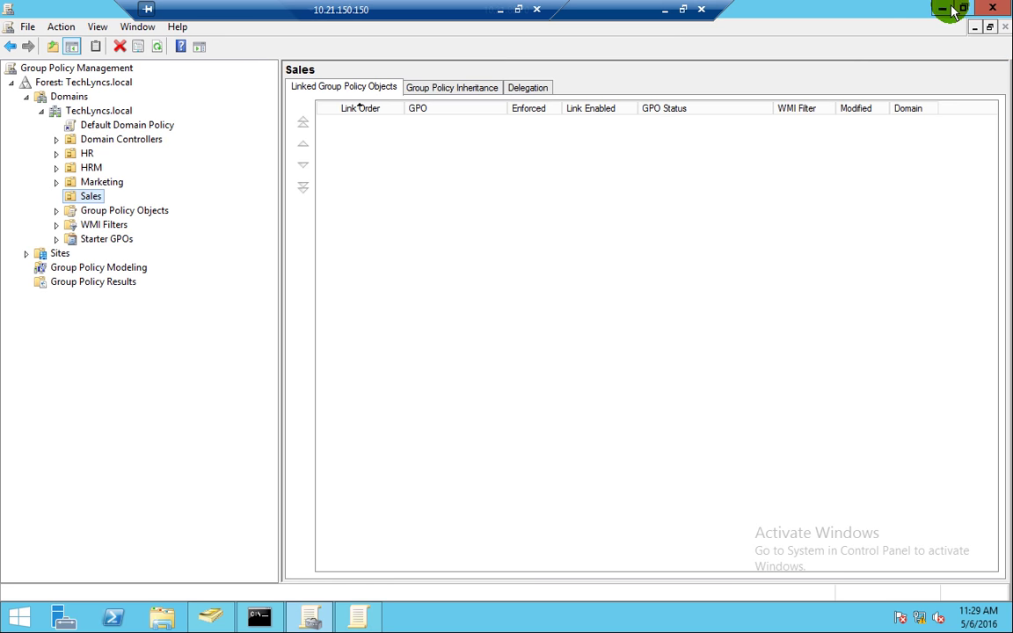
click(942, 9)
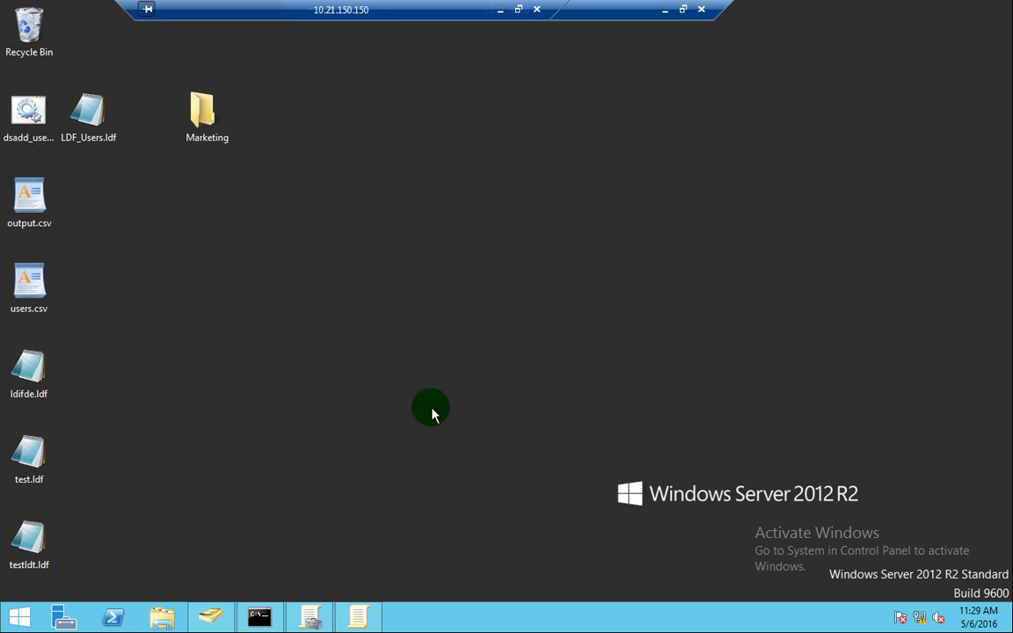
click(375, 614)
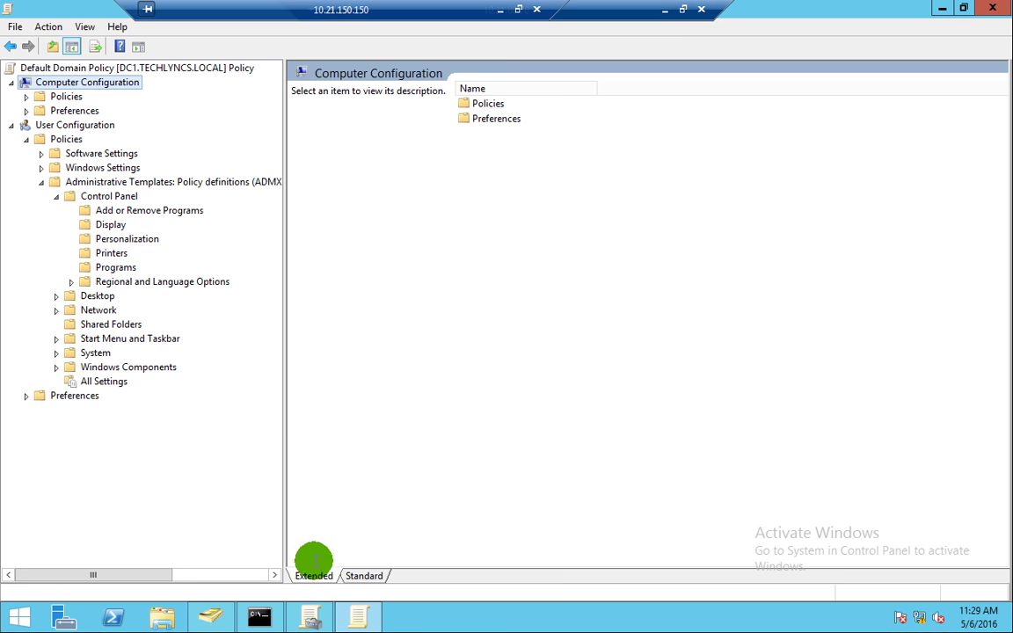
click(319, 616)
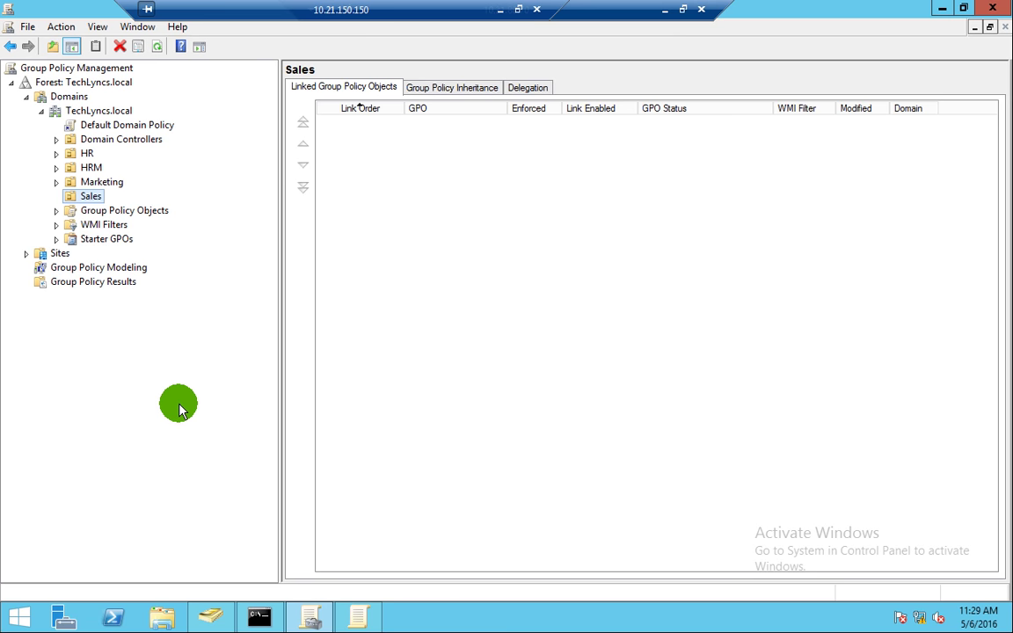
click(259, 615)
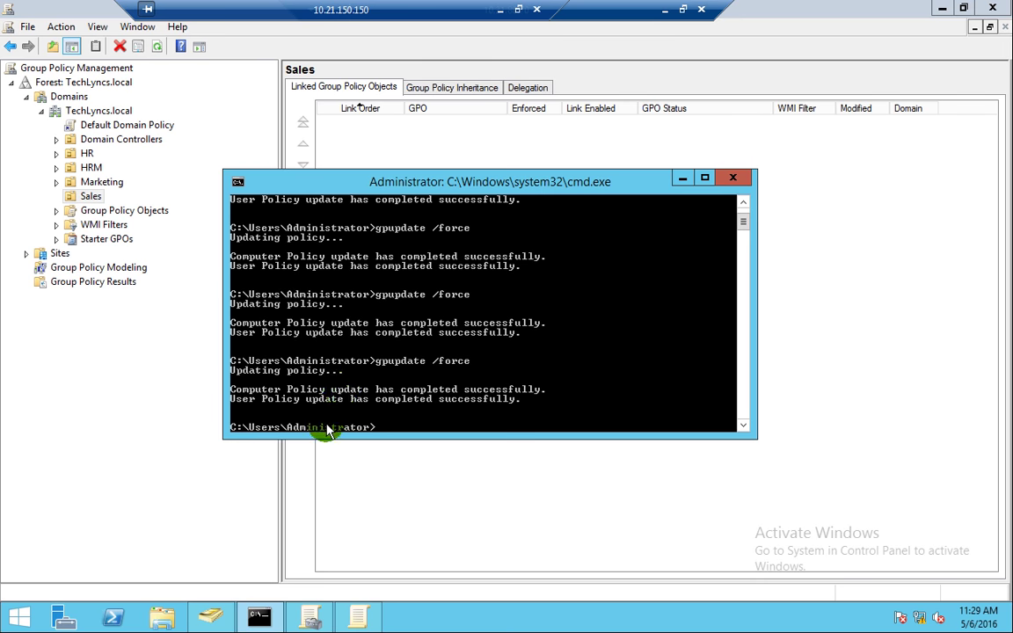
Step: Rerun gpupdate /force, then expand Group Policy Objects under TechLyncs.local to list its two policies
key(Up)
key(Return)
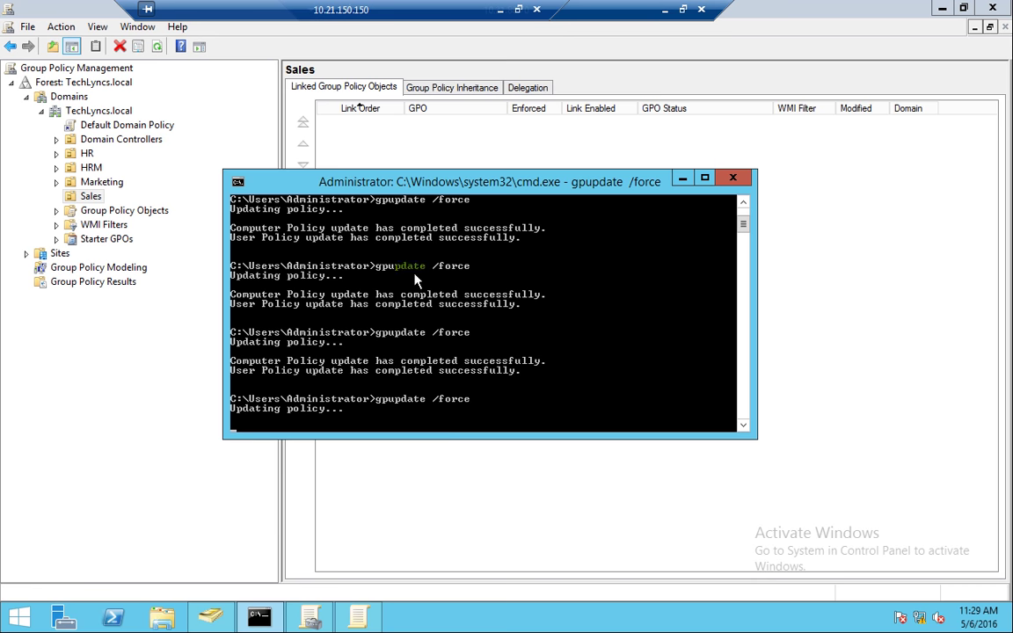
click(185, 396)
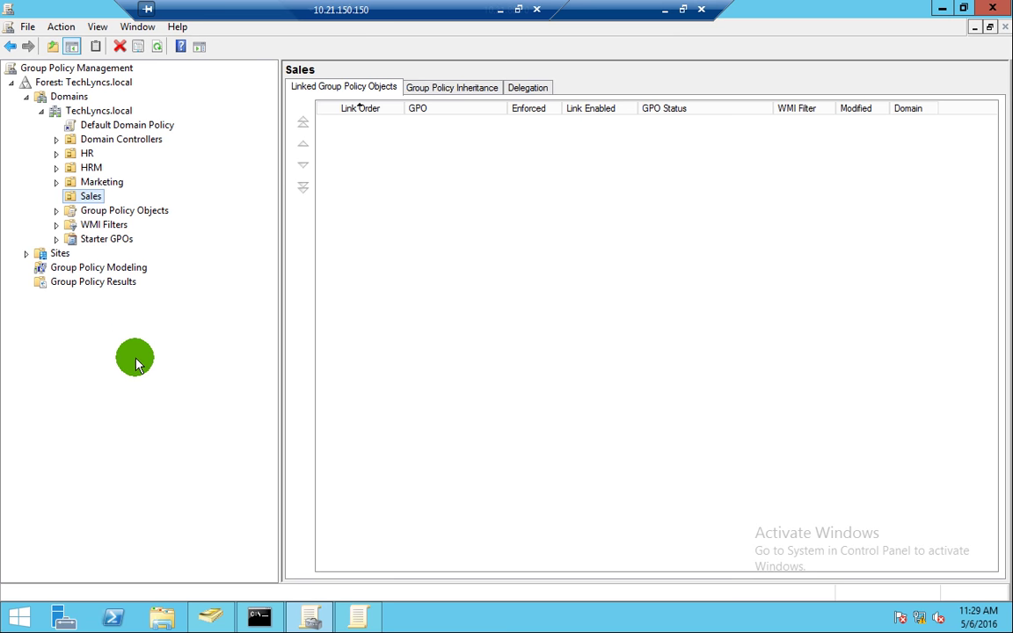
right_click(96, 199)
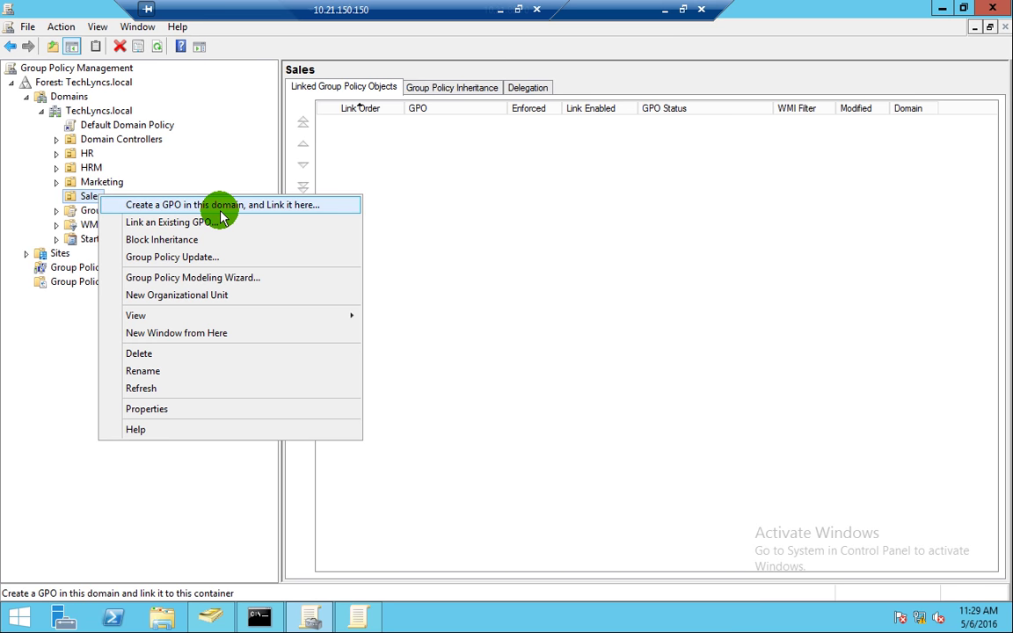
click(66, 328)
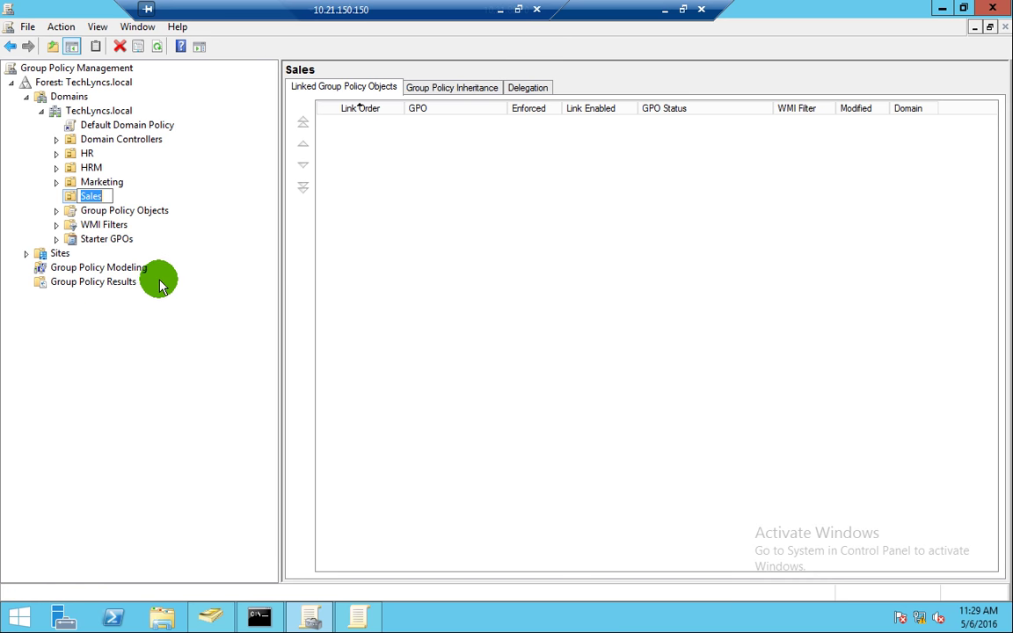
click(141, 211)
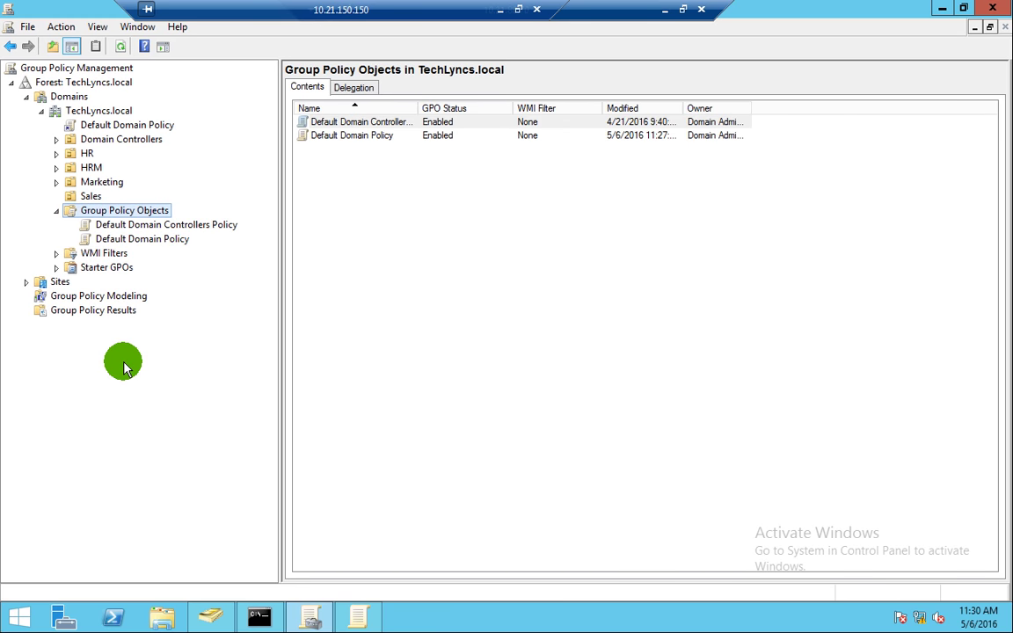
click(58, 212)
Step: Create a new GPO under Group Policy Objects named Sales_GPO, correcting the name's spelling
click(55, 211)
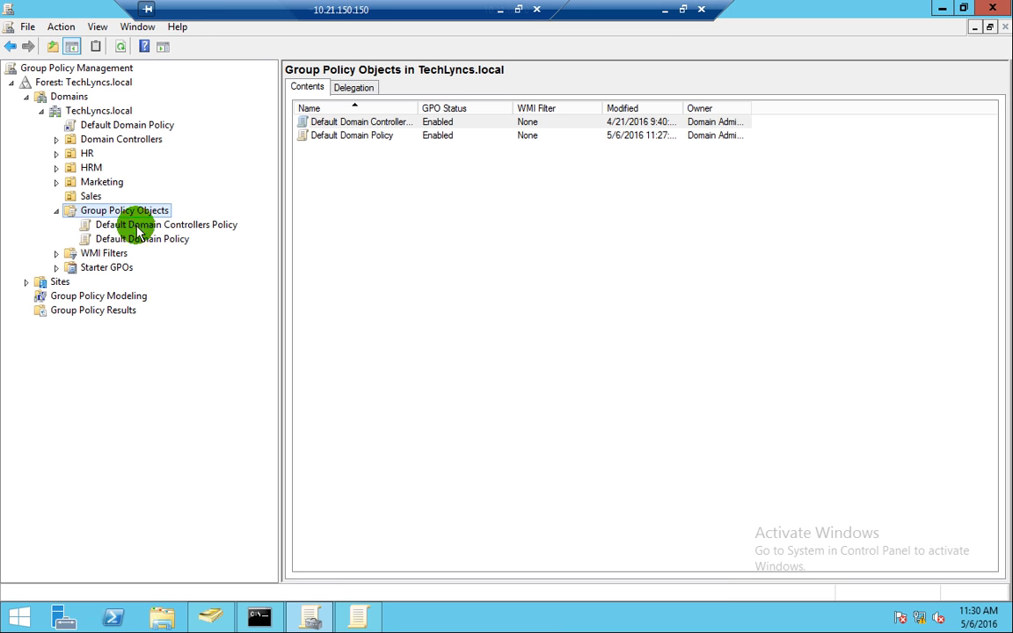
click(137, 225)
click(143, 237)
click(137, 209)
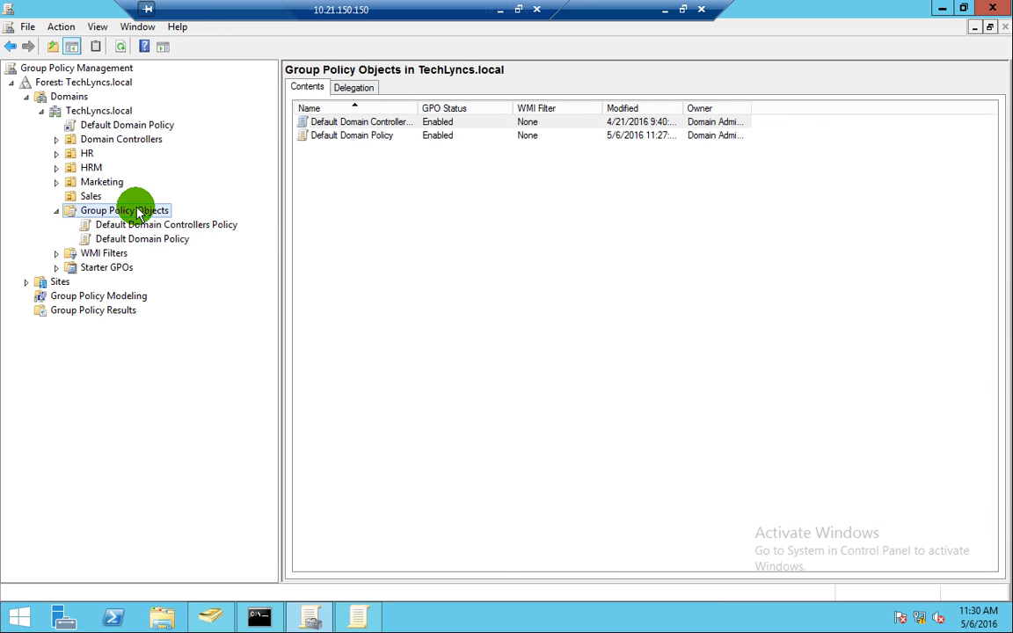
right_click(137, 209)
click(169, 219)
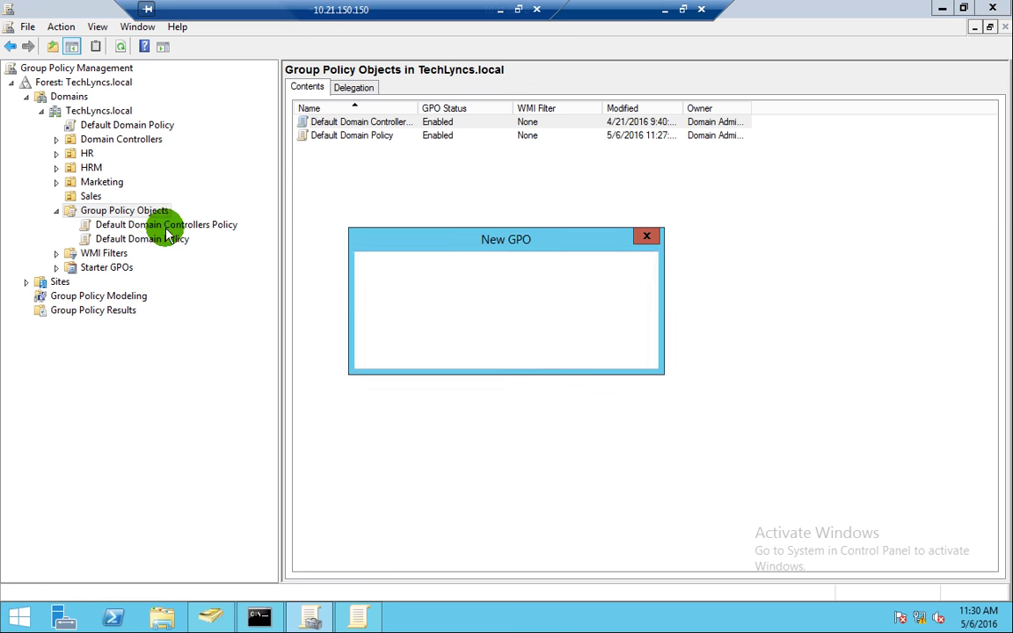
text(Saels_GPO)
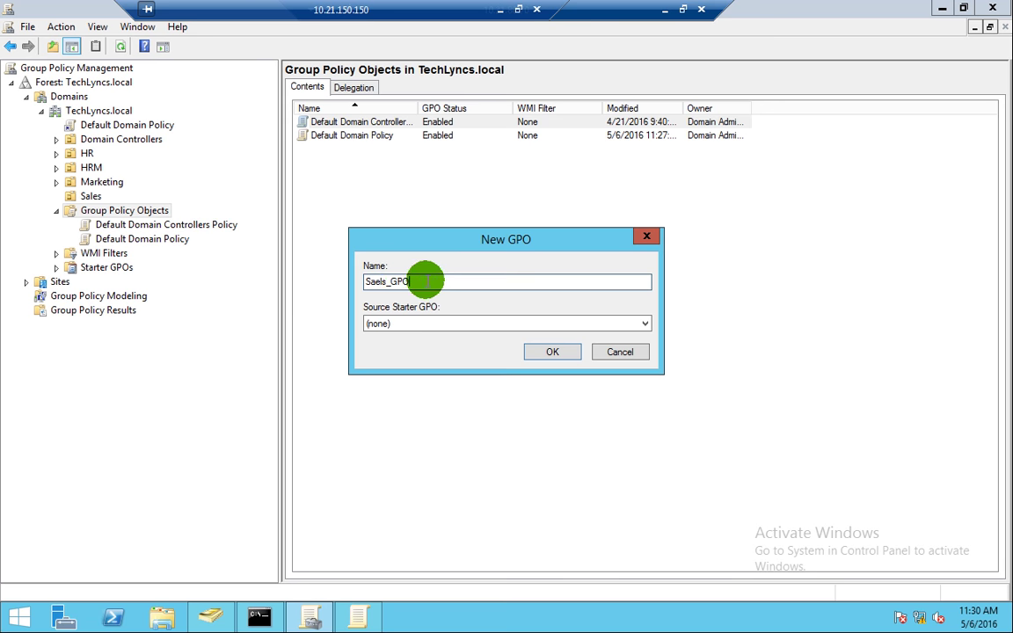
drag(384, 282, 365, 289)
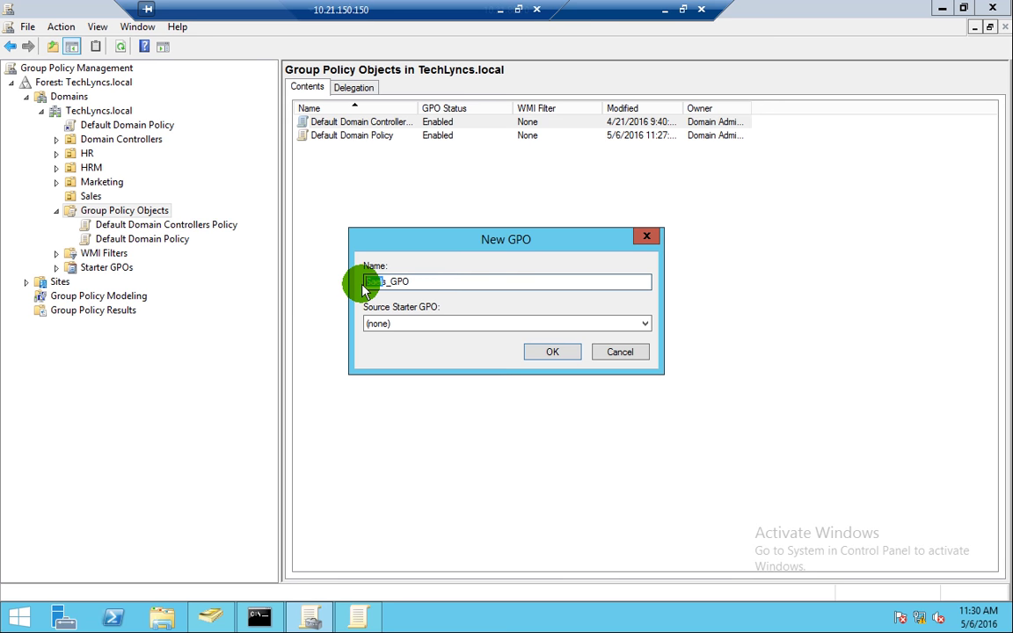
text(ale)
drag(464, 282, 344, 276)
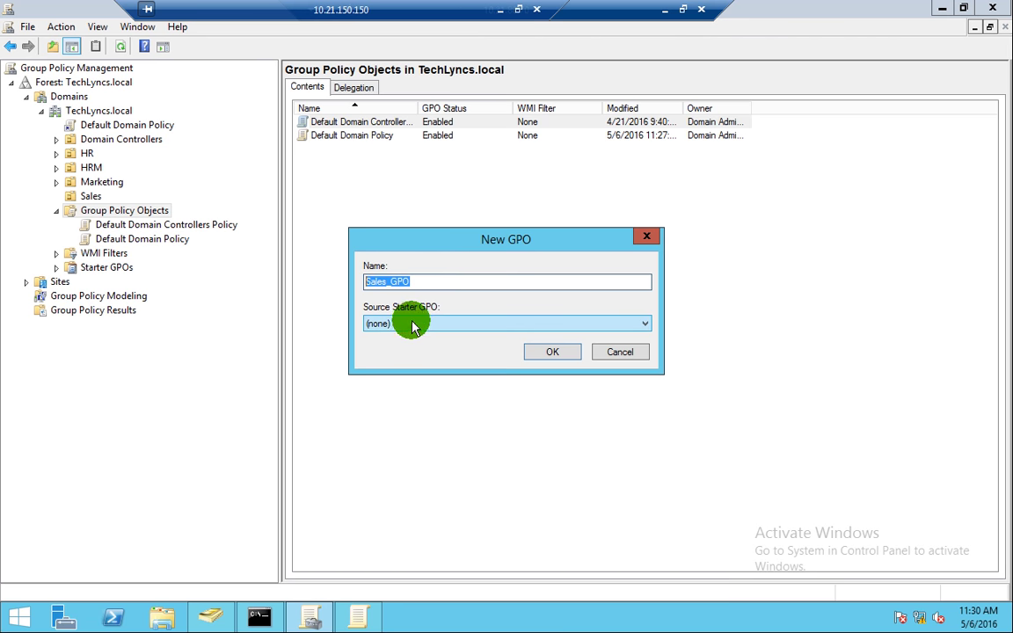
click(560, 352)
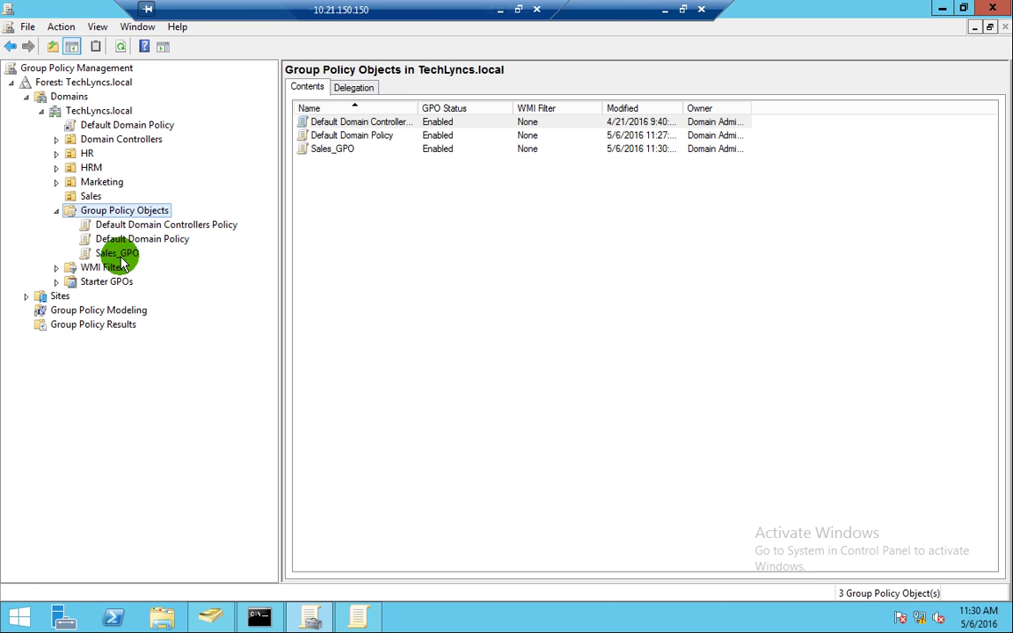
Step: Link the existing Sales_GPO to the Sales OU
click(125, 255)
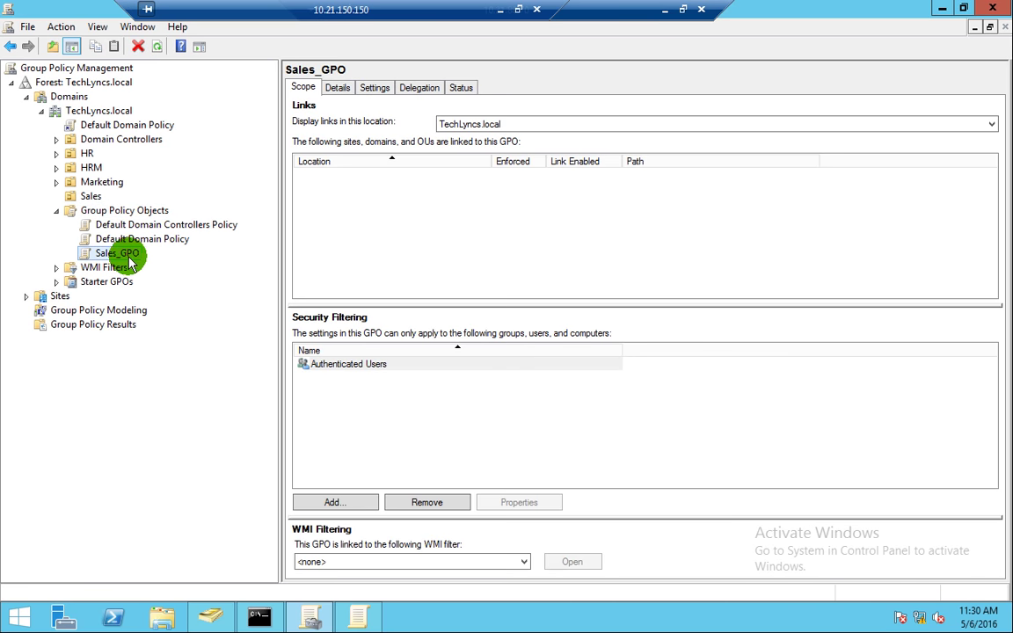
right_click(89, 200)
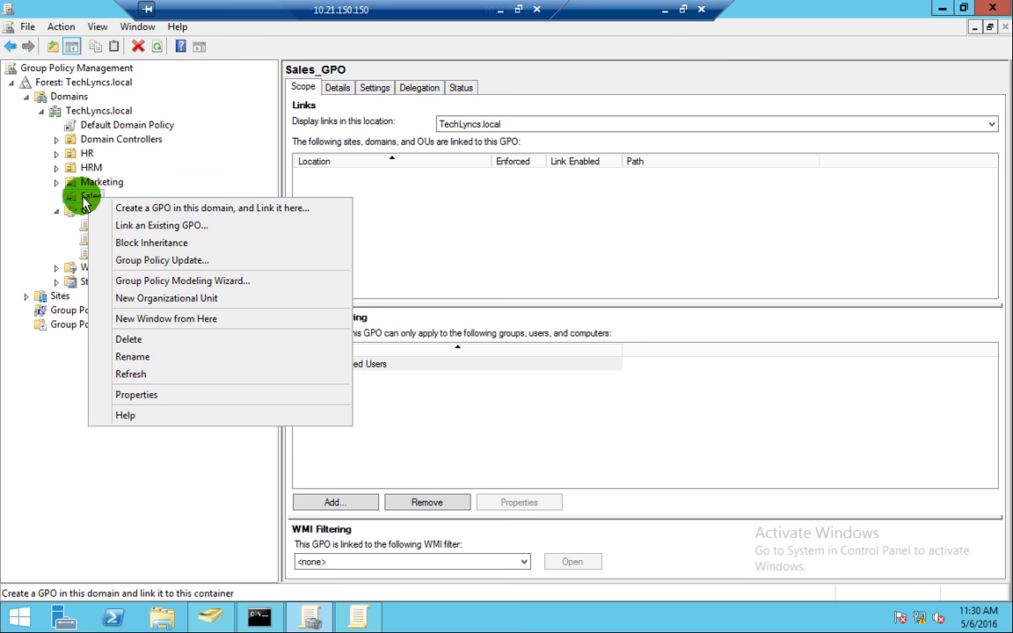
click(123, 375)
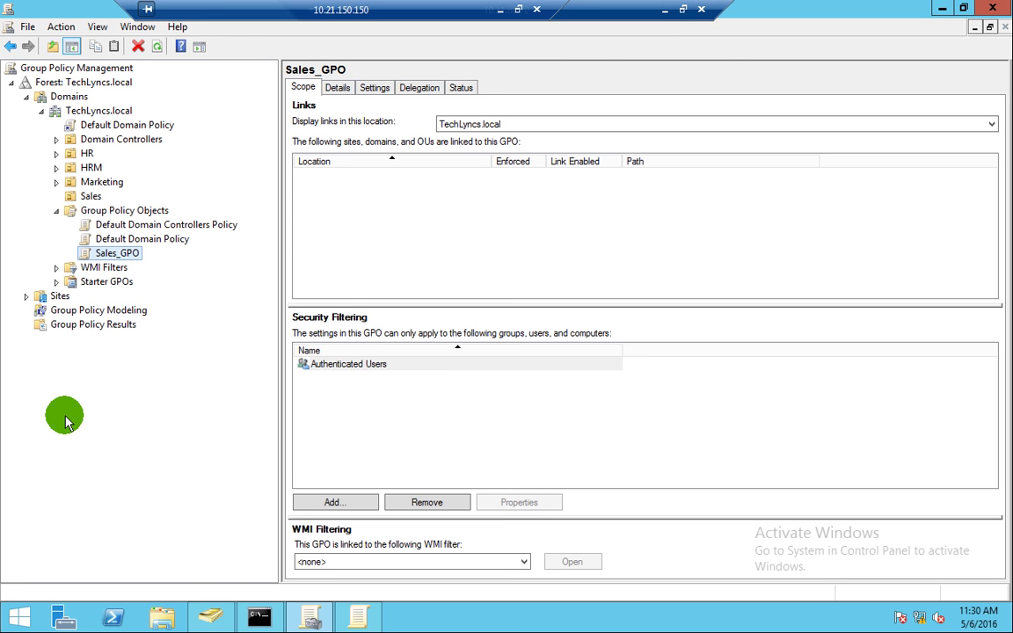
right_click(88, 198)
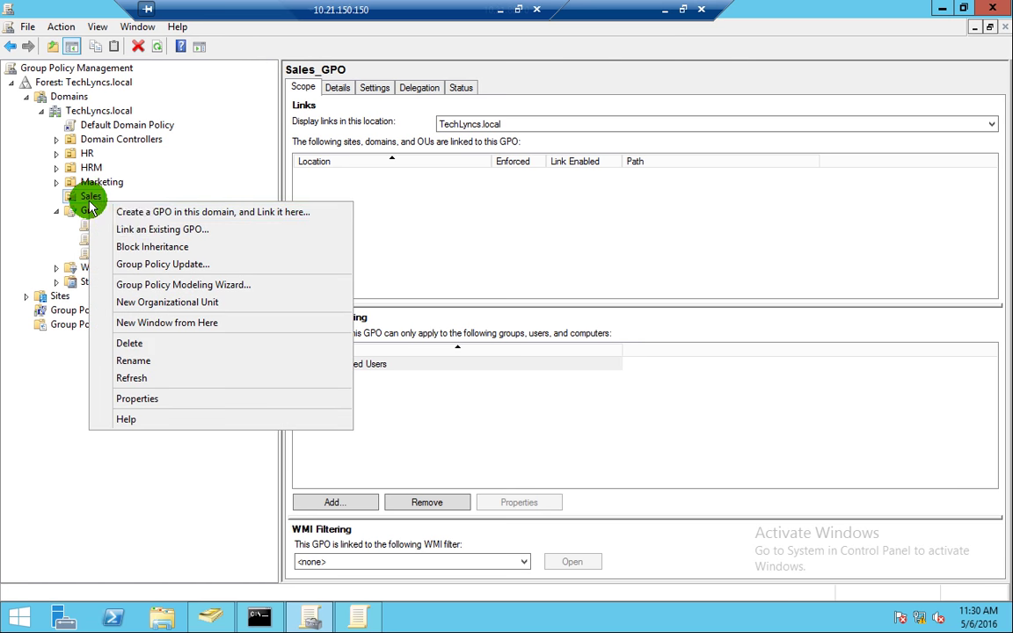
click(146, 230)
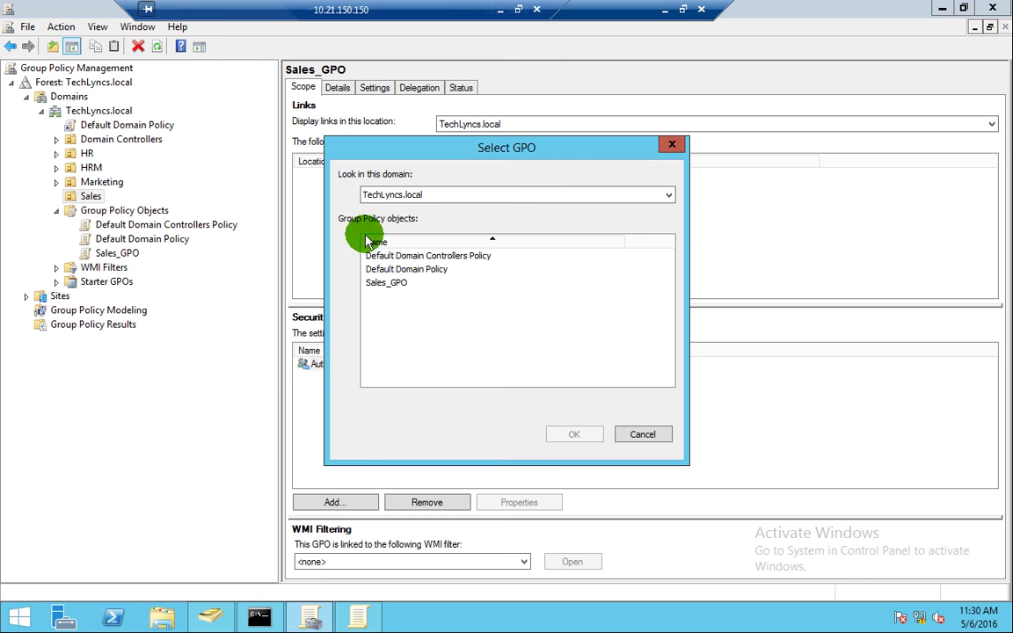
click(391, 284)
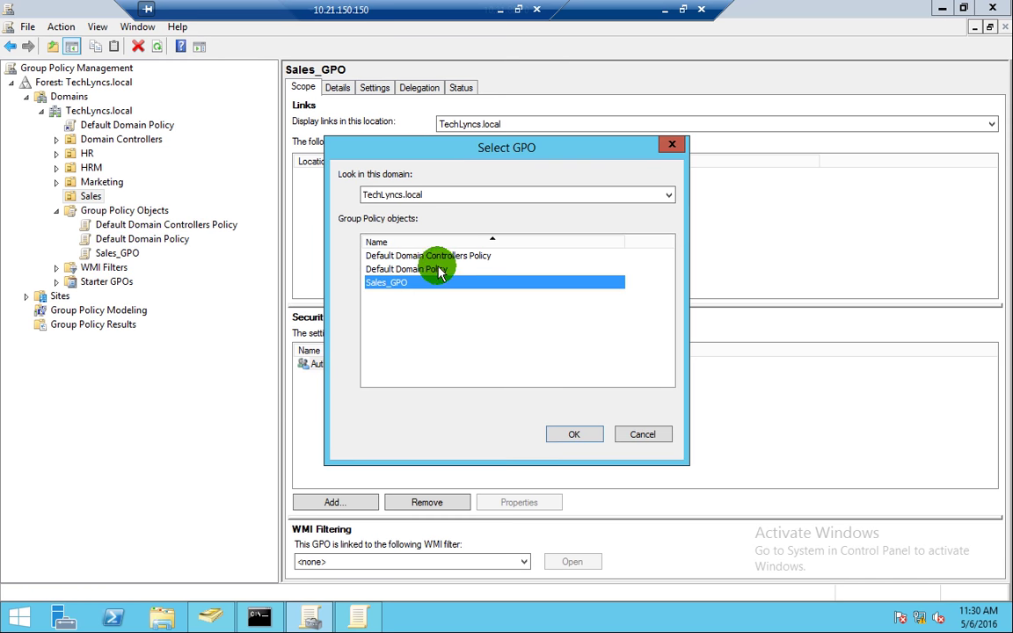
click(573, 436)
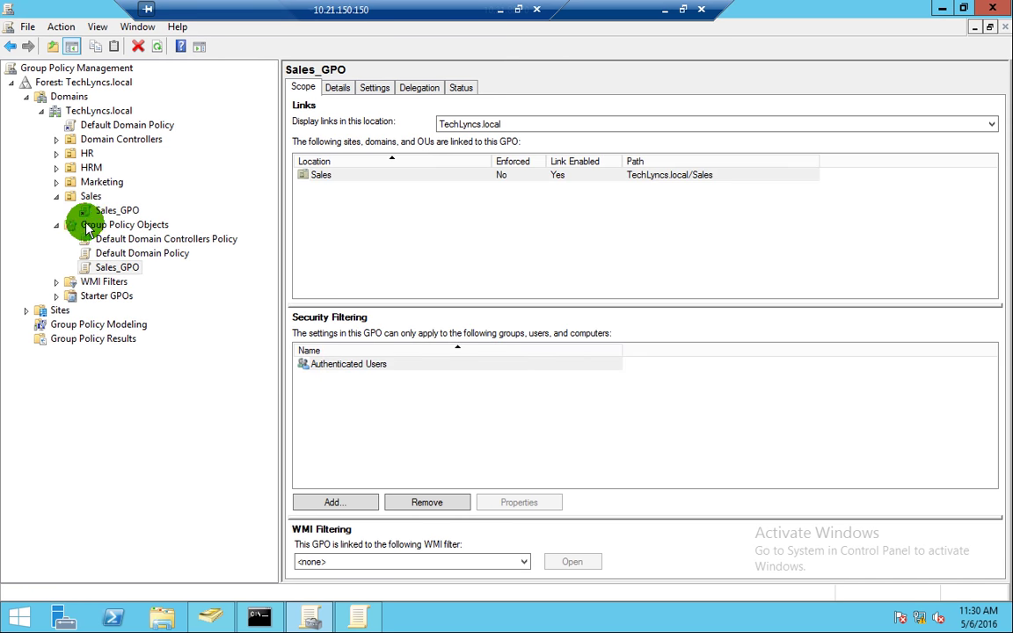
Step: Review the Sales OU's linked GPOs and Sales_GPO's empty settings report
click(92, 197)
click(113, 212)
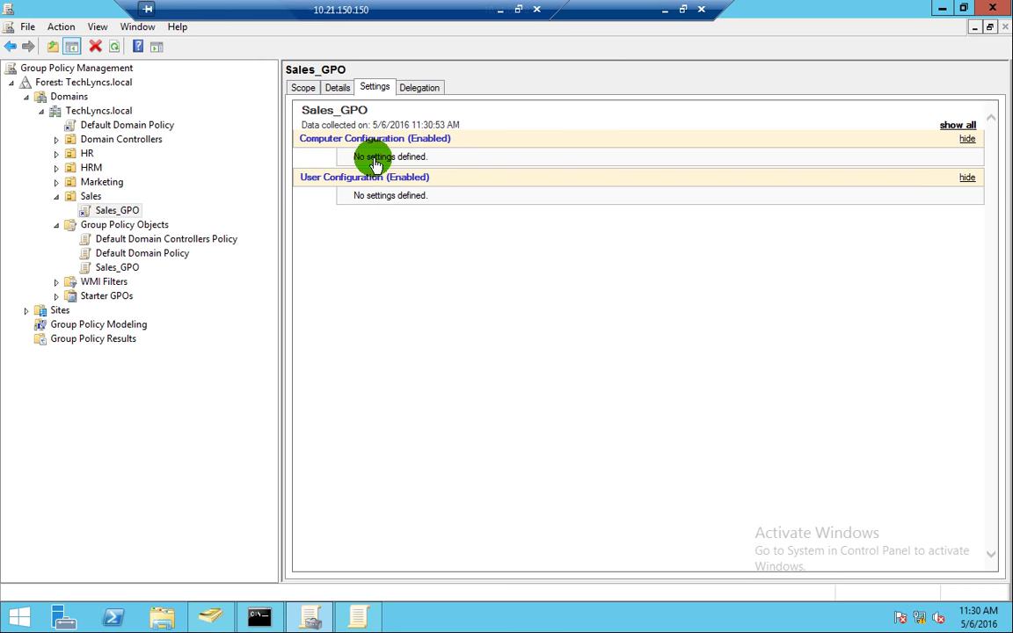
click(92, 196)
click(109, 211)
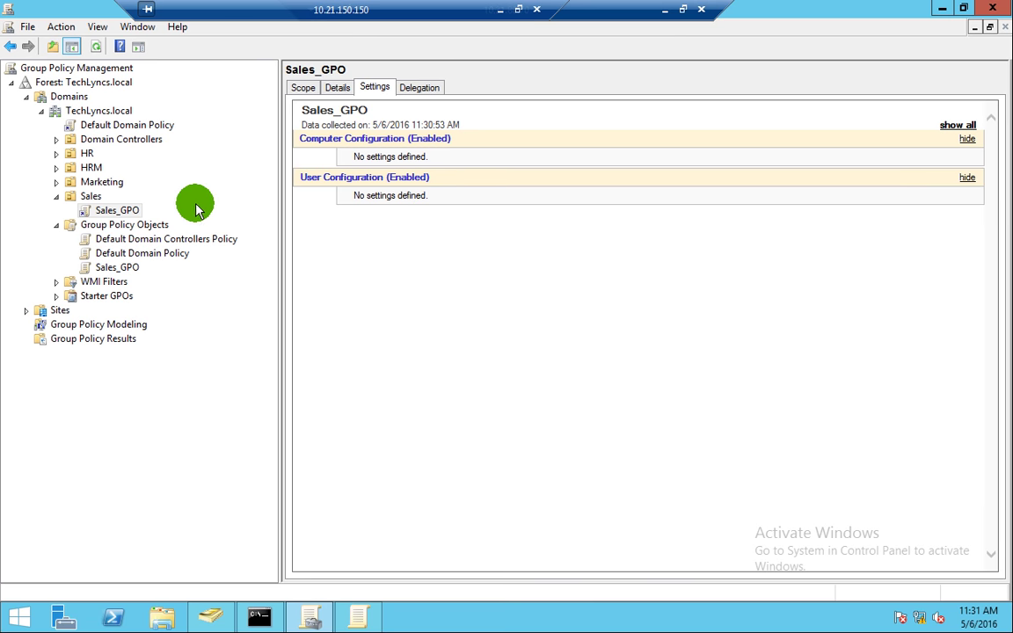
Step: Edit Sales_GPO and navigate to User Configuration > Administrative Templates > Control Panel
right_click(130, 217)
click(150, 219)
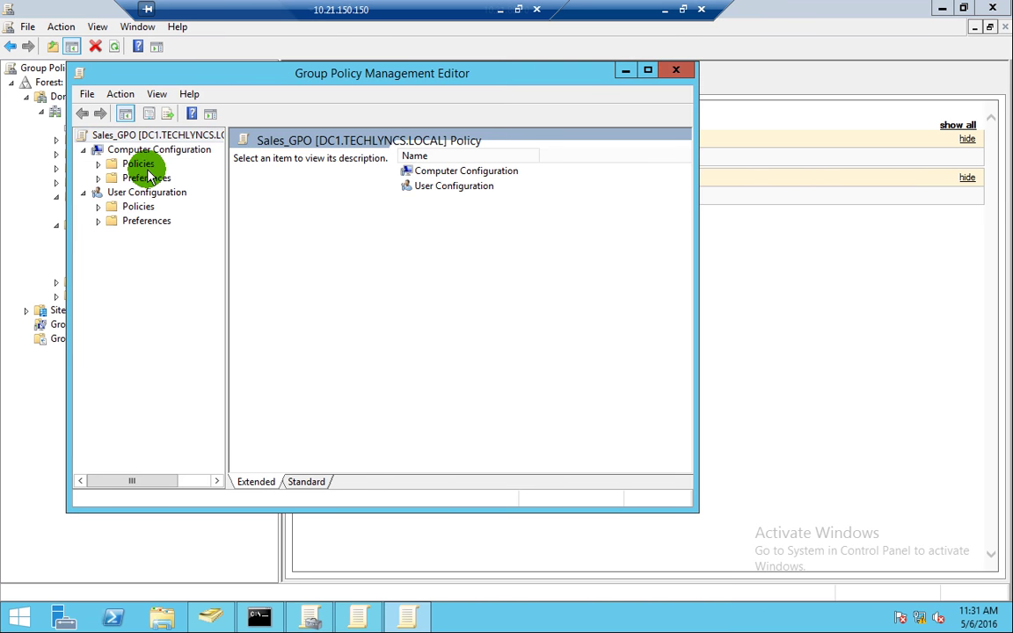
double_click(145, 207)
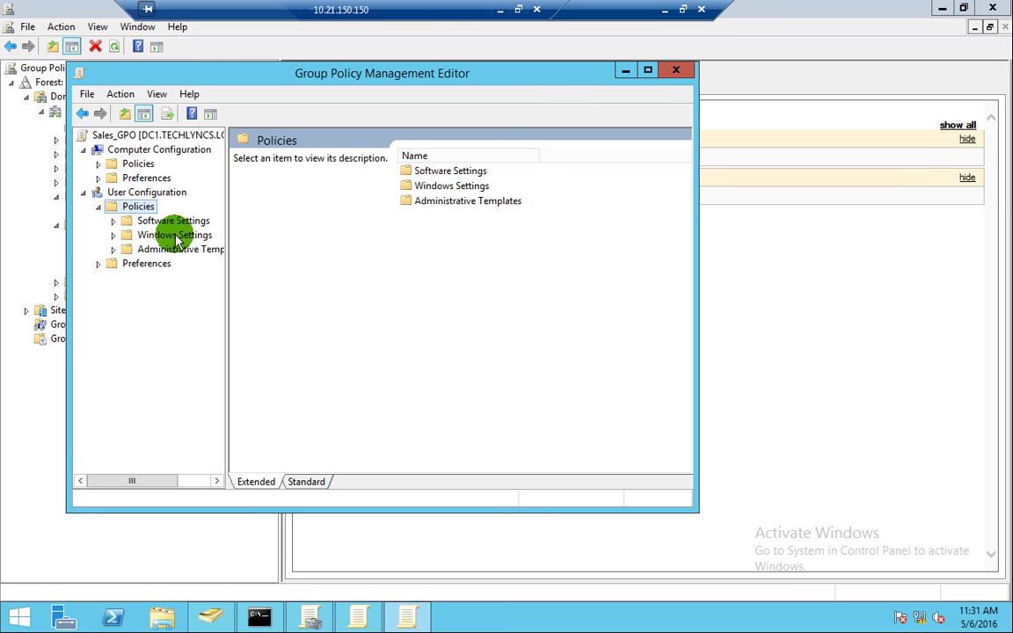
double_click(171, 234)
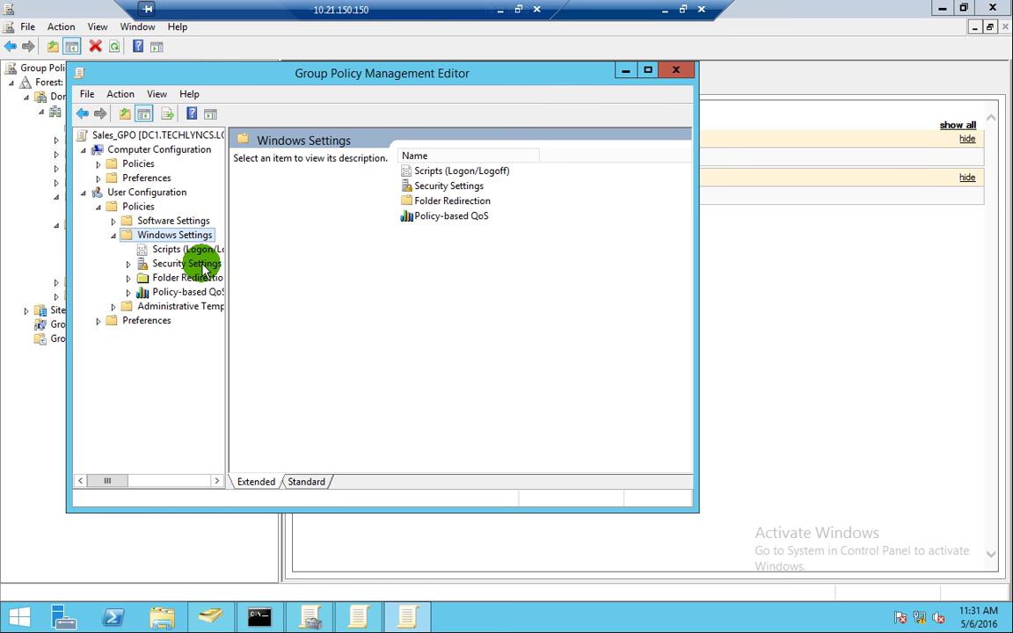
double_click(198, 263)
drag(225, 264, 305, 264)
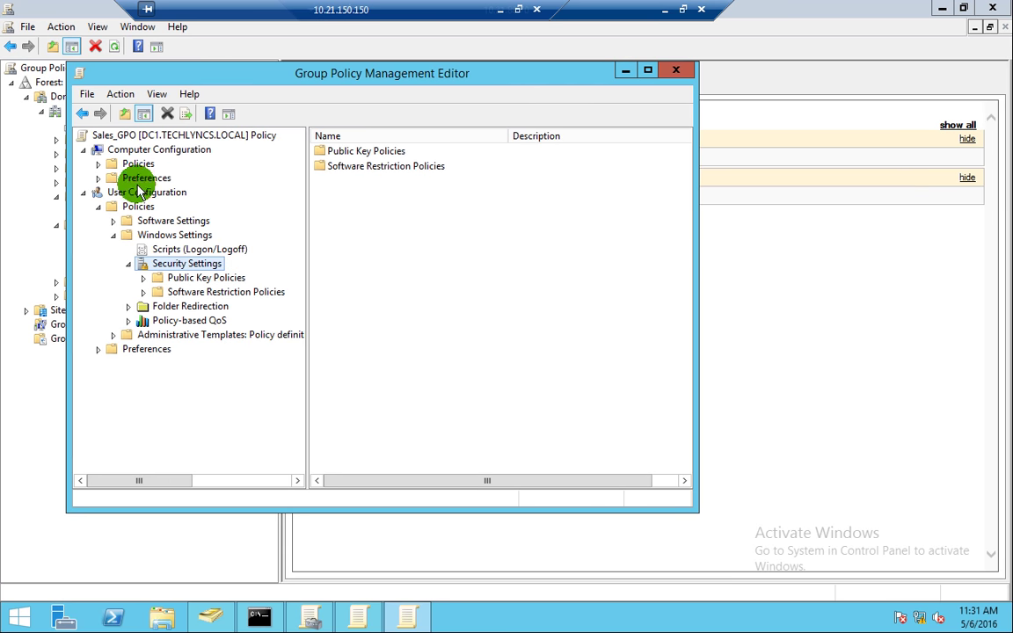
double_click(169, 336)
double_click(205, 349)
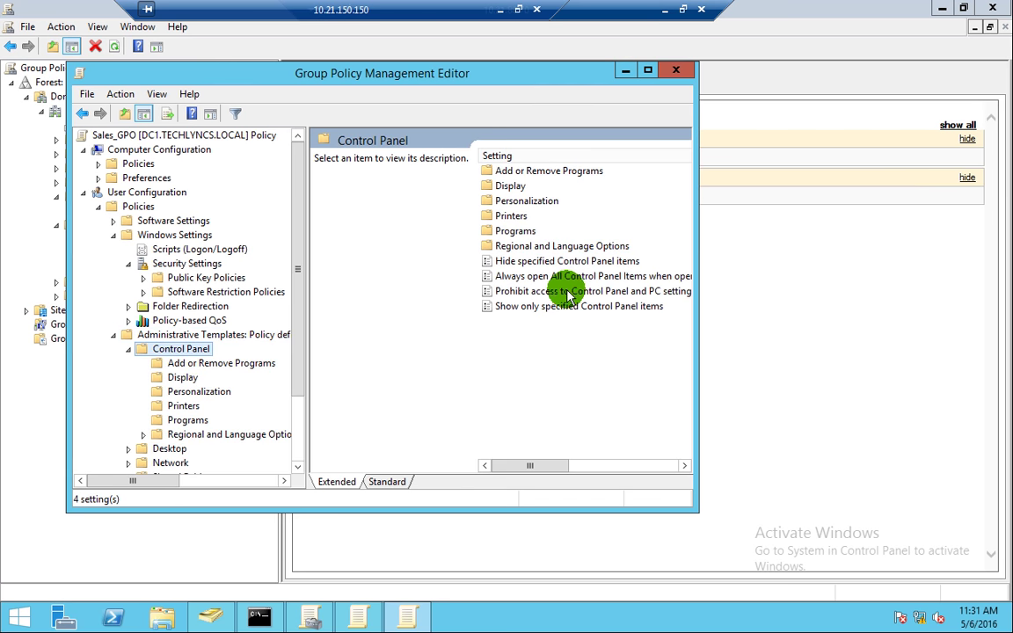
Step: Set 'Prohibit access to Control Panel and PC settings' to Enabled
double_click(512, 290)
click(59, 141)
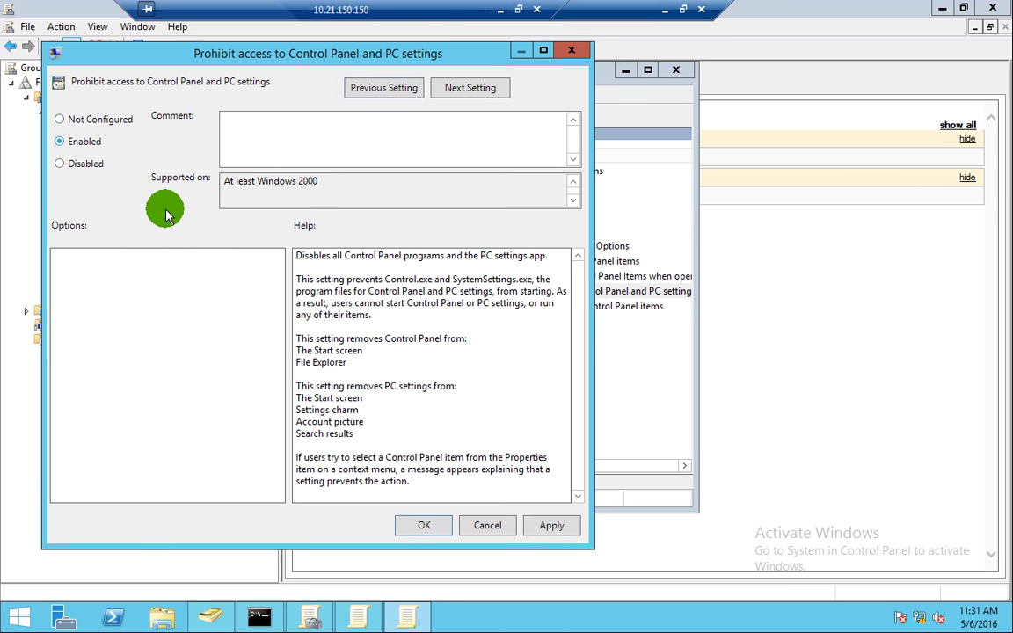
click(415, 528)
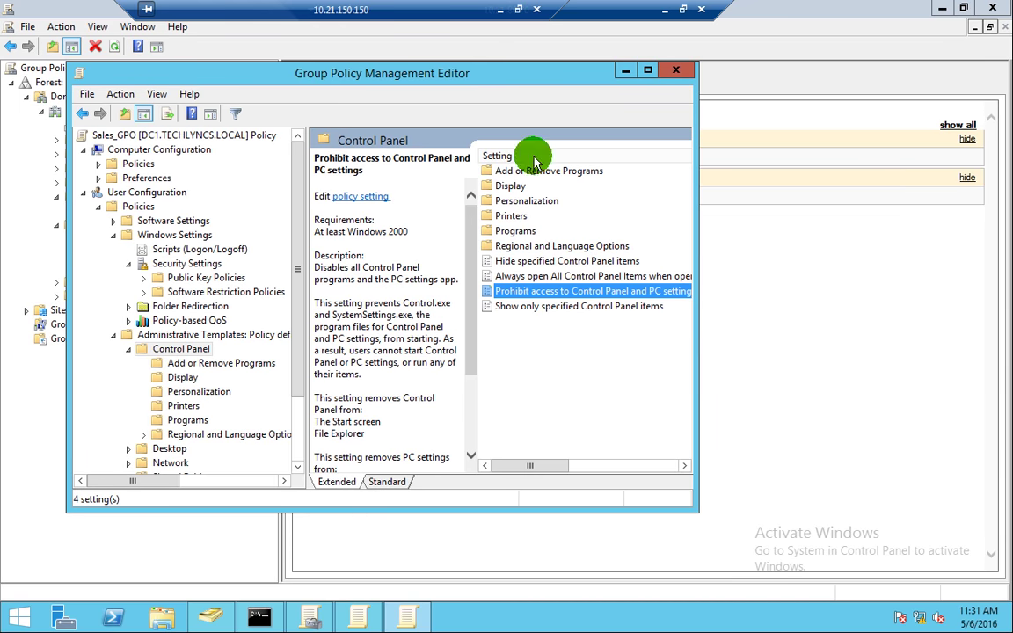
drag(538, 466, 613, 469)
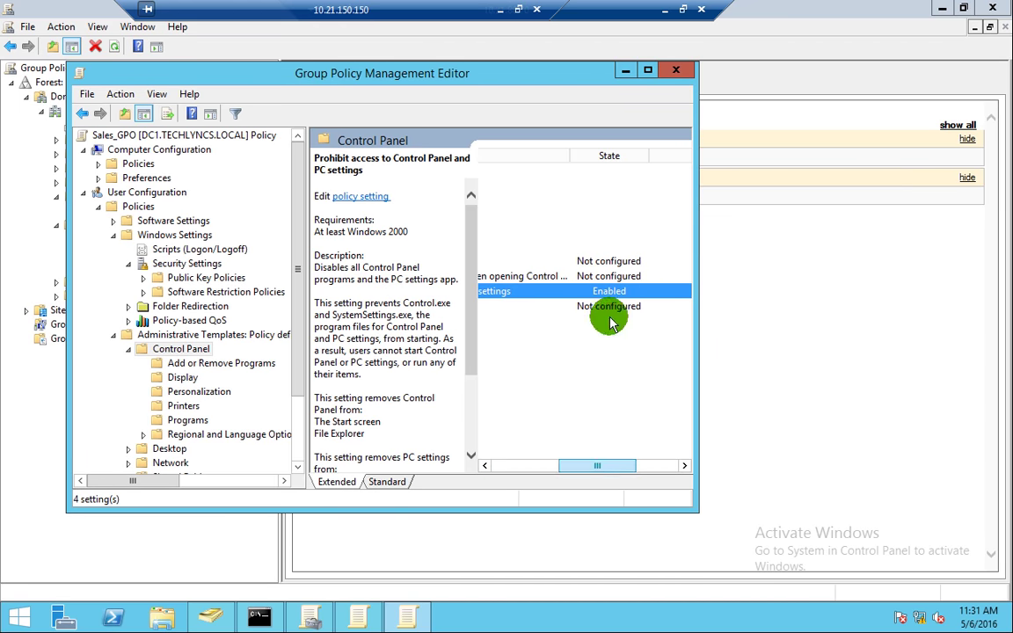
click(939, 10)
Step: Compare Default Domain Policy, the domain and Sales_GPO, ending on the Sales OU's linked GPOs
click(110, 126)
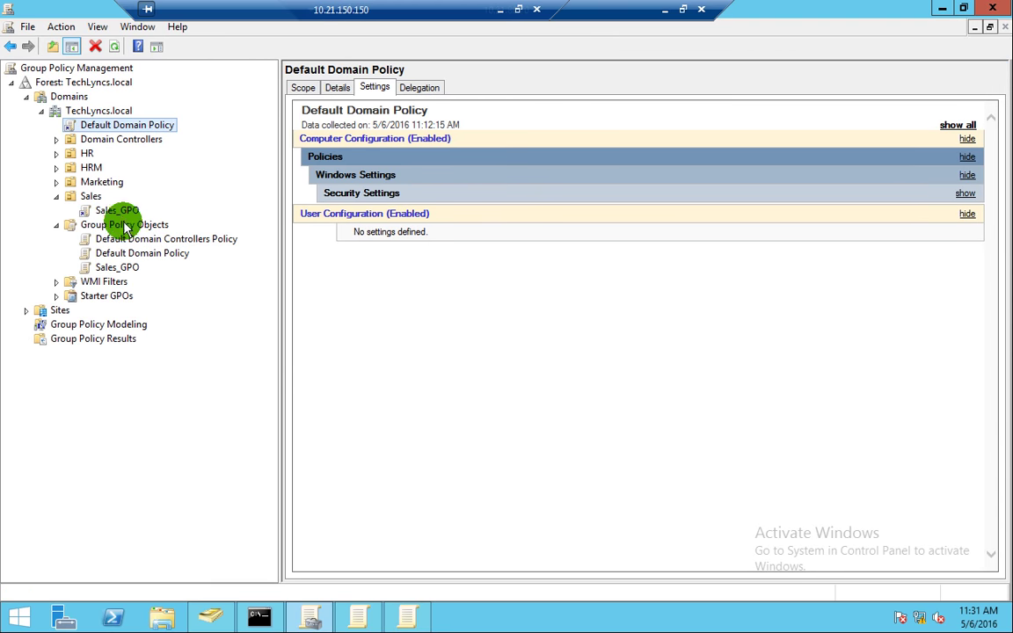
click(118, 268)
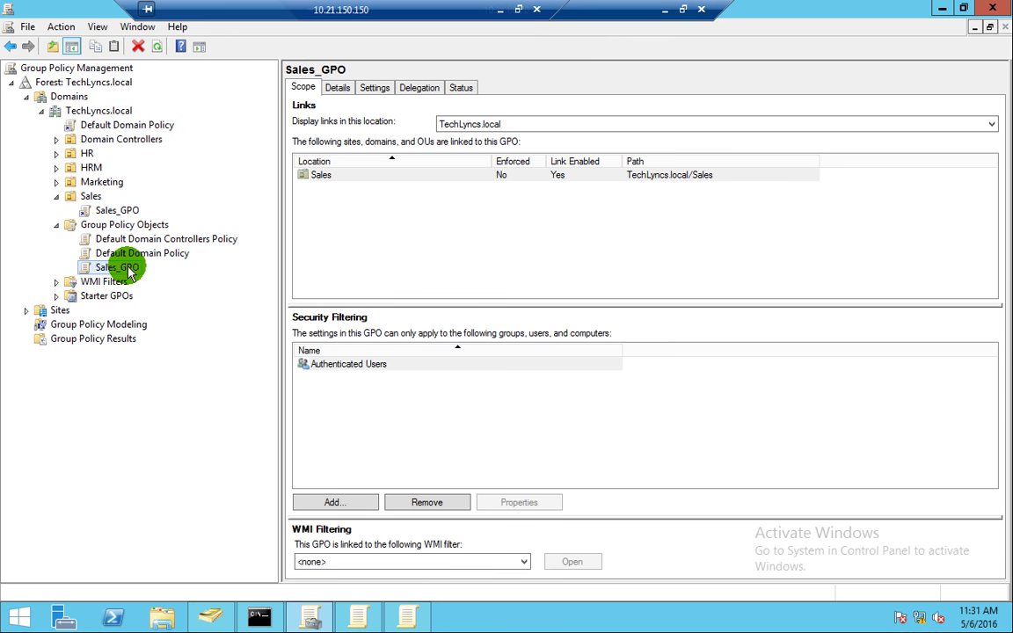
click(109, 209)
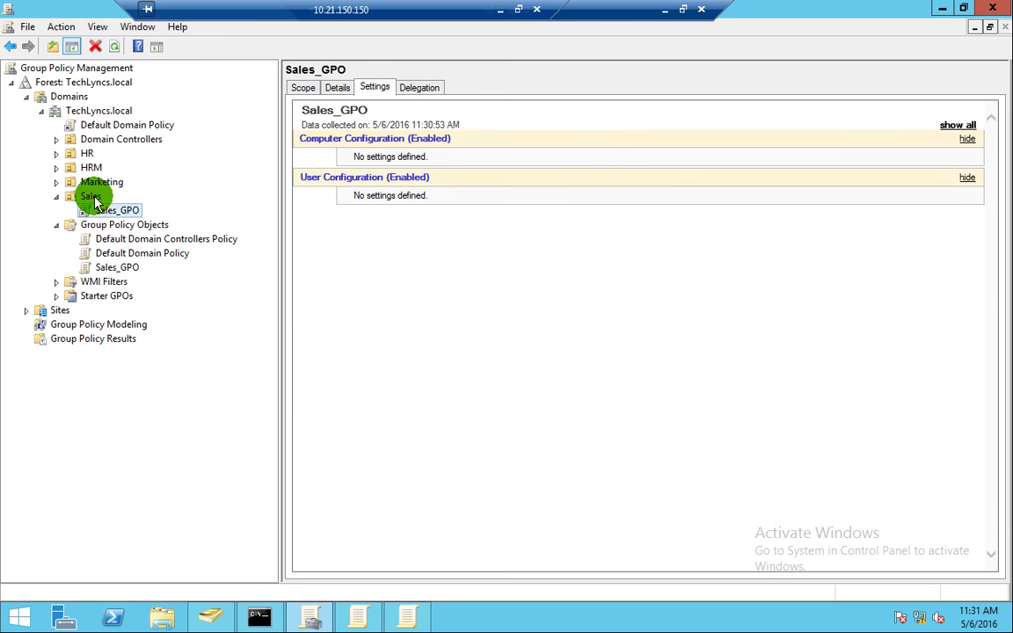
click(93, 197)
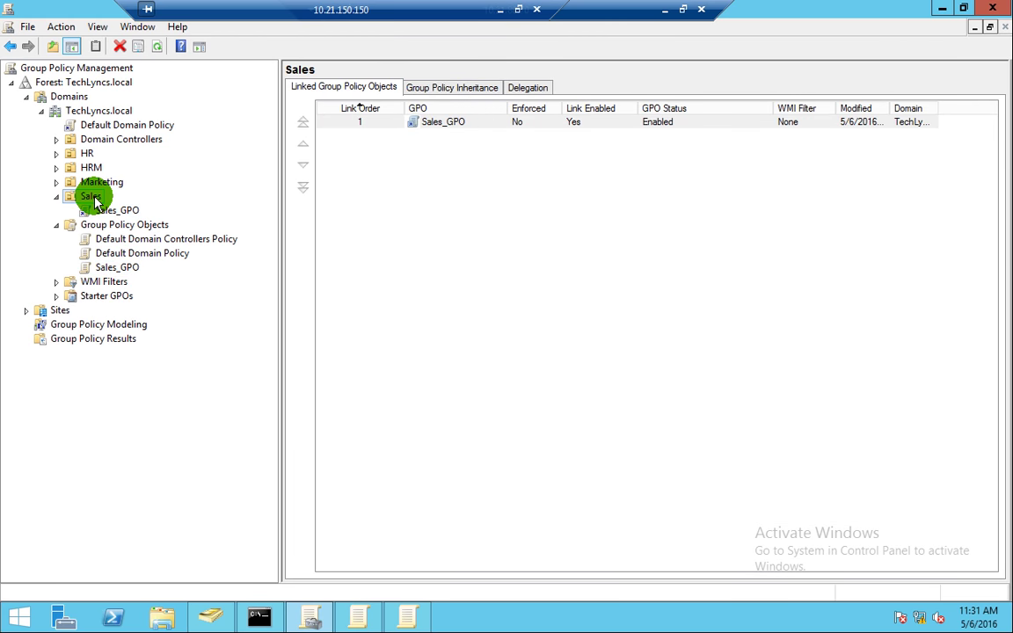
click(93, 124)
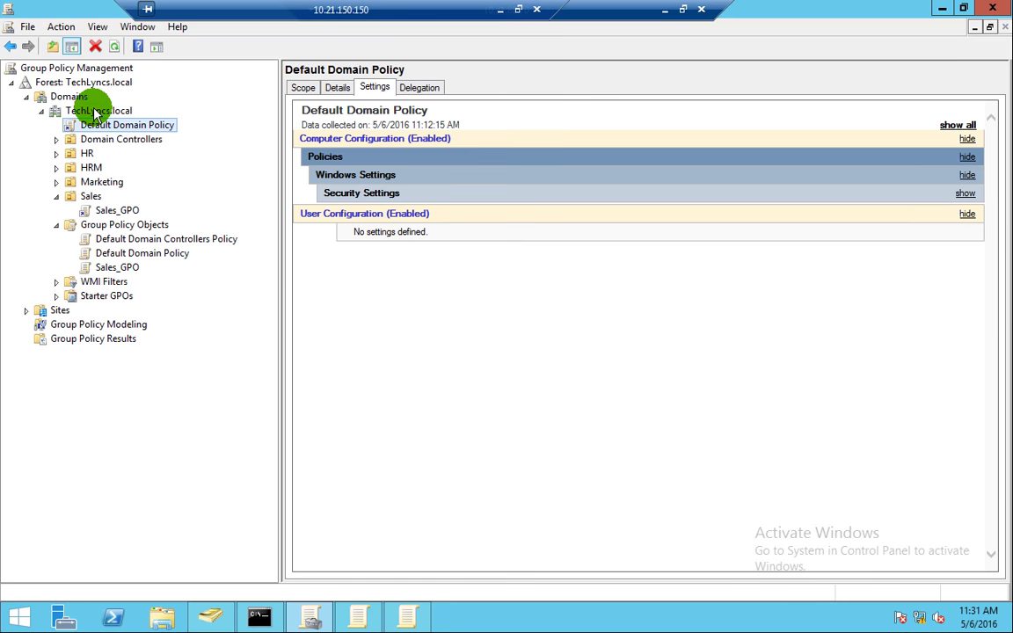
click(95, 112)
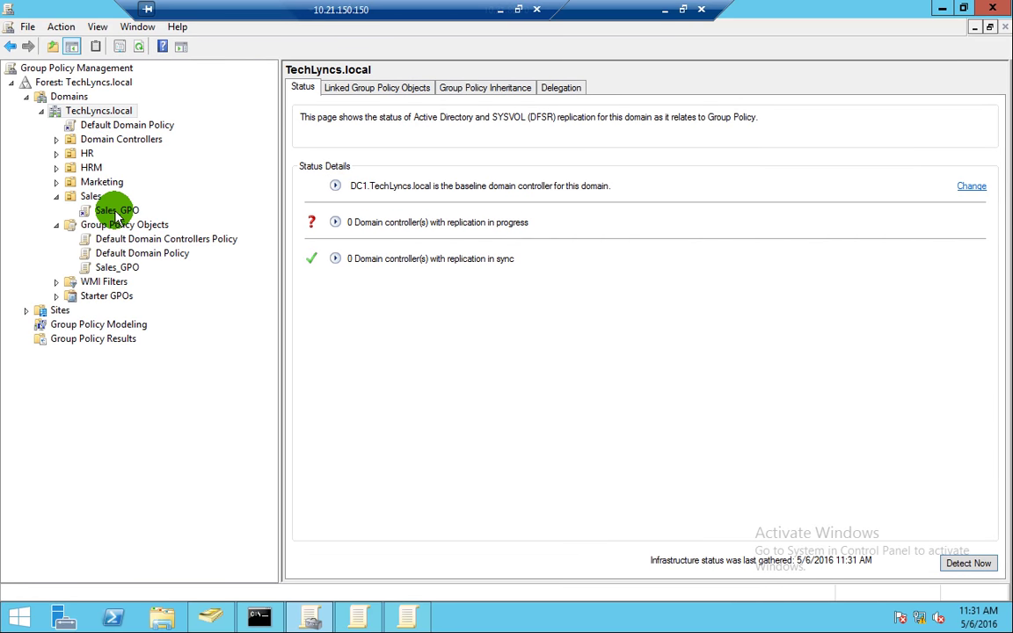
click(117, 211)
click(90, 197)
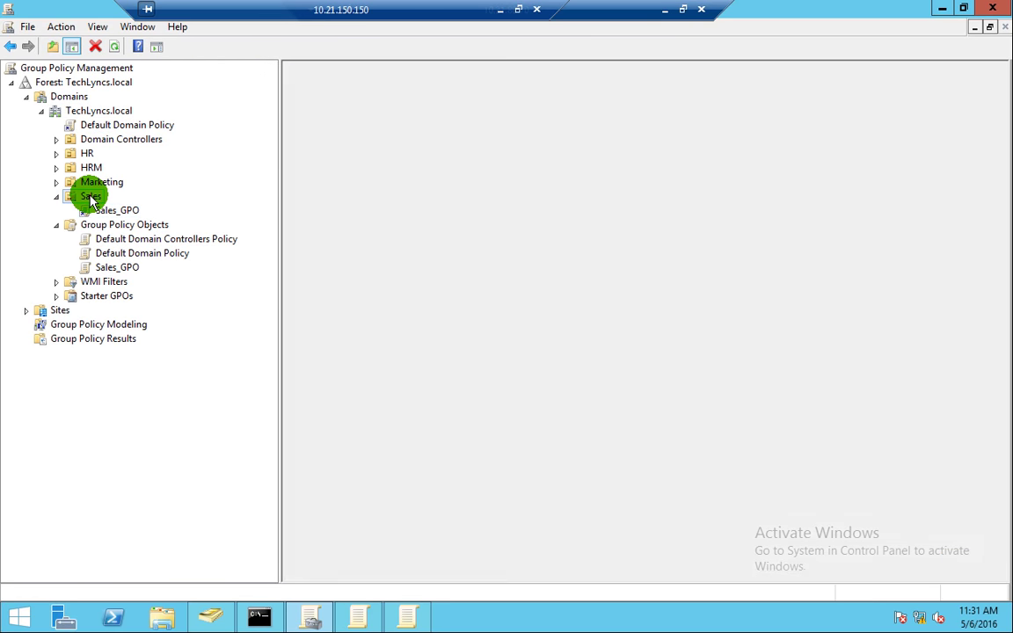
Step: Browse the five objects in the Sales OU in Active Directory Users and Computers
click(211, 615)
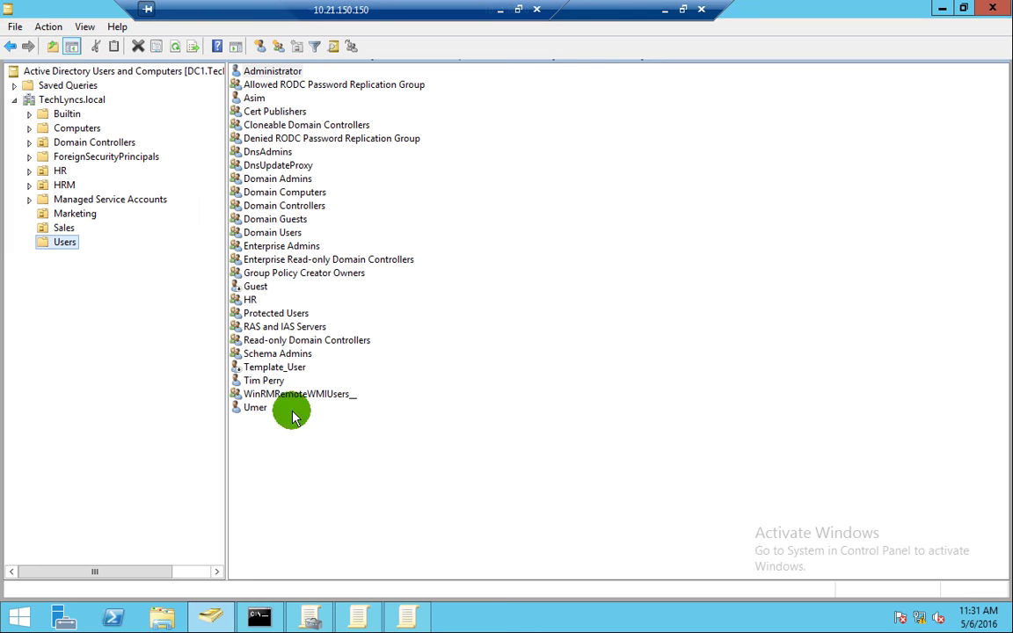
click(63, 229)
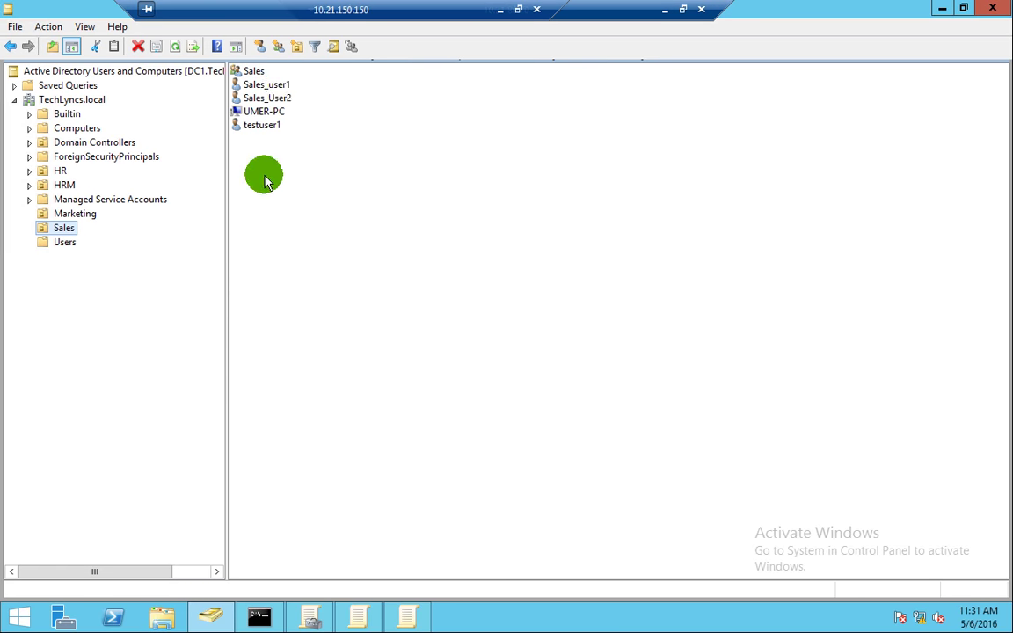
click(263, 70)
click(283, 85)
click(279, 112)
drag(328, 176, 255, 68)
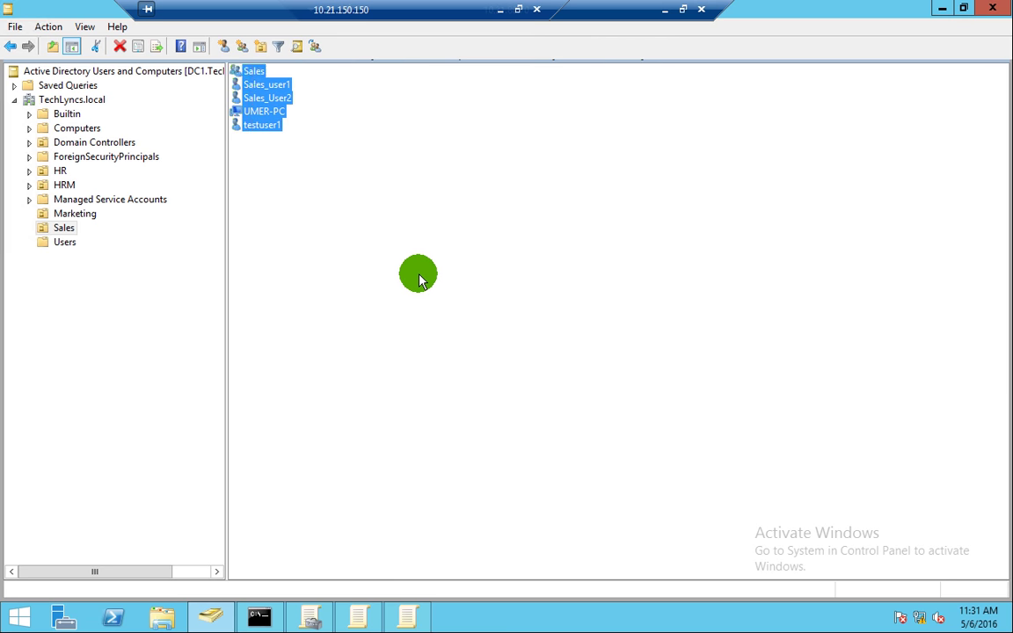
click(419, 280)
Step: Select each Sales user account, including the test user, then minimize the window
click(269, 85)
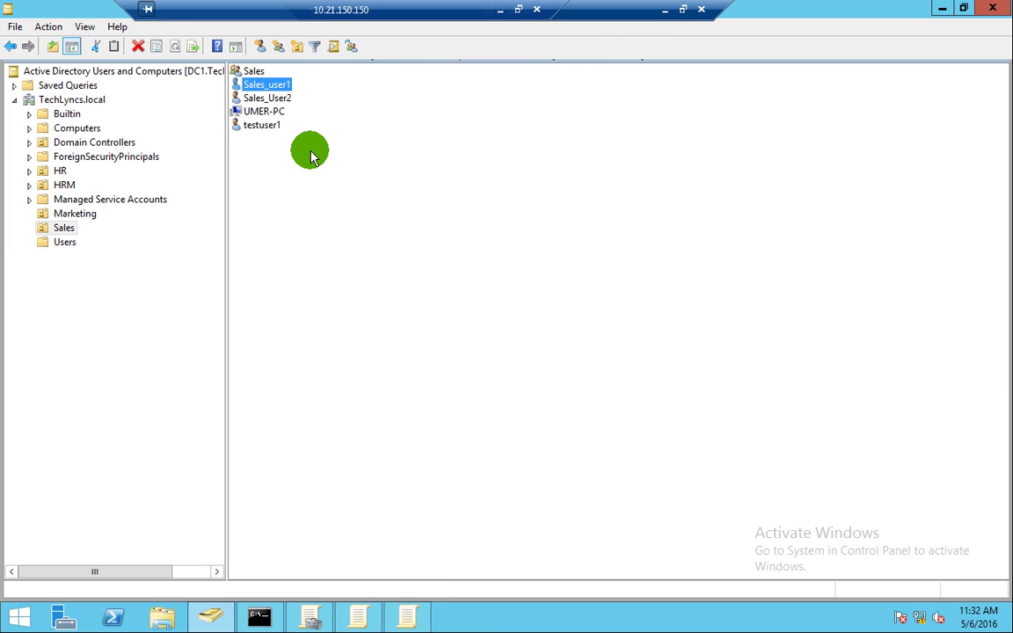
click(273, 99)
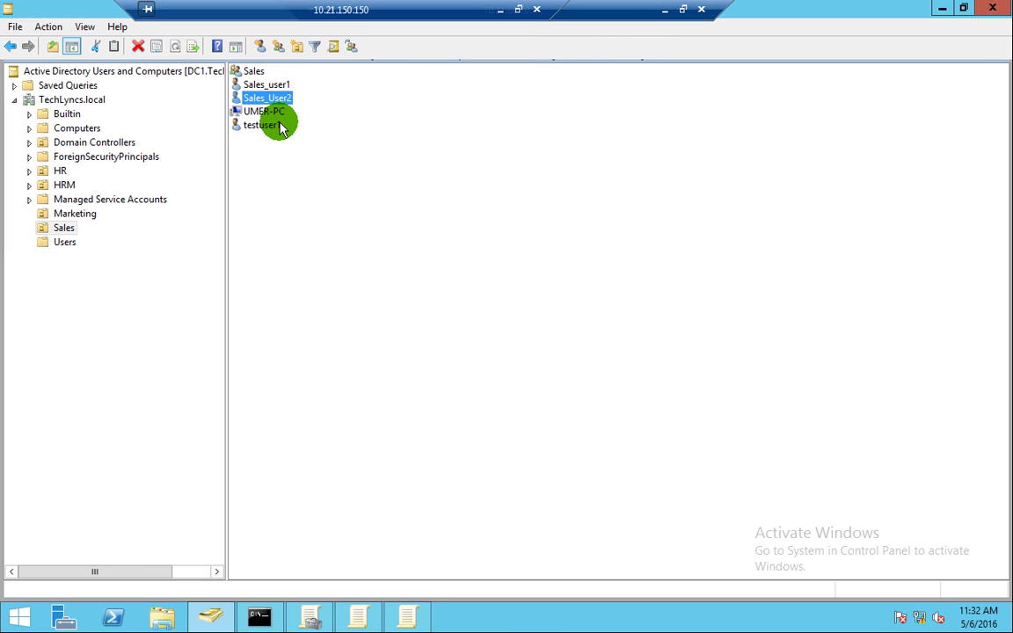
click(279, 126)
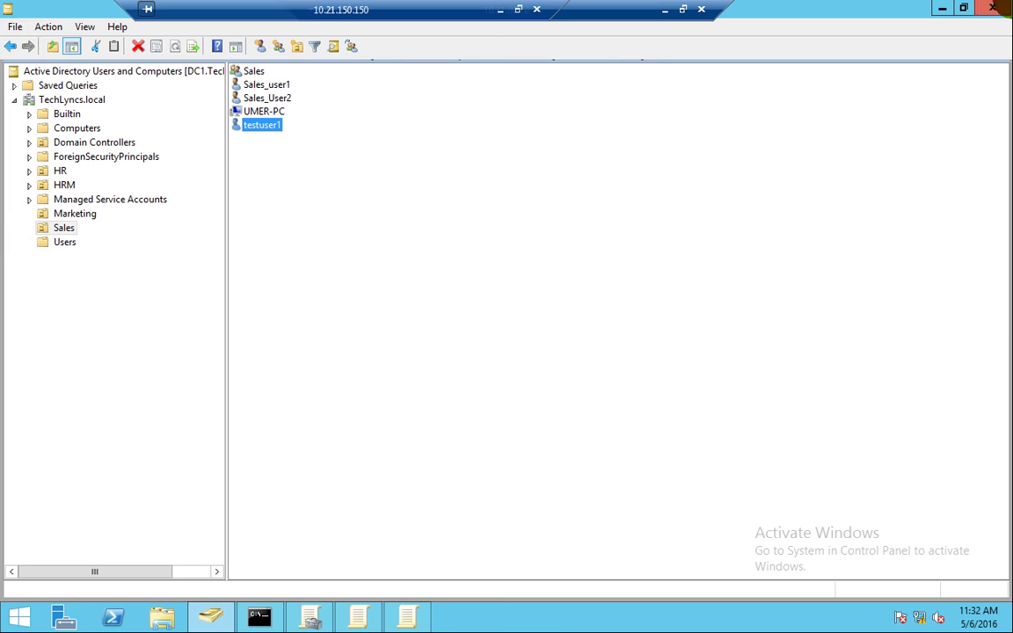
click(942, 9)
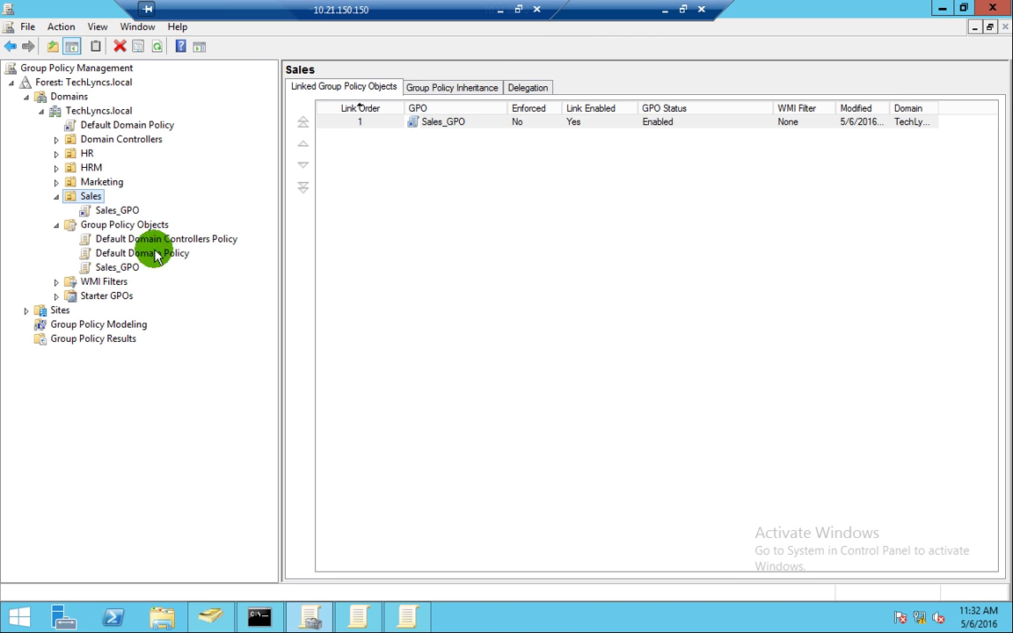
Step: Sign out of the client virtual machine via the Ctrl+Alt+Del button
click(665, 9)
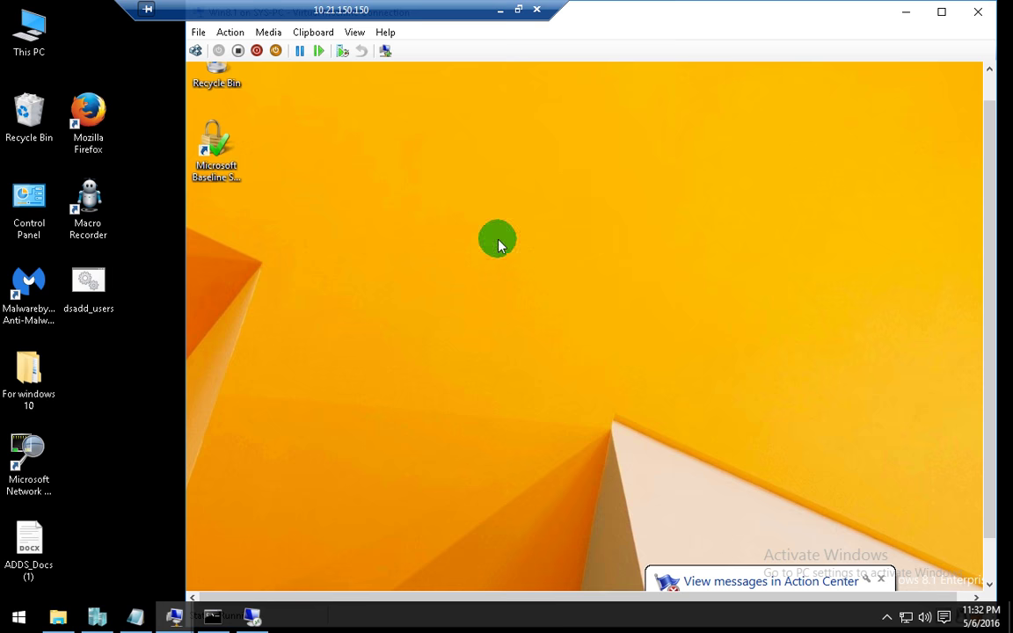
click(195, 51)
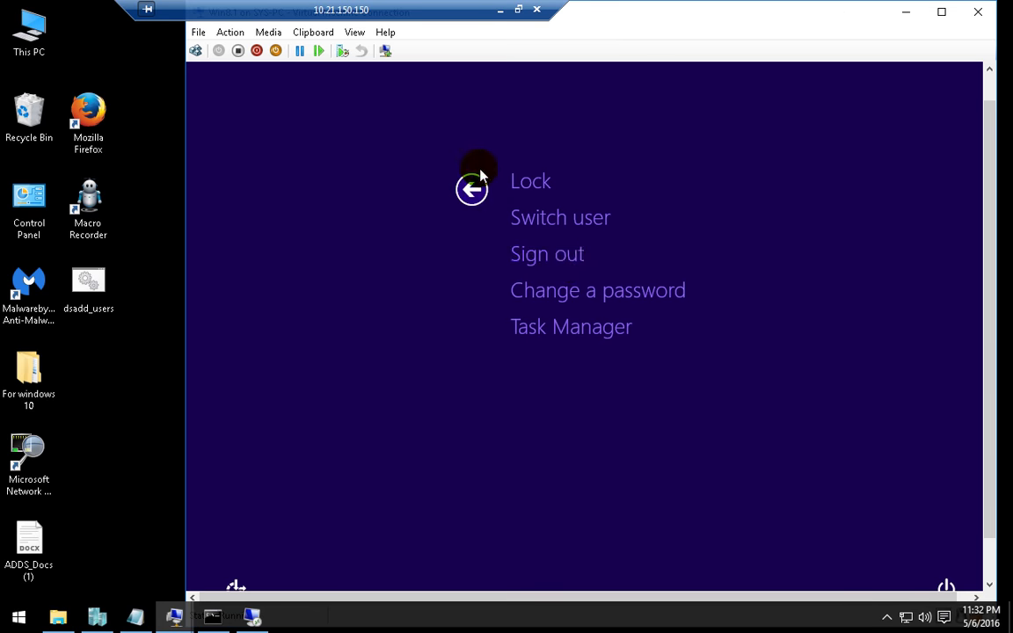
click(572, 271)
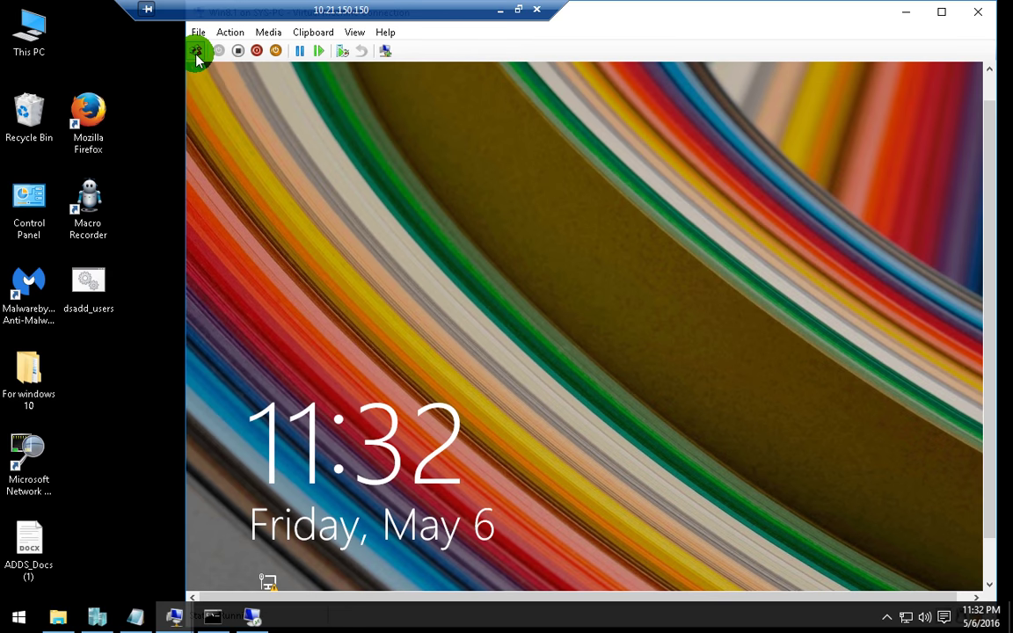
Step: Sign in as Other user with the Sales user's name and password
click(685, 281)
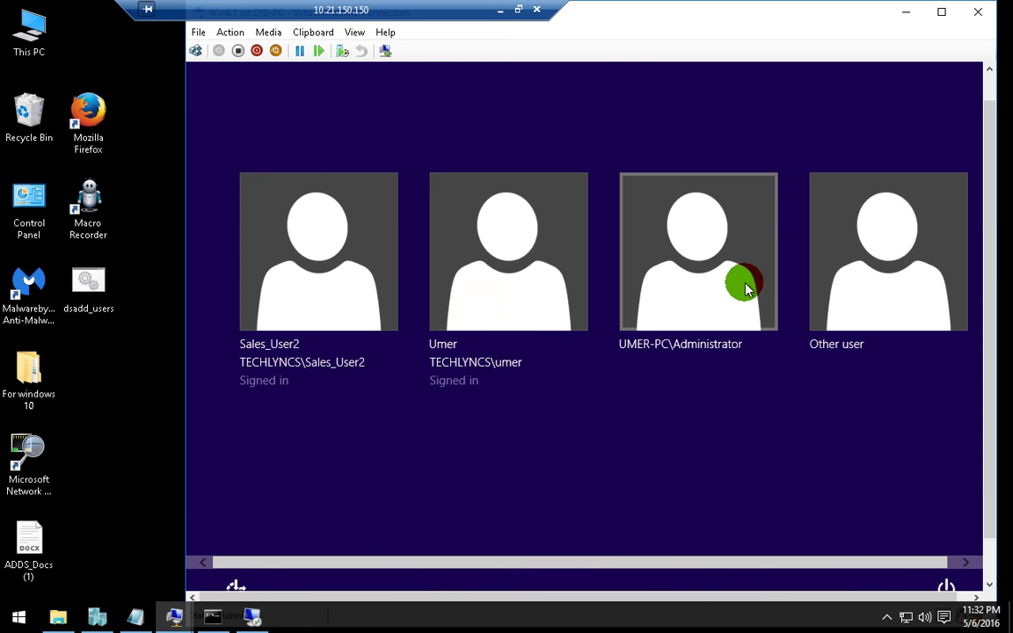
click(854, 266)
text(sales_user1)
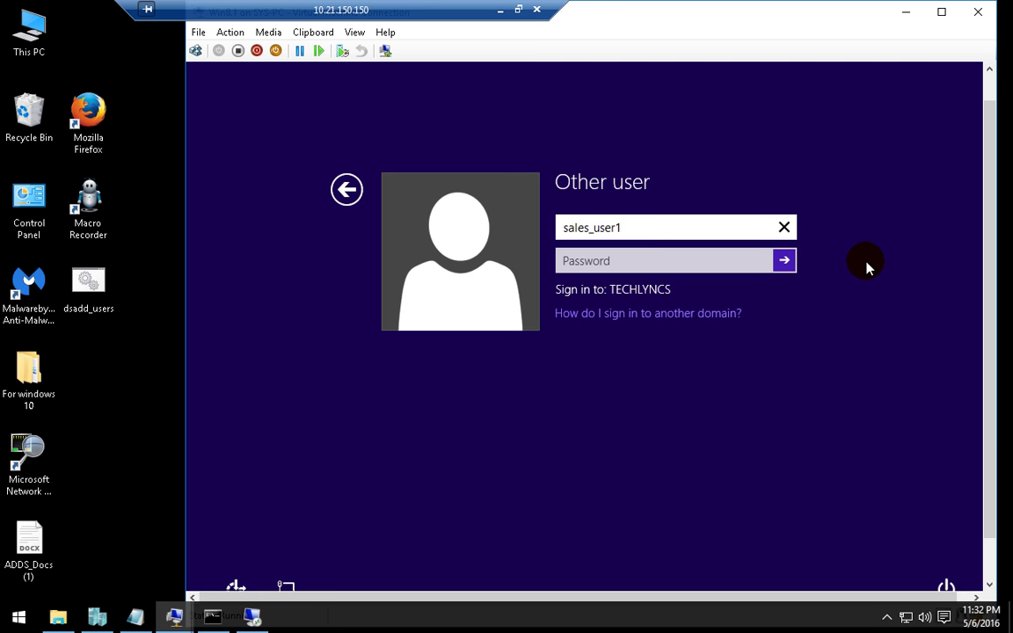
key(Tab)
text(Pa)
key(Return)
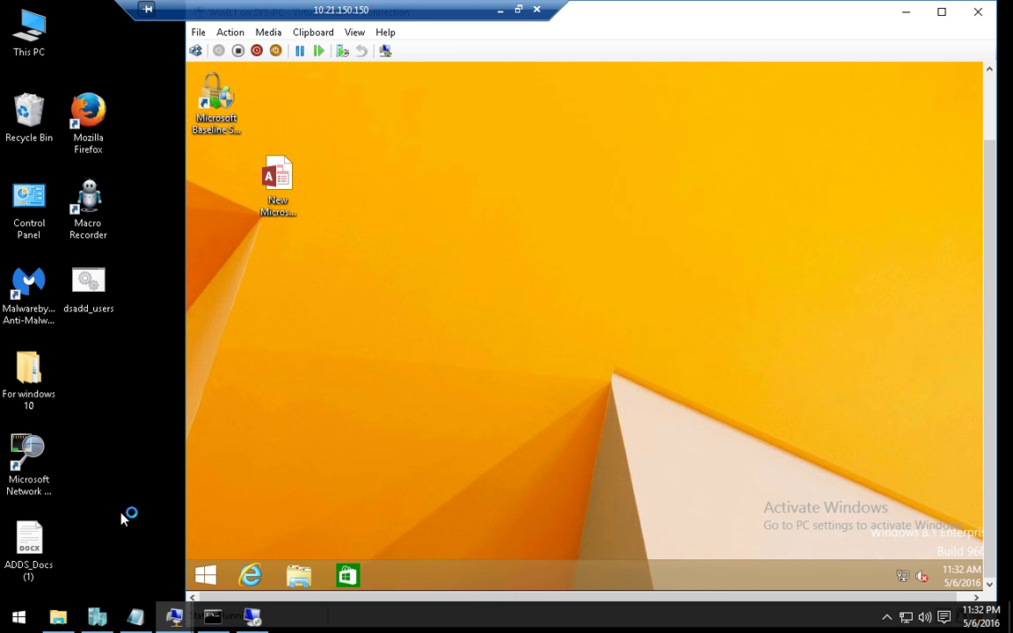
Step: Try opening Control Panel from the Start menu and dismiss the restrictions error
right_click(201, 576)
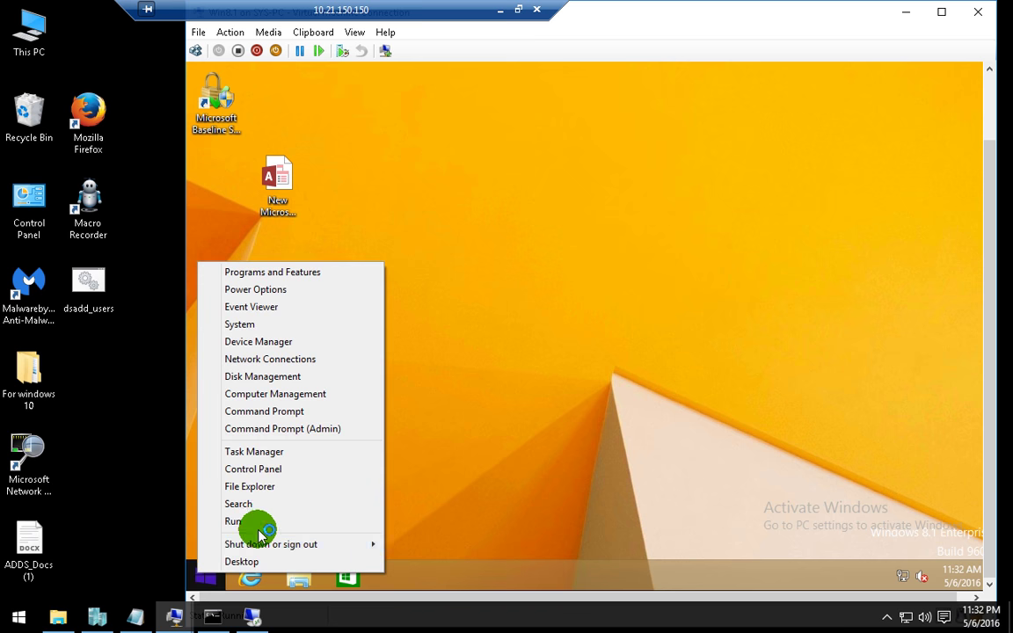
click(271, 470)
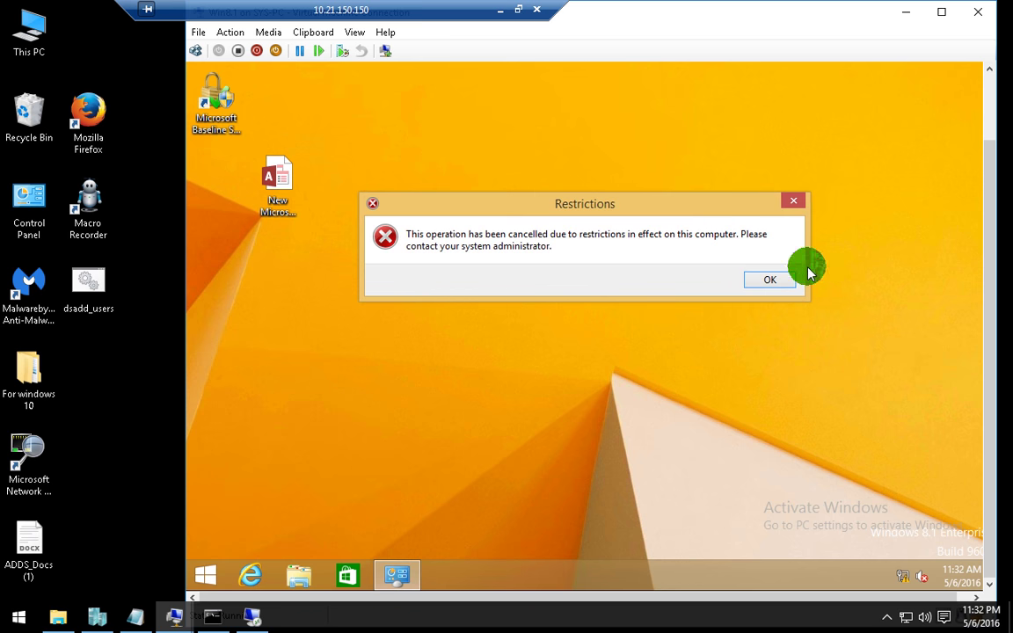
click(788, 281)
Step: Sign the Sales user out, choose Other user, and return to the server
click(196, 50)
click(566, 210)
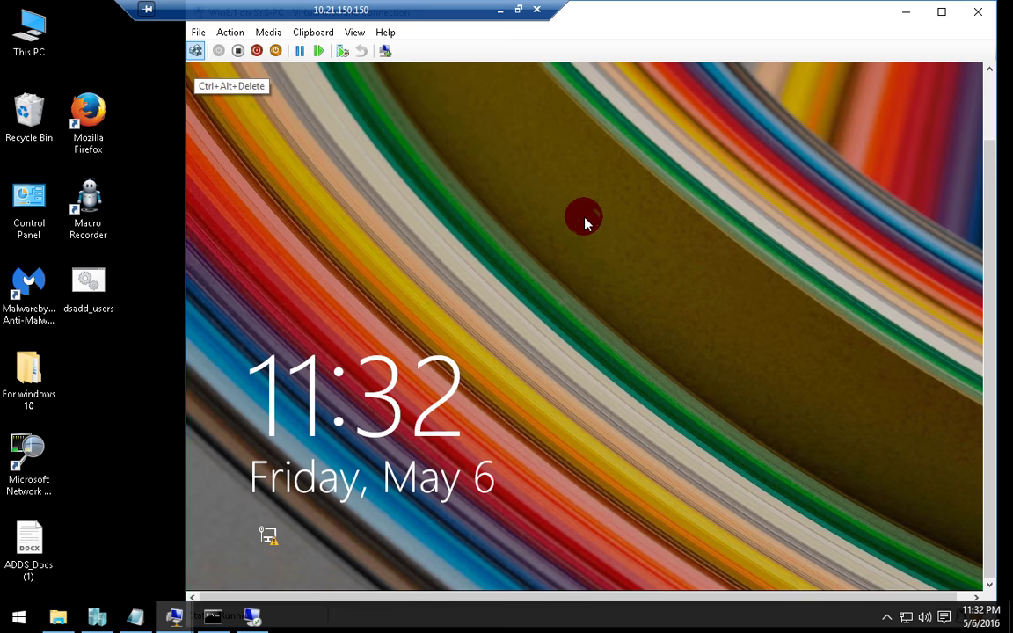
click(586, 222)
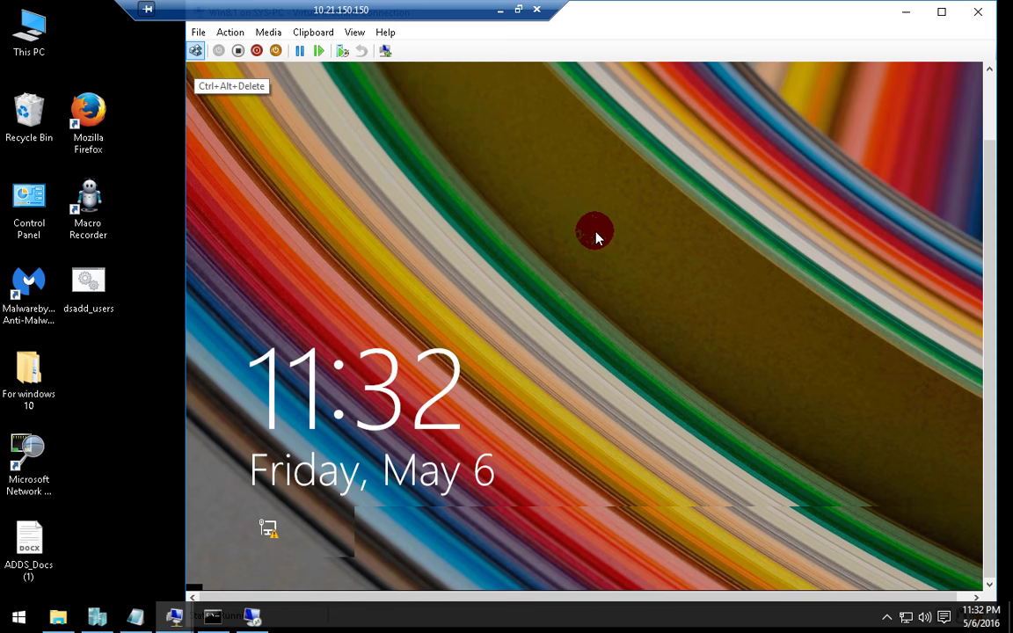
click(848, 247)
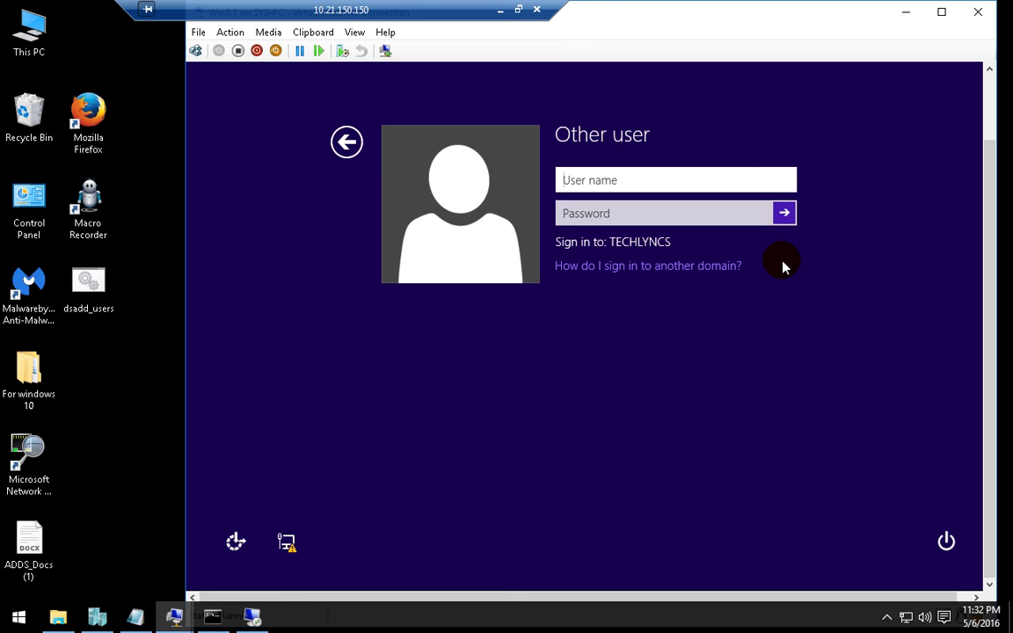
click(255, 615)
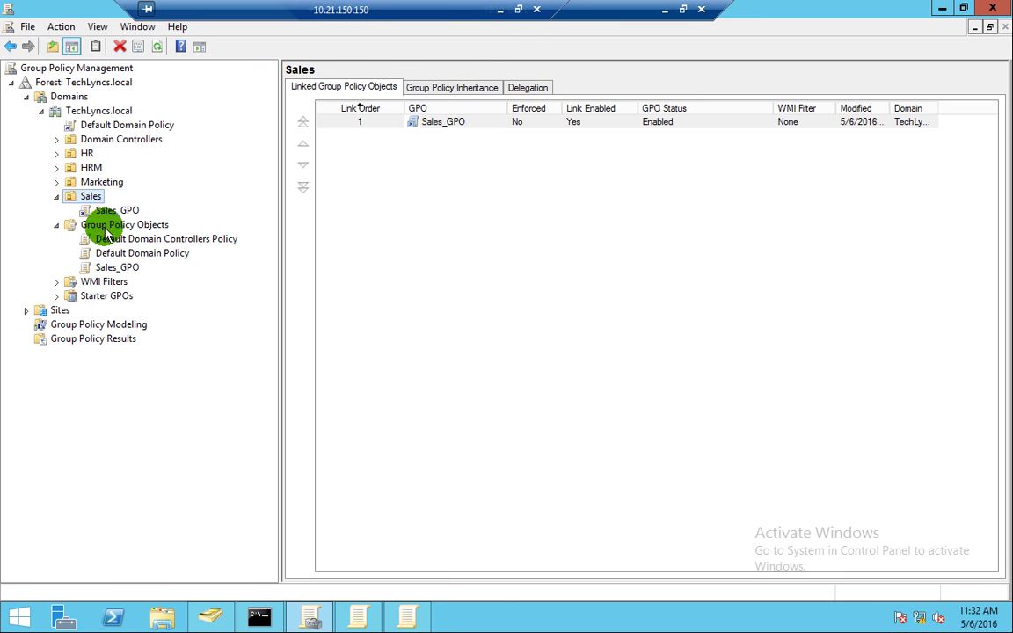
Step: Compare the Default Domain Policy and Sales_GPO reports, finding Sales_GPO has no settings
click(101, 126)
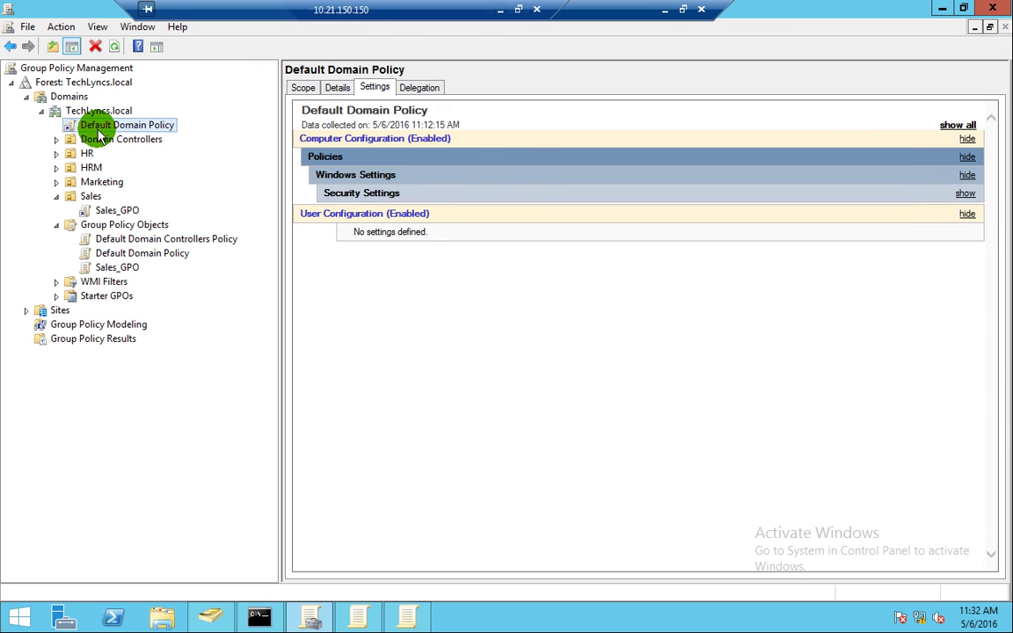
click(124, 211)
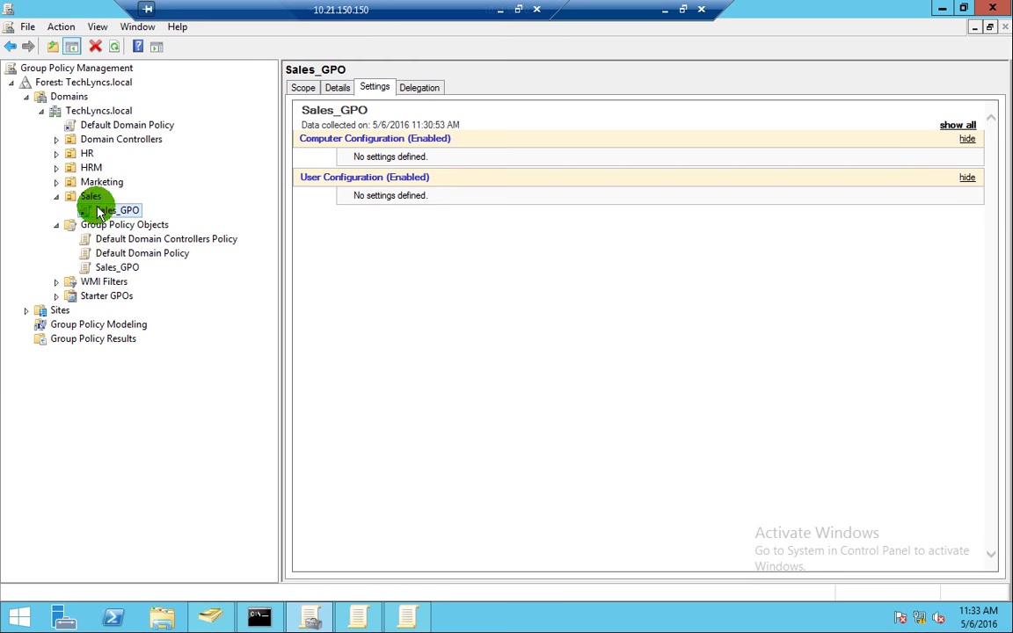
click(211, 617)
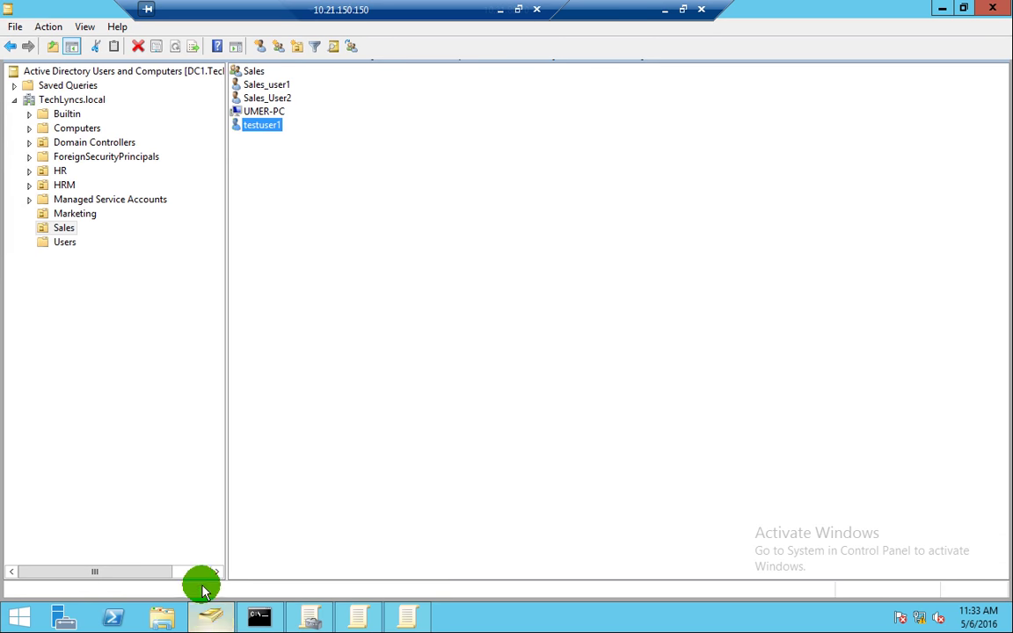
Step: Check the Users container and Sales OU, then return to the client sign-in screen
click(63, 245)
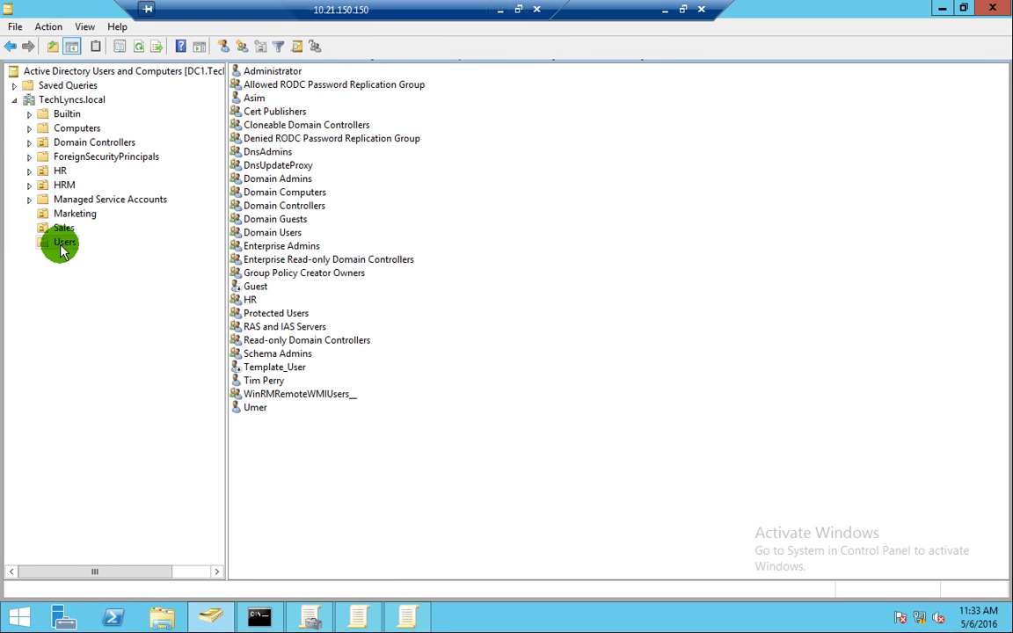
click(63, 228)
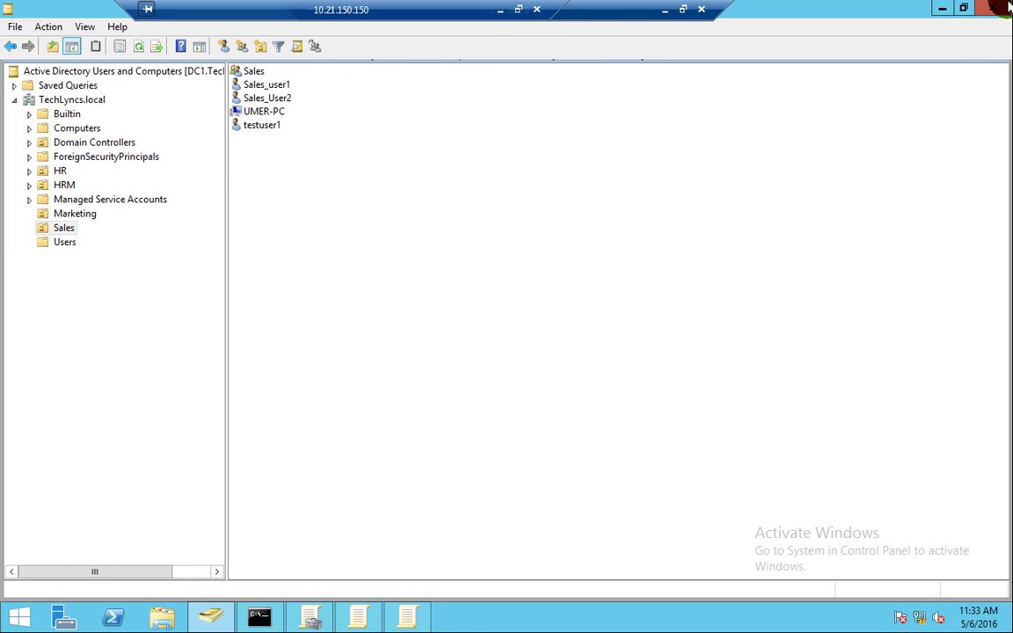
click(940, 10)
click(664, 11)
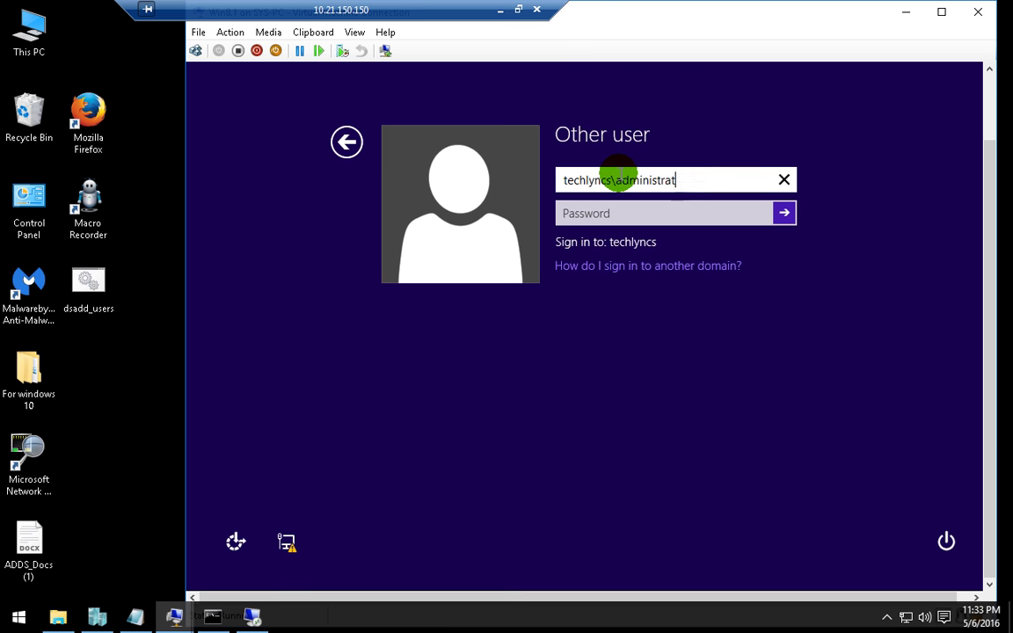
Step: Sign in to the client with the domain administrator's name and password
text(or)
key(Tab)
key(Return)
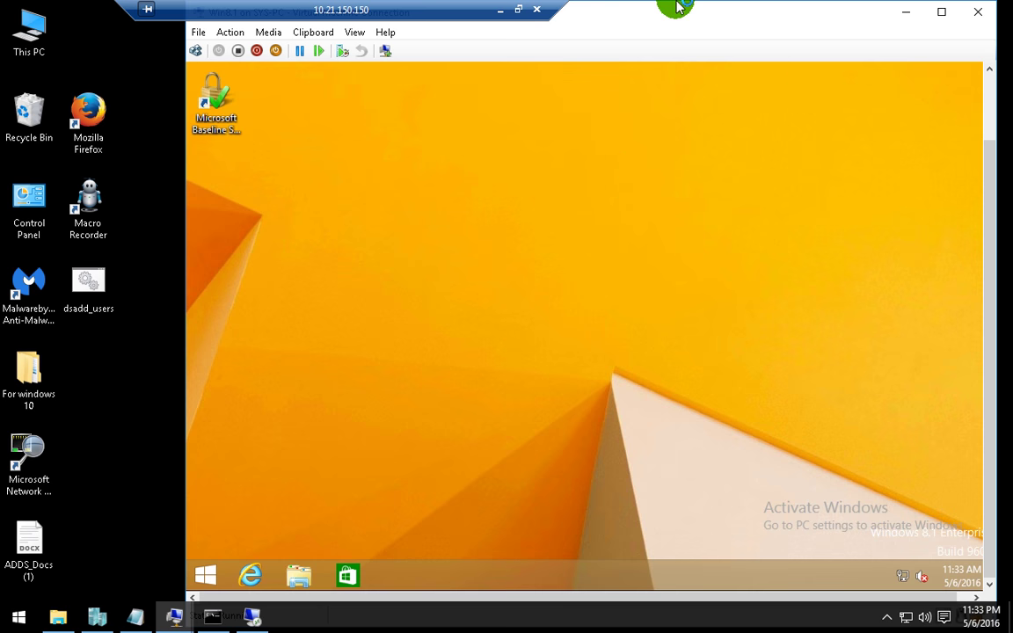
Step: Open Control Panel unrestricted from the Start menu, then return to the server session
click(209, 577)
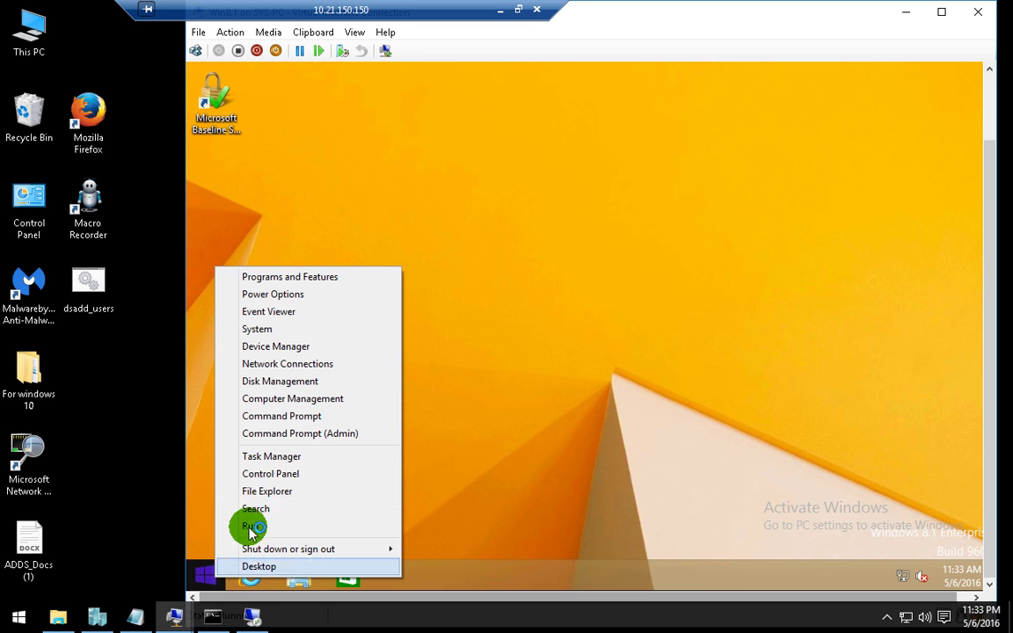
click(279, 479)
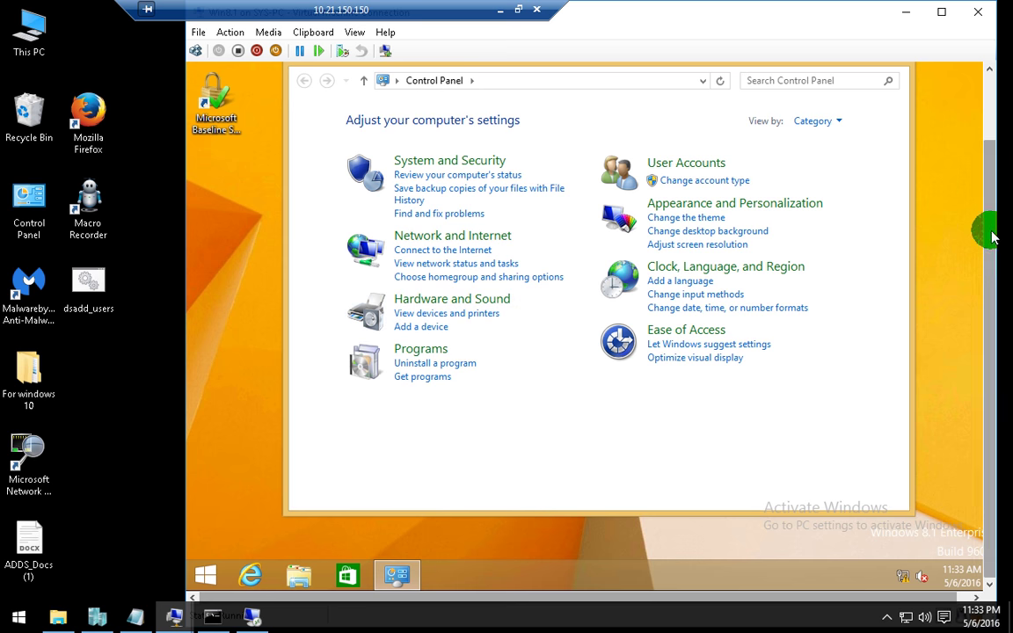
drag(995, 243, 986, 219)
click(762, 98)
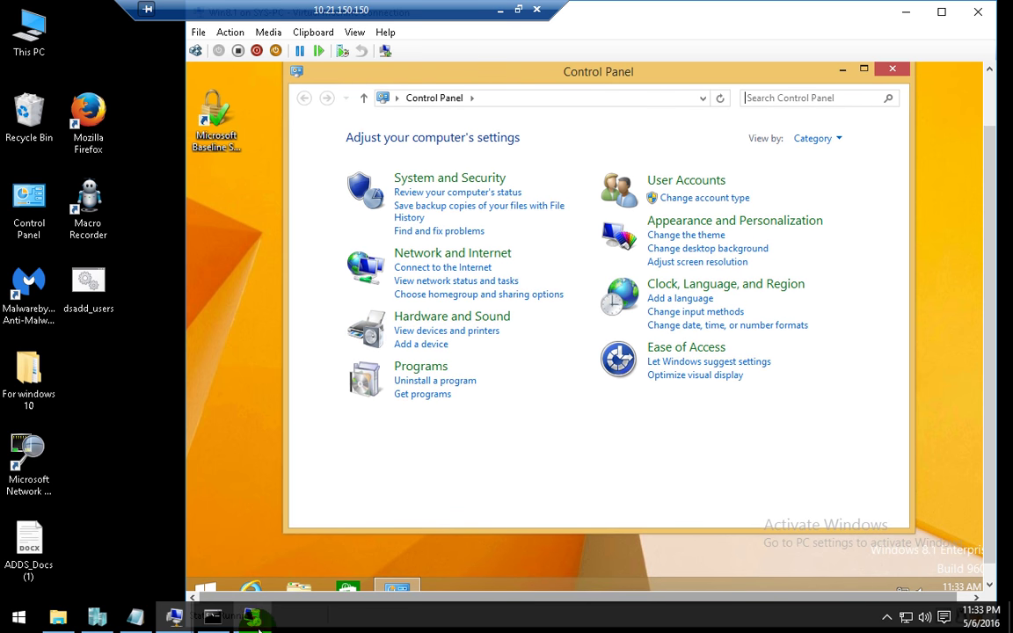
click(255, 618)
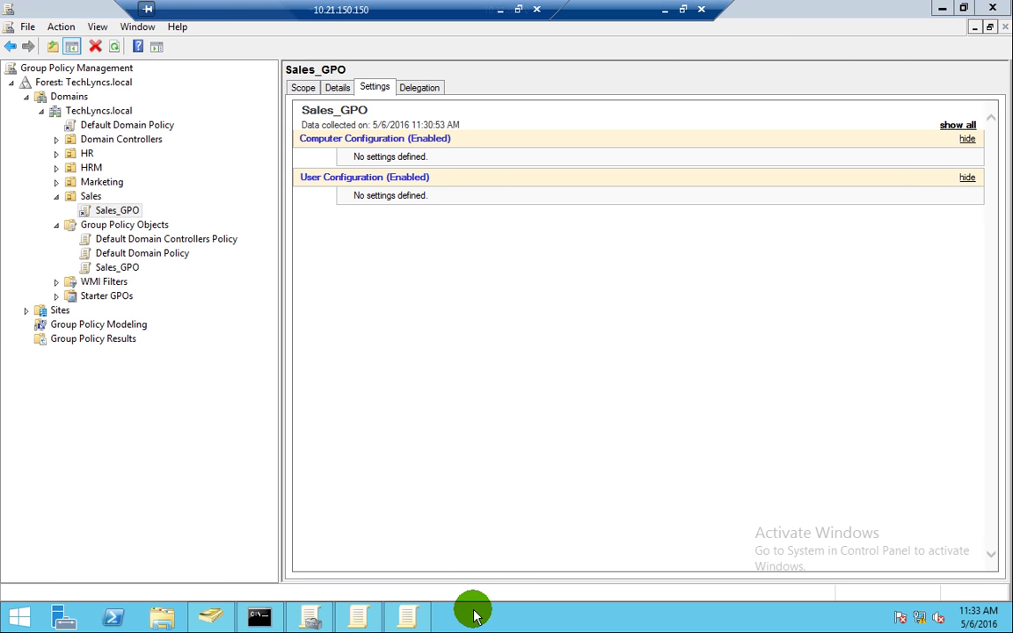
Step: Show the Default Domain Policy report and maximize the Group Policy Management window
click(128, 125)
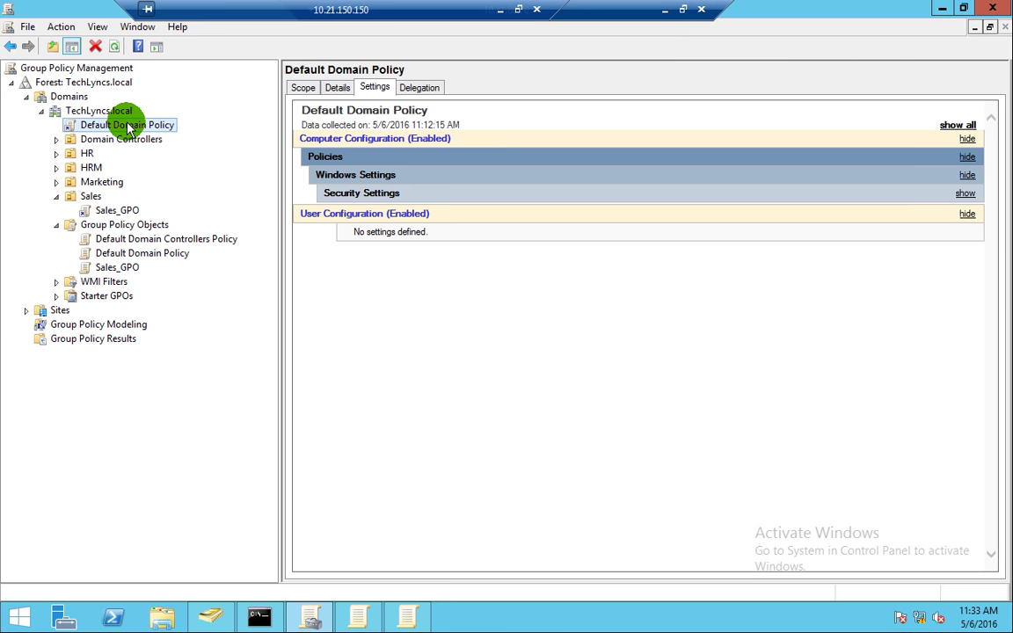
drag(708, 10, 536, 104)
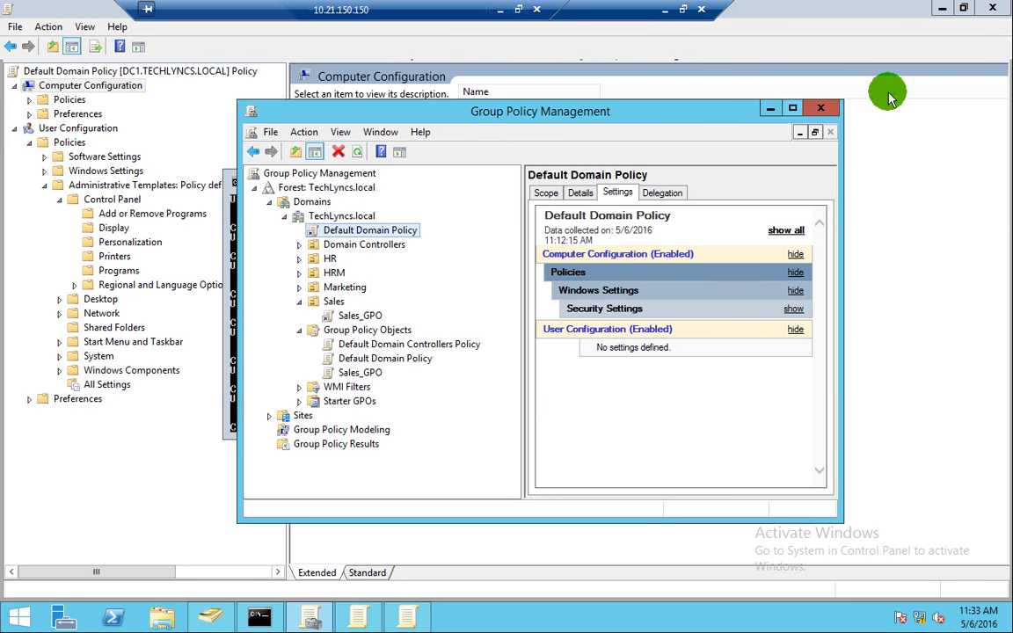
double_click(715, 121)
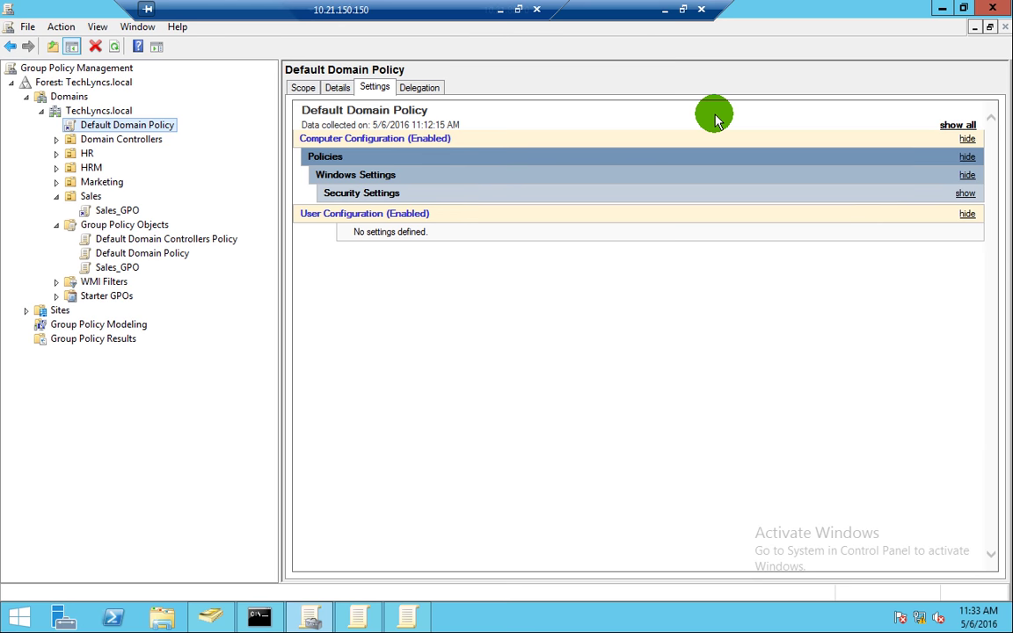
drag(772, 16, 741, 170)
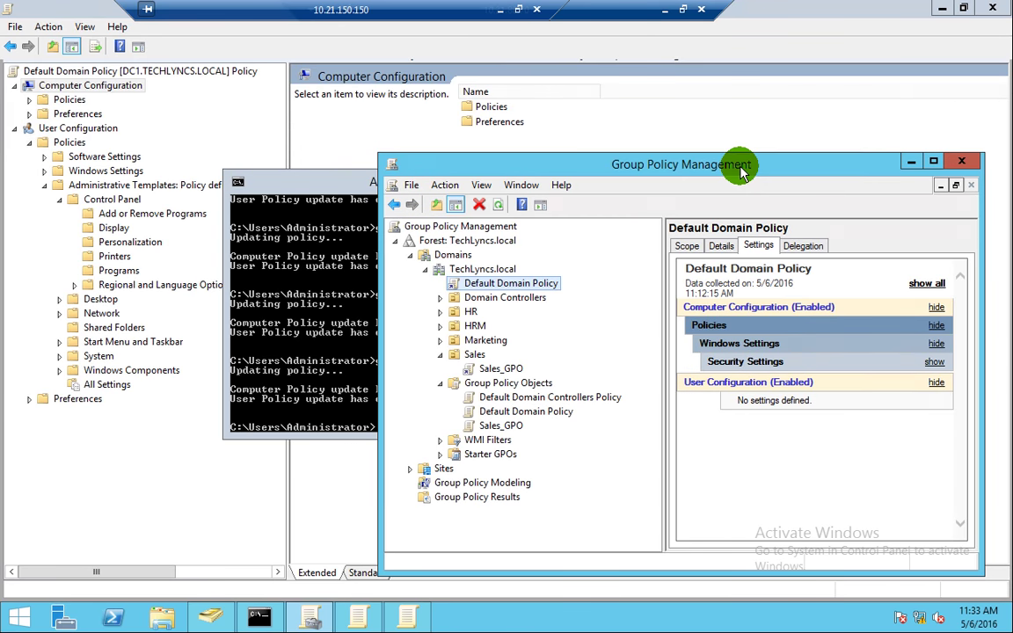
double_click(741, 171)
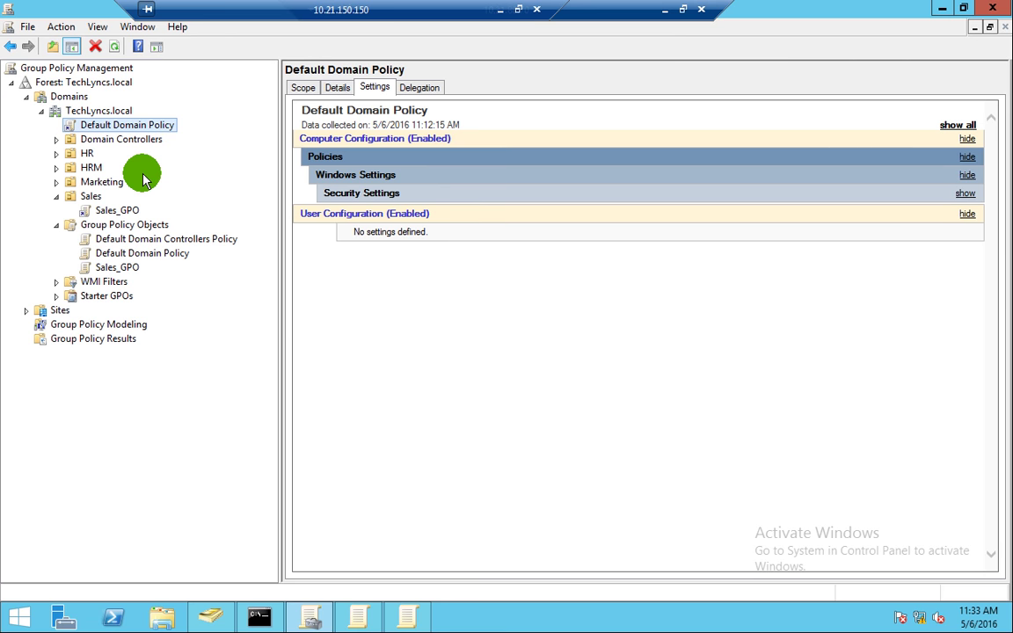
Step: Select the Sales_GPO link under the Sales OU and refresh its settings report
click(91, 196)
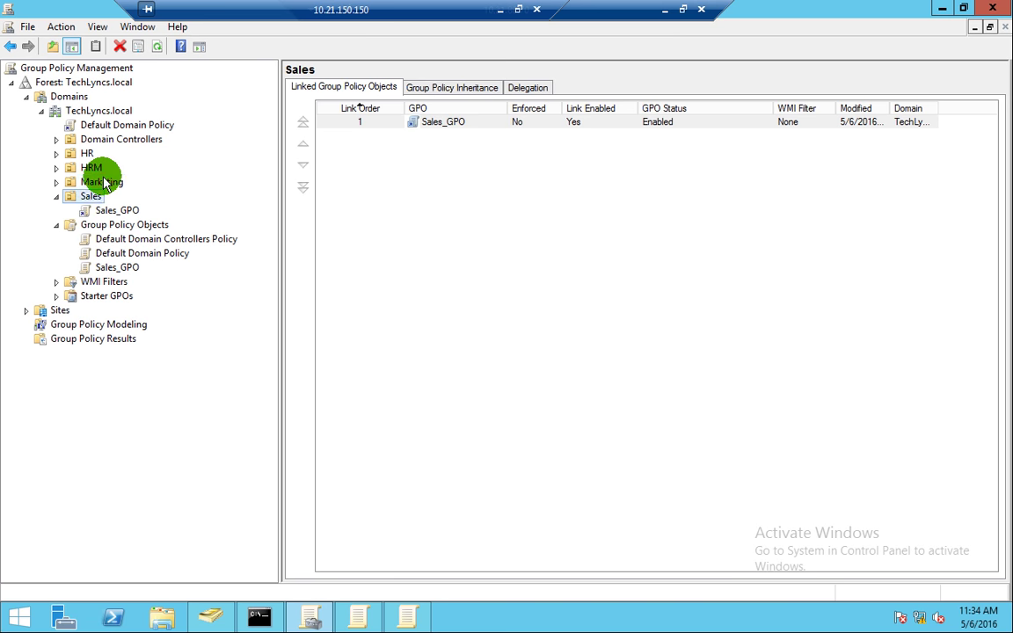
click(102, 182)
click(117, 211)
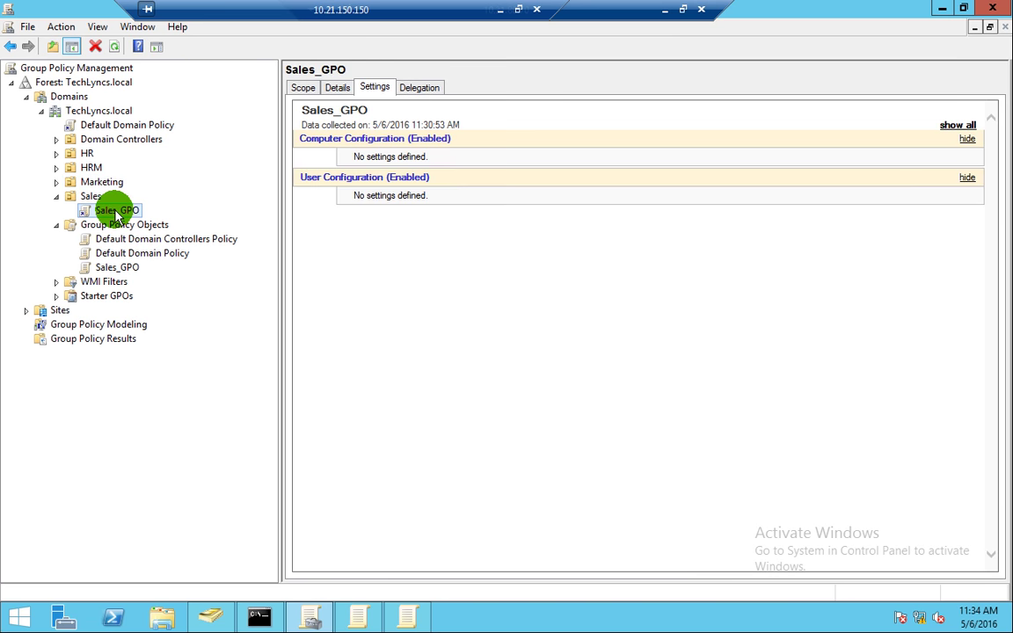
right_click(117, 213)
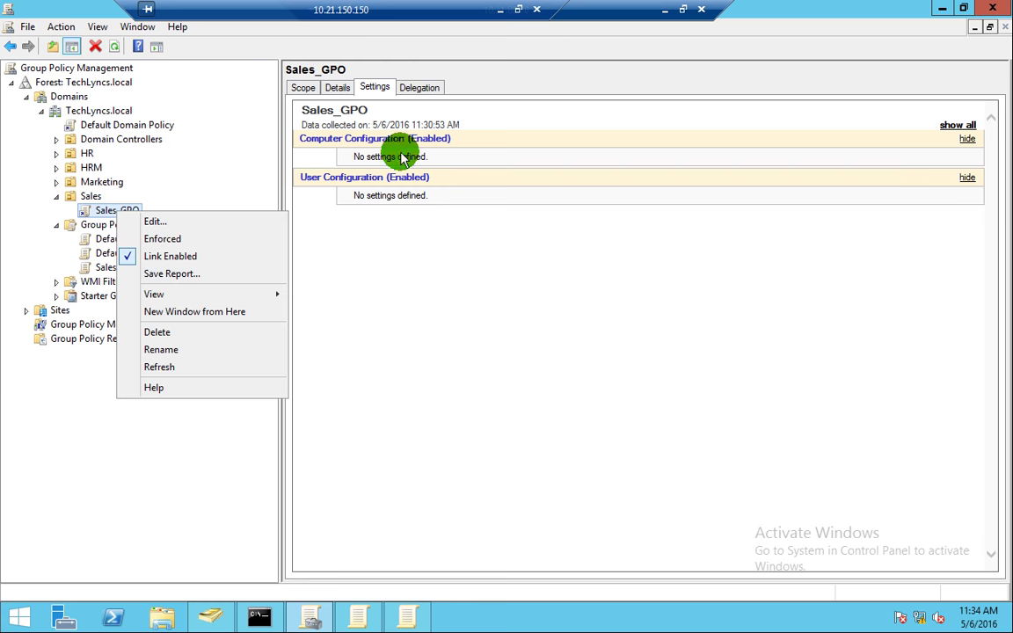
click(172, 365)
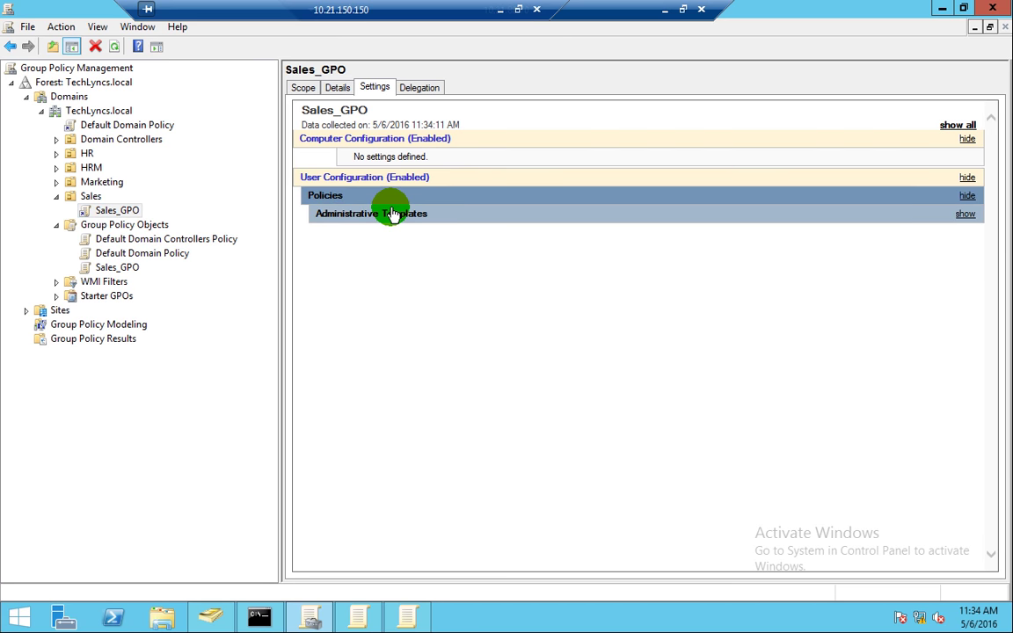
Step: Expand Administrative Templates and Control Panel, highlighting Prohibit access to Control Panel as Enabled
click(394, 214)
drag(587, 231, 351, 233)
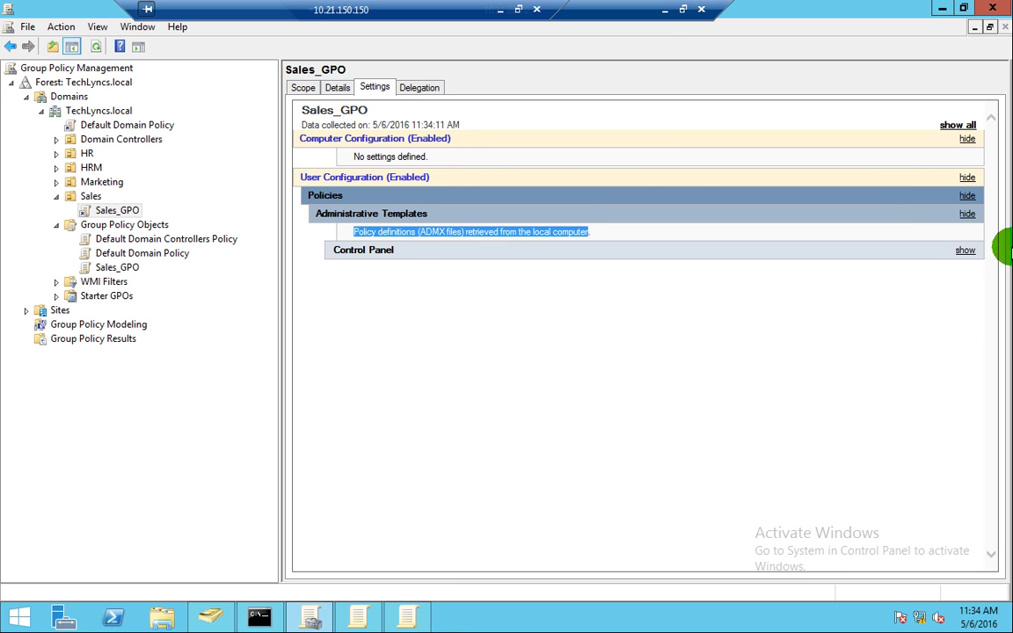
click(965, 250)
drag(534, 285, 359, 291)
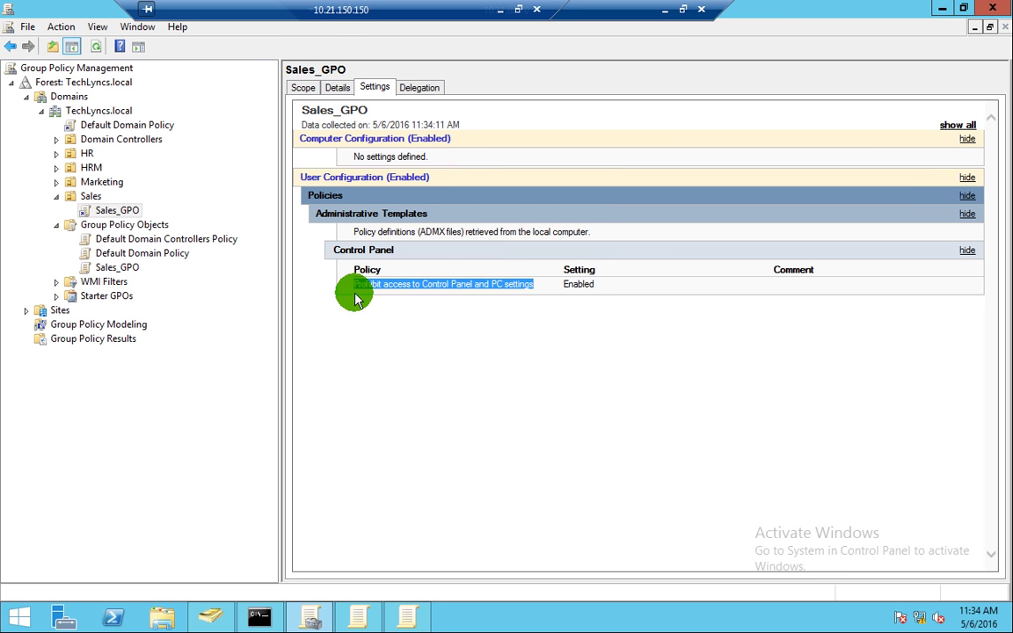
click(374, 290)
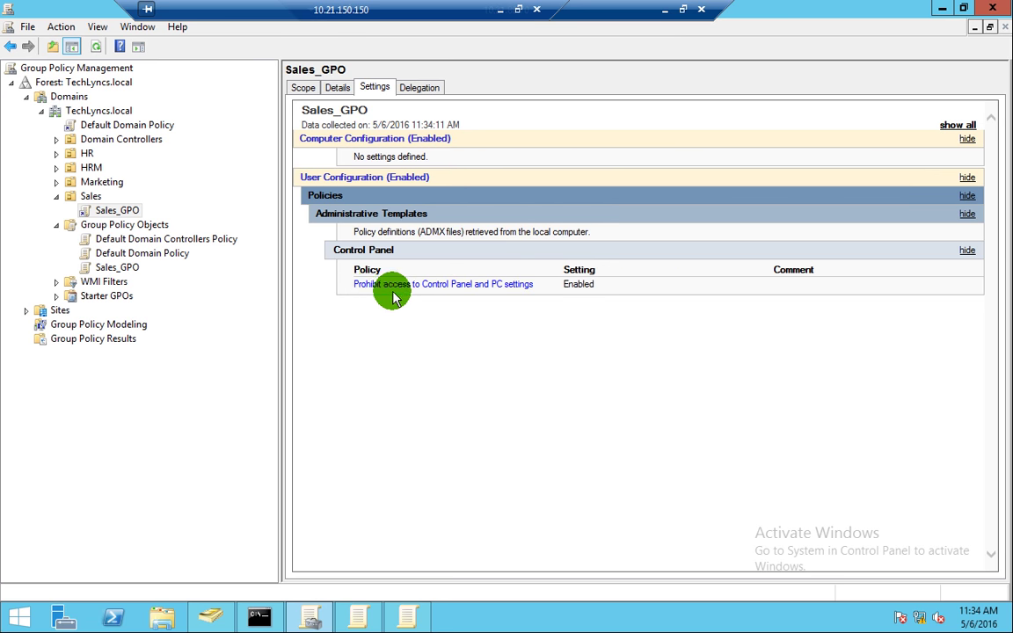
double_click(568, 283)
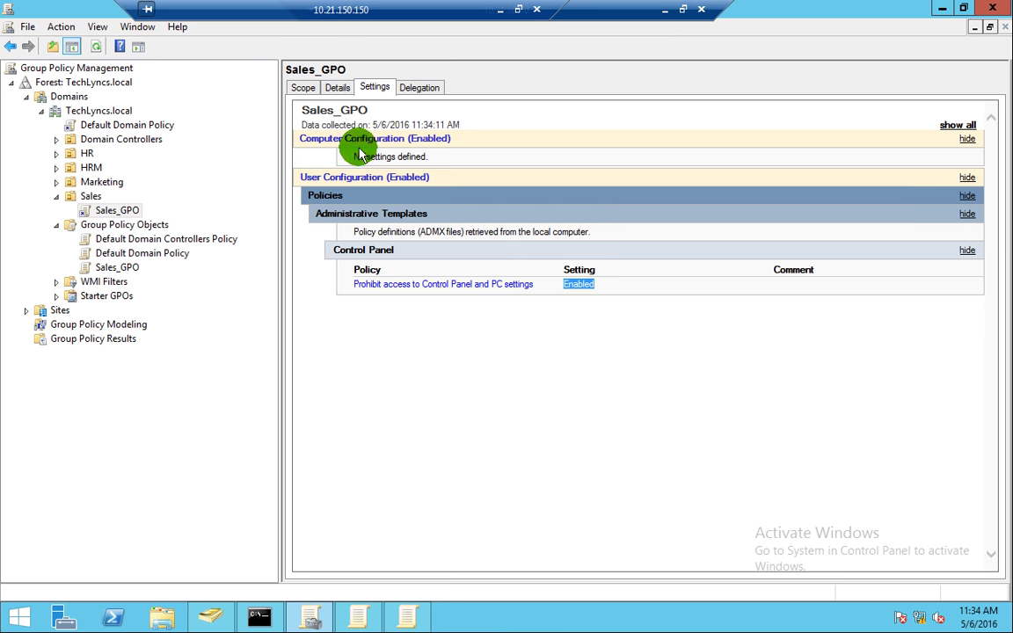
click(512, 308)
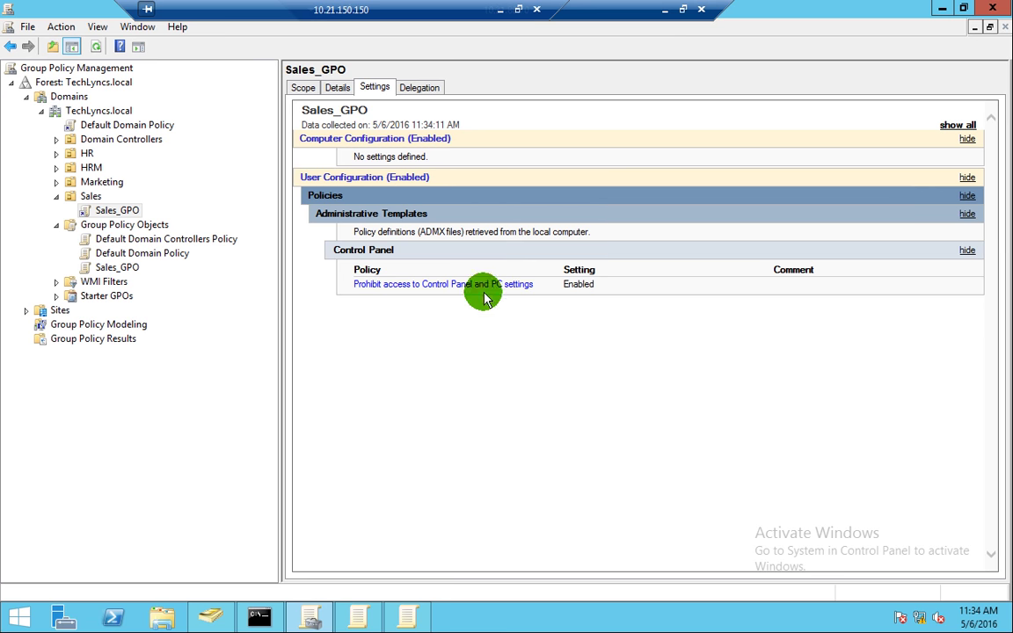
Step: Minimize the remote session to bring the client VM back into view
click(499, 12)
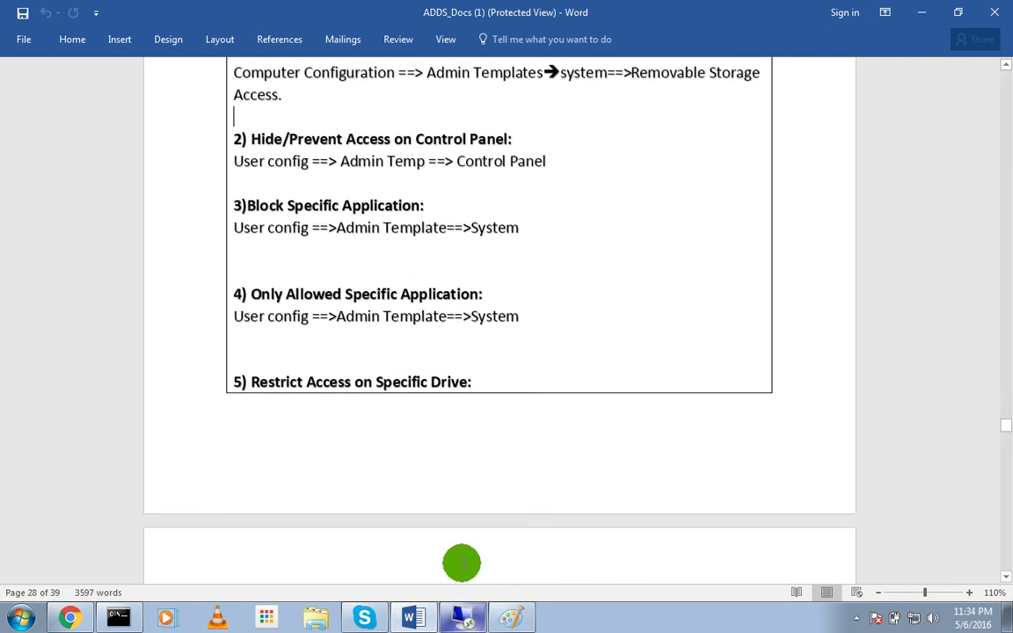
scroll(462, 563, down, 2)
key(alt+Tab)
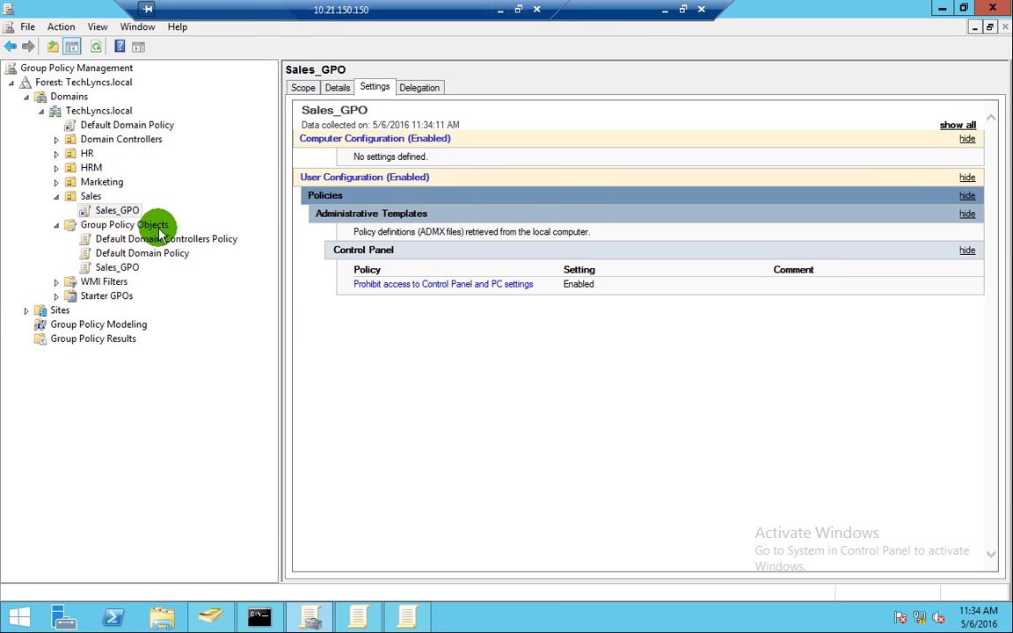
click(664, 10)
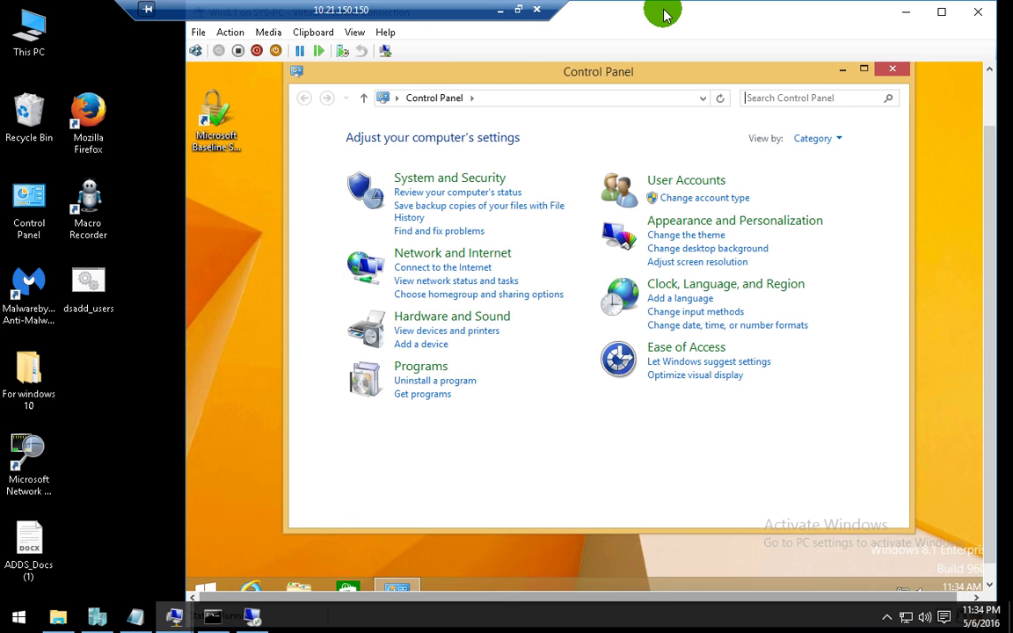
Step: Sign out of the client VM from the Ctrl+Alt+Del security screen
right_click(911, 585)
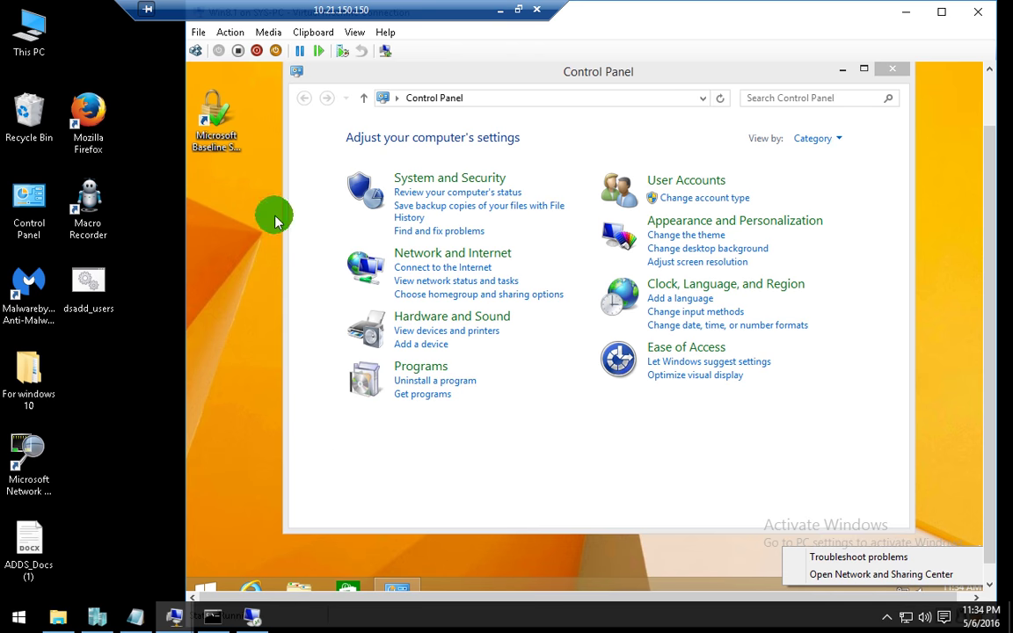
click(195, 50)
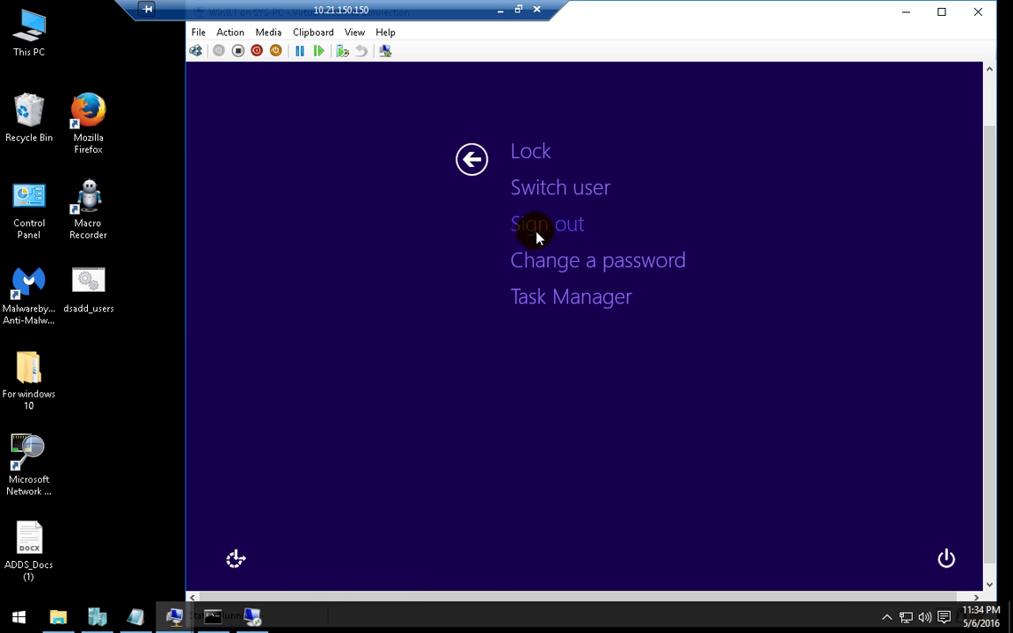
click(538, 234)
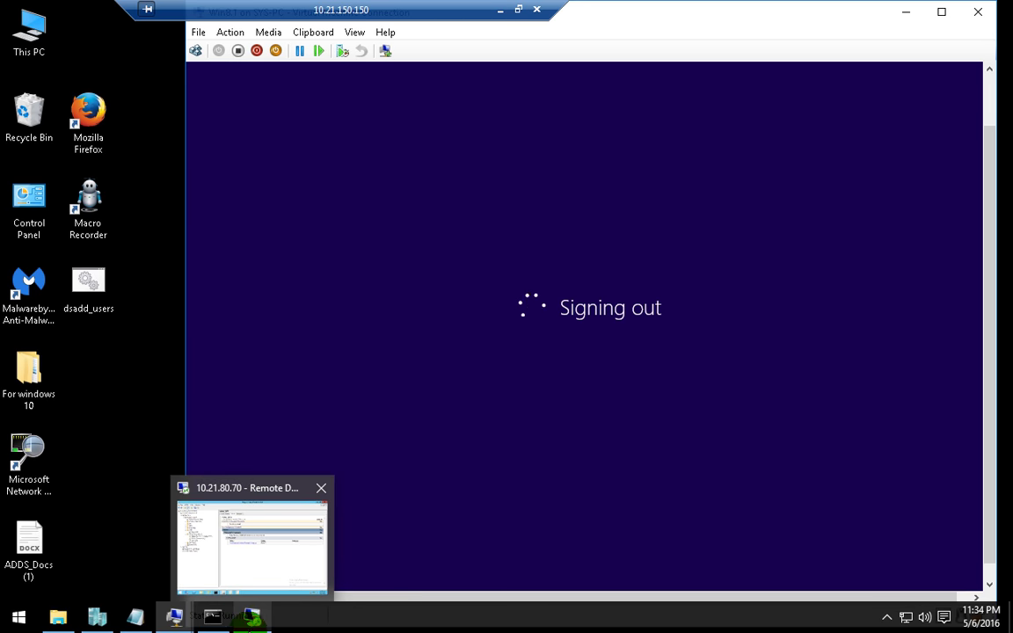
Step: Edit Sales_GPO to set Prohibit access to Control Panel to Not Configured, then choose Other user
click(252, 617)
right_click(114, 210)
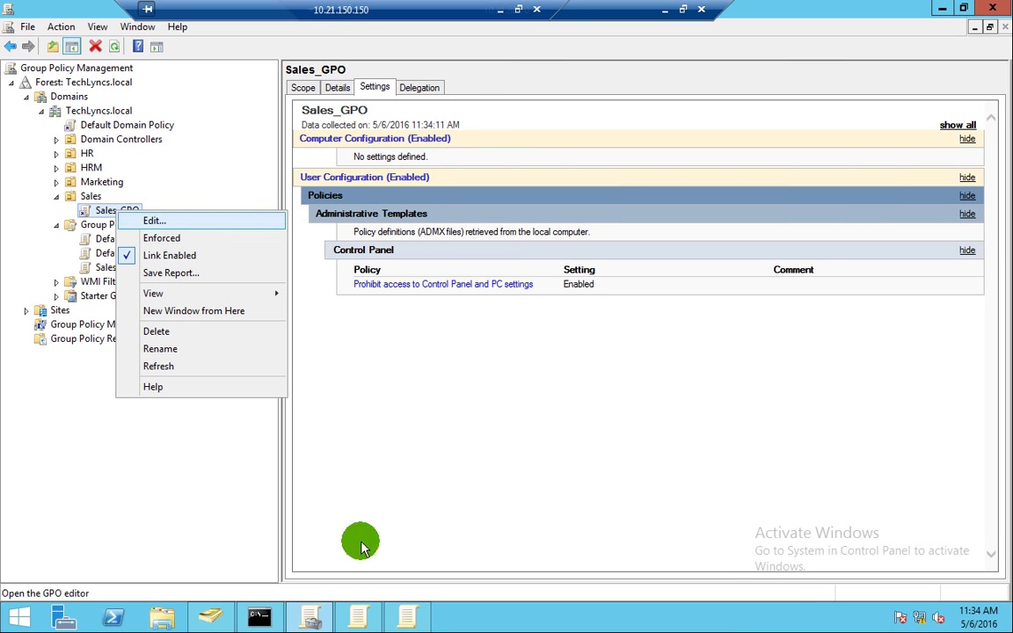
click(405, 619)
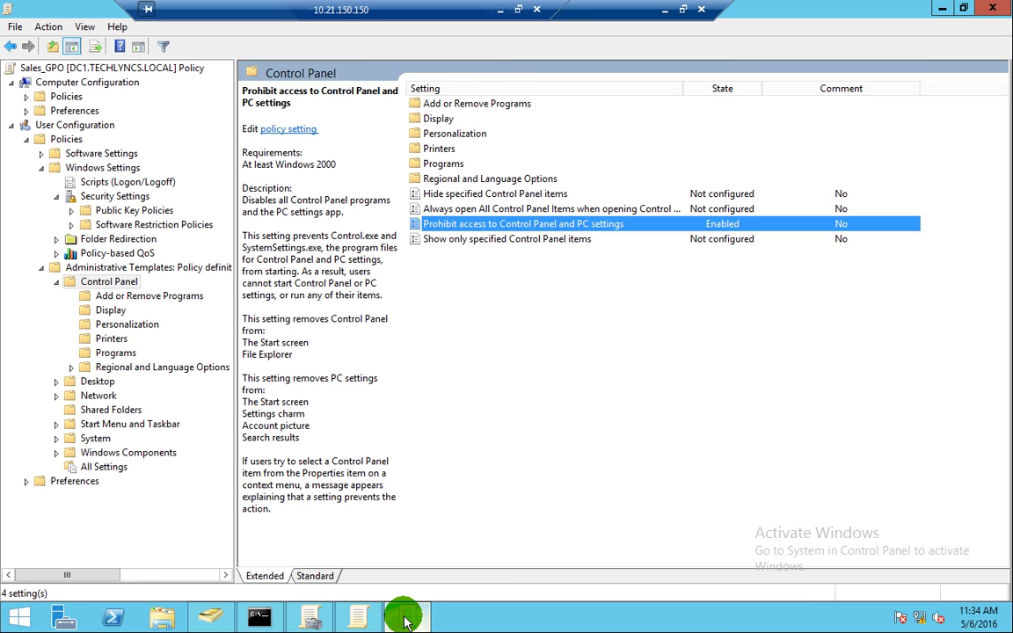
double_click(494, 223)
click(143, 146)
click(445, 545)
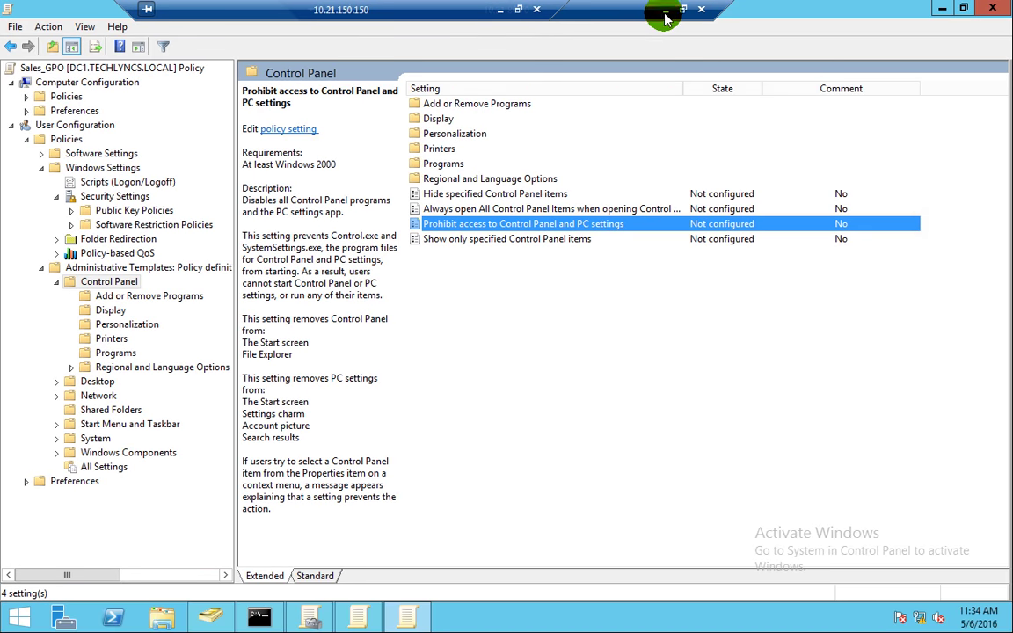
click(666, 12)
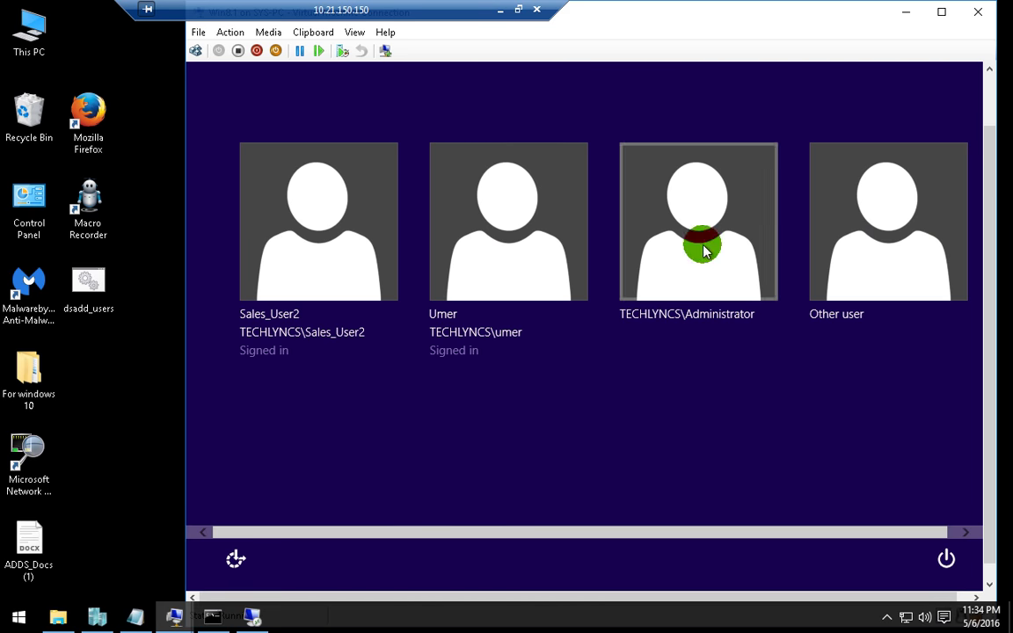
click(866, 220)
Step: Sign in to the client with the Sales user's name and password
text(sal)
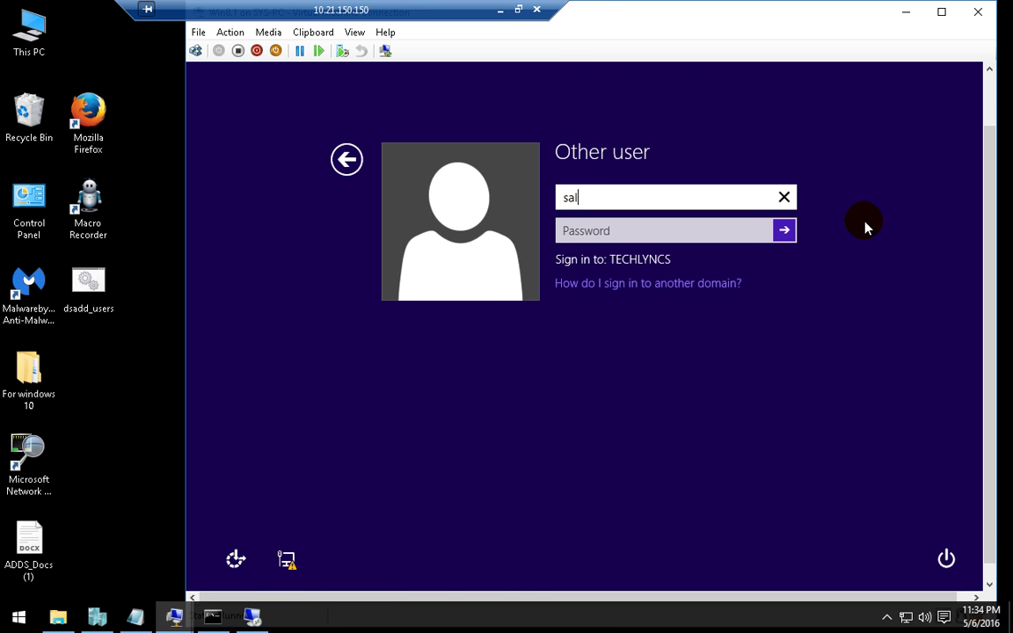
text(es_user1)
key(Tab)
text(••••••••)
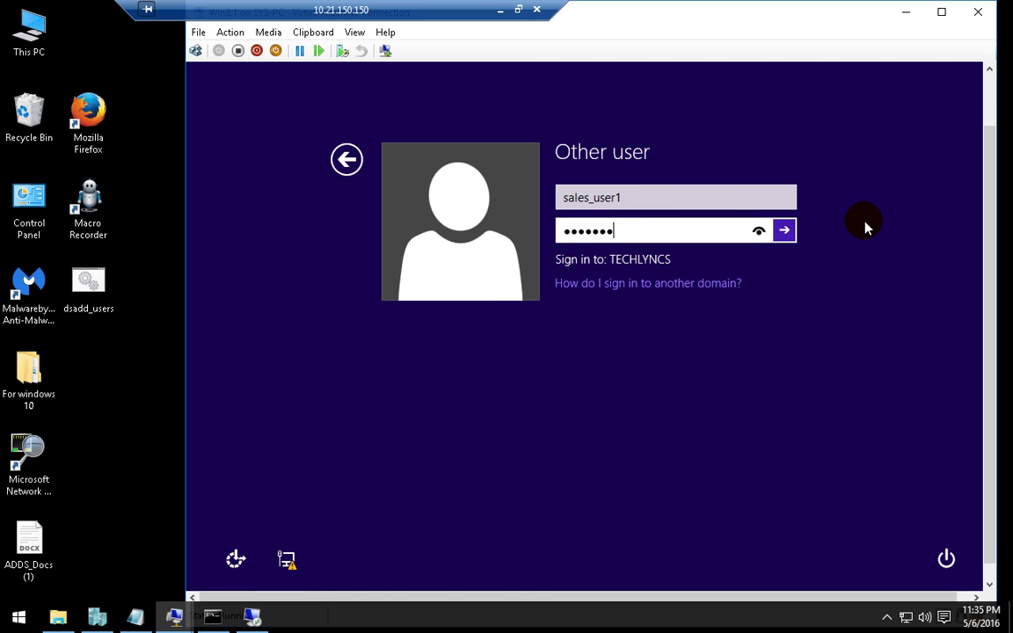
key(Return)
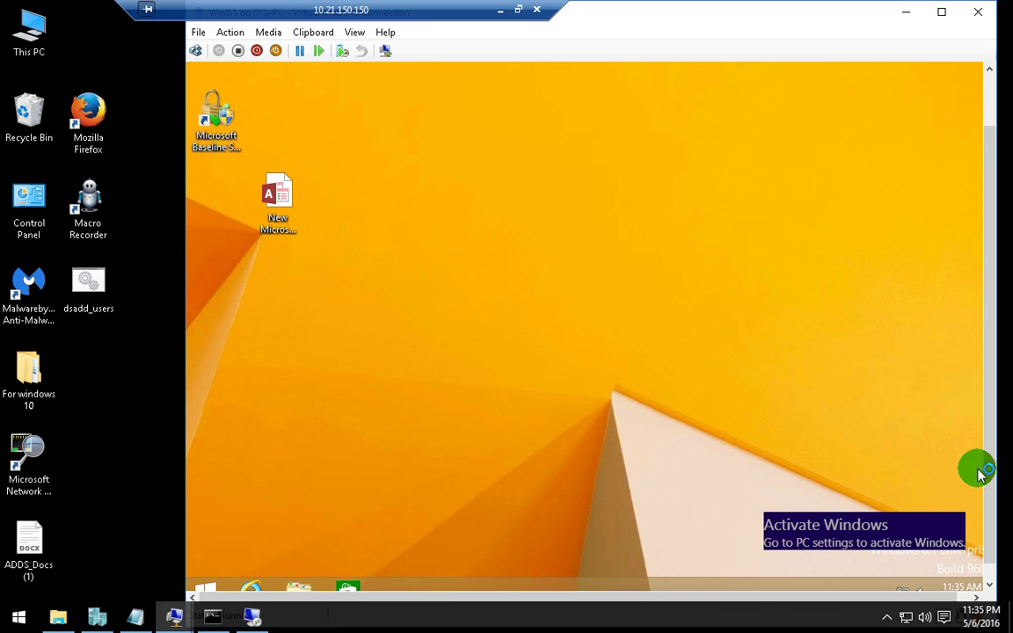
Step: Open Windows Firewall through Network and Sharing Center from the network tray icon
right_click(906, 590)
click(902, 576)
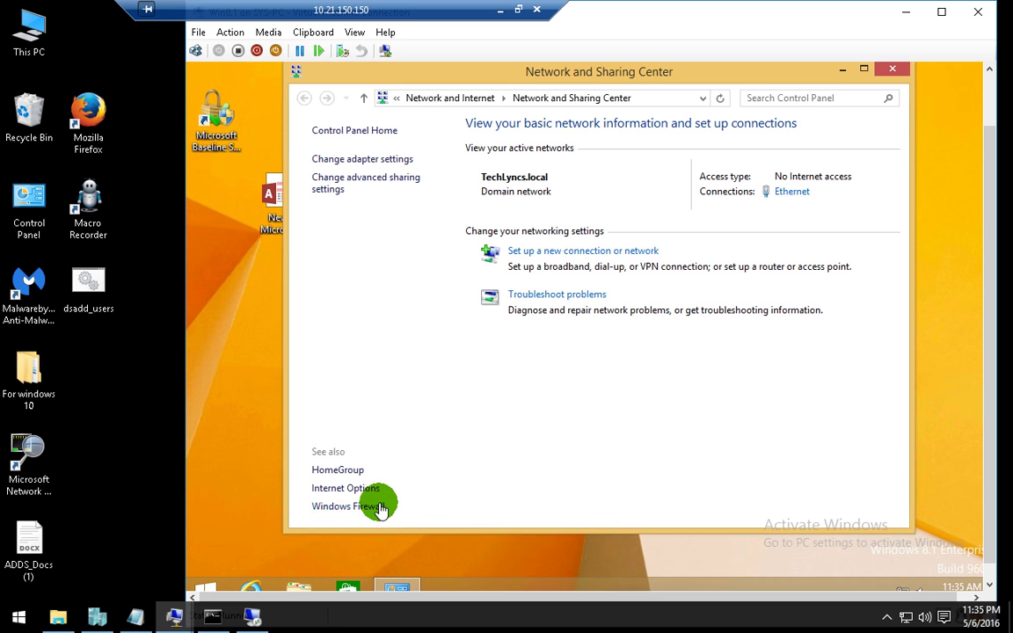
click(370, 507)
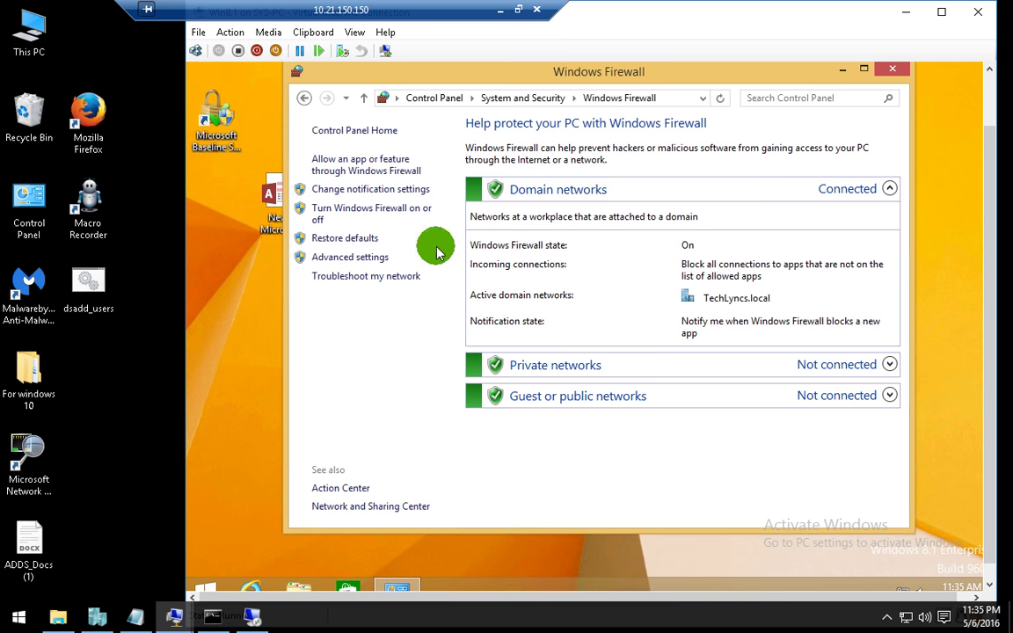
Step: Set Domain, Private and Public firewall settings to Turn off, confirm, and launch cmd.exe
click(343, 222)
click(494, 245)
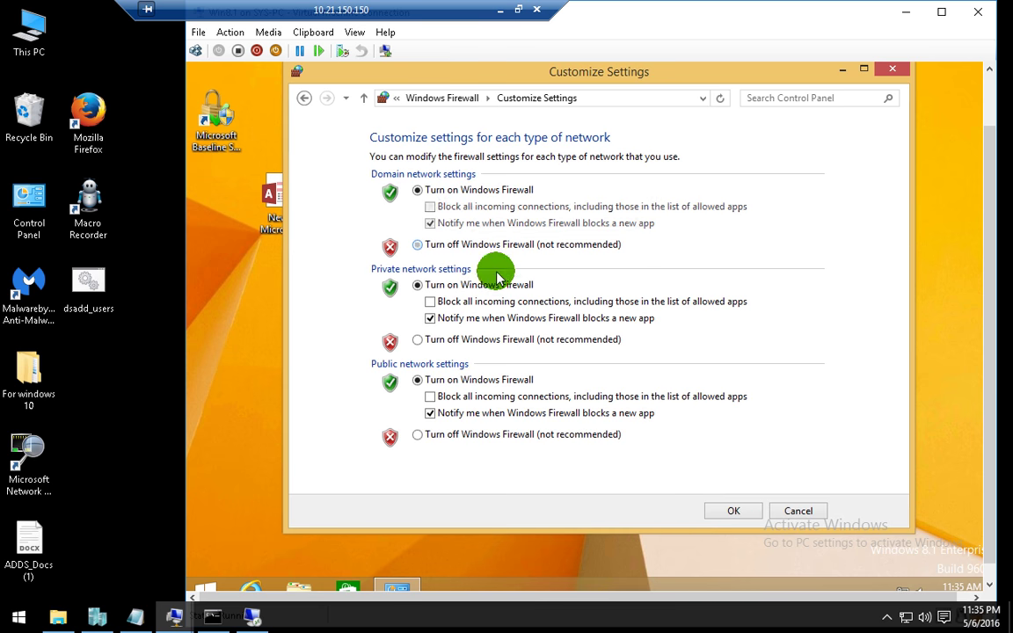
click(497, 344)
click(530, 437)
click(713, 512)
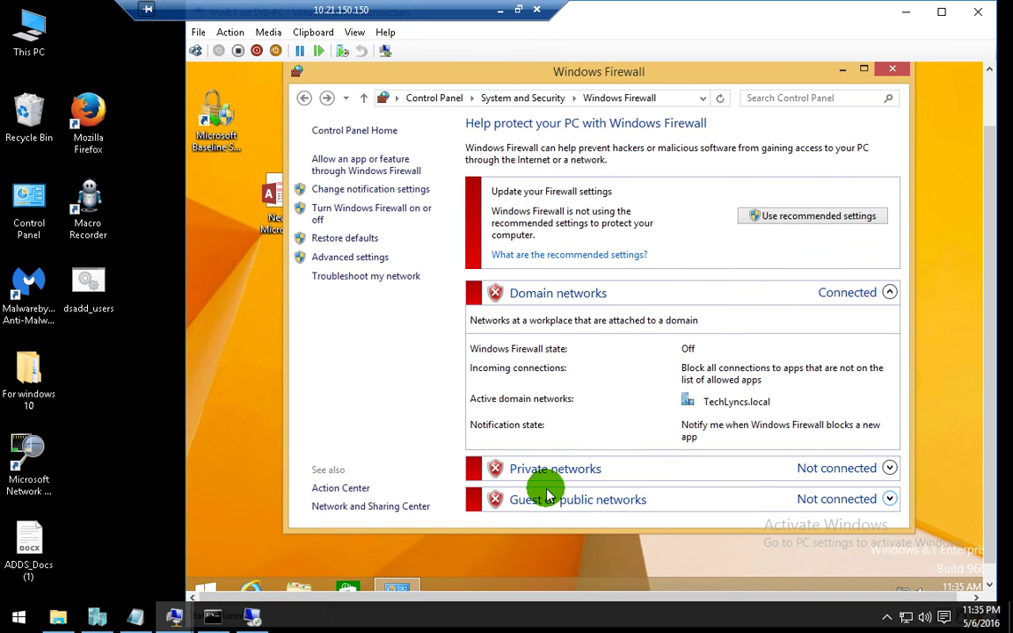
click(932, 322)
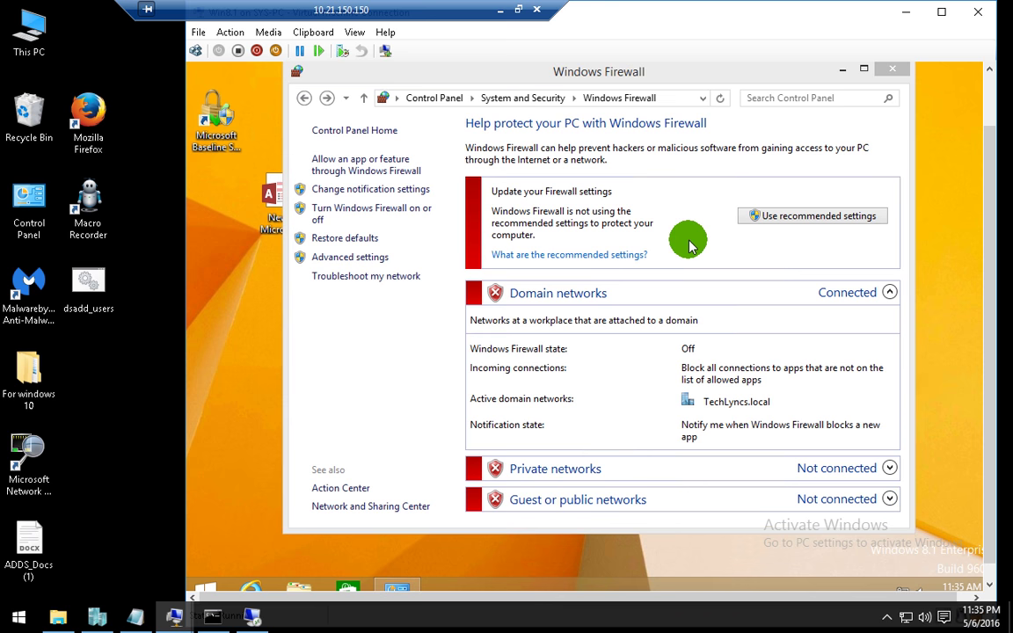
click(271, 525)
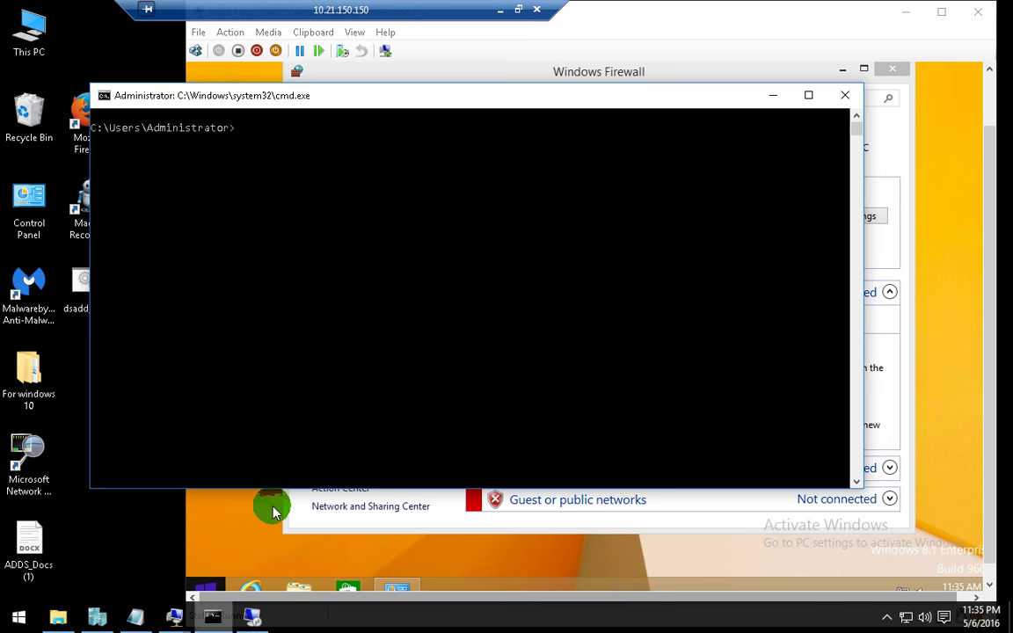
Step: Start a continuous ping to 10.21.60.60 with 'ping 10.21.60.60 -t' in Command Prompt
click(343, 378)
text(ping 10)
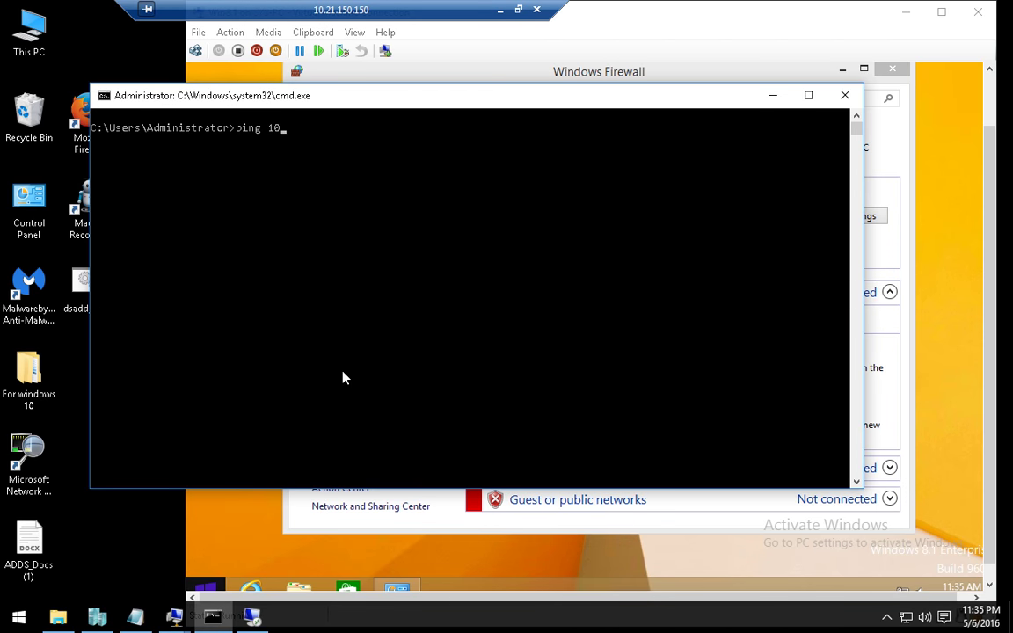
text(.21.60.60 -t)
key(Return)
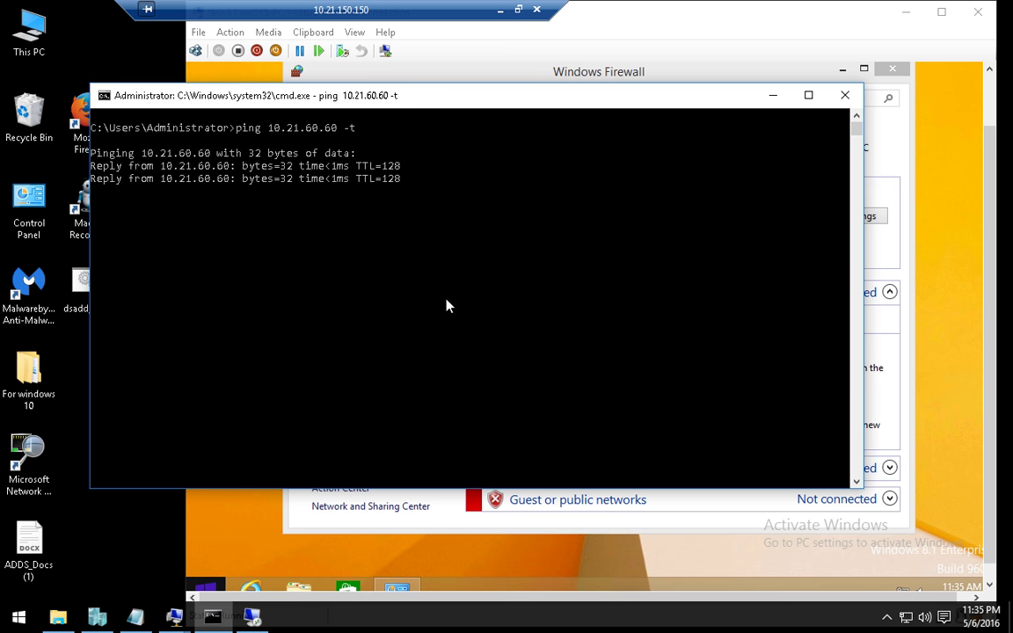
Step: Confirm the client firewall is Off while the ping runs, then return to the server's policy editor
click(936, 244)
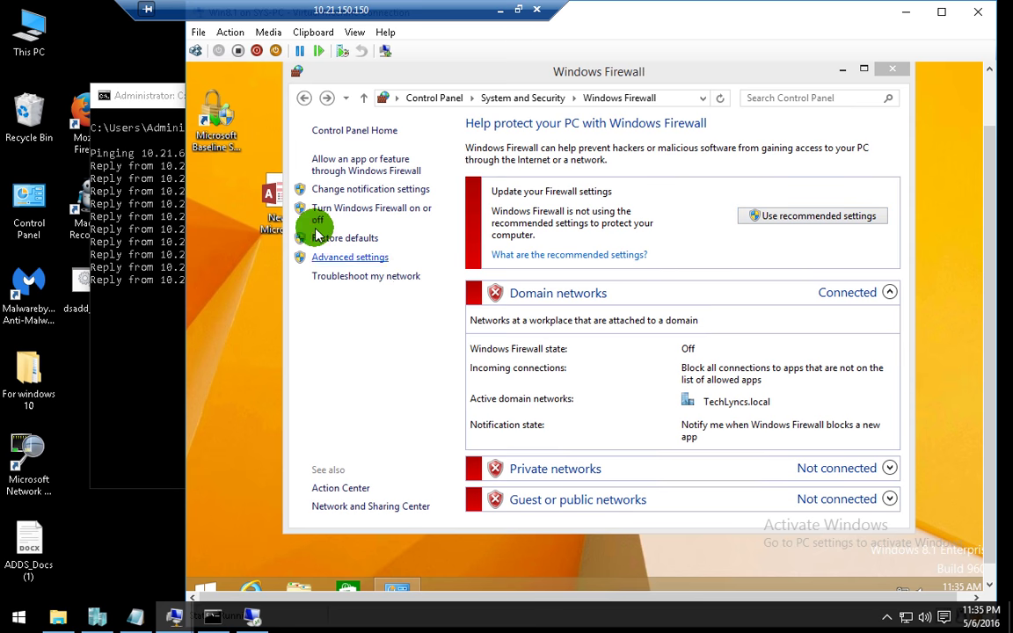
click(97, 264)
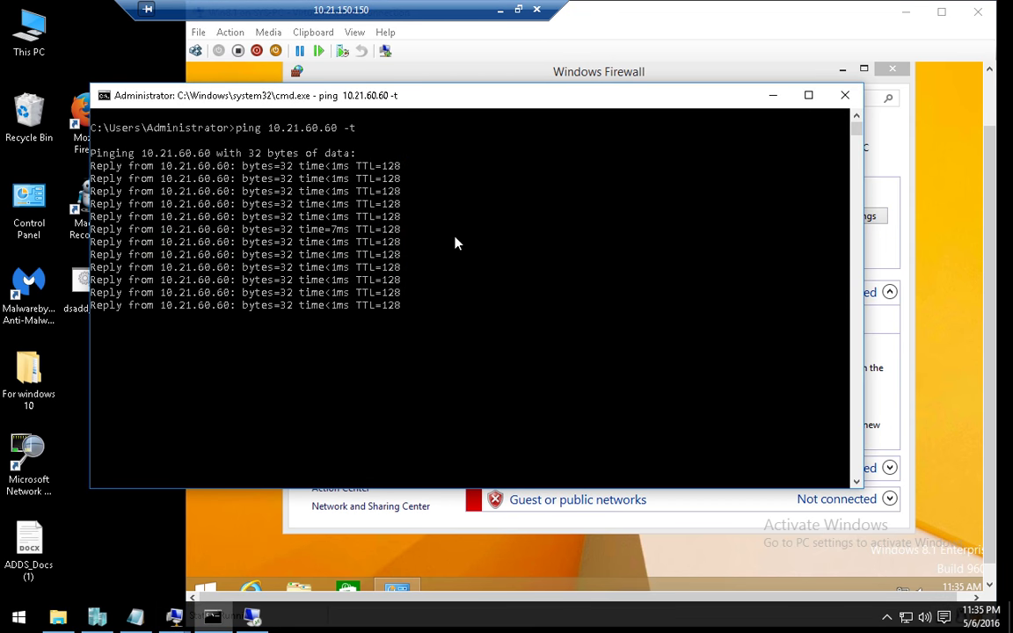
click(945, 306)
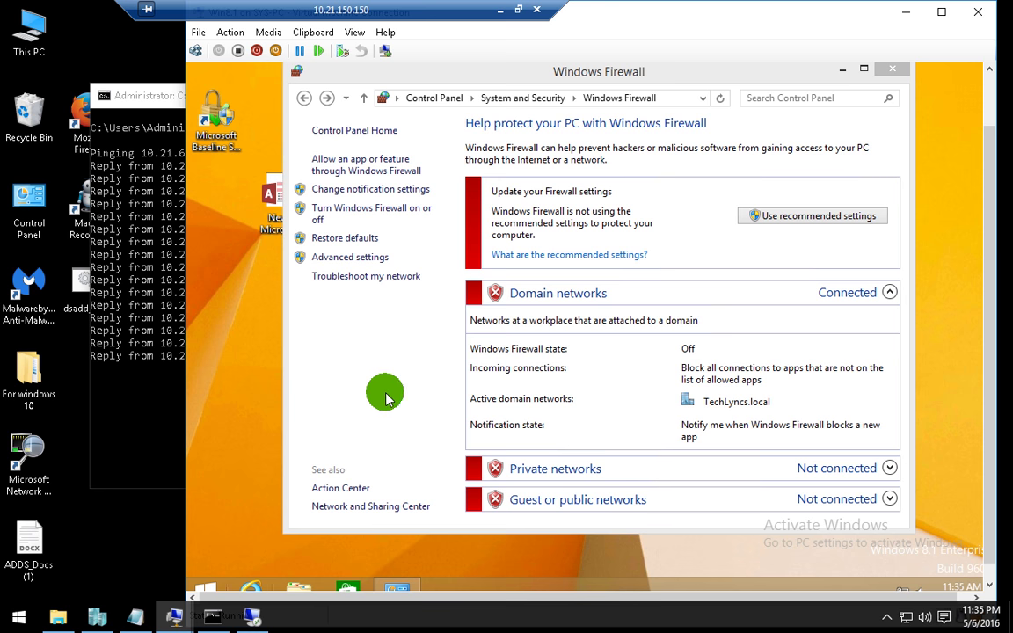
click(253, 618)
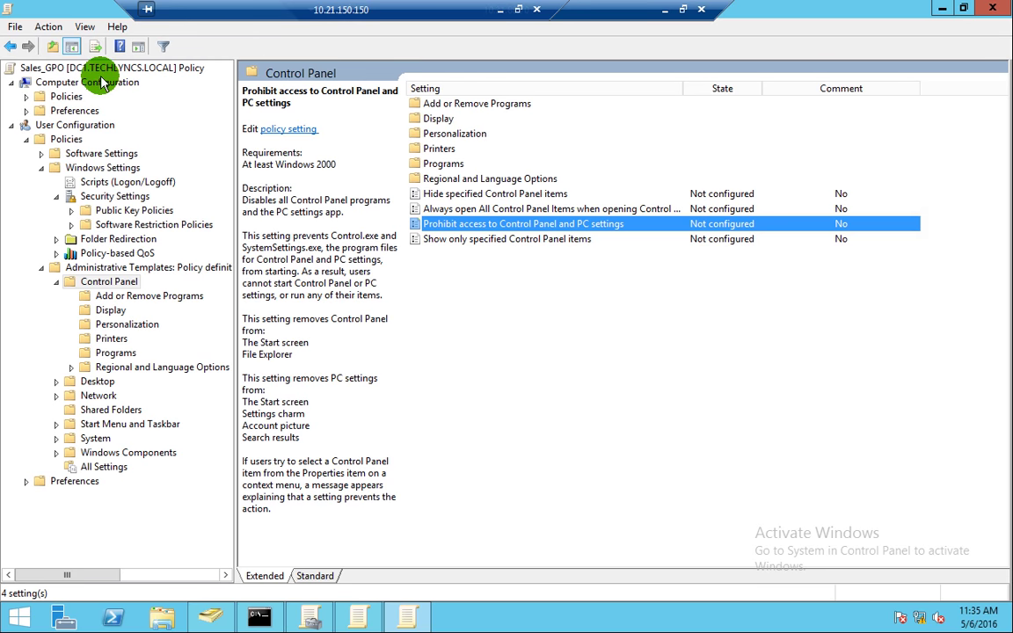
Step: Navigate Computer Configuration > Policies > Windows Settings > Security Settings to Windows Firewall with Advanced Security and open its Properties
click(12, 128)
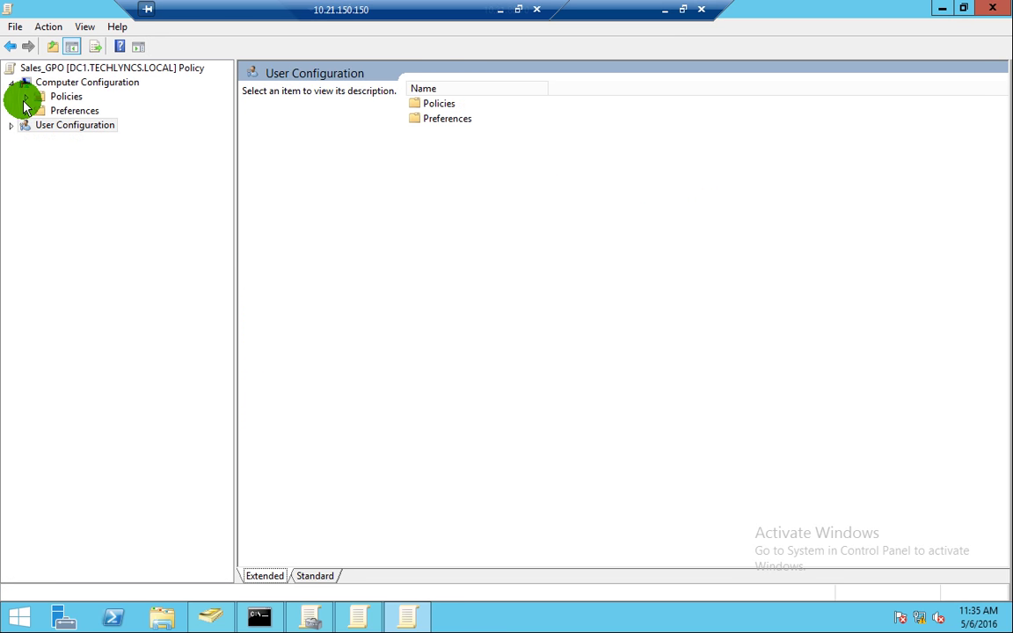
click(26, 98)
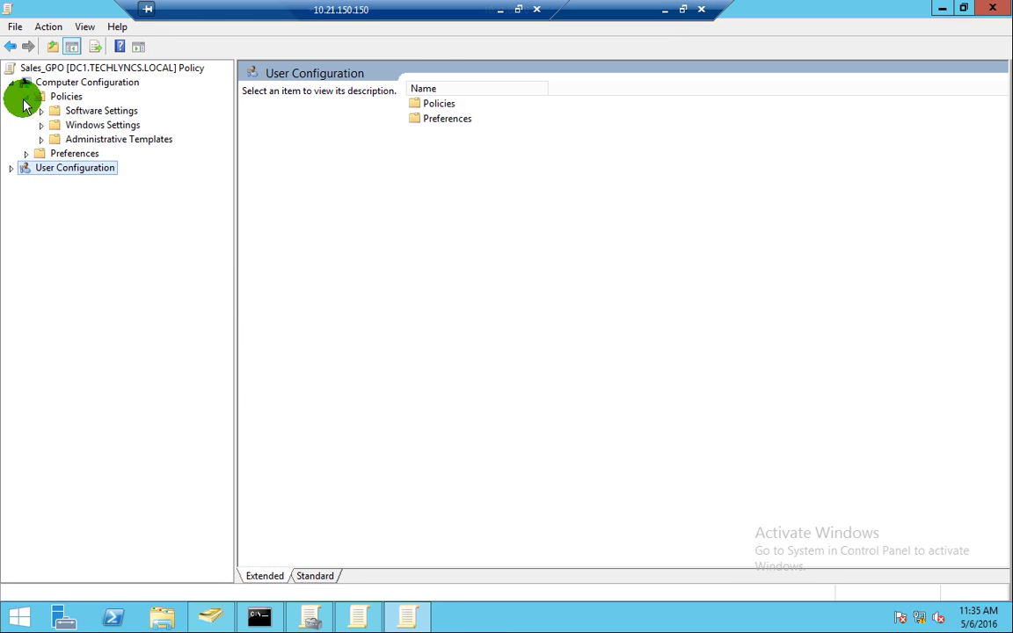
click(91, 127)
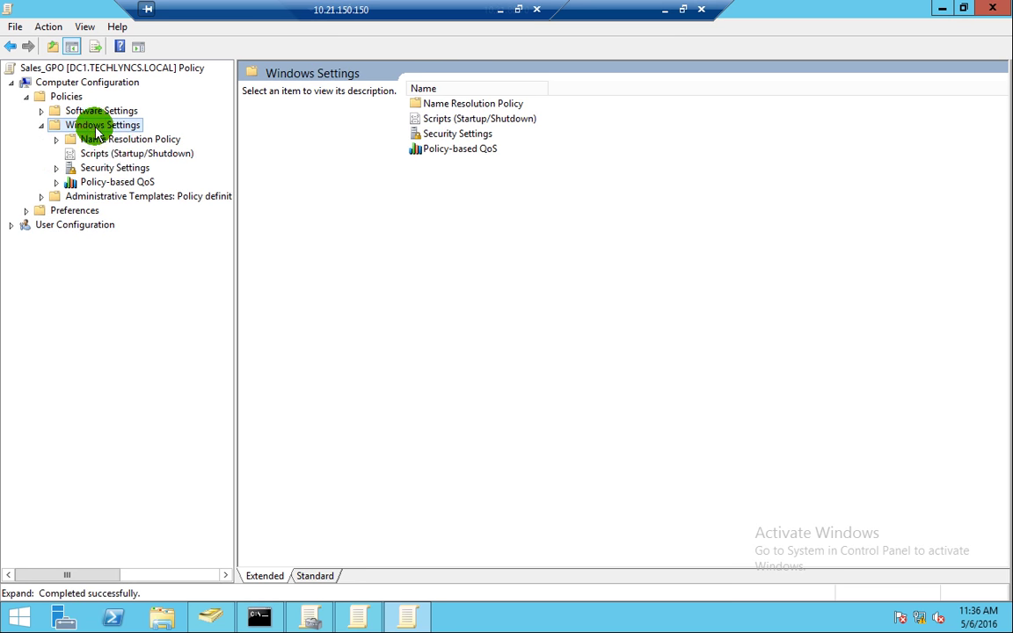
double_click(115, 167)
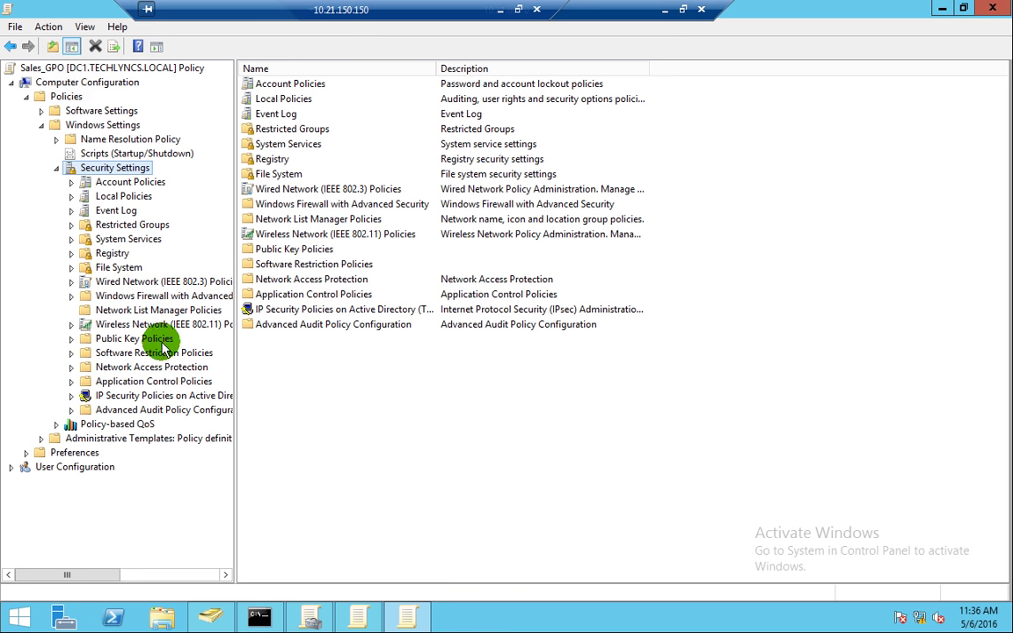
click(164, 296)
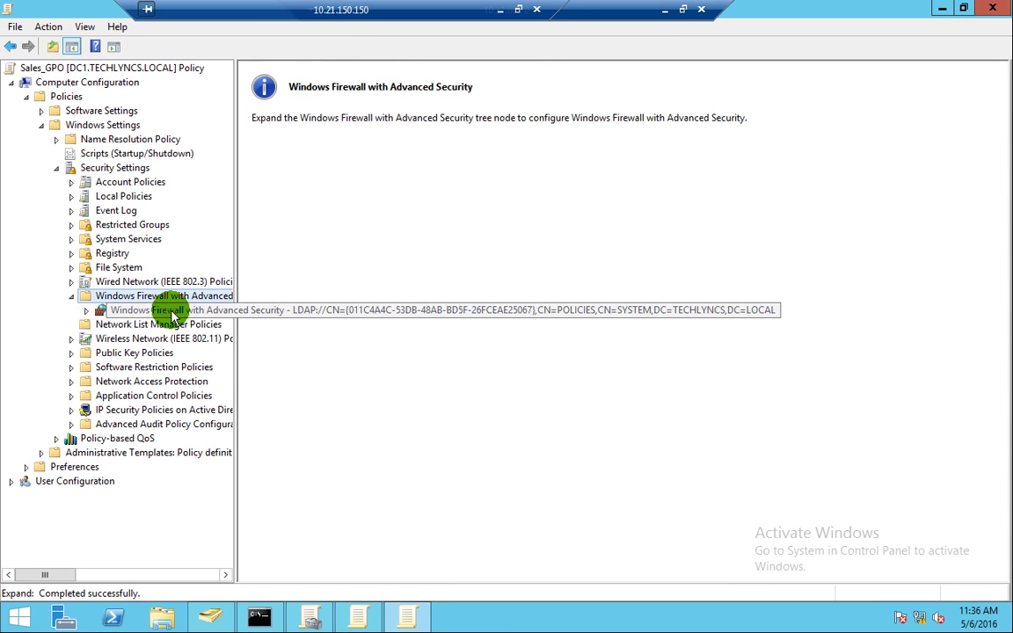
click(153, 311)
right_click(154, 312)
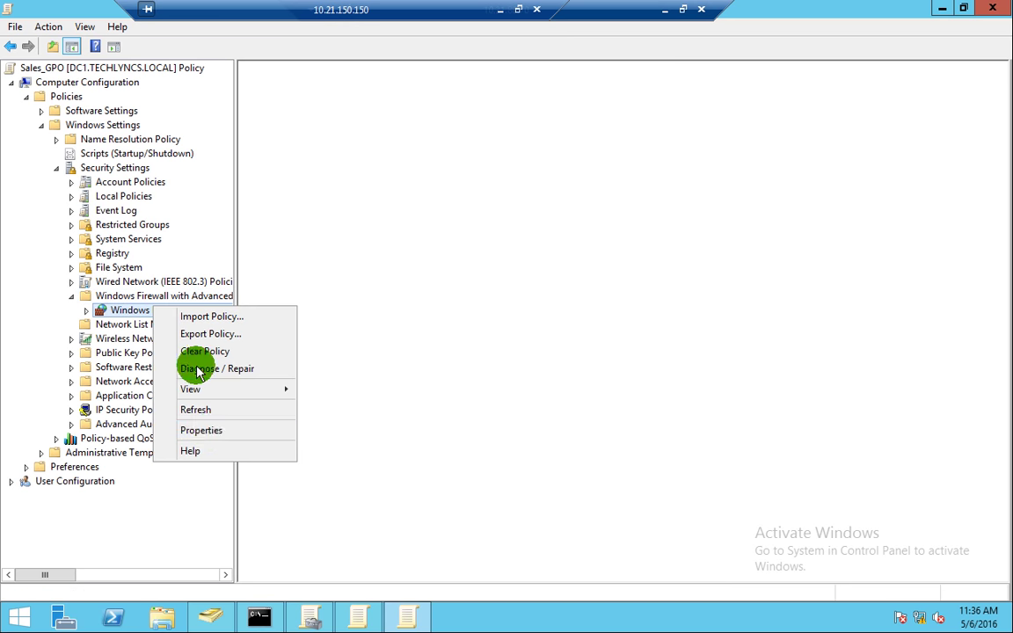
click(269, 429)
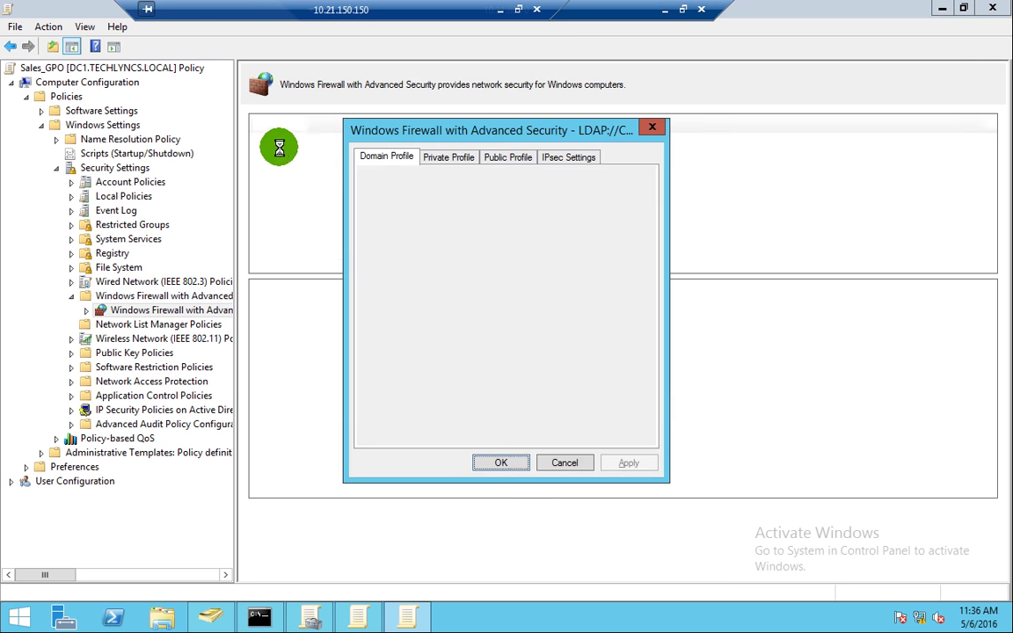
Step: Set Firewall state to On (recommended) on the Domain, Private and Public Profile tabs
click(536, 219)
click(531, 232)
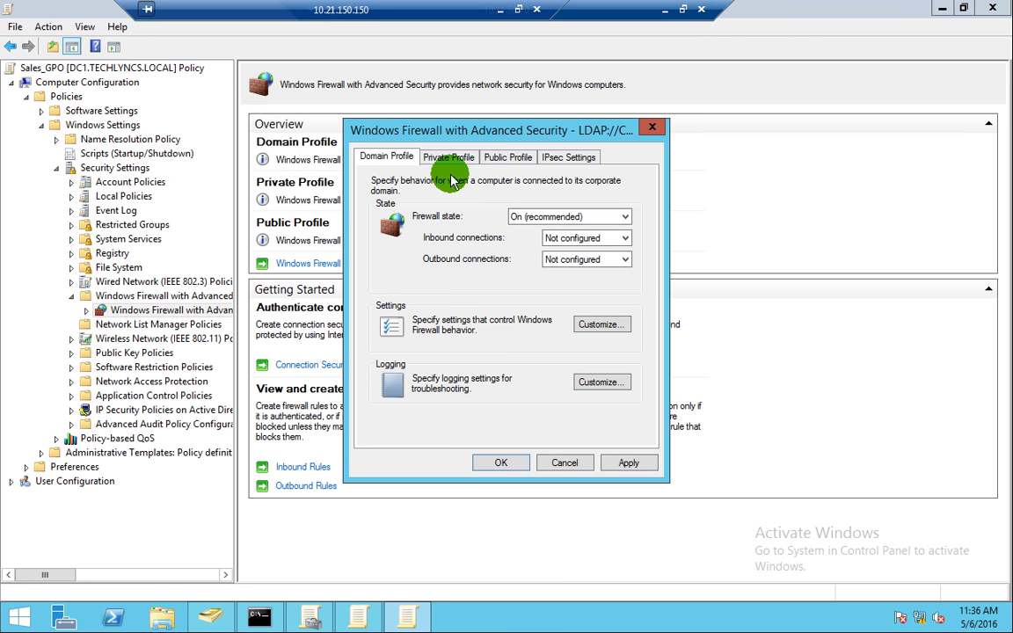
click(430, 158)
click(524, 219)
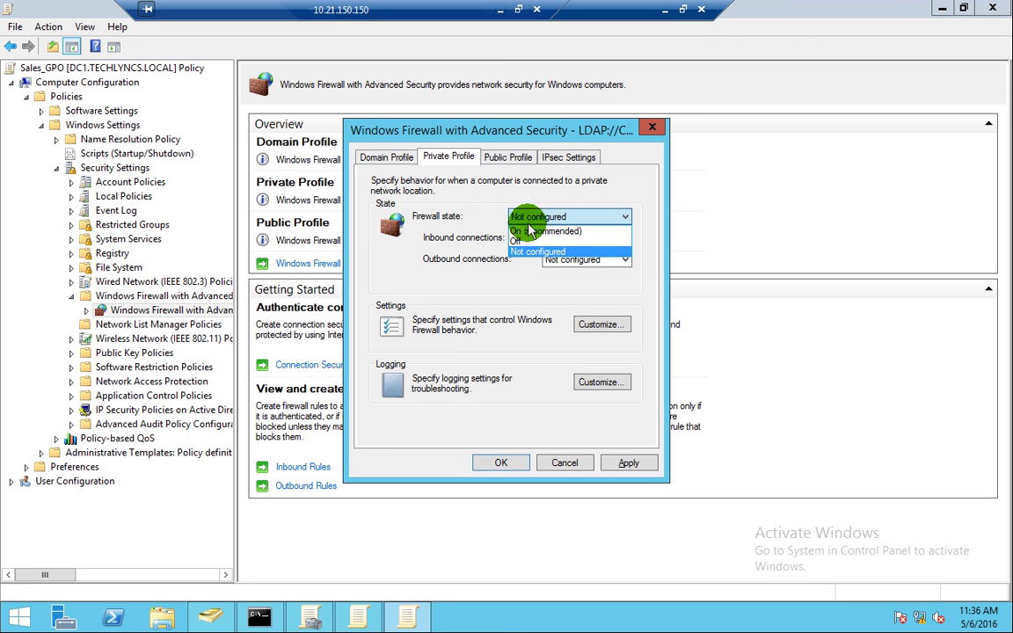
click(528, 230)
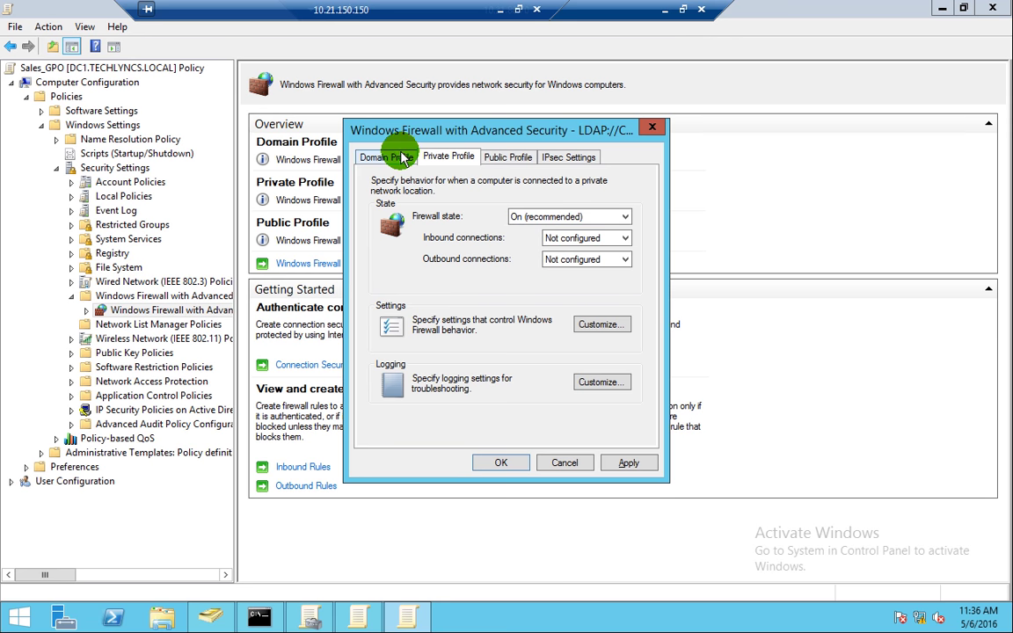
click(508, 157)
click(550, 216)
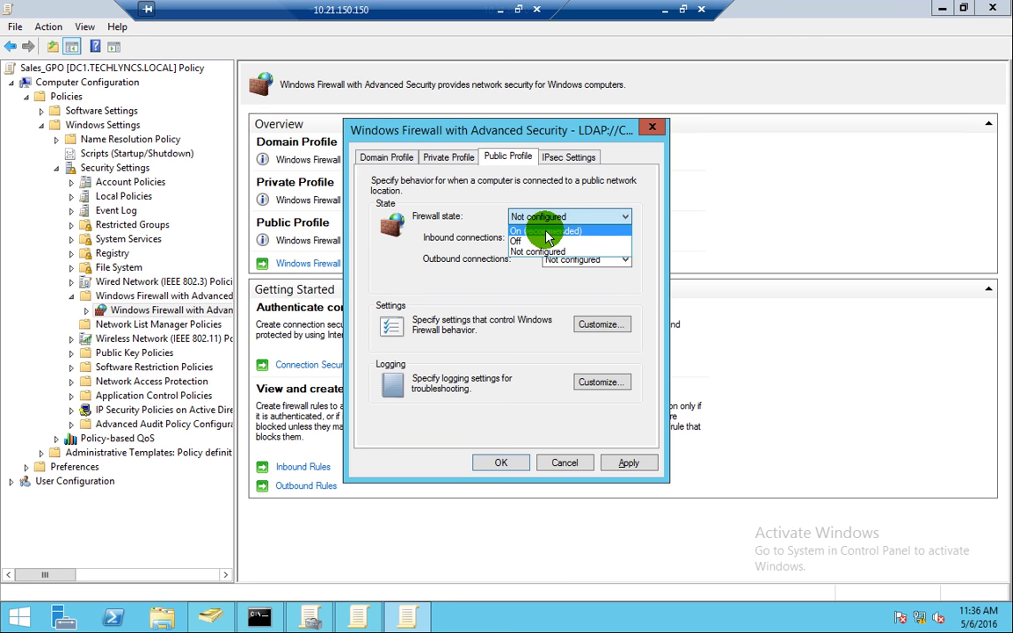
click(548, 231)
Step: Leave Public inbound connections Not configured, review all three profiles, save with OK, and minimize the server session
click(585, 238)
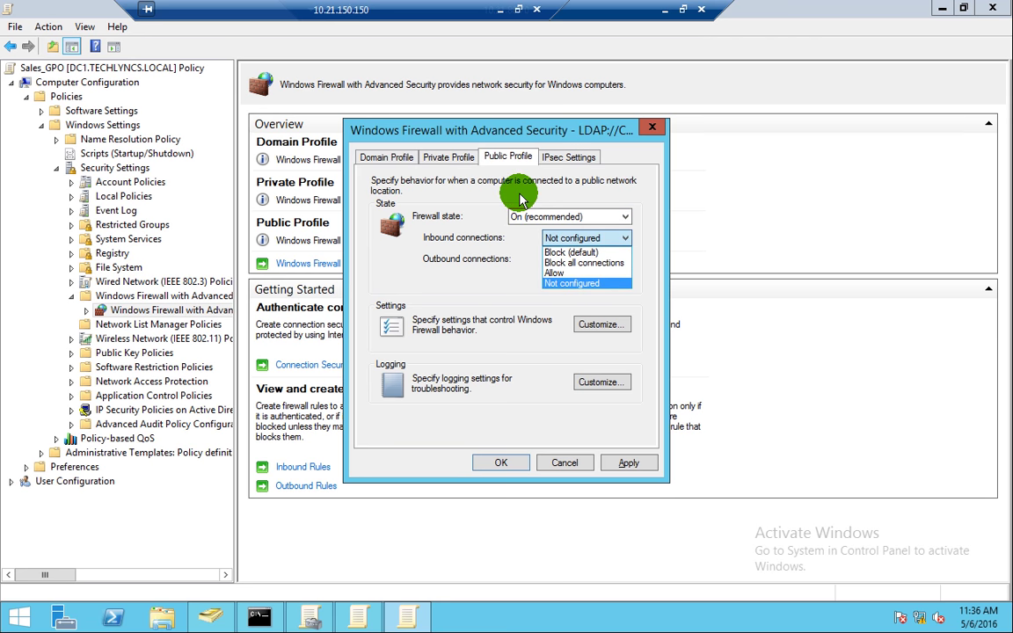
click(517, 197)
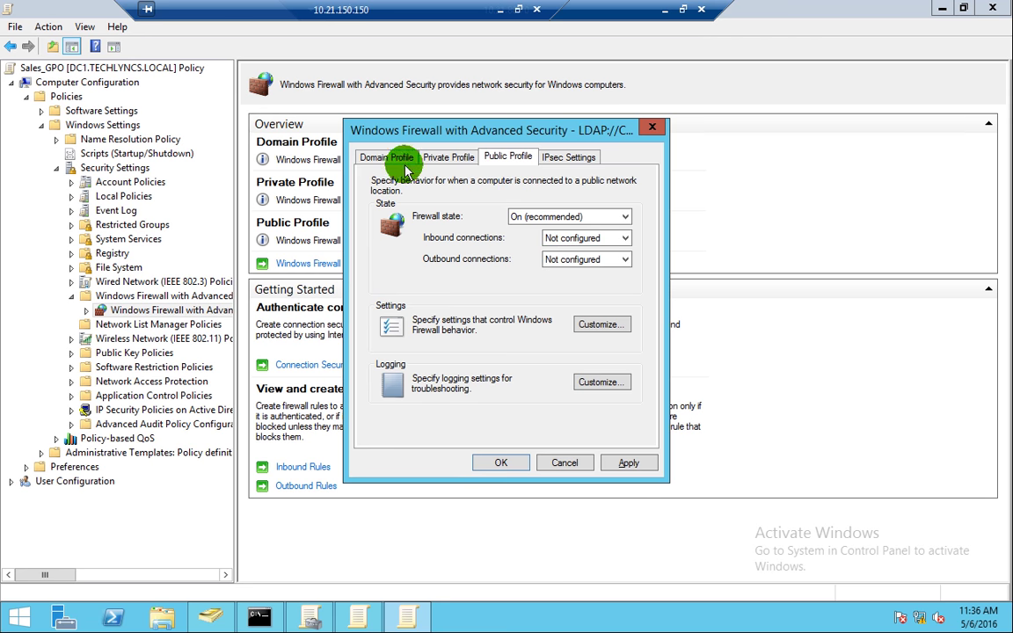
click(392, 158)
click(448, 158)
click(508, 158)
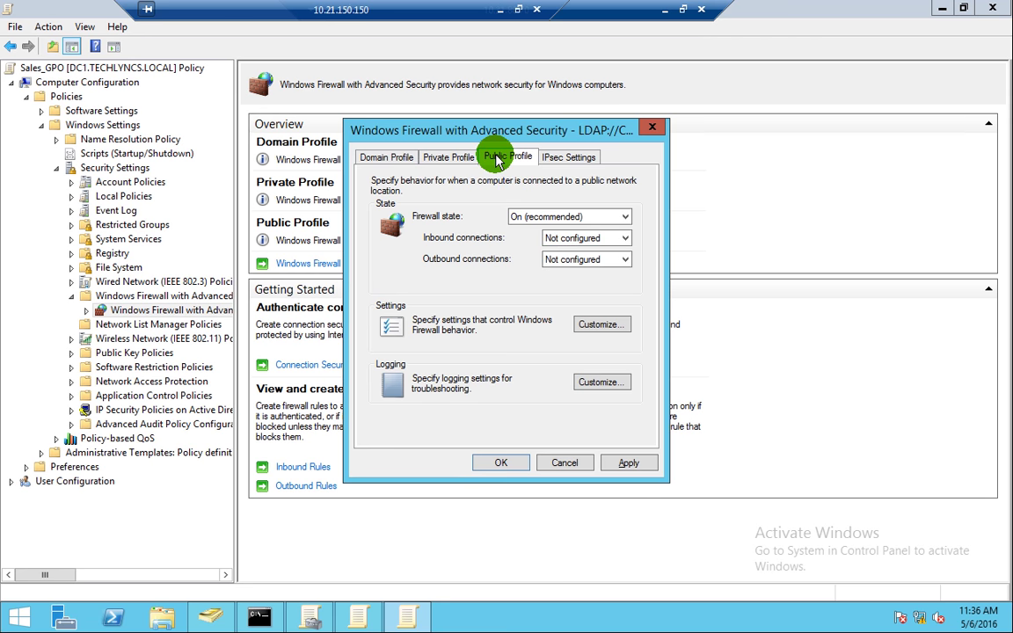
click(503, 463)
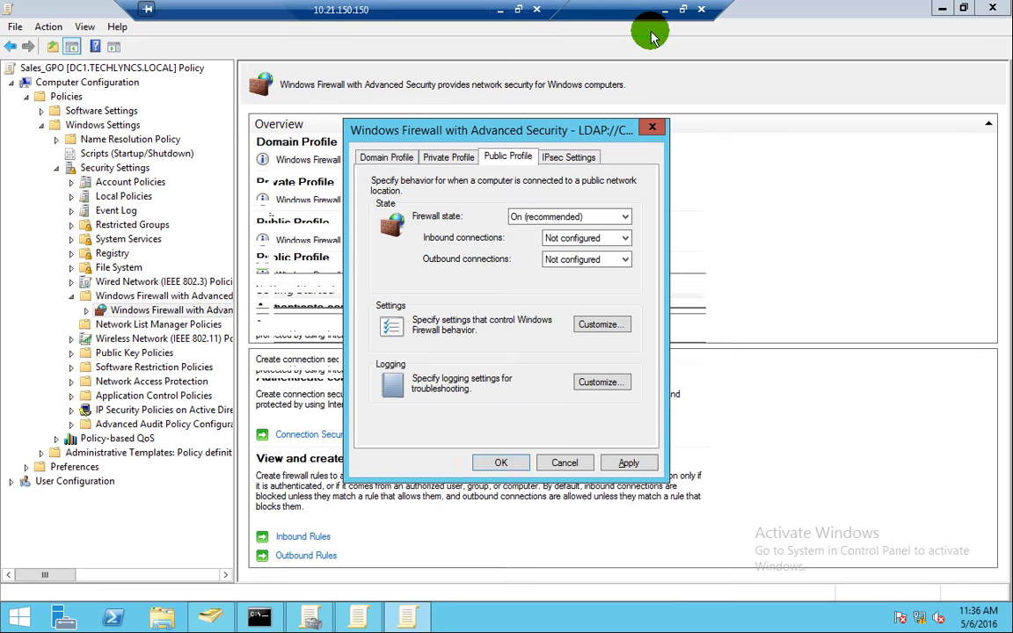
click(666, 14)
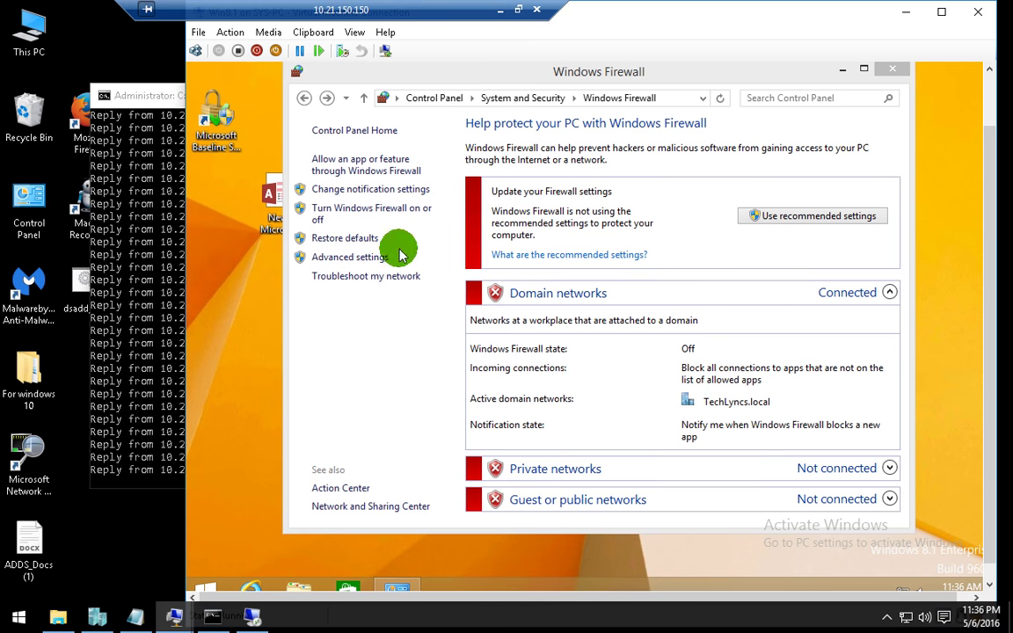
Step: Open Command Prompt via Win+X > Run and run gpupdate /force on the client
right_click(208, 586)
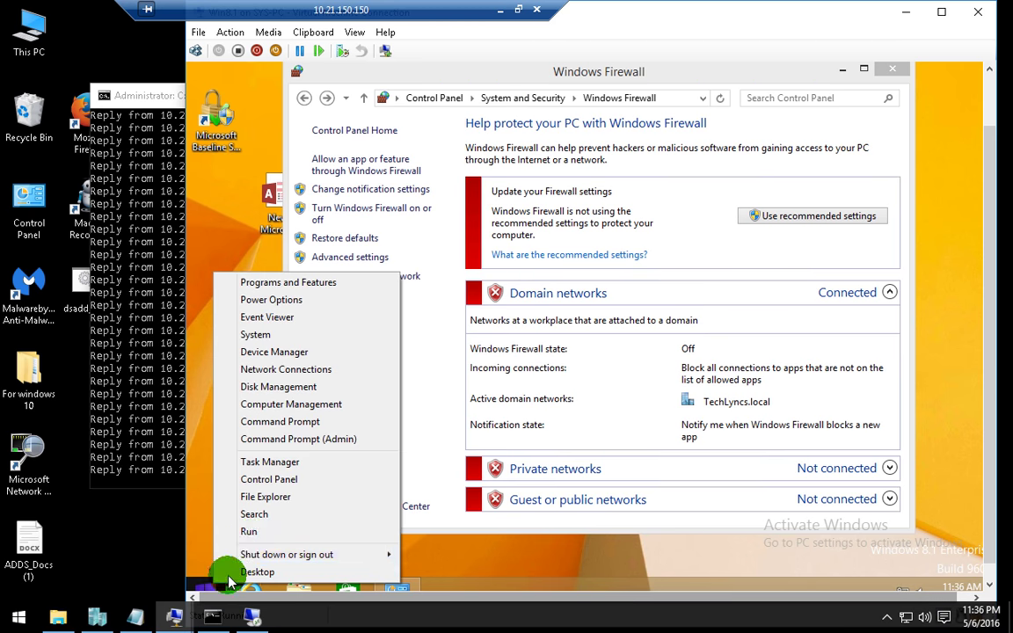
click(252, 535)
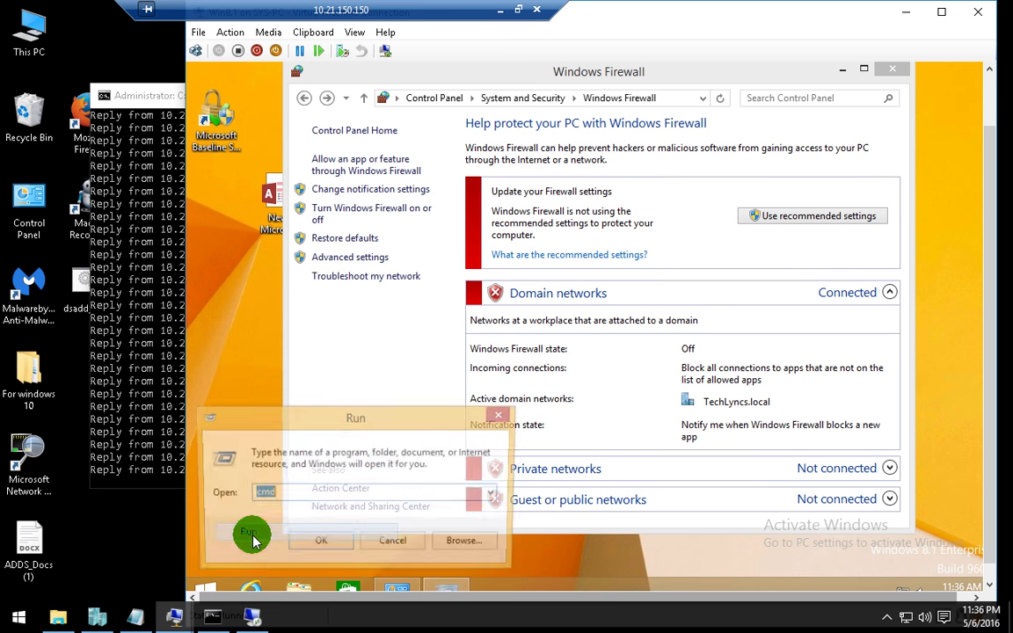
key(Return)
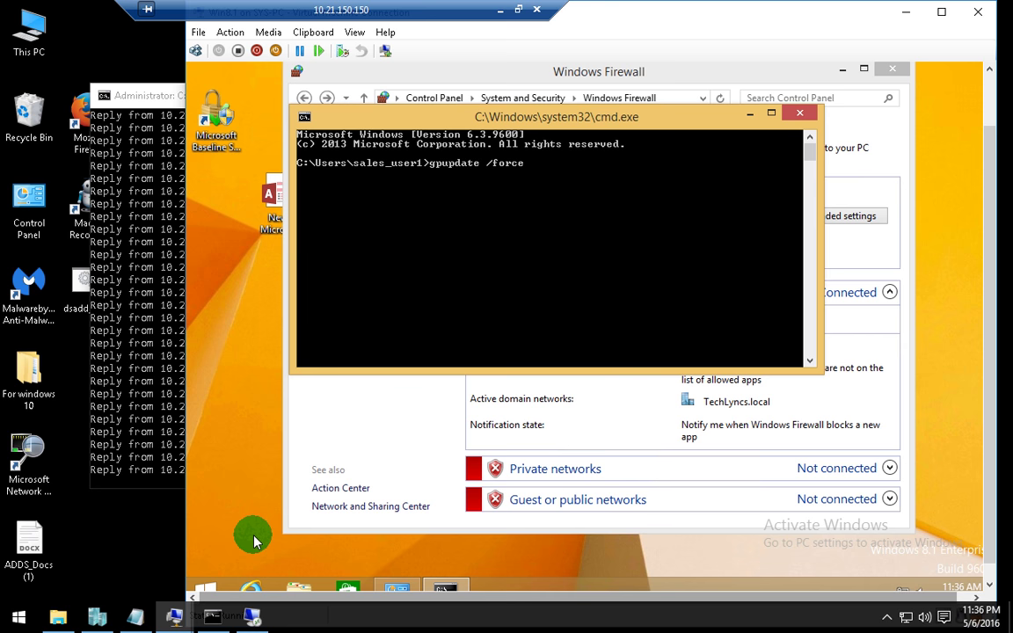
key(Return)
Step: Refresh the Windows Firewall page in Control Panel to show it On, managed by the administrator
drag(594, 127, 631, 428)
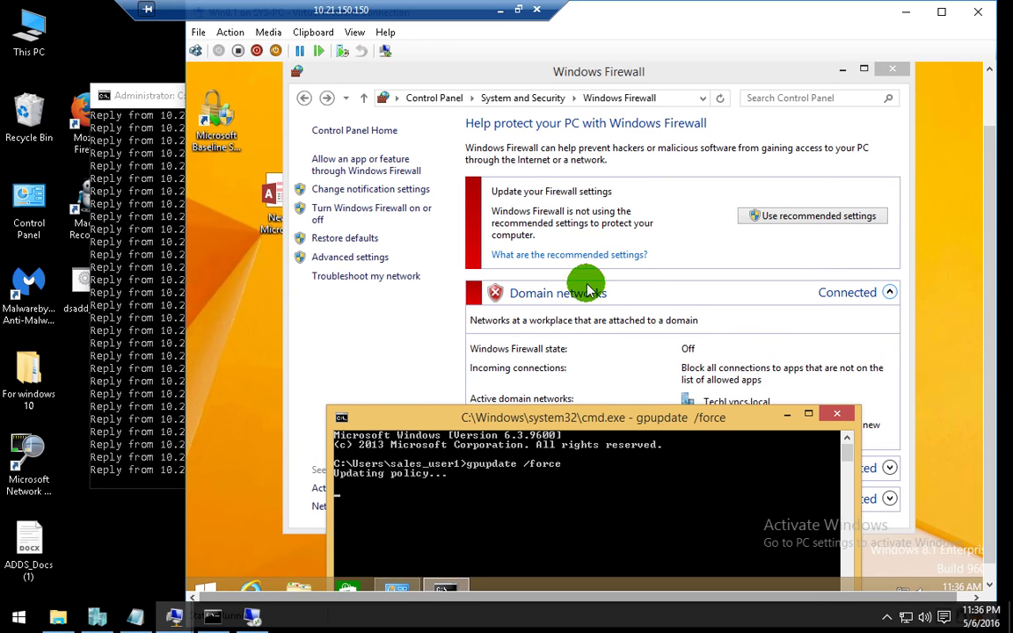
mouse_move(411, 620)
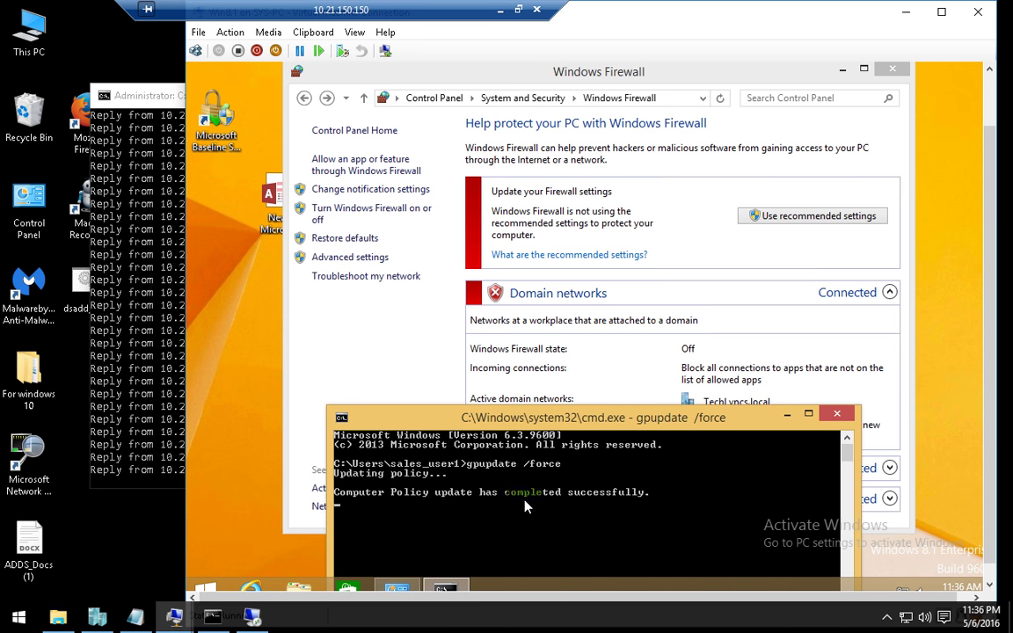
click(306, 99)
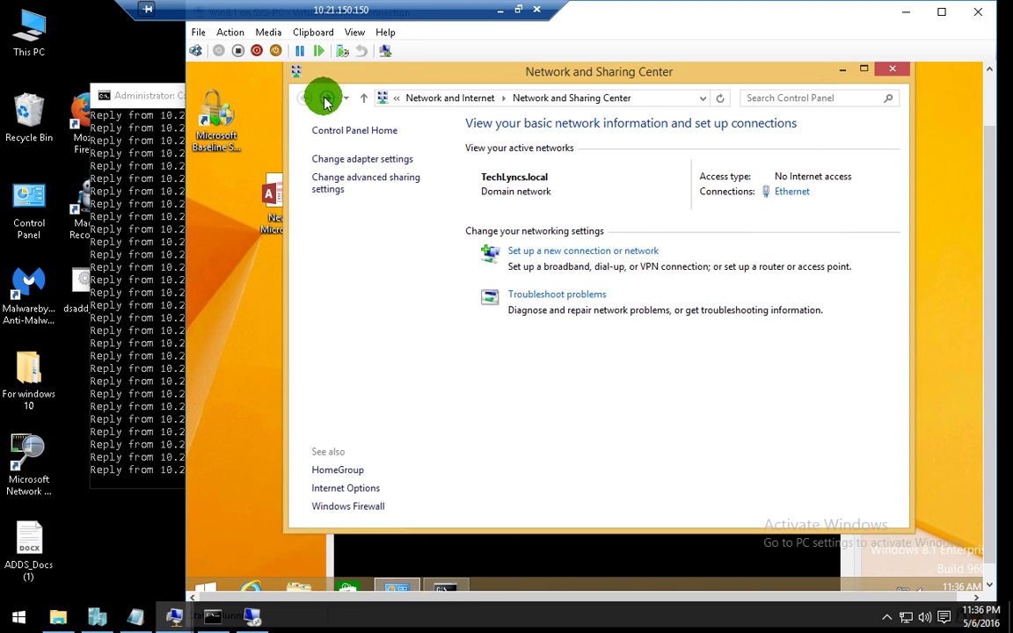
click(328, 100)
click(564, 252)
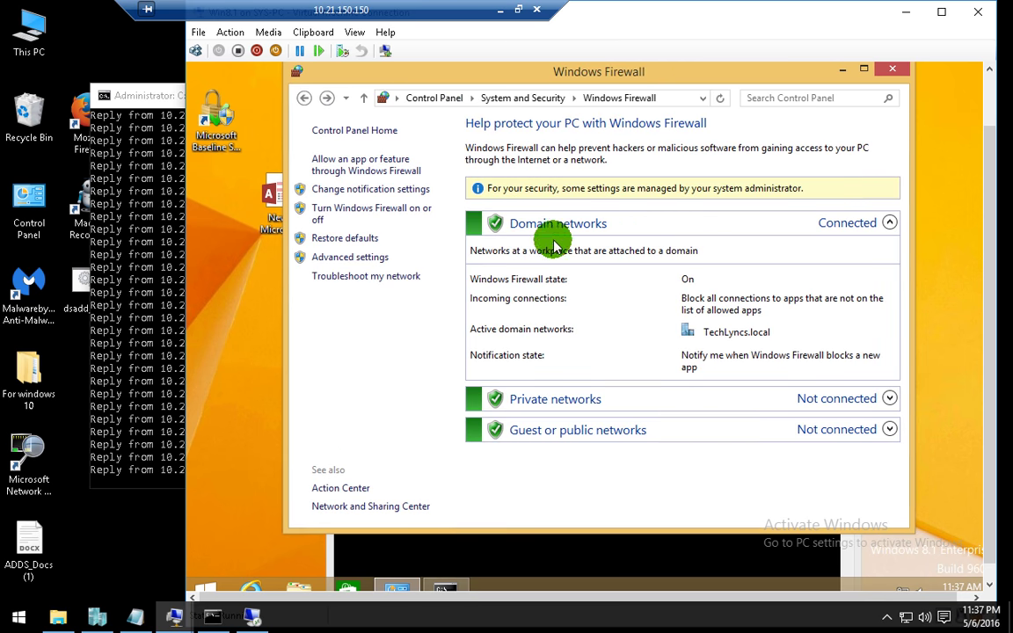
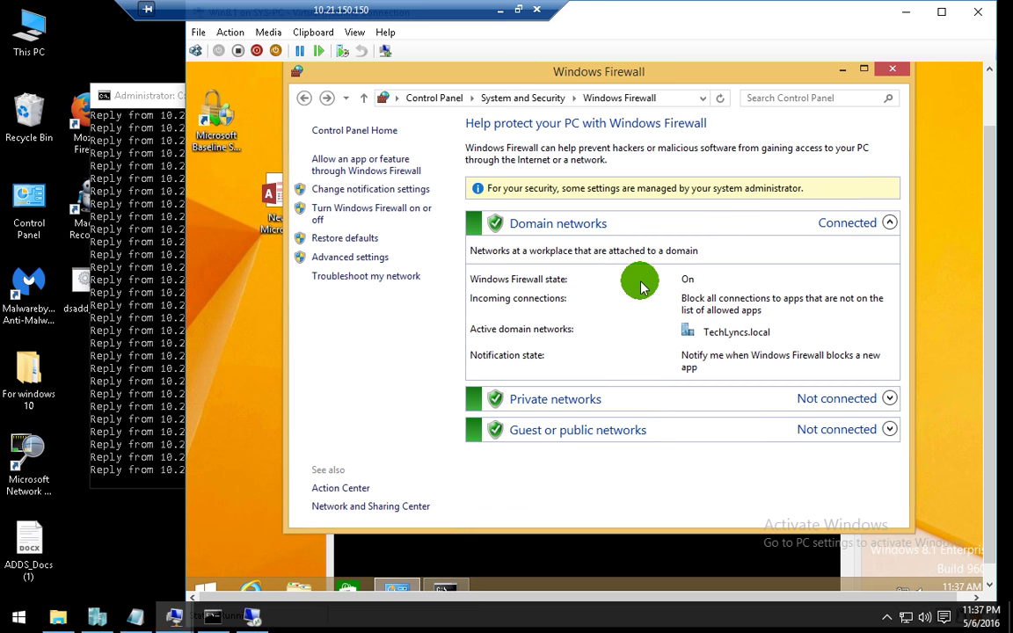
Step: Glance at the firewall on/off settings, then restart the continuous ping to 10.21.60.60
click(343, 217)
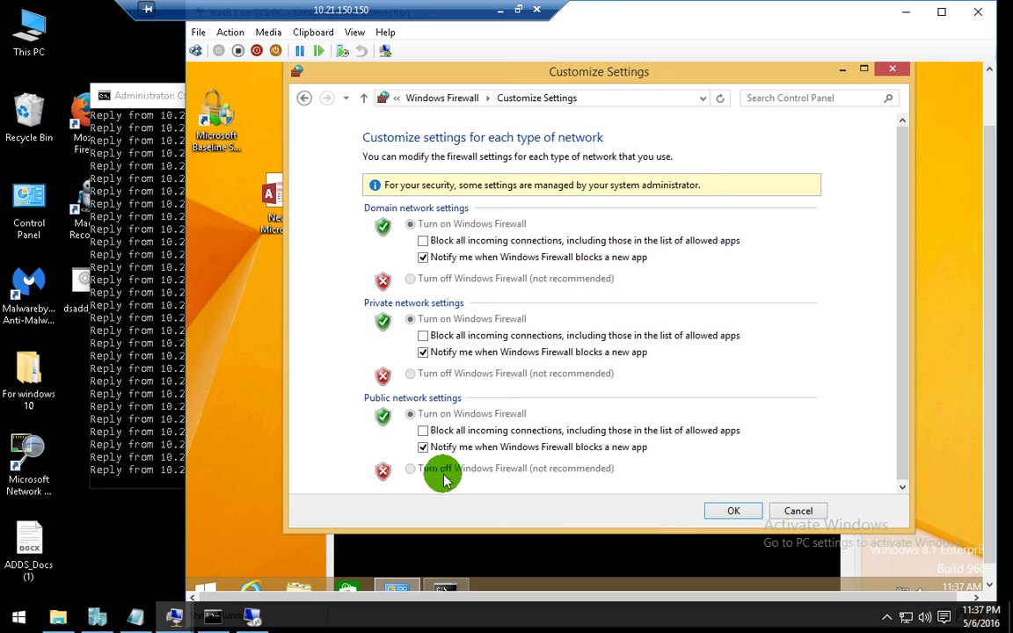
click(760, 512)
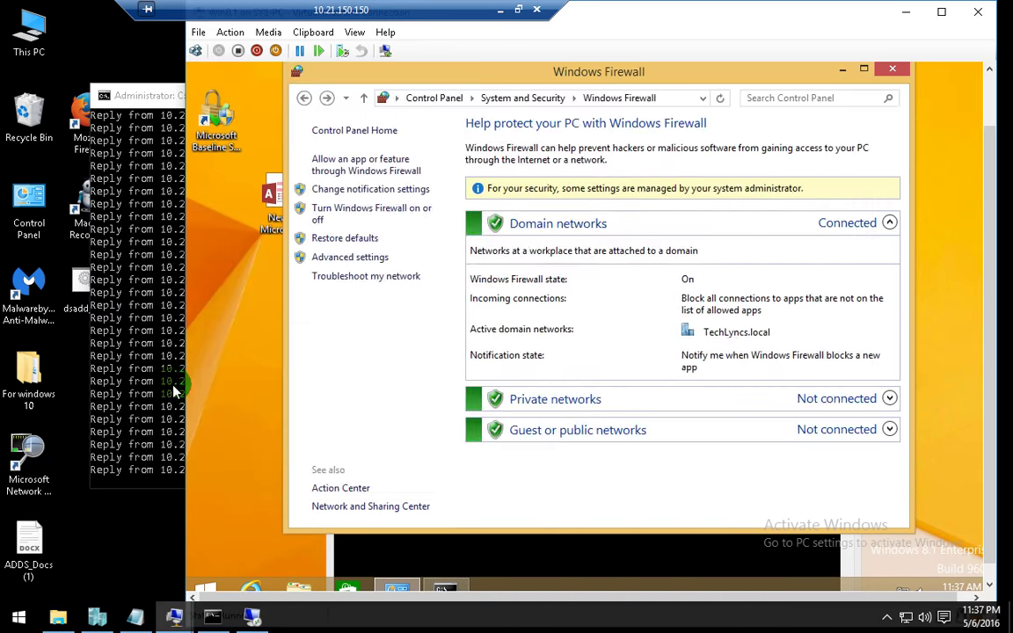
click(154, 346)
drag(384, 369, 396, 381)
key(ctrl+c)
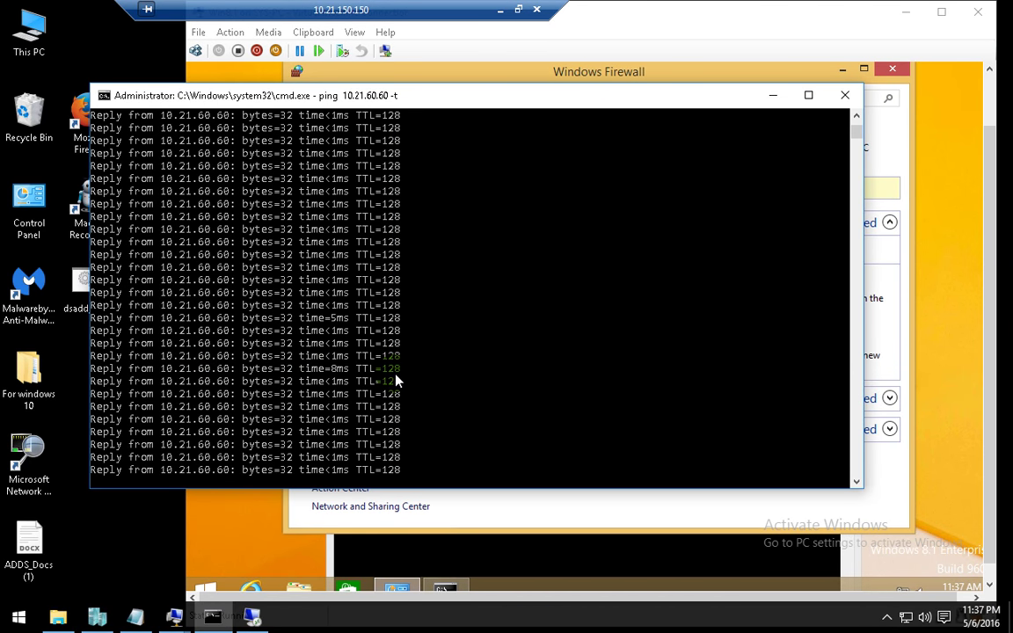
key(ctrl+c)
key(Up)
key(Return)
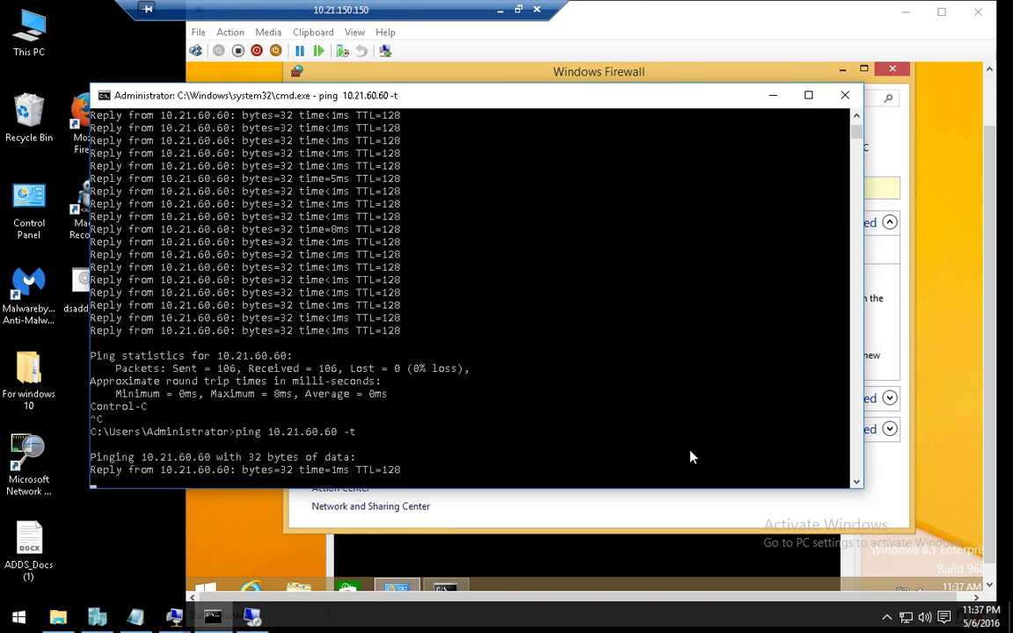
Step: Restore Windows Firewall to its default settings and confirm the reset
click(894, 139)
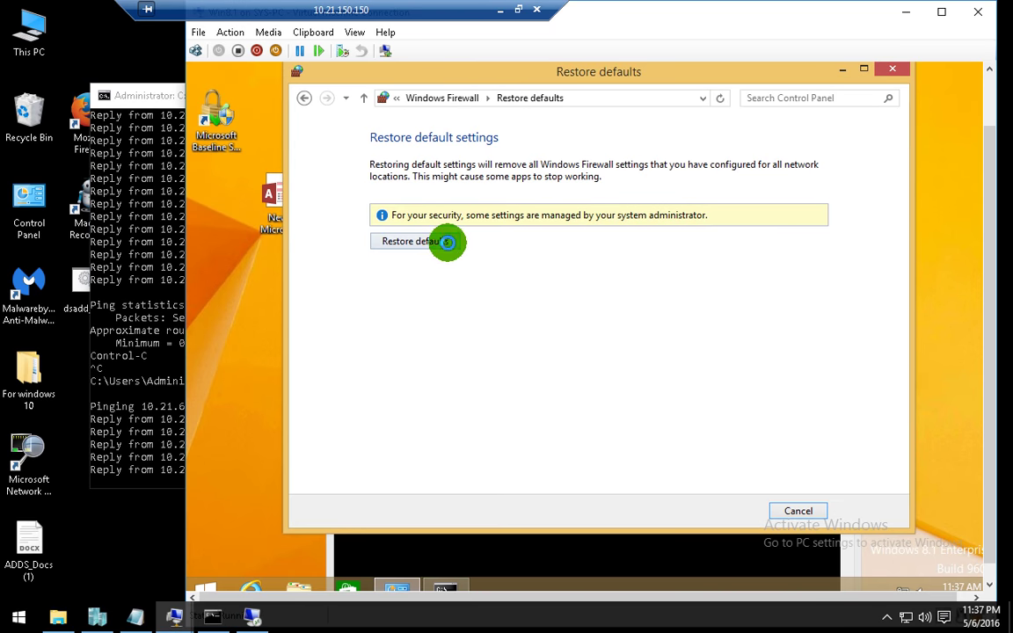
click(446, 242)
click(669, 384)
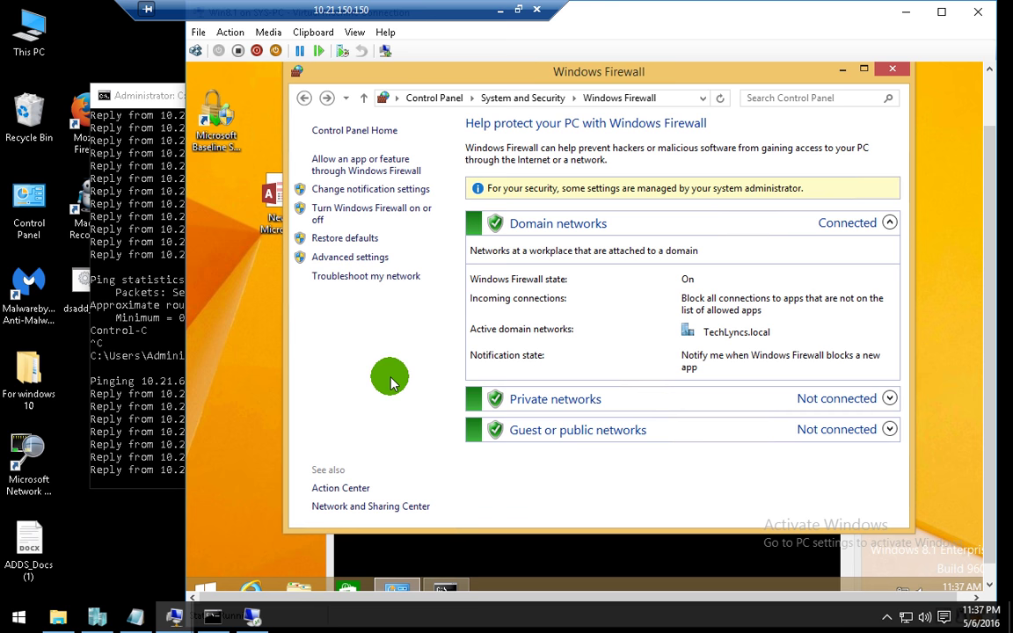
click(498, 10)
click(854, 615)
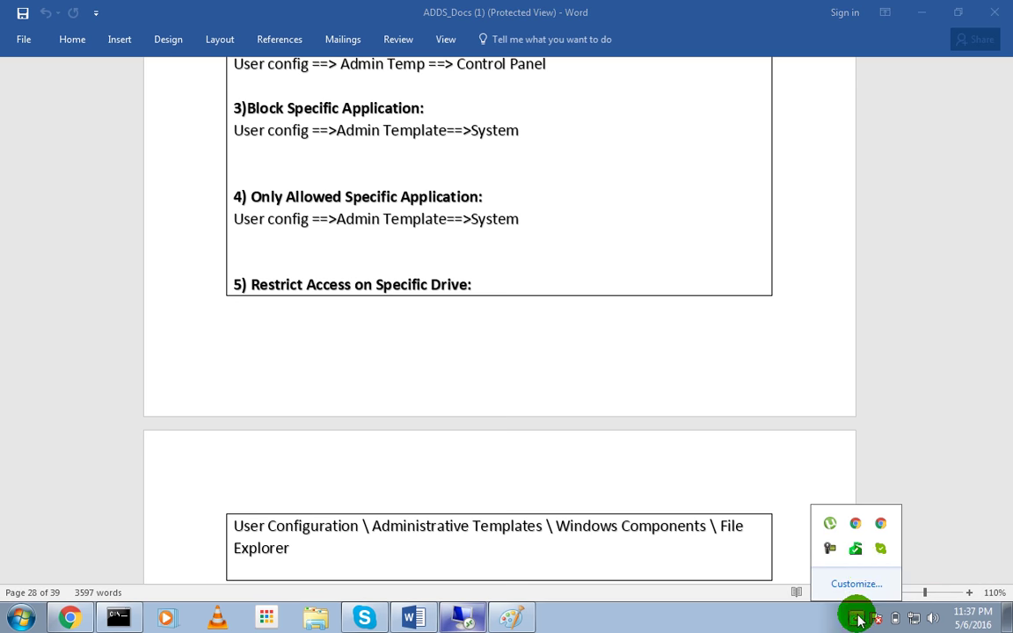
click(830, 528)
click(899, 543)
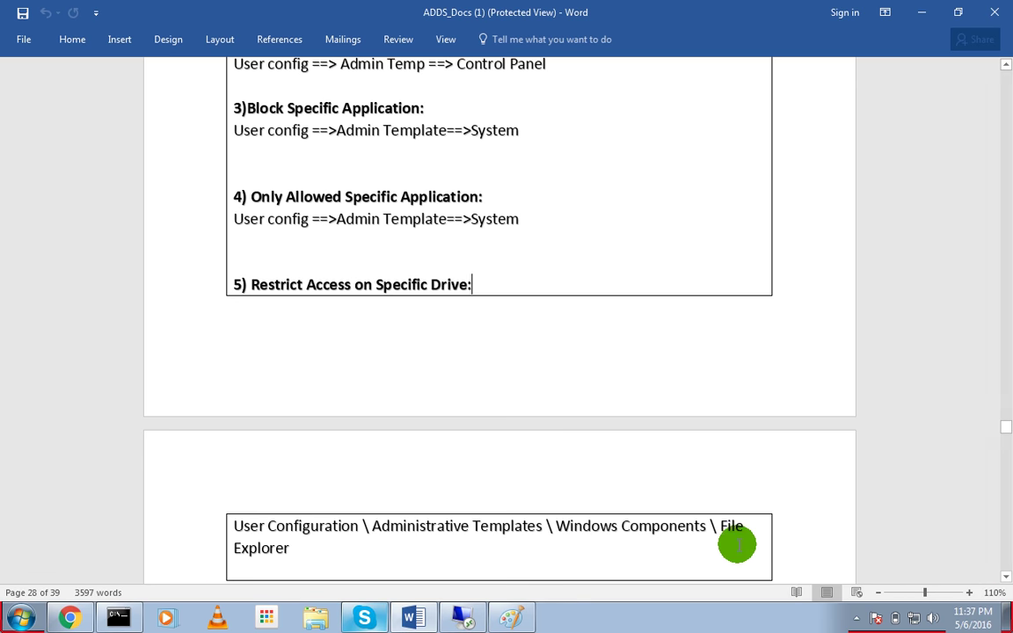
click(475, 607)
click(769, 95)
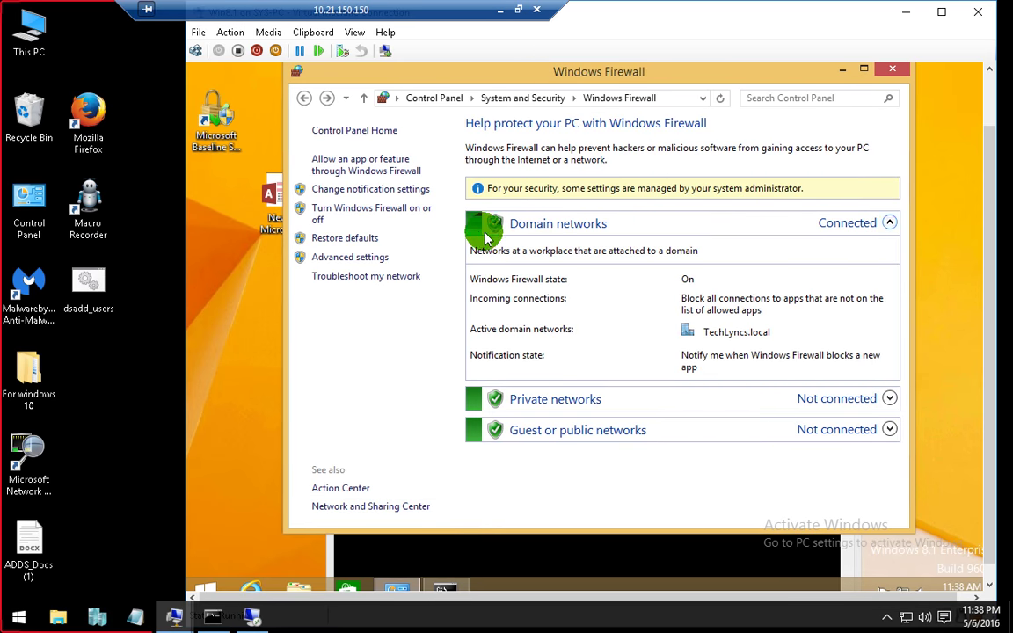
Step: Check the firewall on/off settings and confirm the ping to 10.21.60.60 now times out
click(369, 208)
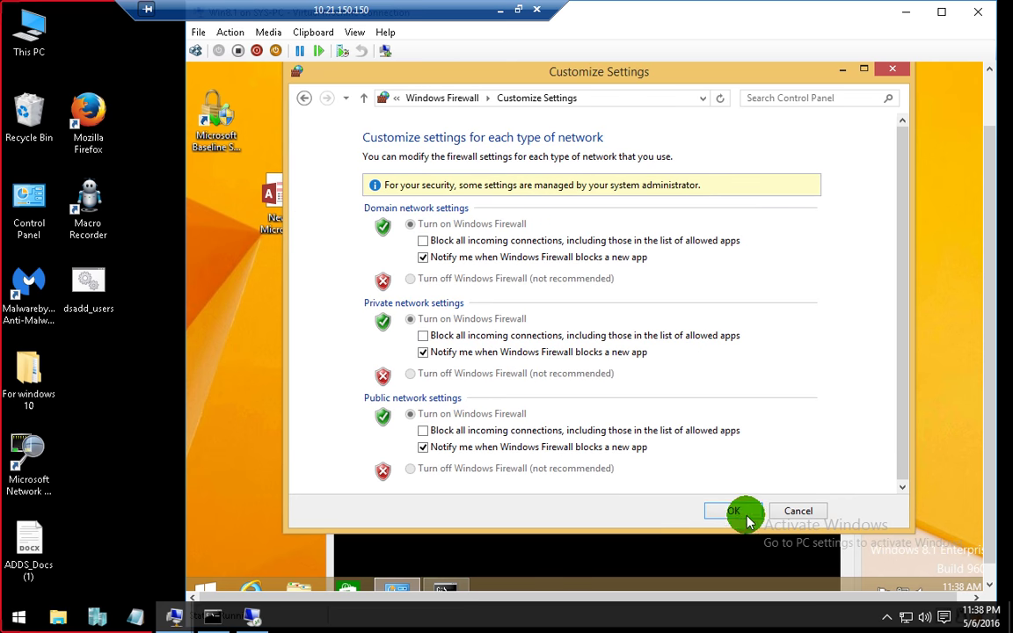
click(795, 511)
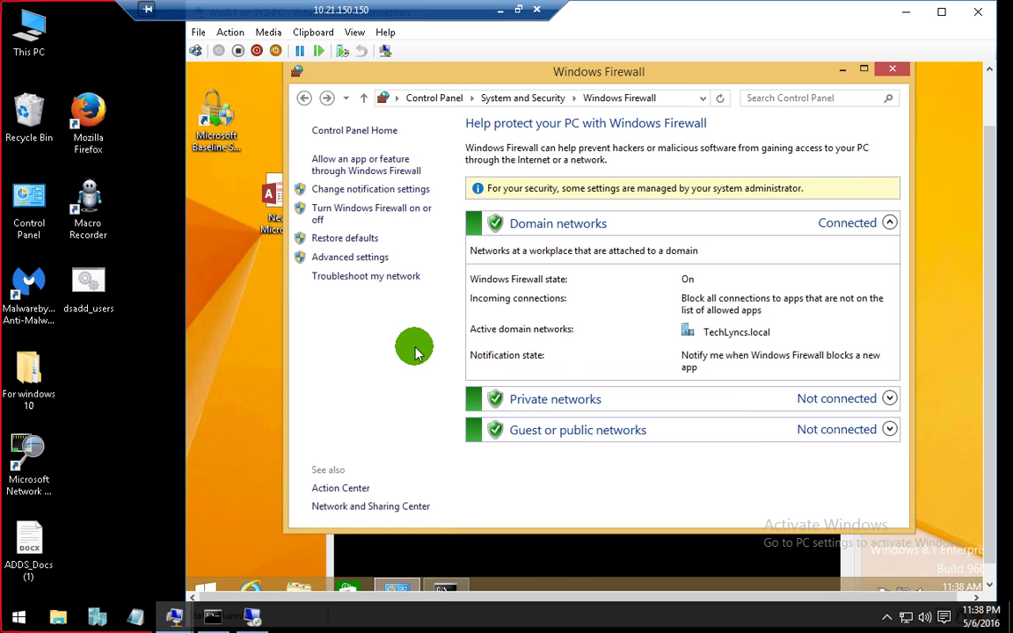
click(215, 617)
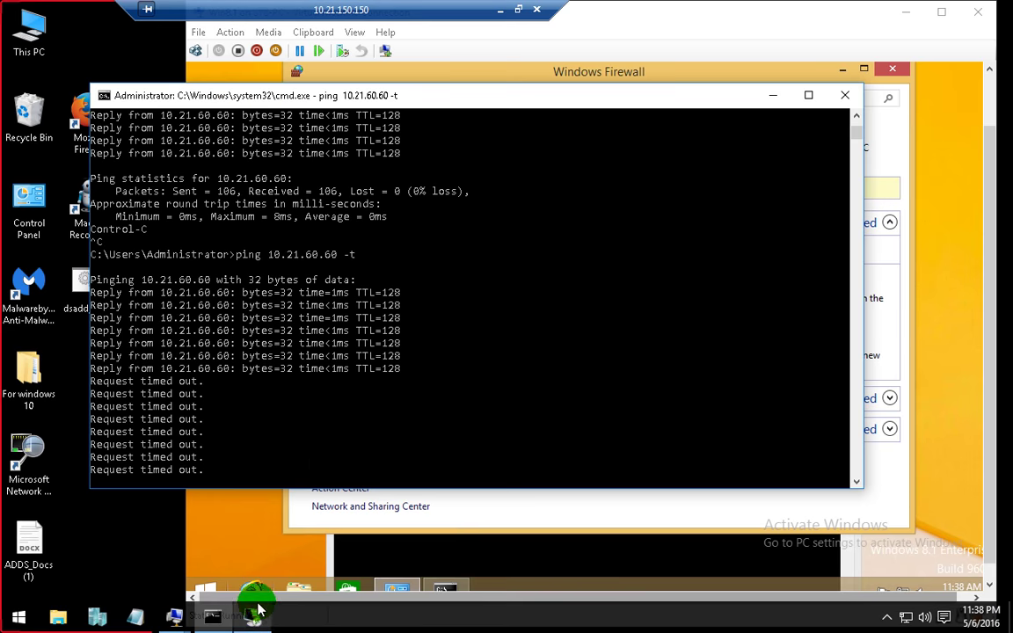
click(295, 419)
click(382, 367)
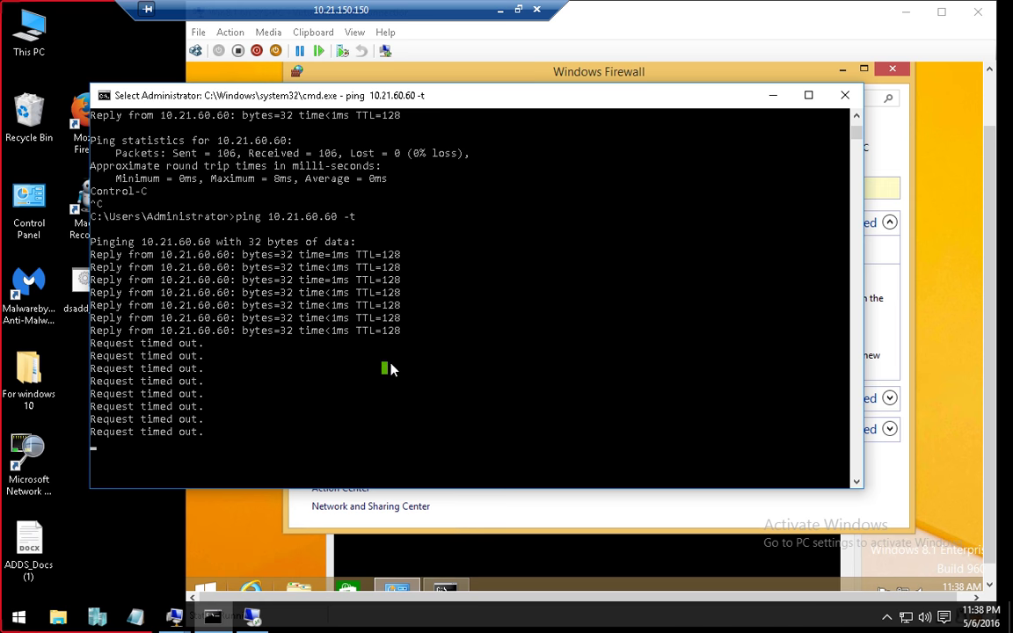
click(376, 261)
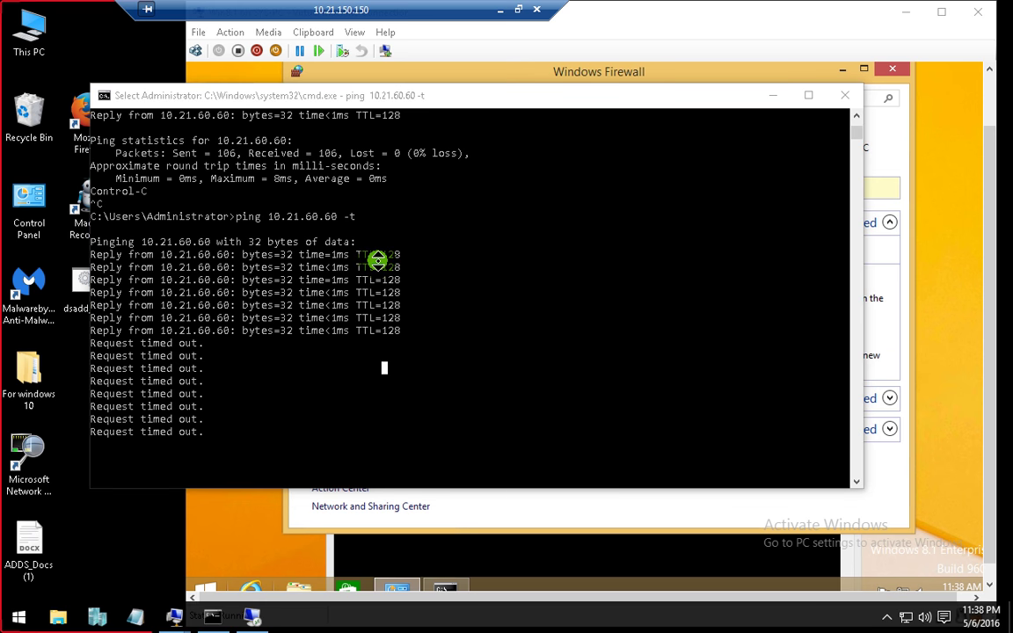
drag(377, 261, 376, 278)
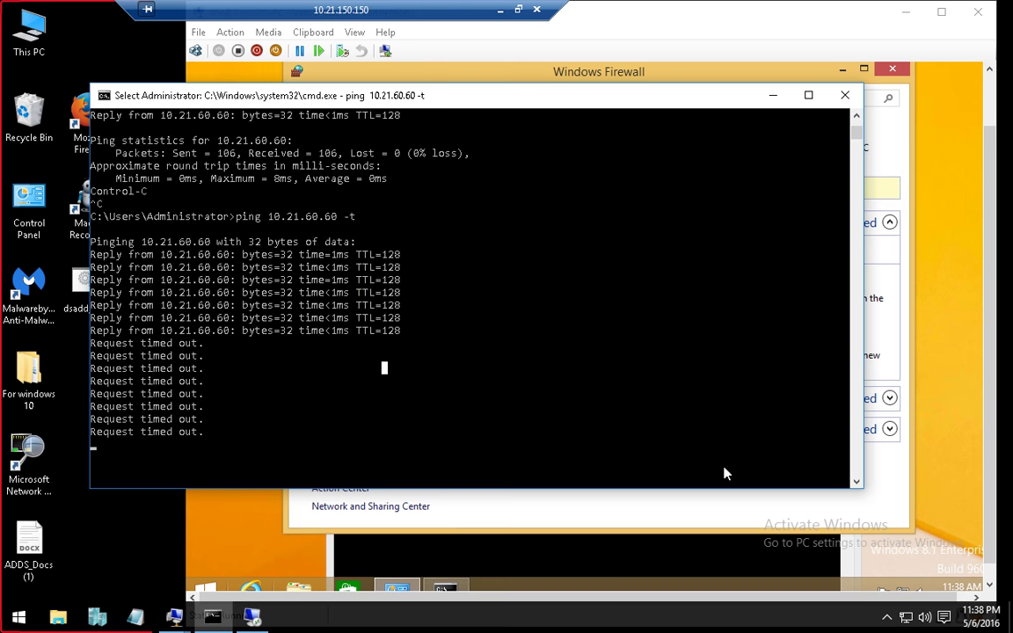
Step: Compare the firewall and ping windows, then switch to the Group Policy editor session
click(719, 515)
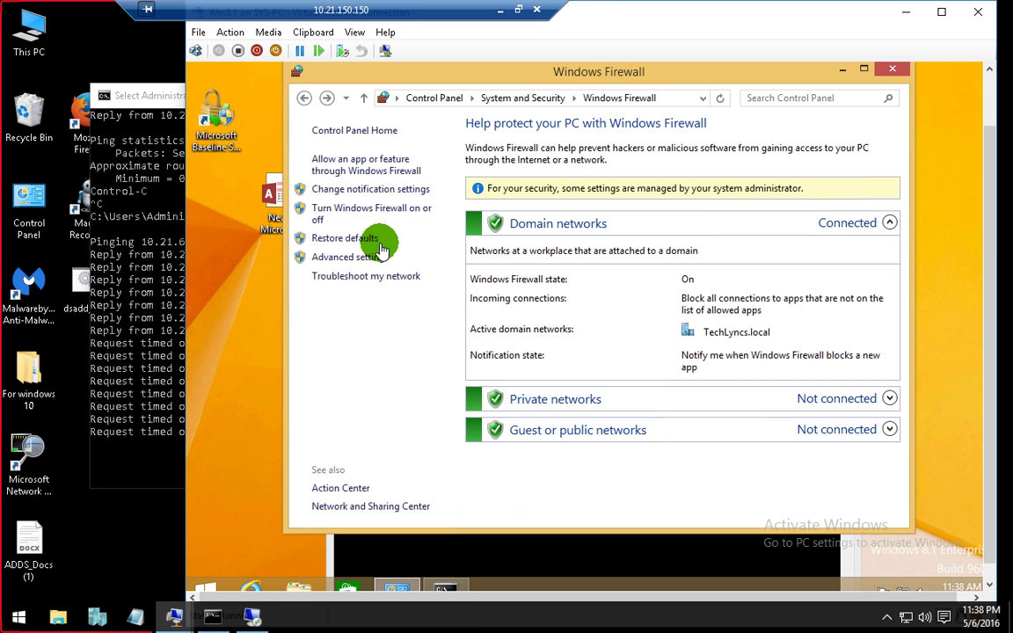
click(162, 248)
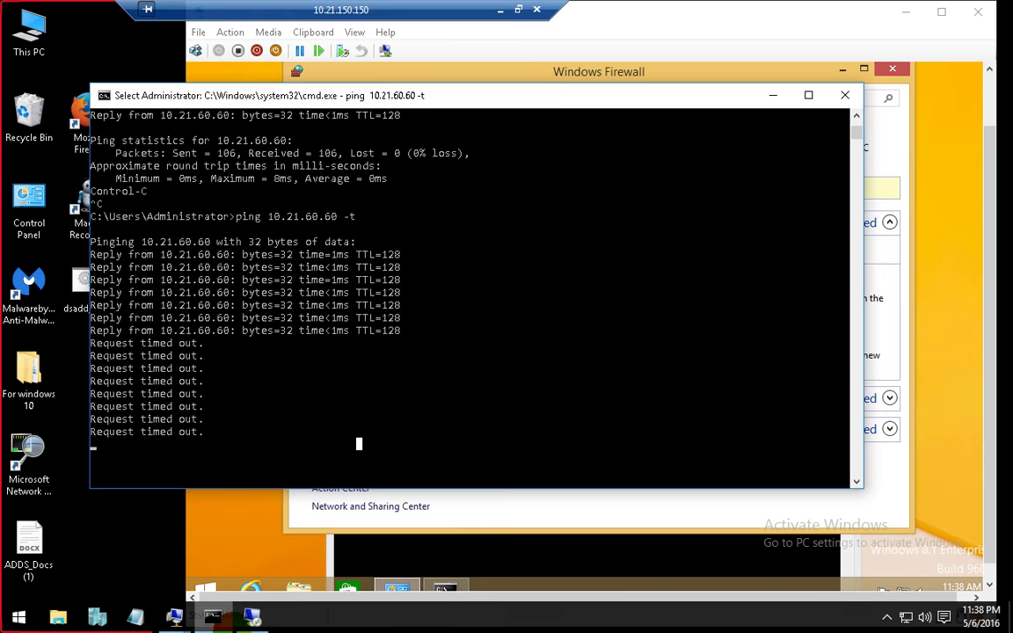
click(252, 617)
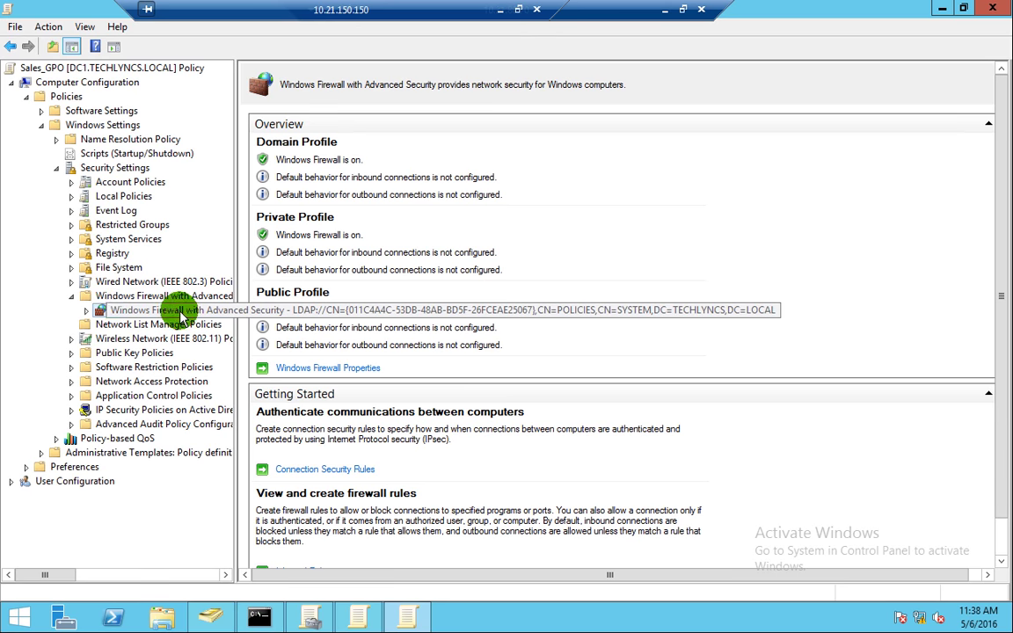
Step: Start a custom inbound rule in Sales_GPO with protocol type ICMPv4
click(86, 311)
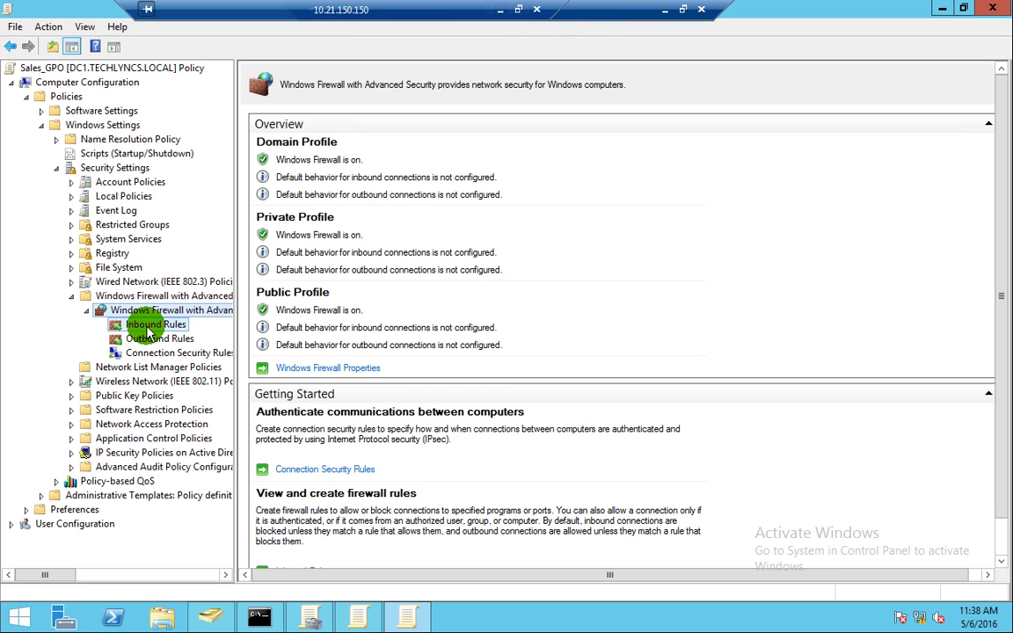
right_click(162, 331)
key(Escape)
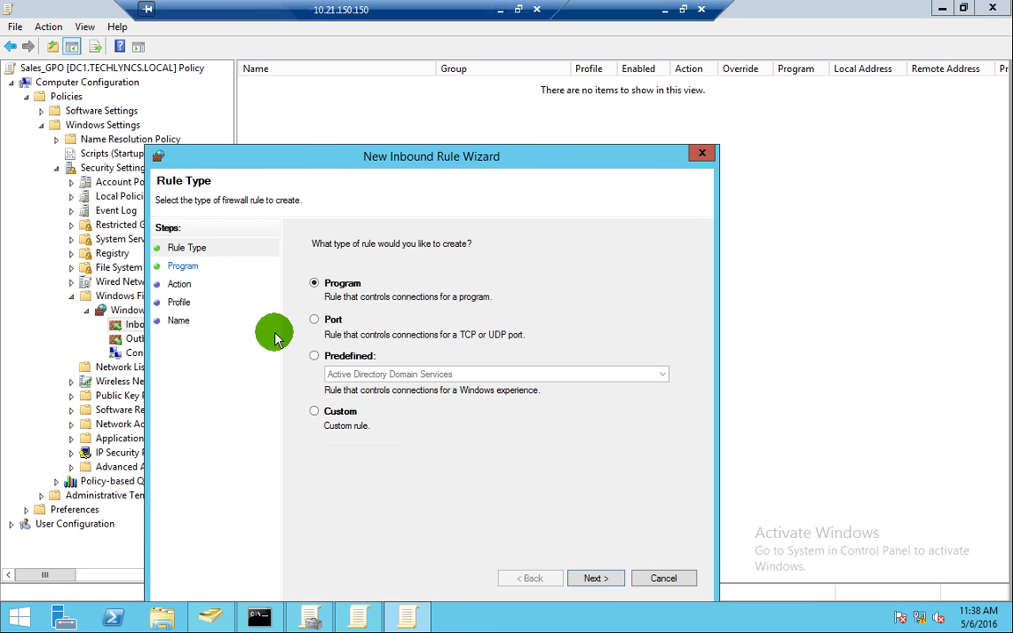
click(345, 411)
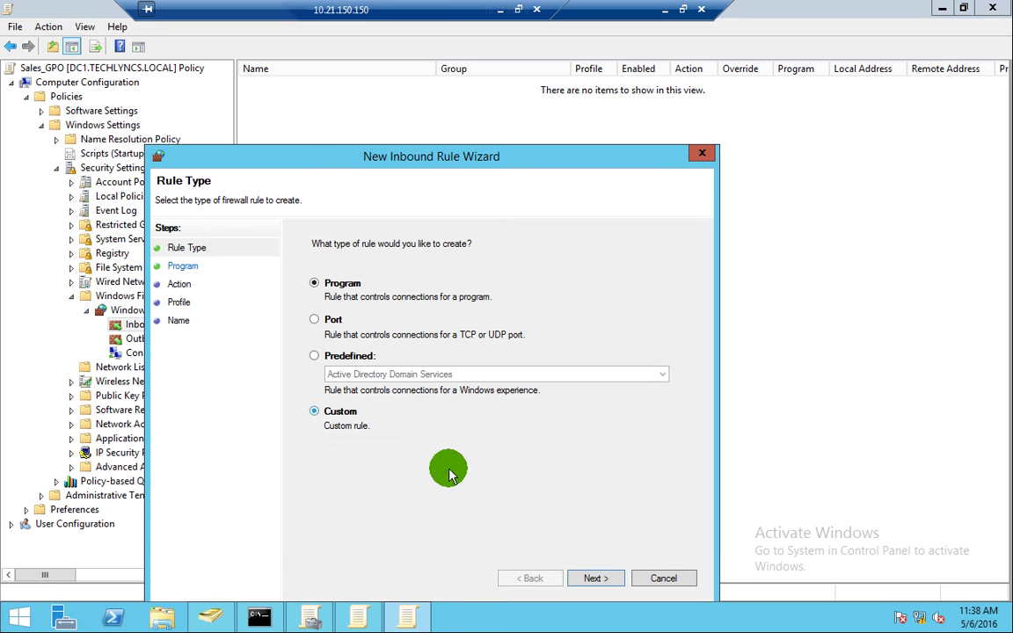
click(595, 578)
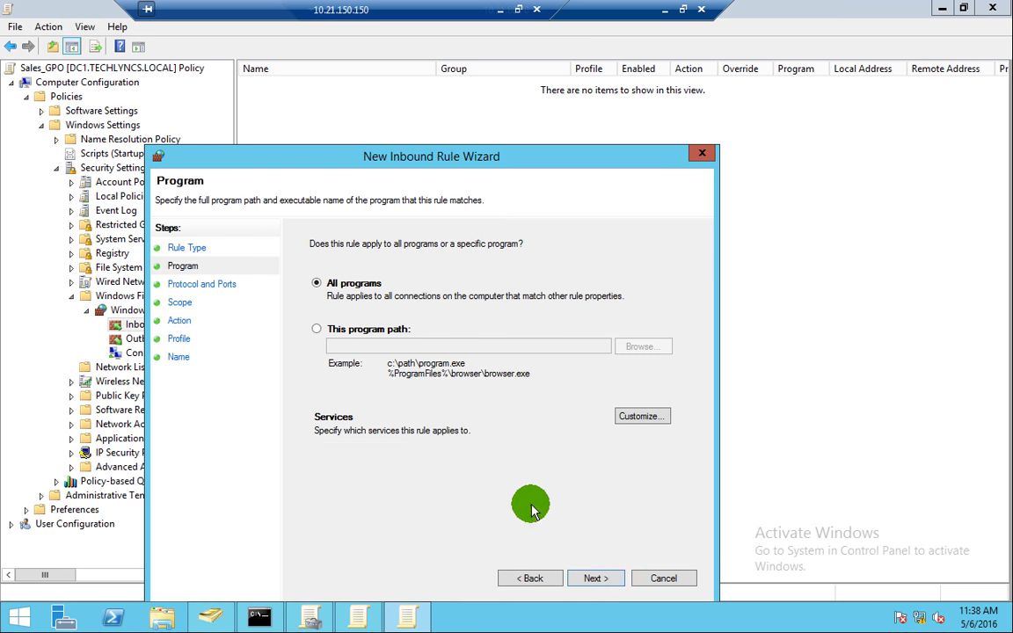
click(596, 579)
click(415, 287)
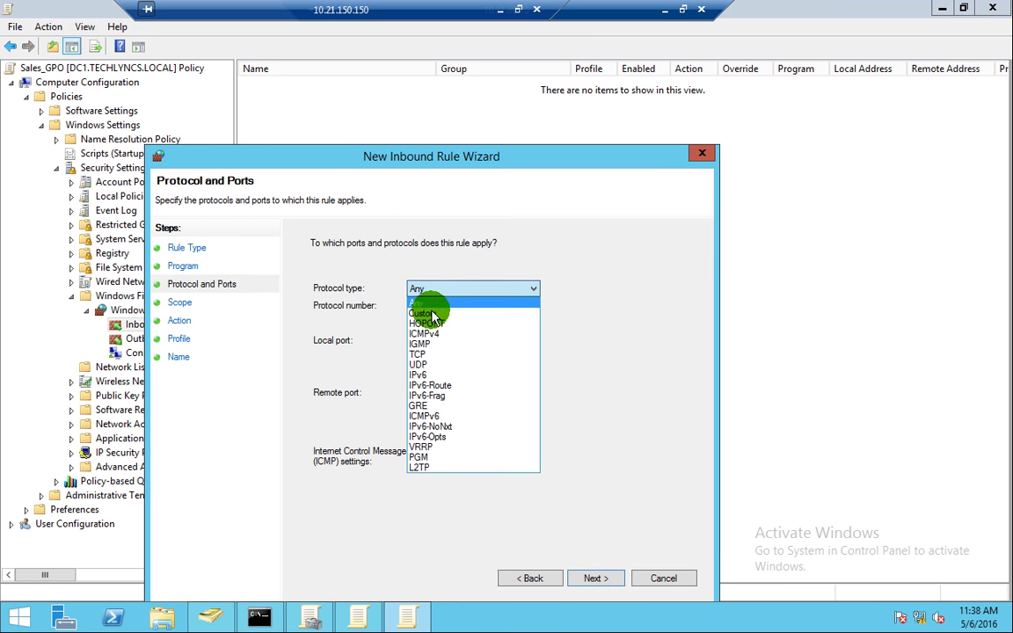
click(437, 334)
Step: Keep default scope, Allow action and all profiles, and finish the rule as 'Ping Allow'
click(595, 578)
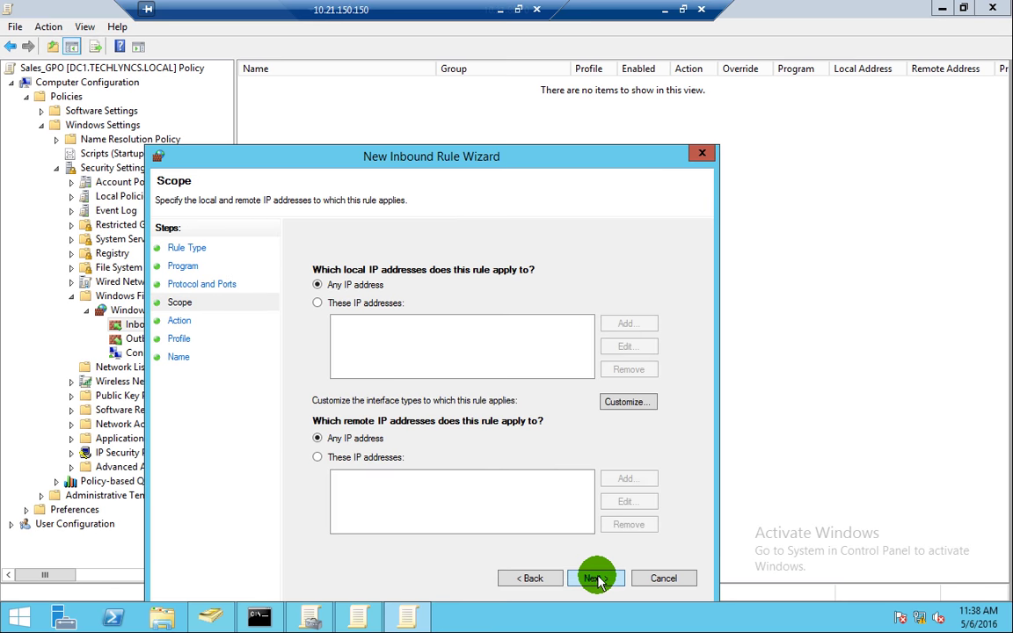
click(596, 578)
click(596, 579)
click(597, 579)
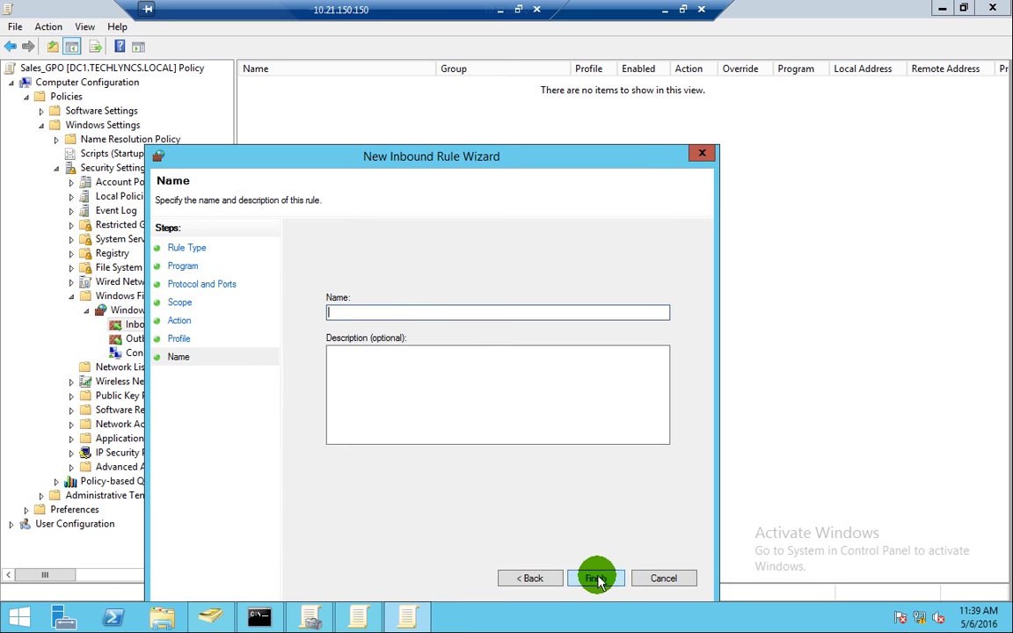
click(548, 578)
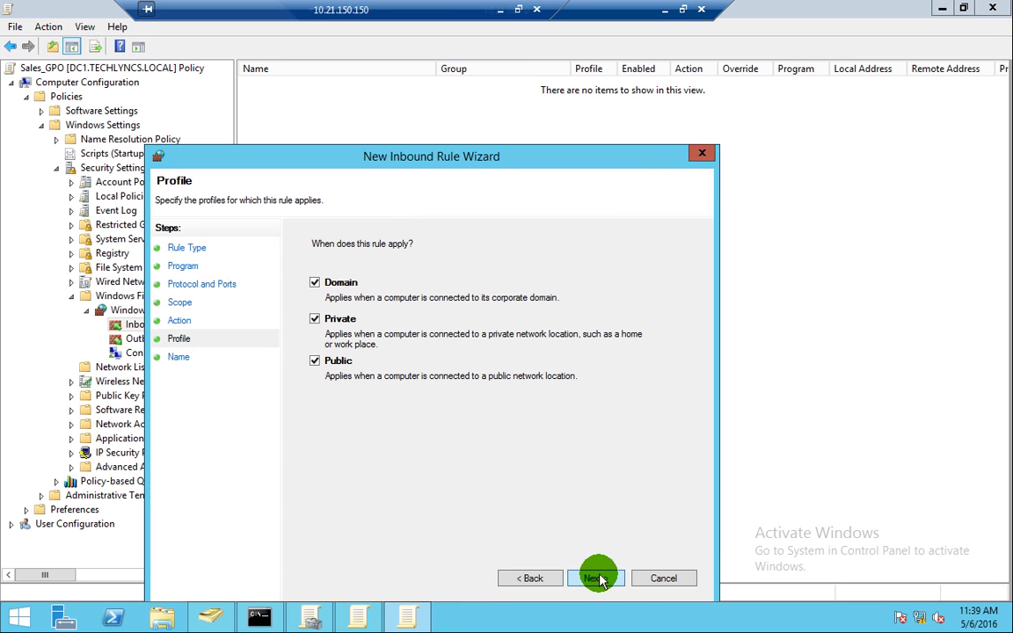
click(596, 579)
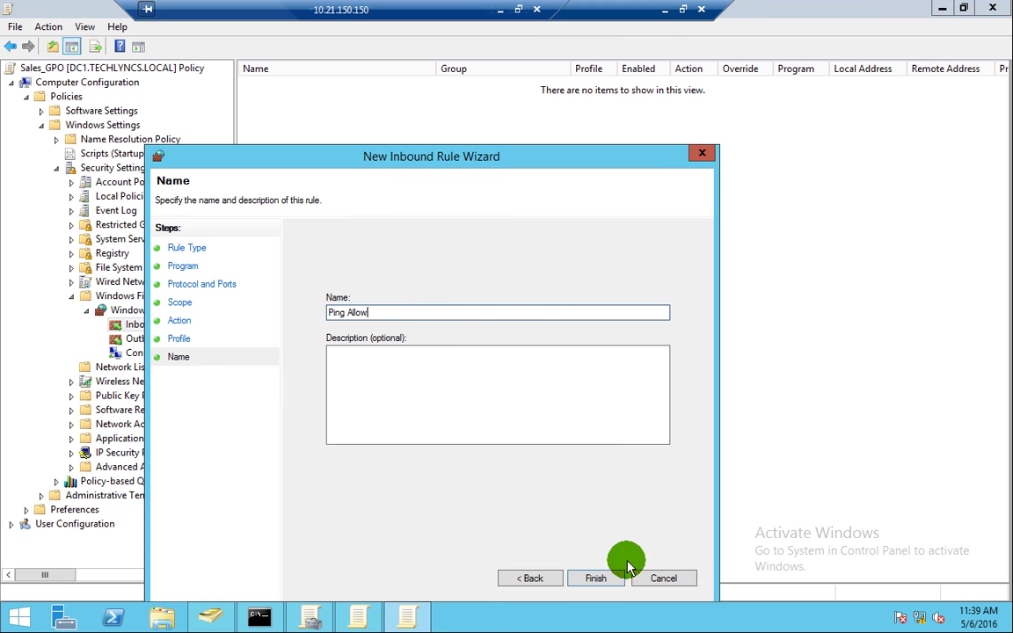
click(598, 578)
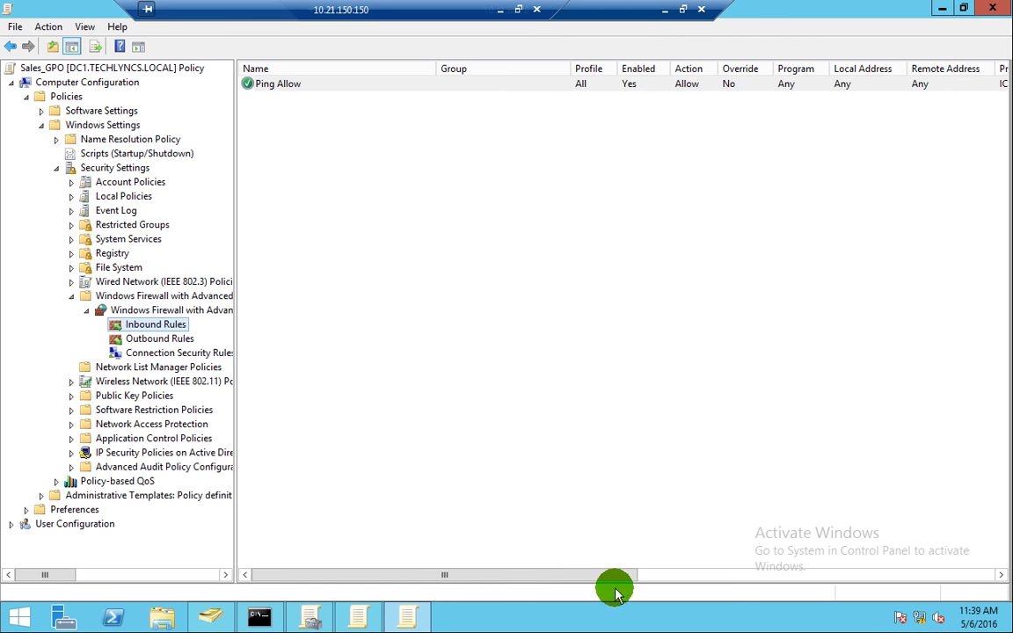
click(665, 10)
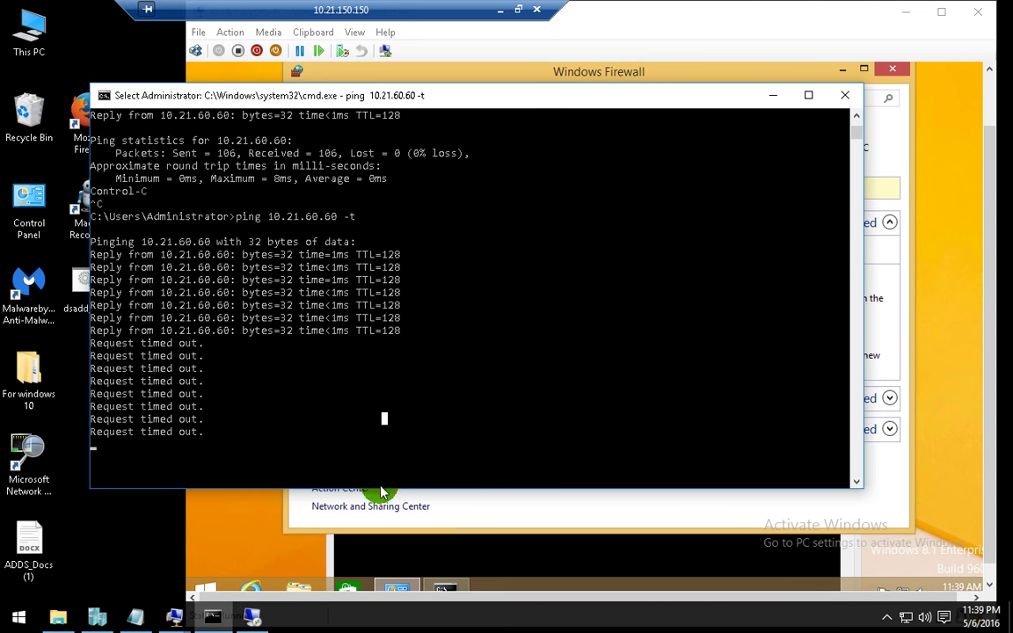
Step: Rerun gpupdate /force on the client to pull the updated Sales_GPO policy
click(459, 572)
key(Up)
key(Return)
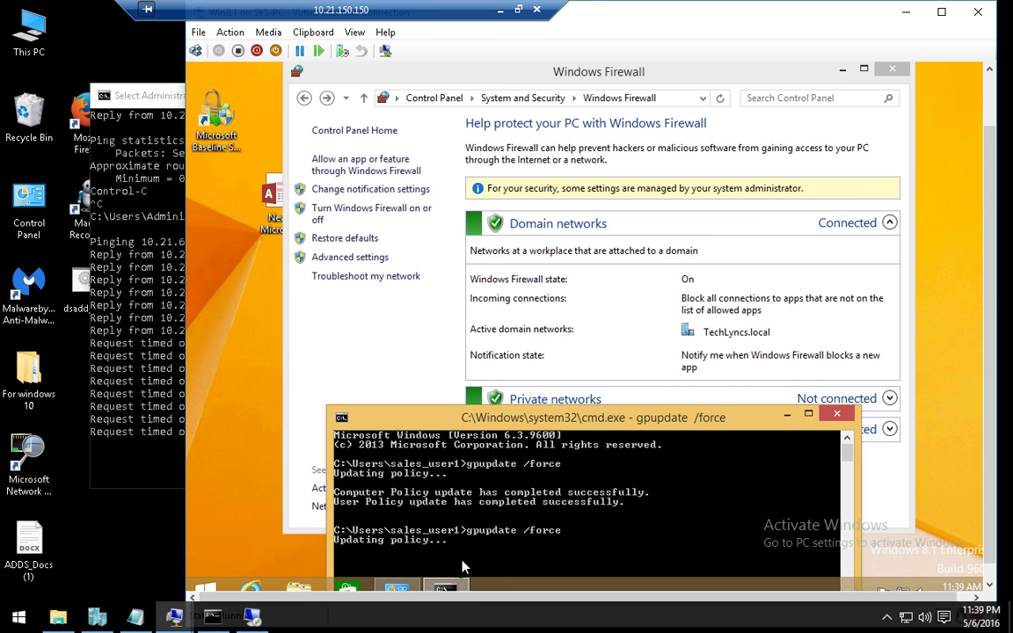
click(150, 397)
click(522, 545)
Step: Open the client's advanced firewall Inbound Rules and locate the Ping Allow rule
click(390, 269)
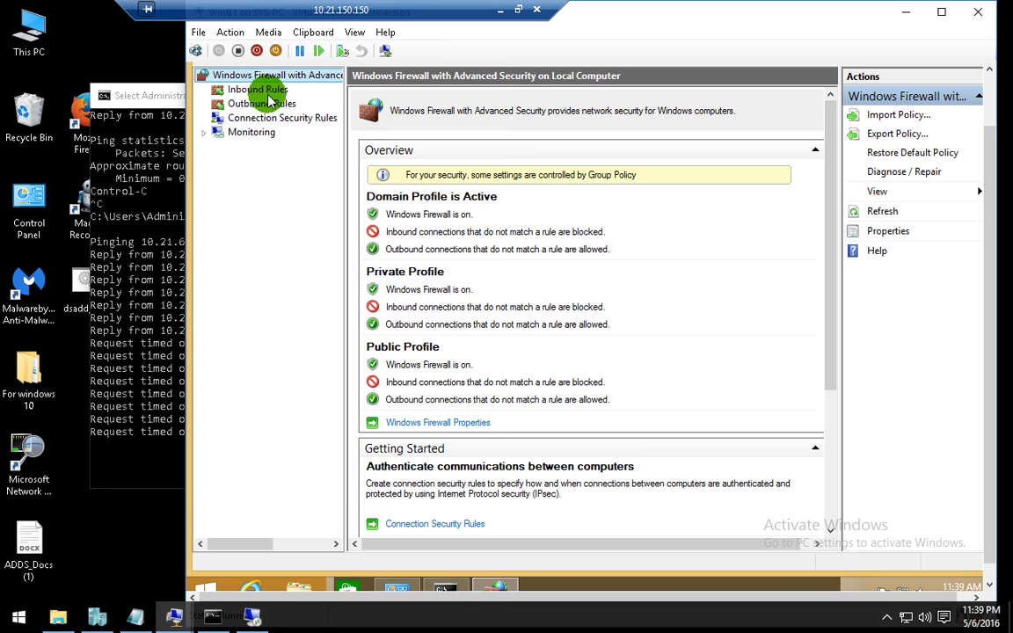
click(268, 97)
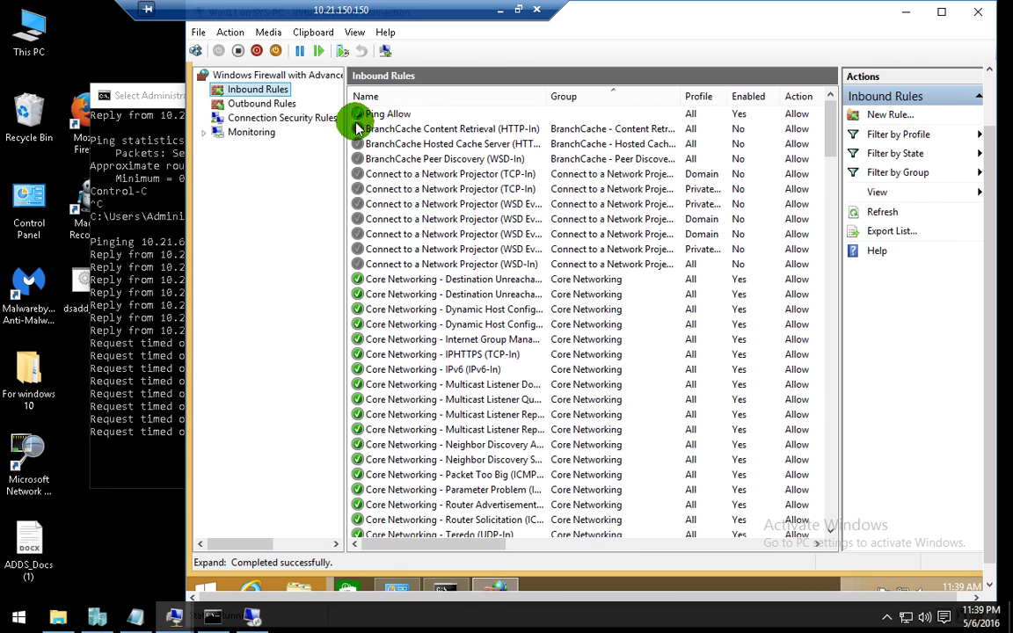
click(388, 113)
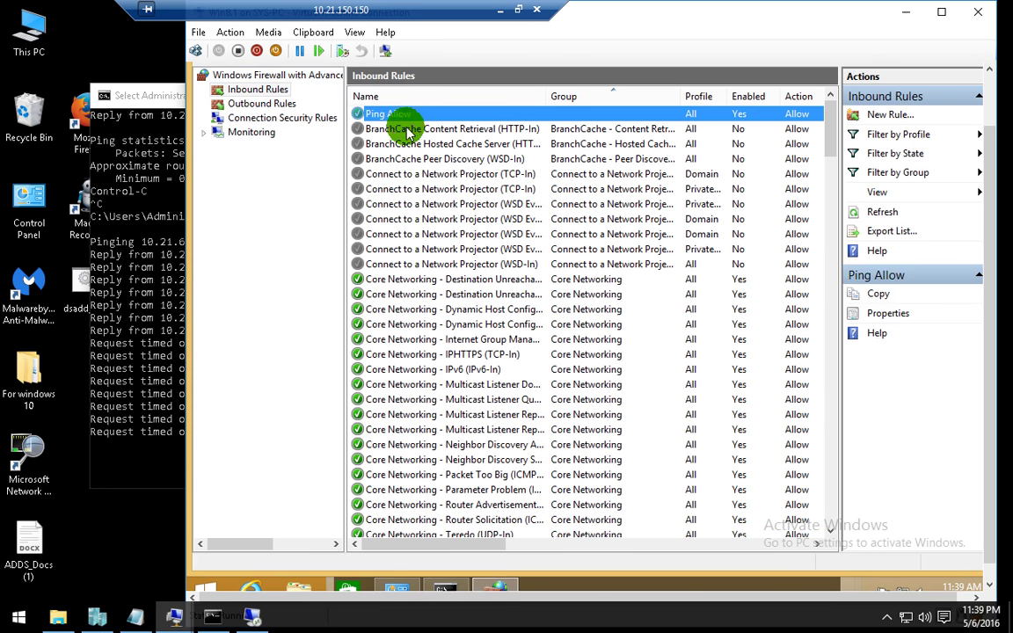
click(154, 229)
key(Escape)
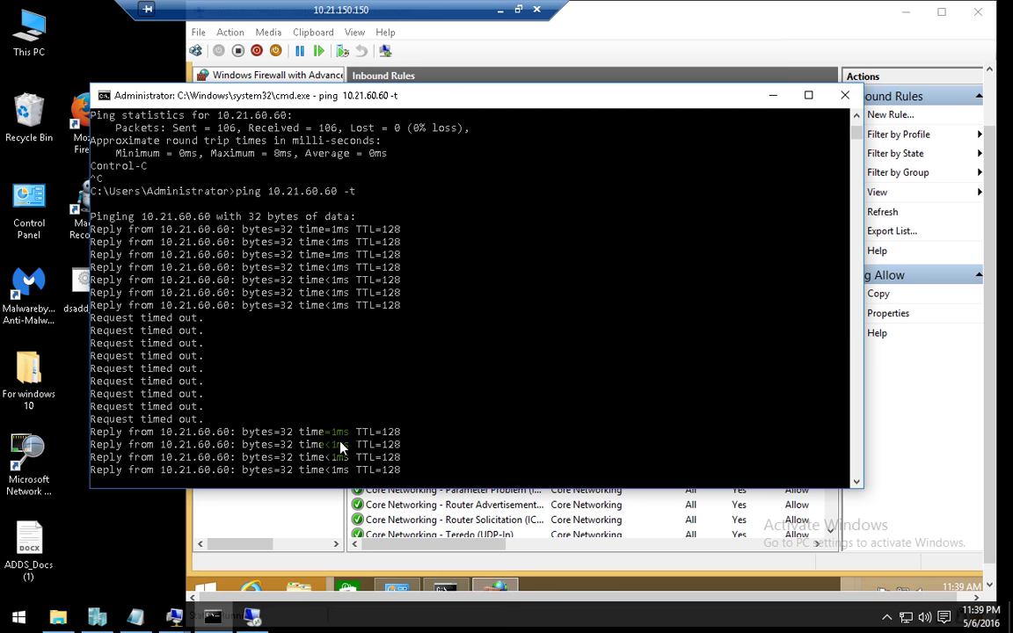
click(316, 500)
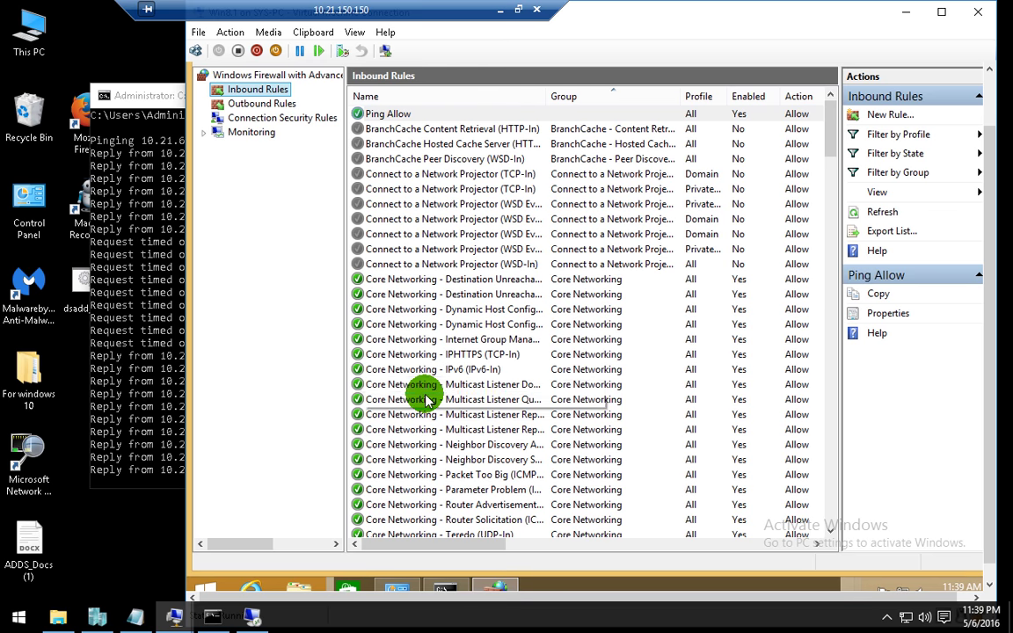
click(154, 349)
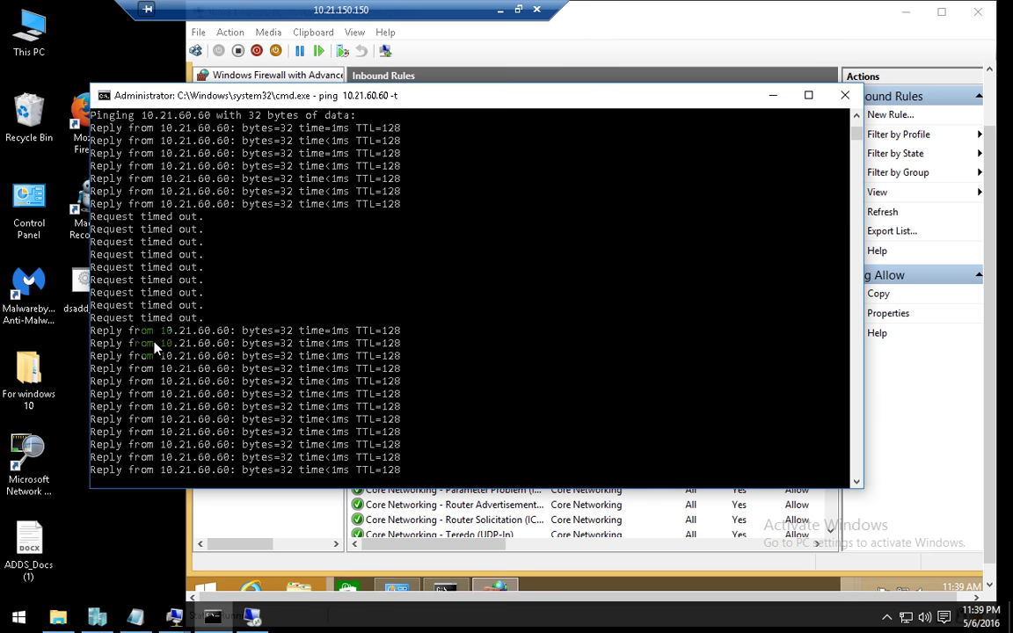
click(280, 510)
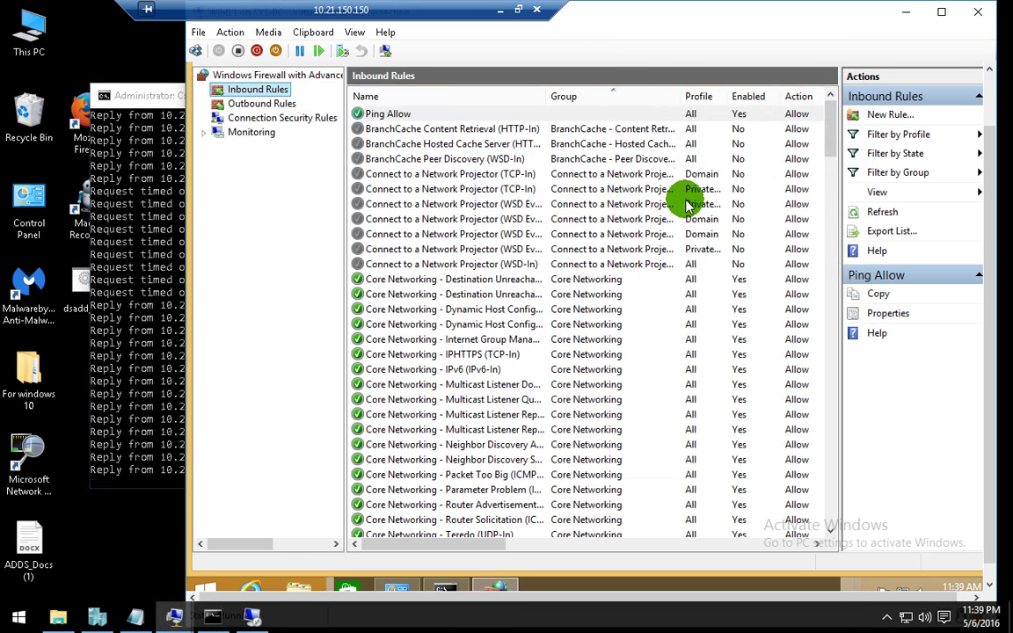
click(401, 132)
click(400, 114)
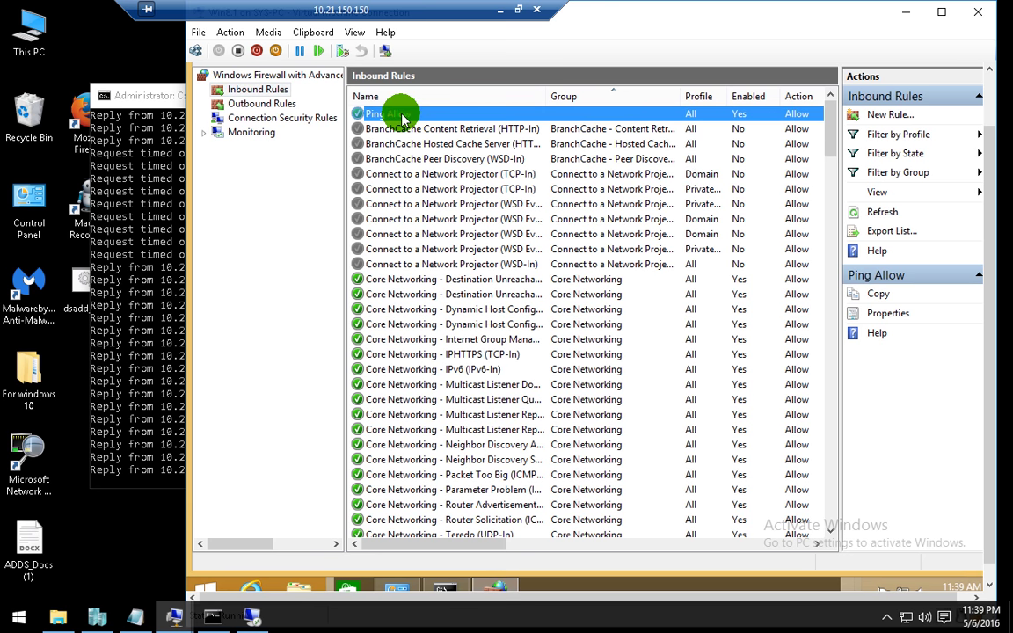
Step: Compare the action menus of Ping Allow and a Core Networking rule, cancelling a new-rule attempt
right_click(403, 119)
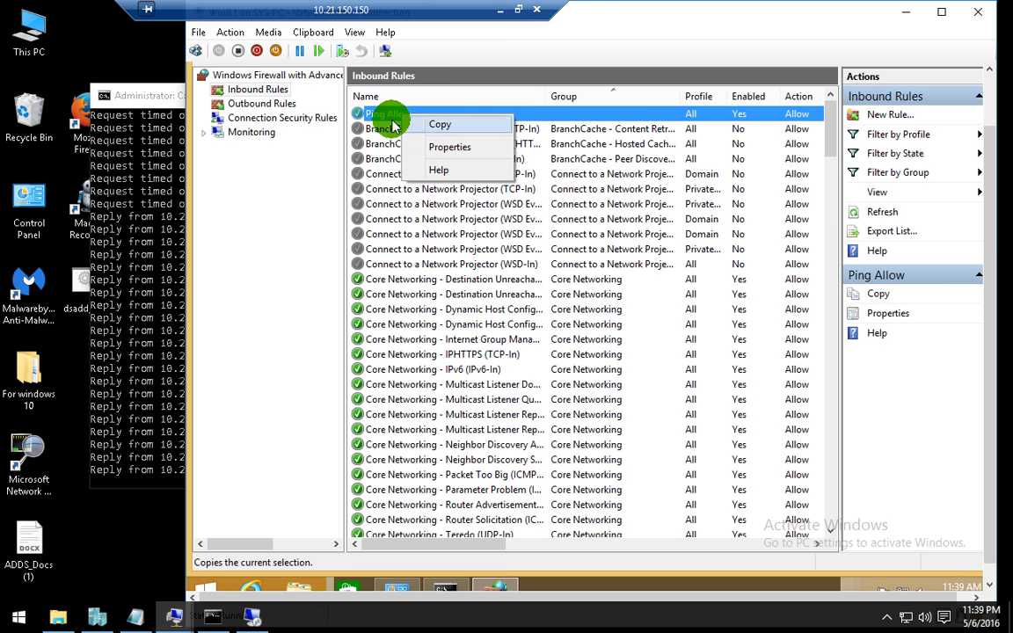
click(392, 124)
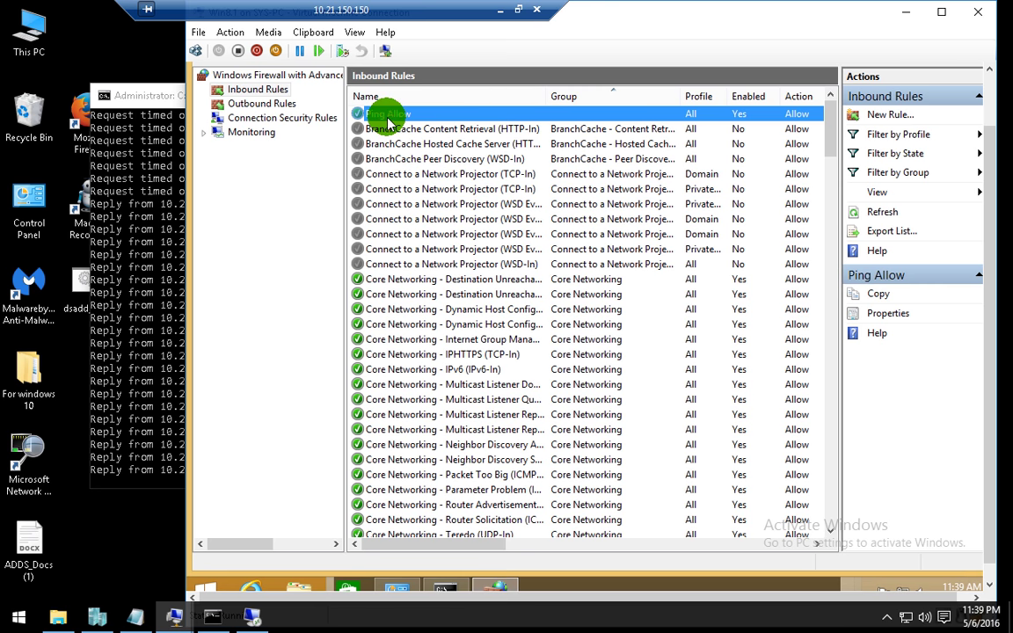
right_click(487, 309)
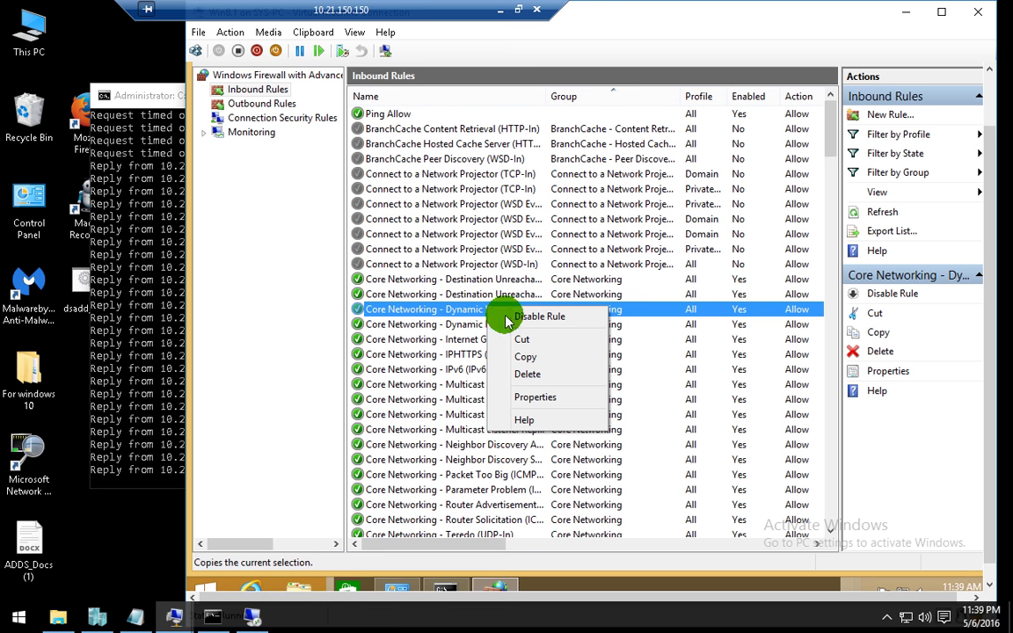
click(407, 384)
scroll(419, 355, down, 6)
scroll(419, 356, up, 6)
right_click(257, 89)
click(277, 96)
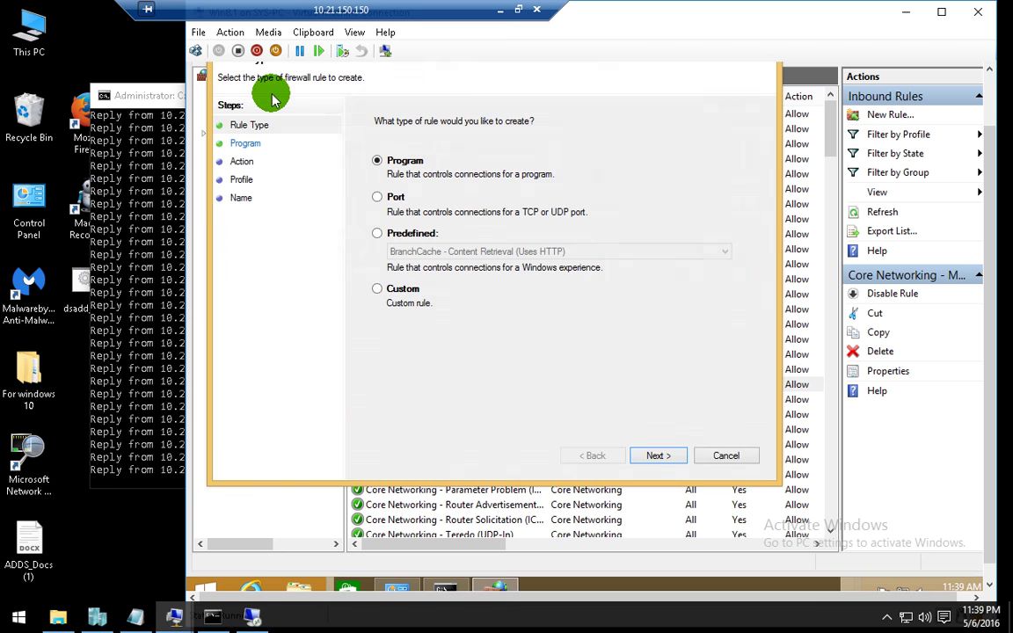
click(727, 455)
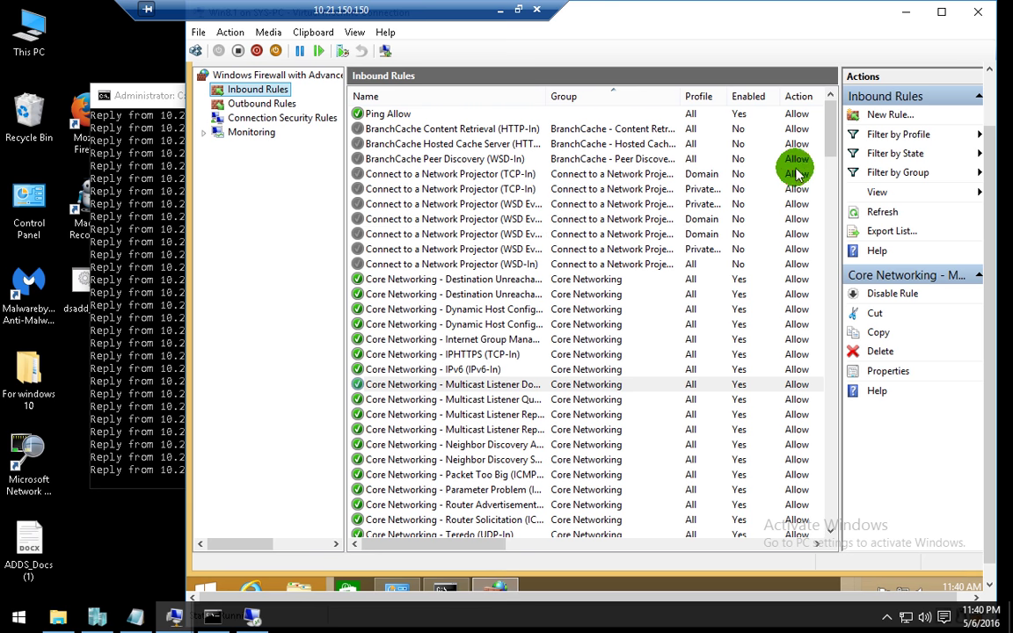
scroll(827, 147, down, 2)
scroll(821, 134, up, 2)
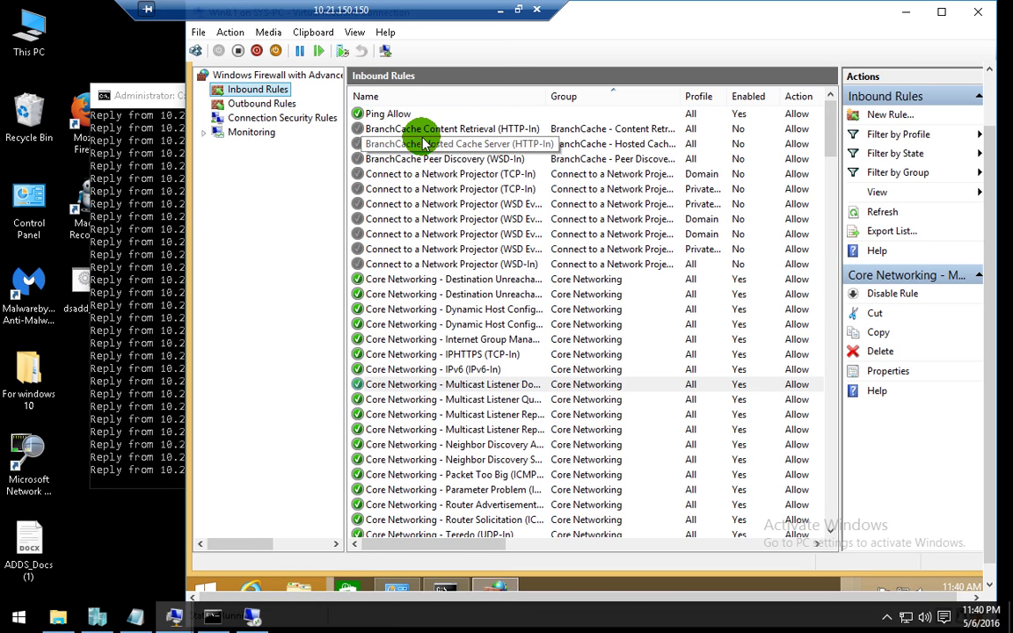
Step: Review Ping Allow's properties to confirm its locked policy settings, then cancel
click(173, 196)
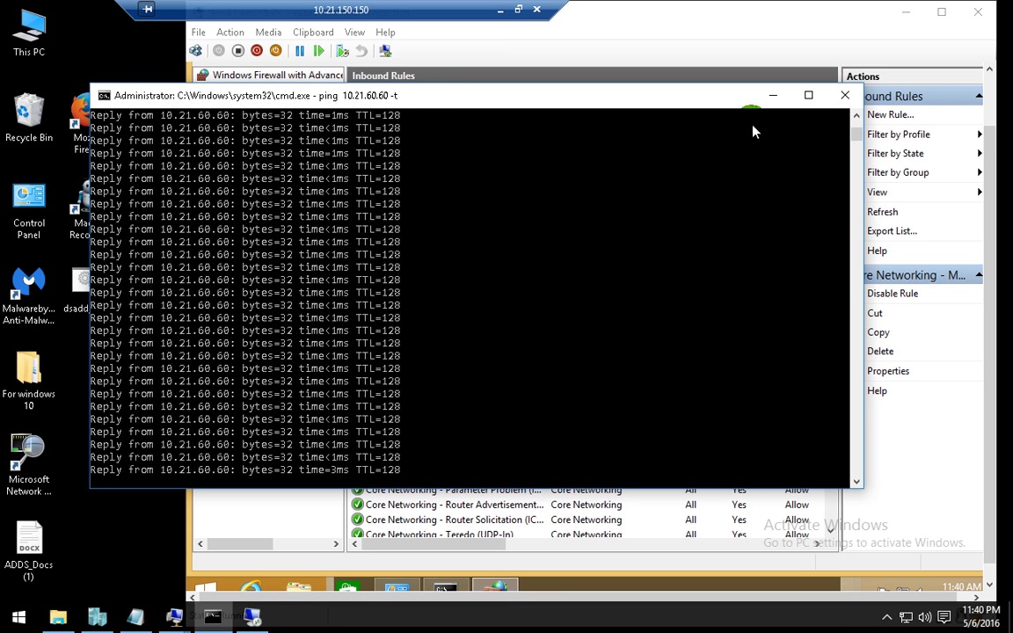
click(770, 97)
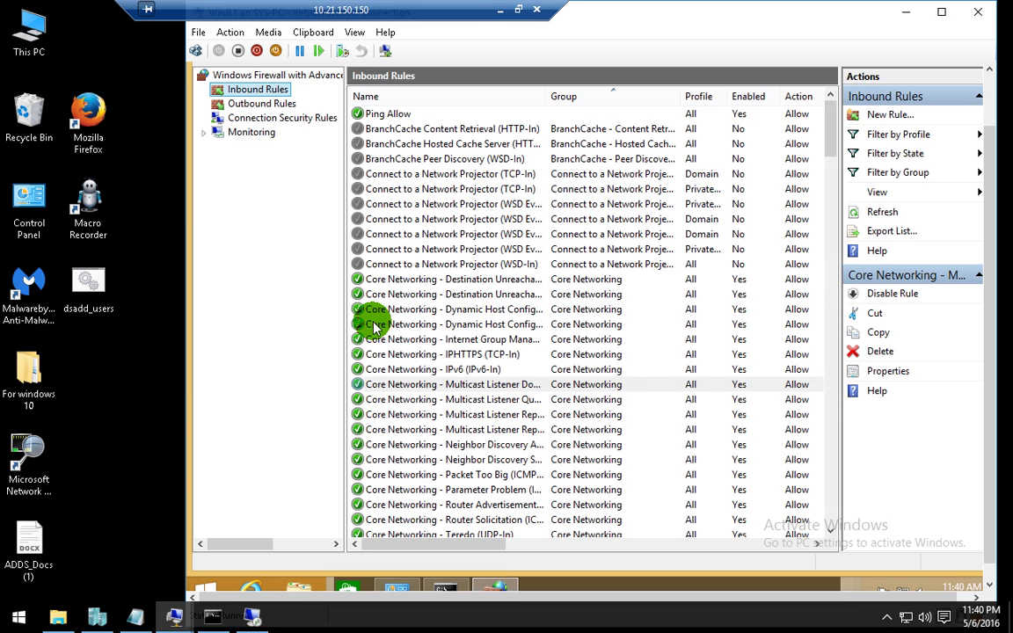
click(380, 113)
scroll(982, 140, up, 2)
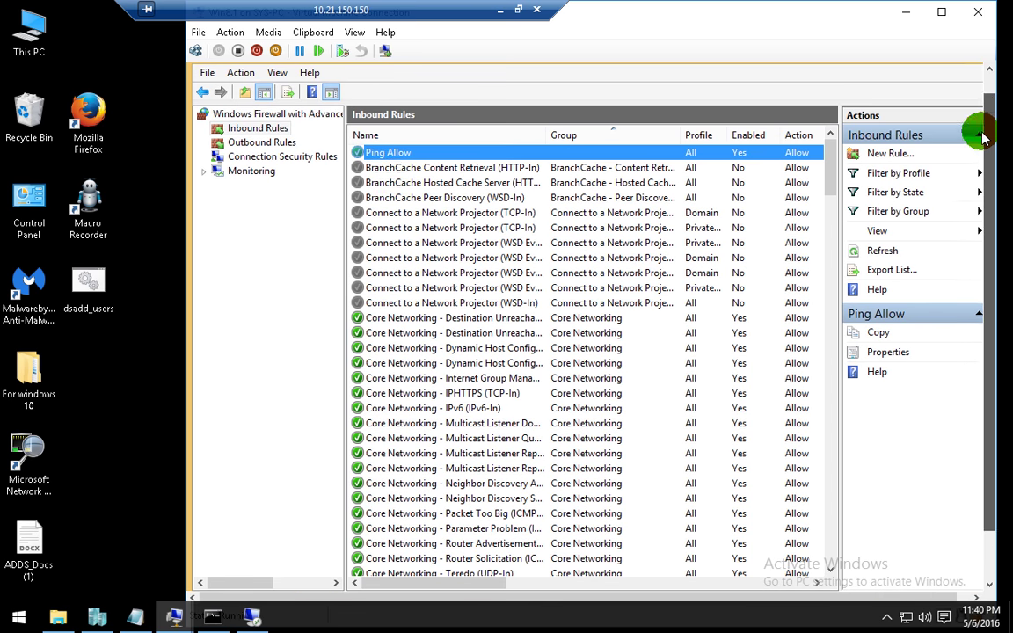
right_click(388, 154)
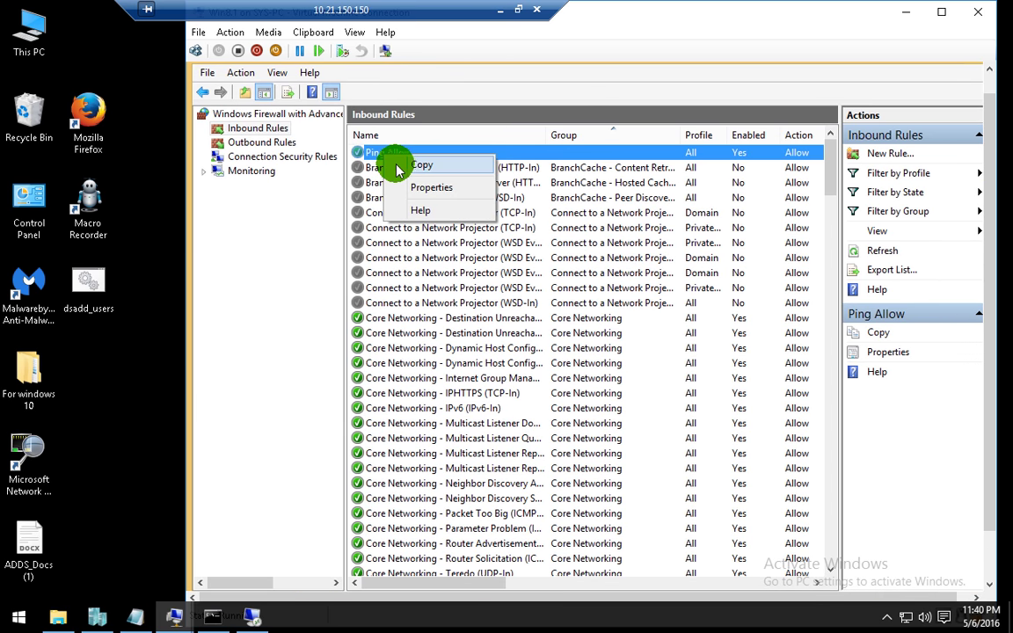
click(415, 184)
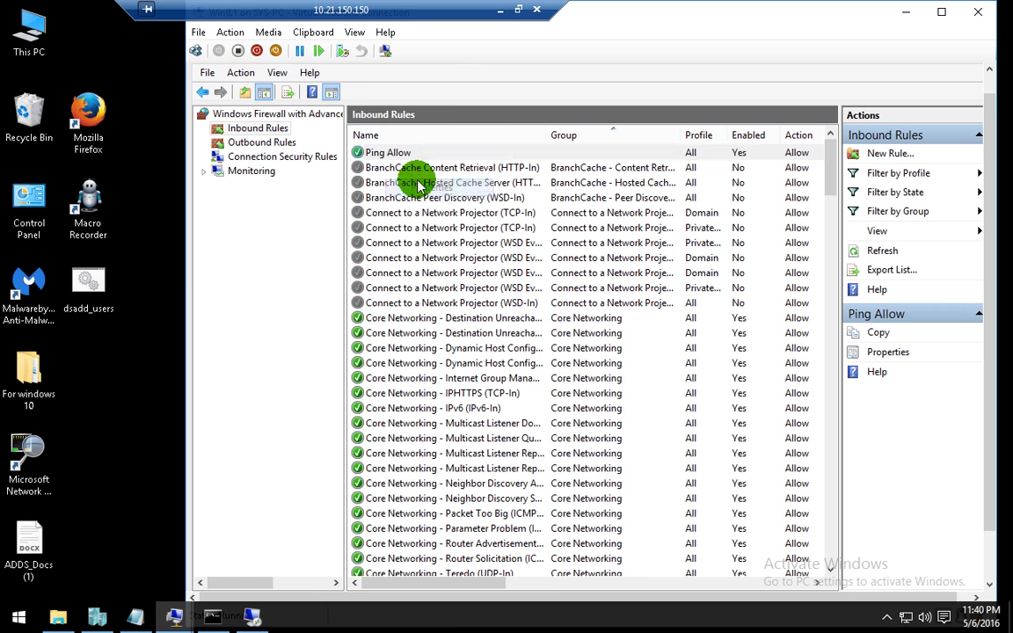
click(579, 151)
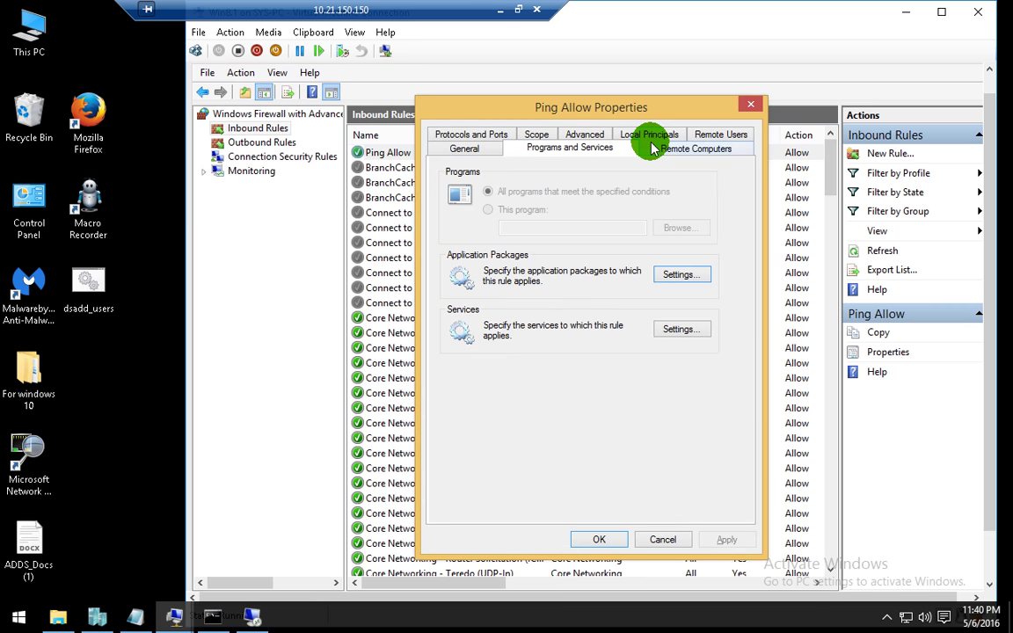
click(466, 146)
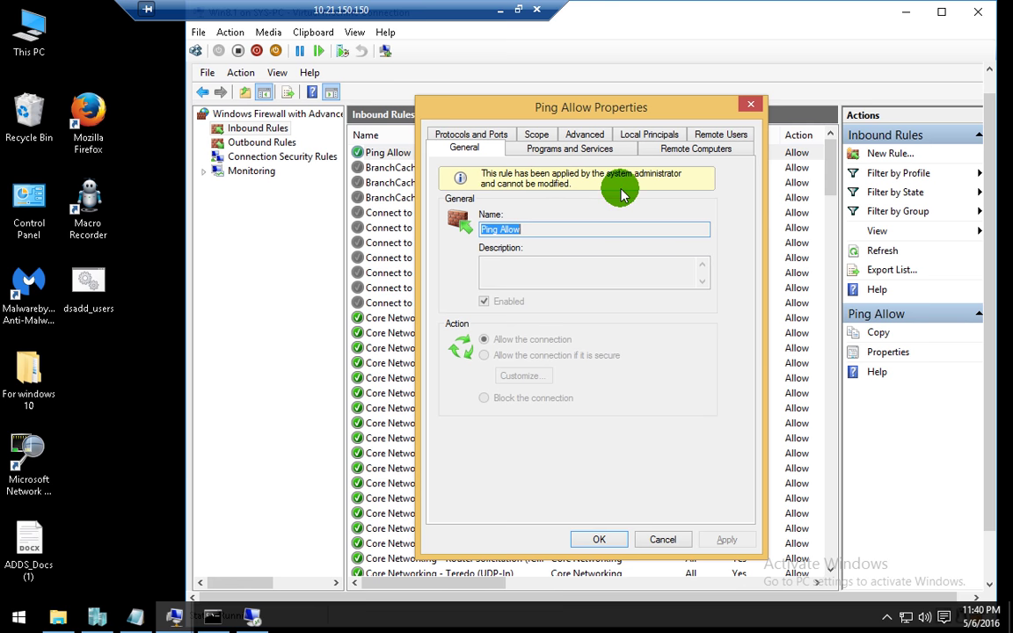
click(670, 540)
click(251, 616)
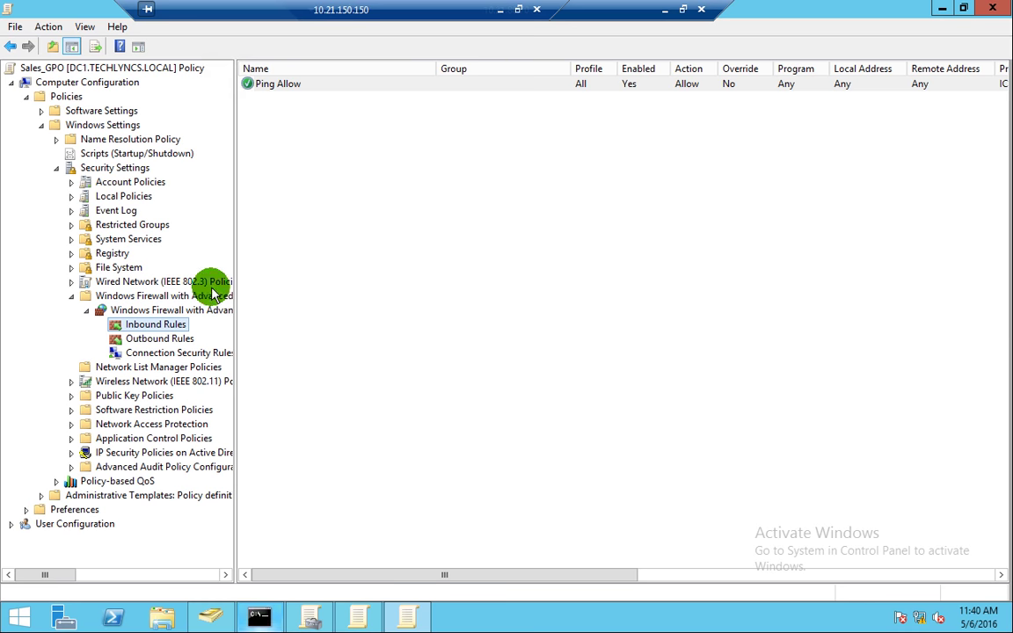
Step: Create a Port rule 'RDP Port' for TCP local port 3389, Allow, all profiles
right_click(151, 324)
click(187, 337)
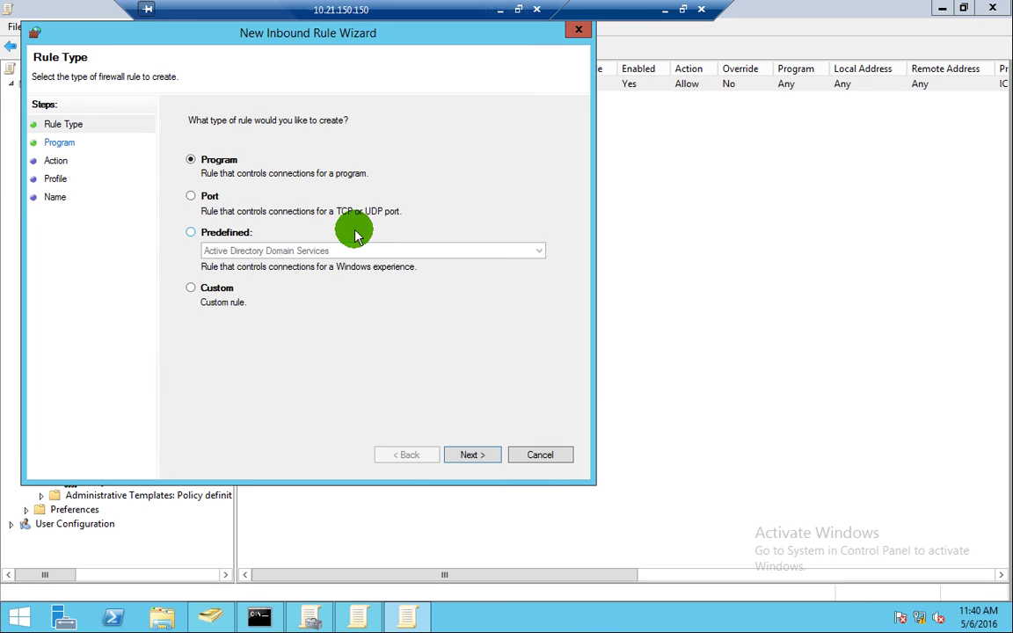
click(192, 196)
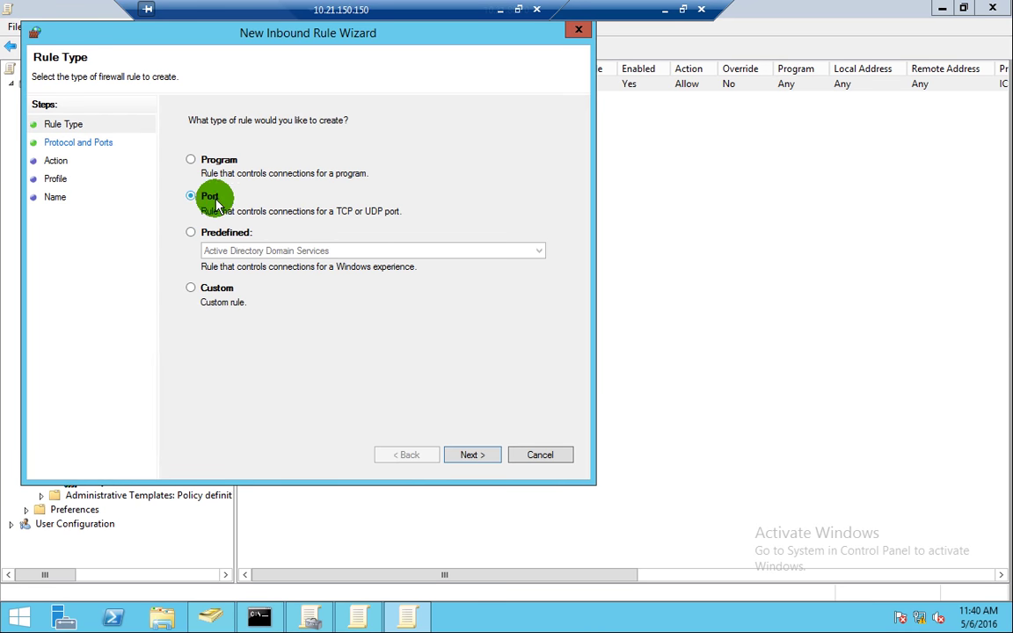
click(474, 455)
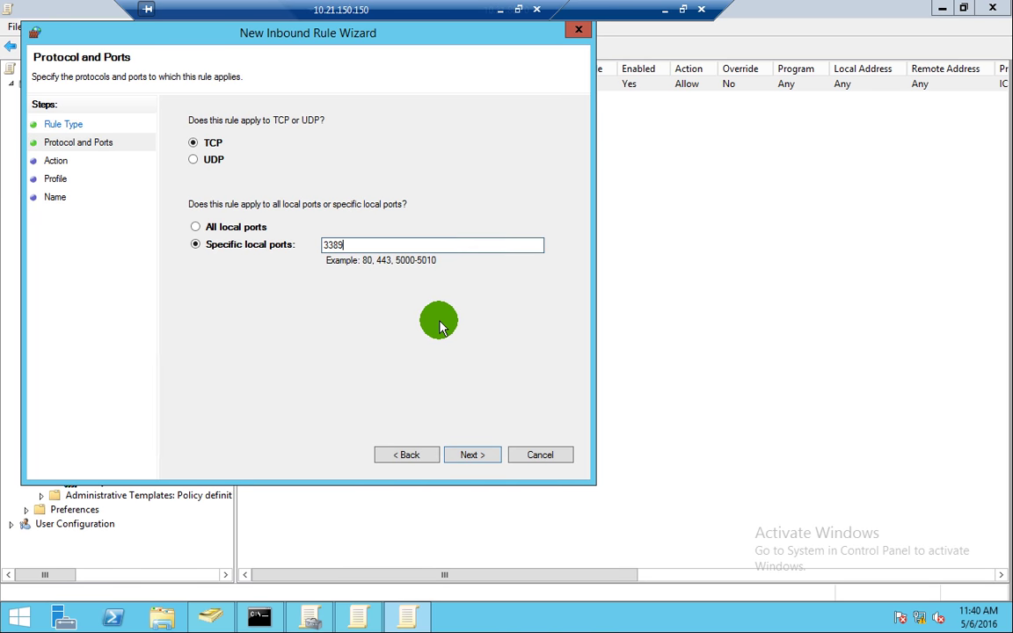
click(473, 455)
click(473, 455)
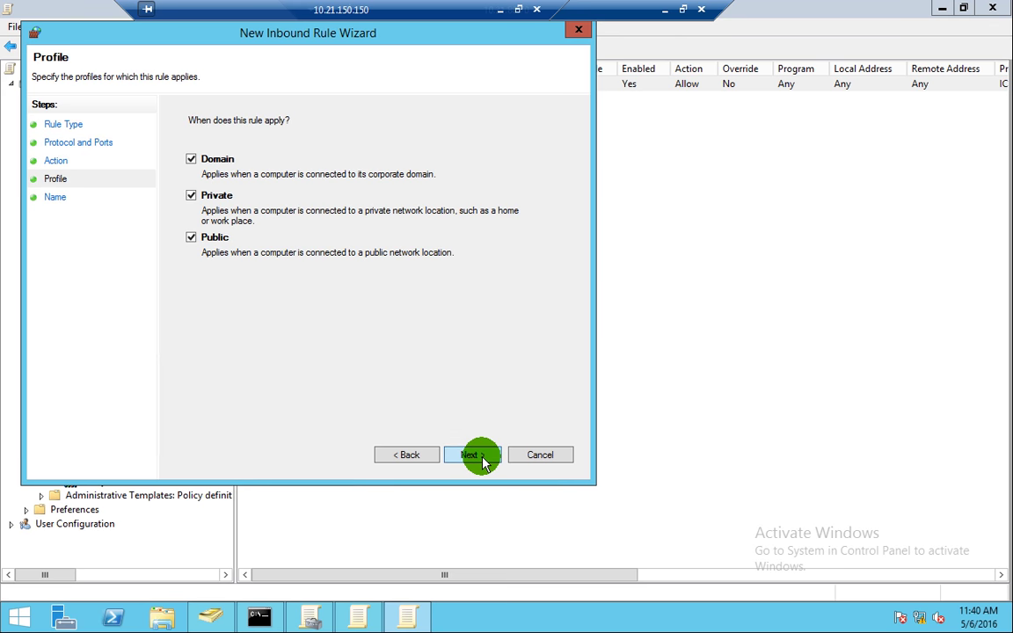
click(400, 454)
click(401, 454)
click(282, 242)
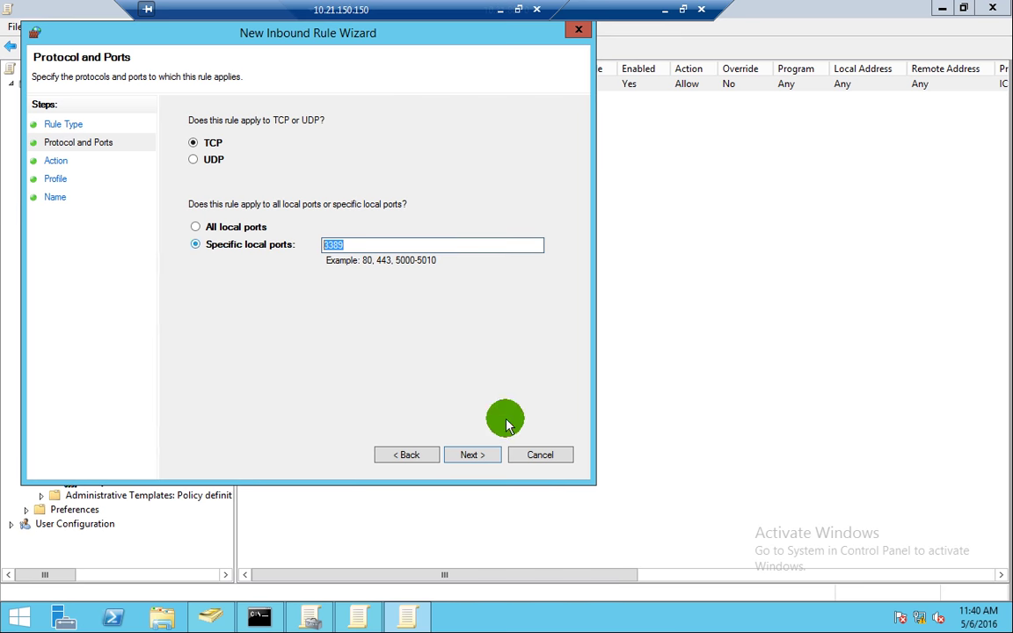
click(470, 454)
click(474, 455)
click(473, 455)
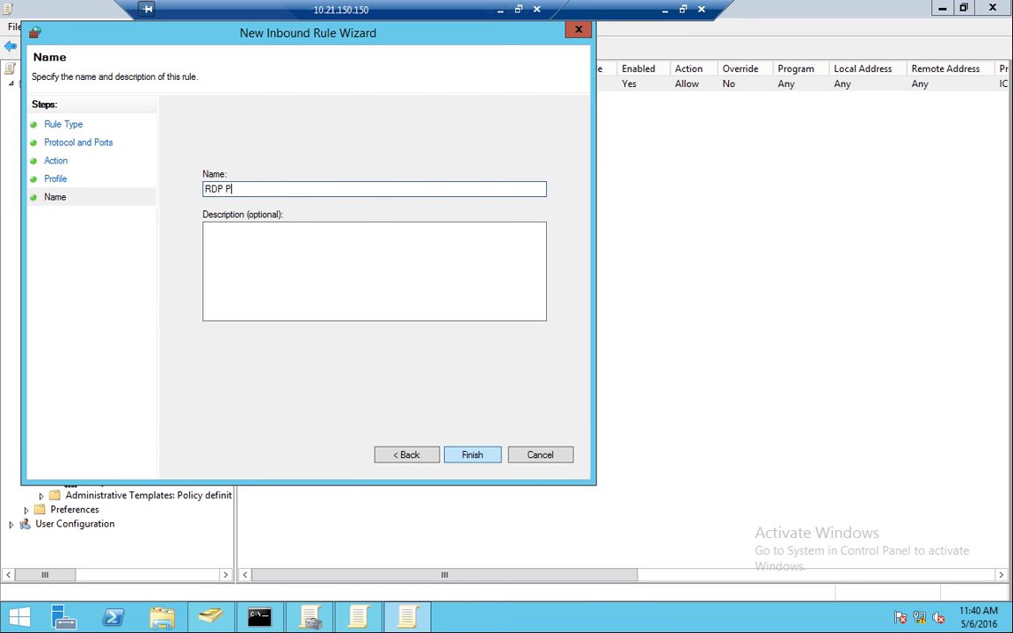
click(482, 457)
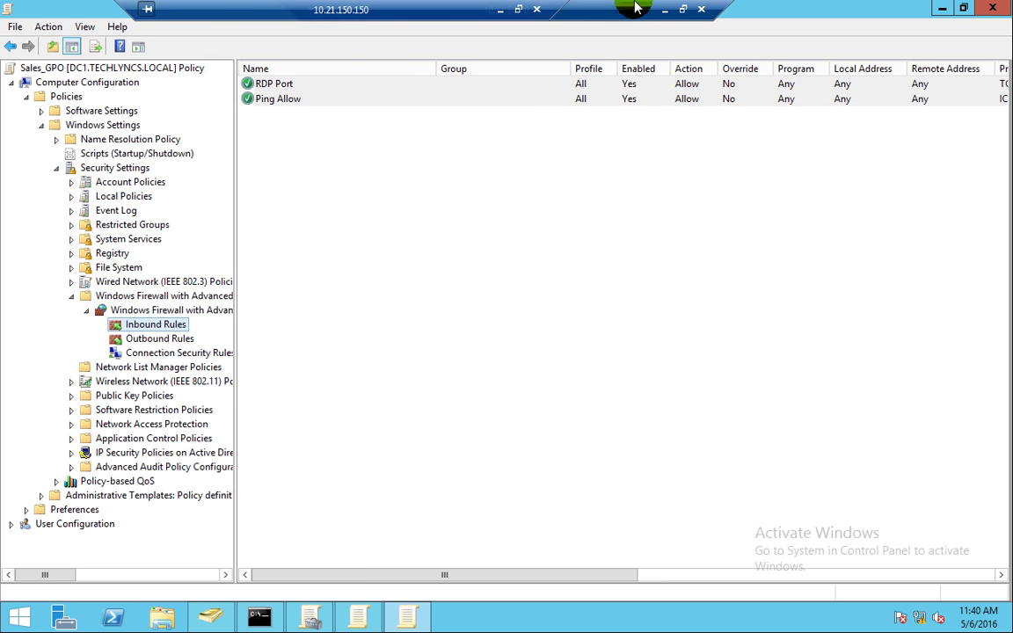
Step: Check the client's gpupdate /force output in its command window
click(667, 12)
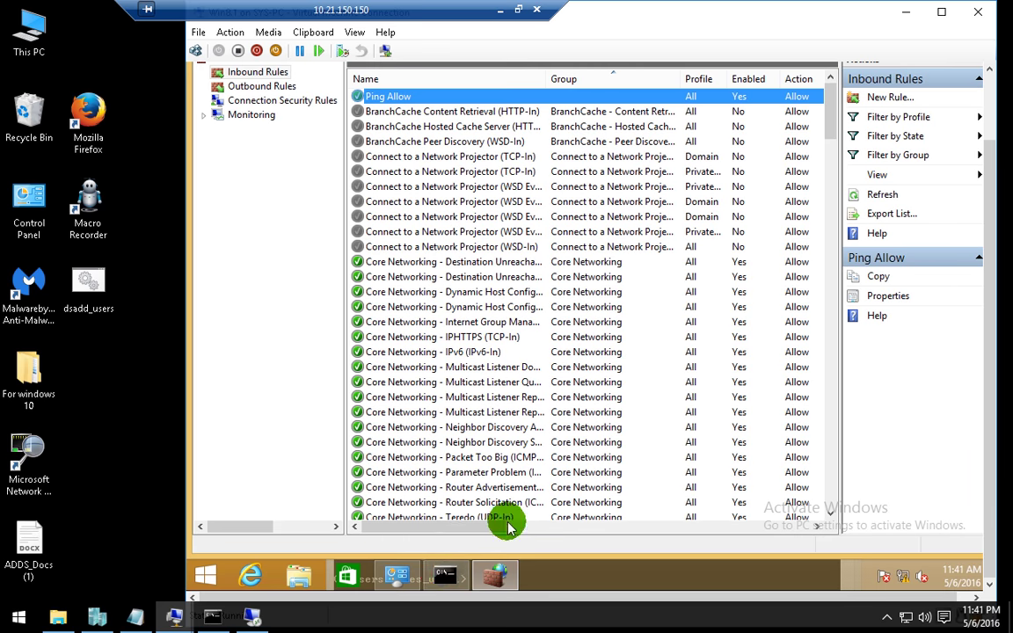
click(442, 577)
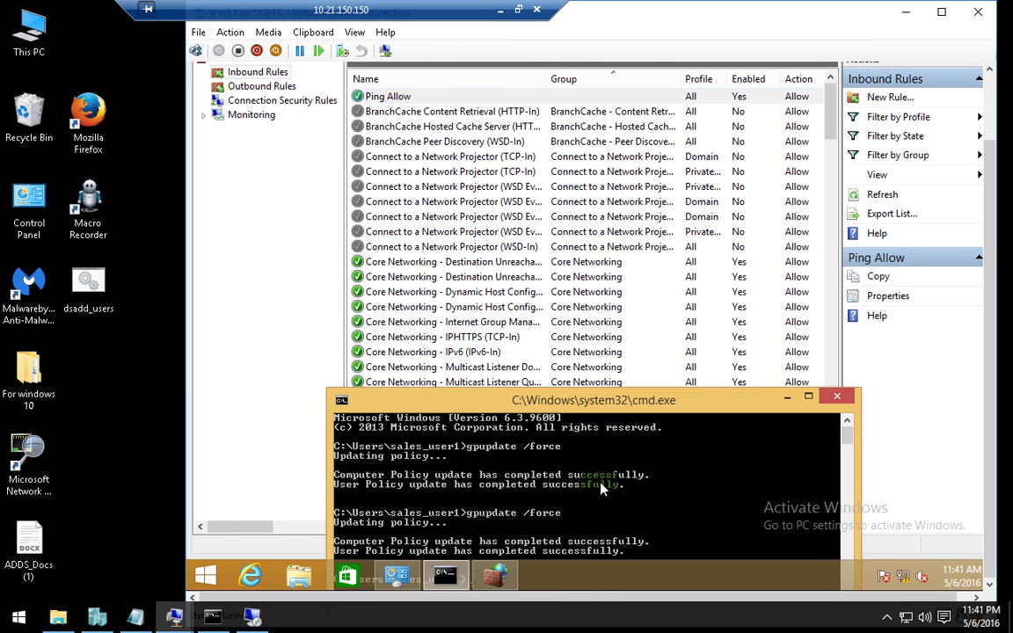
drag(583, 398, 560, 307)
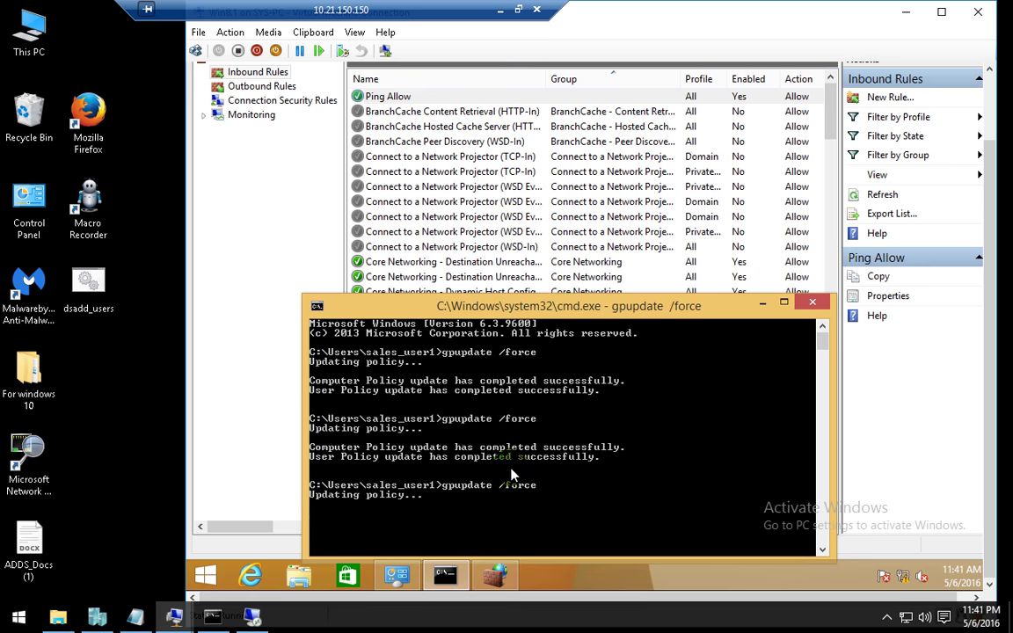
click(251, 224)
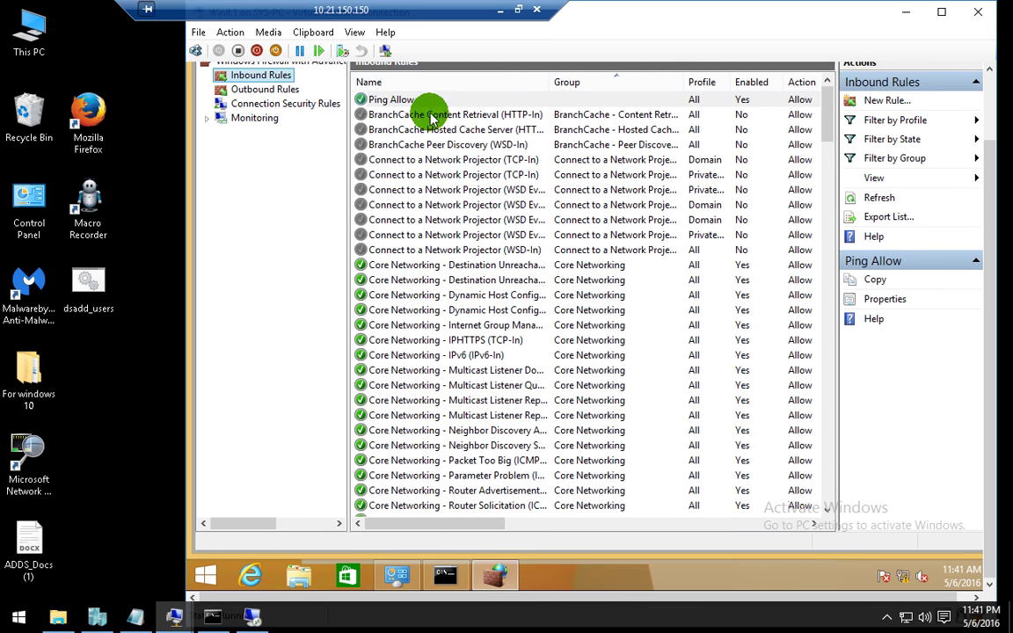
Step: Refresh the client's Inbound Rules and inspect the newly applied RDP Port rule
click(986, 166)
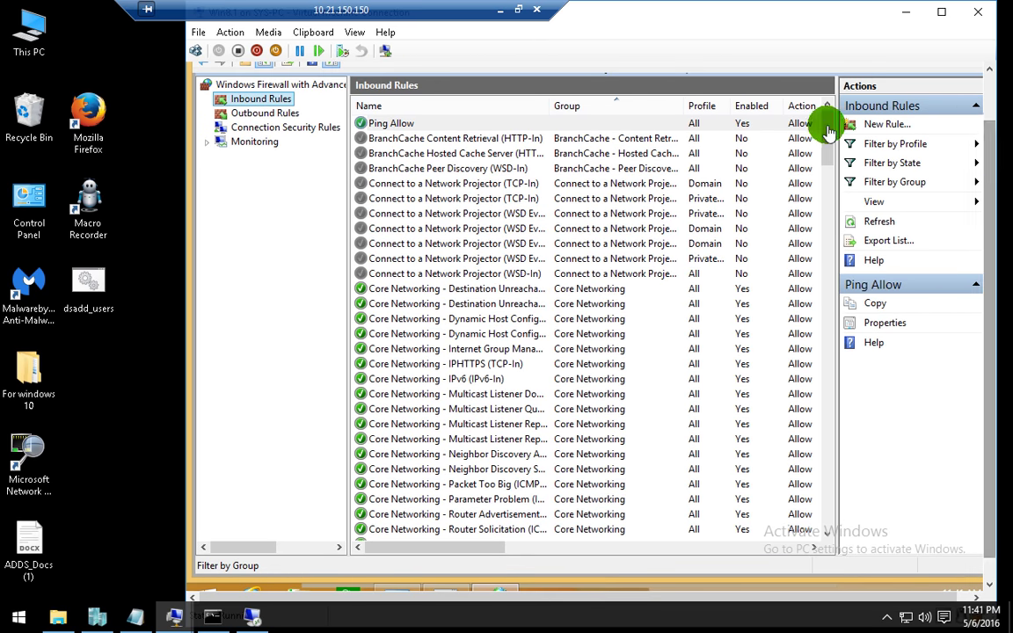
right_click(276, 97)
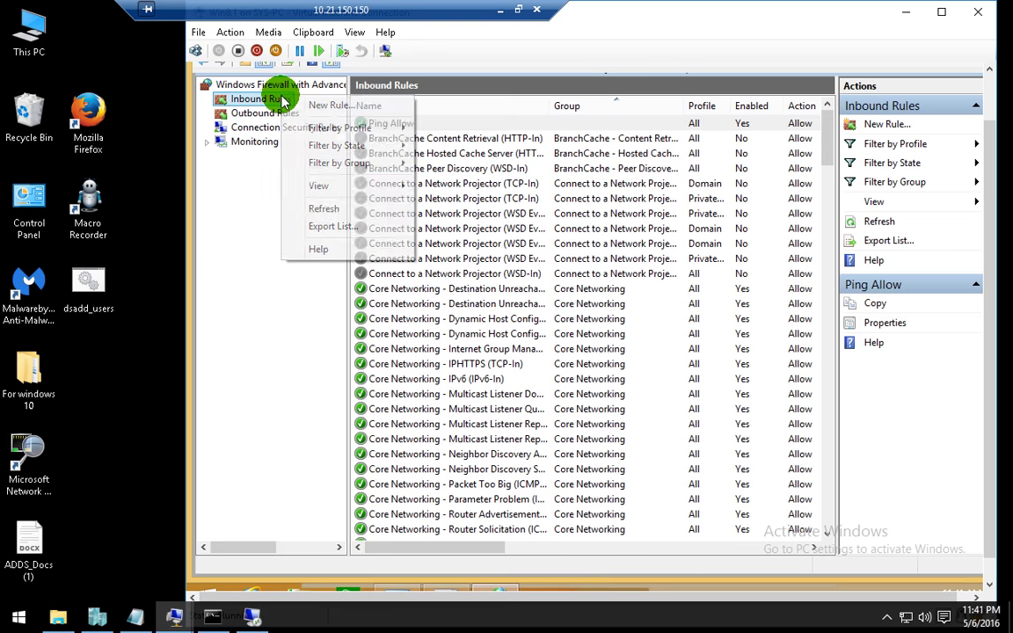
click(337, 208)
click(377, 138)
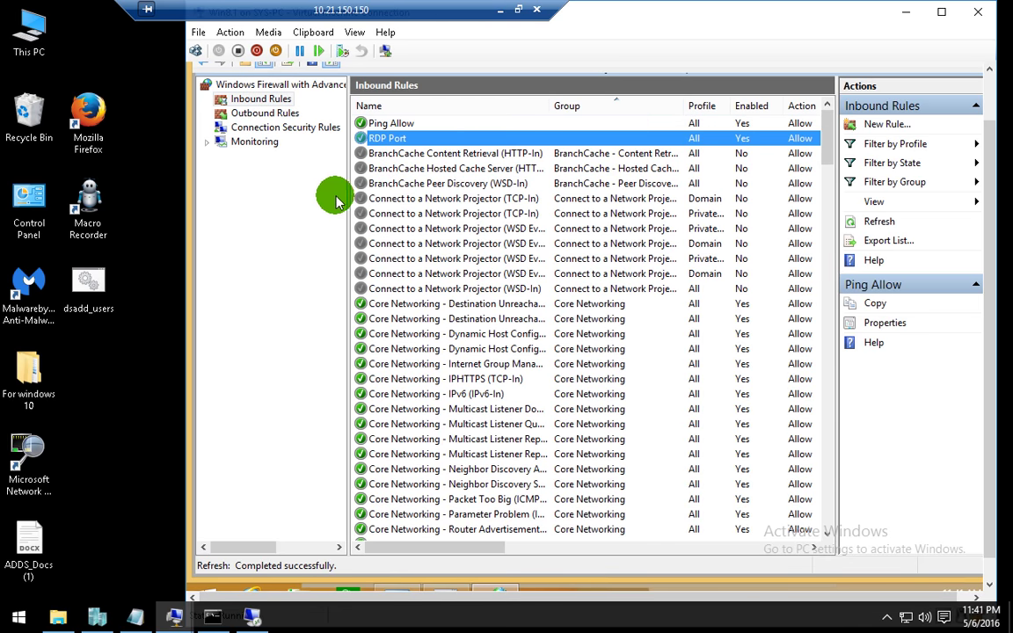
right_click(401, 143)
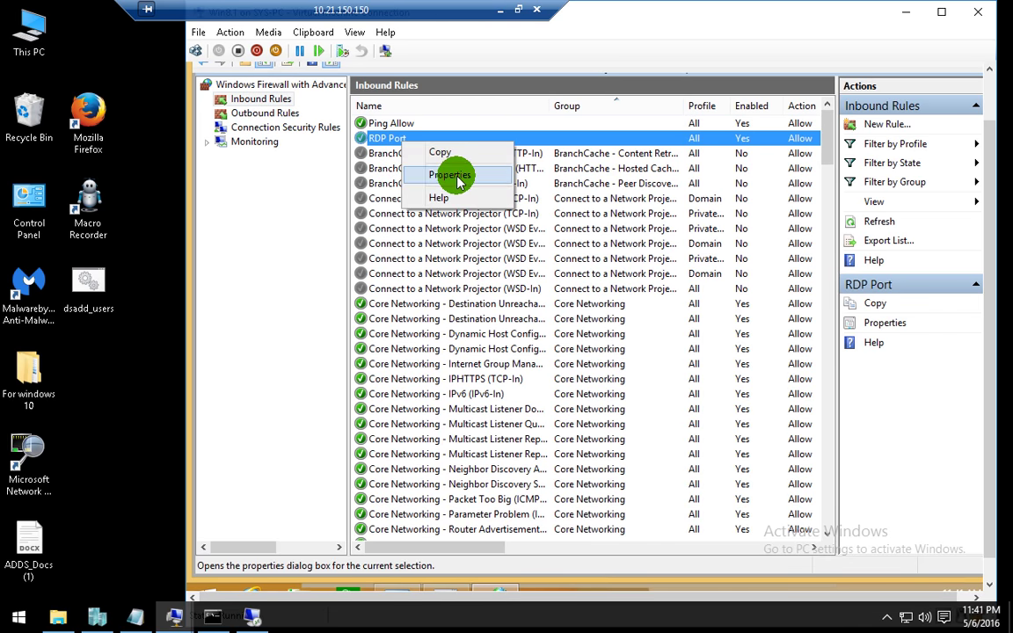
click(220, 201)
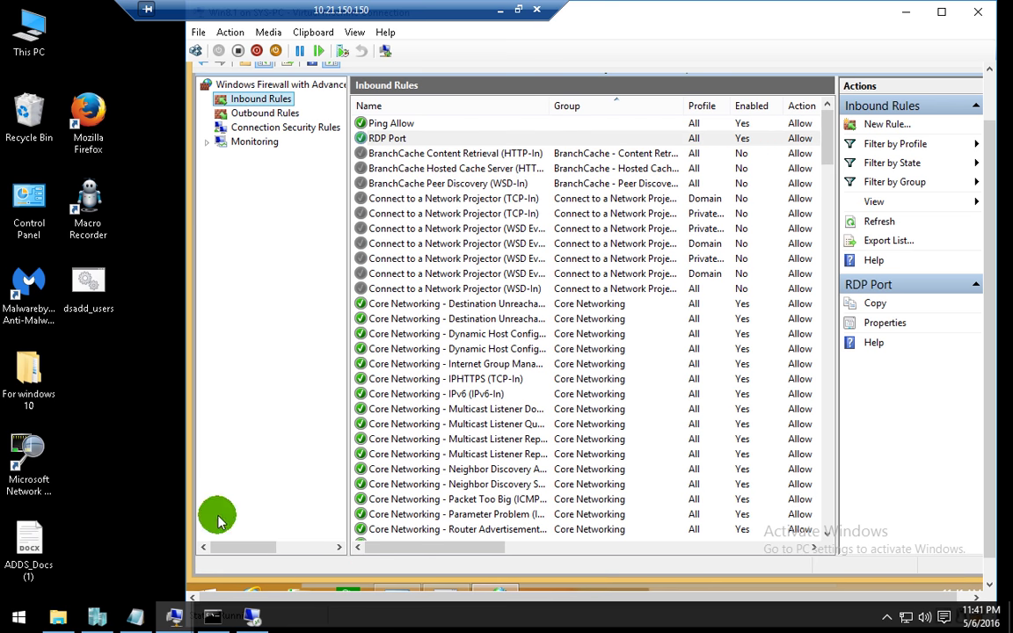
click(495, 11)
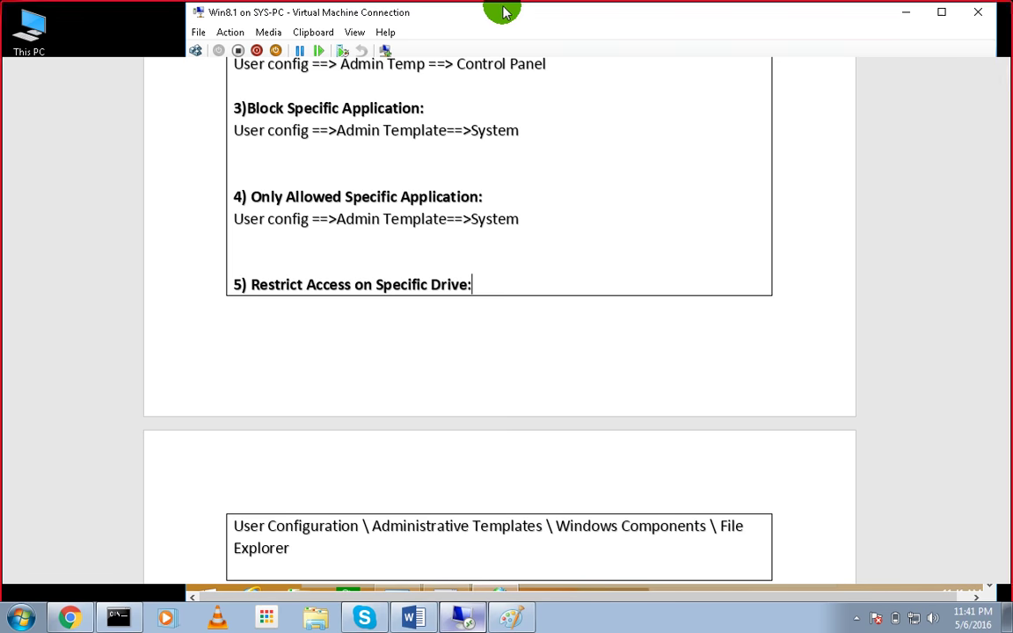
Step: Scroll through the refresh interval notes, highlighting the 90-minute and 5-minute defaults
scroll(473, 189, down, 2)
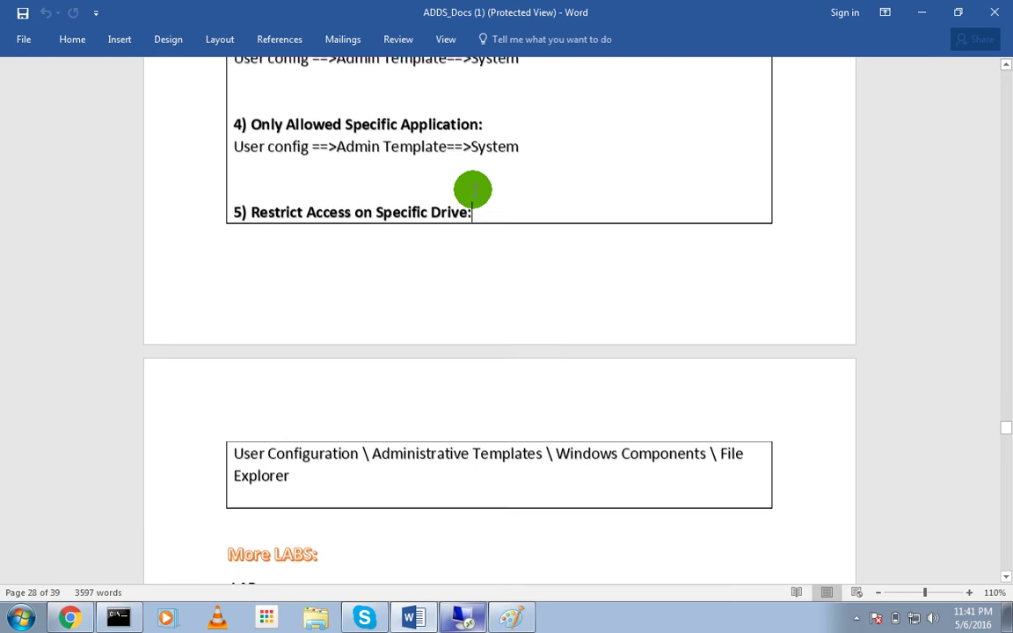
scroll(472, 190, down, 2)
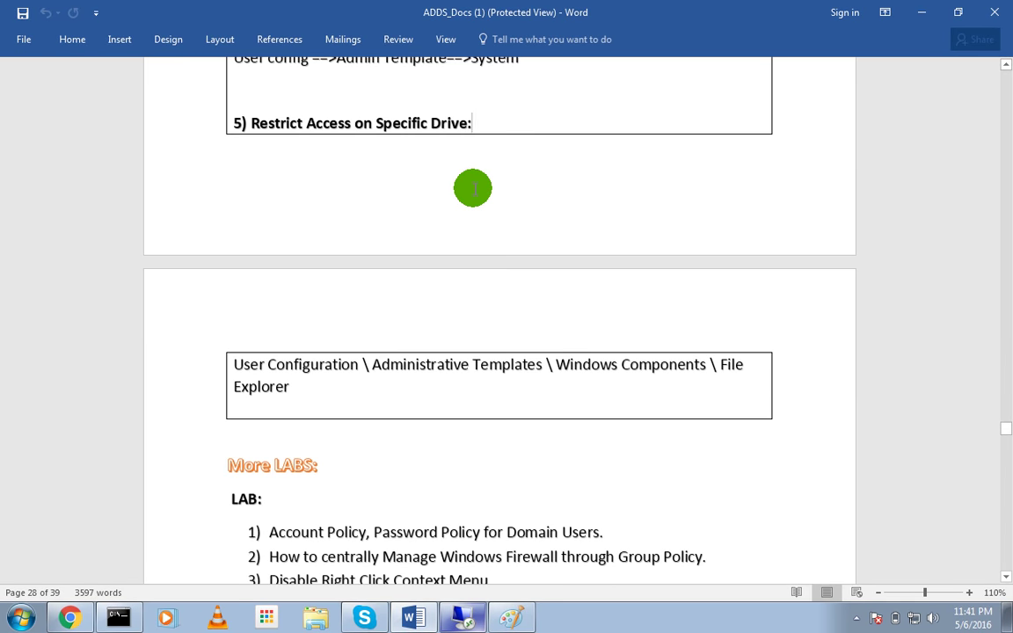
scroll(473, 189, down, 2)
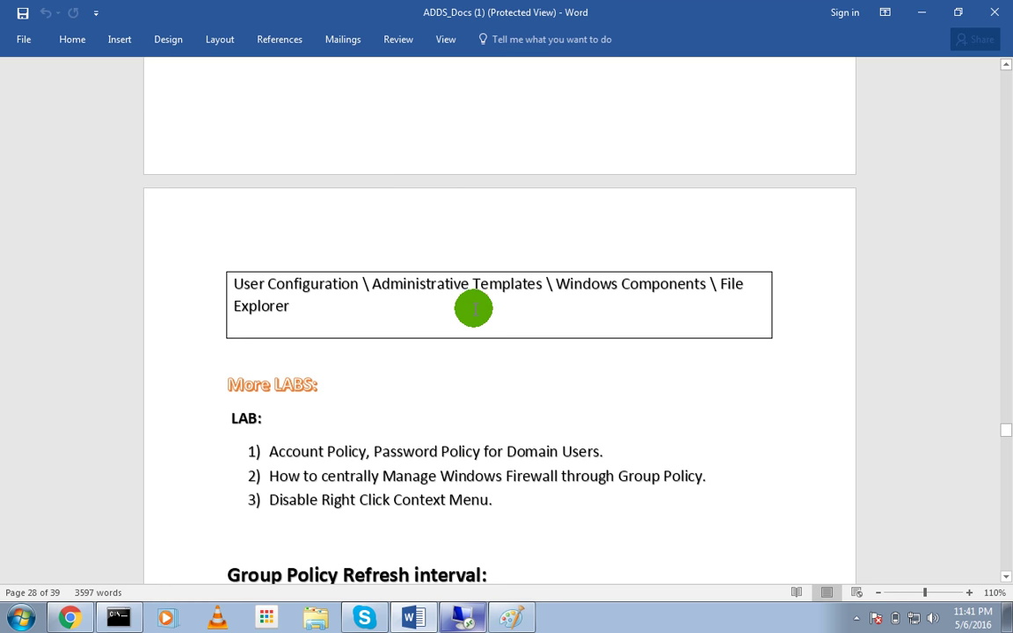
scroll(472, 305, down, 6)
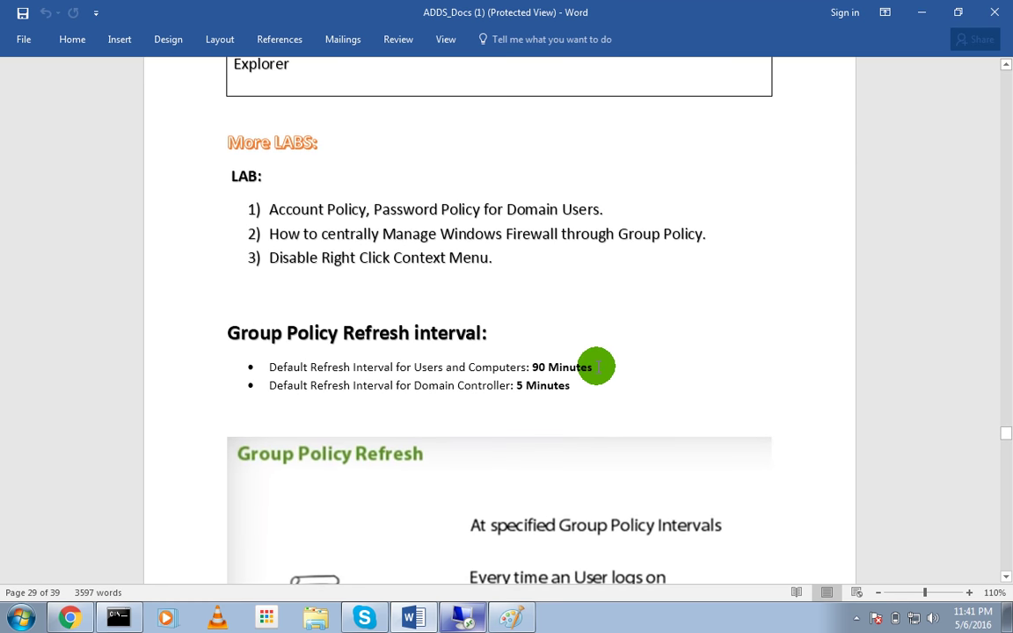
drag(591, 367, 470, 369)
scroll(492, 369, down, 2)
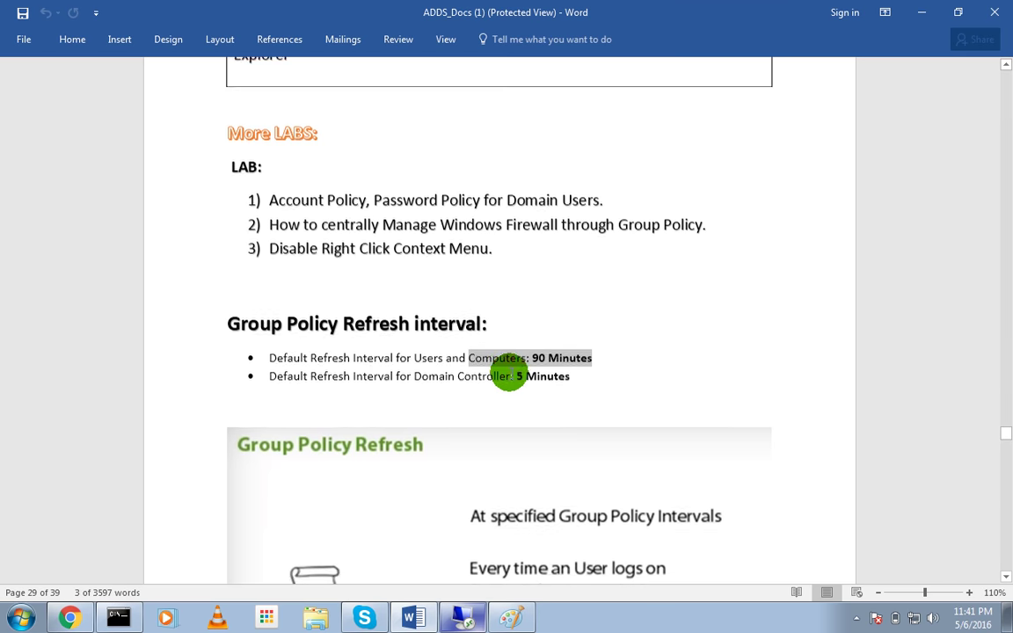
click(580, 313)
drag(572, 305, 535, 304)
scroll(520, 305, down, 5)
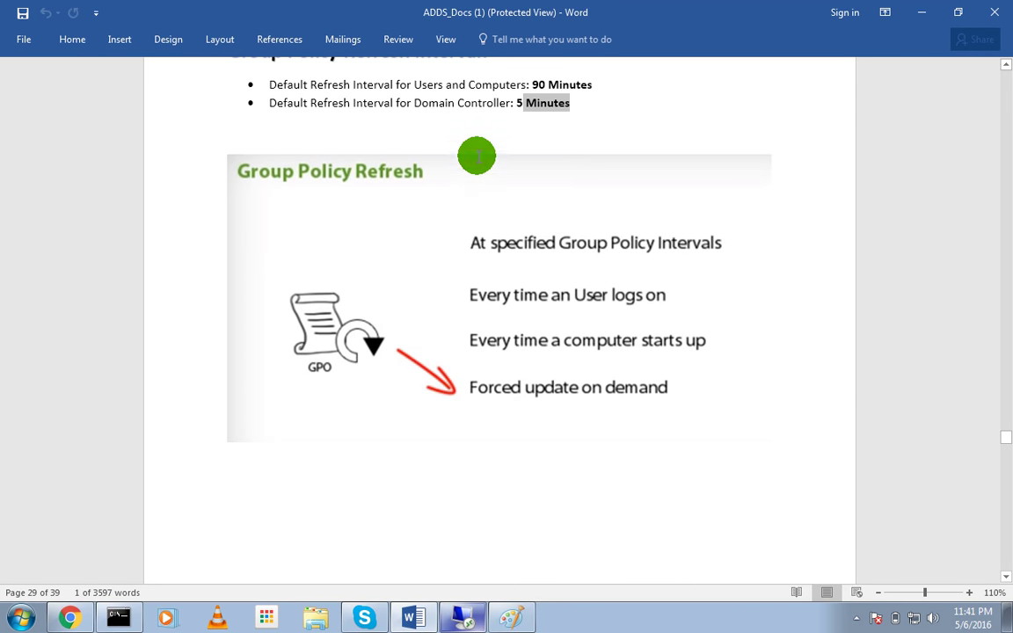
click(484, 155)
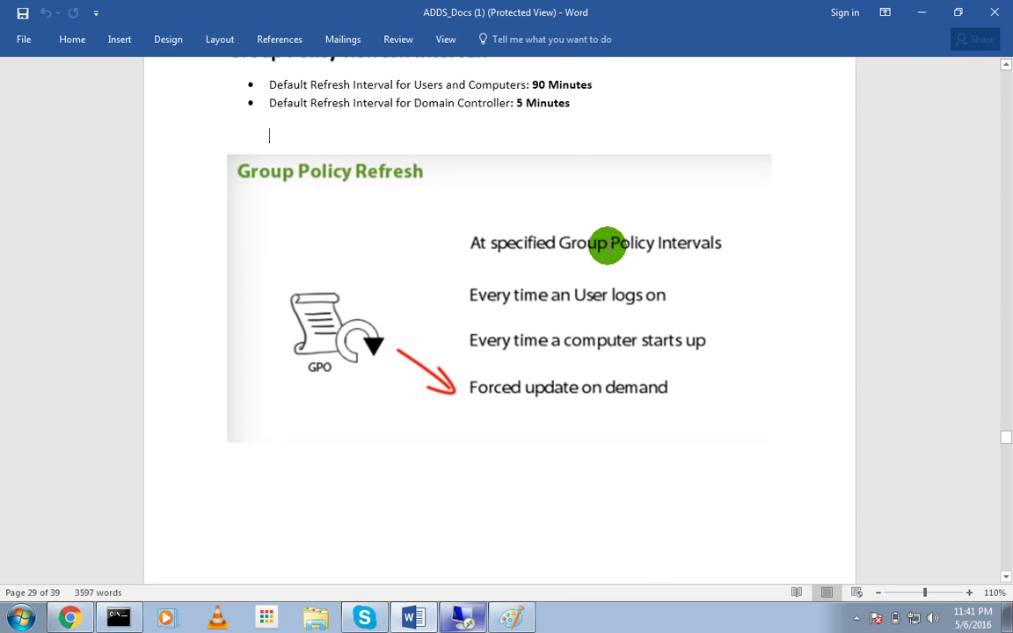
drag(562, 104, 531, 82)
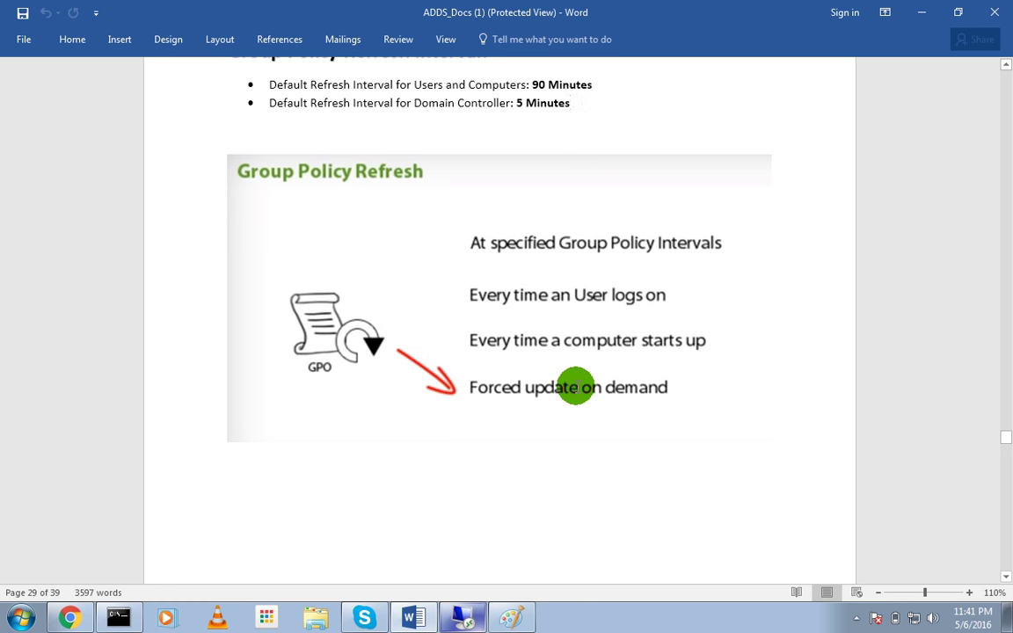
Step: Continue to the forced update bullets and highlight the Gpupdate /force command
scroll(400, 365, down, 5)
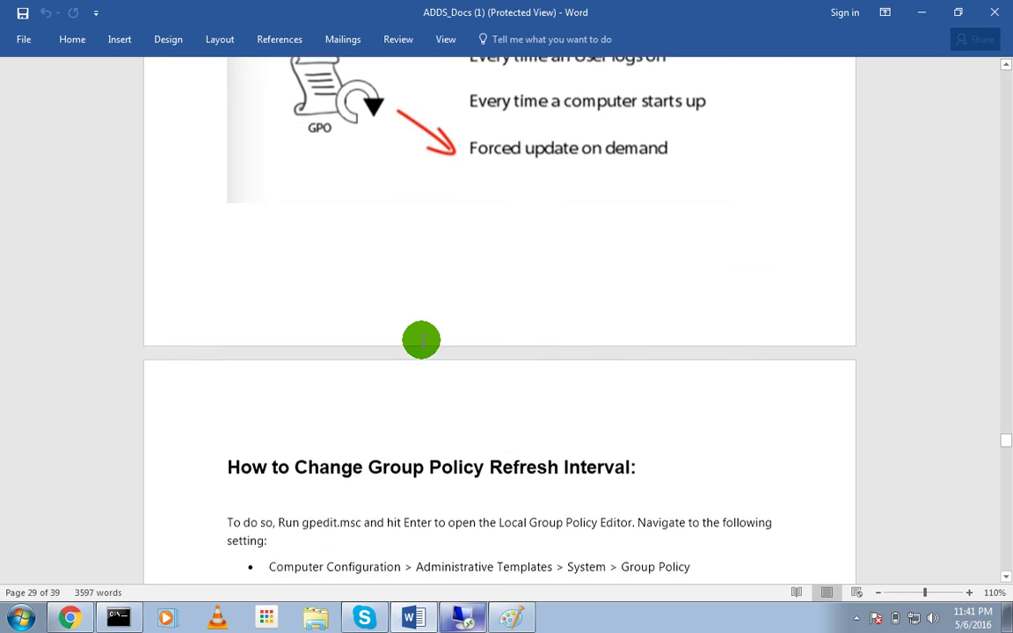
scroll(421, 341, down, 9)
drag(316, 230, 281, 234)
click(325, 267)
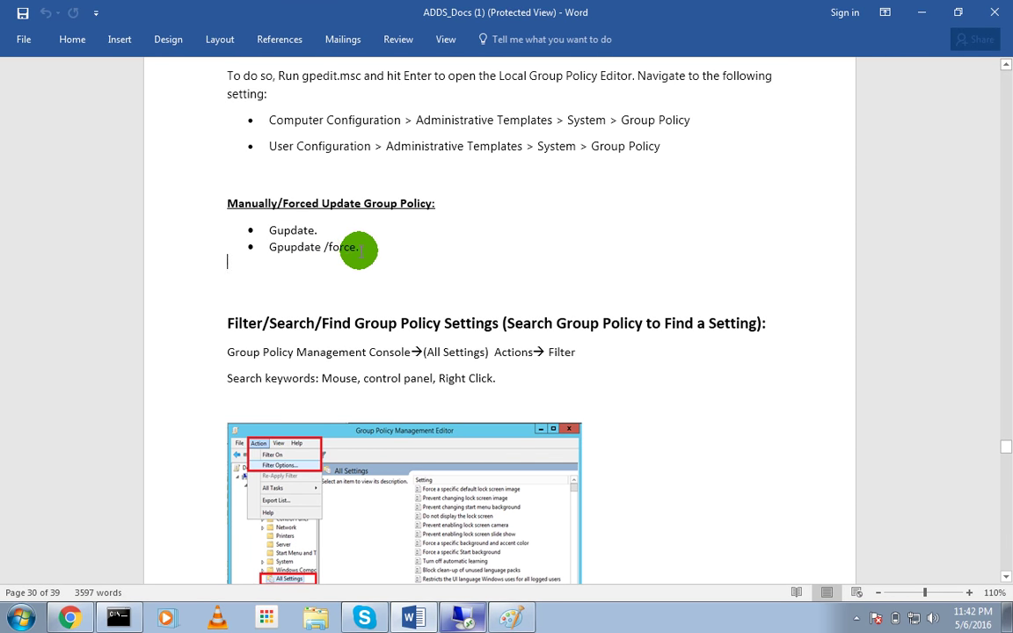
drag(357, 248, 232, 208)
click(351, 234)
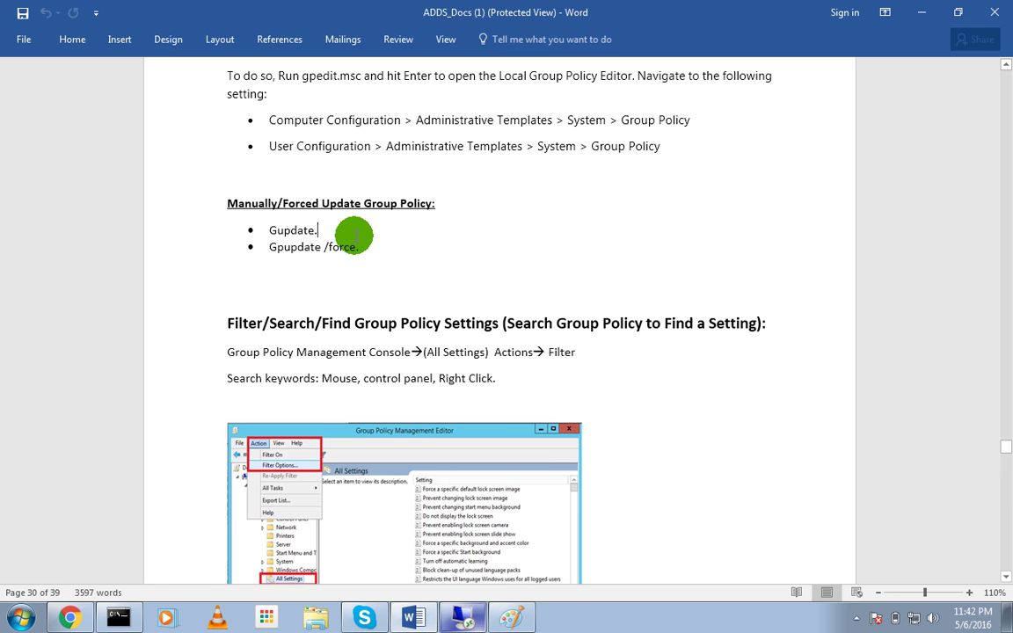